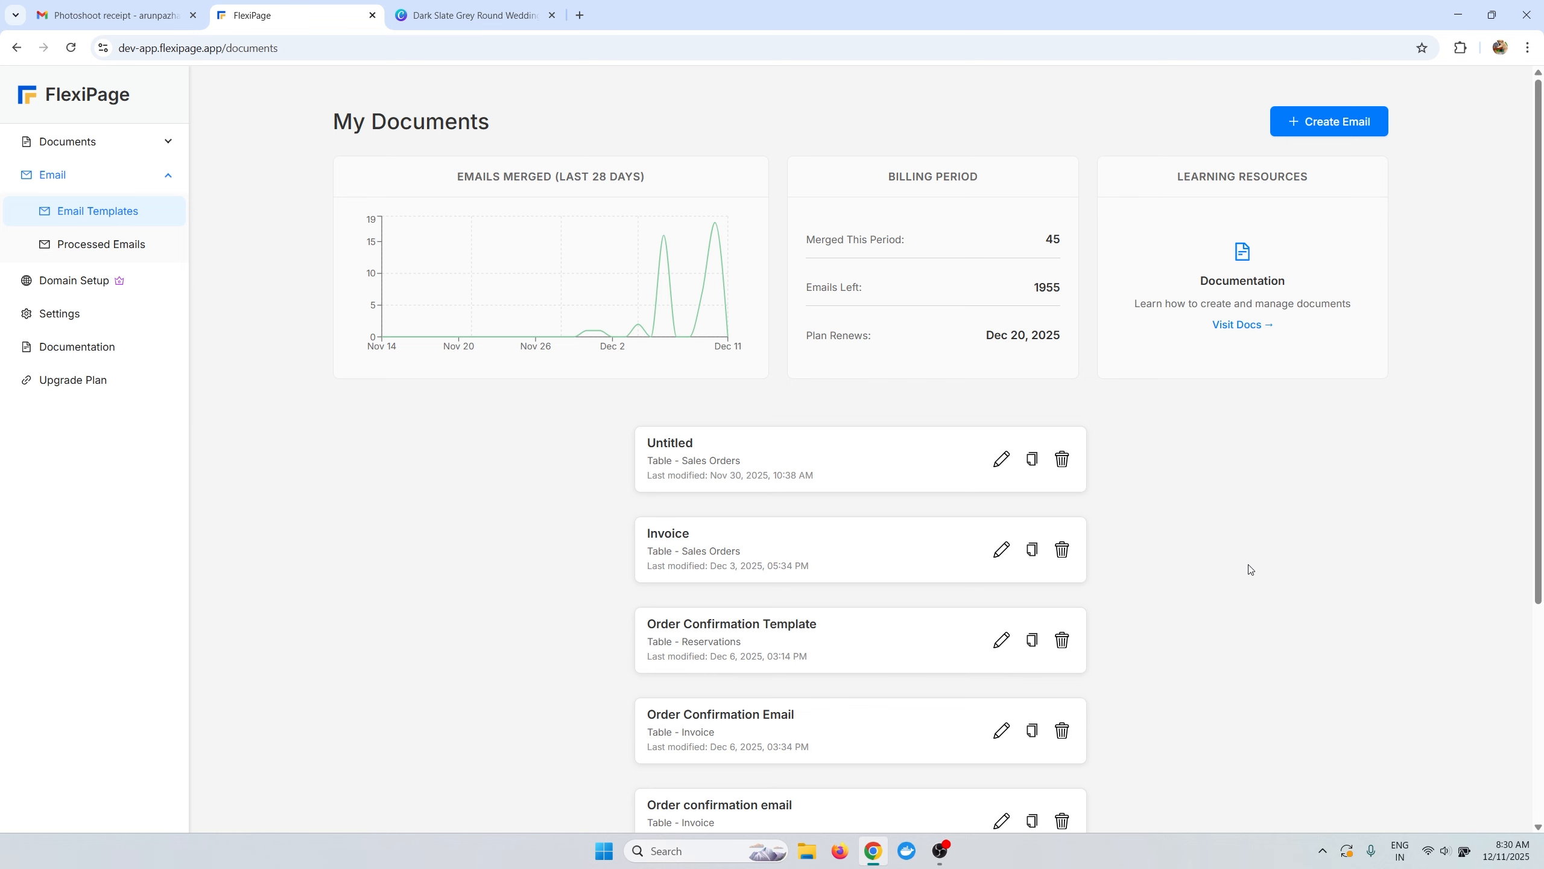
Scroll through the Gmail Photoshoot receipt, checking the $1,540.00 line items, Download Invoice button and address headings.
{"action": "left_click", "coordinate": [133, 20]}
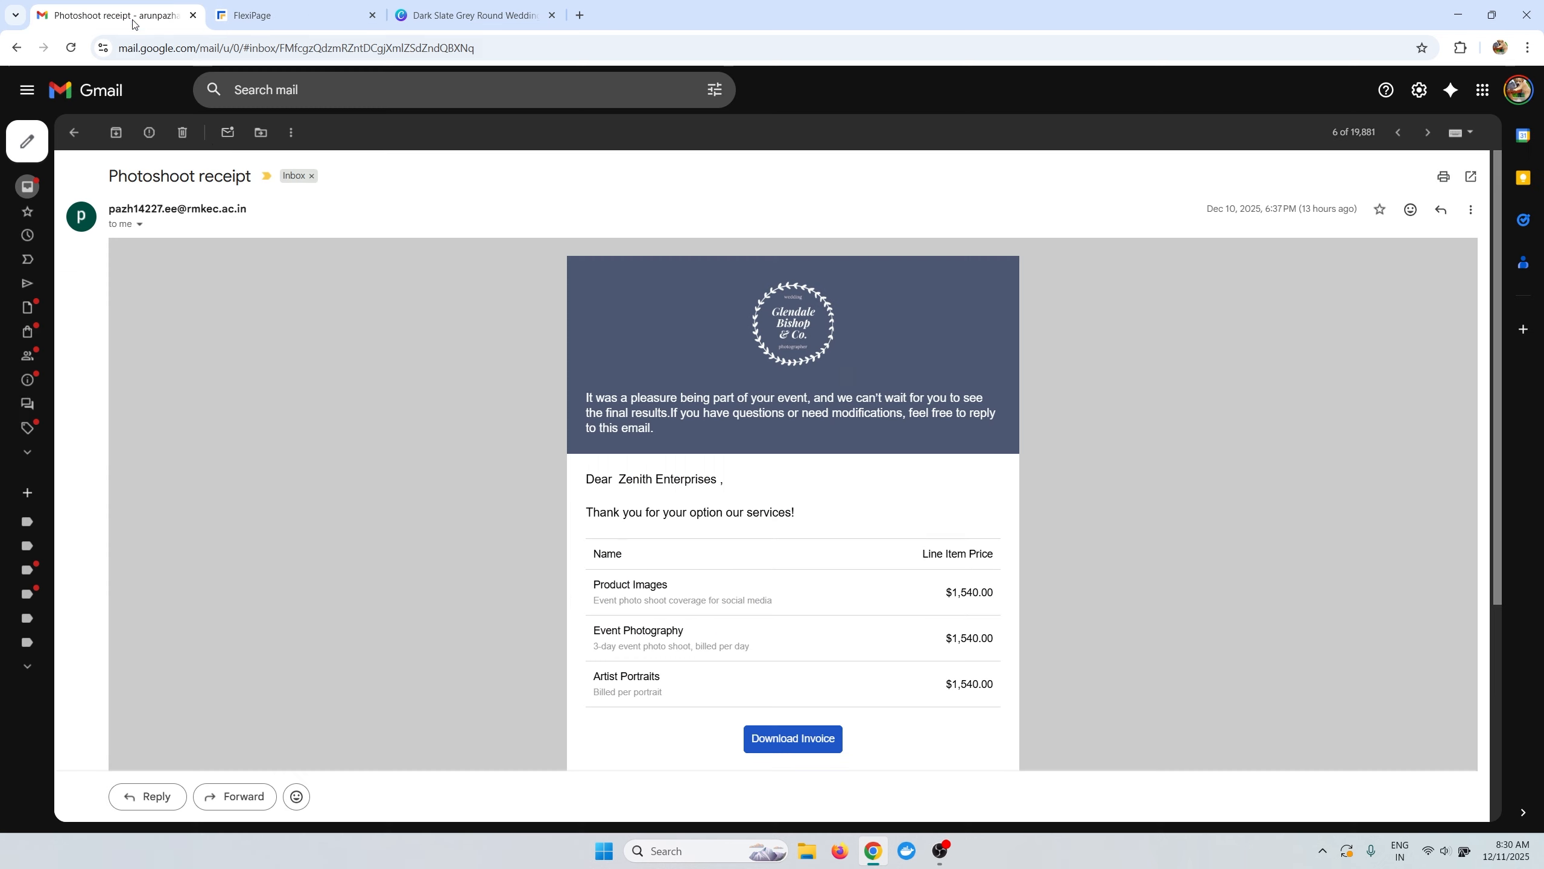
{"action": "scroll", "coordinate": [594, 438], "scroll_direction": "down", "scroll_amount": 4}
{"action": "scroll", "coordinate": [593, 482], "scroll_direction": "up", "scroll_amount": 4}
{"action": "scroll", "coordinate": [647, 477], "scroll_direction": "down", "scroll_amount": 1}
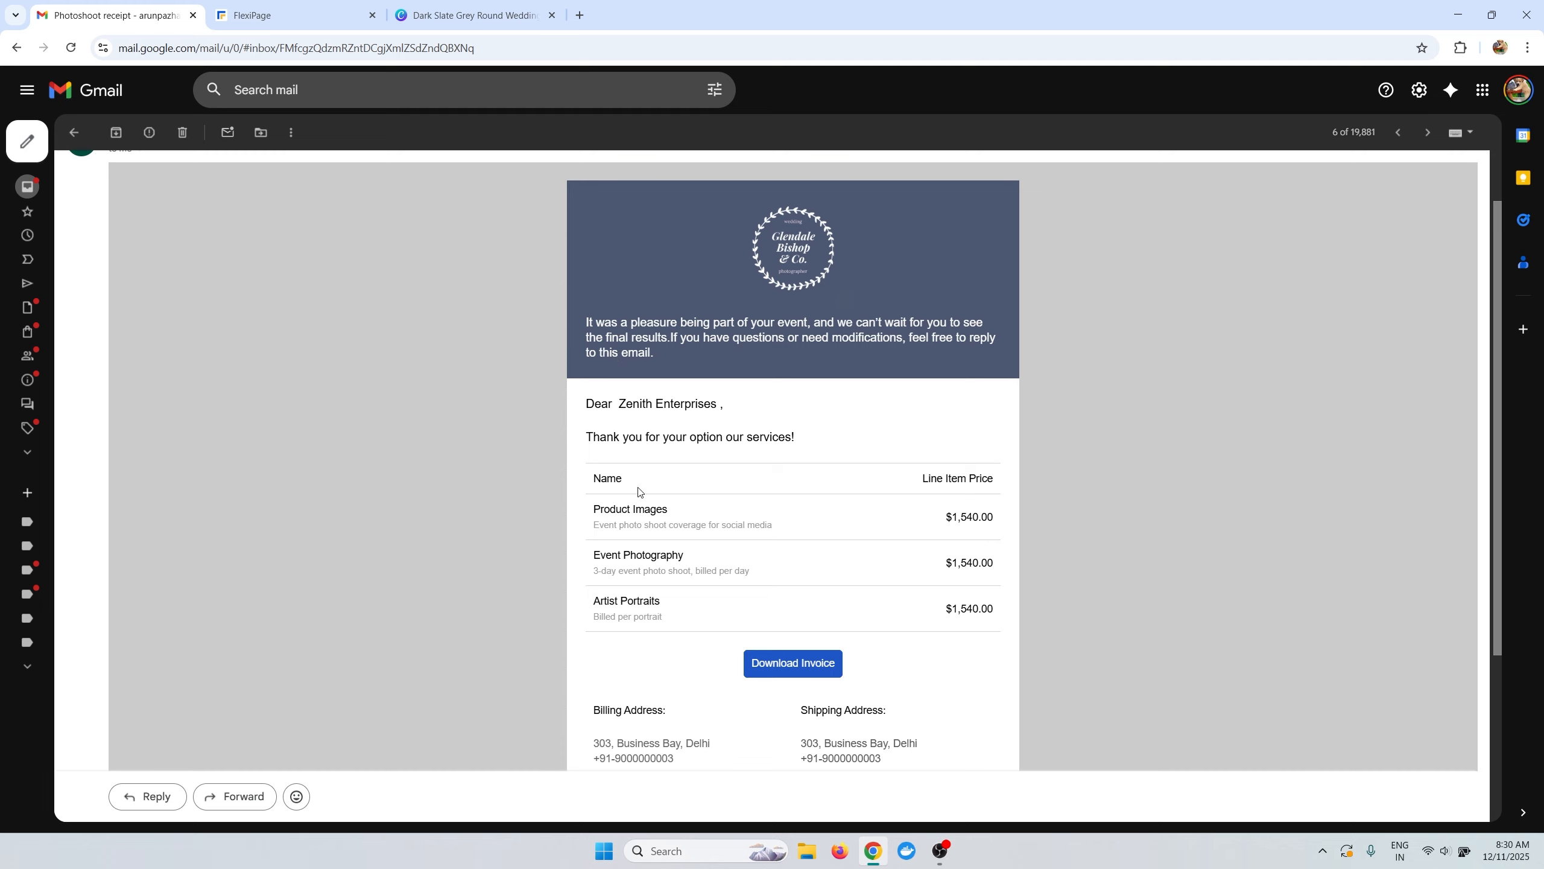
{"action": "scroll", "coordinate": [647, 476], "scroll_direction": "down", "scroll_amount": 3}
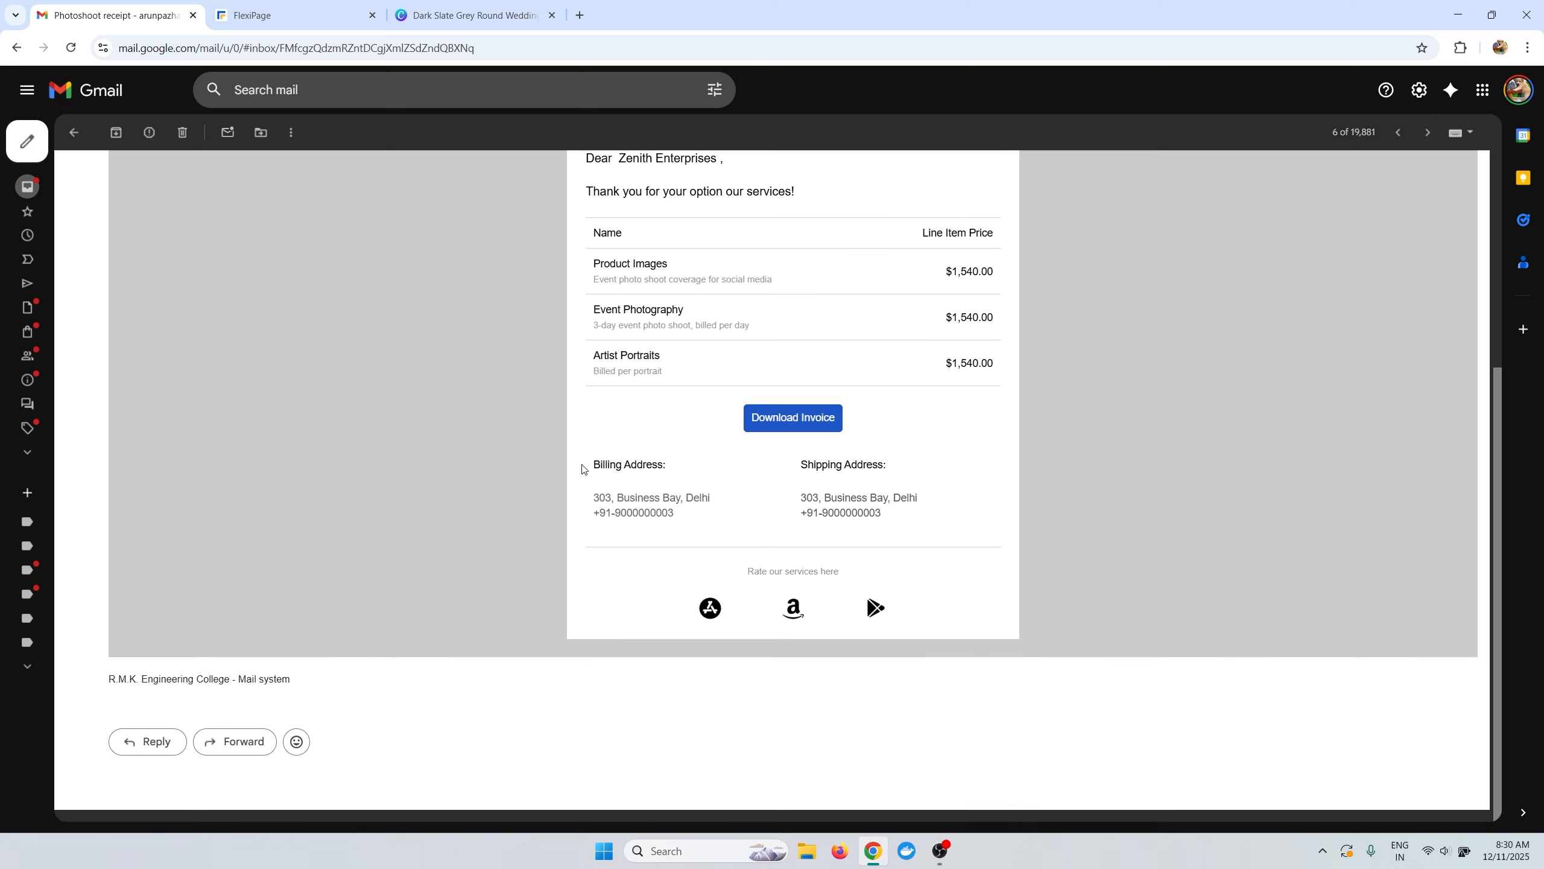
{"action": "left_click_drag", "start_coordinate": [593, 466], "coordinate": [676, 481]}
{"action": "left_click_drag", "start_coordinate": [815, 468], "coordinate": [847, 498]}
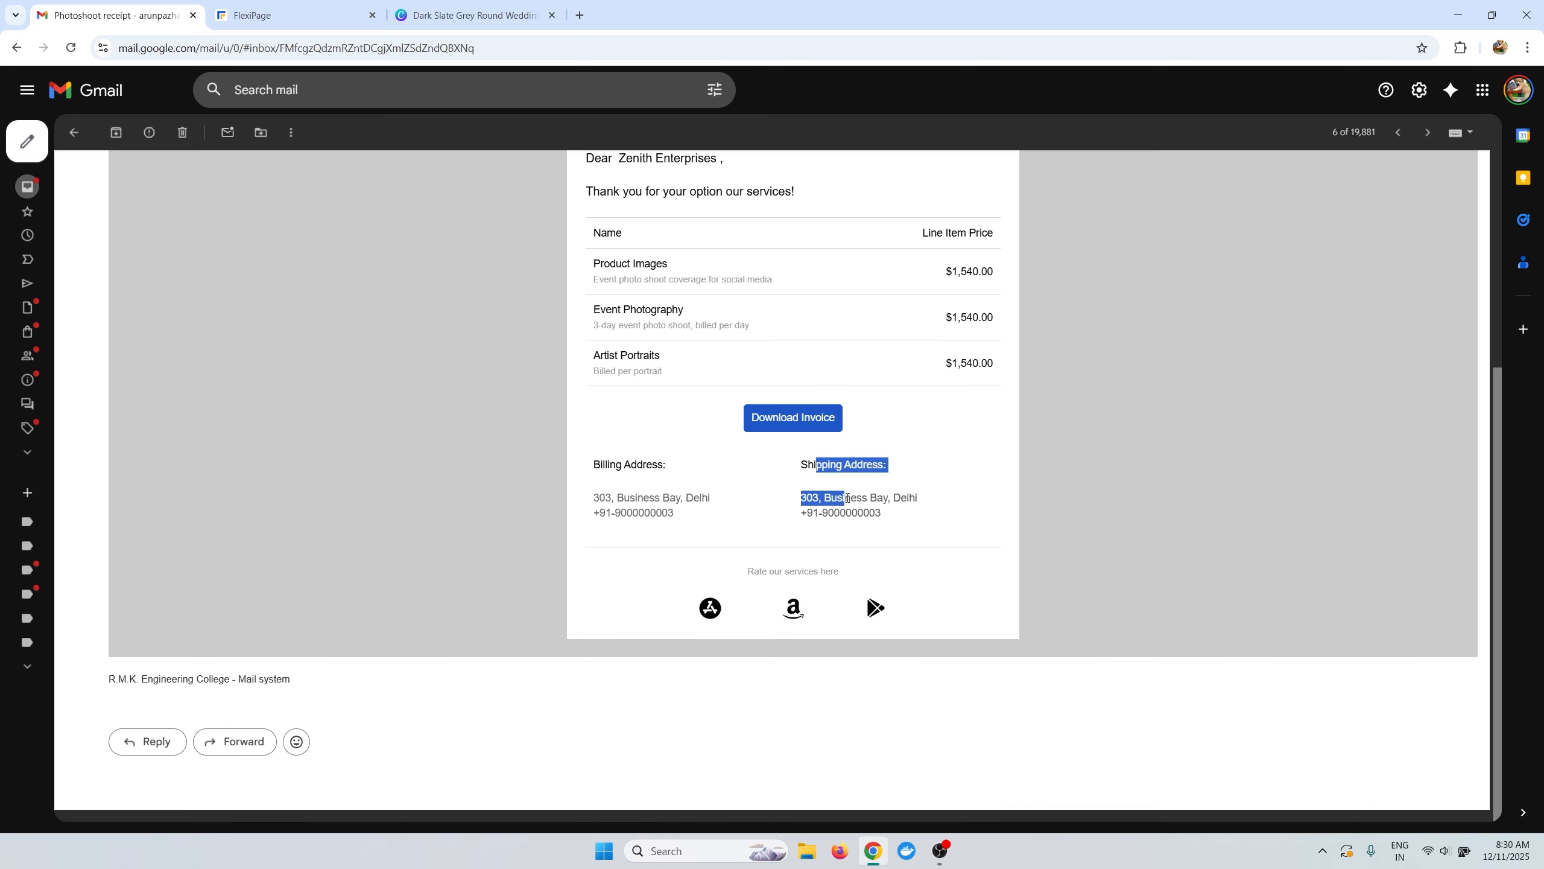
{"action": "scroll", "coordinate": [865, 467], "scroll_direction": "up", "scroll_amount": 5}
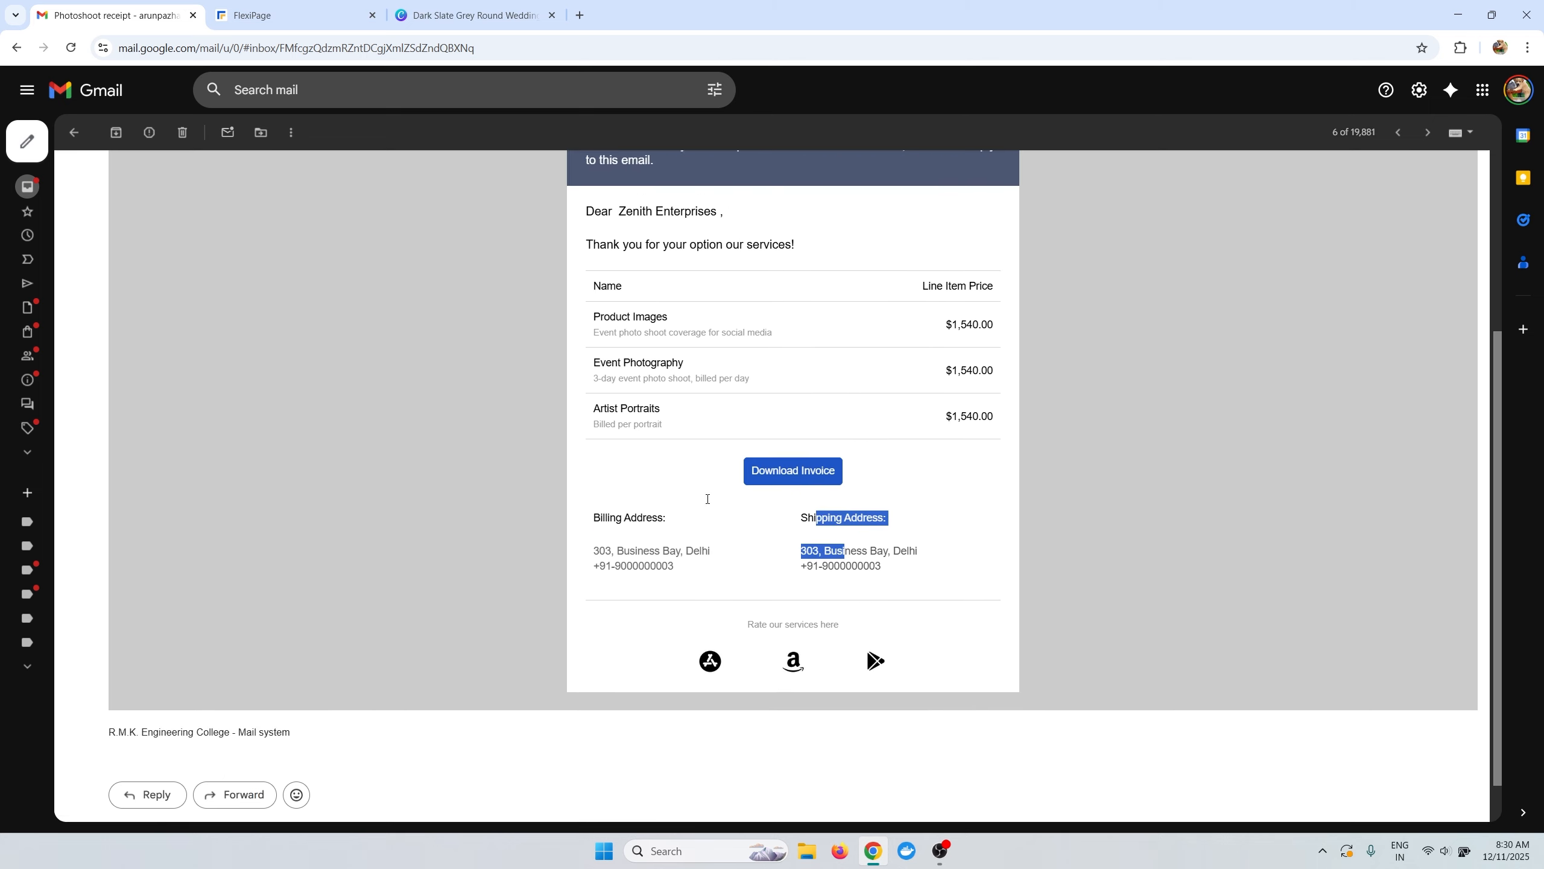
{"action": "left_click", "coordinate": [684, 538]}
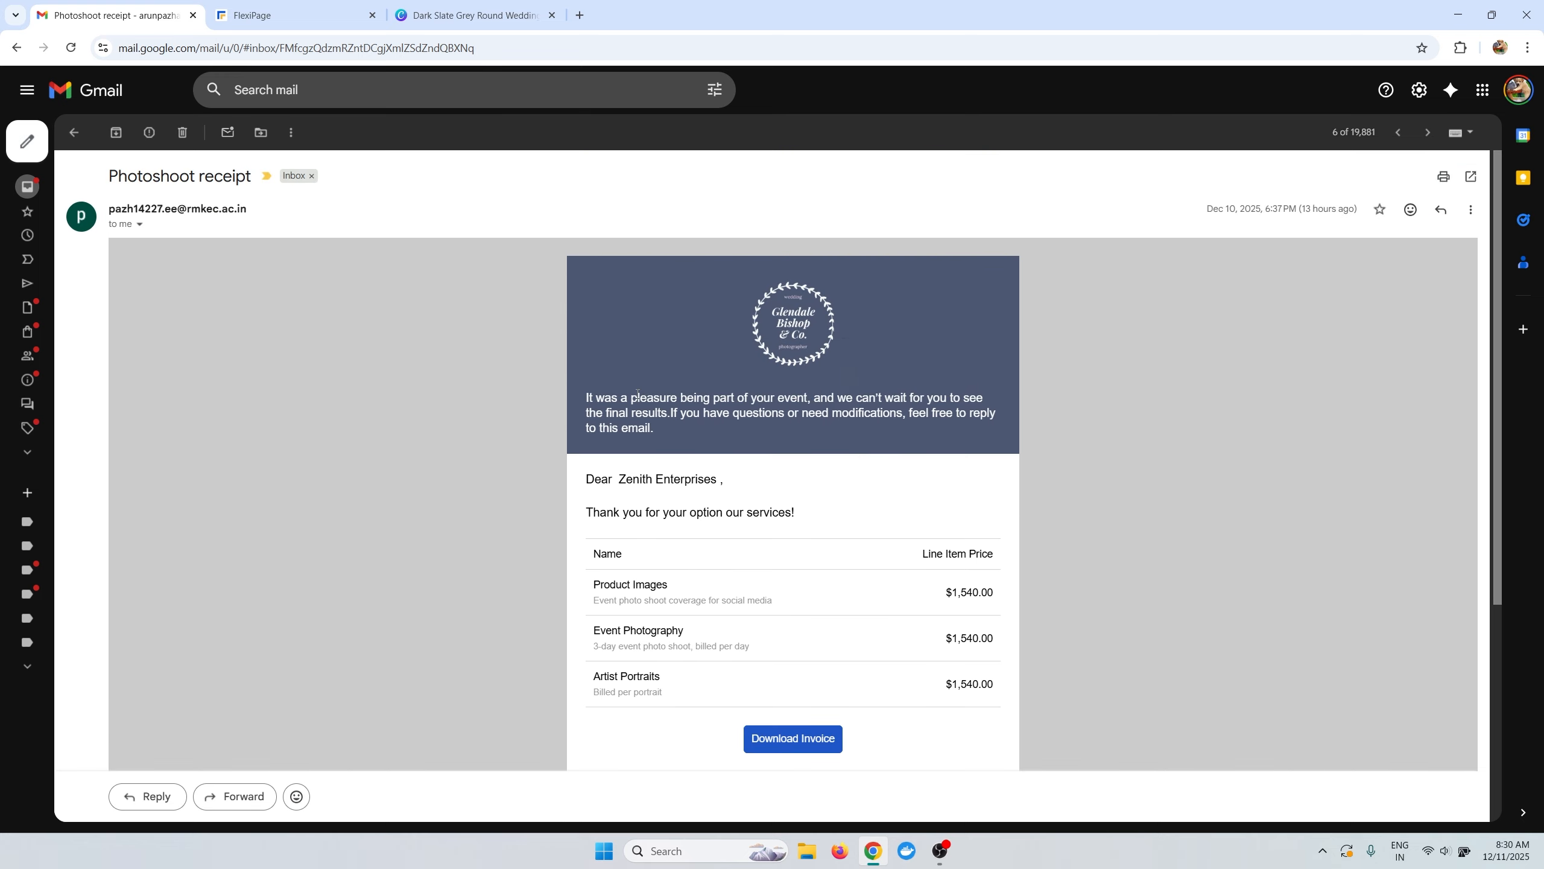
Start a new Email document from the FlexiPage dashboard.
{"action": "left_click", "coordinate": [273, 15]}
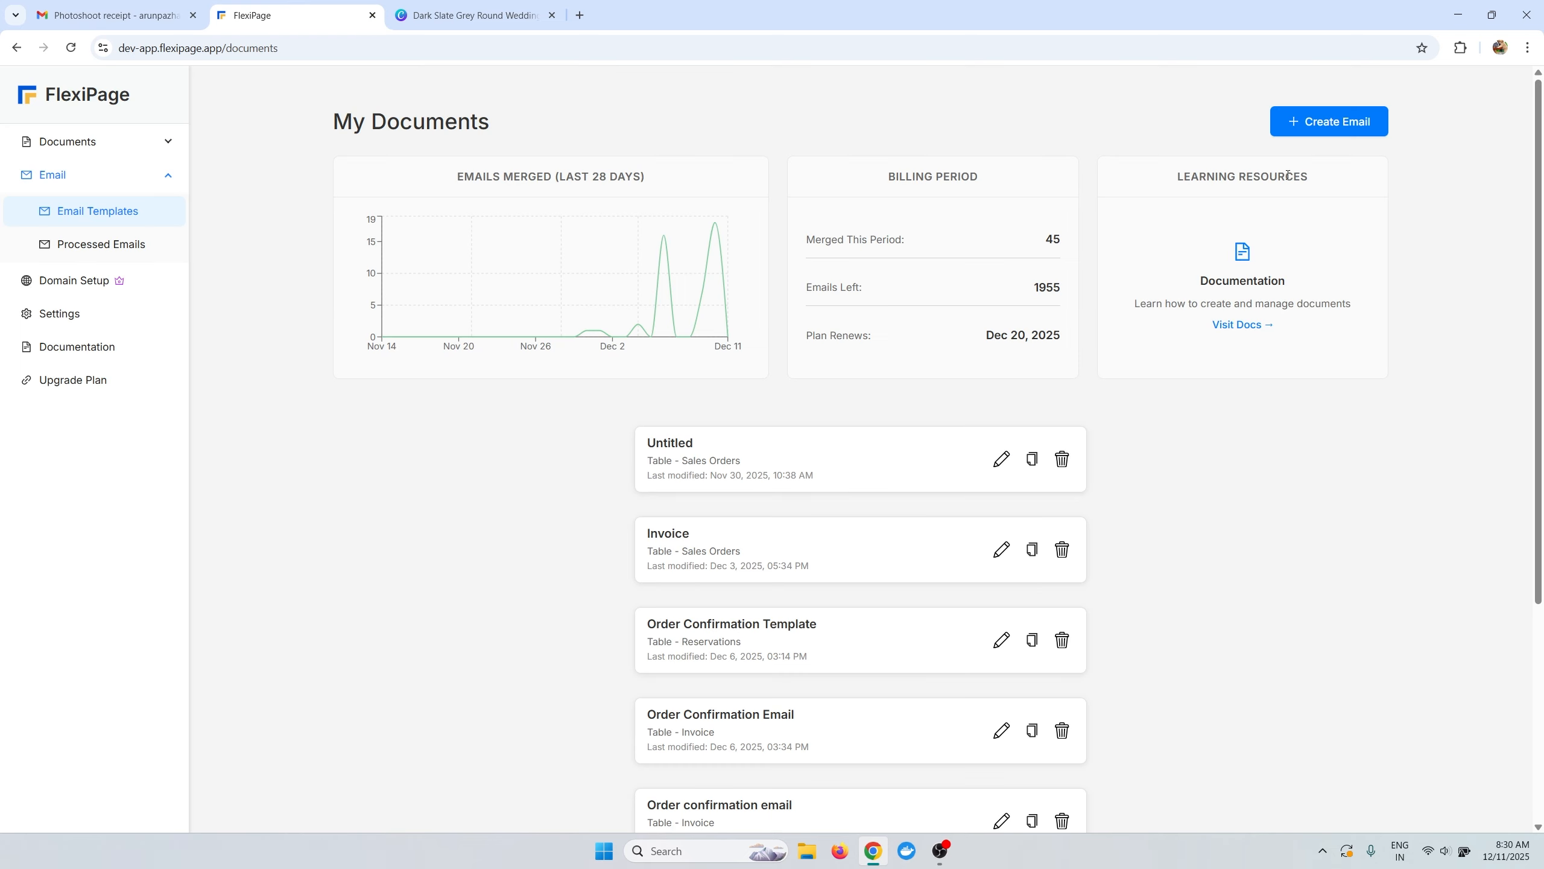
{"action": "left_click", "coordinate": [1330, 122]}
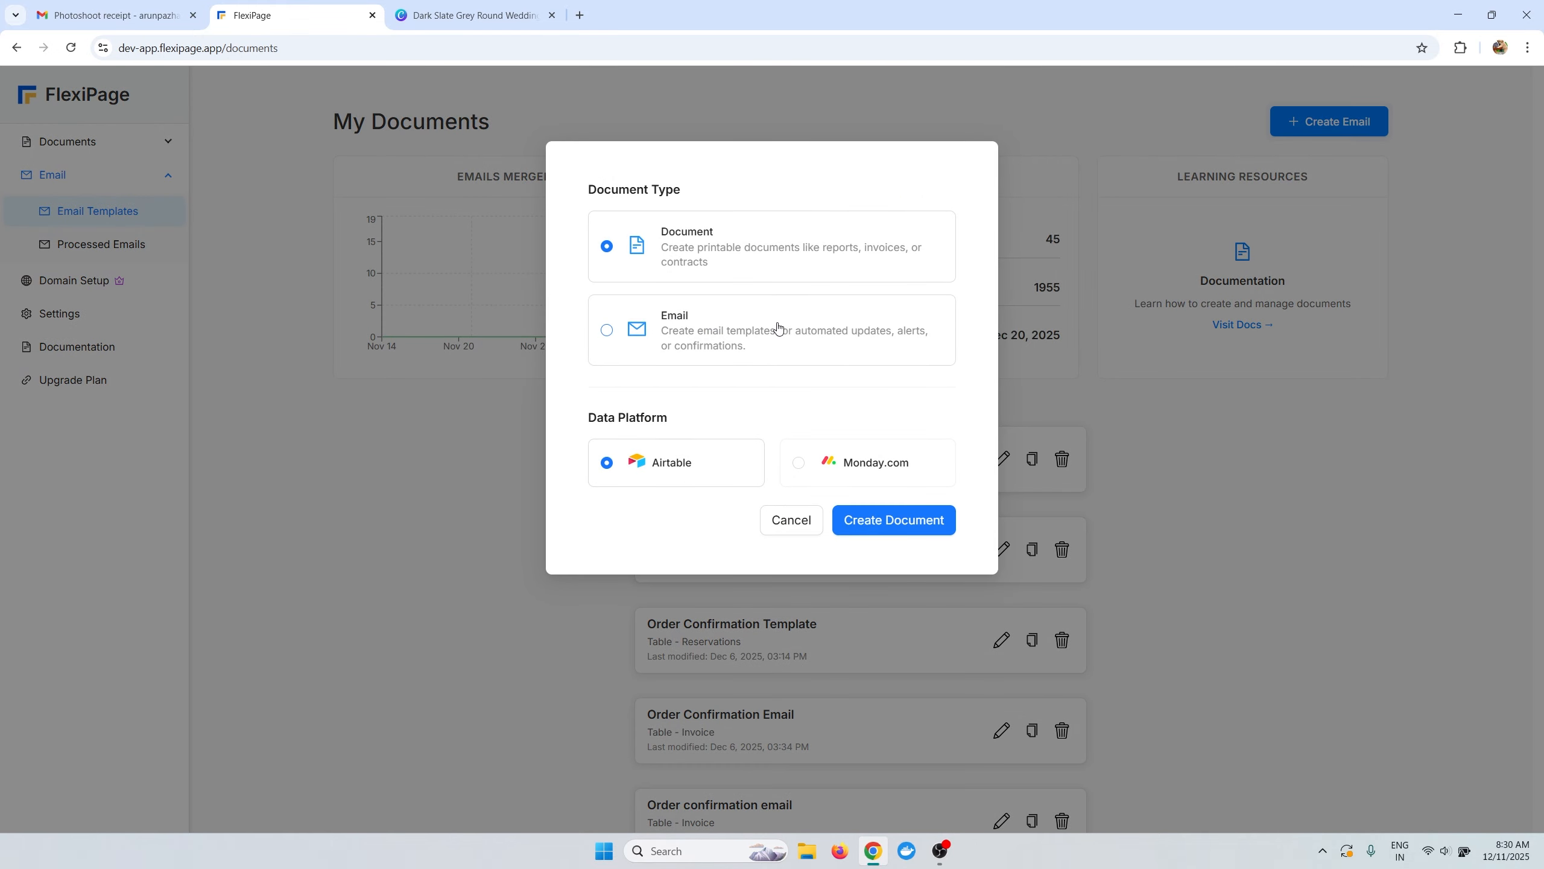
{"action": "left_click", "coordinate": [736, 345]}
{"action": "left_click", "coordinate": [924, 527]}
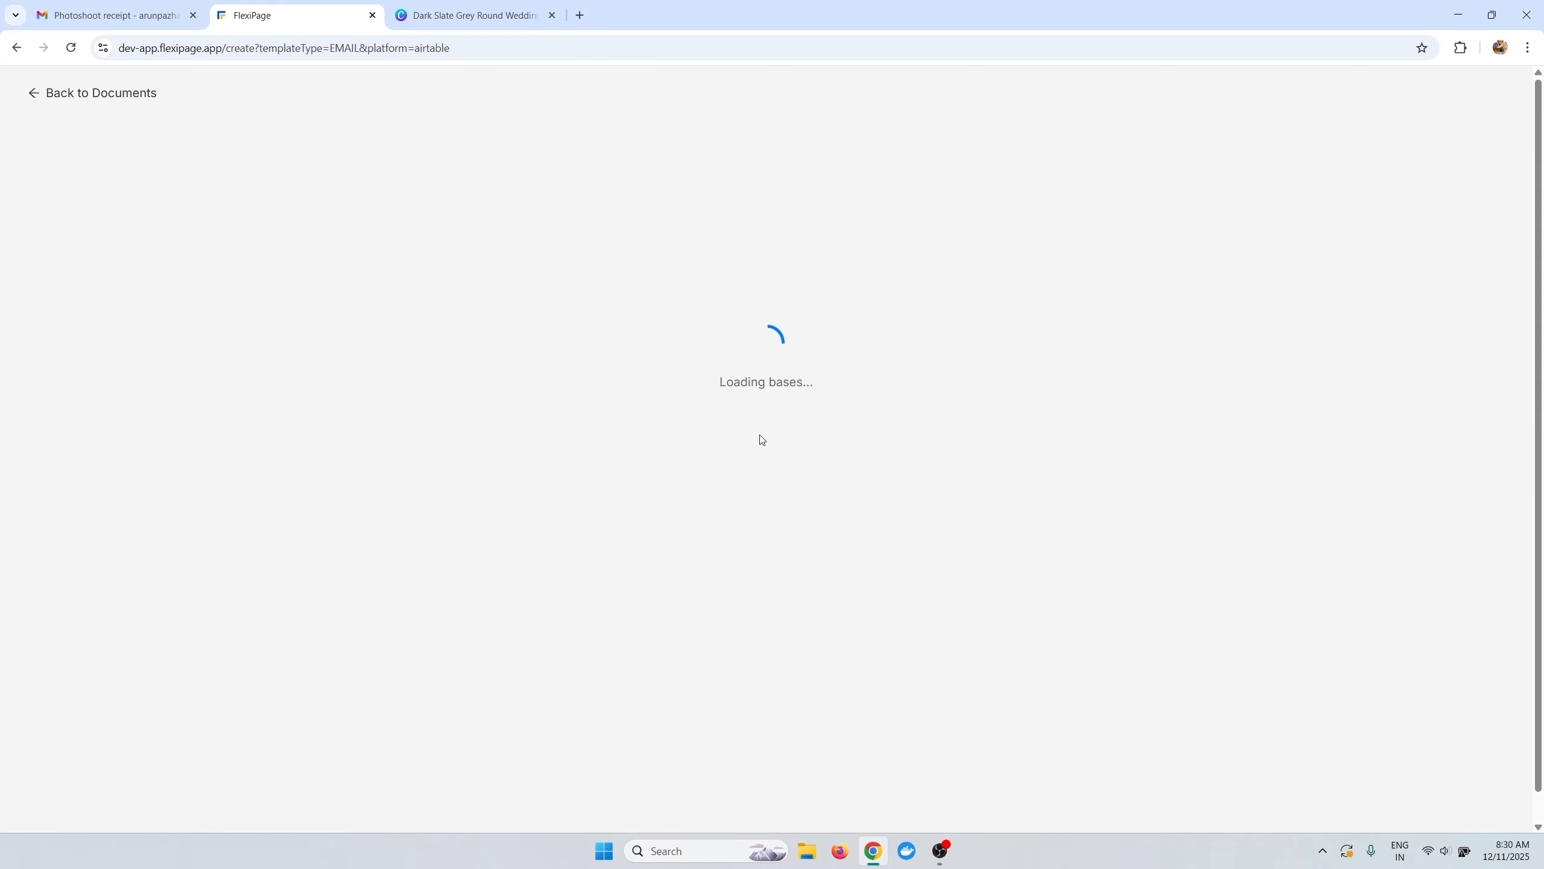
Connect the document to the Invoice table of the Order Management (Demo) base and create it.
{"action": "left_click", "coordinate": [678, 352]}
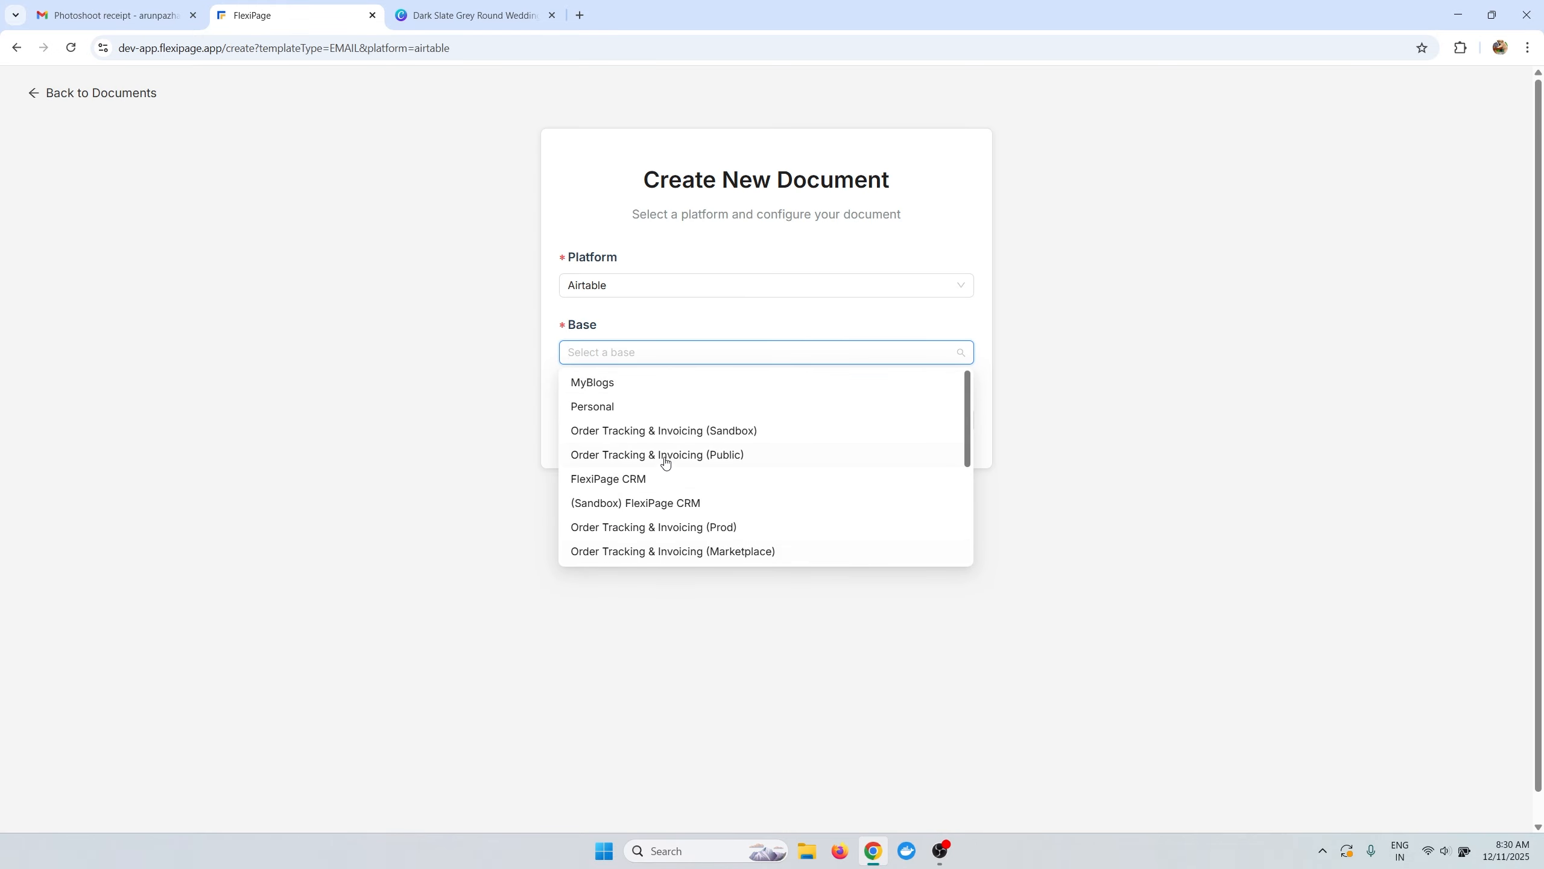
{"action": "scroll", "coordinate": [663, 475], "scroll_direction": "down", "scroll_amount": 5}
{"action": "left_click", "coordinate": [647, 509]}
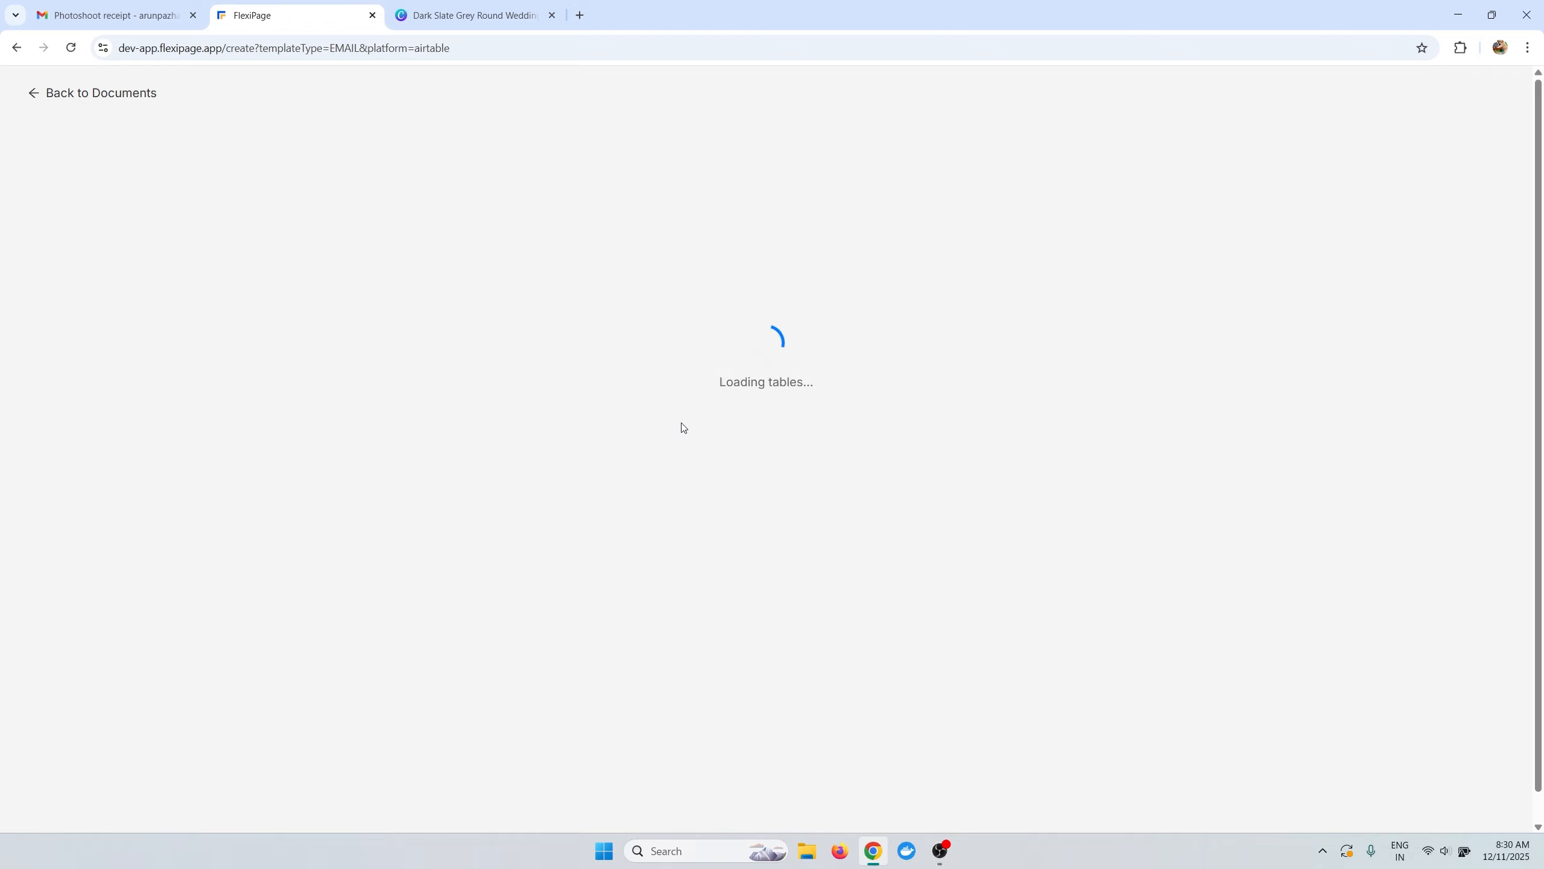
{"action": "left_click", "coordinate": [631, 409]}
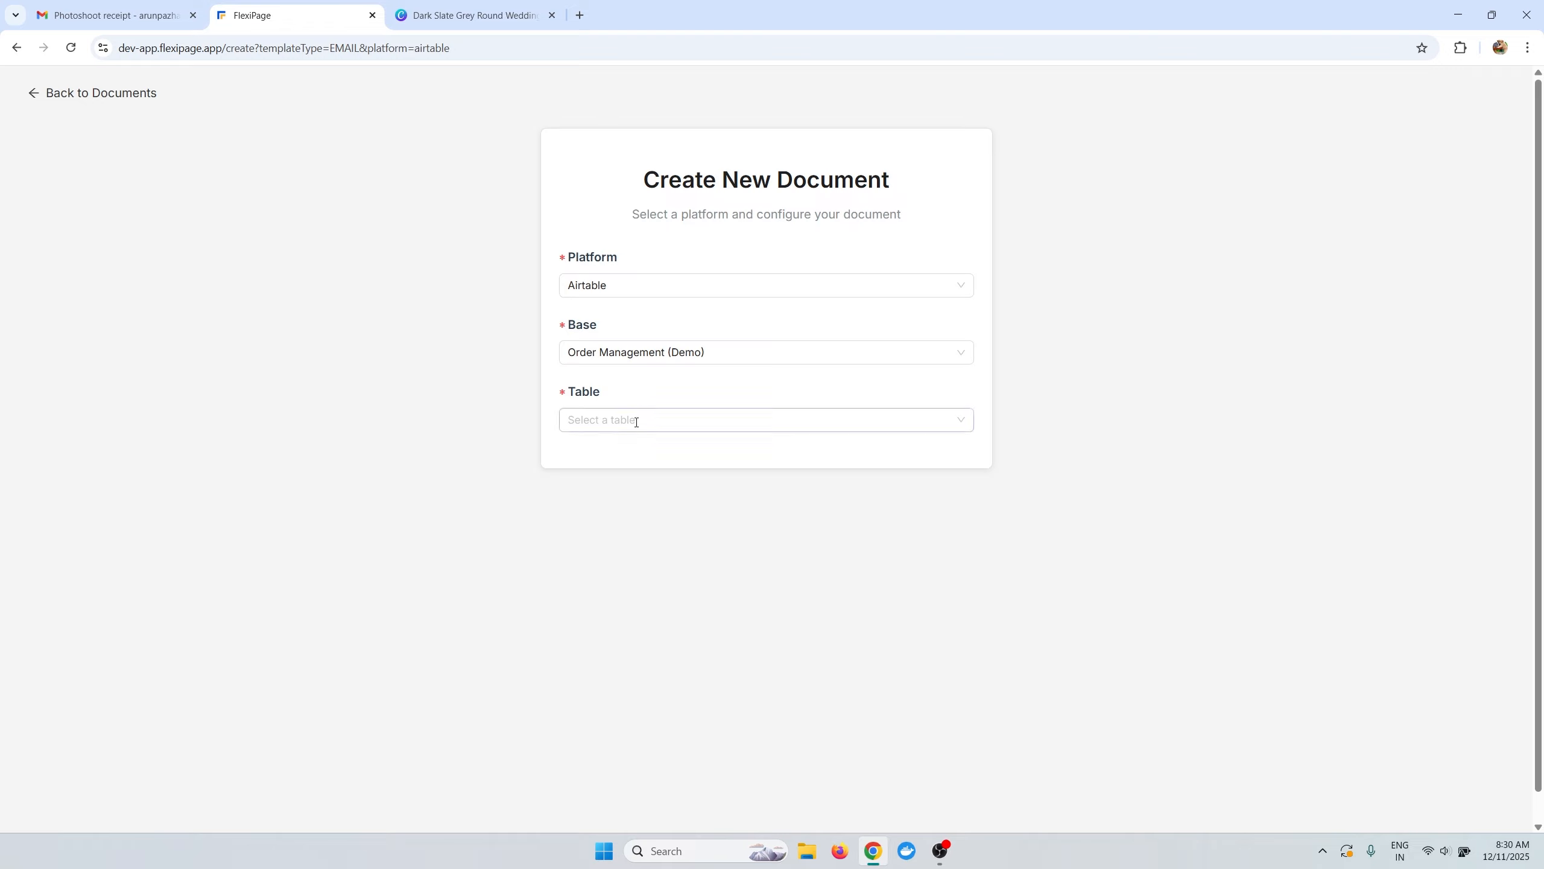
{"action": "scroll", "coordinate": [663, 569], "scroll_direction": "down", "scroll_amount": 1}
{"action": "left_click", "coordinate": [634, 550]}
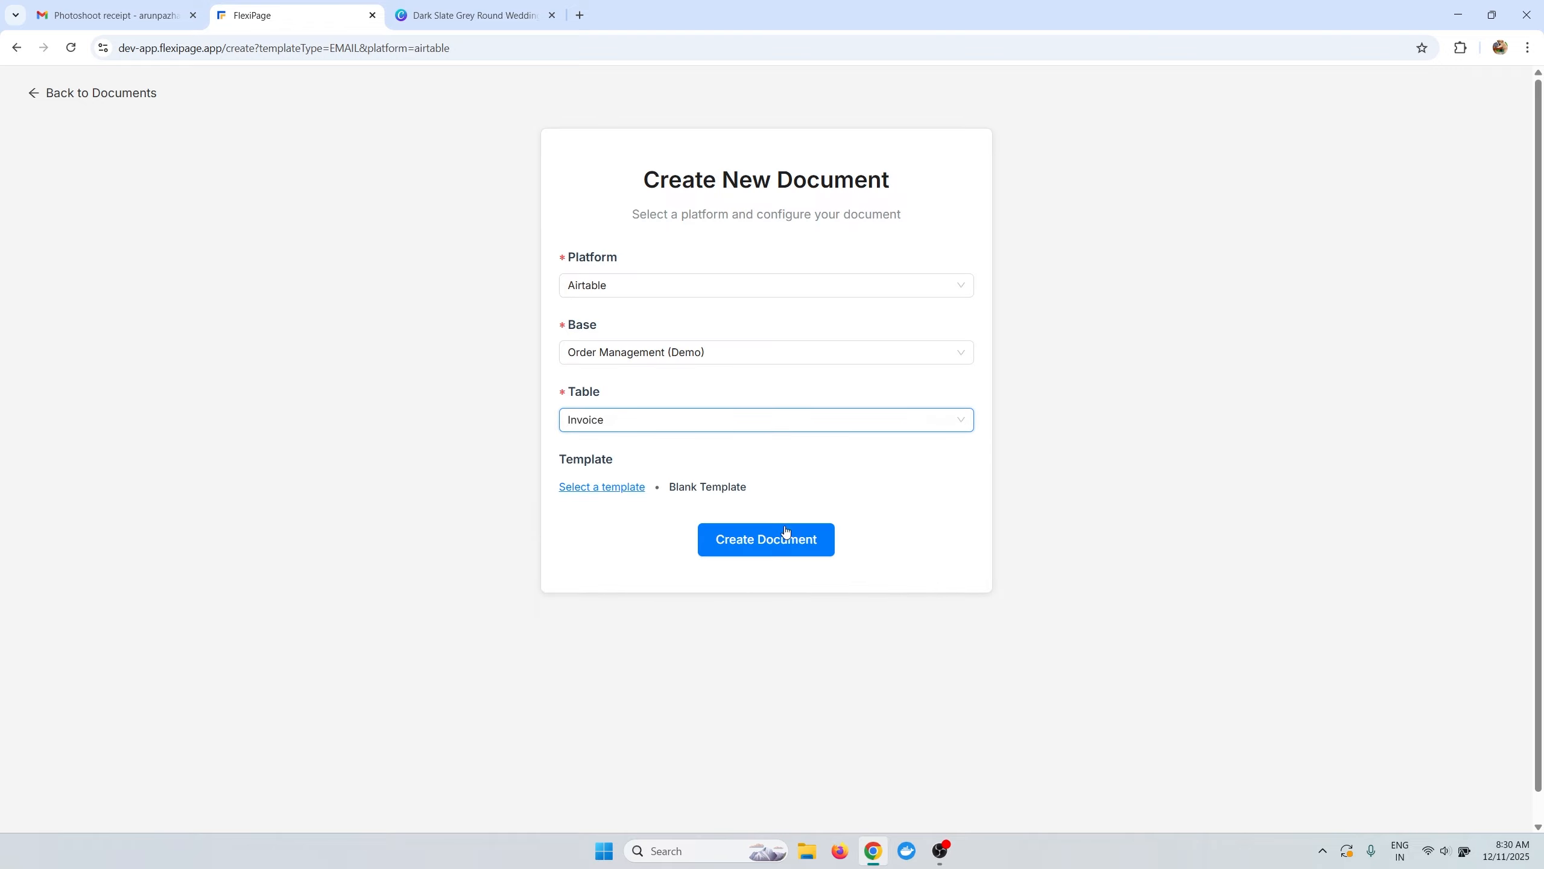
{"action": "left_click", "coordinate": [784, 538]}
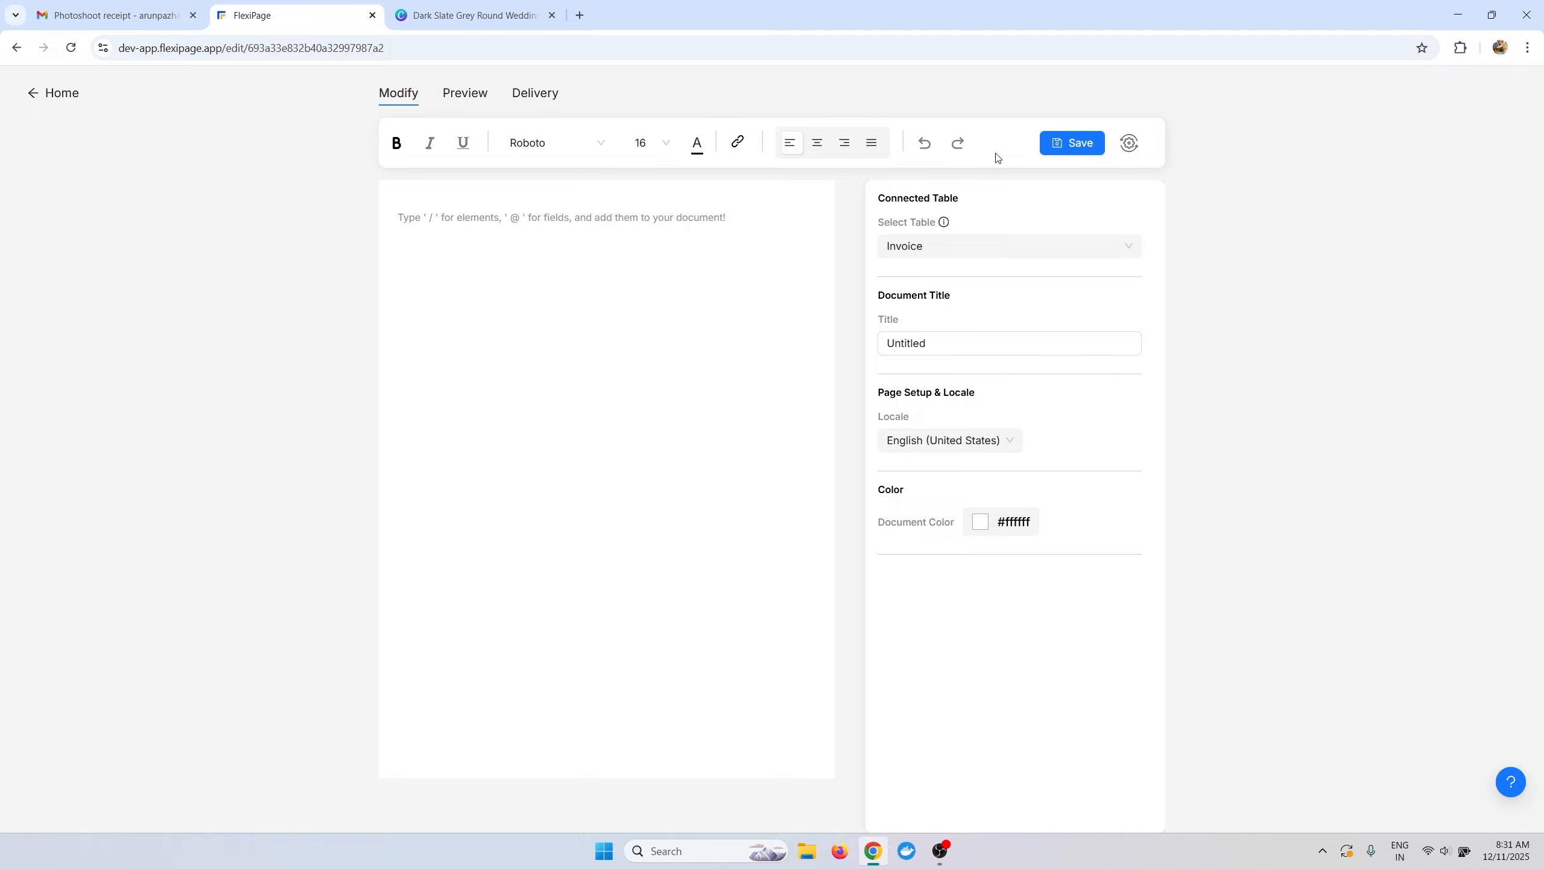
{"action": "left_click", "coordinate": [1129, 143]}
{"action": "left_click", "coordinate": [1129, 143]}
{"action": "left_click", "coordinate": [1127, 144]}
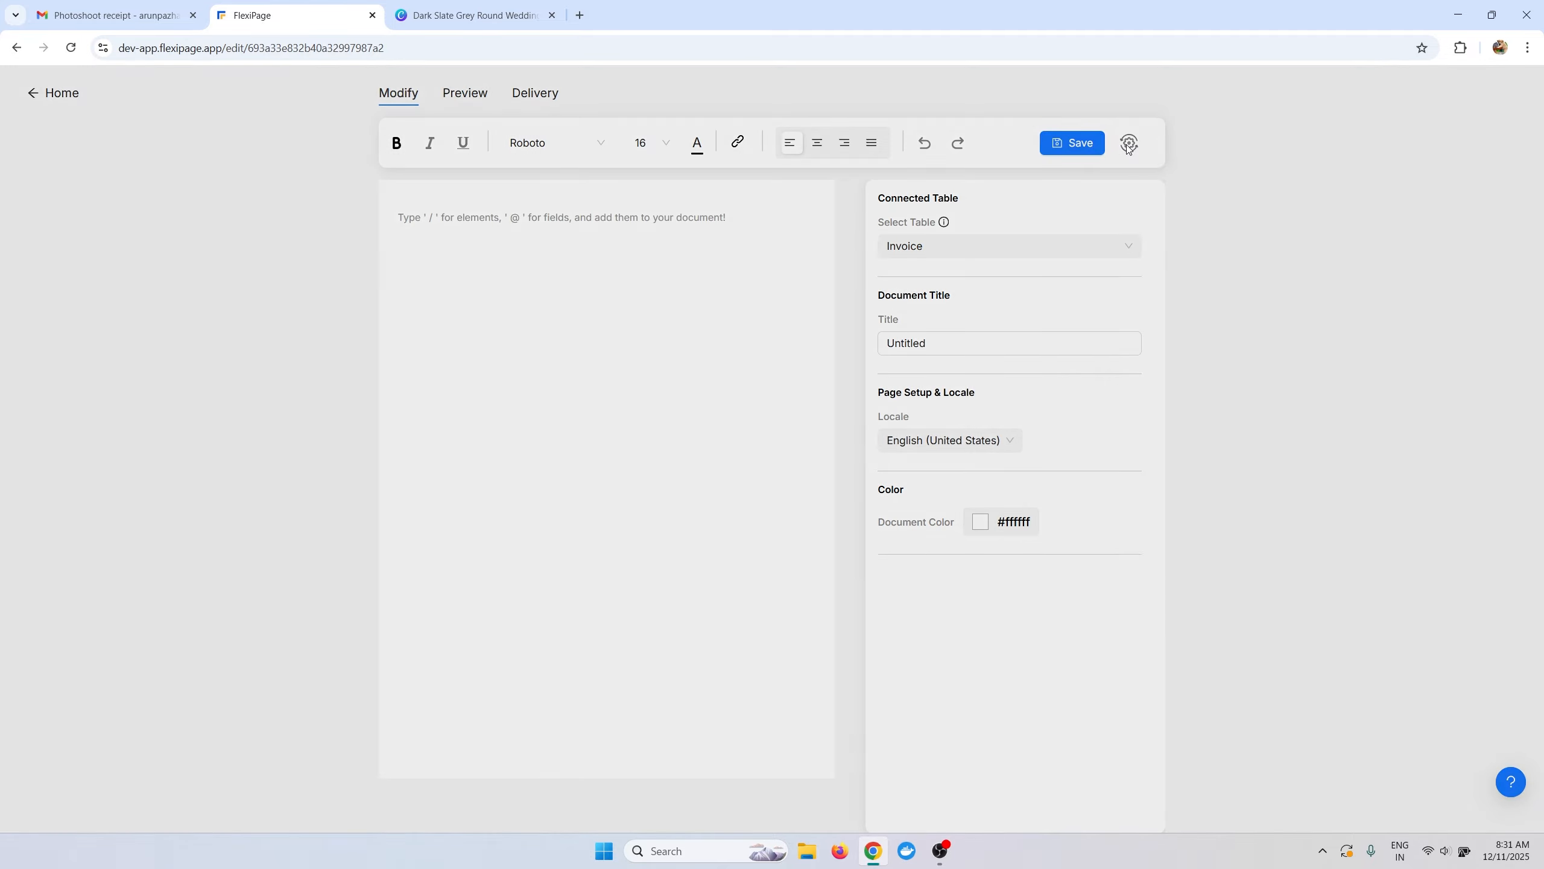
{"action": "scroll", "coordinate": [703, 457], "scroll_direction": "down", "scroll_amount": 1}
{"action": "scroll", "coordinate": [704, 456], "scroll_direction": "down", "scroll_amount": 2}
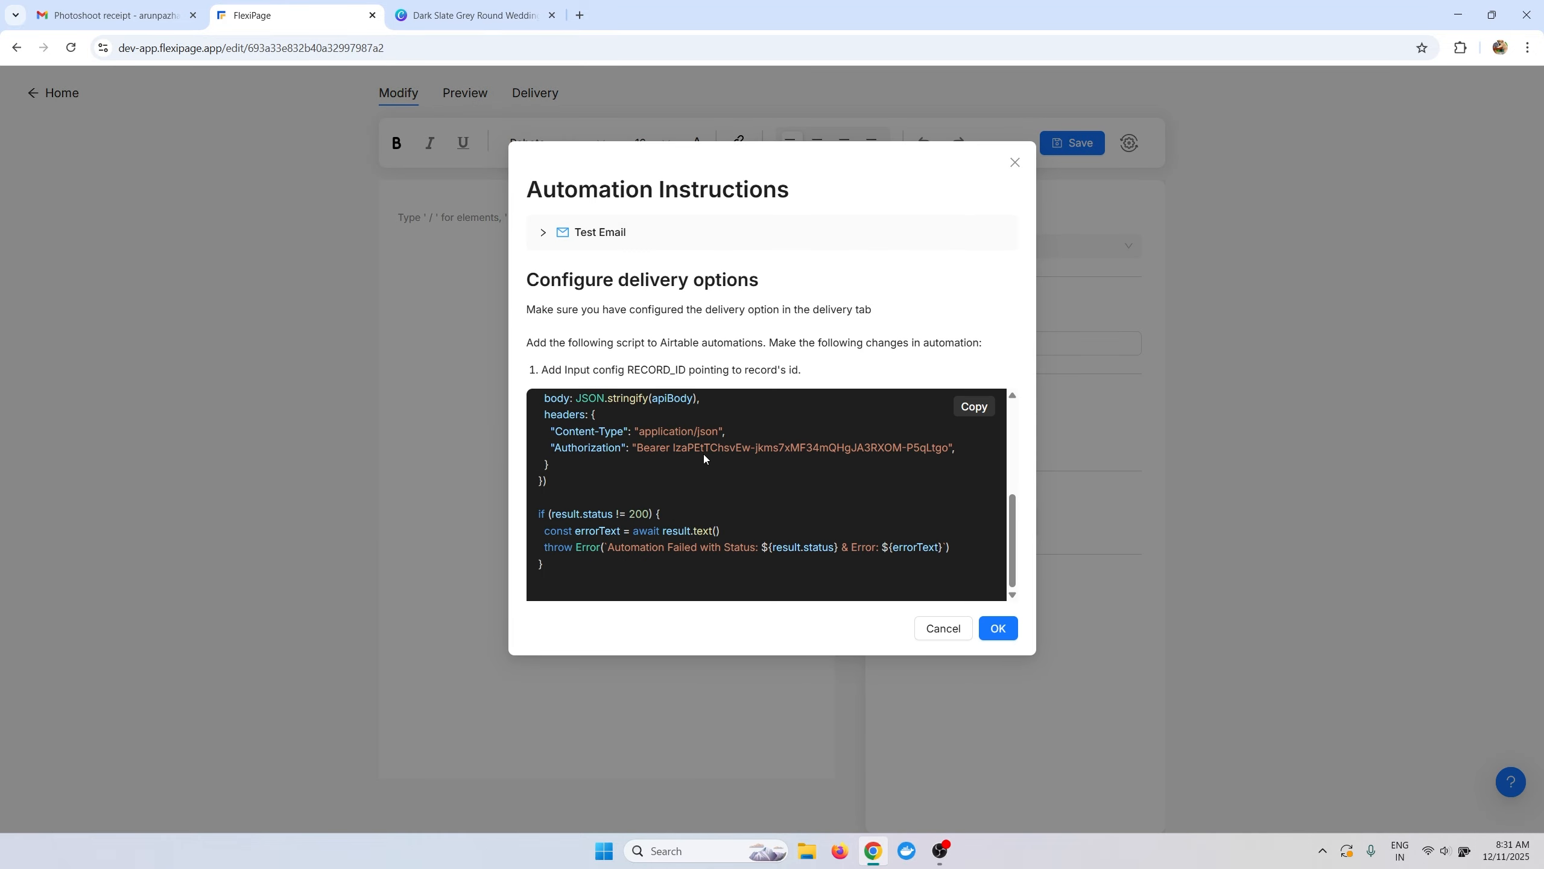
{"action": "scroll", "coordinate": [704, 456], "scroll_direction": "up", "scroll_amount": 4}
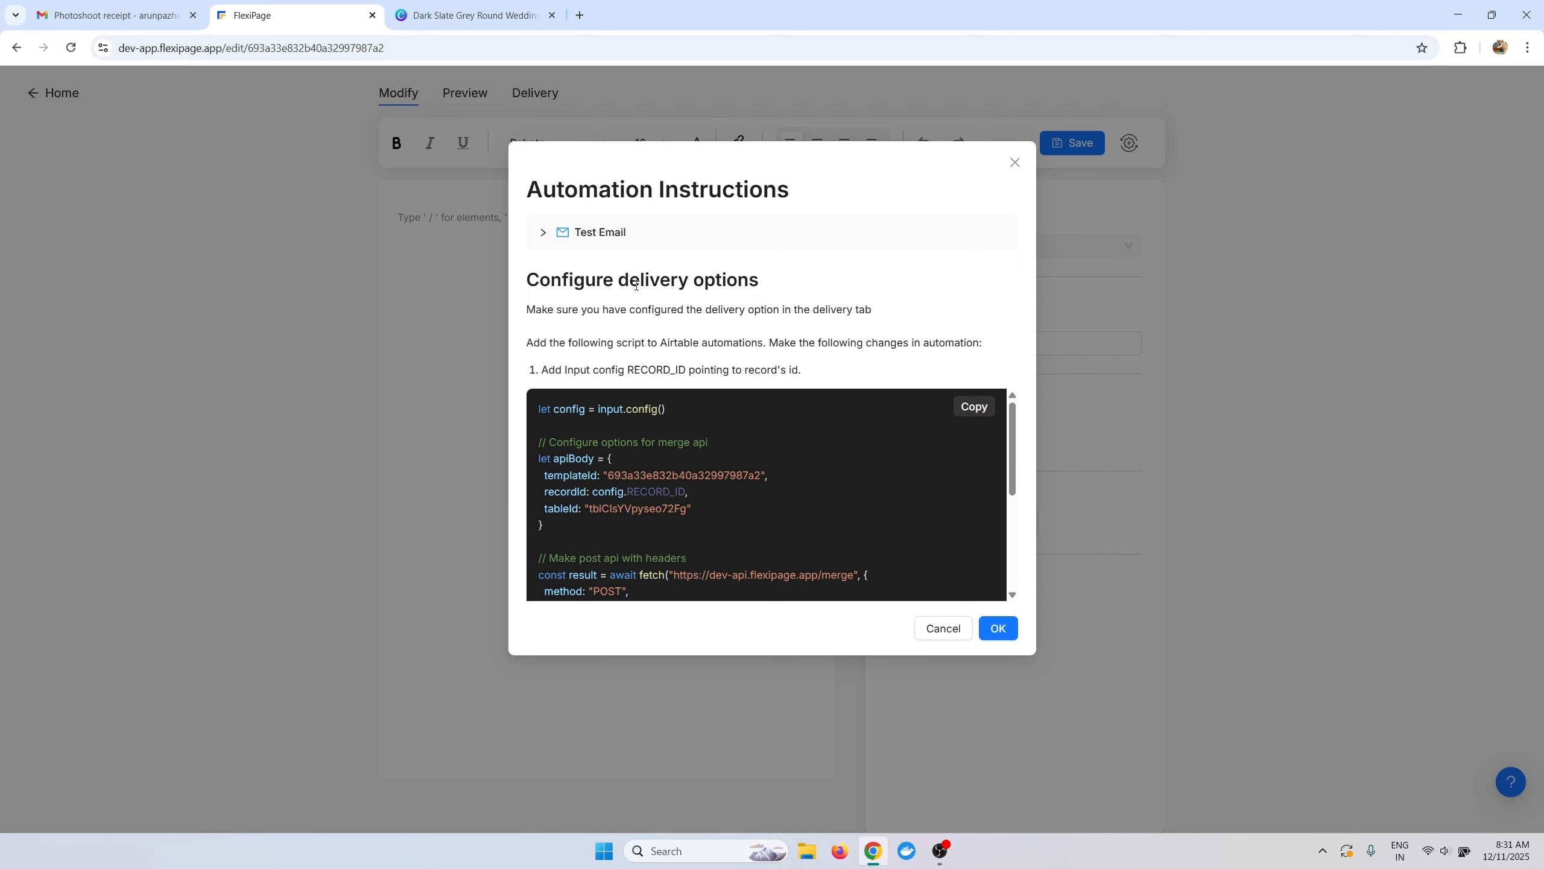
{"action": "left_click", "coordinate": [543, 234]}
{"action": "left_click", "coordinate": [625, 315]}
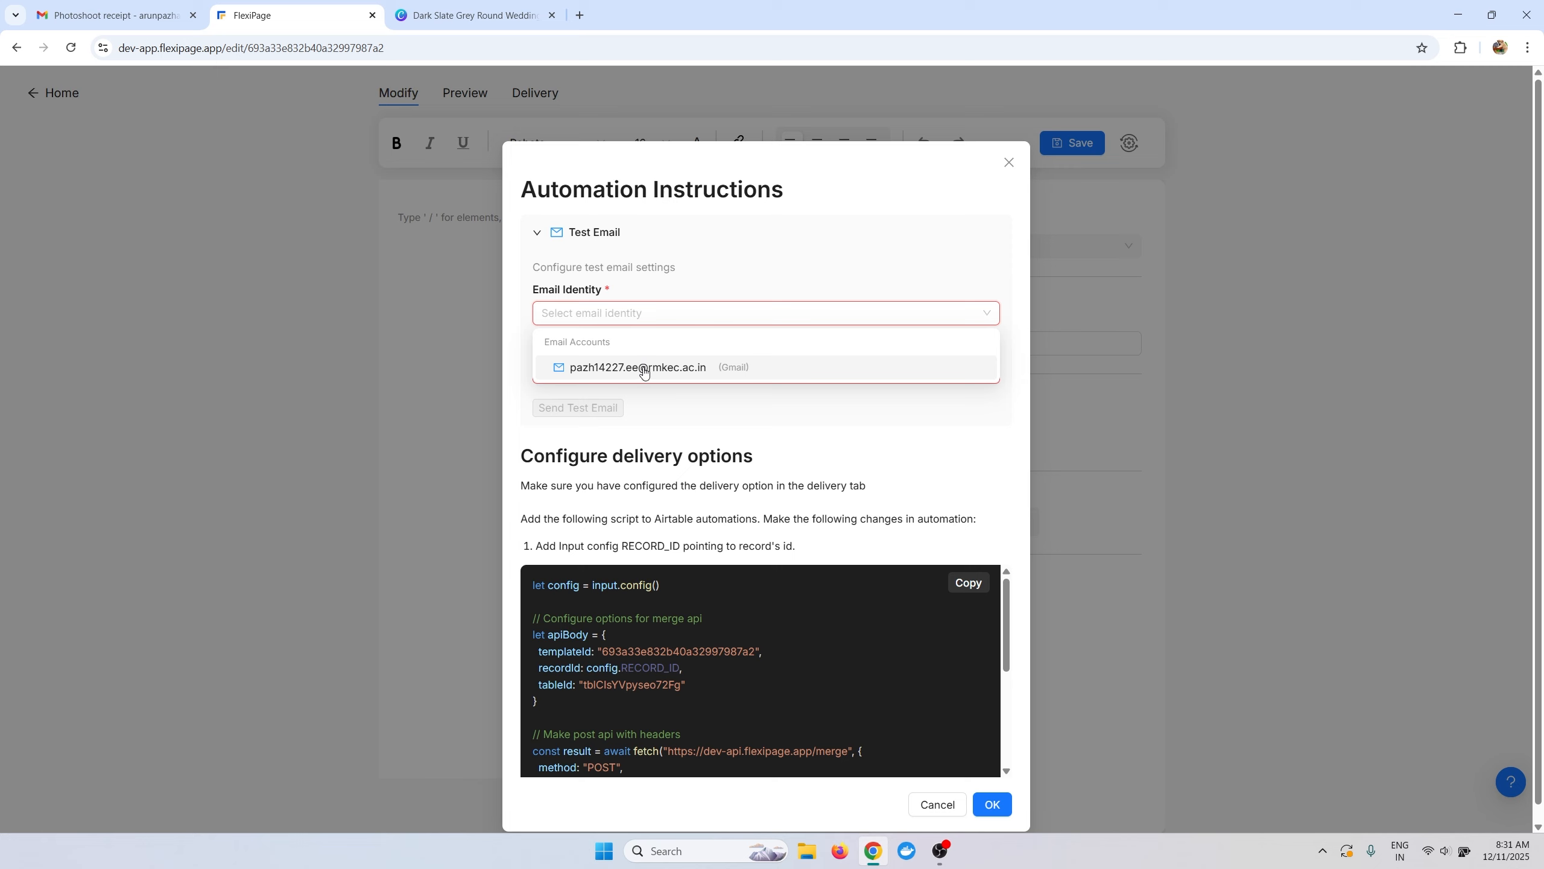
{"action": "left_click", "coordinate": [621, 332]}
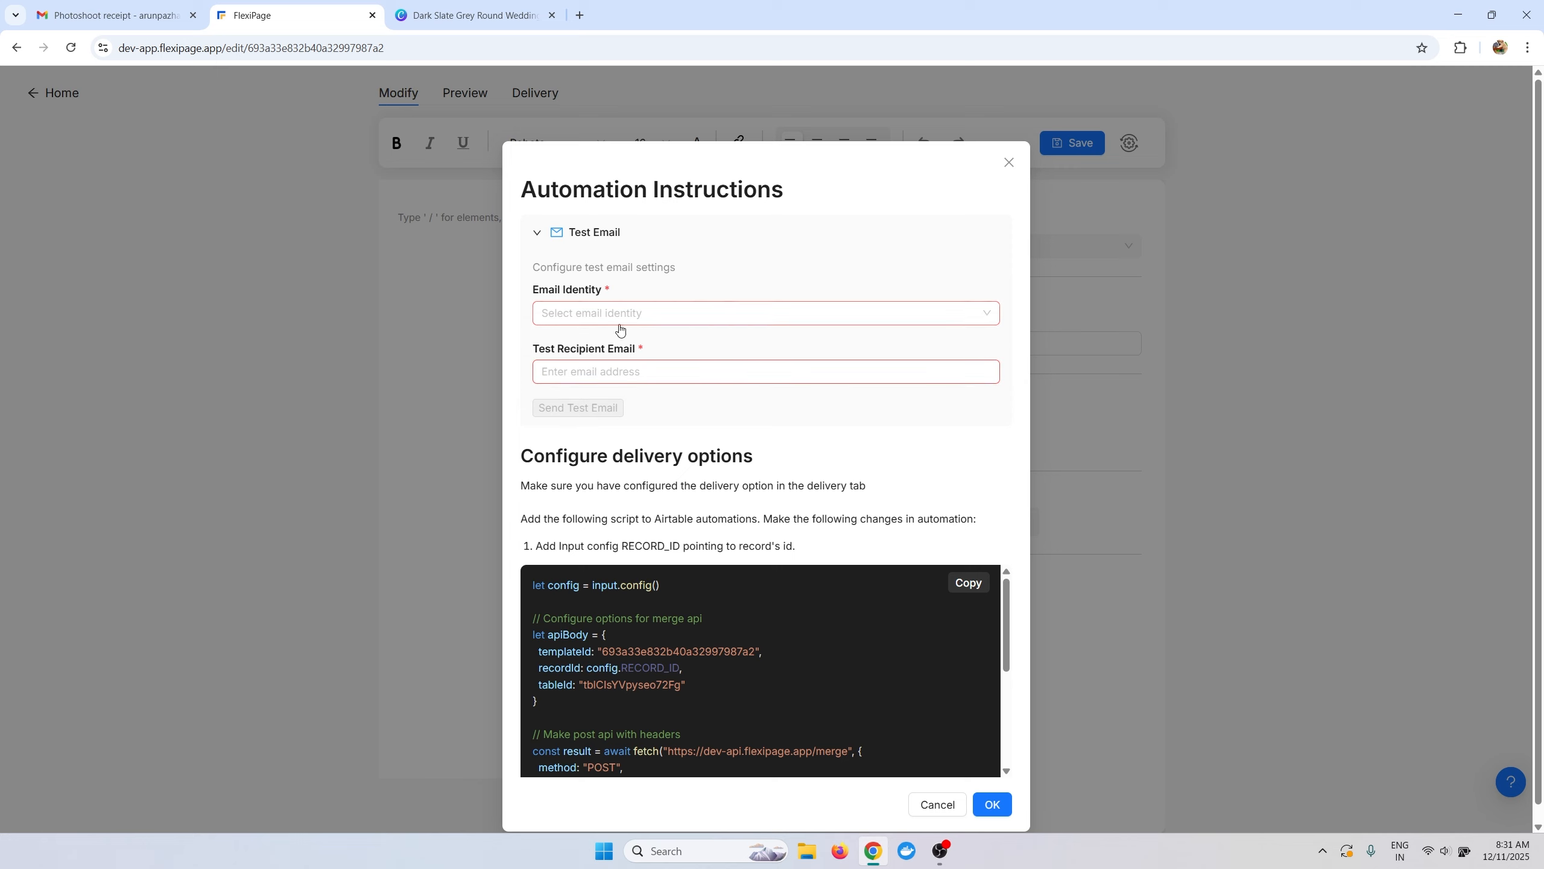
{"action": "left_click", "coordinate": [620, 326]}
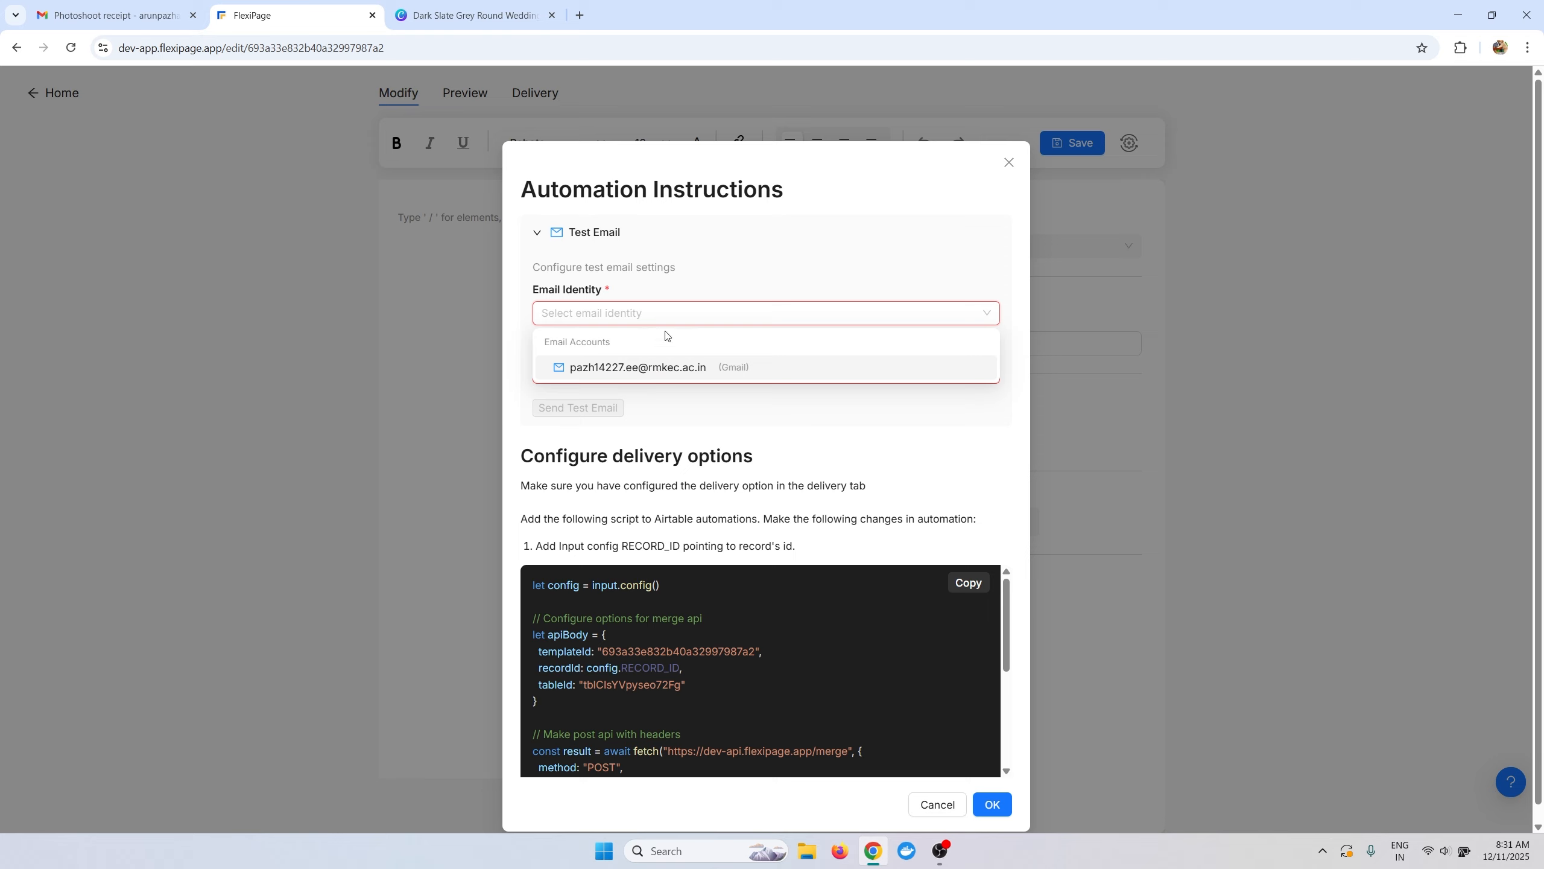
{"action": "left_click", "coordinate": [741, 280]}
{"action": "left_click", "coordinate": [620, 321]}
{"action": "left_click", "coordinate": [668, 296]}
{"action": "left_click", "coordinate": [630, 312]}
{"action": "left_click", "coordinate": [647, 288]}
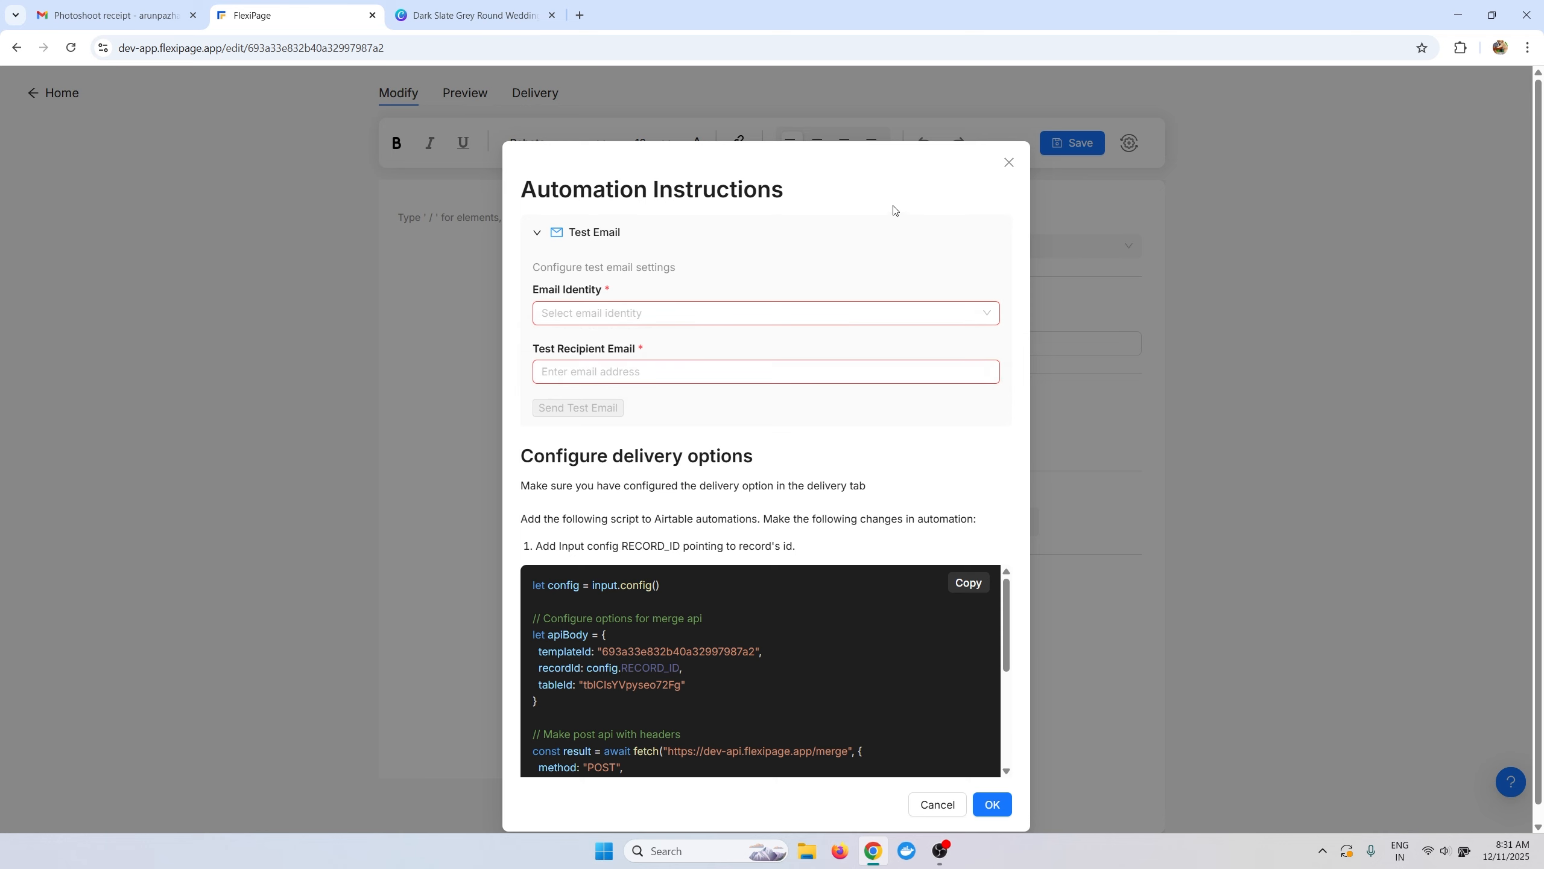
{"action": "left_click", "coordinate": [1009, 163]}
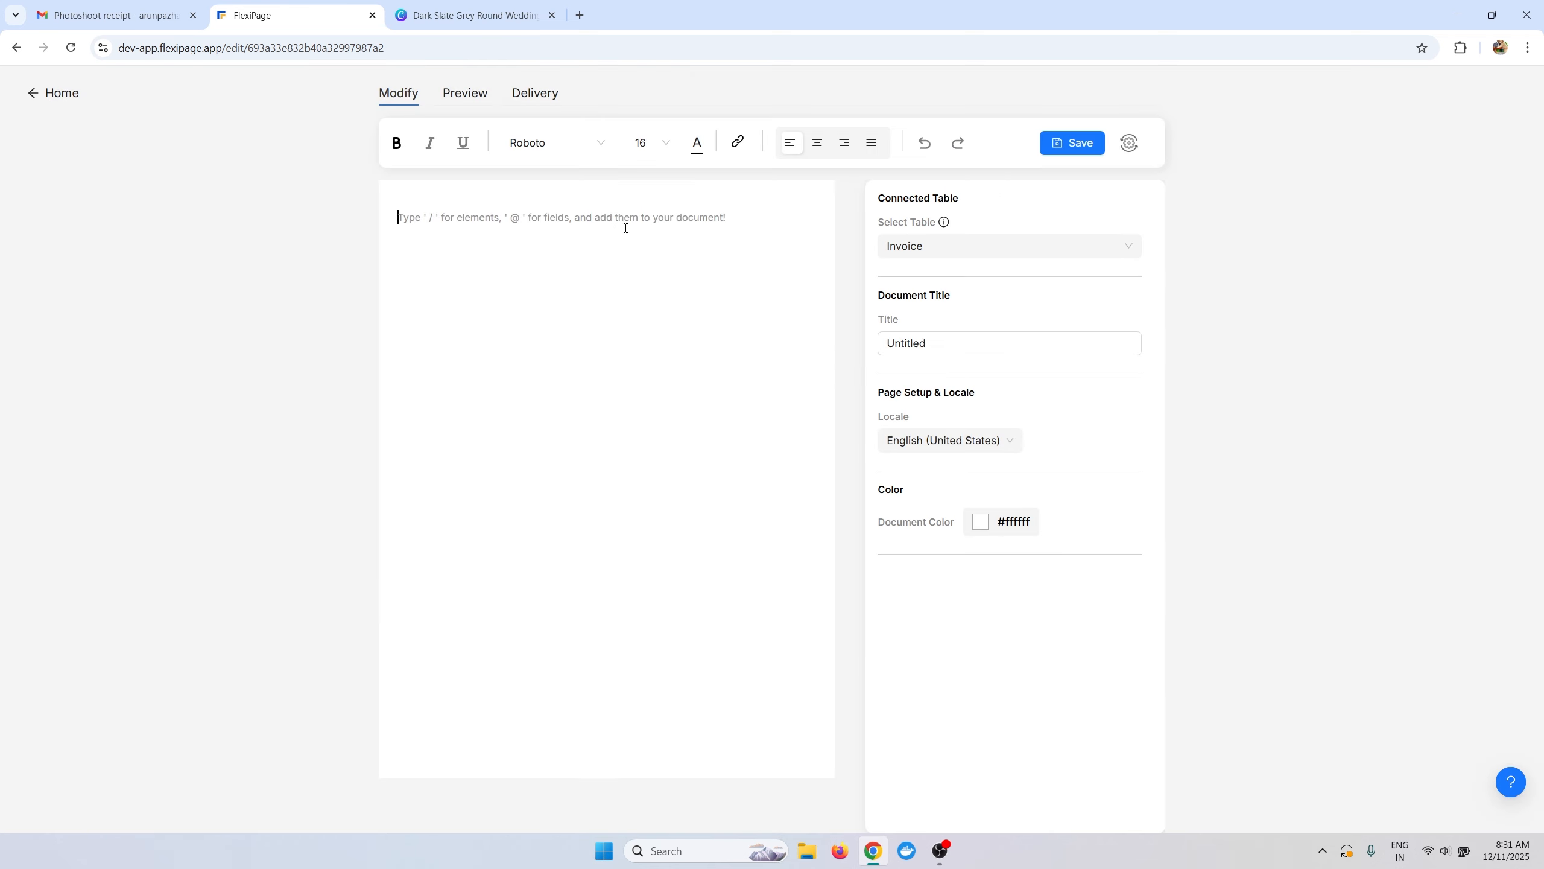
Keep Invoice selected as the template's connected table in the settings panel.
{"action": "left_click", "coordinate": [115, 15]}
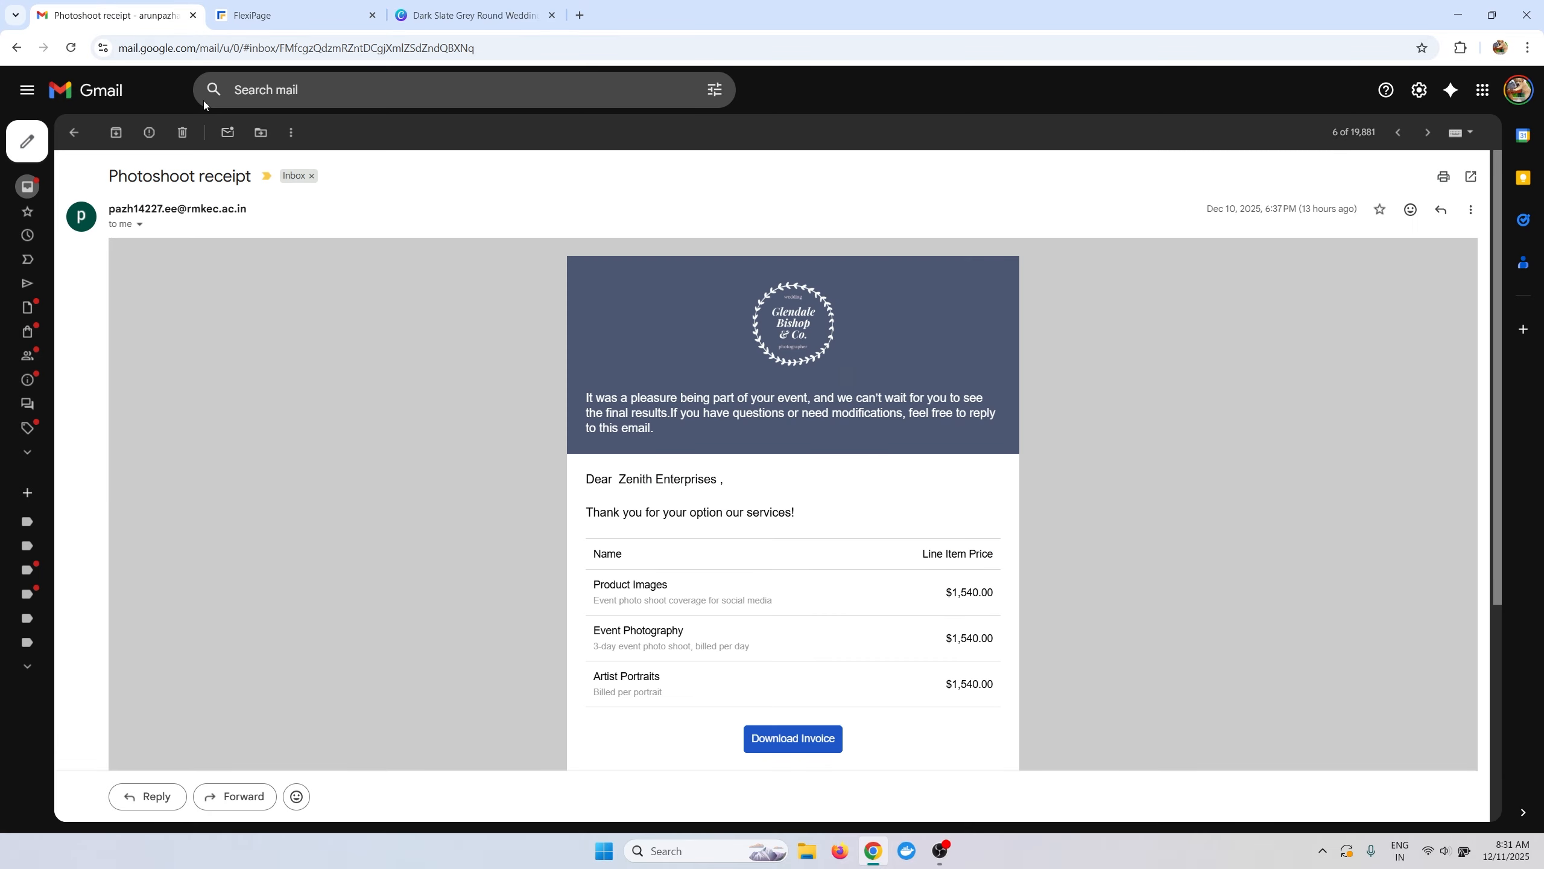
{"action": "left_click", "coordinate": [296, 14]}
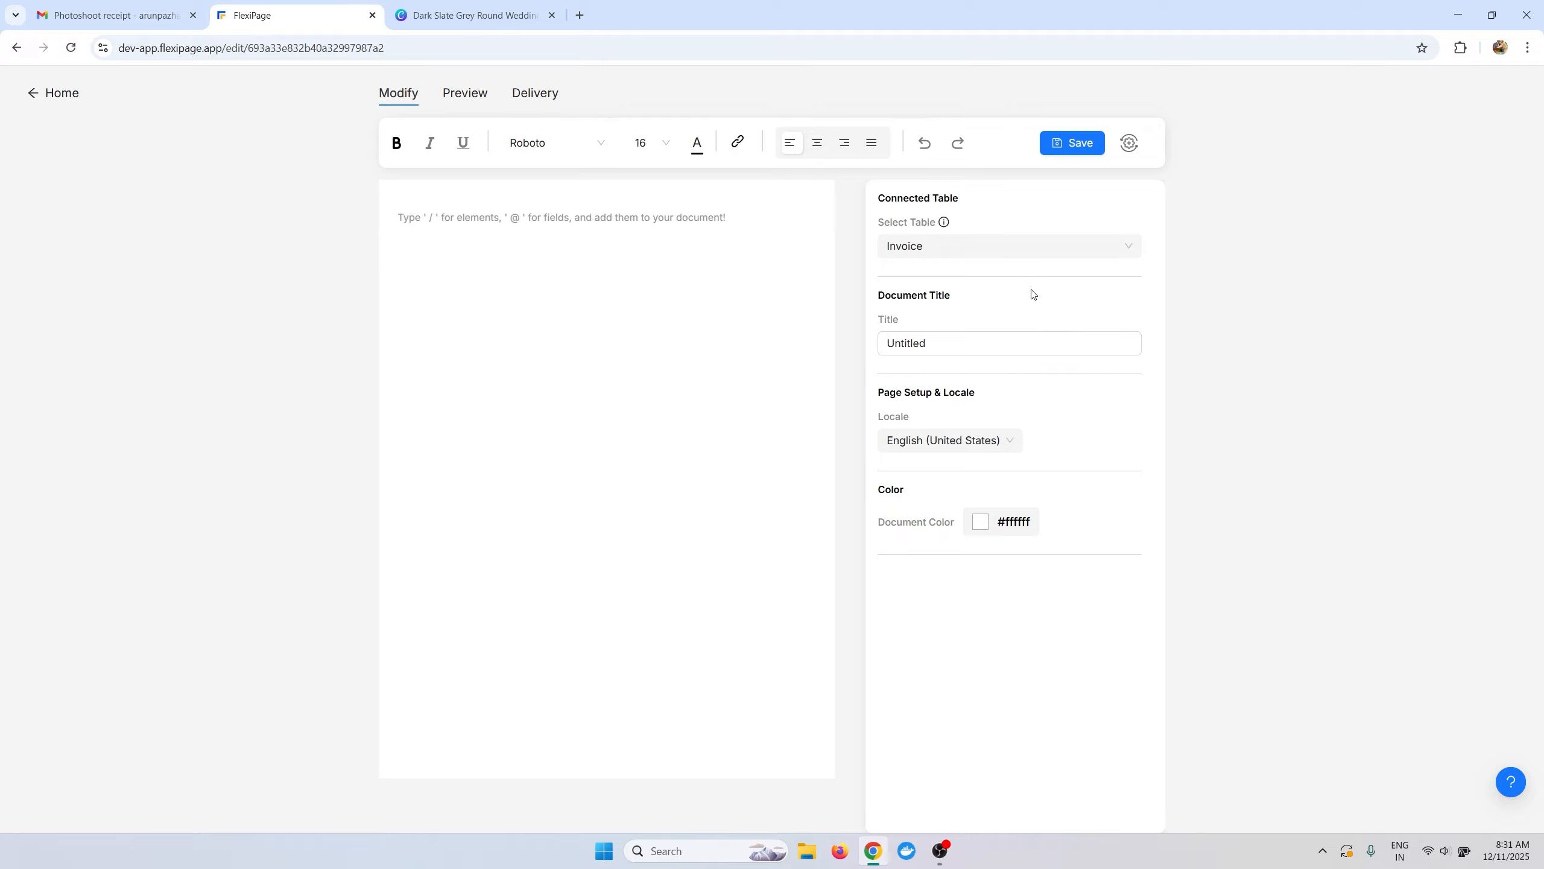
{"action": "left_click", "coordinate": [972, 247]}
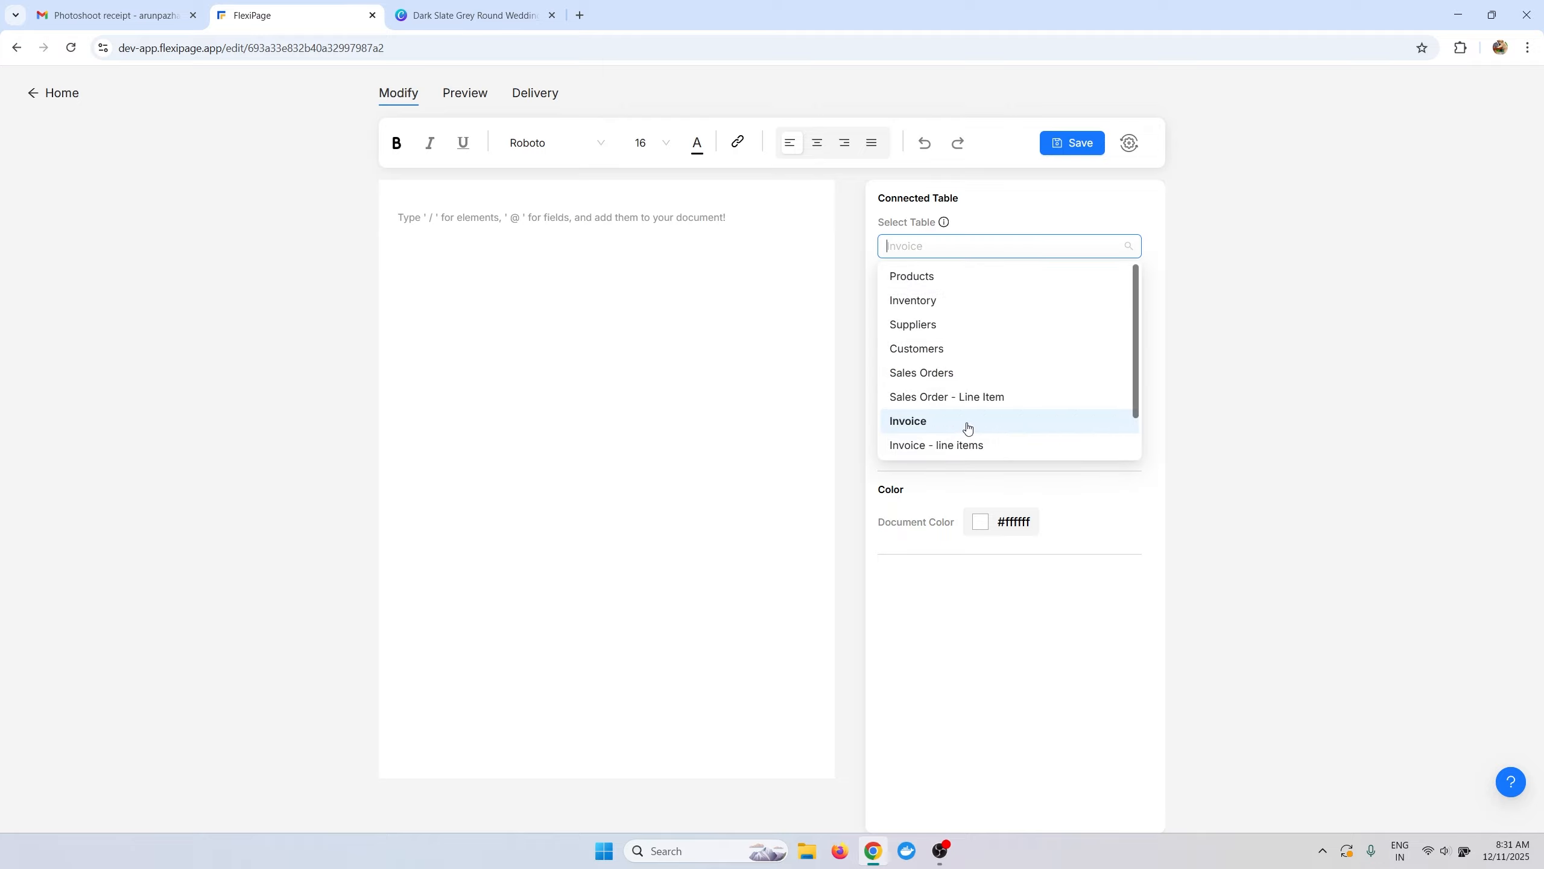
{"action": "left_click", "coordinate": [972, 421]}
{"action": "left_click", "coordinate": [959, 251]}
{"action": "left_click", "coordinate": [941, 421]}
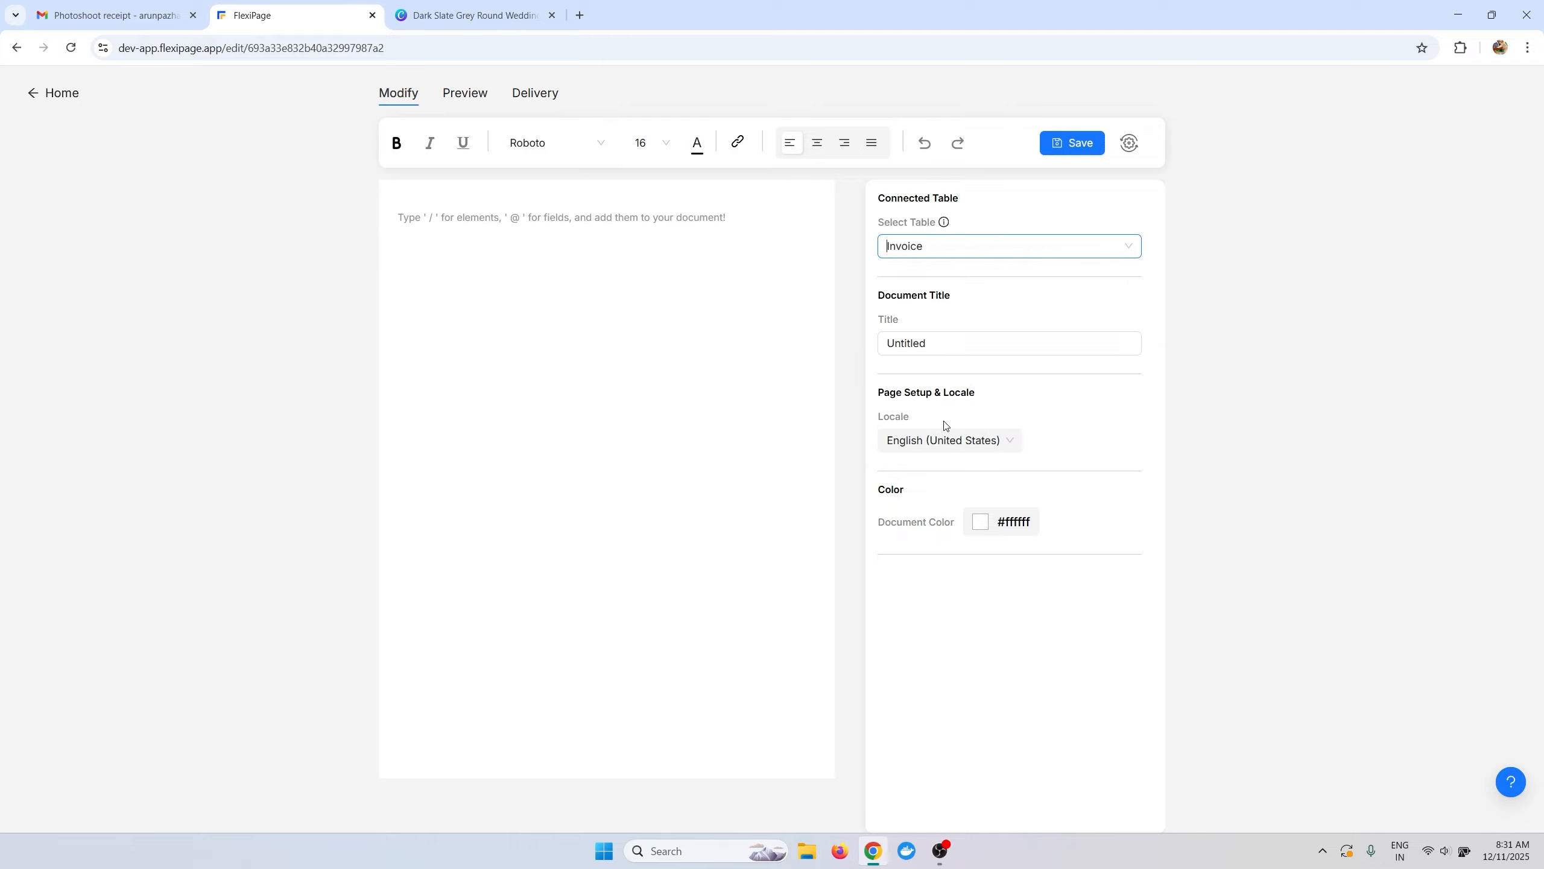
Rename the document from Untitled to 'Photoshoot Invoice'.
{"action": "left_click", "coordinate": [909, 351]}
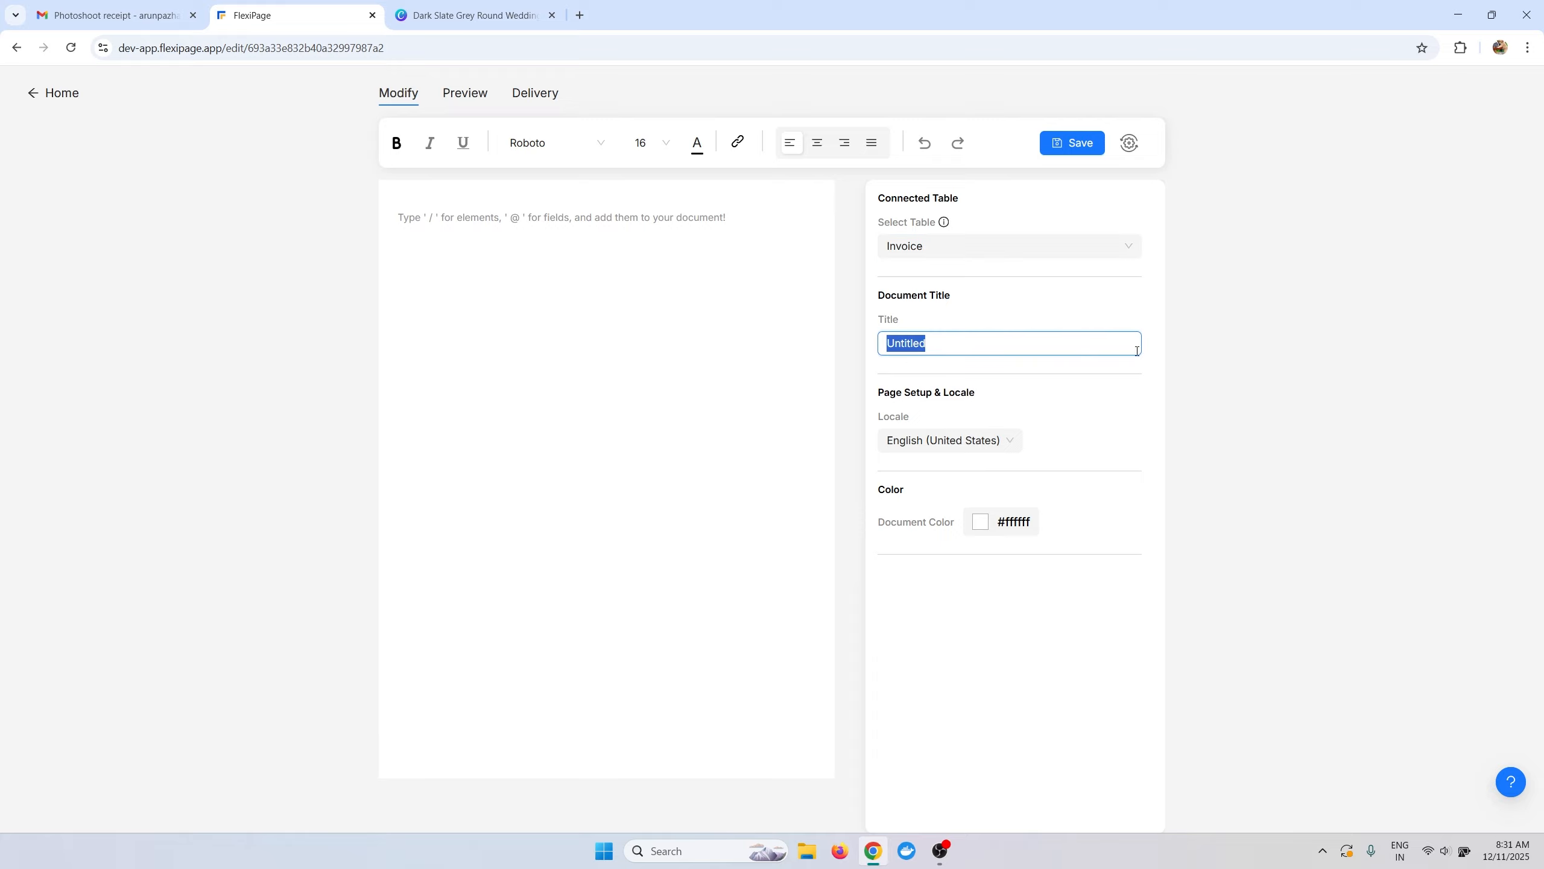
{"action": "type", "text": "Photoshoop"}
{"action": "key", "text": "BackSpace"}
{"action": "type", "text": "t Invoice"}
{"action": "left_click", "coordinate": [1281, 387]}
{"action": "left_click", "coordinate": [628, 292]}
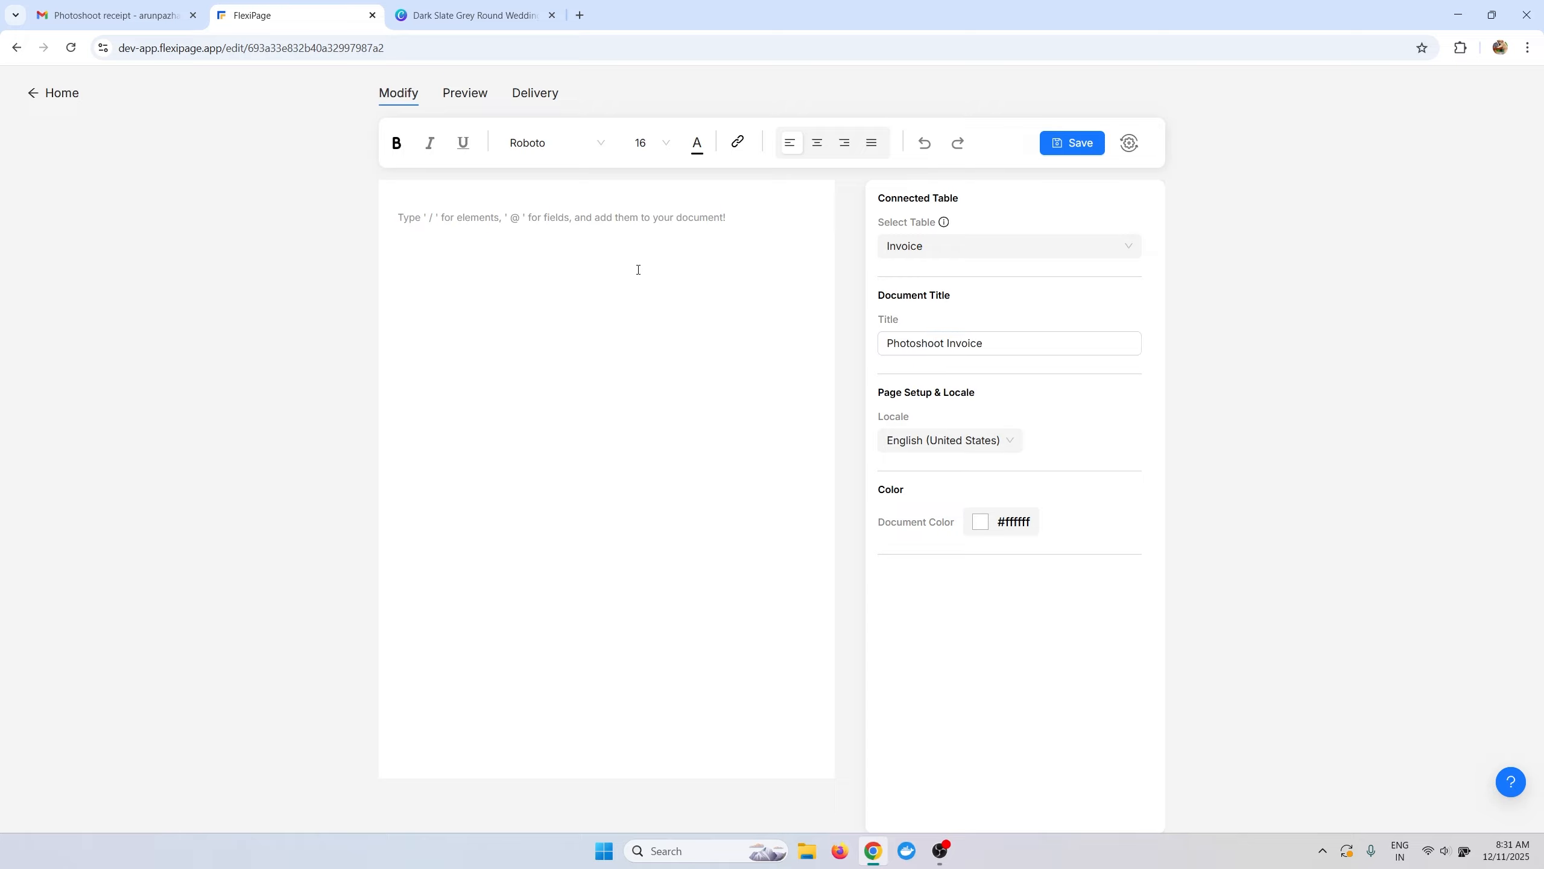
{"action": "left_click", "coordinate": [149, 14]}
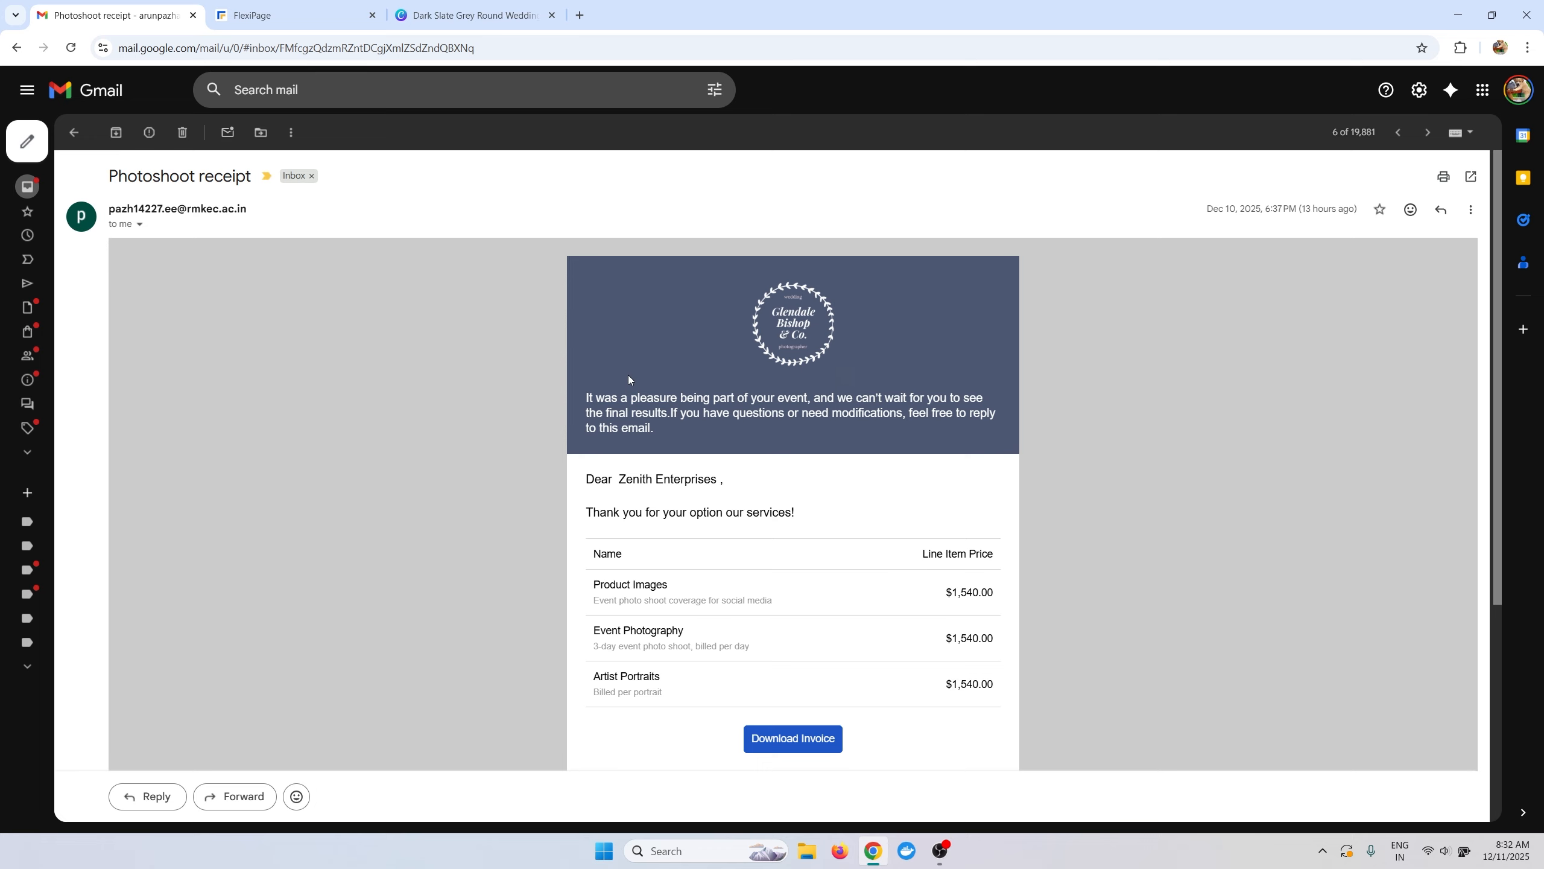
{"action": "left_click", "coordinate": [328, 21]}
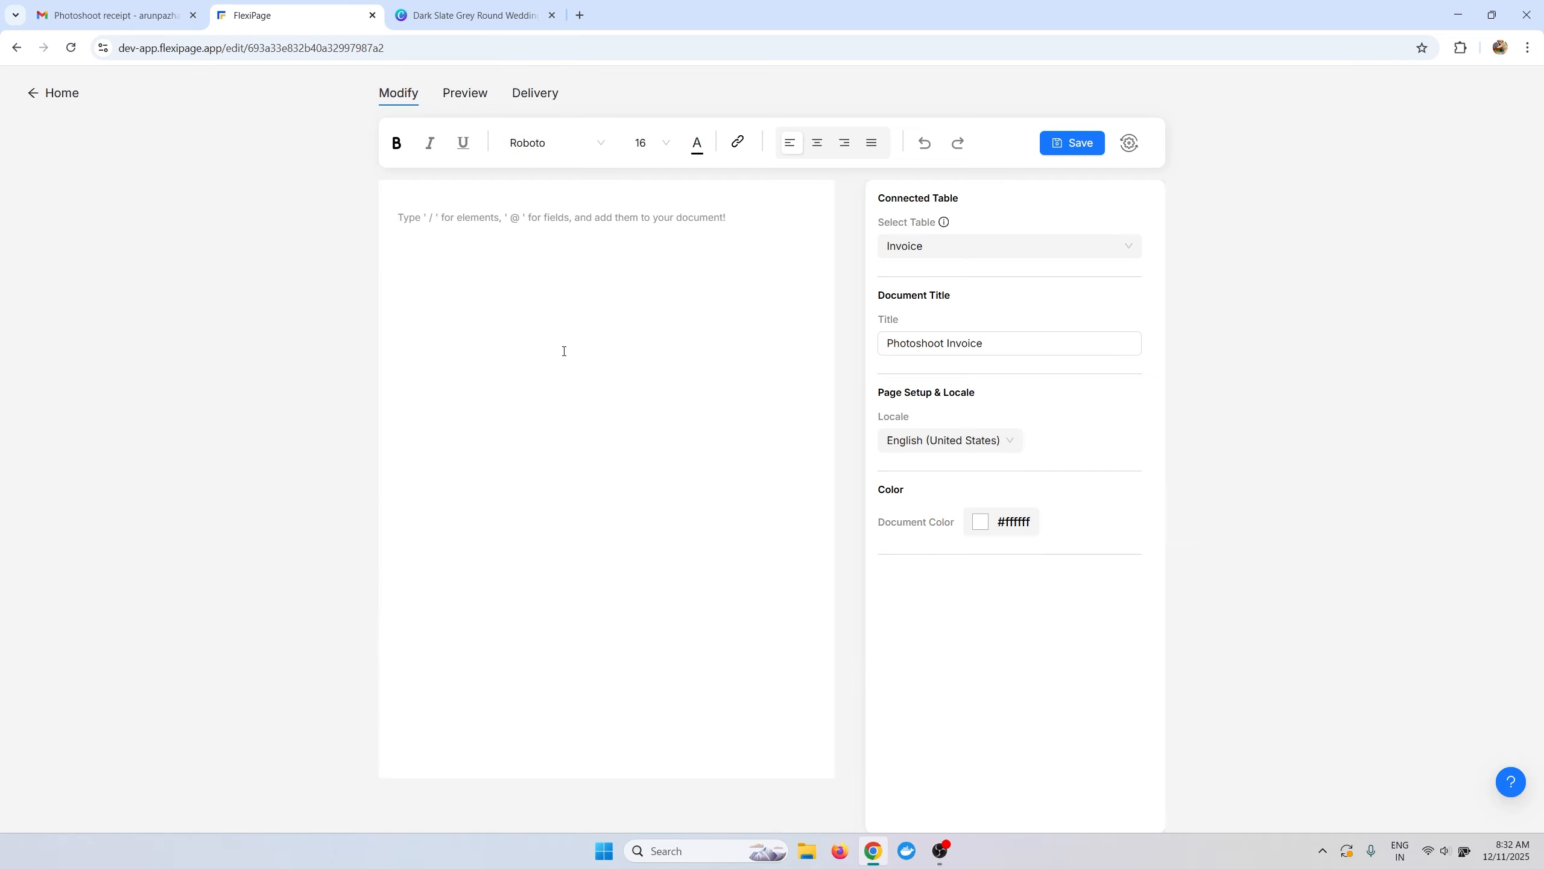
Insert a Columns block with /colu and delete its second column, leaving one full-width cell.
{"action": "type", "text": "/colu"}
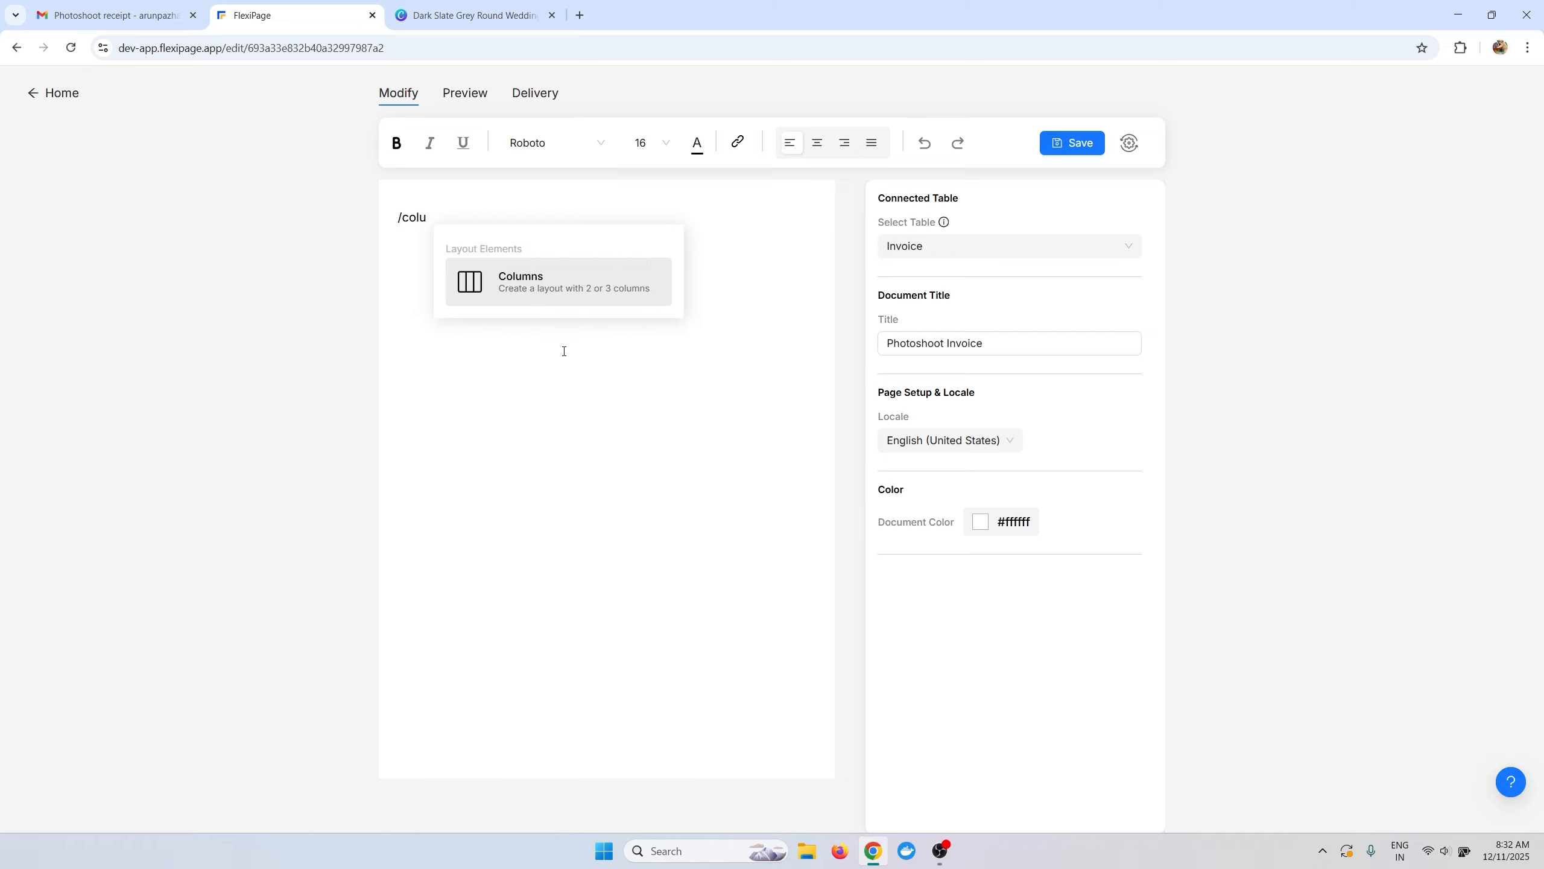
{"action": "key", "text": "Return"}
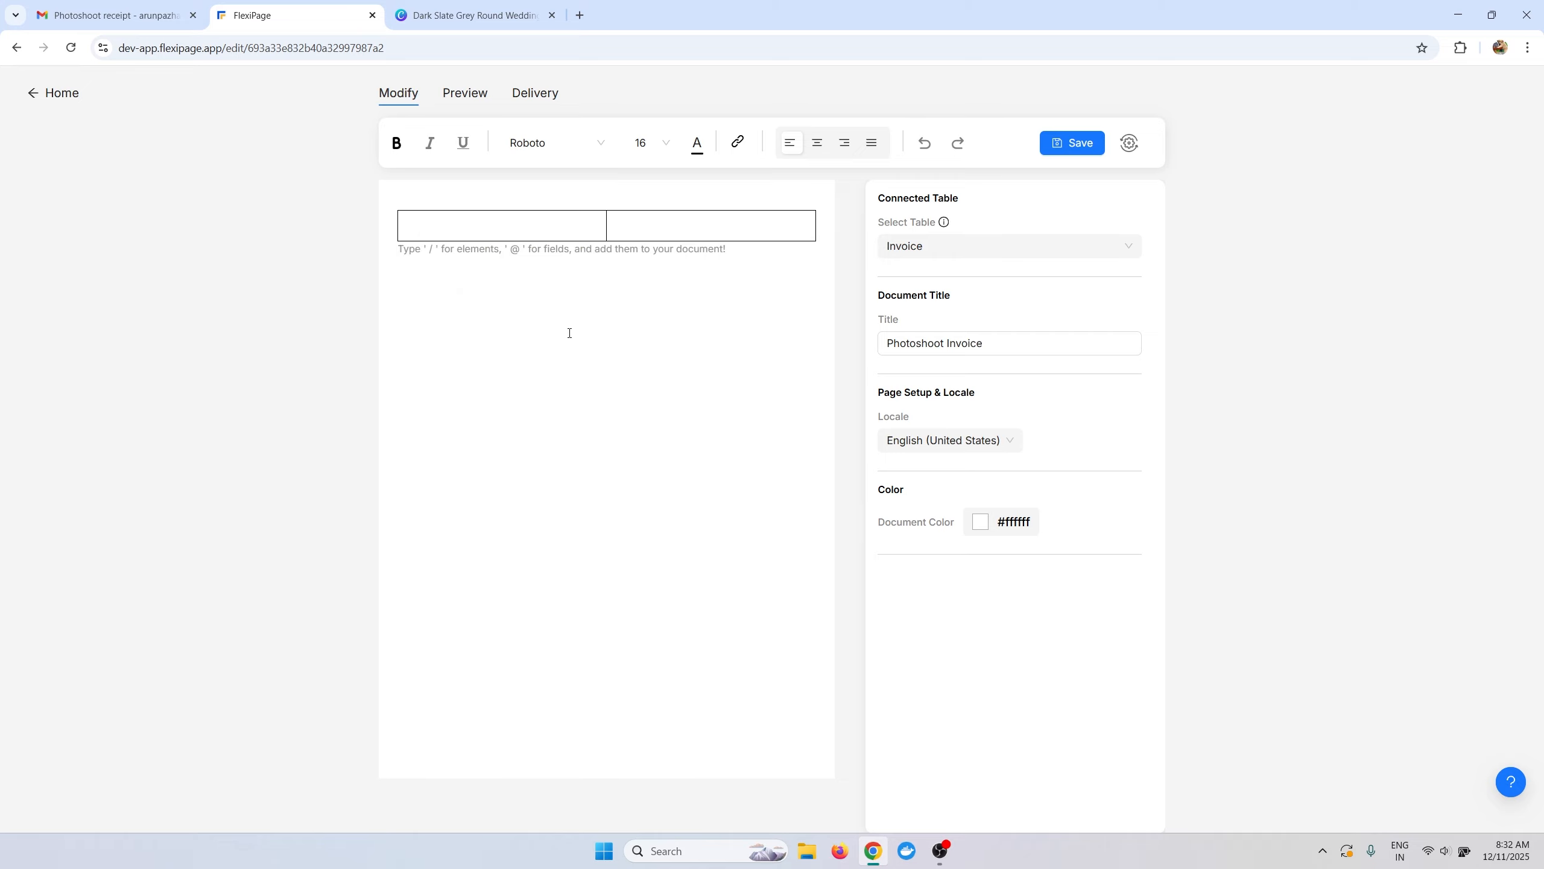
{"action": "left_click", "coordinate": [682, 226]}
{"action": "left_click", "coordinate": [798, 198]}
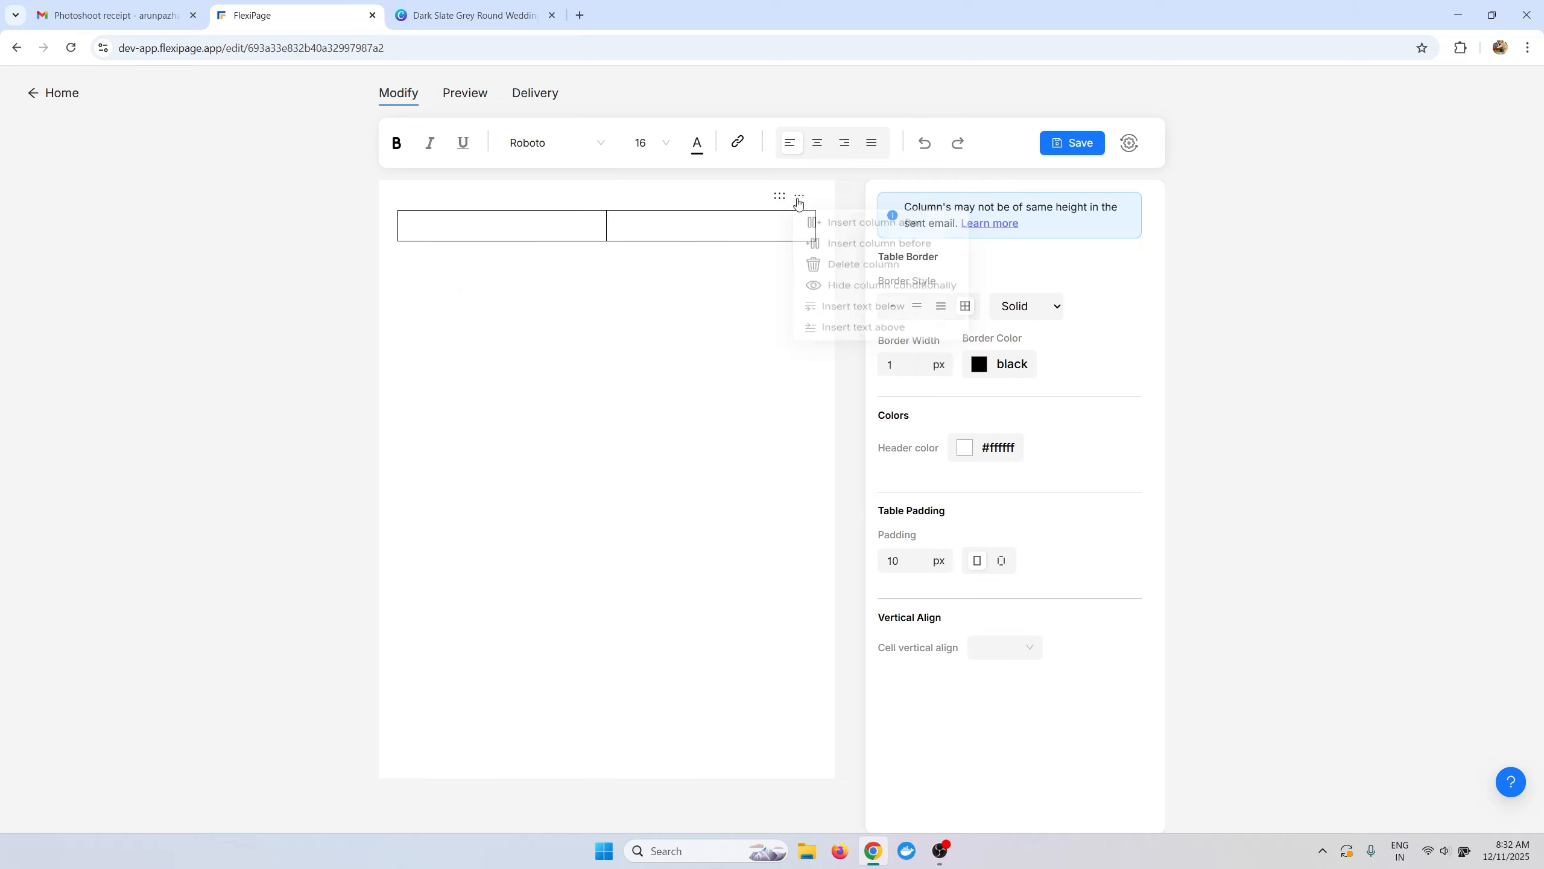
{"action": "left_click", "coordinate": [818, 268]}
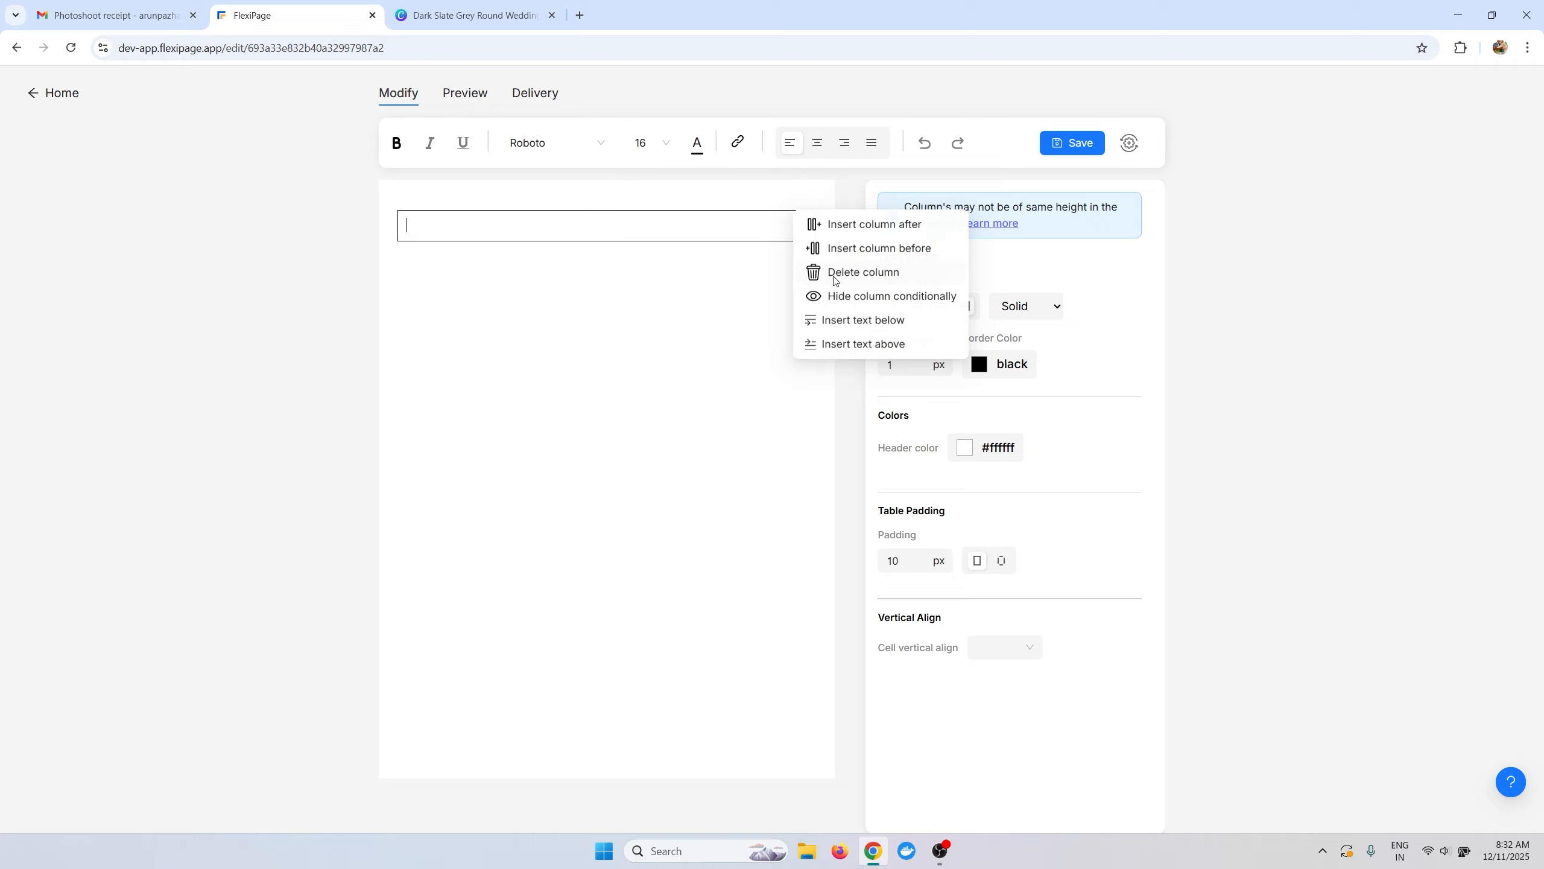
{"action": "left_click", "coordinate": [677, 234]}
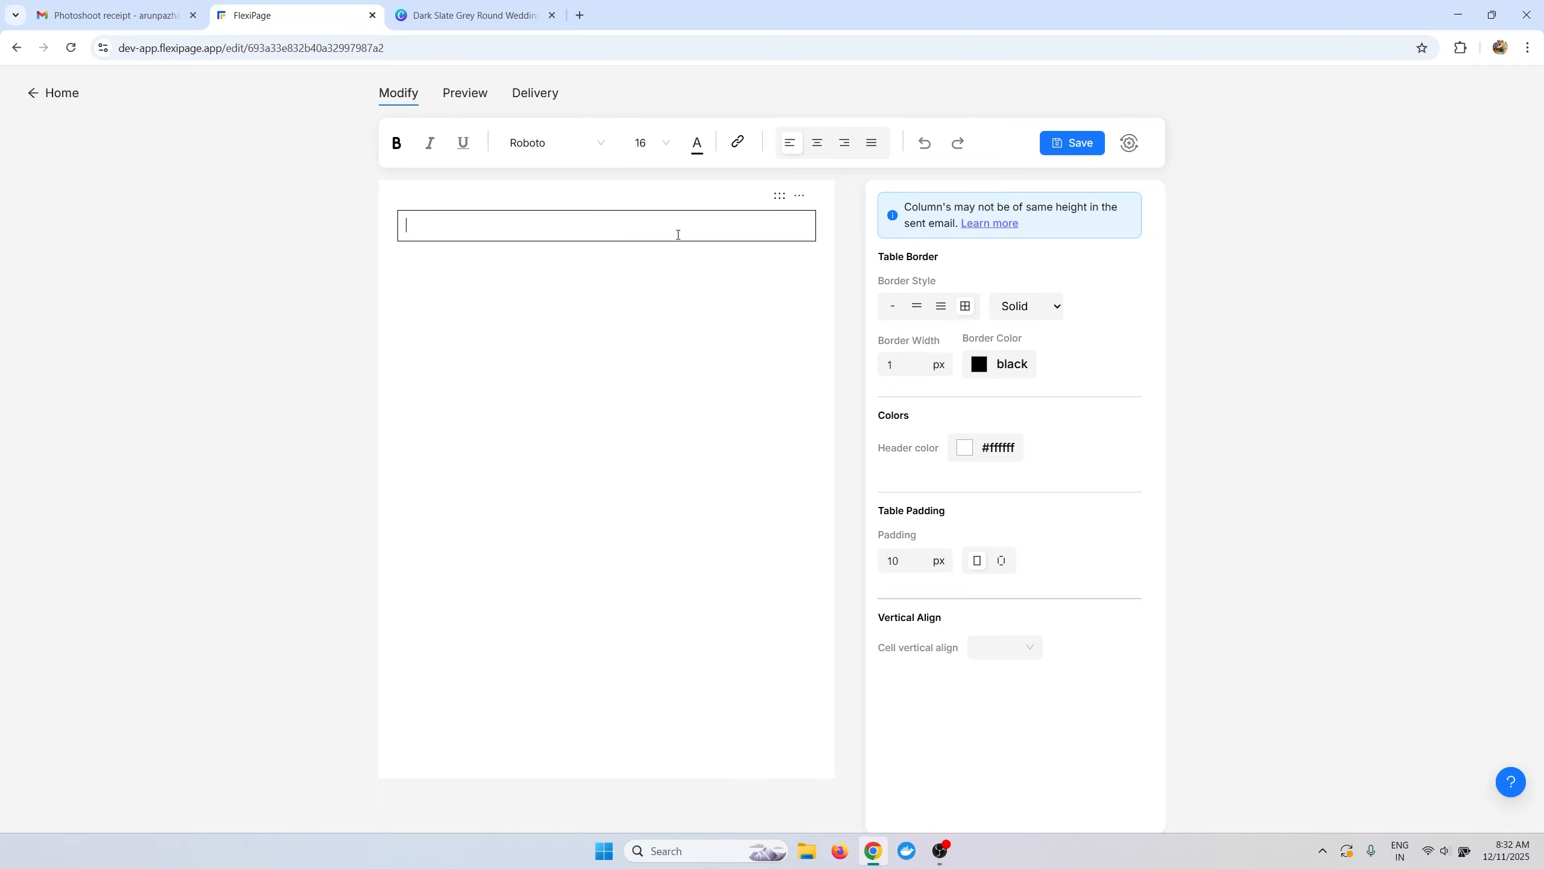
{"action": "left_click", "coordinate": [498, 13]}
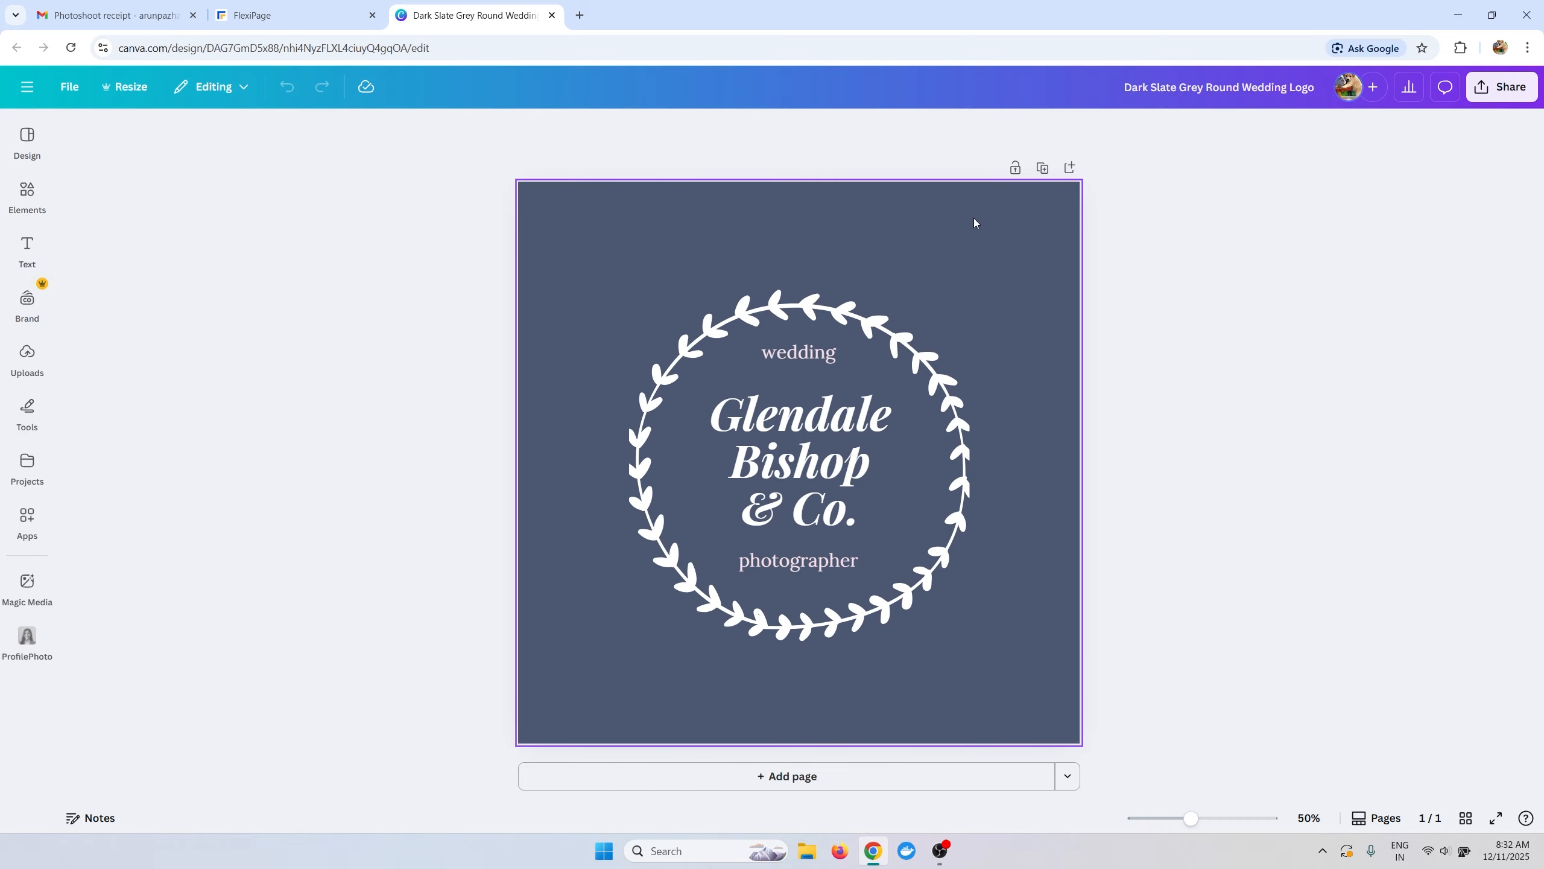
Copy the Canva logo's background hex #4C5771 and paste it as the FlexiPage header colour.
{"action": "left_click", "coordinate": [827, 132]}
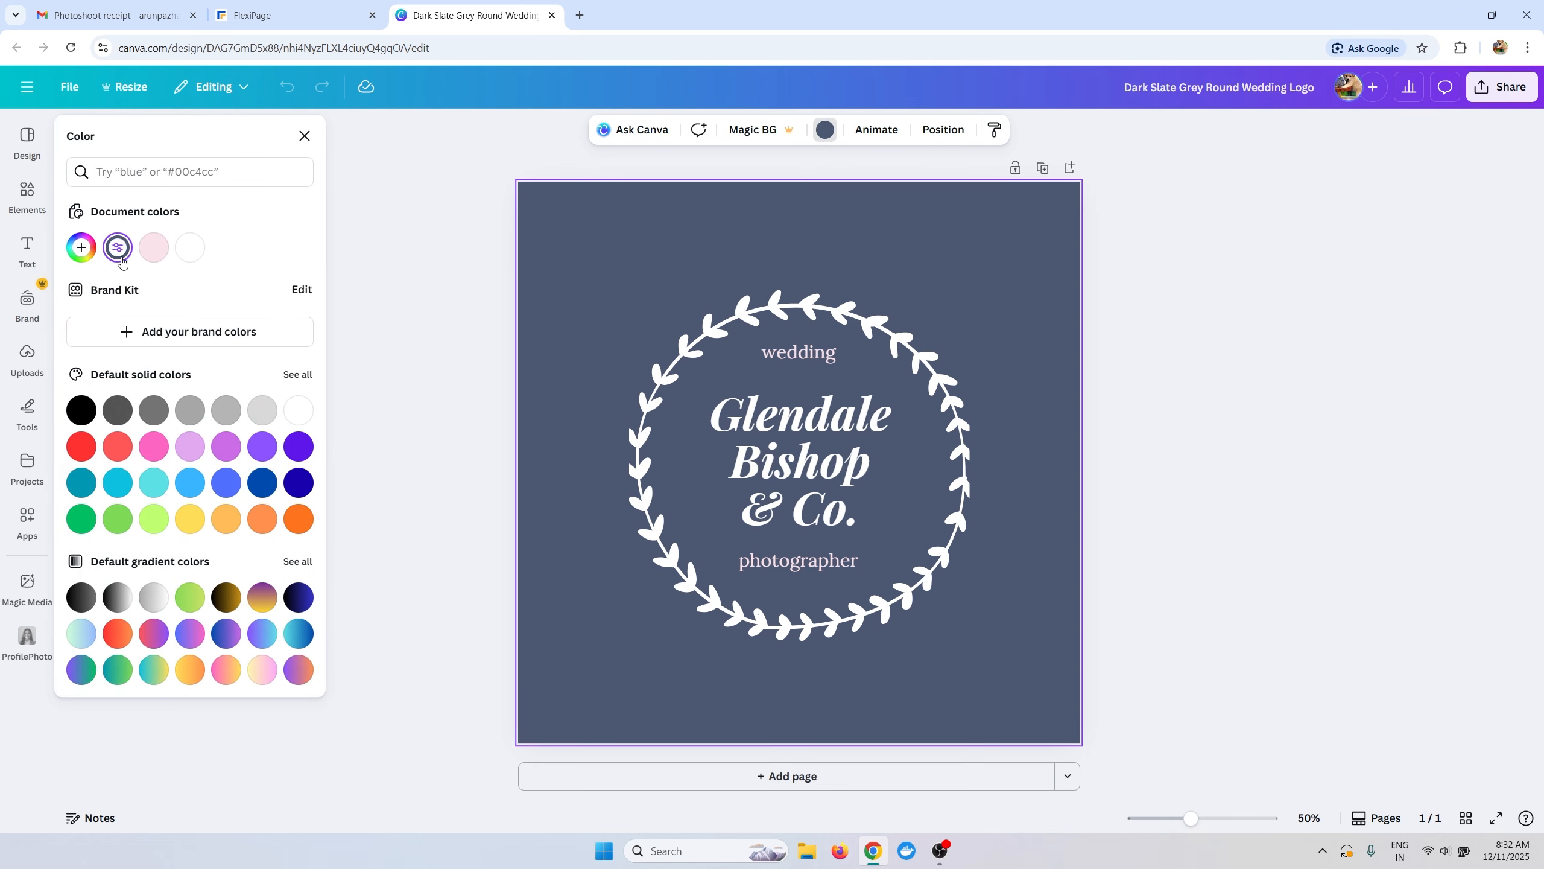
{"action": "left_click", "coordinate": [121, 258]}
{"action": "key", "text": "ctrl+c"}
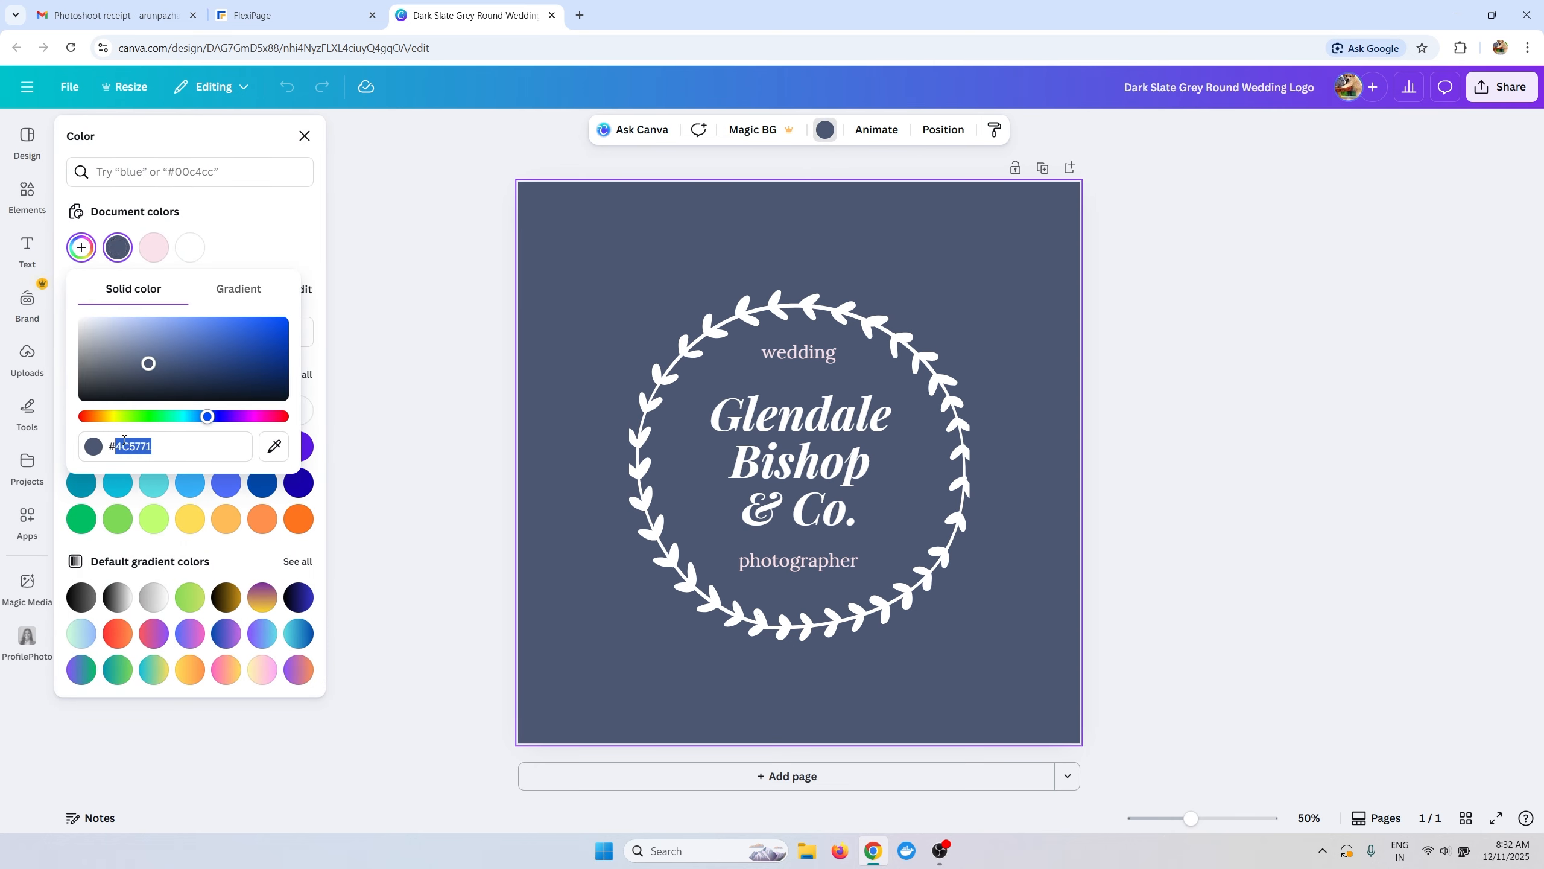
{"action": "left_click", "coordinate": [275, 23]}
{"action": "left_click", "coordinate": [964, 448]}
{"action": "double_click", "coordinate": [1032, 674]}
{"action": "key", "text": "ctrl+v"}
{"action": "left_click", "coordinate": [1244, 622]}
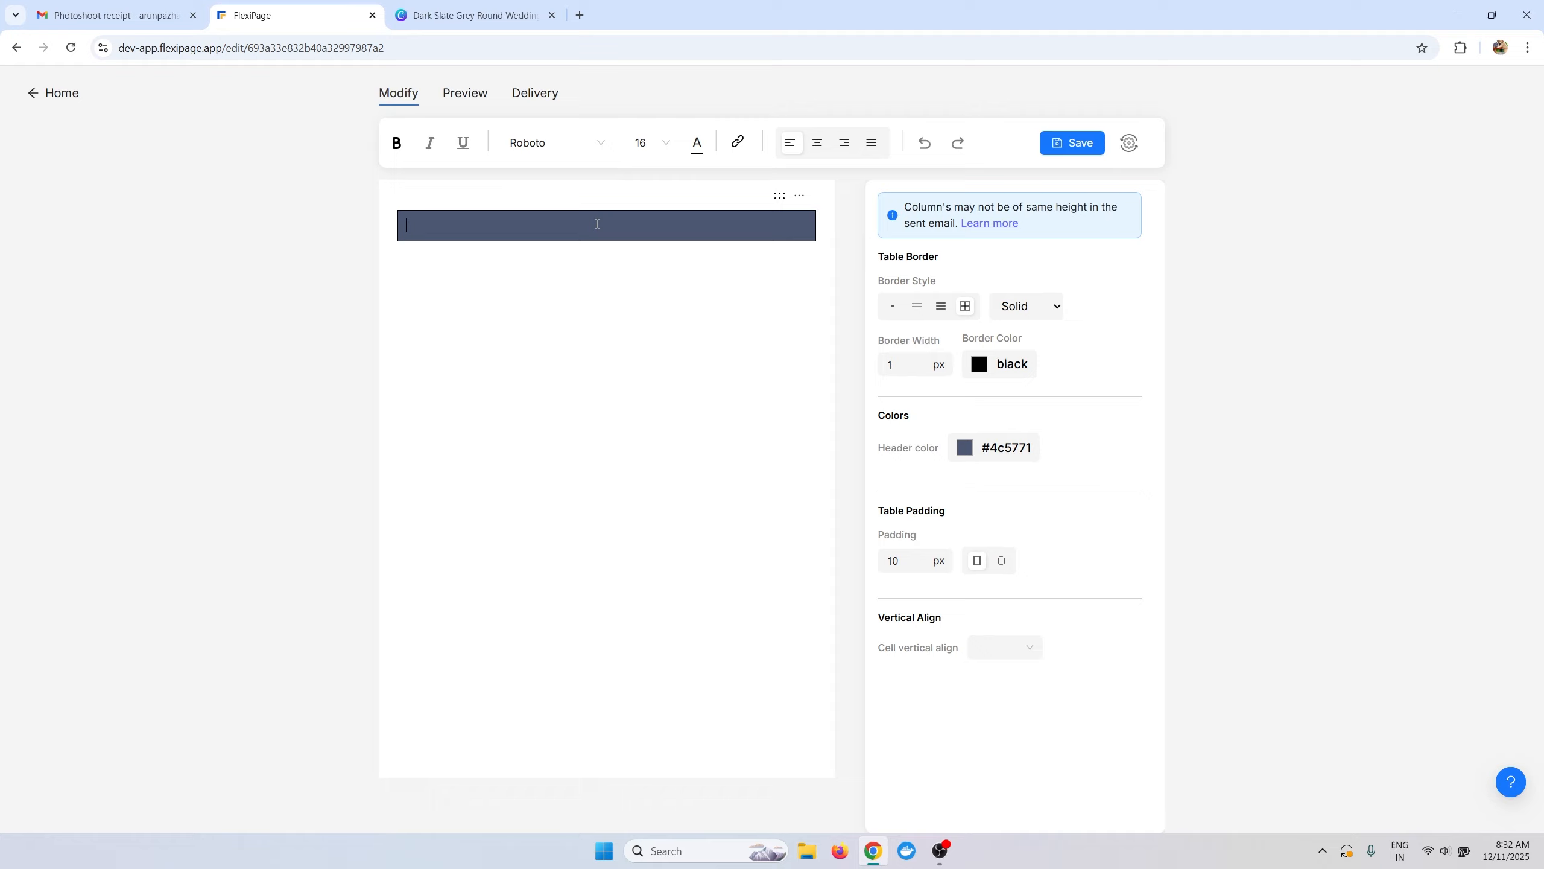
Insert an image via /img, upload Dark Slate Grey Round Wedding Logo from Downloads, then centre and enlarge it.
{"action": "type", "text": "/img"}
{"action": "key", "text": "Return"}
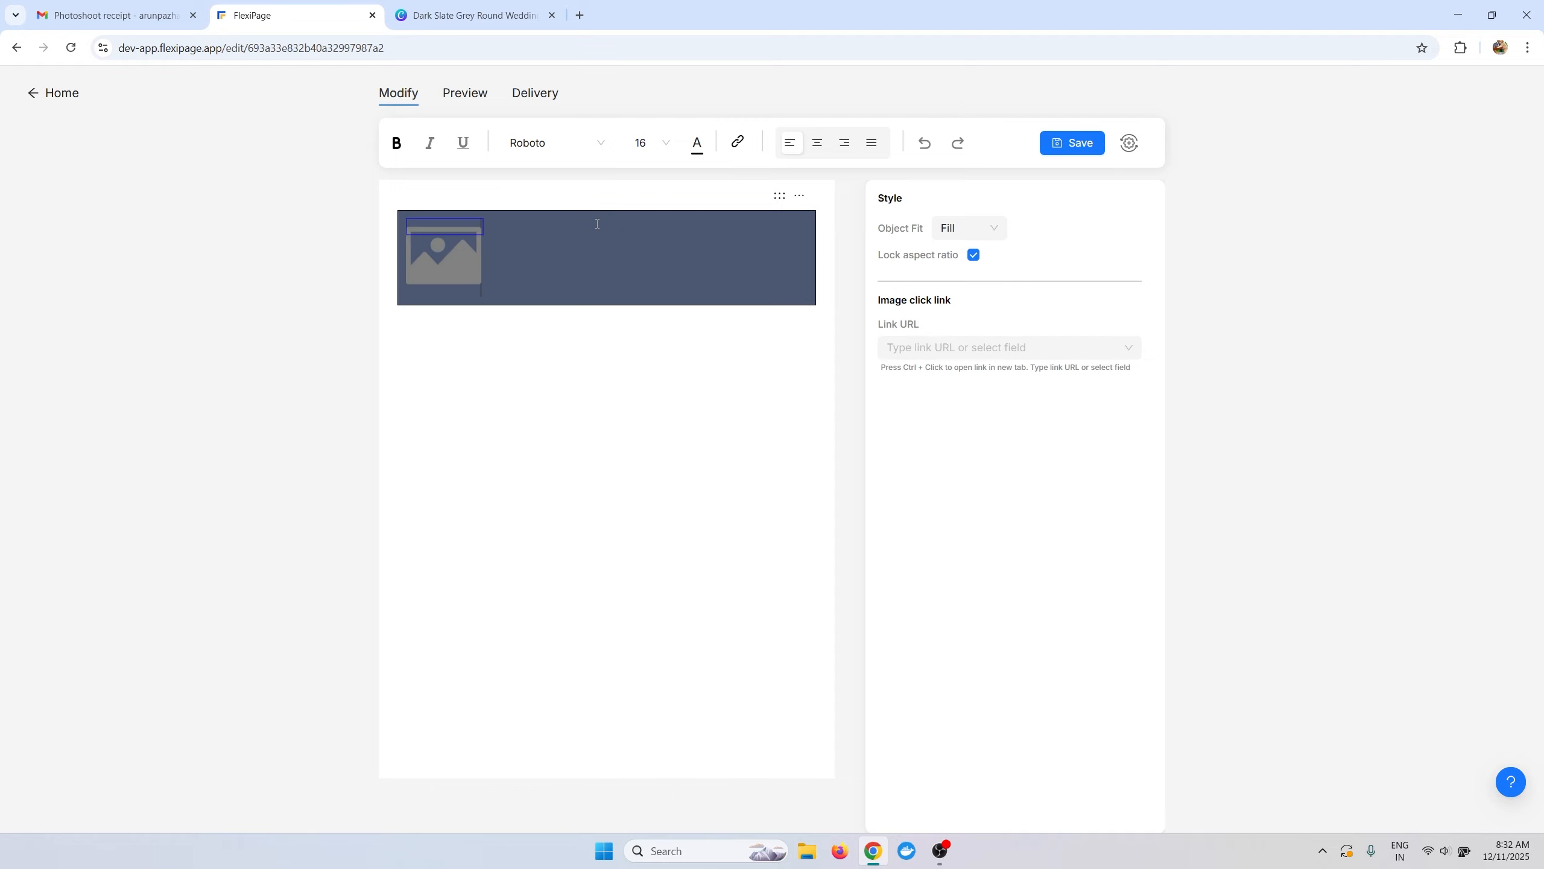
{"action": "left_click", "coordinate": [428, 278]}
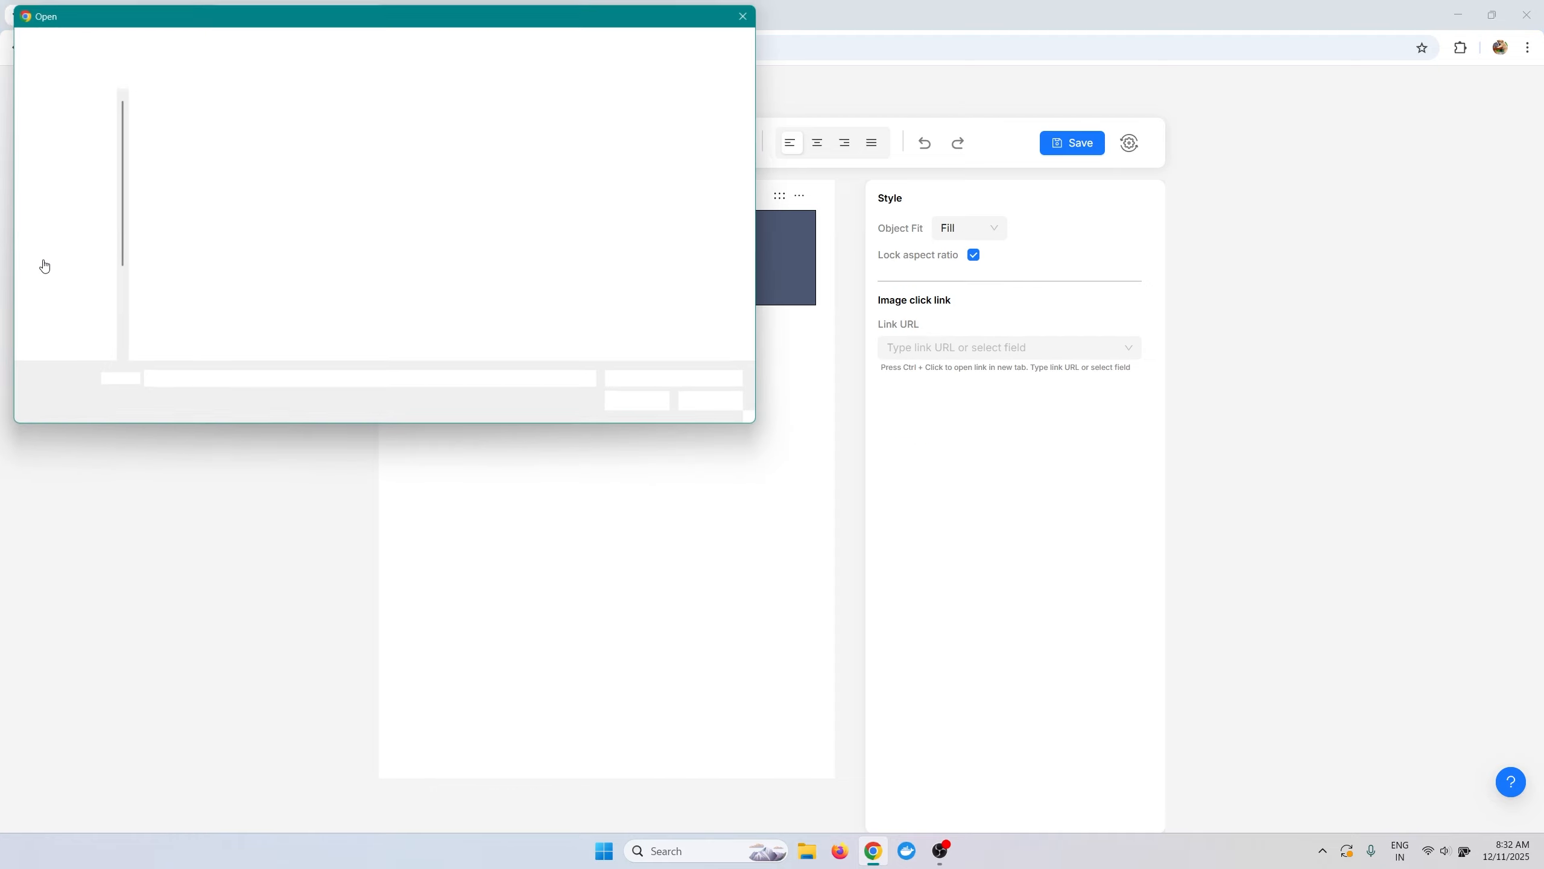
{"action": "left_click", "coordinate": [64, 172]}
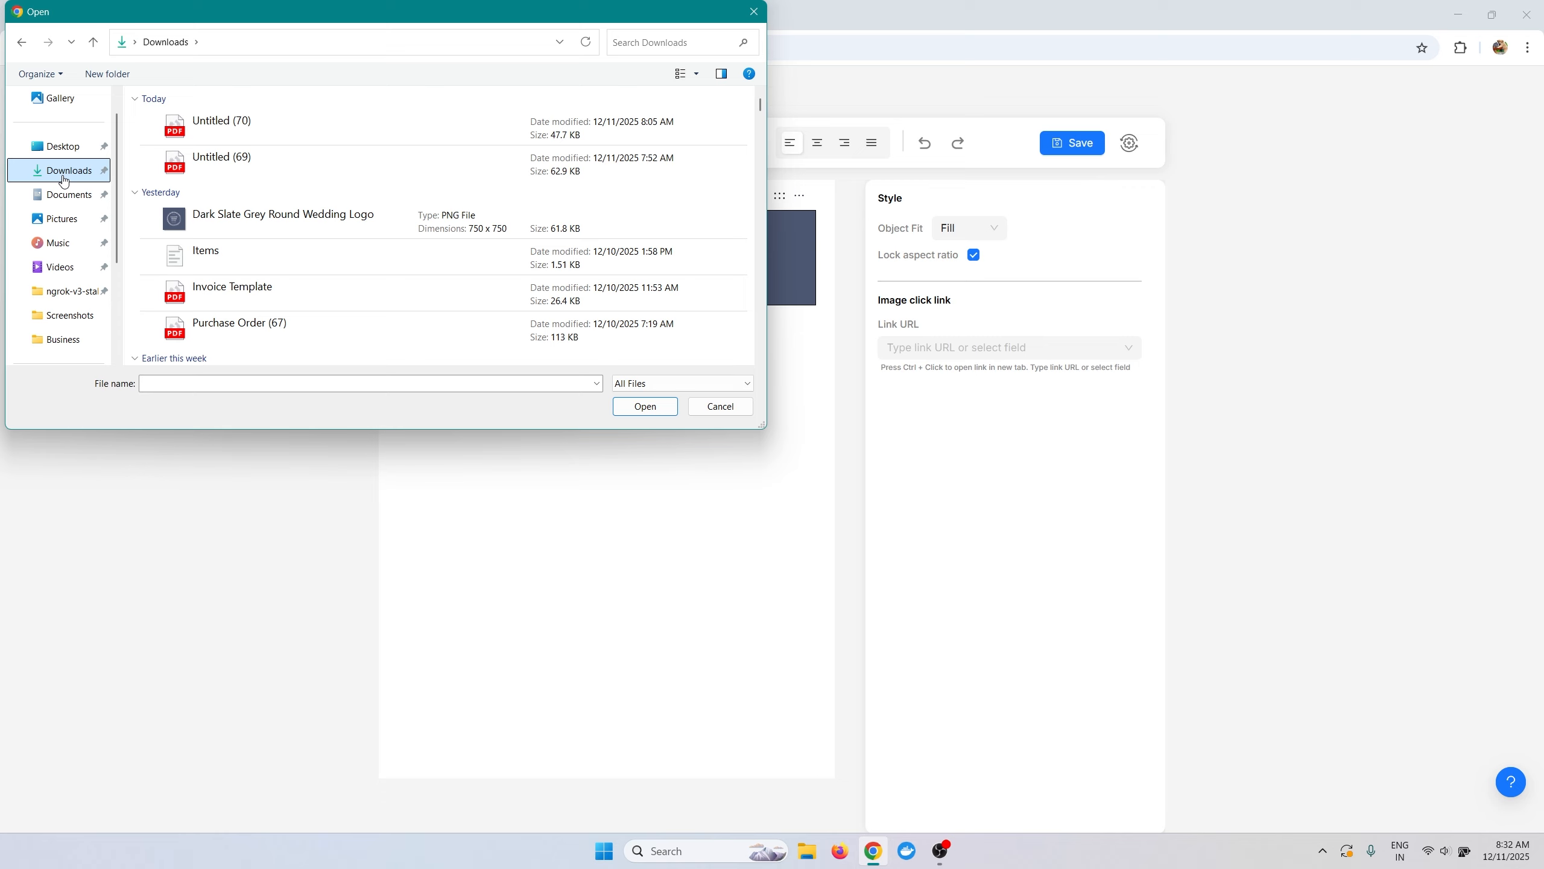
{"action": "left_click", "coordinate": [243, 220]}
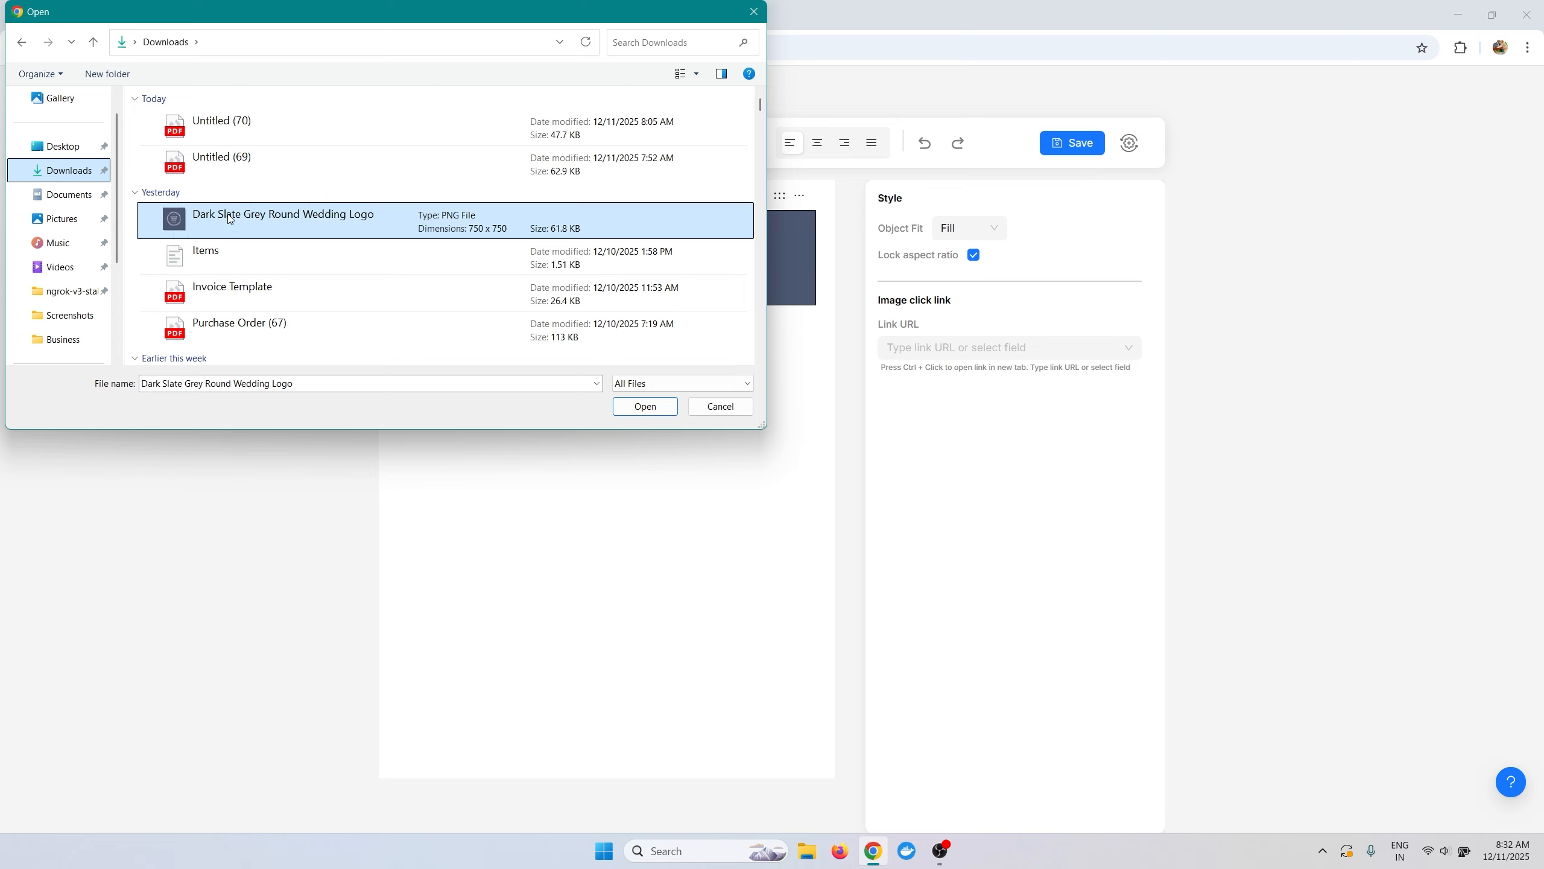
{"action": "left_click", "coordinate": [626, 409]}
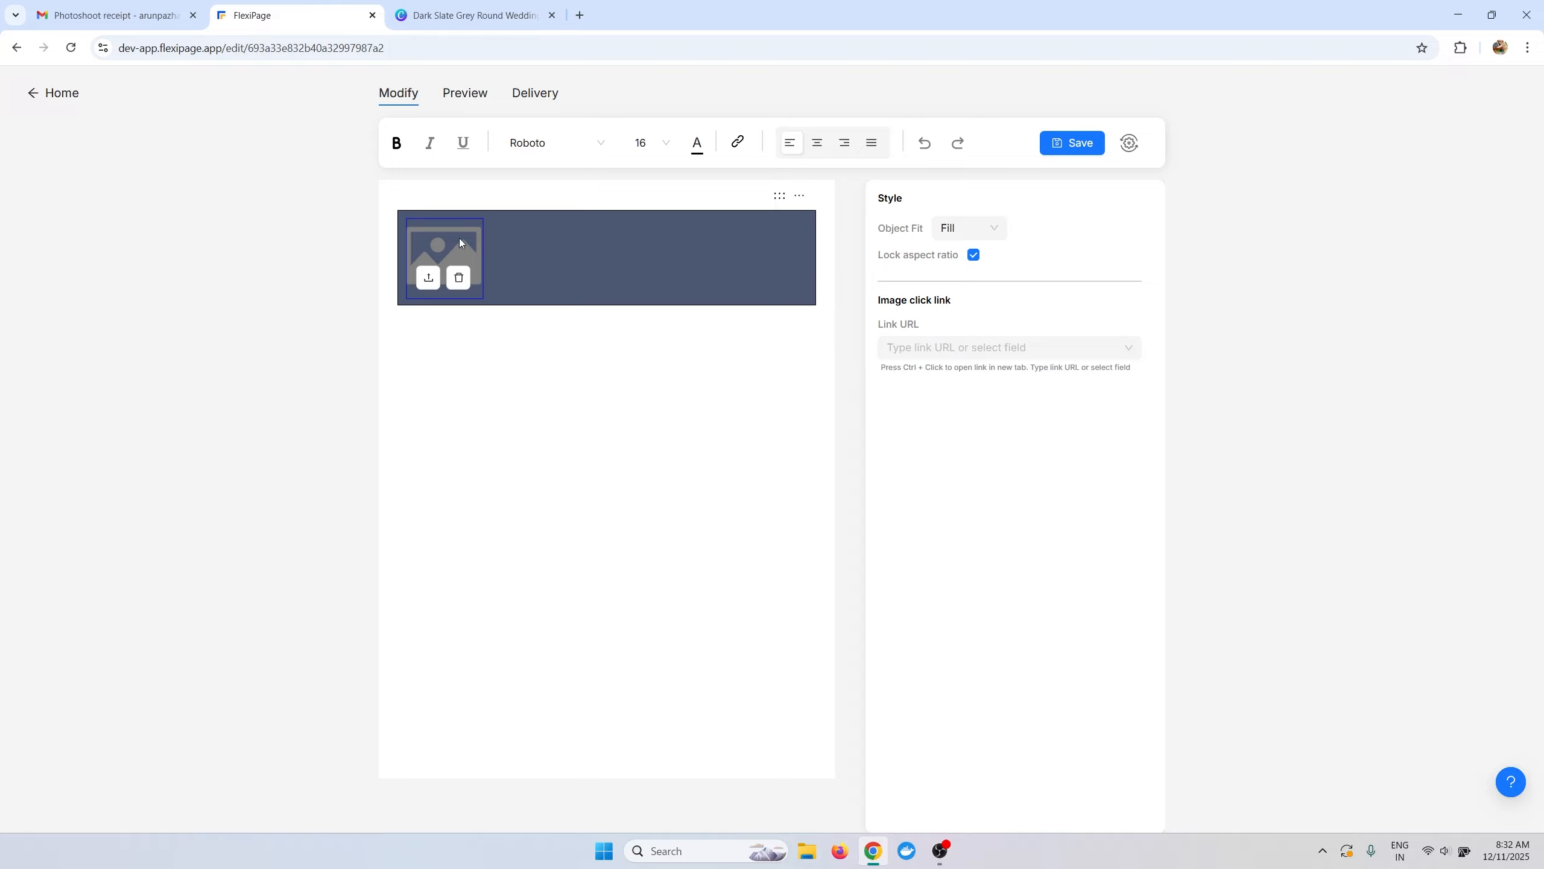
{"action": "left_click", "coordinate": [818, 142]}
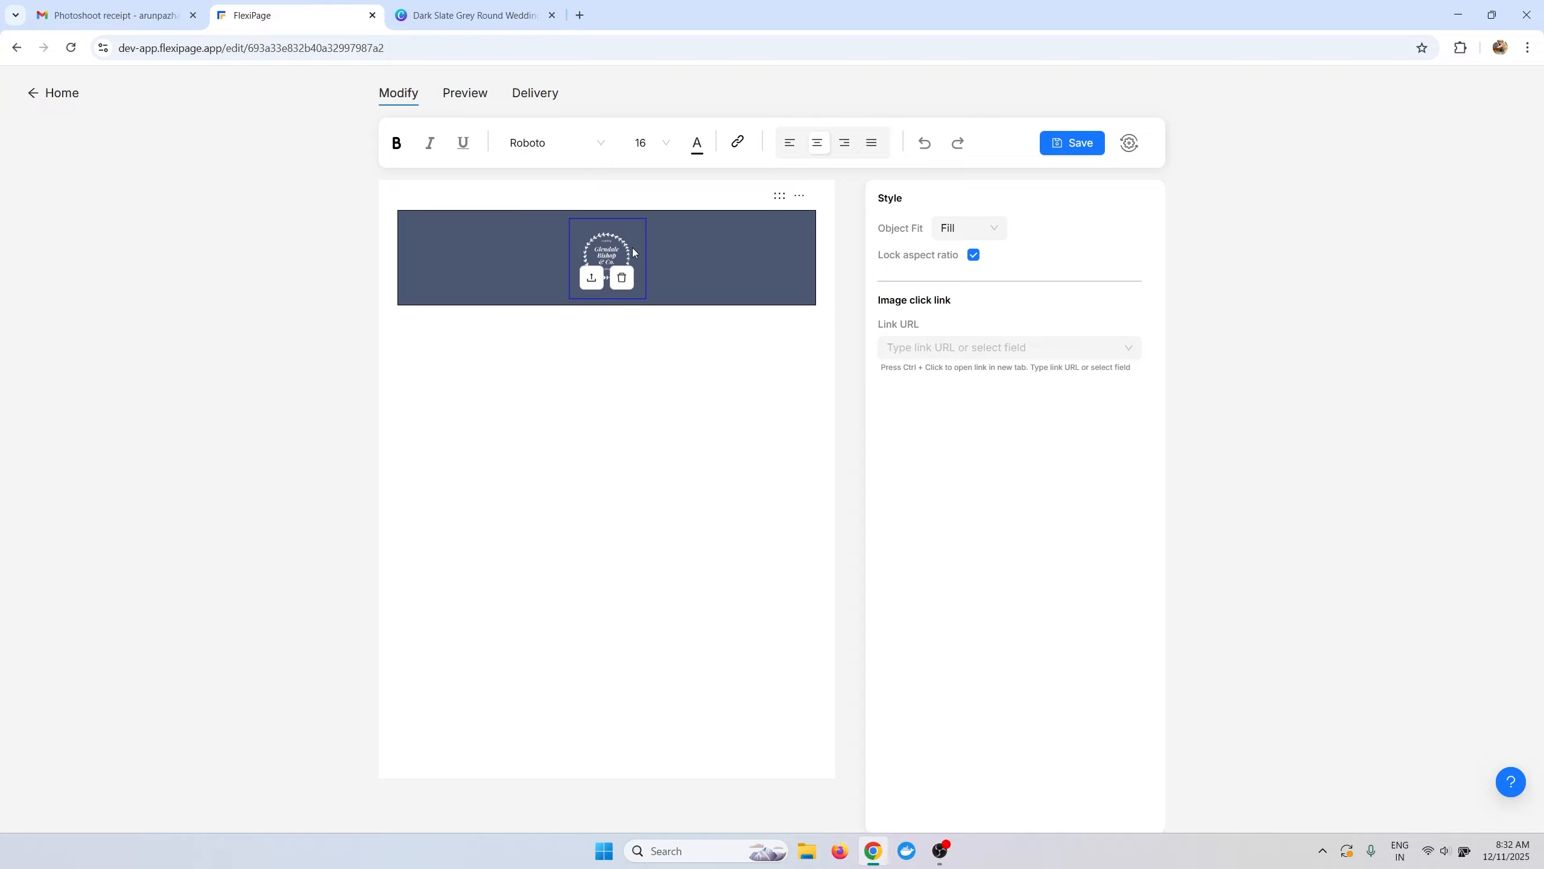
{"action": "left_click_drag", "start_coordinate": [646, 257], "coordinate": [671, 259]}
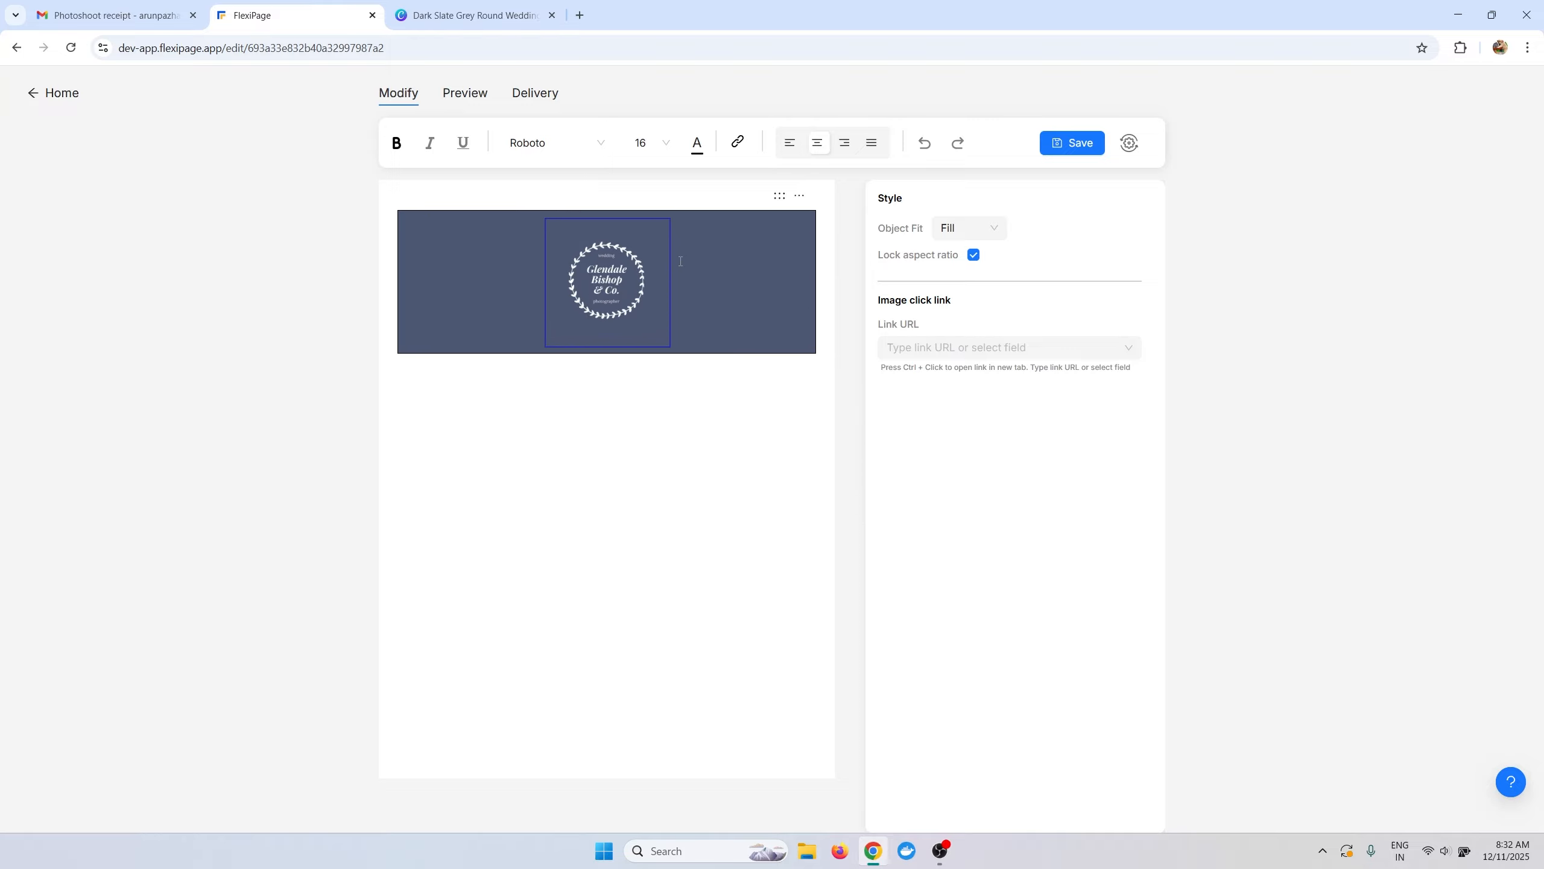
{"action": "left_click", "coordinate": [717, 326]}
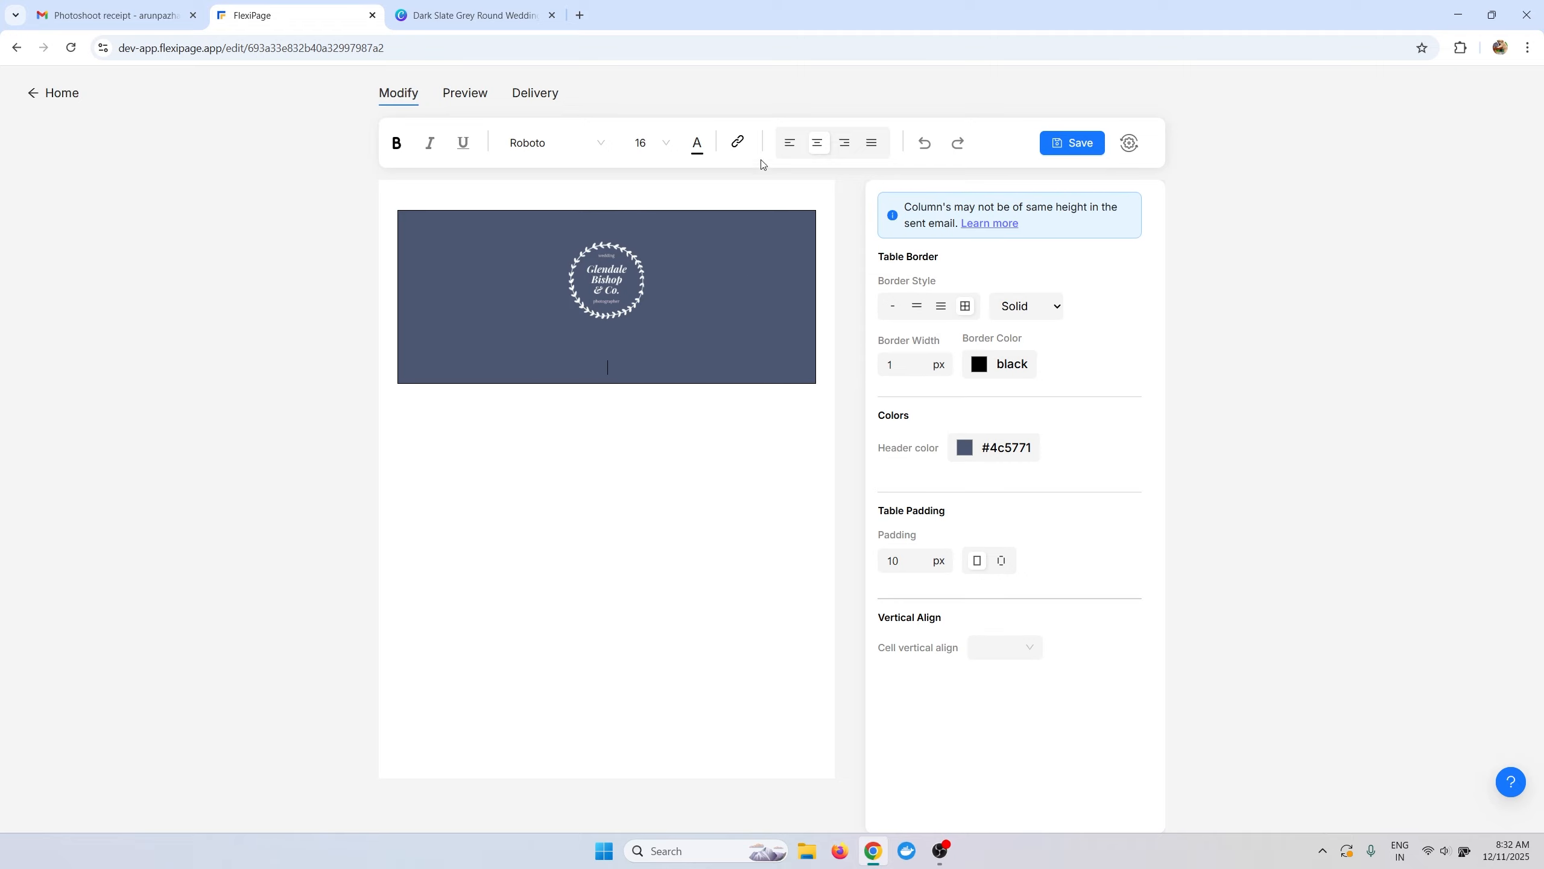
Paste the thank-you paragraph from the receipt email onto a left-aligned line below the logo.
{"action": "left_click", "coordinate": [789, 143]}
{"action": "key", "text": "BackSpace"}
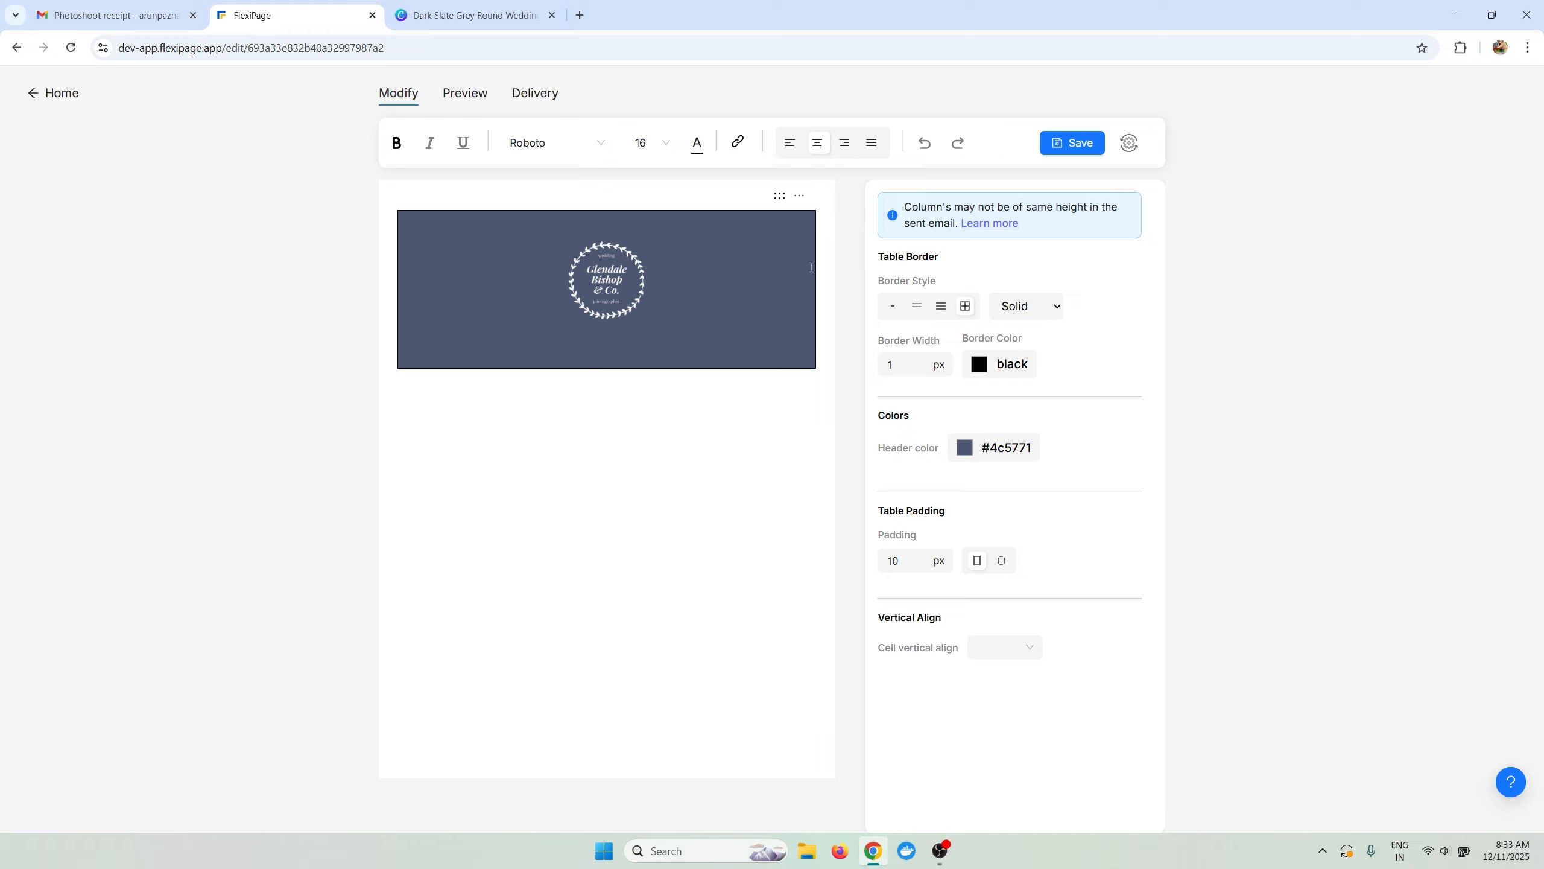
{"action": "key", "text": "BackSpace"}
{"action": "key", "text": "ctrl+z"}
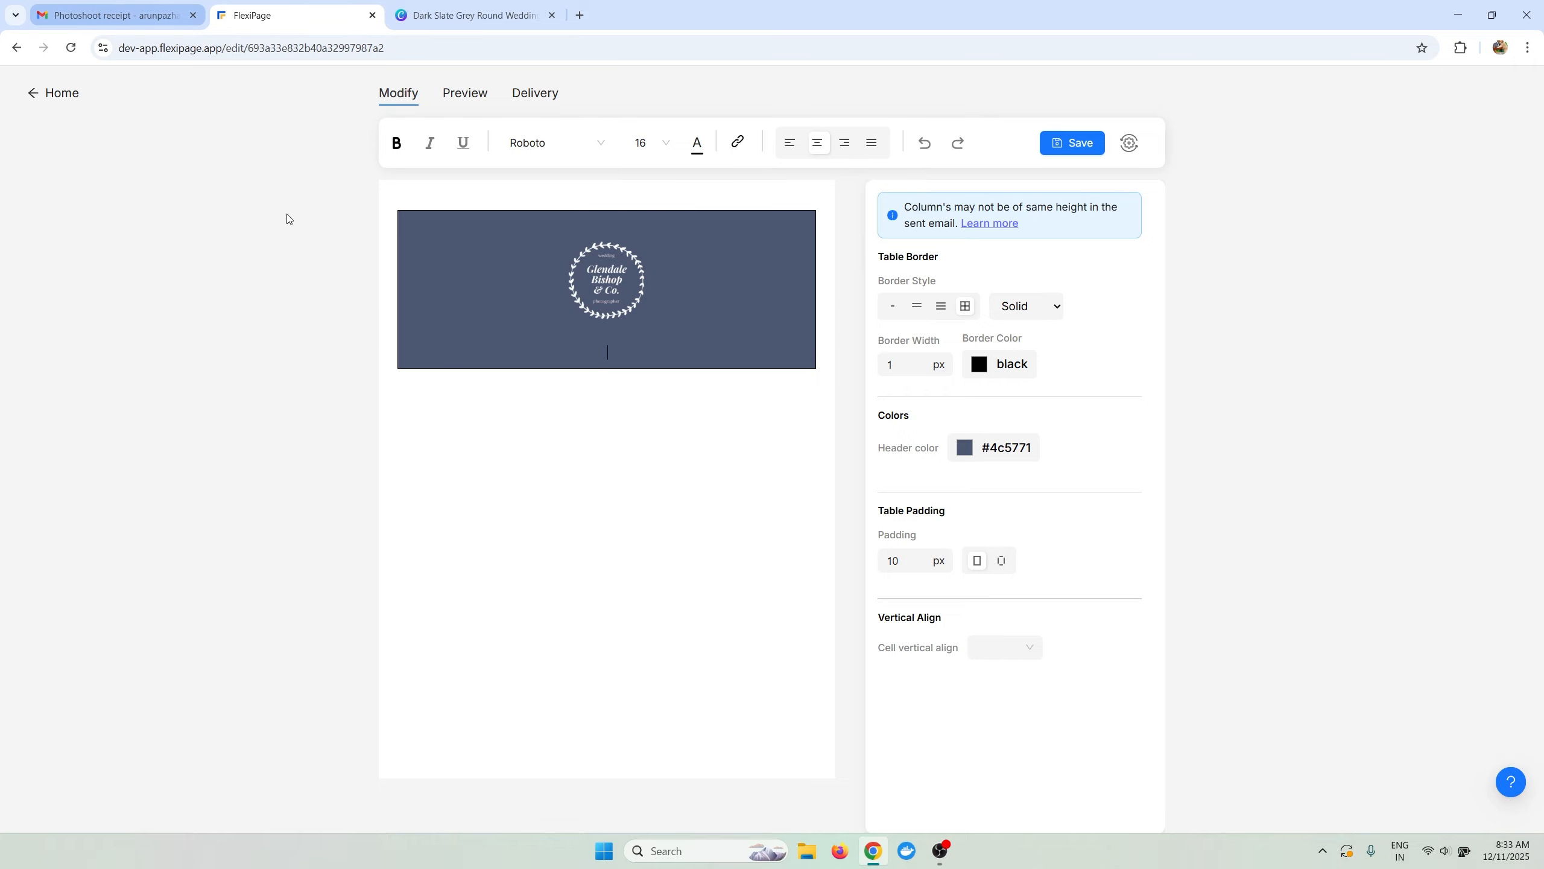
{"action": "left_click", "coordinate": [122, 14]}
{"action": "left_click", "coordinate": [253, 14]}
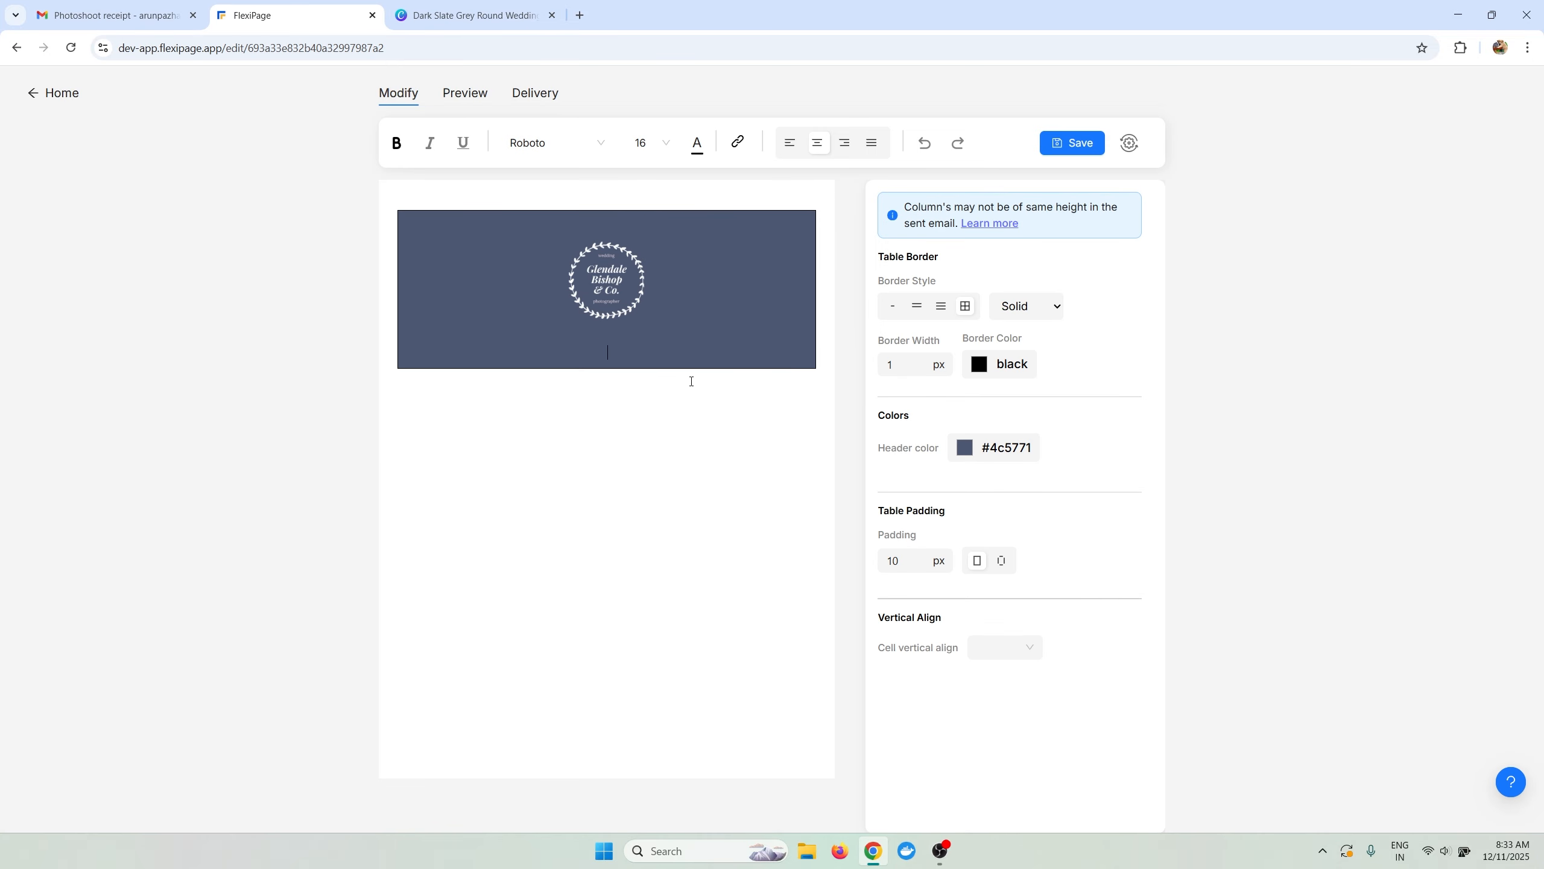
{"action": "left_click", "coordinate": [789, 145]}
{"action": "left_click", "coordinate": [125, 13]}
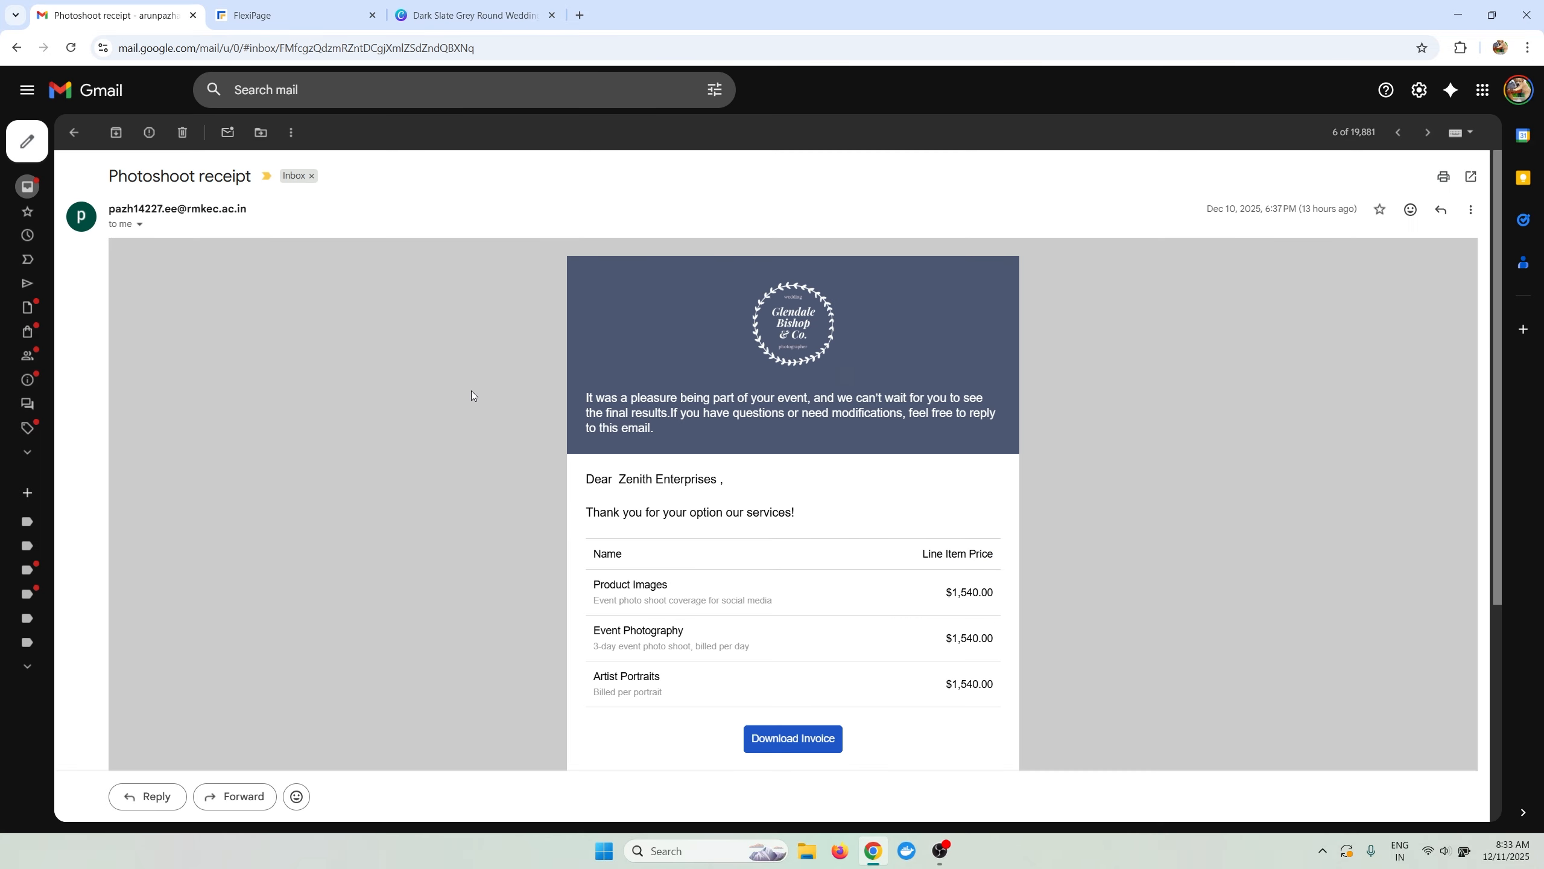
{"action": "left_click_drag", "start_coordinate": [651, 429], "coordinate": [399, 354]}
{"action": "left_click", "coordinate": [253, 14]}
{"action": "type", "text": "It was a pleasure being part of your event, and we can’t wait for you to see the final results.If you have questions or need modifications, feel free to reply to this email."}
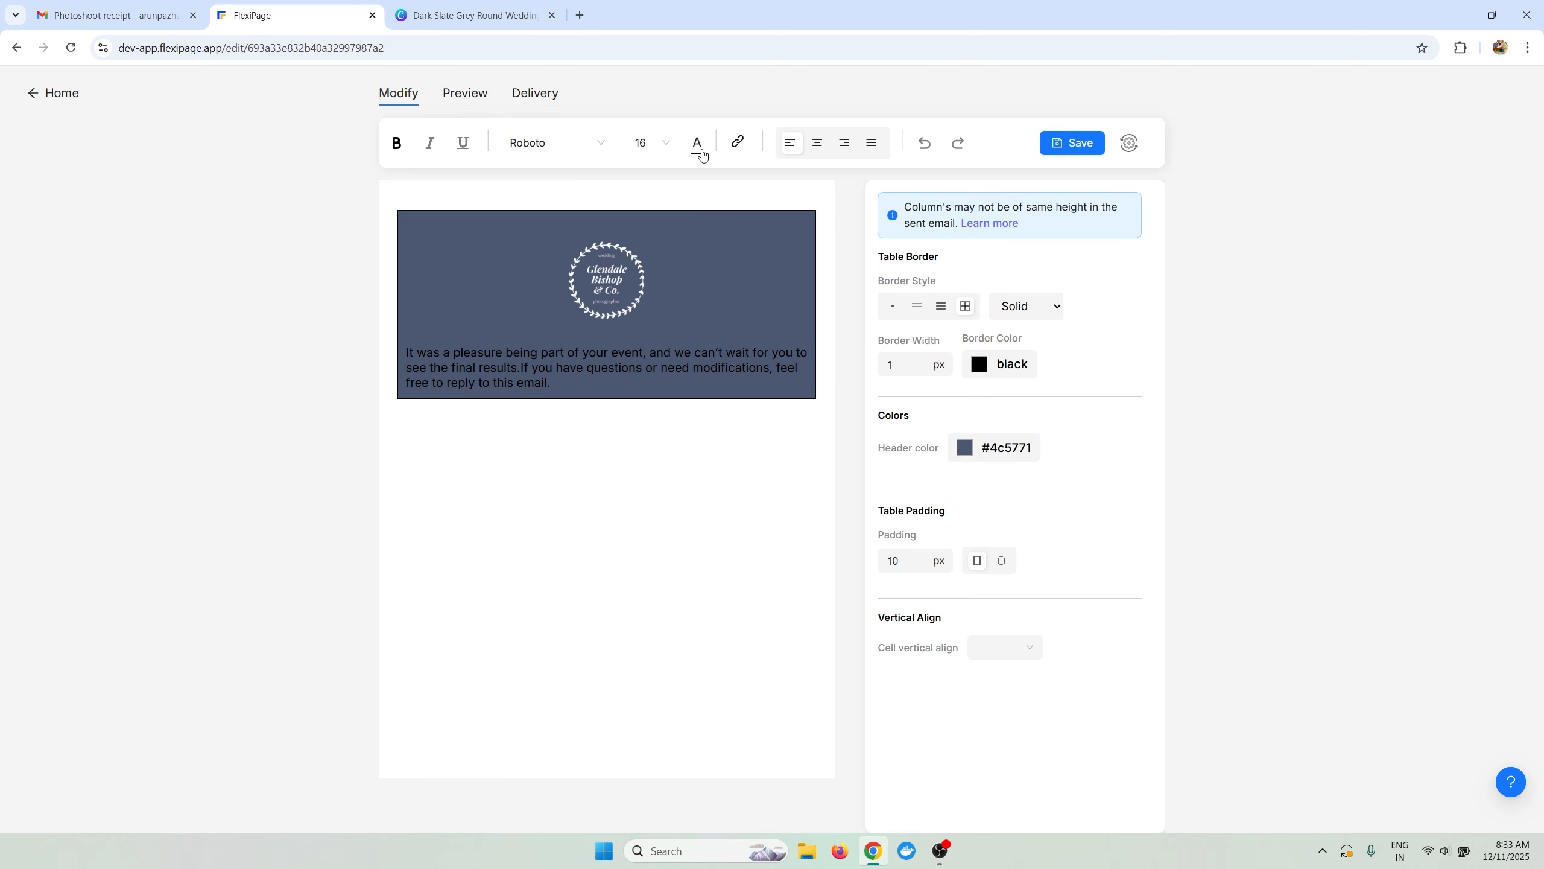
Make the paragraph white, add a period after 'results', split it into two paragraphs, and save.
{"action": "left_click", "coordinate": [696, 146]}
{"action": "left_click", "coordinate": [563, 415]}
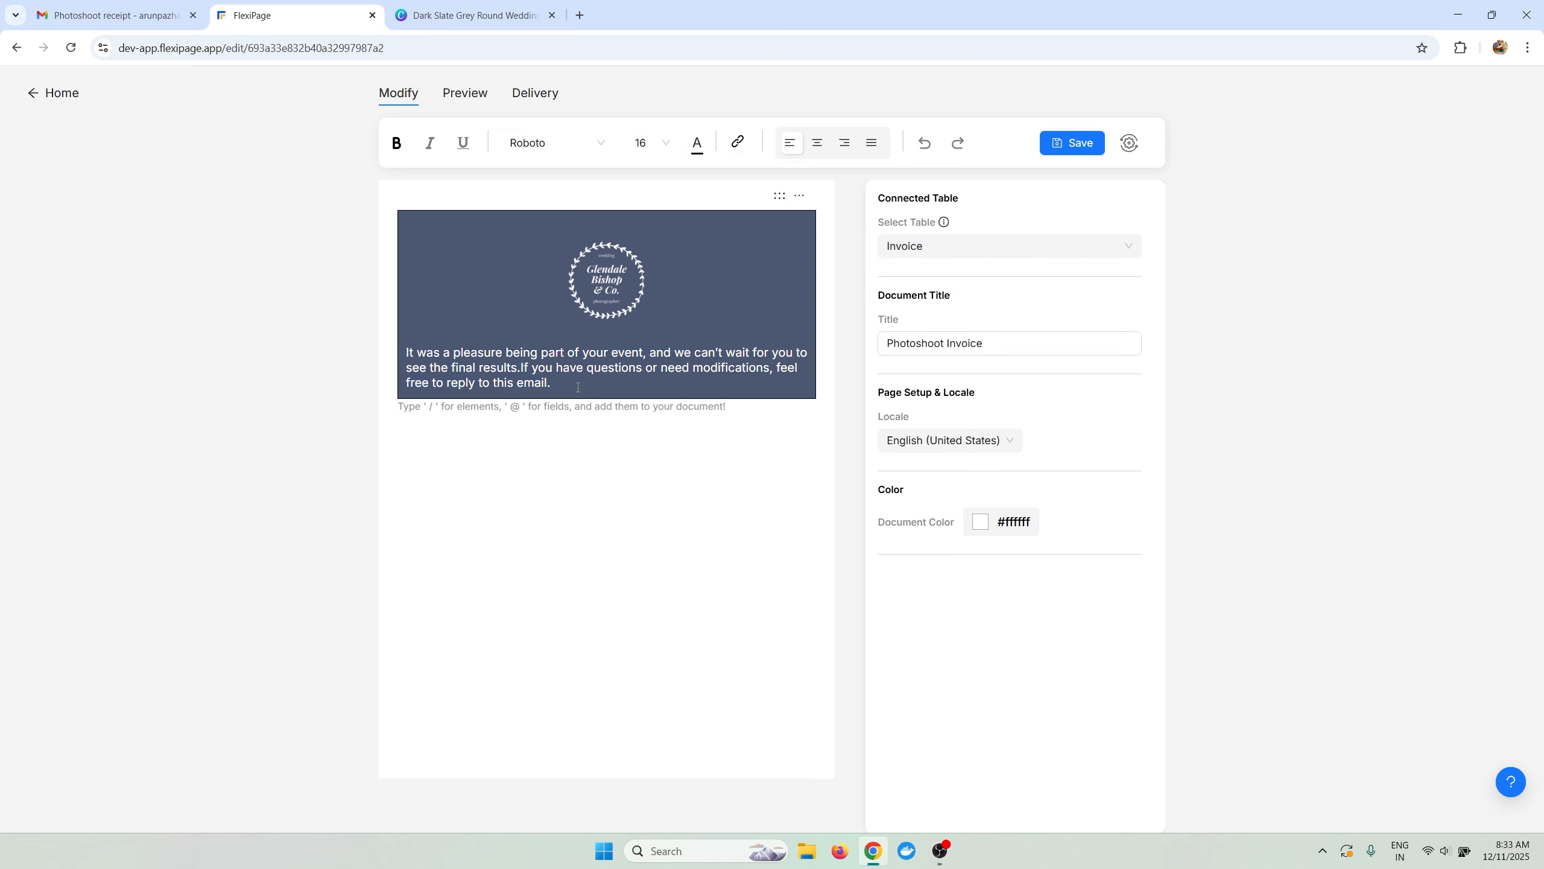
{"action": "left_click", "coordinate": [578, 387]}
{"action": "type", "text": "."}
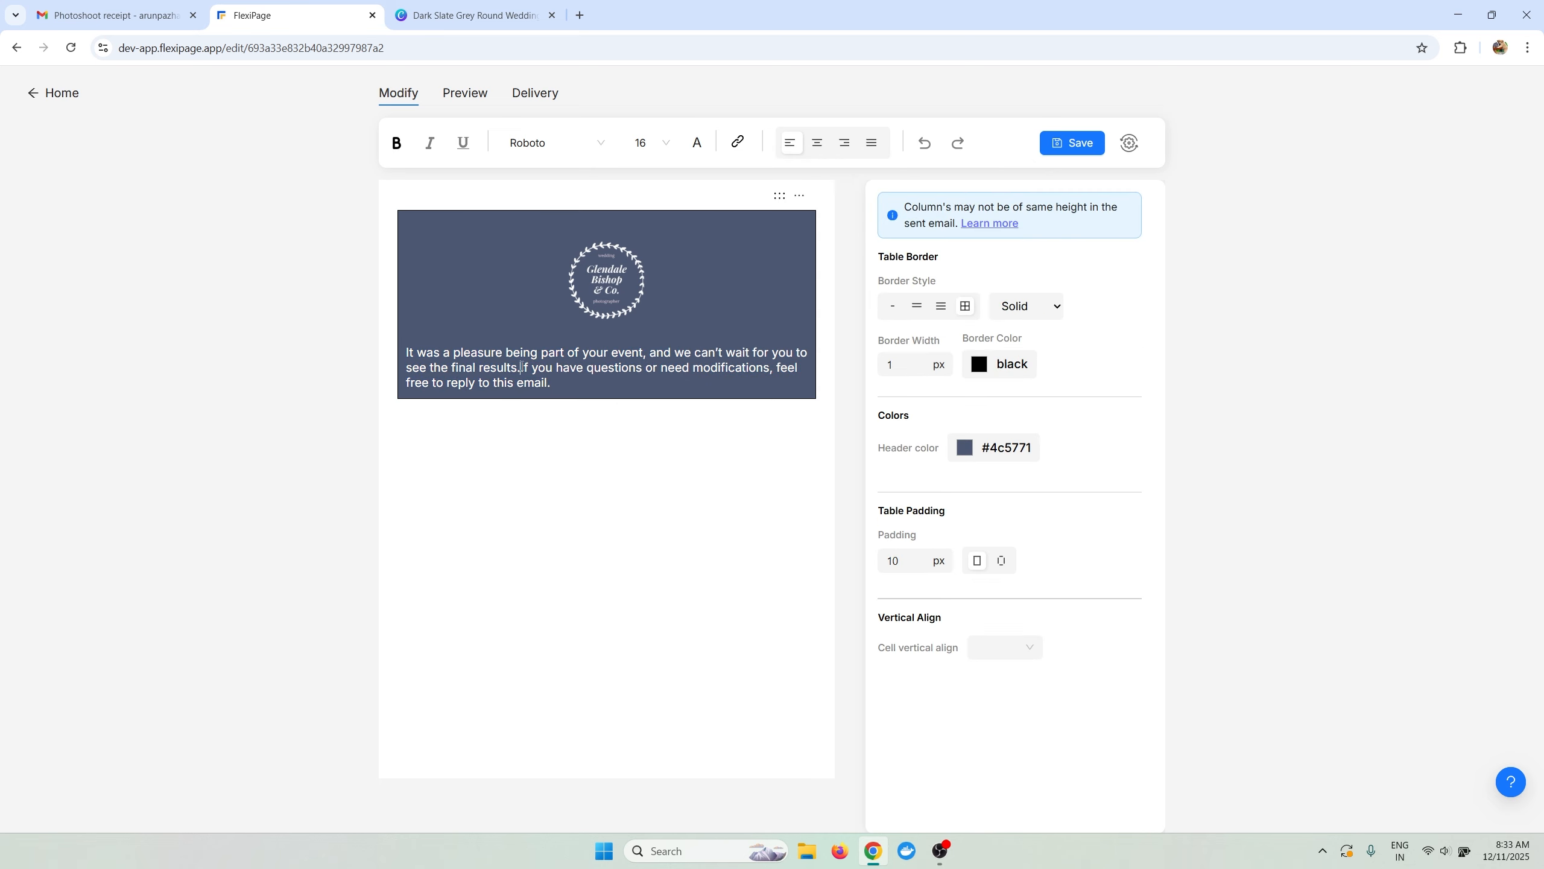
{"action": "key", "text": "Return"}
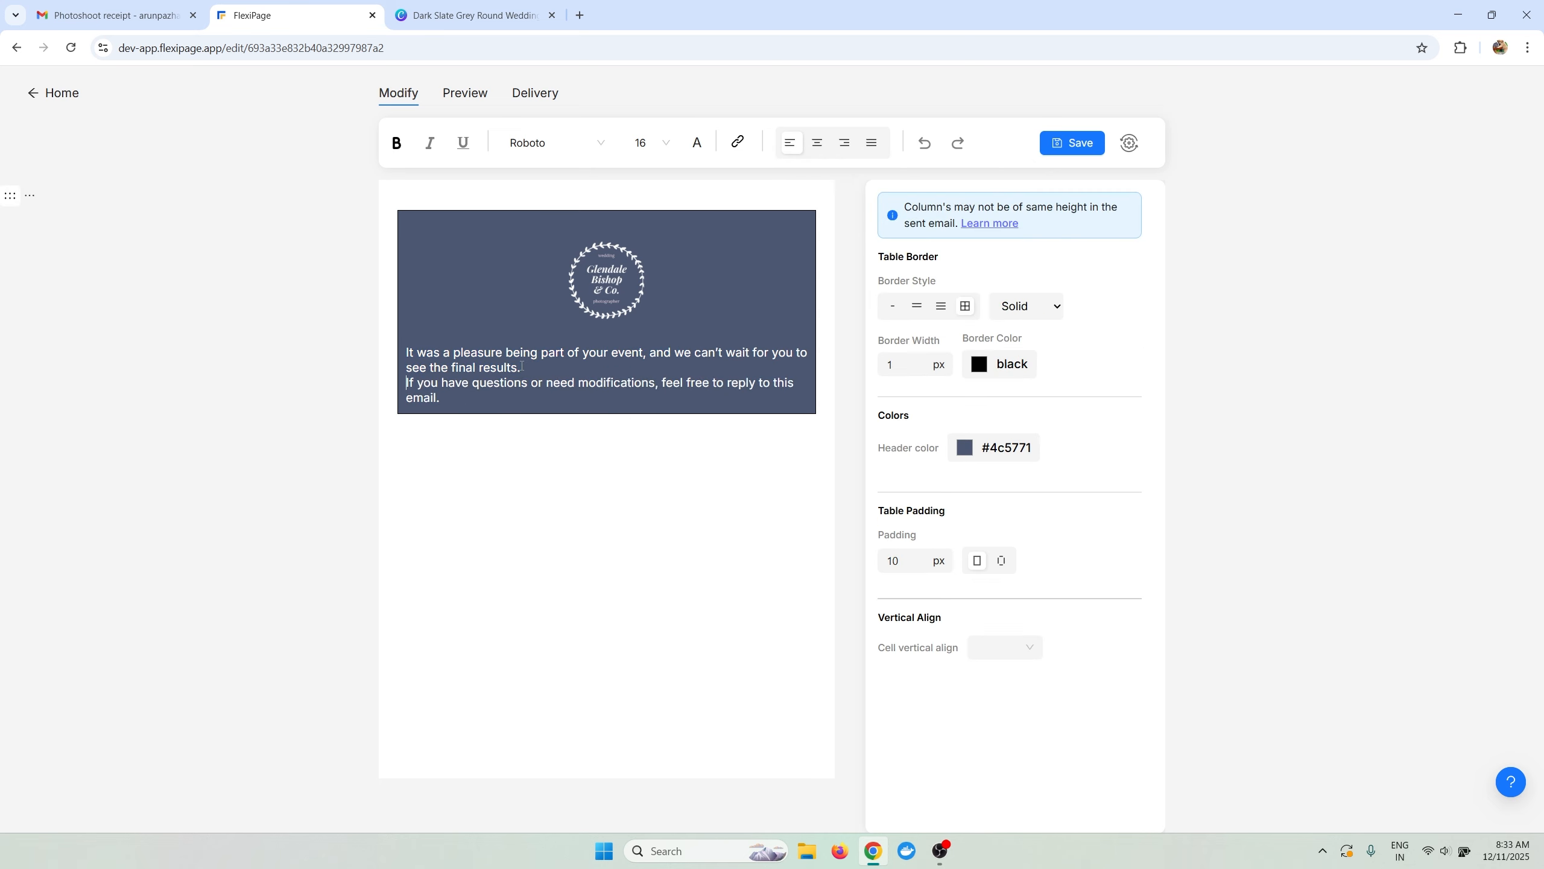
{"action": "key", "text": "Return"}
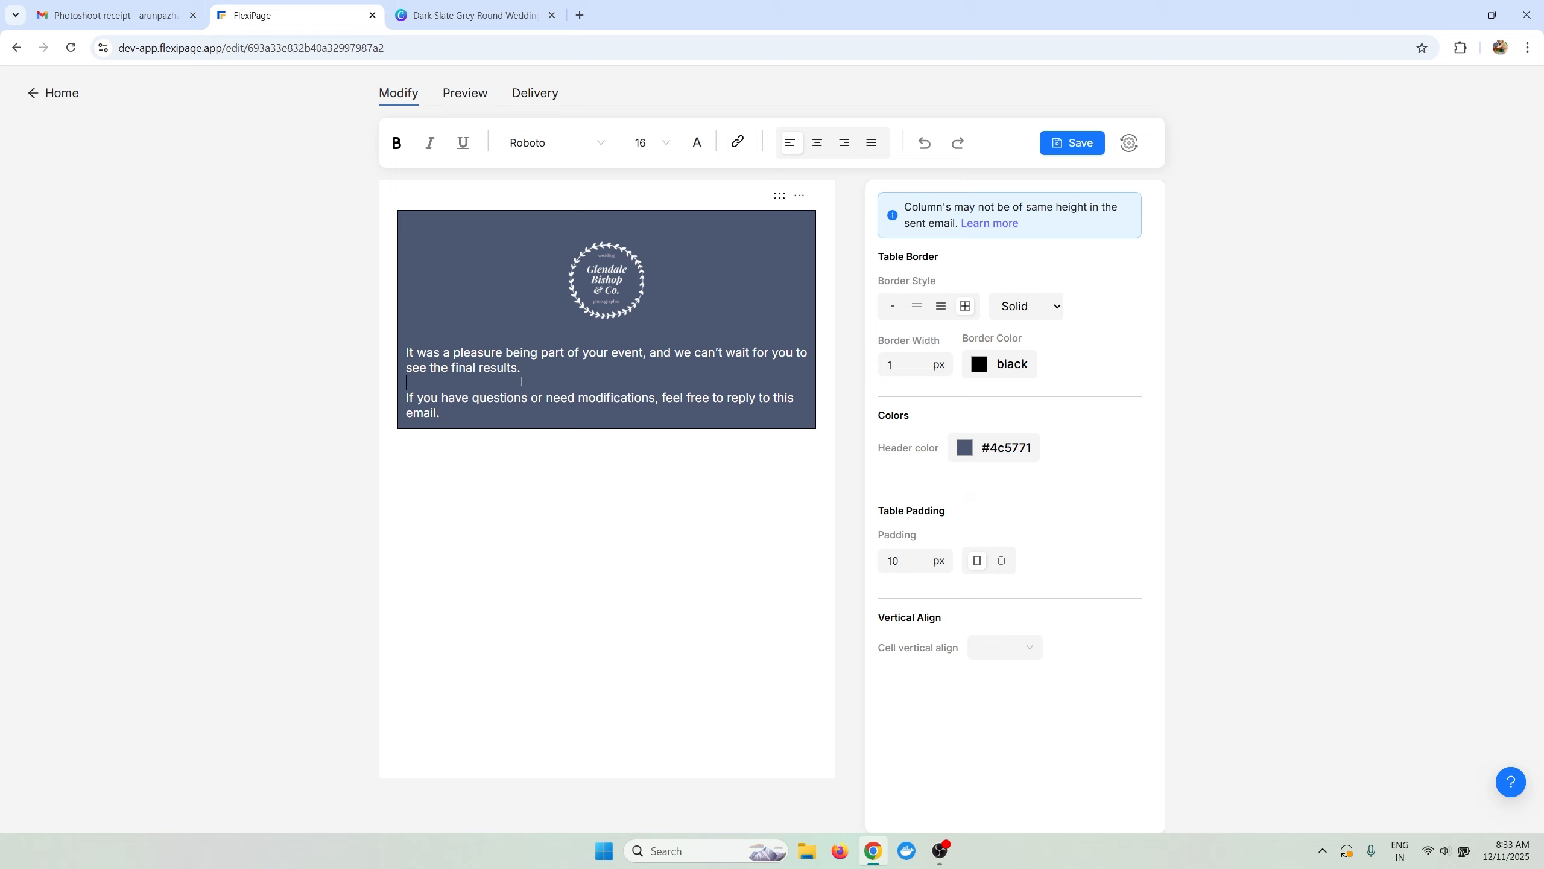
{"action": "left_click", "coordinate": [540, 494]}
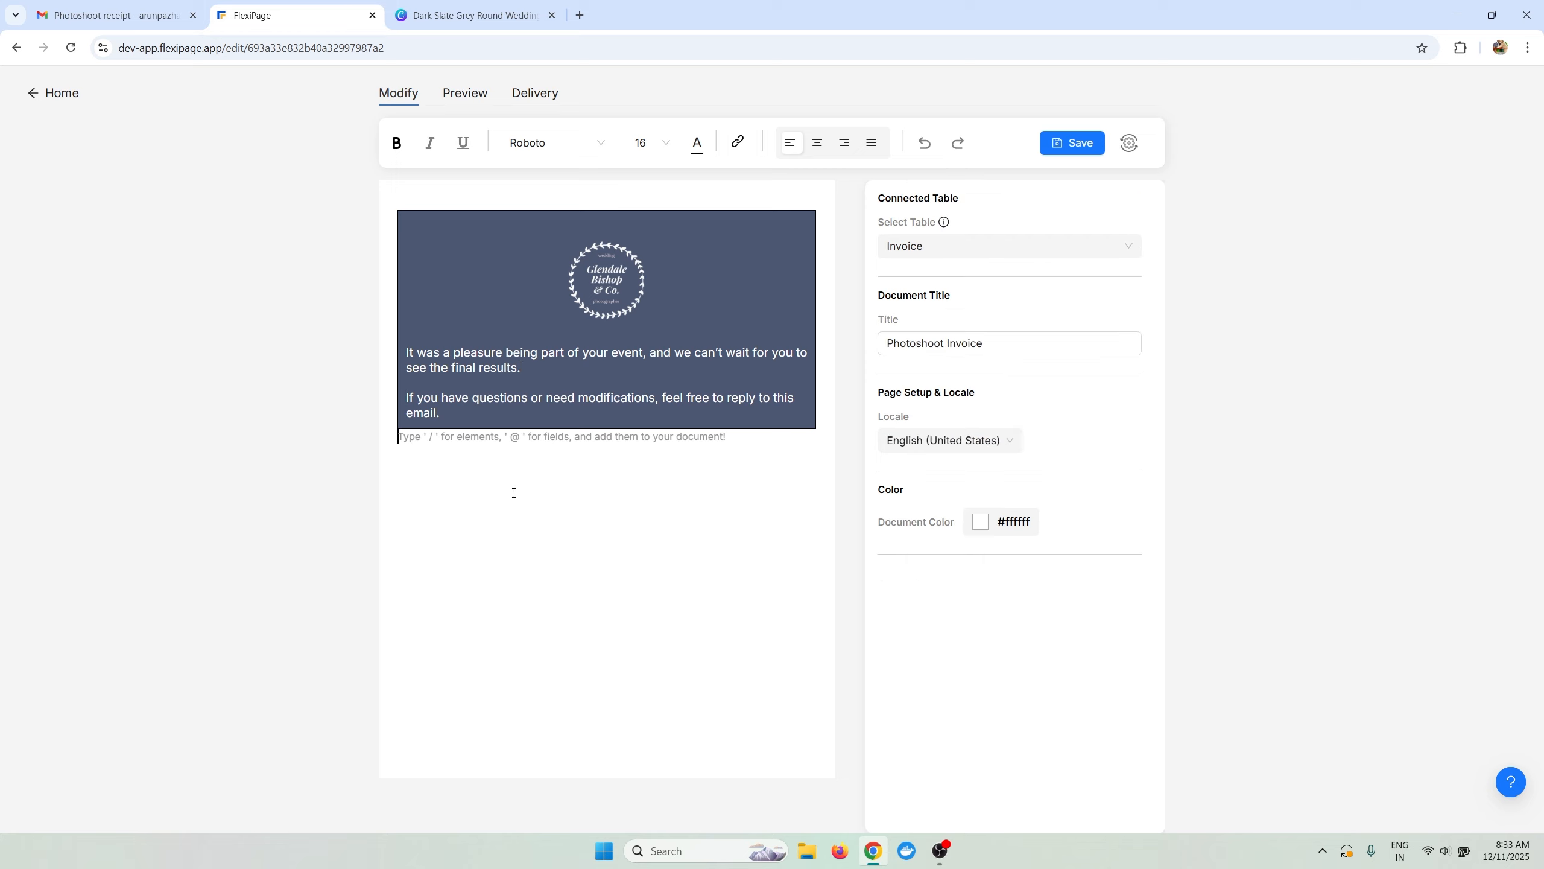
{"action": "left_click", "coordinate": [473, 421]}
{"action": "left_click", "coordinate": [460, 468]}
{"action": "left_click", "coordinate": [1096, 151]}
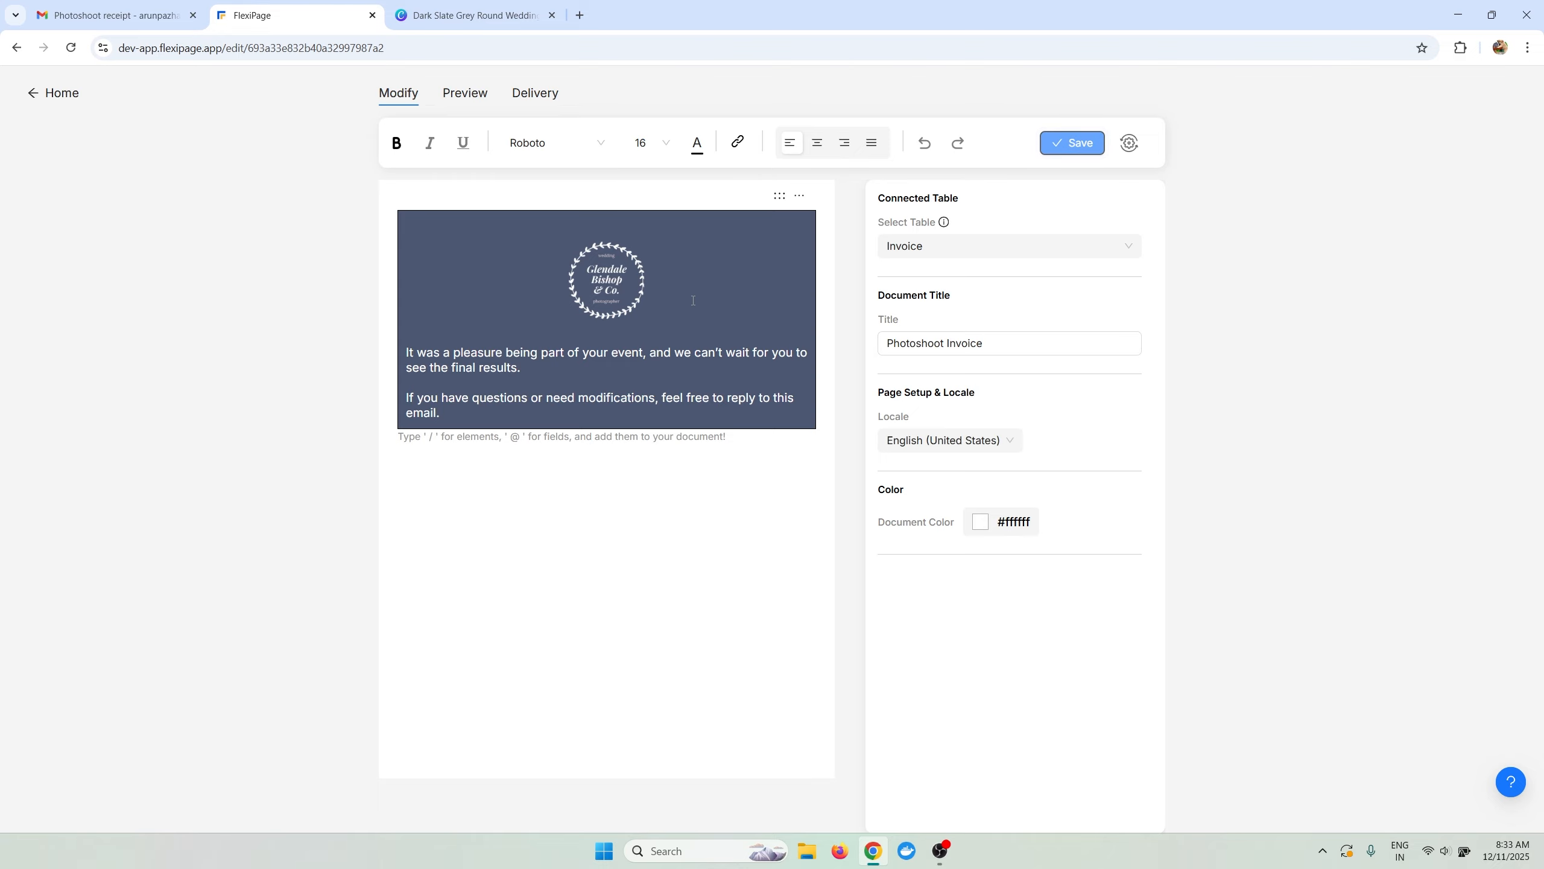
Send a test of the template from the Gmail sender identity to the recipient's Gmail address.
{"action": "left_click", "coordinate": [1129, 143]}
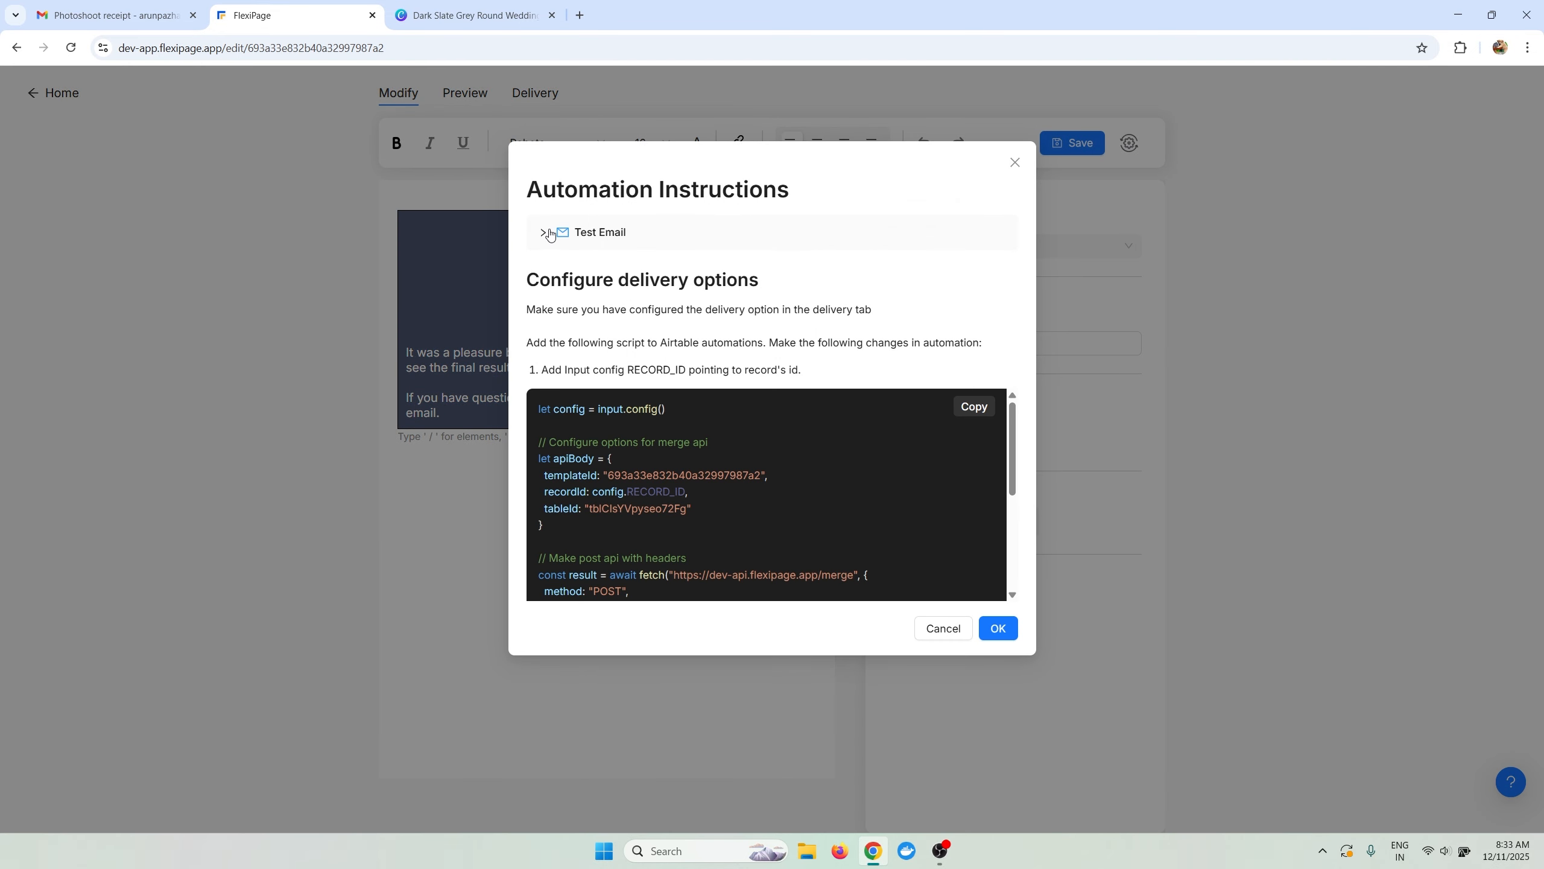
{"action": "left_click", "coordinate": [550, 234]}
{"action": "left_click", "coordinate": [601, 318]}
{"action": "left_click", "coordinate": [611, 365]}
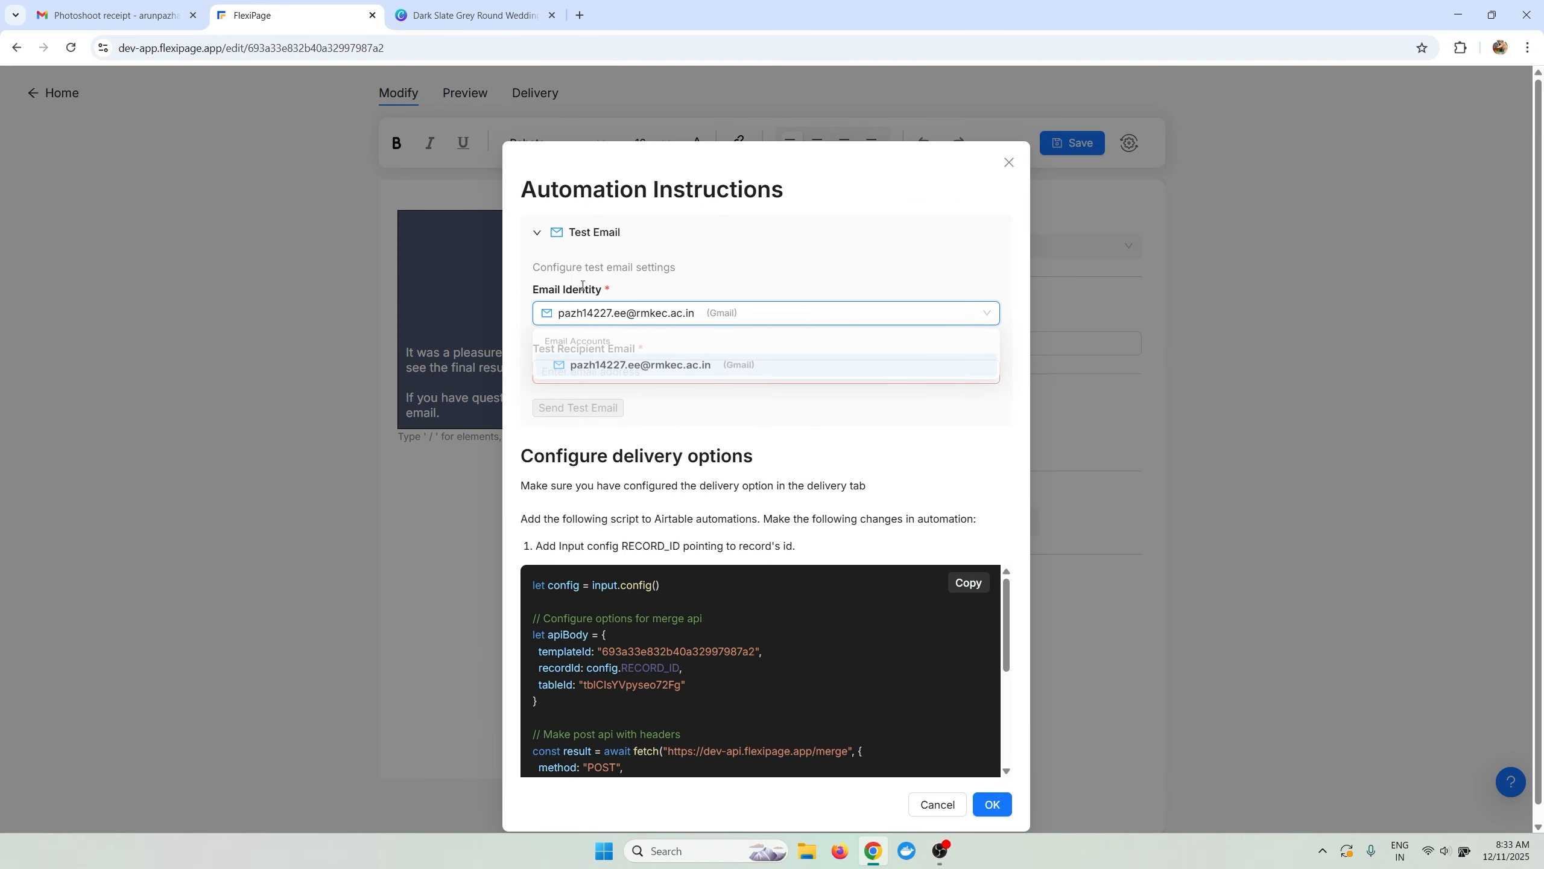
{"action": "left_click", "coordinate": [605, 372]}
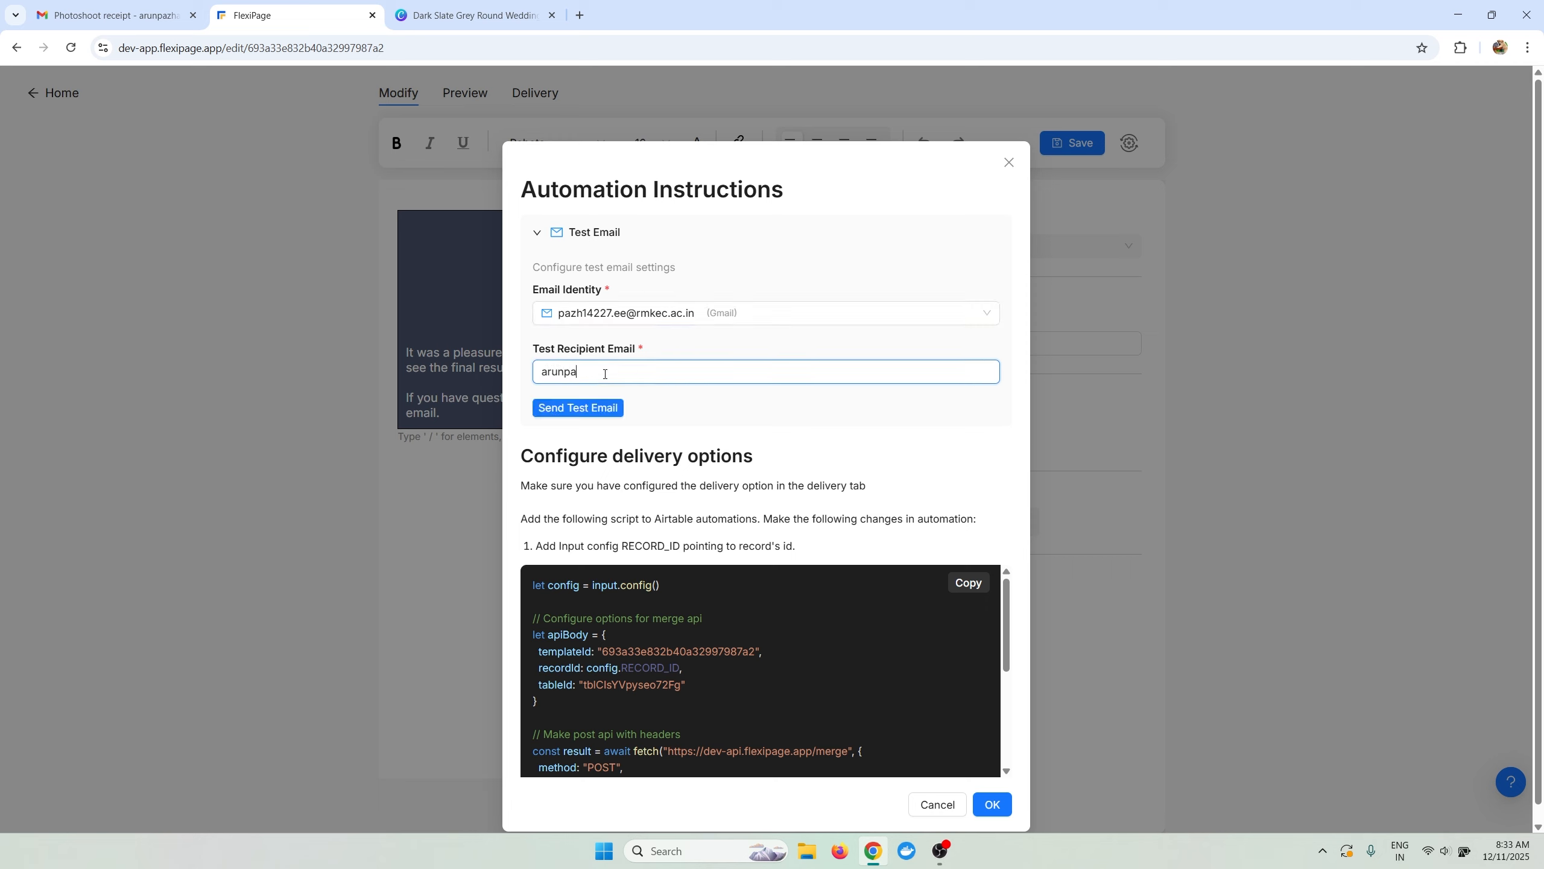
{"action": "left_click", "coordinate": [599, 407]}
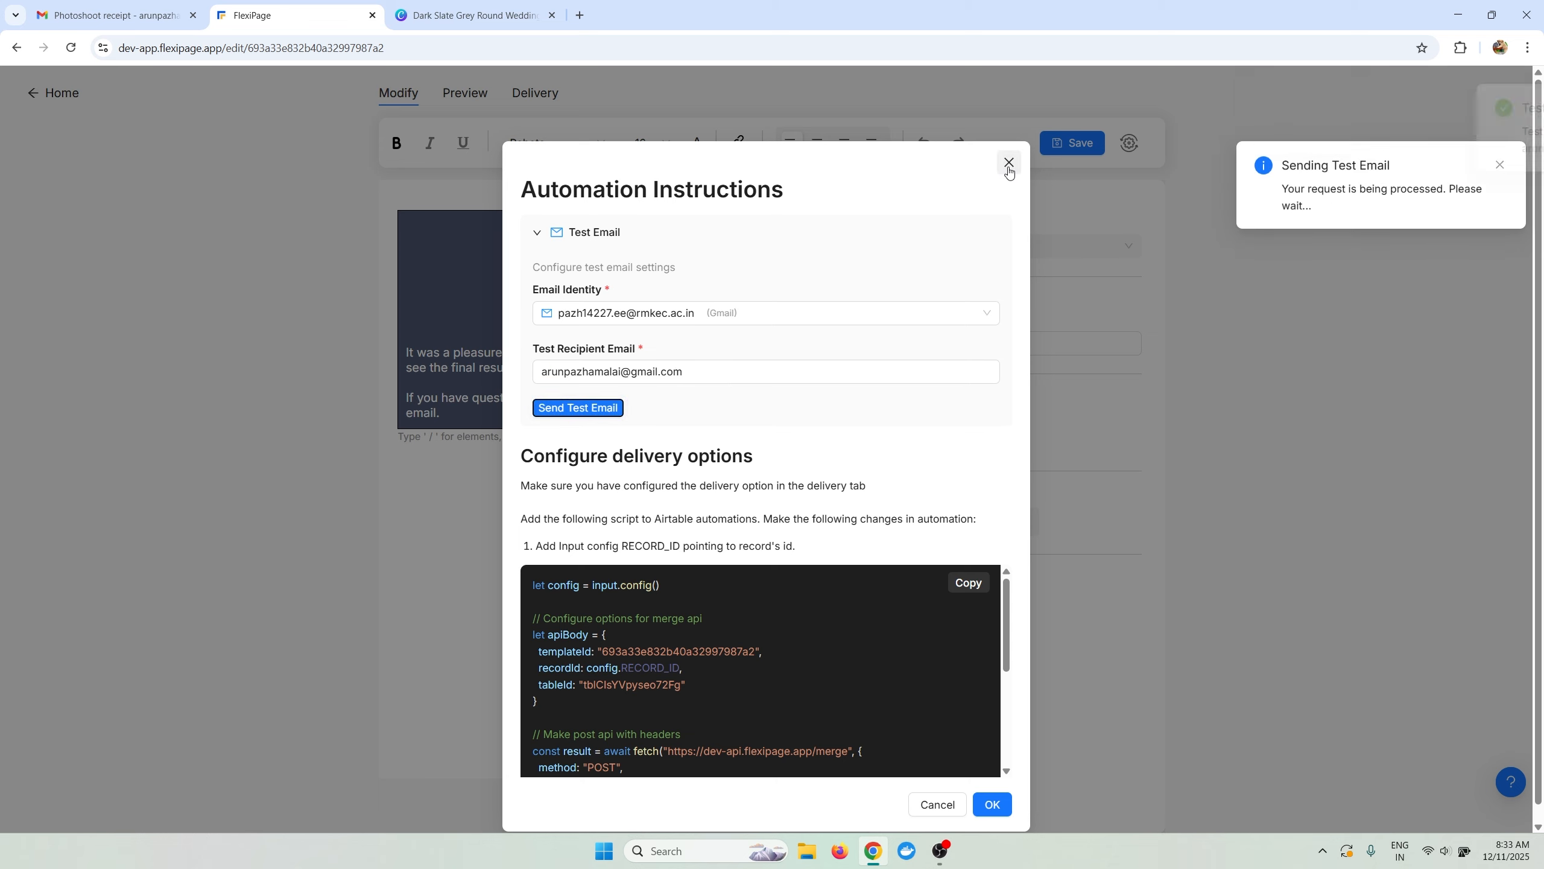
{"action": "key", "text": "ctrl+t"}
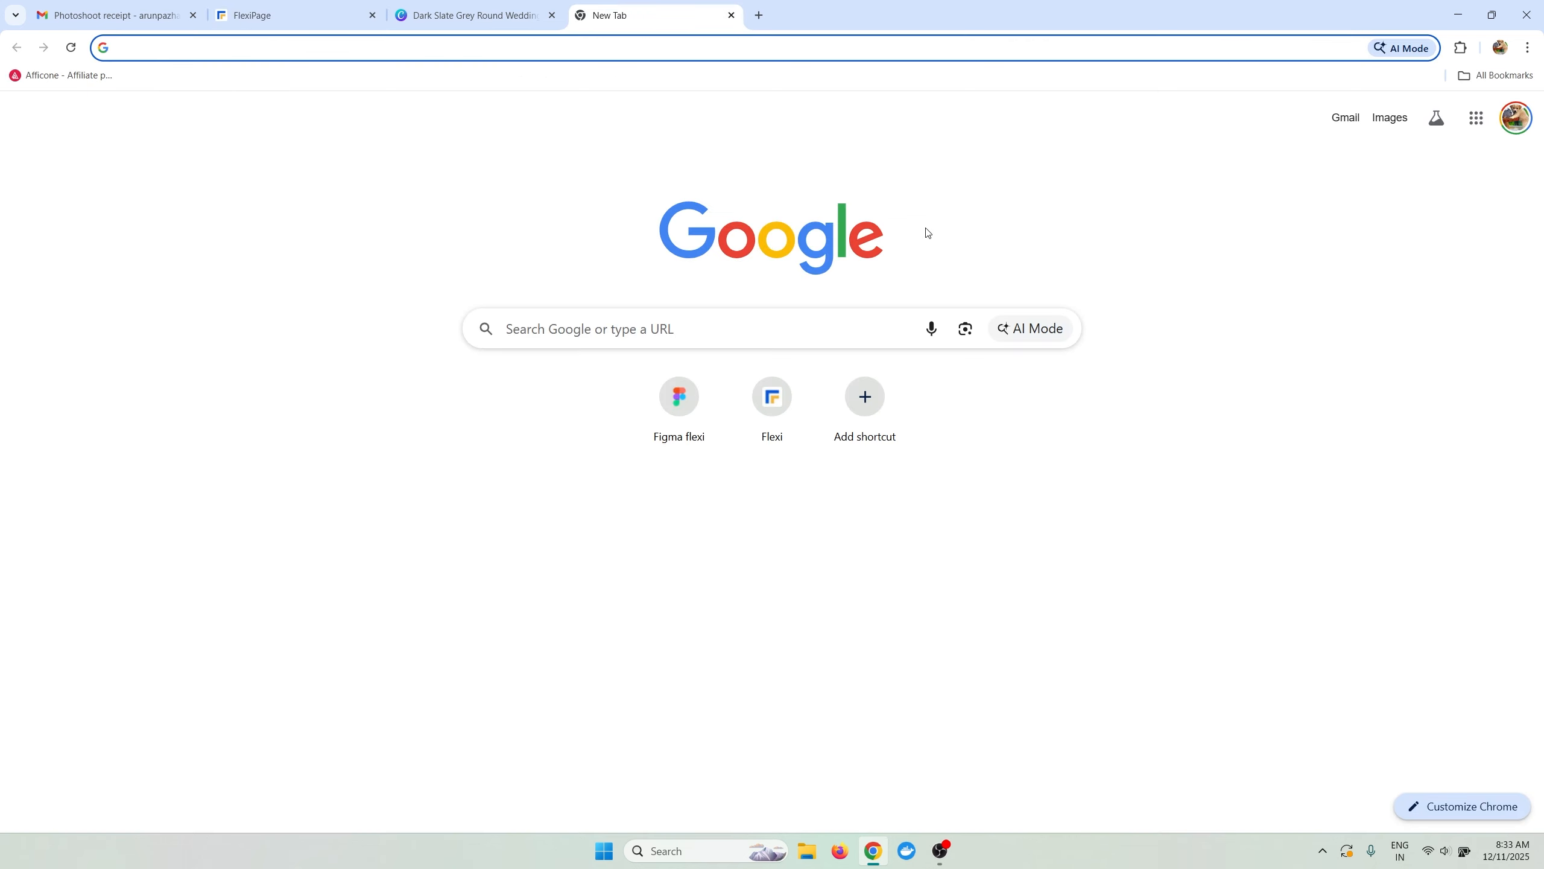
Refresh the Gmail inbox, open the arrived Photoshoot Invoice test email, then close FlexiPage's automation instructions.
{"action": "type", "text": "mail.google.com/mail/u/0/"}
{"action": "key", "text": "Return"}
{"action": "left_click", "coordinate": [125, 7]}
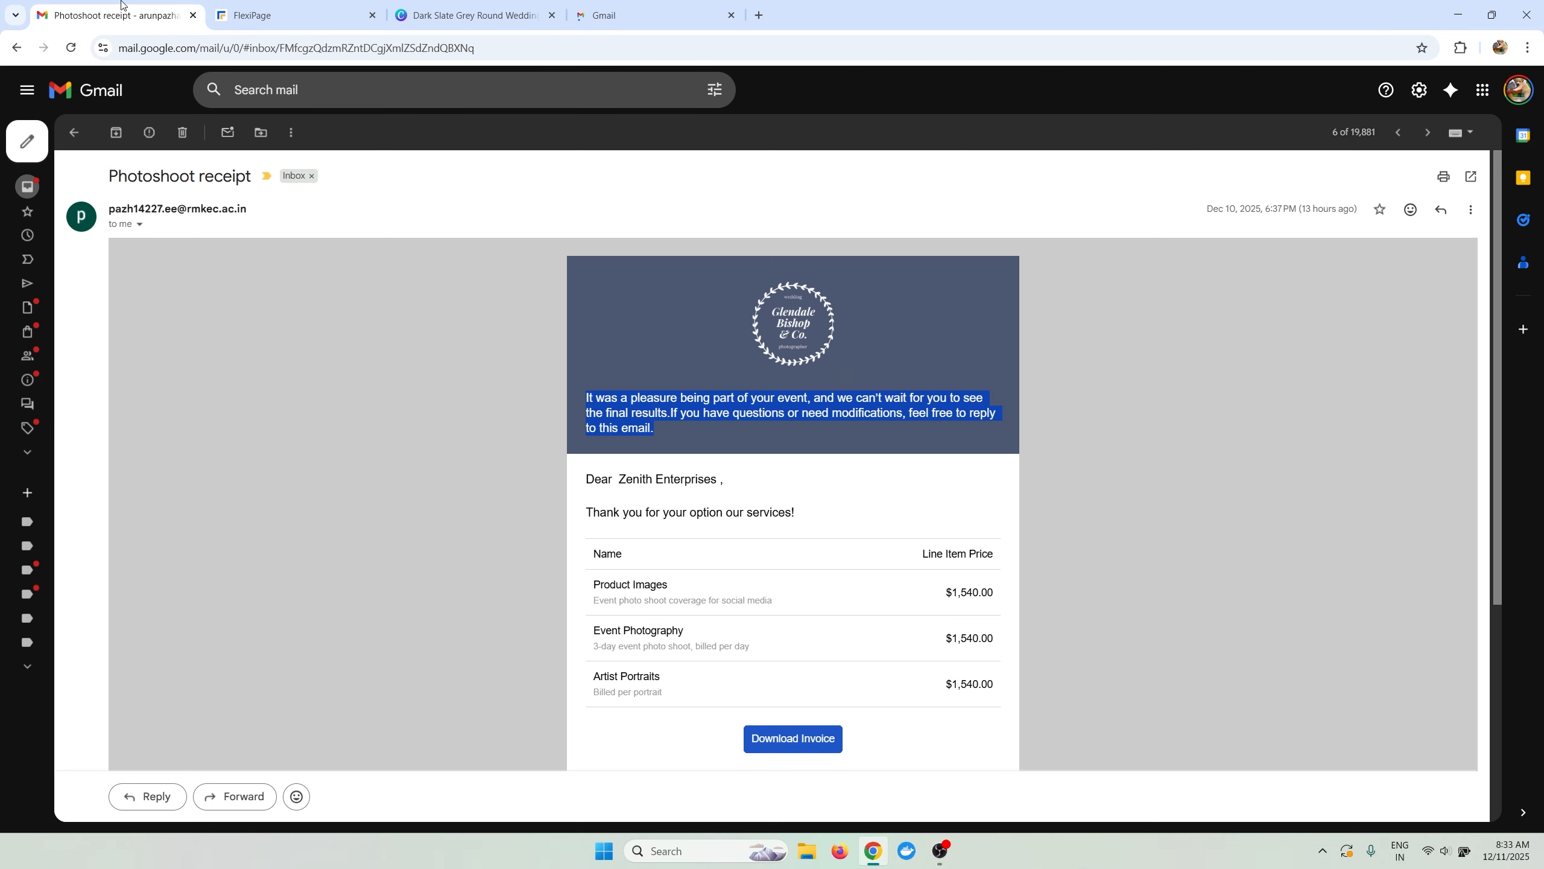
{"action": "left_click", "coordinate": [574, 9]}
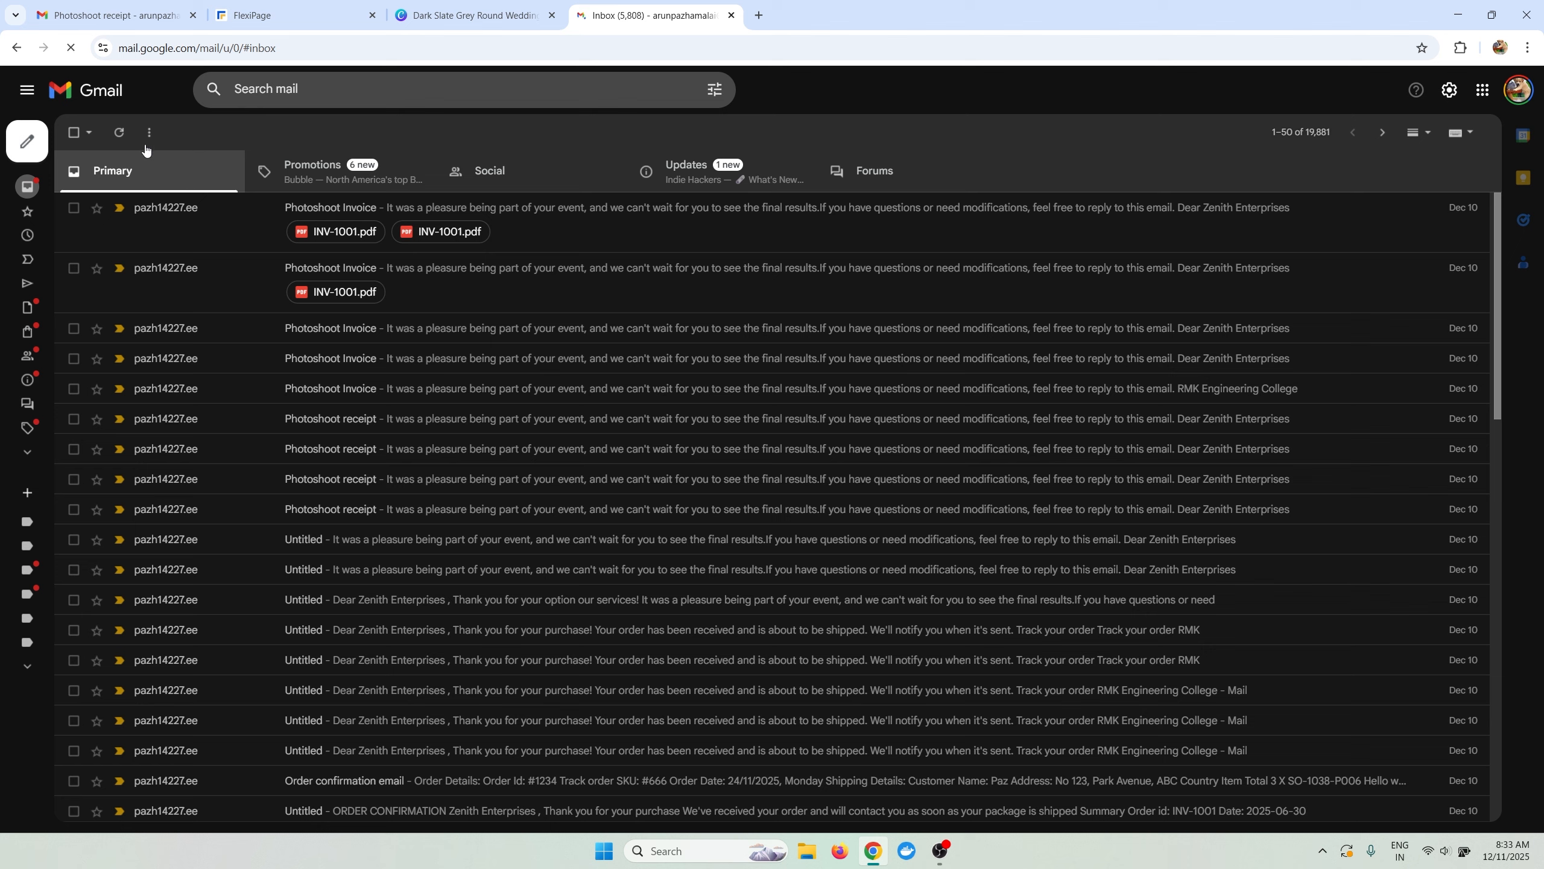
{"action": "left_click", "coordinate": [121, 138]}
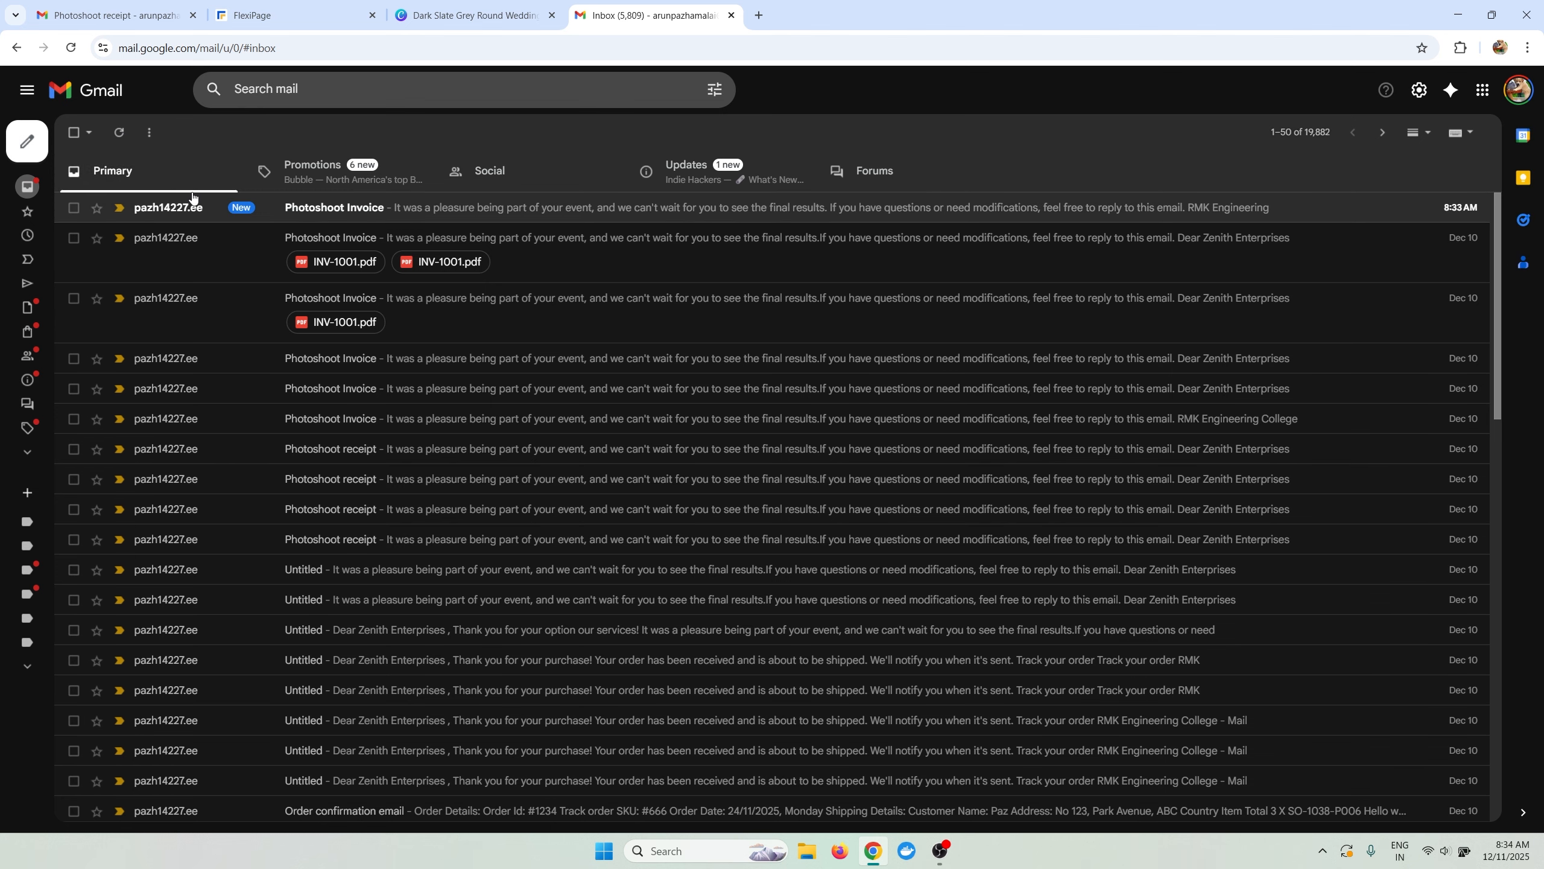
{"action": "left_click", "coordinate": [218, 225]}
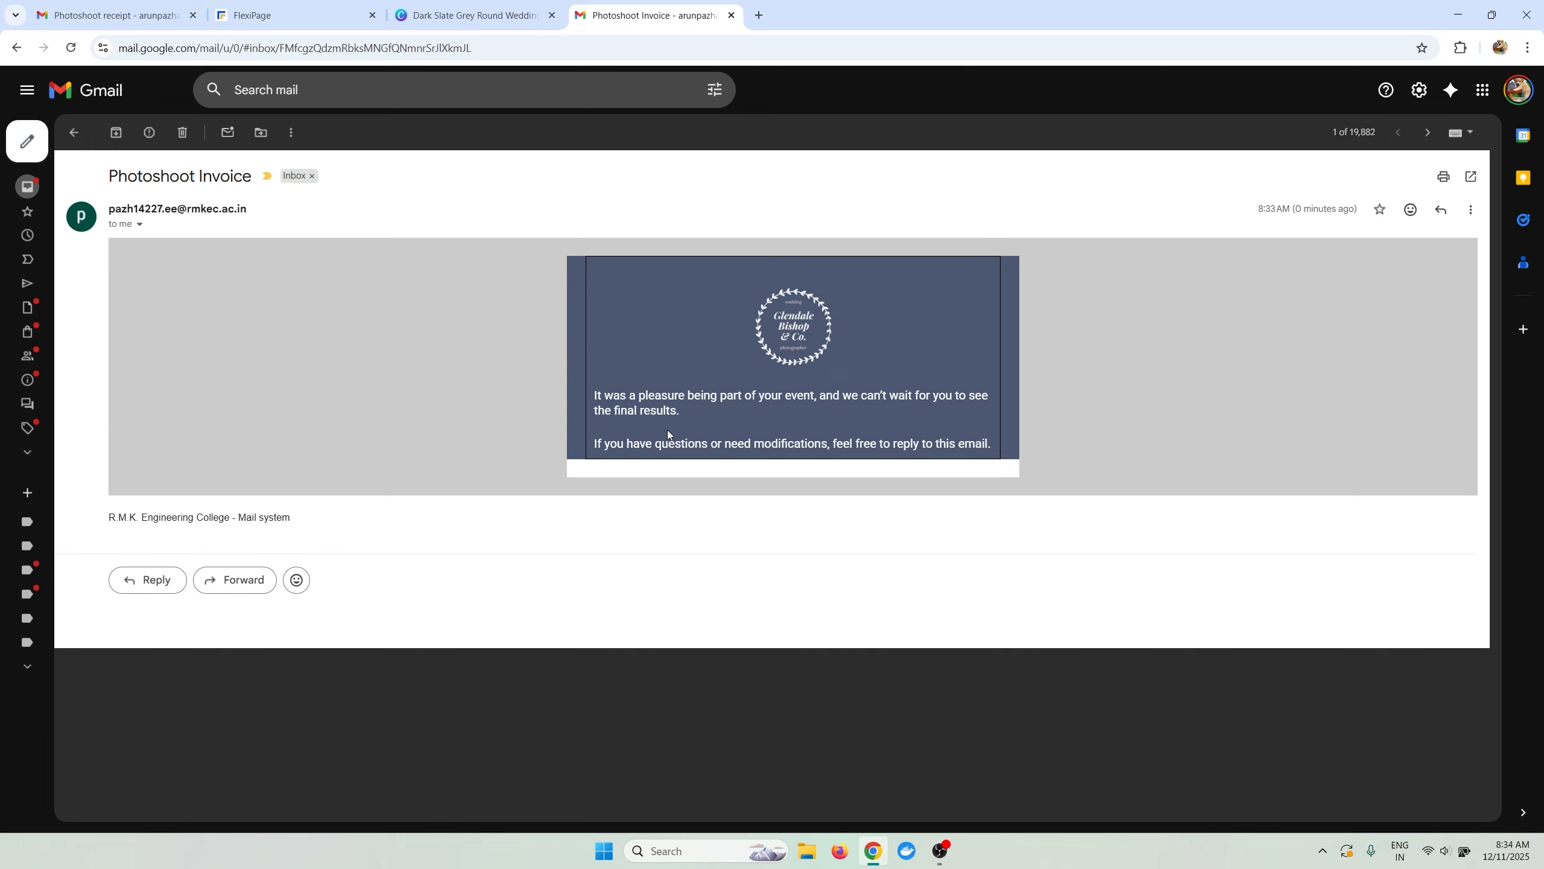
{"action": "left_click", "coordinate": [292, 15]}
{"action": "left_click", "coordinate": [1008, 162]}
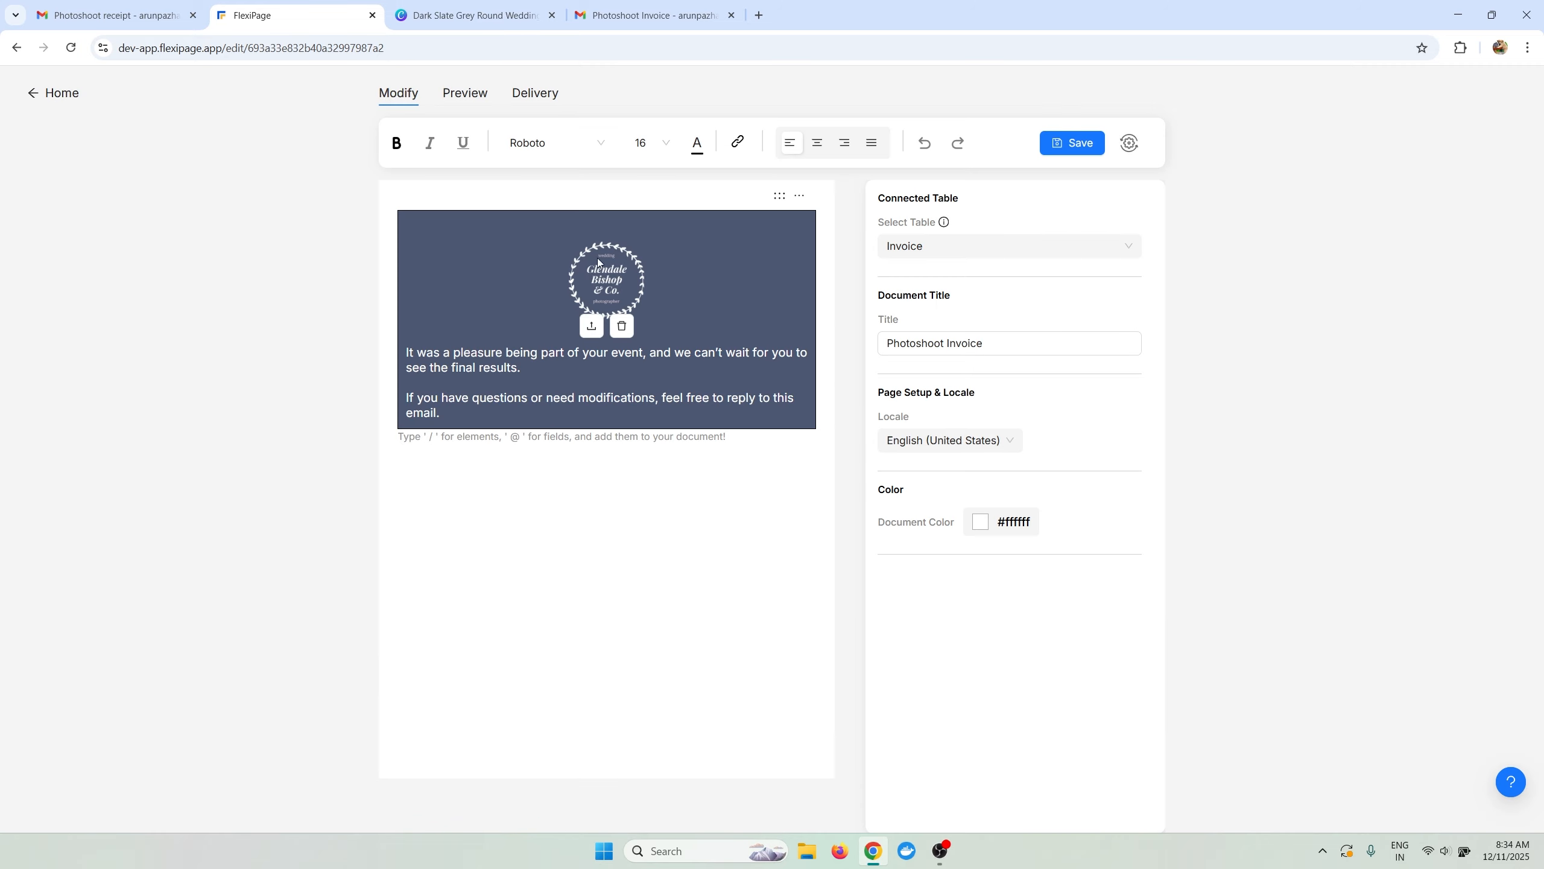
Set the header table's Border Style to no border and save the template.
{"action": "left_click", "coordinate": [719, 332]}
{"action": "left_click", "coordinate": [716, 370]}
{"action": "left_click", "coordinate": [892, 310]}
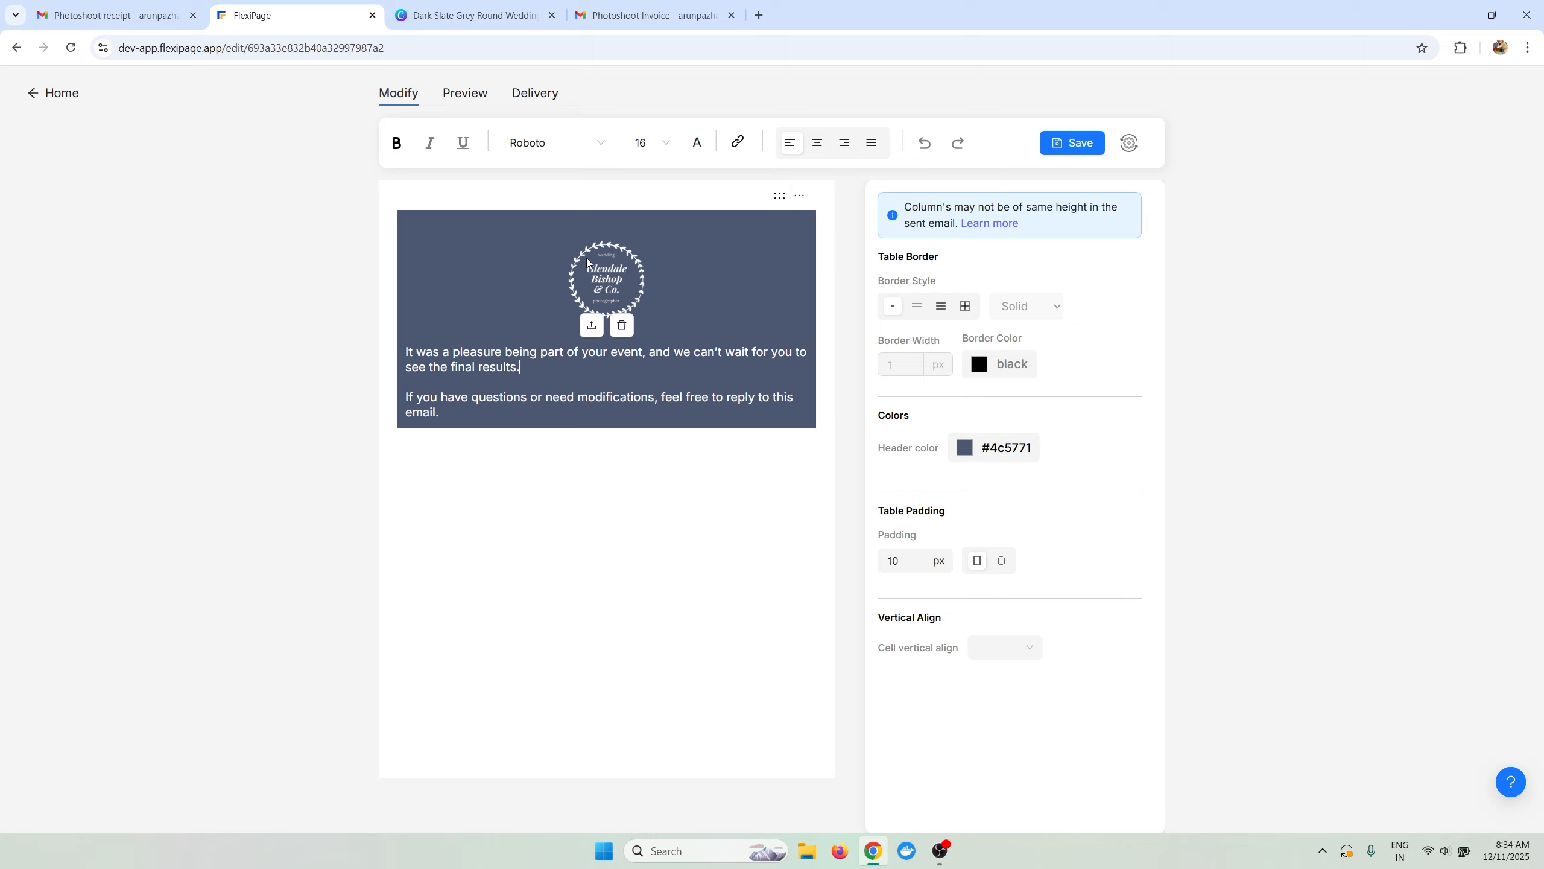
{"action": "left_click", "coordinate": [115, 15]}
{"action": "left_click", "coordinate": [560, 329]}
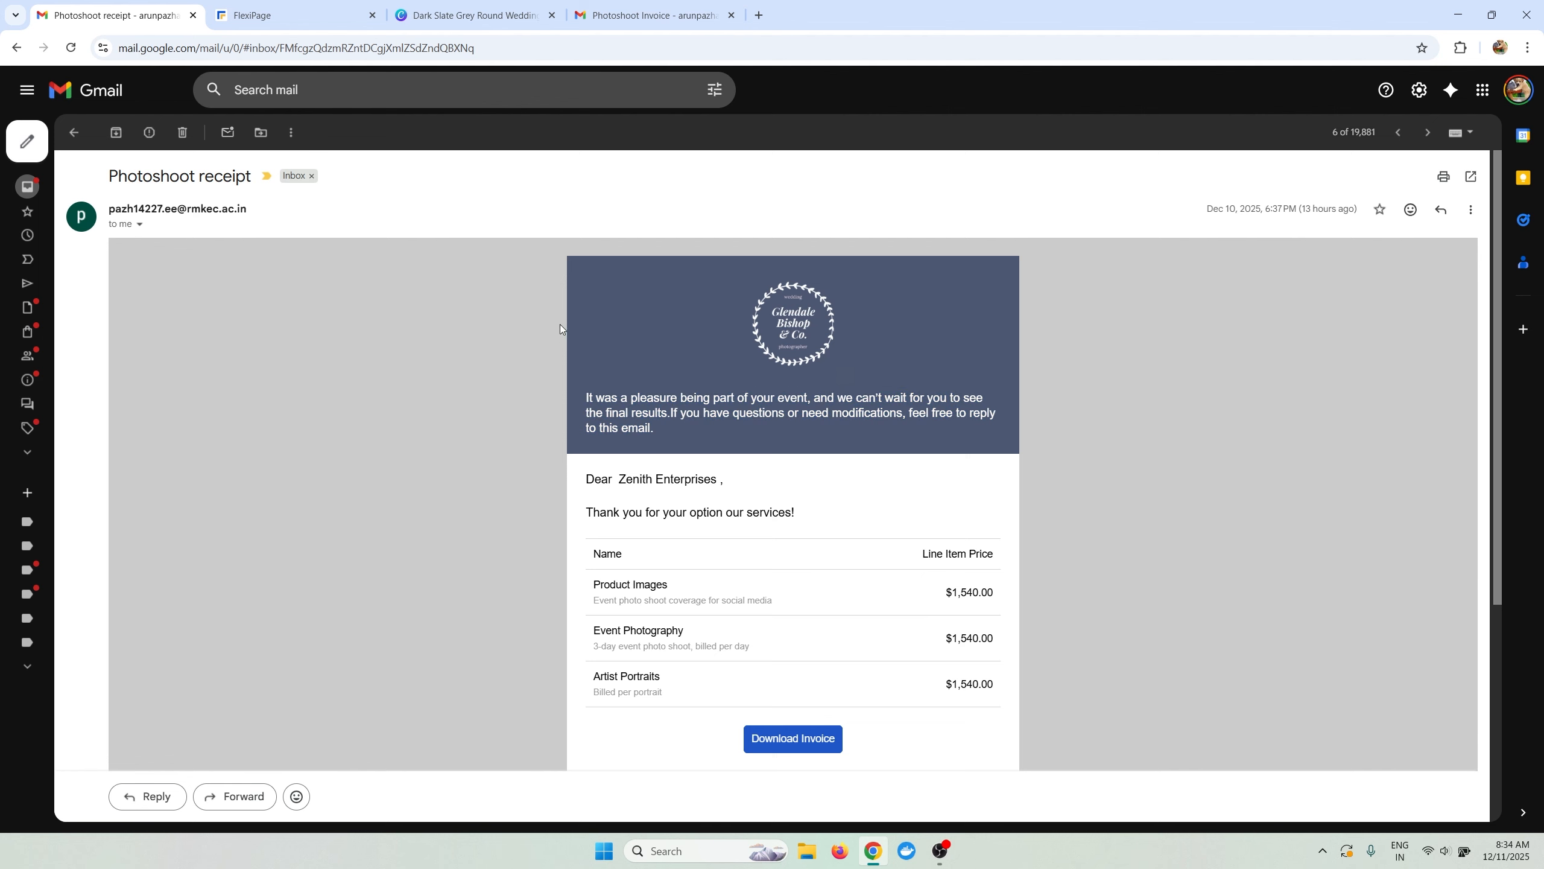
{"action": "left_click", "coordinate": [213, 8]}
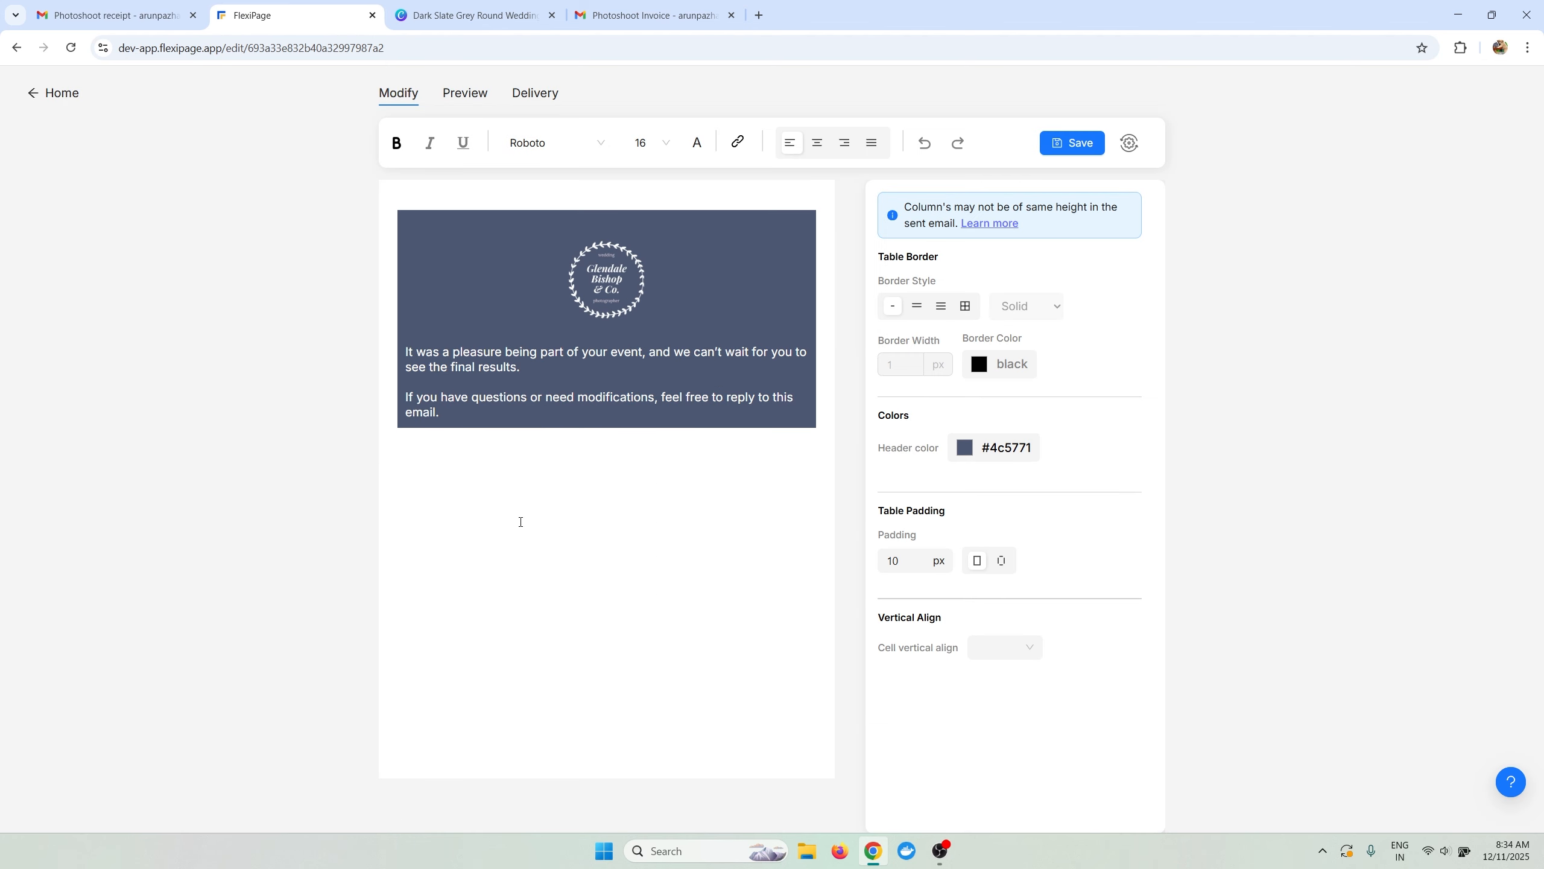
{"action": "left_click", "coordinate": [550, 482]}
{"action": "left_click", "coordinate": [1050, 146]}
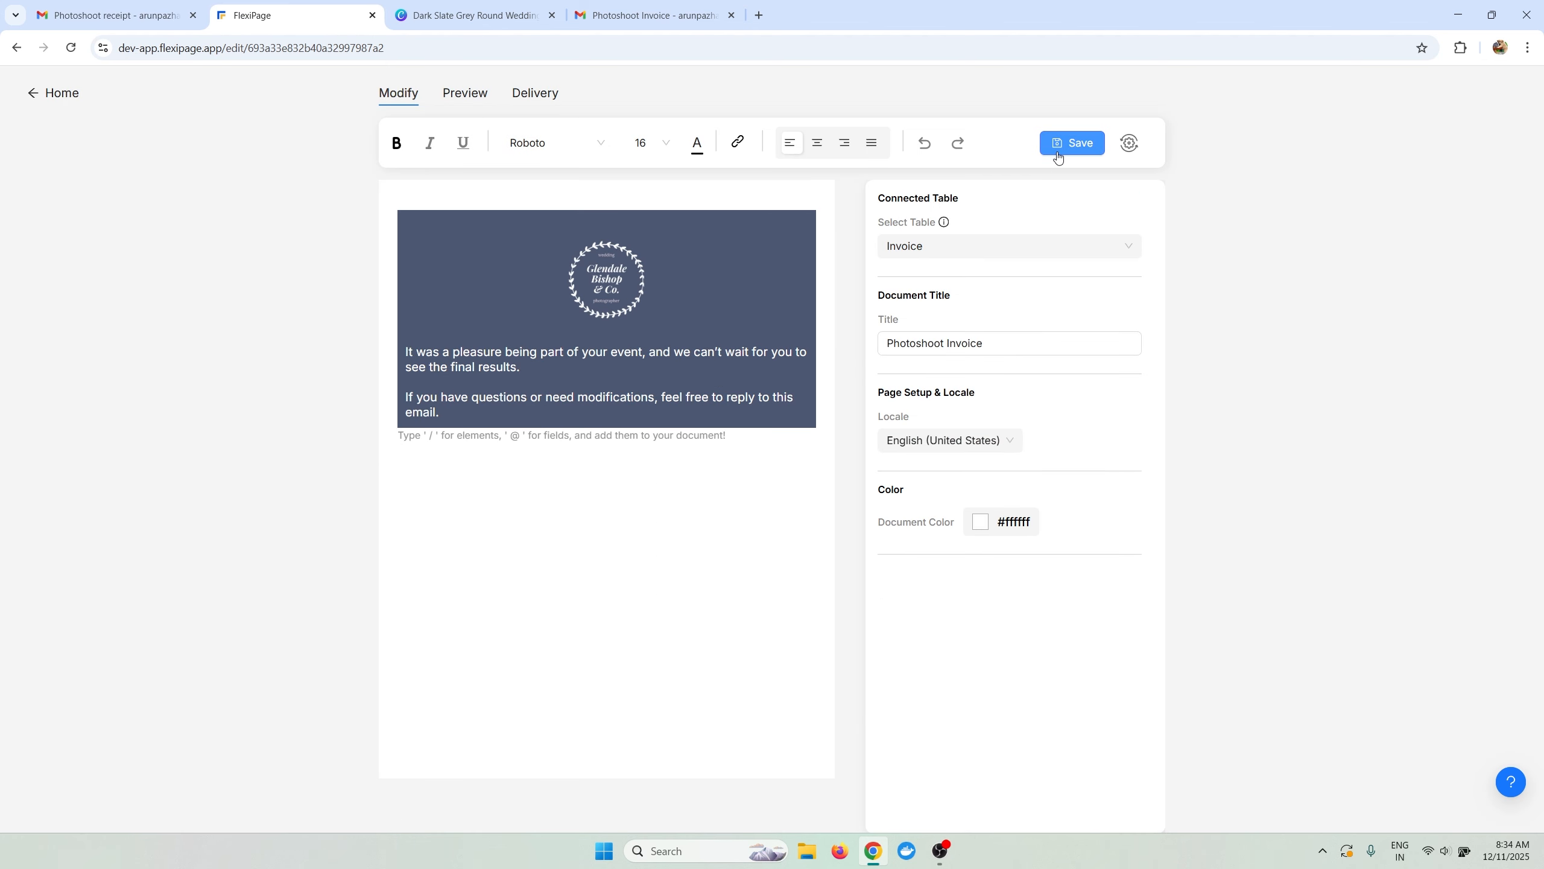
{"action": "left_click", "coordinate": [149, 19]}
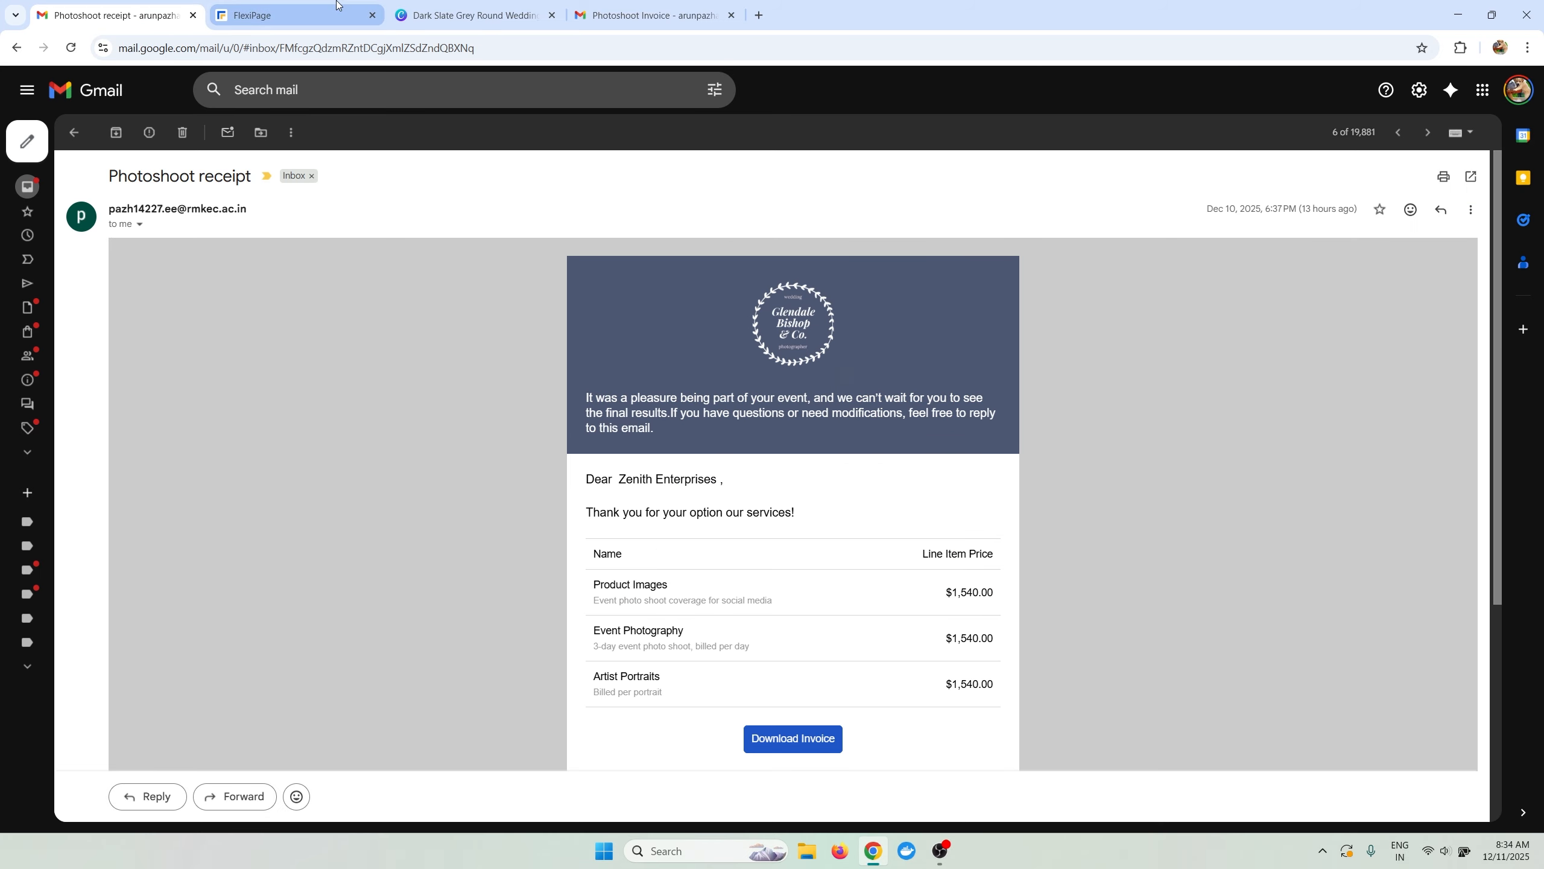
{"action": "left_click", "coordinate": [356, 24]}
{"action": "left_click", "coordinate": [457, 488]}
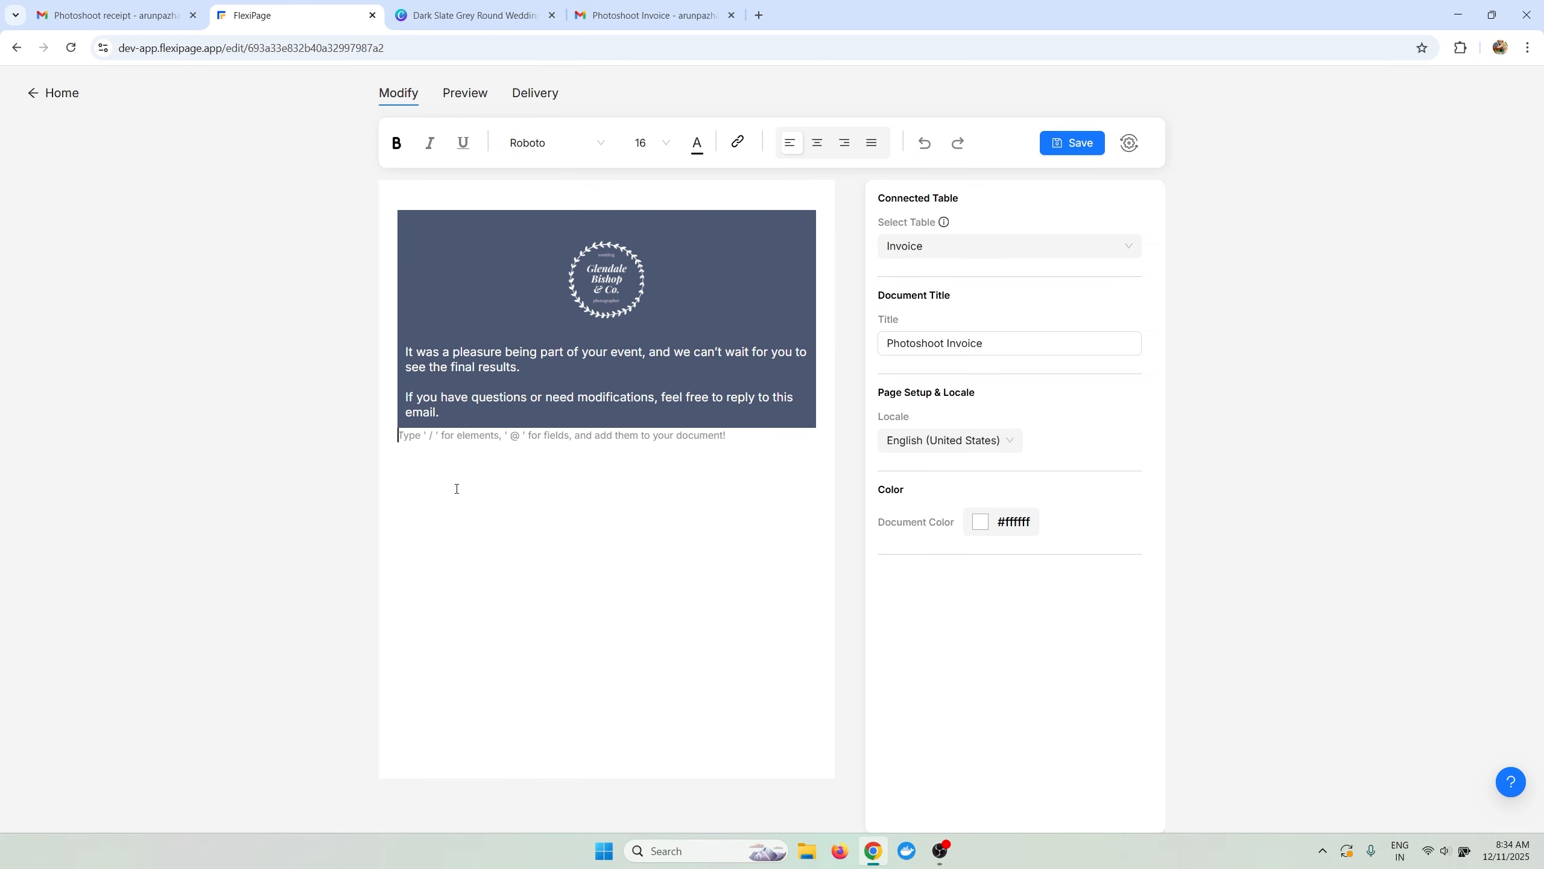
Add a 'Dear' greeting with the Customer Name field and a comma below the header.
{"action": "key", "text": "Return"}
{"action": "type", "text": "Dear"}
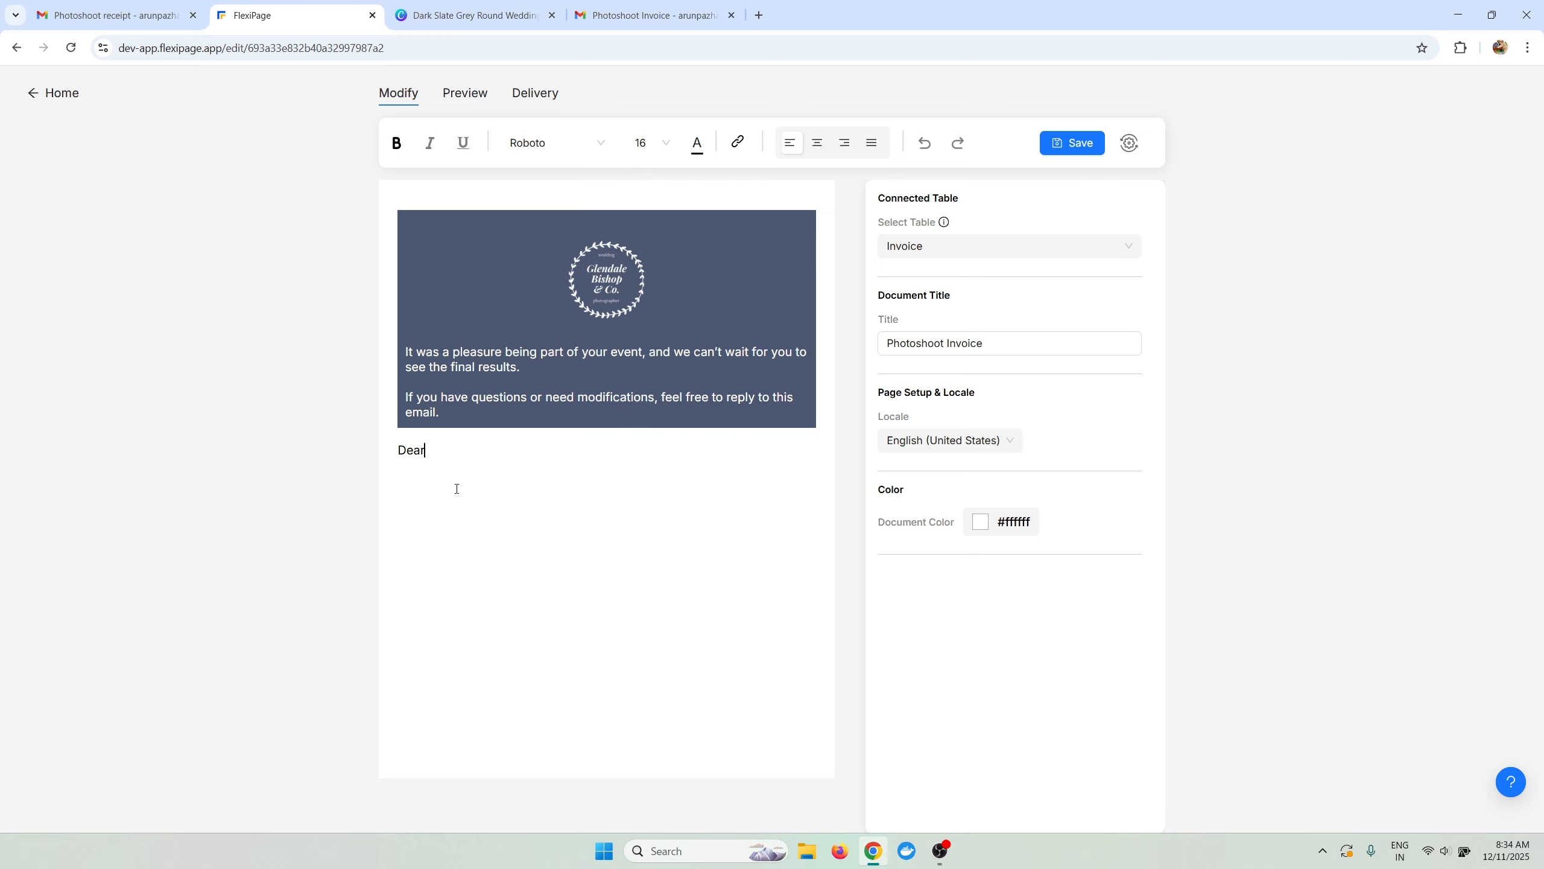
{"action": "type", "text": " @cus"}
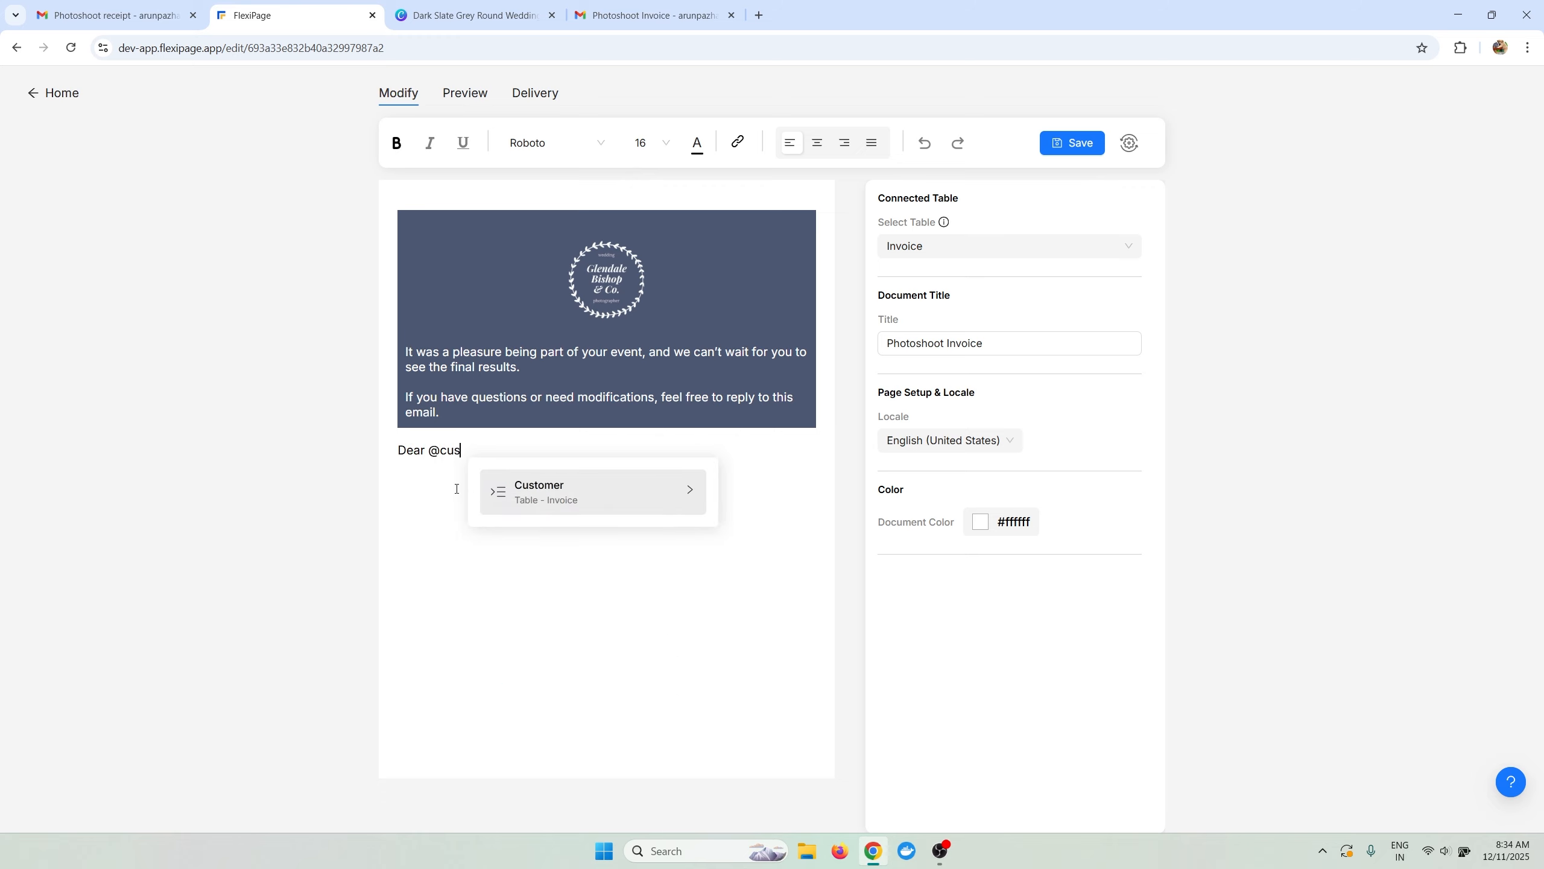
{"action": "key", "text": "Return"}
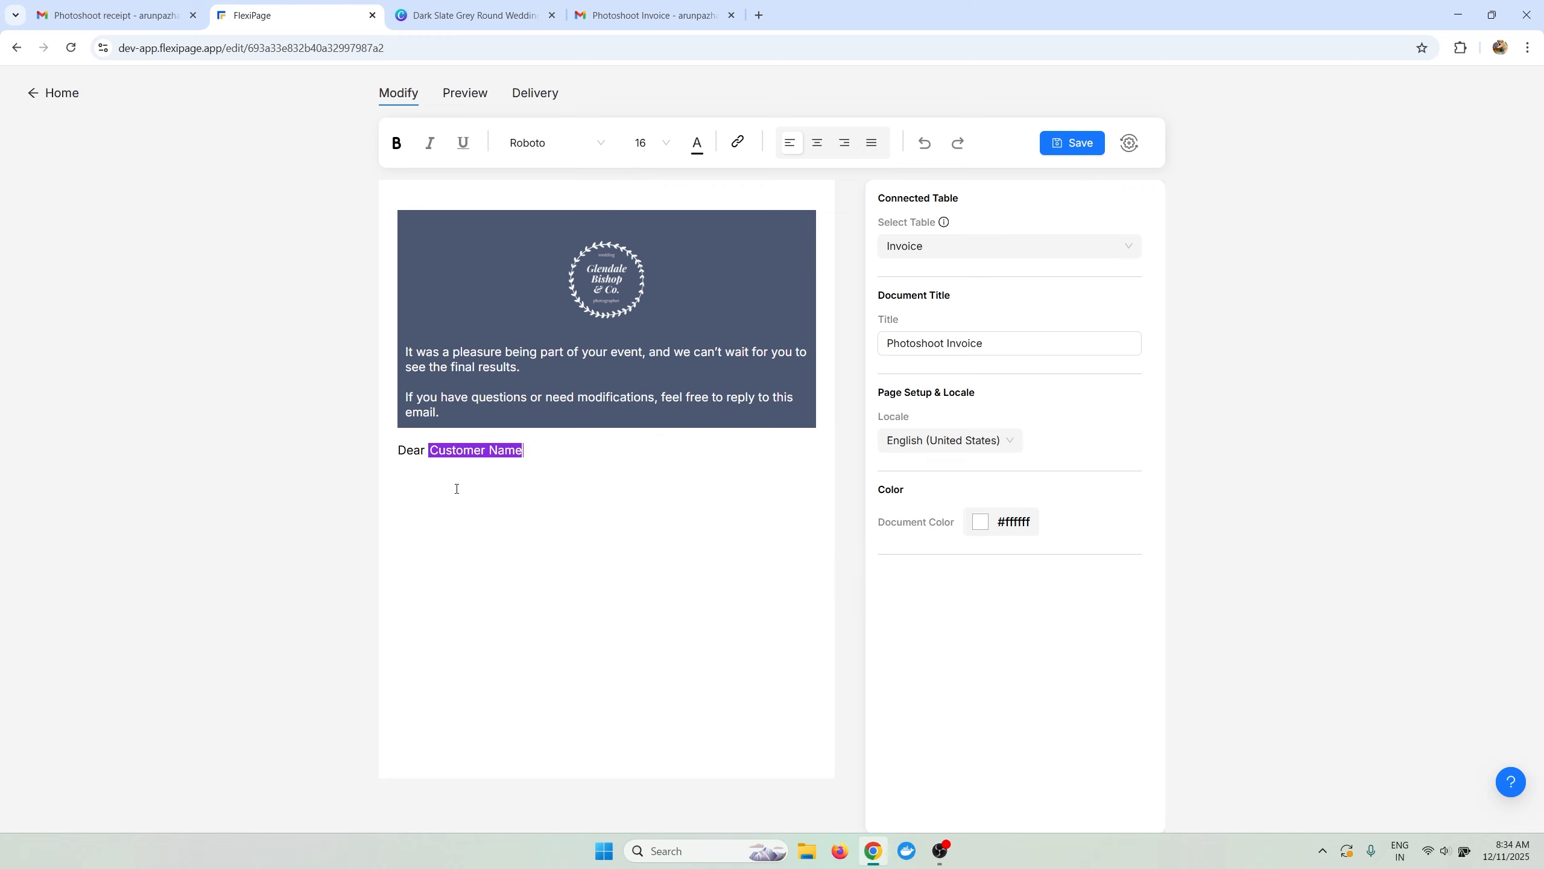
{"action": "type", "text": ","}
{"action": "key", "text": "Return"}
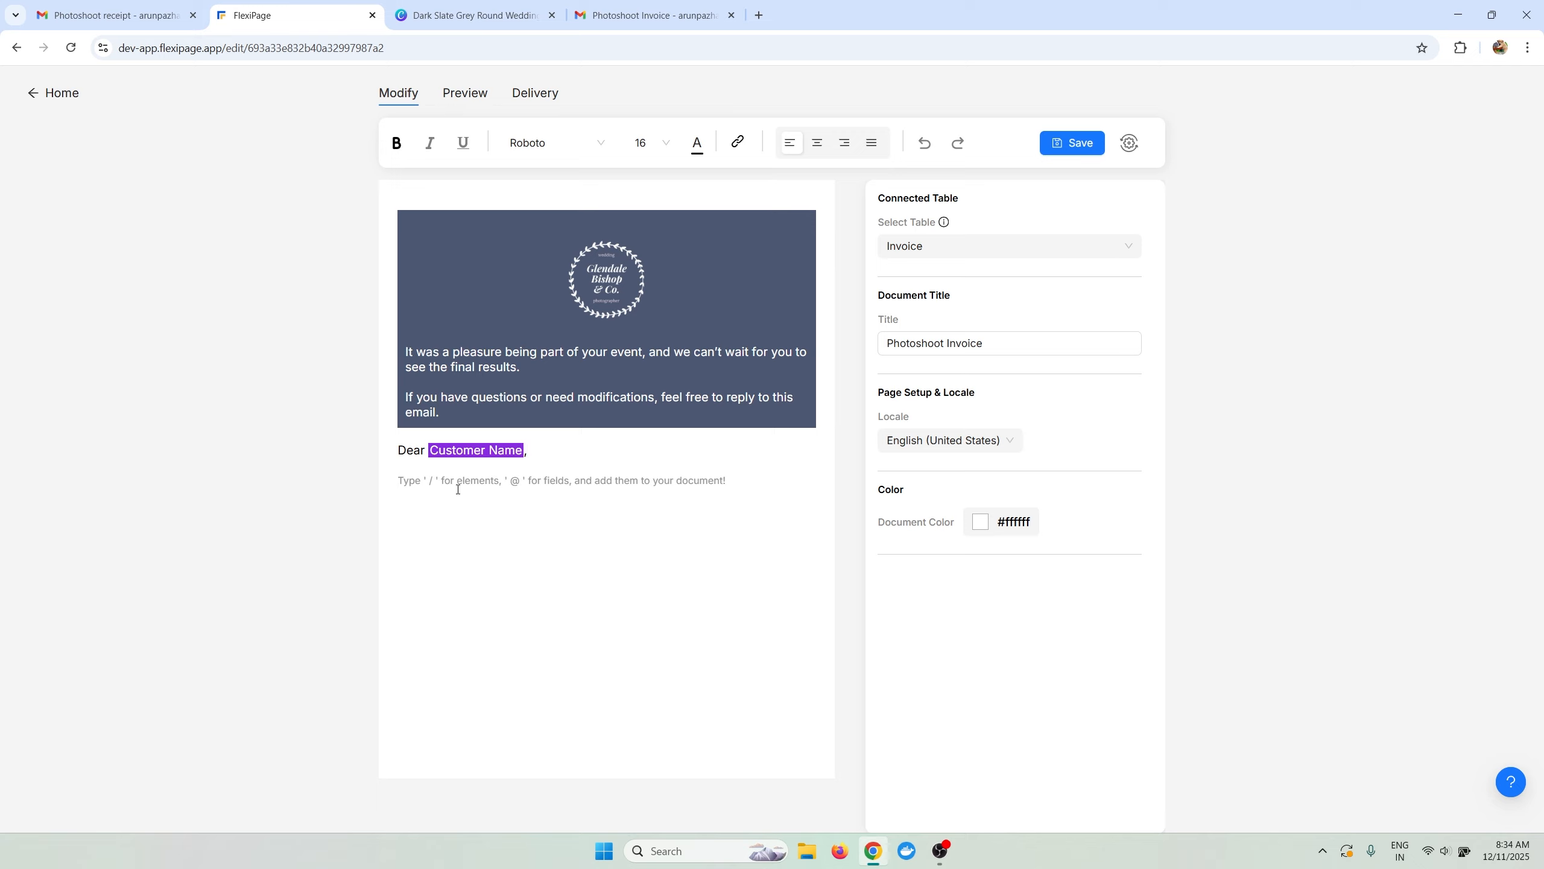
Add the line 'Thank you for your opting our services!' from the reference email.
{"action": "type", "text": "Than"}
{"action": "left_click", "coordinate": [91, 19]}
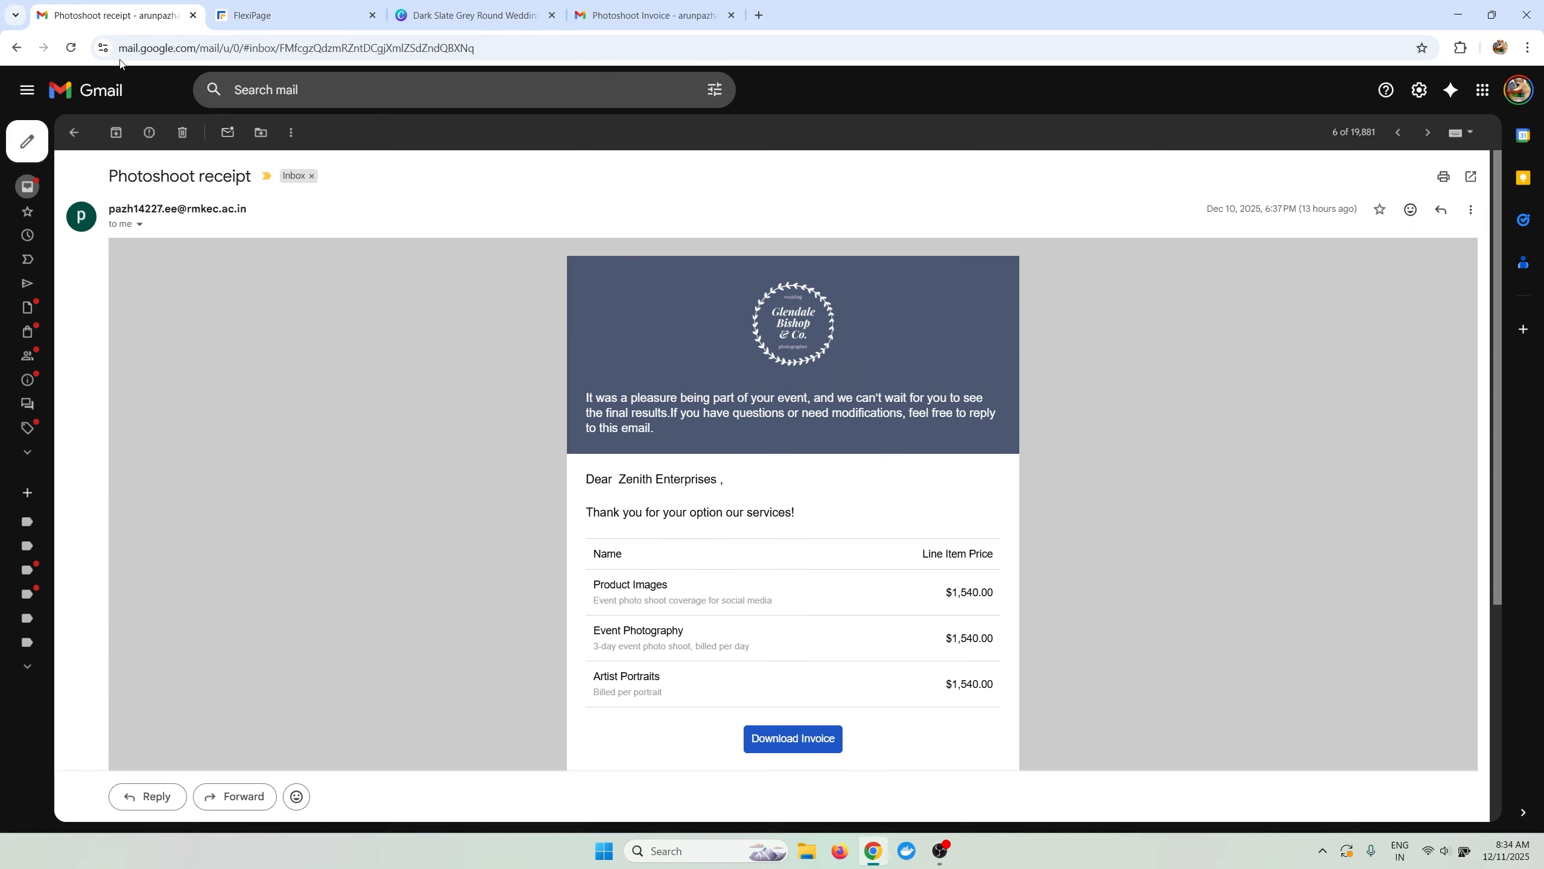
{"action": "left_click_drag", "start_coordinate": [588, 511], "coordinate": [796, 514]}
{"action": "key", "text": "ctrl+c"}
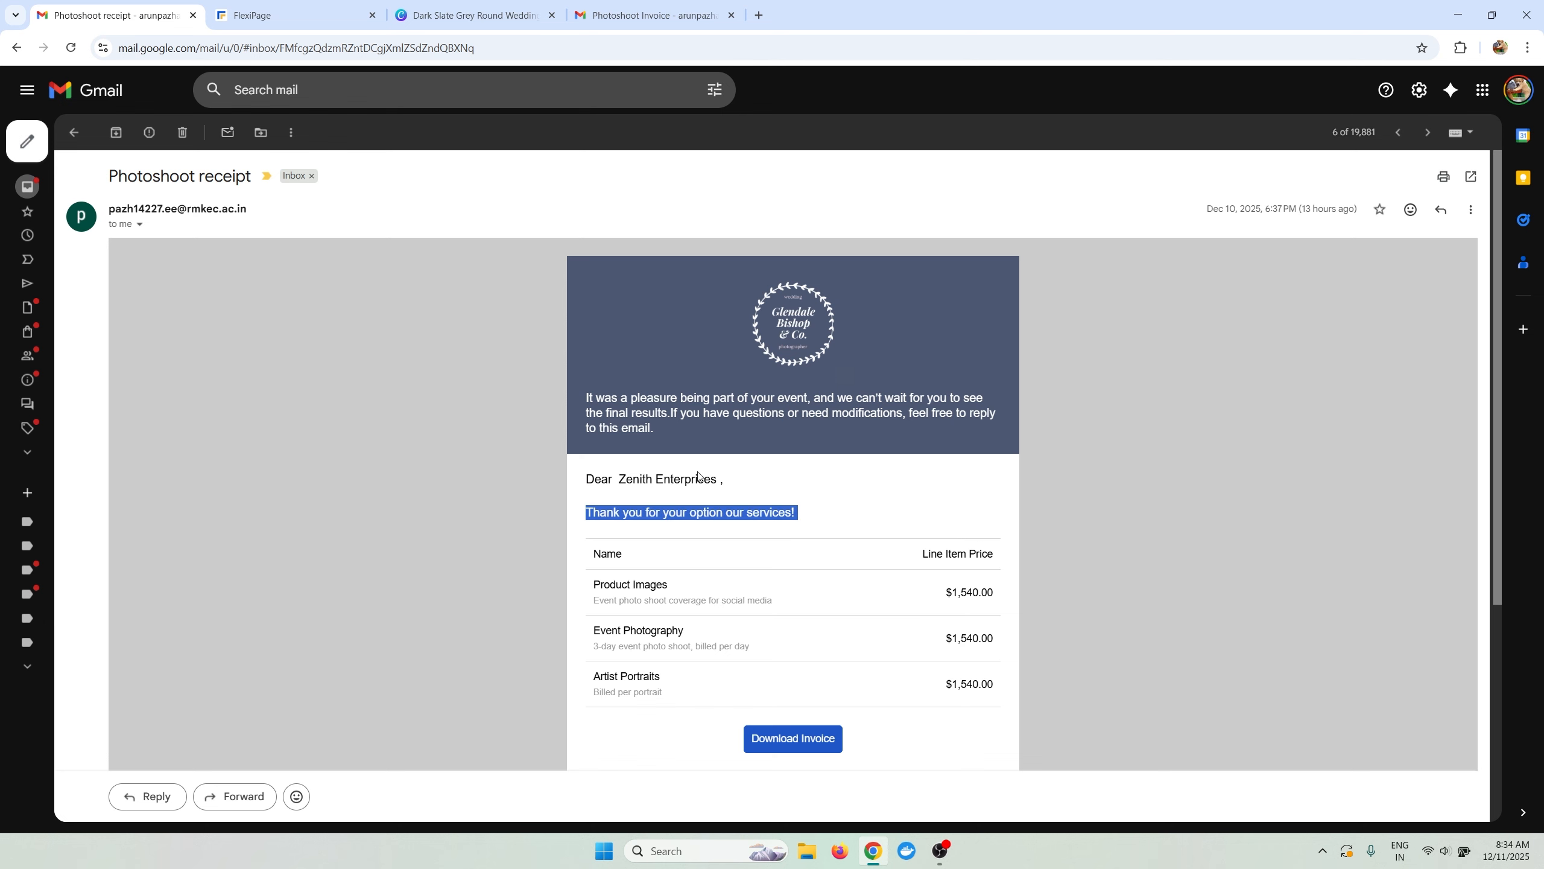
{"action": "left_click", "coordinate": [267, 17]}
{"action": "double_click", "coordinate": [414, 479]}
{"action": "key", "text": "ctrl+v"}
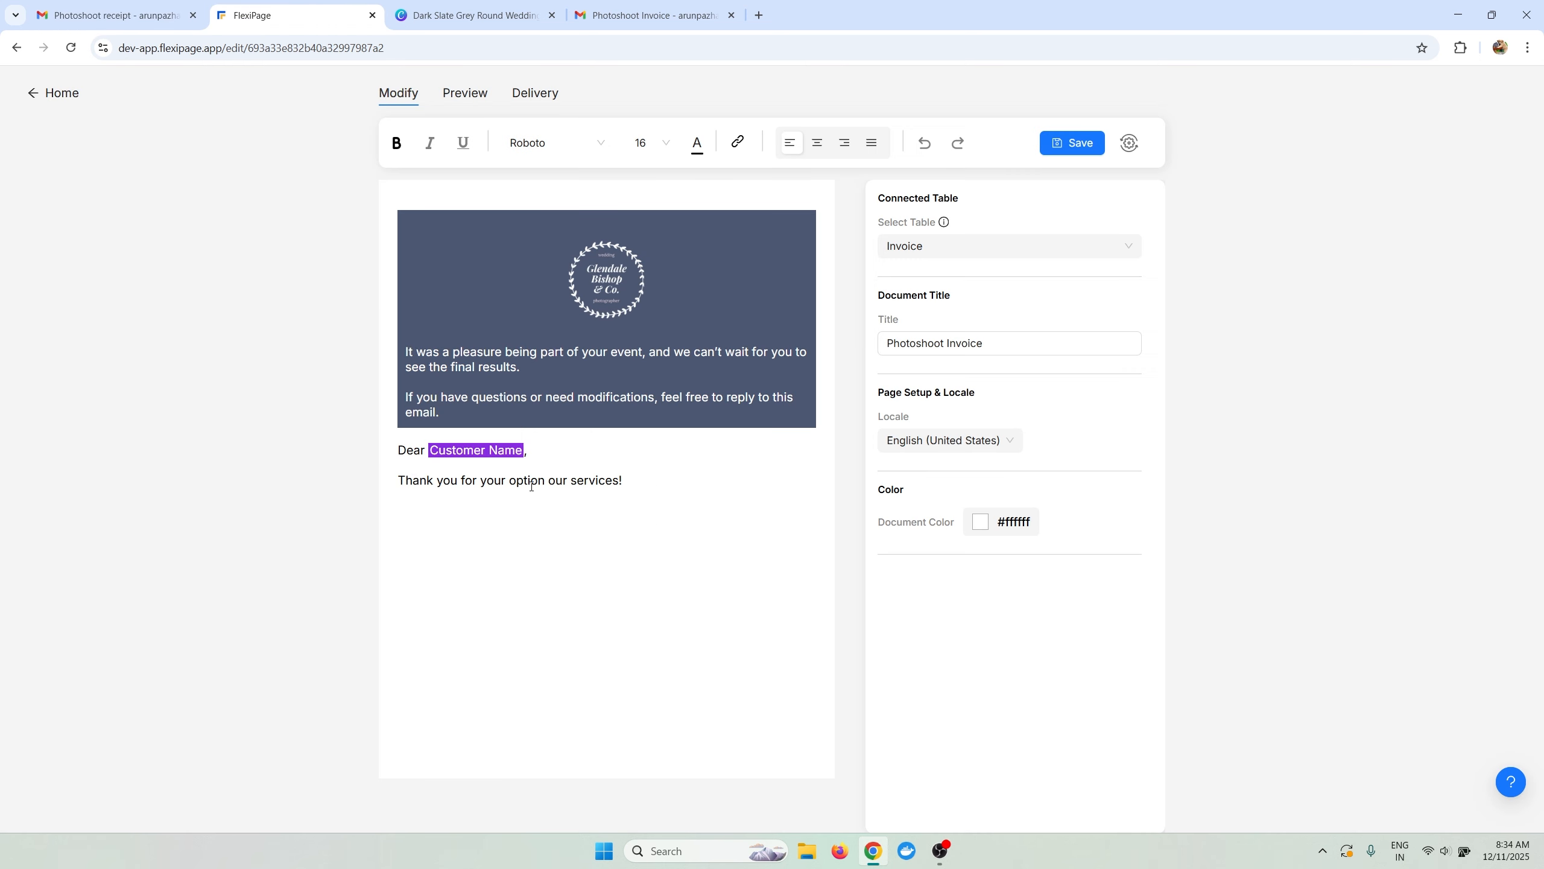
{"action": "left_click", "coordinate": [539, 480]}
{"action": "key", "text": "BackSpace"}
{"action": "type", "text": "g"}
Set the greeting, Customer Name field and thank-you line to Arial 14.
{"action": "left_click_drag", "start_coordinate": [634, 487], "coordinate": [376, 459]}
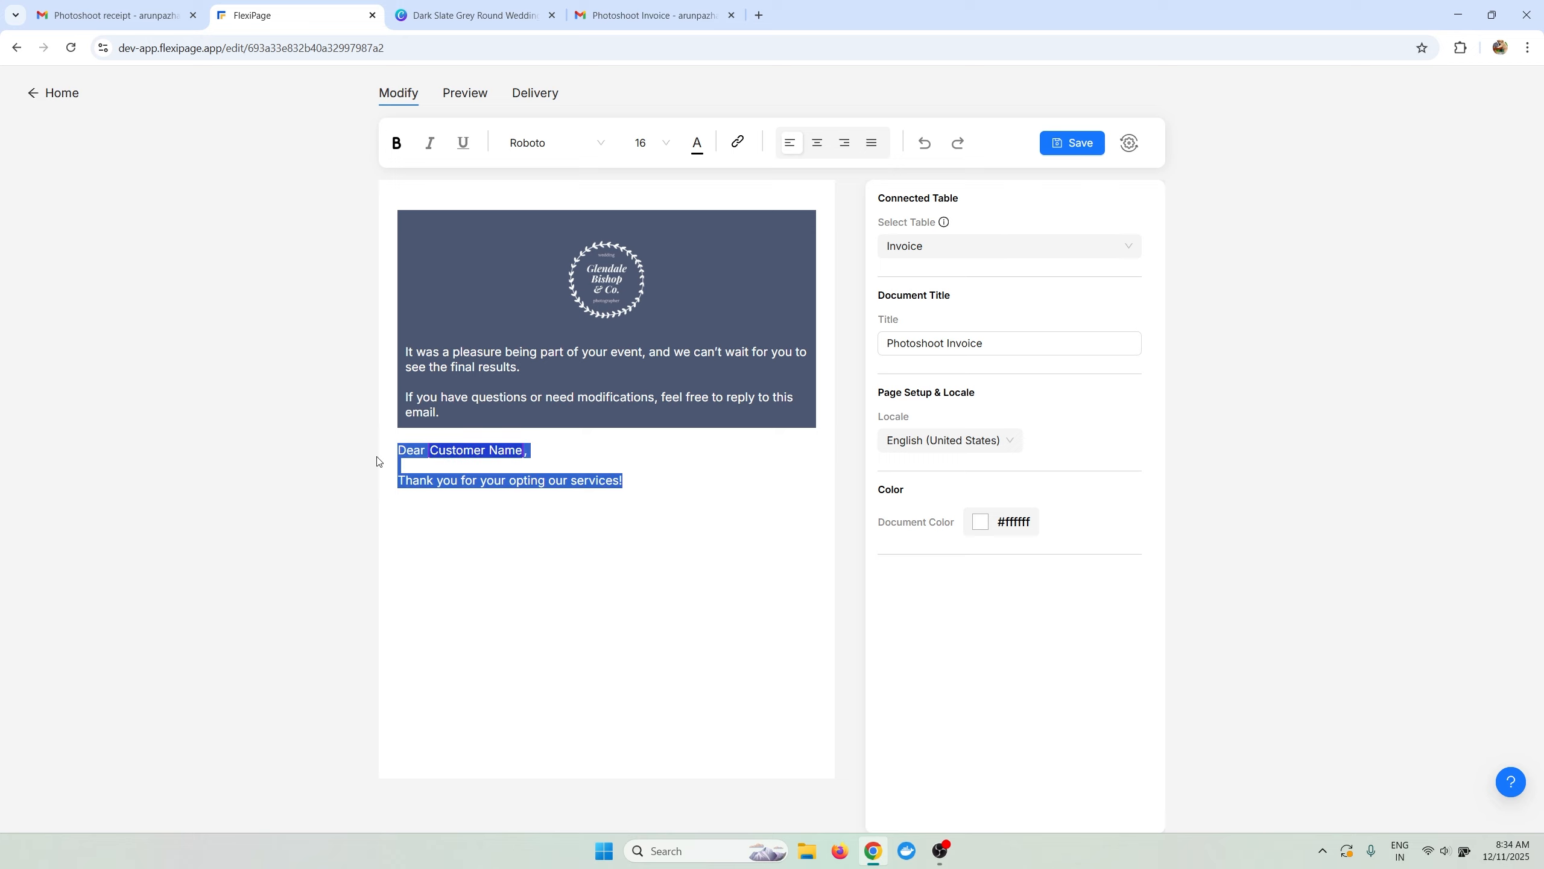
{"action": "left_click", "coordinate": [586, 155]}
{"action": "left_click", "coordinate": [568, 178]}
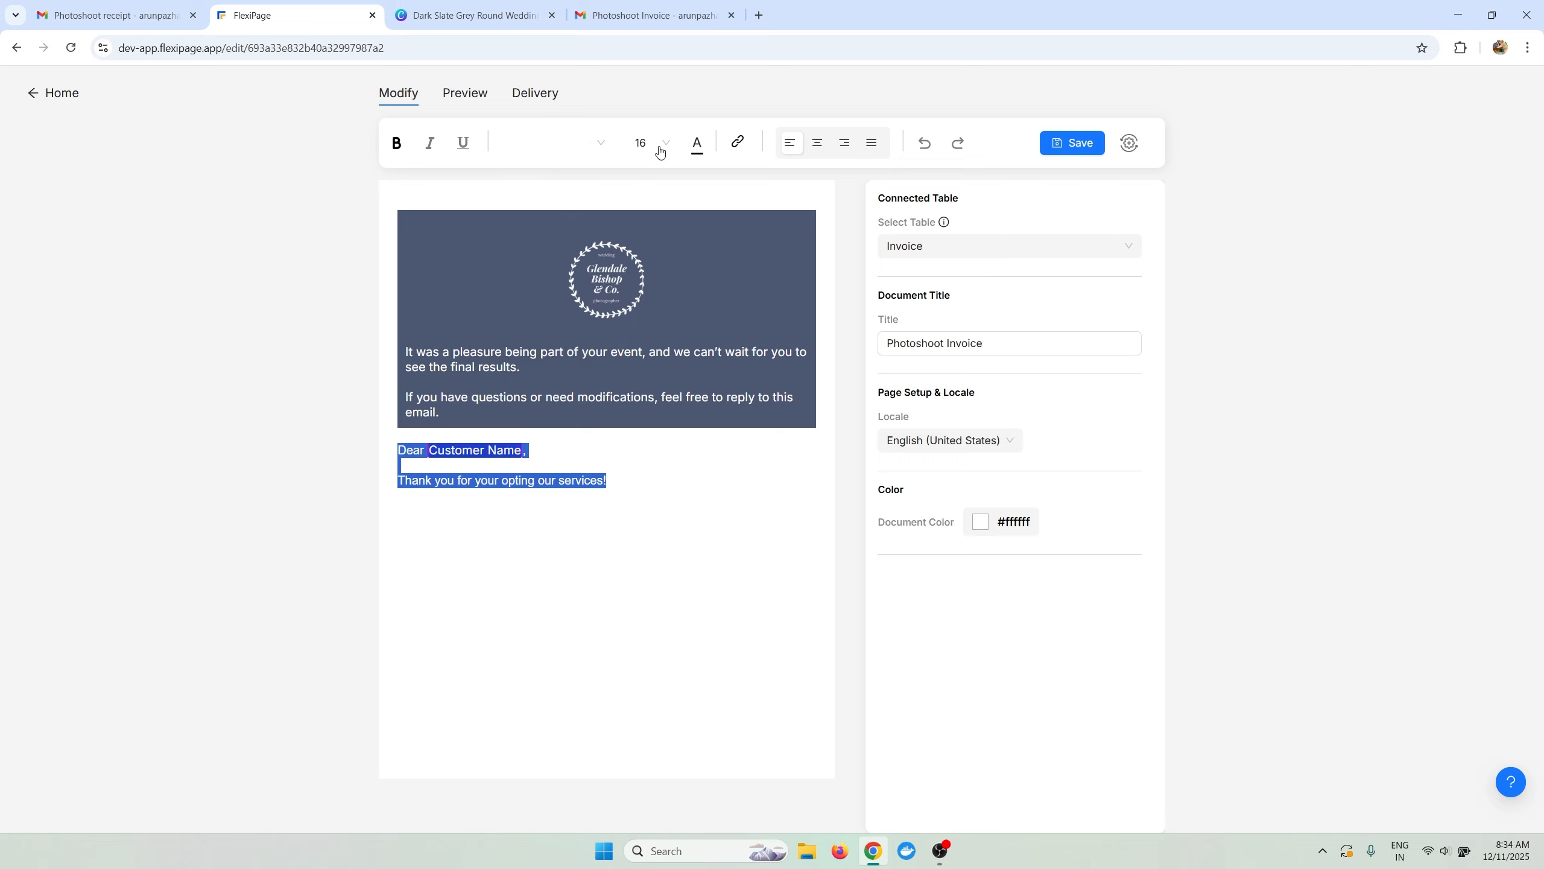
{"action": "left_click", "coordinate": [660, 146]}
{"action": "left_click", "coordinate": [638, 198]}
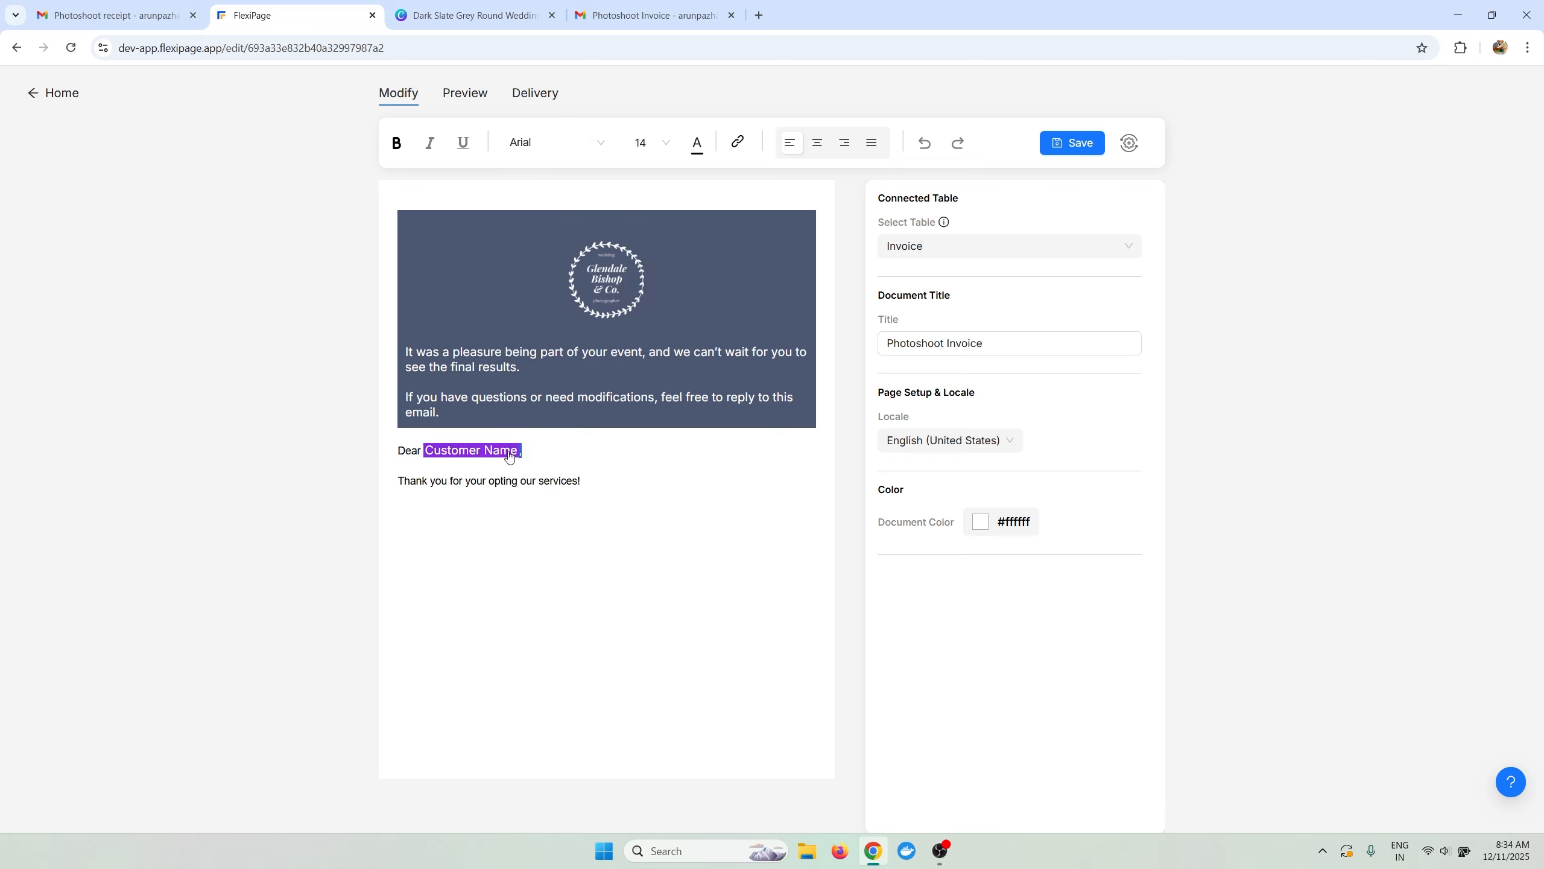
{"action": "left_click_drag", "start_coordinate": [523, 452], "coordinate": [430, 454]}
{"action": "left_click", "coordinate": [552, 153]}
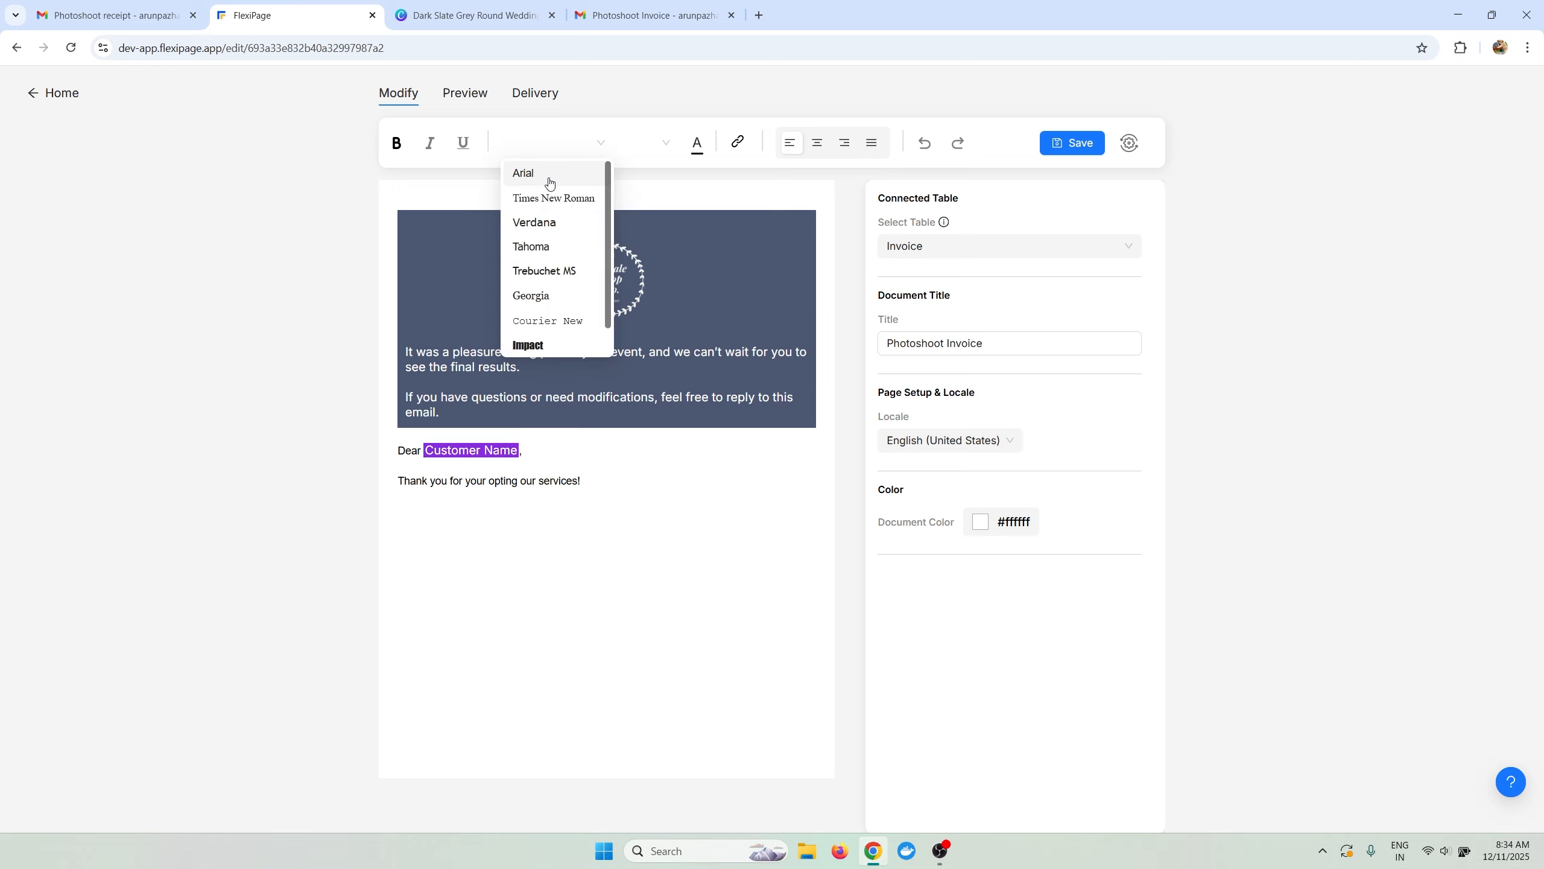
{"action": "left_click", "coordinate": [551, 176]}
{"action": "left_click", "coordinate": [639, 150]}
{"action": "left_click", "coordinate": [641, 198]}
{"action": "left_click", "coordinate": [663, 466]}
{"action": "left_click", "coordinate": [662, 499]}
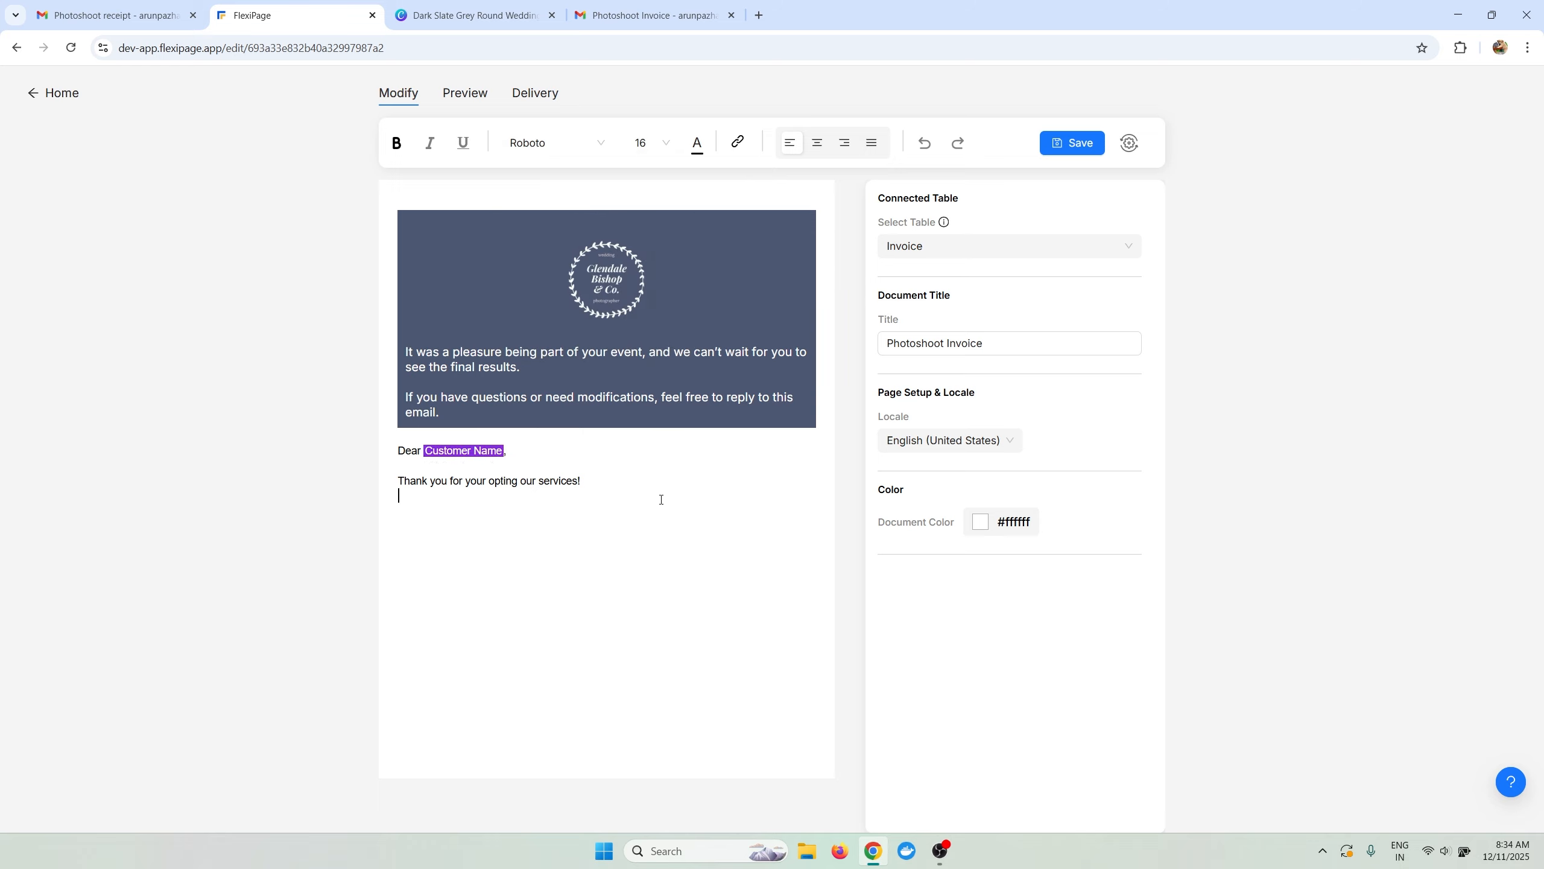
Save the template.
{"action": "left_click", "coordinate": [1060, 153]}
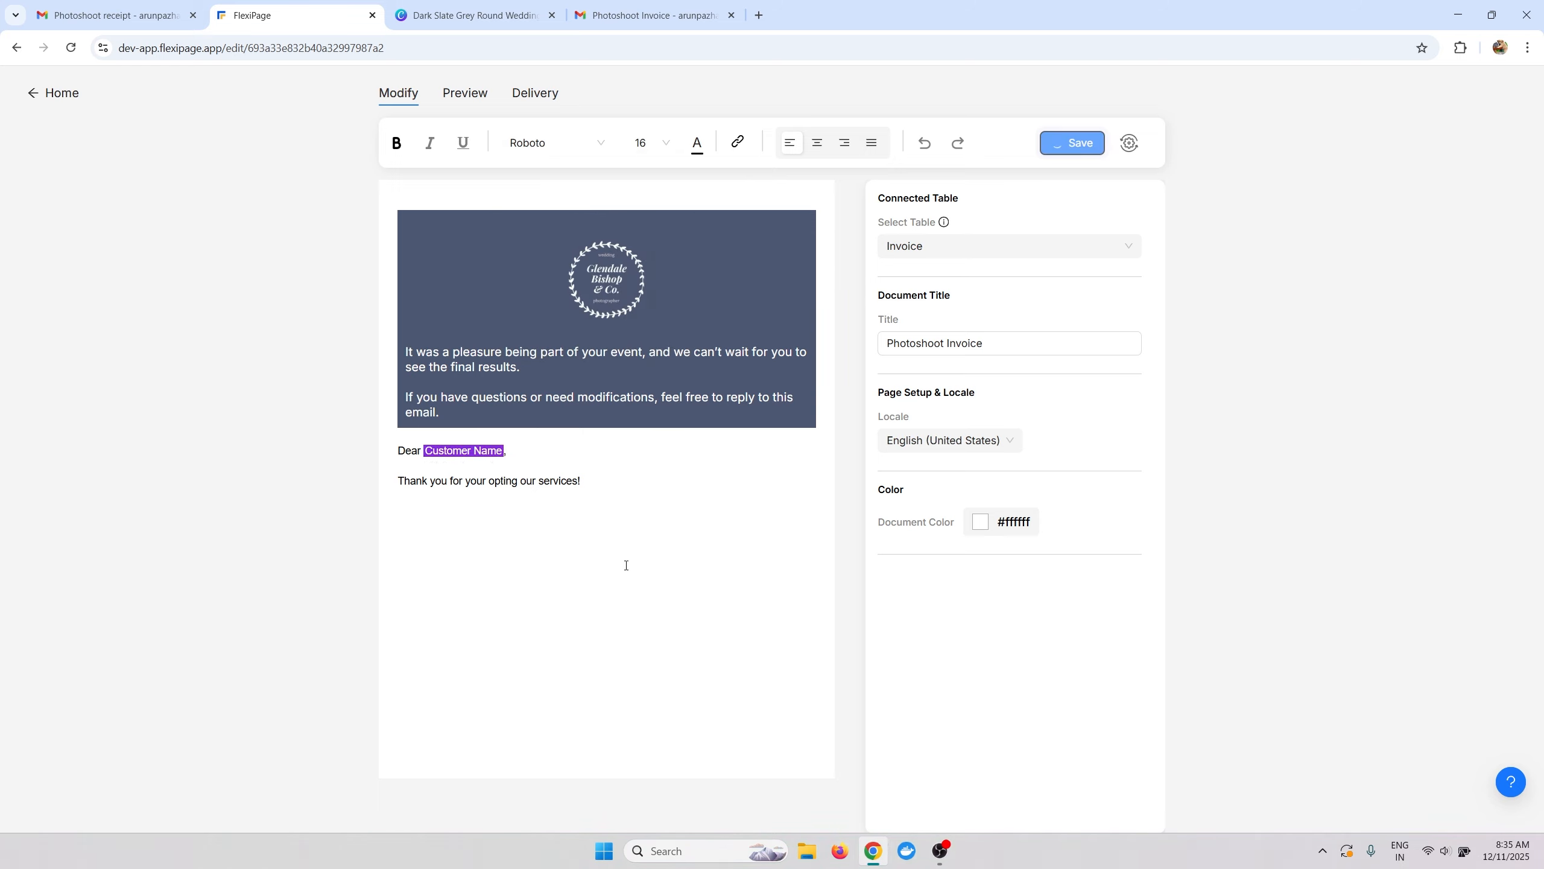
{"action": "left_click", "coordinate": [614, 539]}
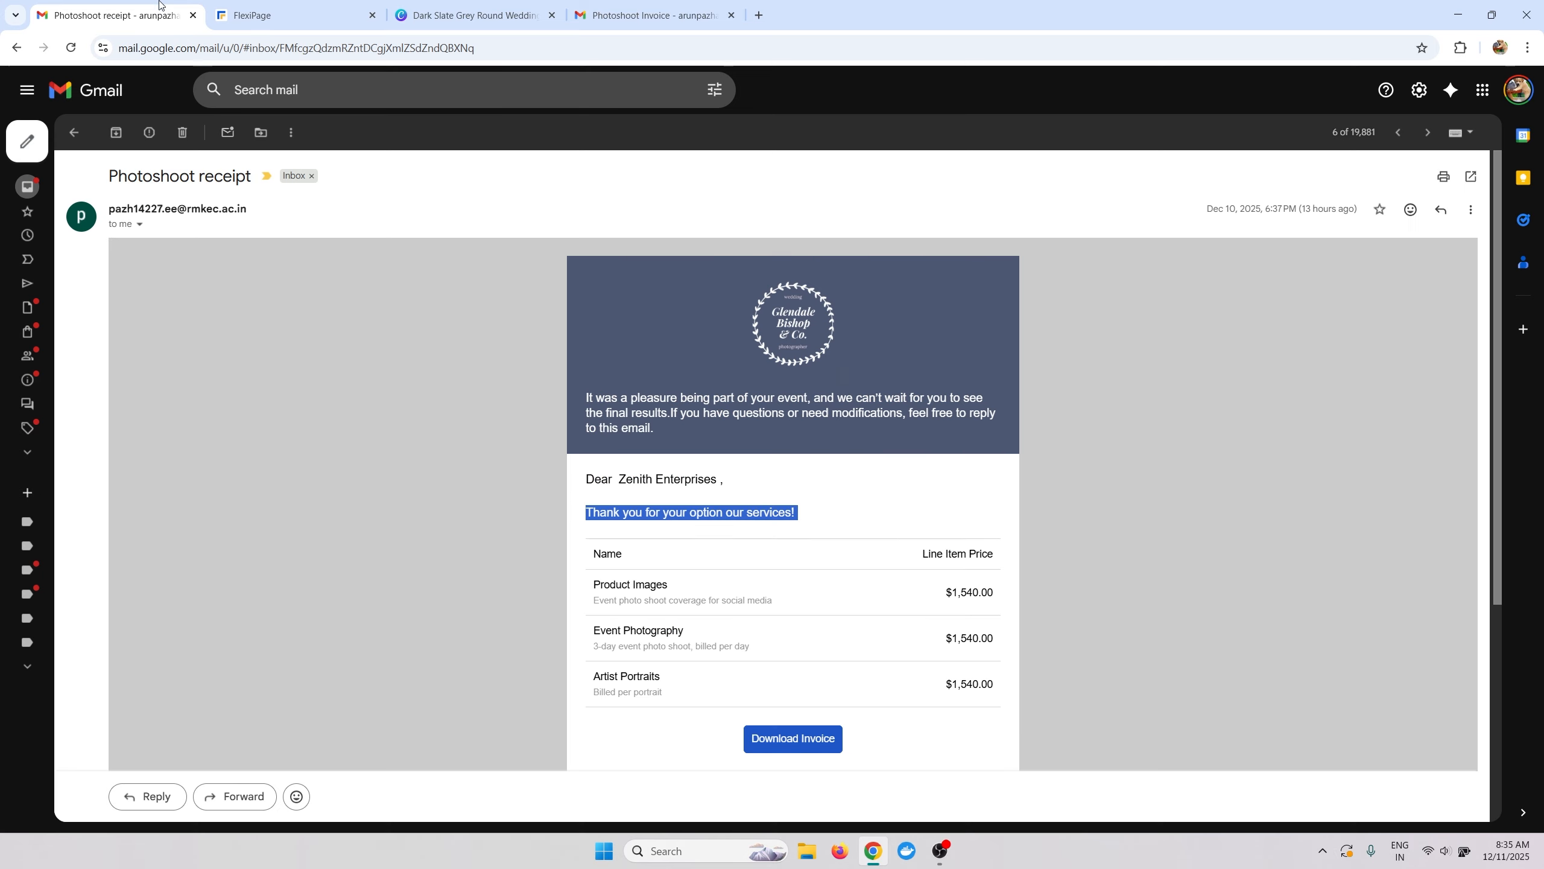
{"action": "left_click", "coordinate": [177, 12]}
Scroll the Photoshoot receipt email to its Billing and Shipping Address section.
{"action": "scroll", "coordinate": [831, 697], "scroll_direction": "down", "scroll_amount": 1}
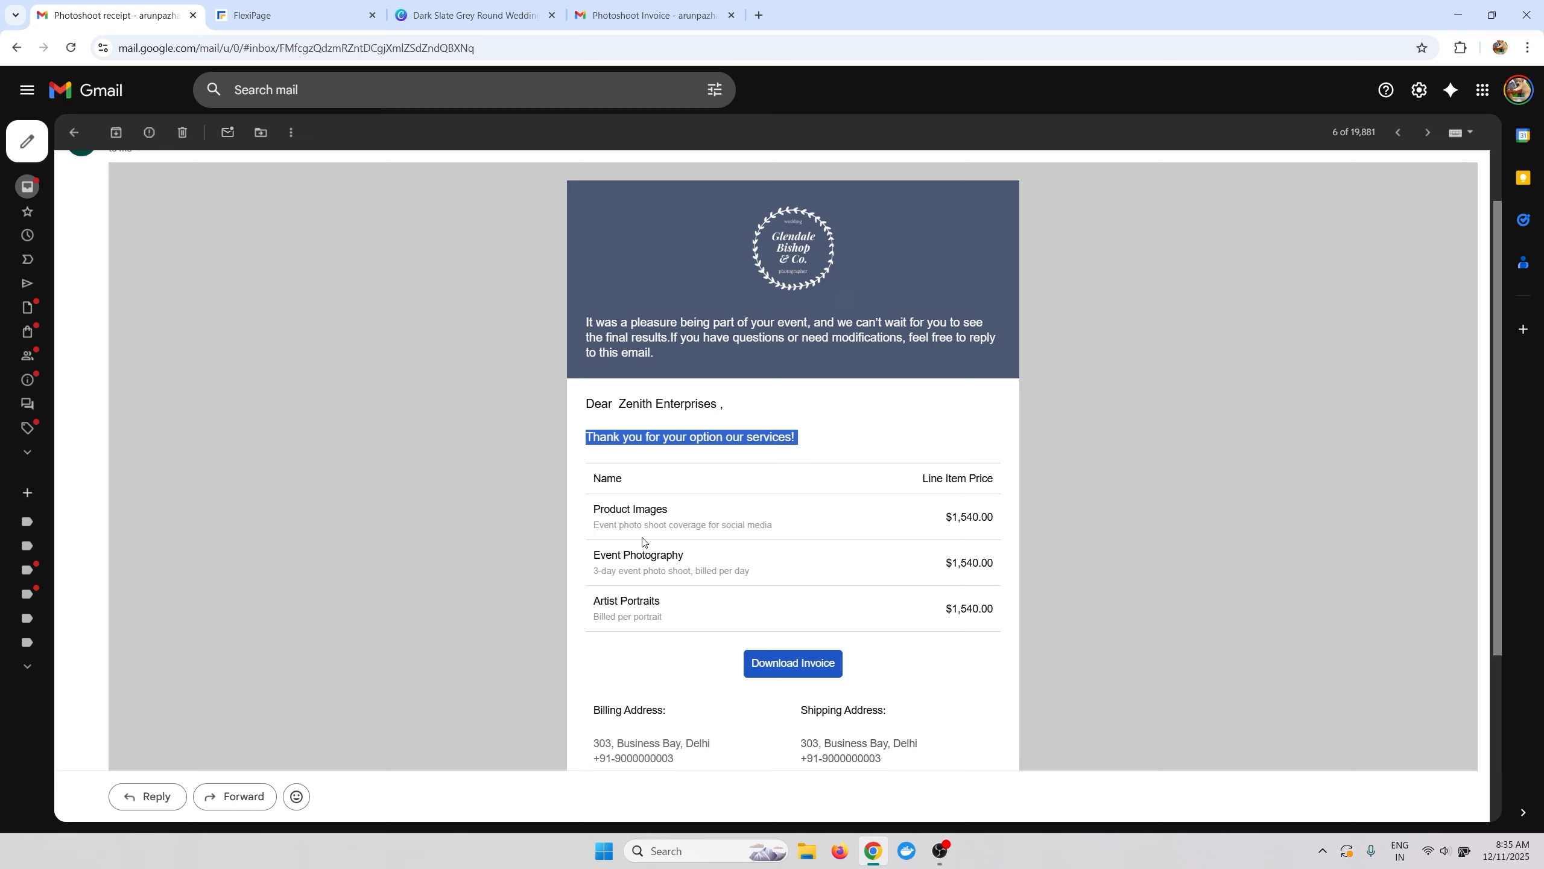
{"action": "left_click", "coordinate": [256, 15]}
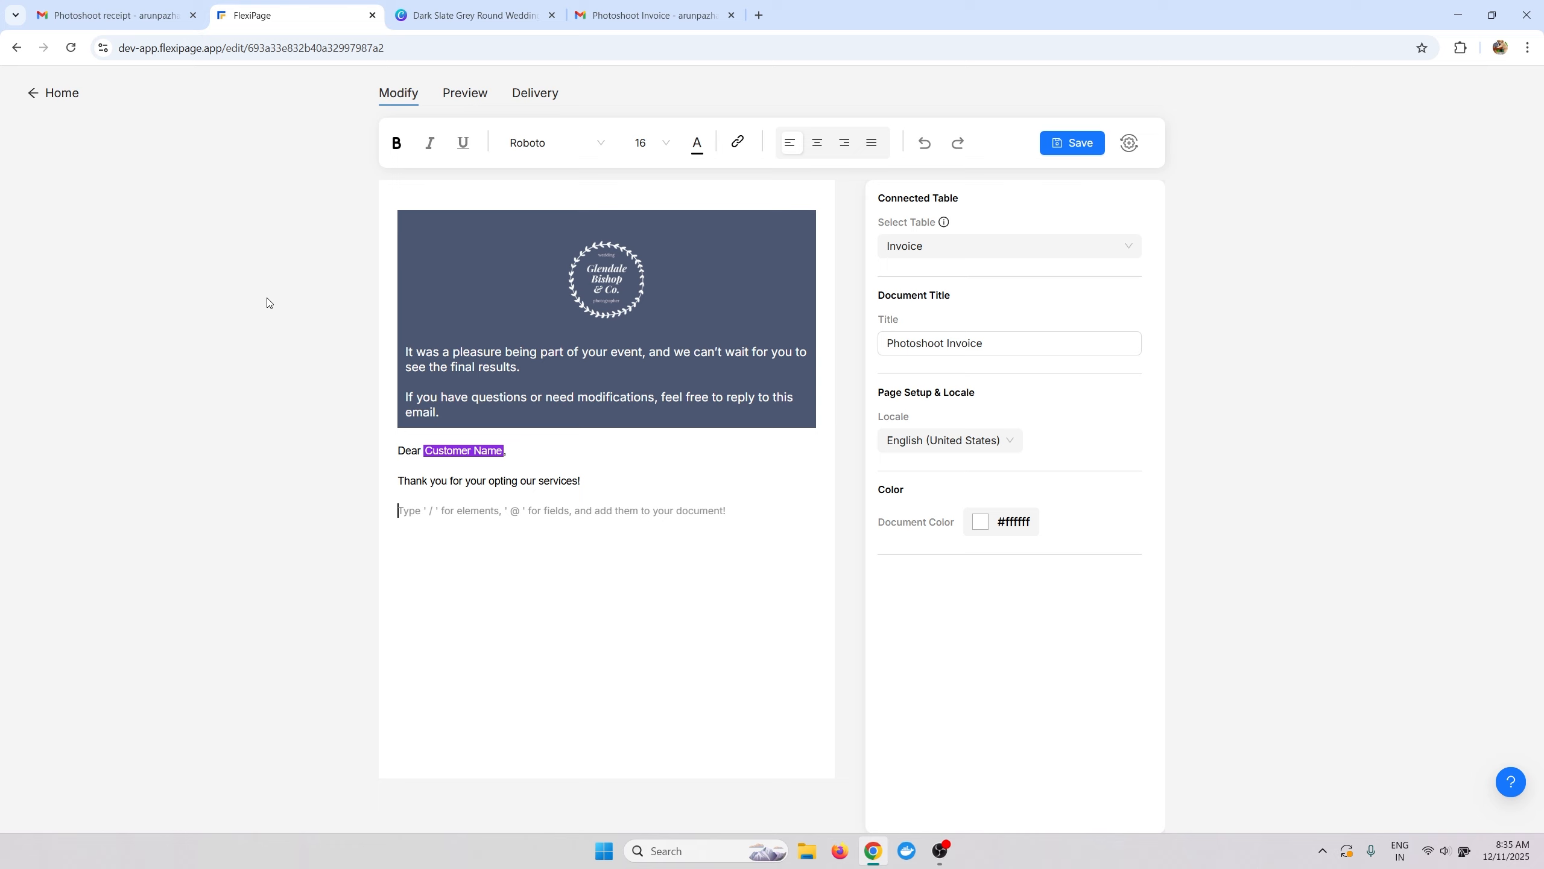
Insert a manual table with /table and delete one column, leaving two columns by two rows.
{"action": "type", "text": "/dyna"}
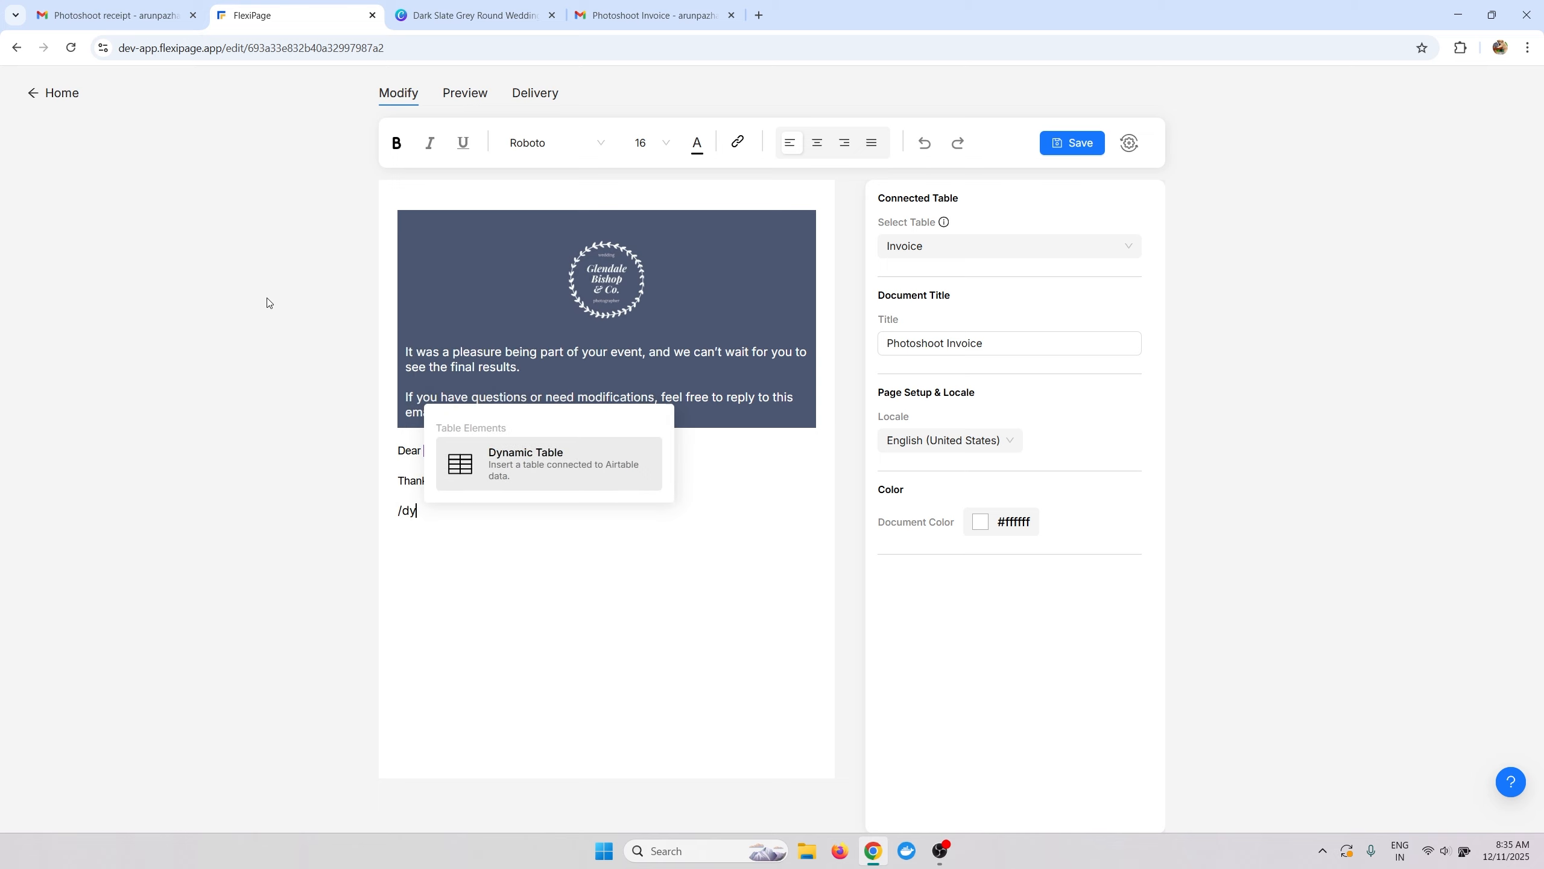
{"action": "key", "text": "BackSpace"}
{"action": "key", "text": "BackSpace"}
{"action": "key", "text": "BackSpace"}
{"action": "key", "text": "BackSpace"}
{"action": "type", "text": "tablwe"}
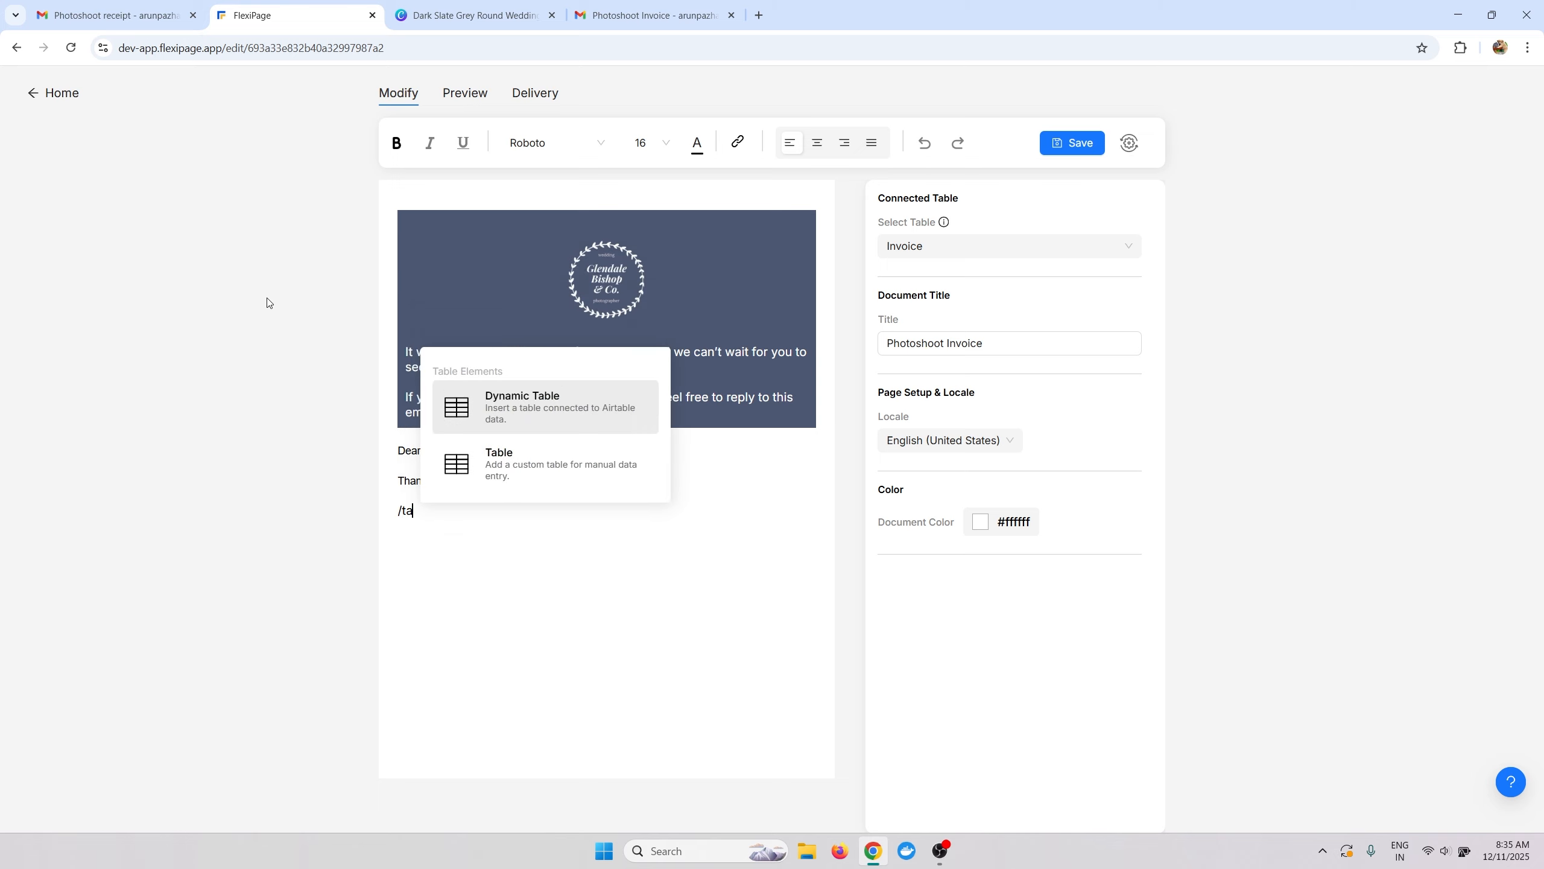
{"action": "key", "text": "BackSpace"}
{"action": "key", "text": "BackSpace"}
{"action": "key", "text": "Down"}
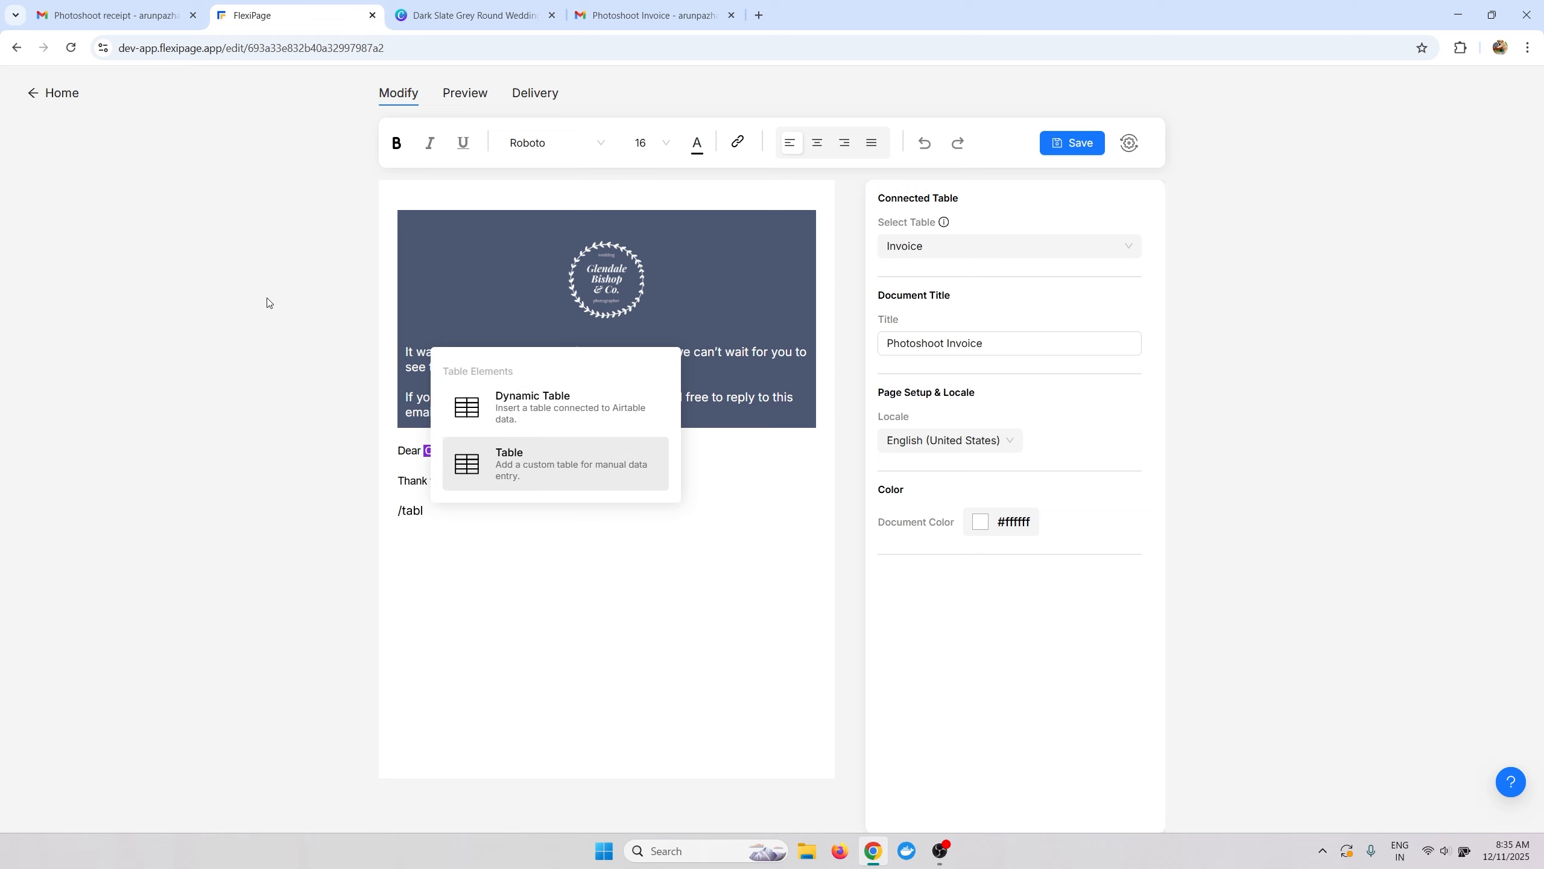
{"action": "key", "text": "Return"}
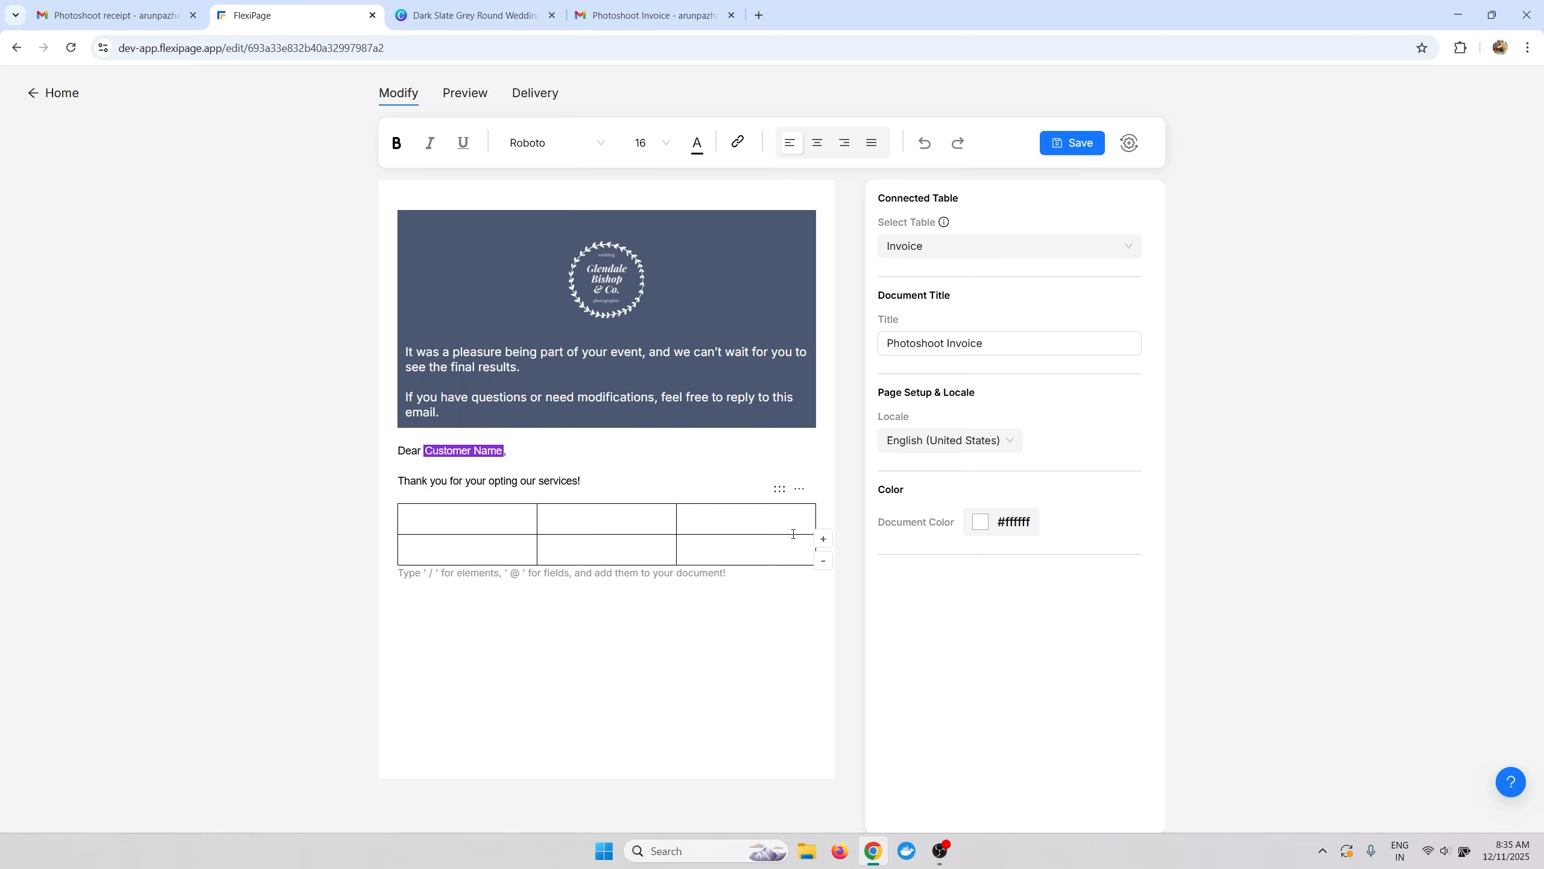
{"action": "left_click", "coordinate": [801, 490]}
{"action": "left_click", "coordinate": [851, 566]}
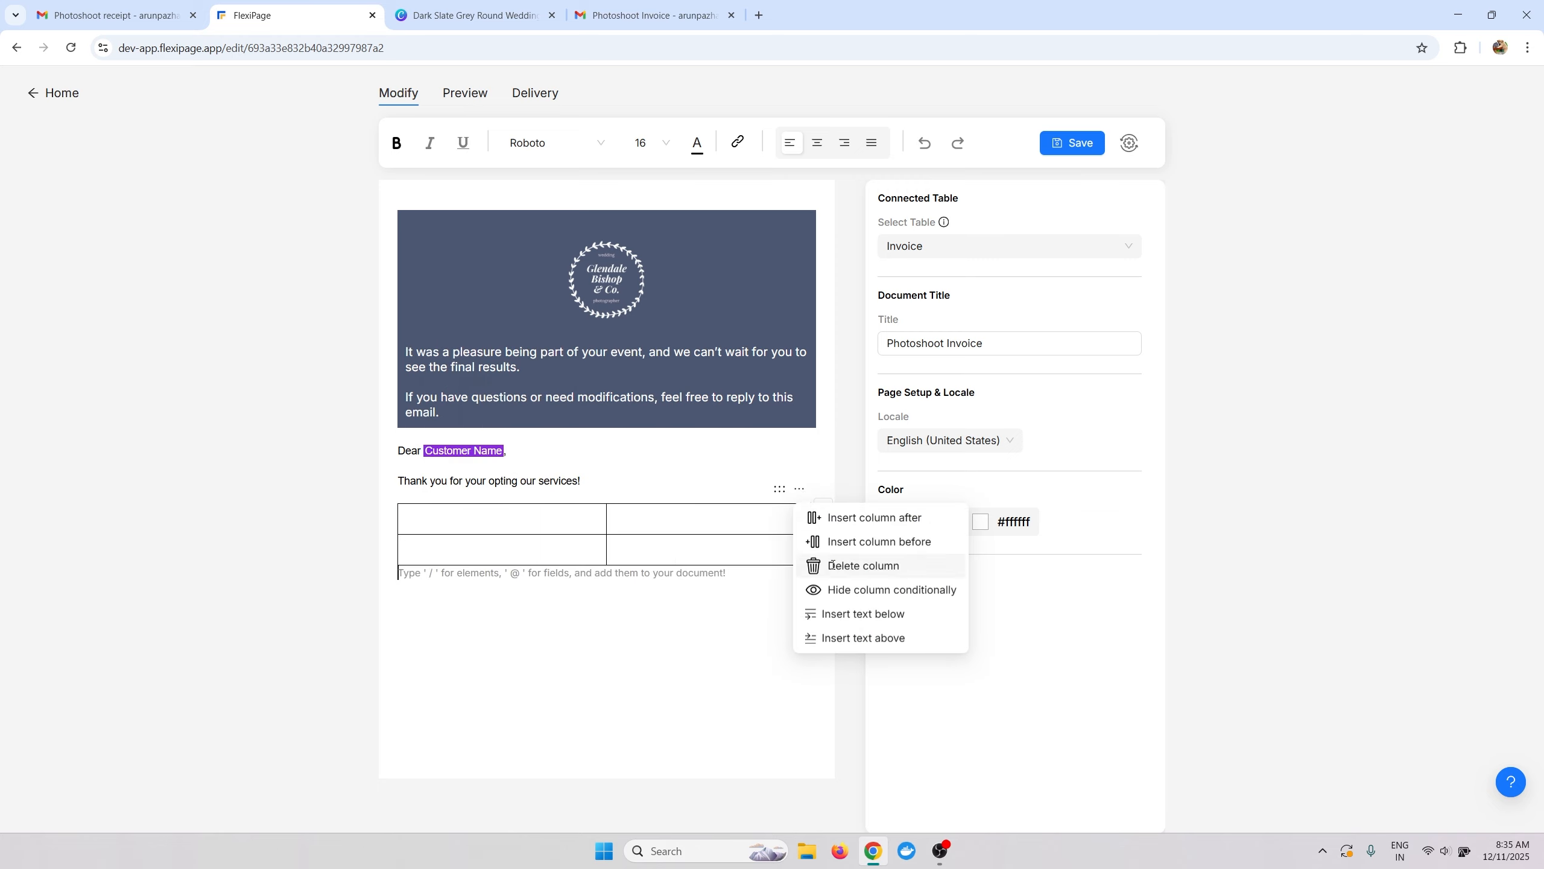
{"action": "left_click", "coordinate": [526, 510]}
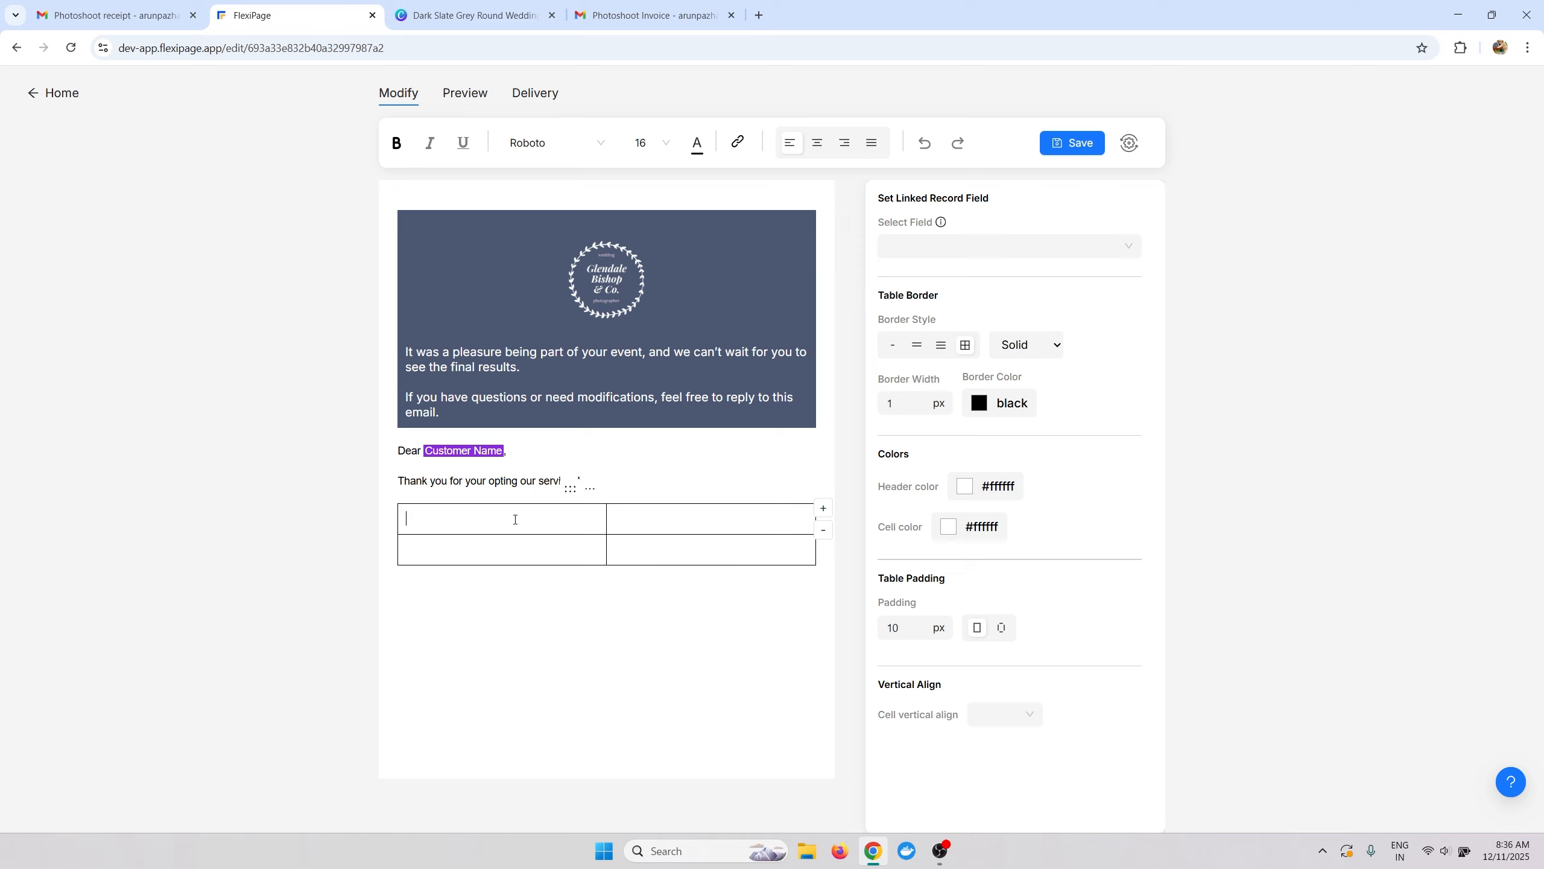
Enter 'Name' and a right-aligned 'Price' in the table's header cells.
{"action": "left_click", "coordinate": [943, 354]}
{"action": "left_click", "coordinate": [419, 527]}
{"action": "type", "text": "Name"}
{"action": "left_click", "coordinate": [629, 519]}
{"action": "left_click", "coordinate": [966, 347]}
{"action": "type", "text": "Price"}
{"action": "left_click", "coordinate": [843, 143]}
Set both 'Name' and 'Price' headers to Arial 14.
{"action": "double_click", "coordinate": [418, 518]}
{"action": "left_click", "coordinate": [535, 146]}
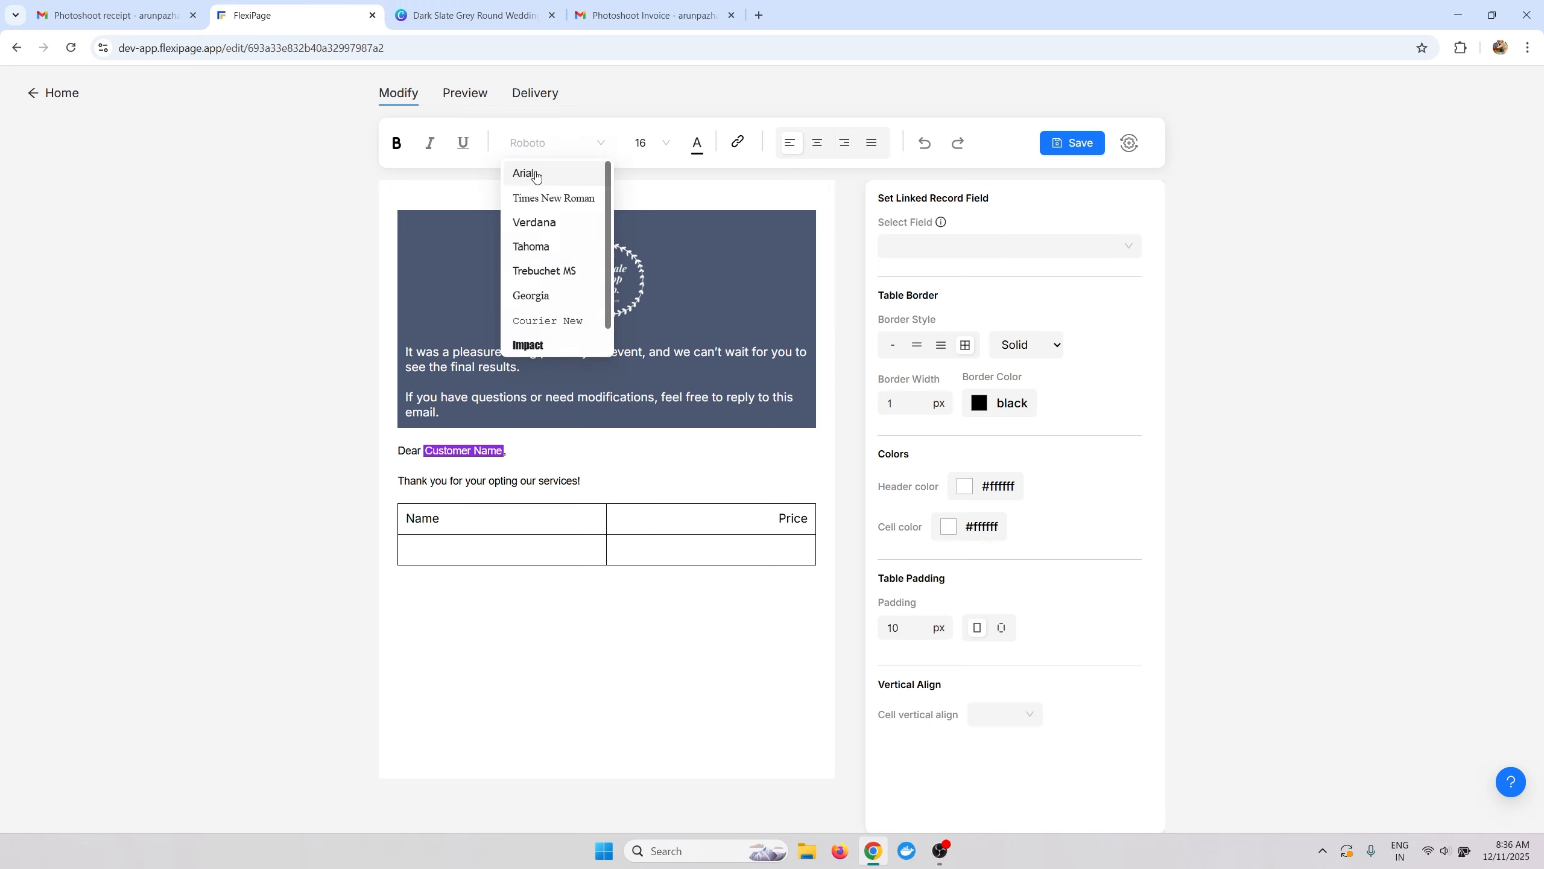
{"action": "left_click", "coordinate": [533, 172]}
{"action": "left_click", "coordinate": [653, 145]}
{"action": "left_click", "coordinate": [642, 200]}
{"action": "double_click", "coordinate": [786, 518]}
{"action": "left_click", "coordinate": [574, 146]}
{"action": "left_click", "coordinate": [528, 171]}
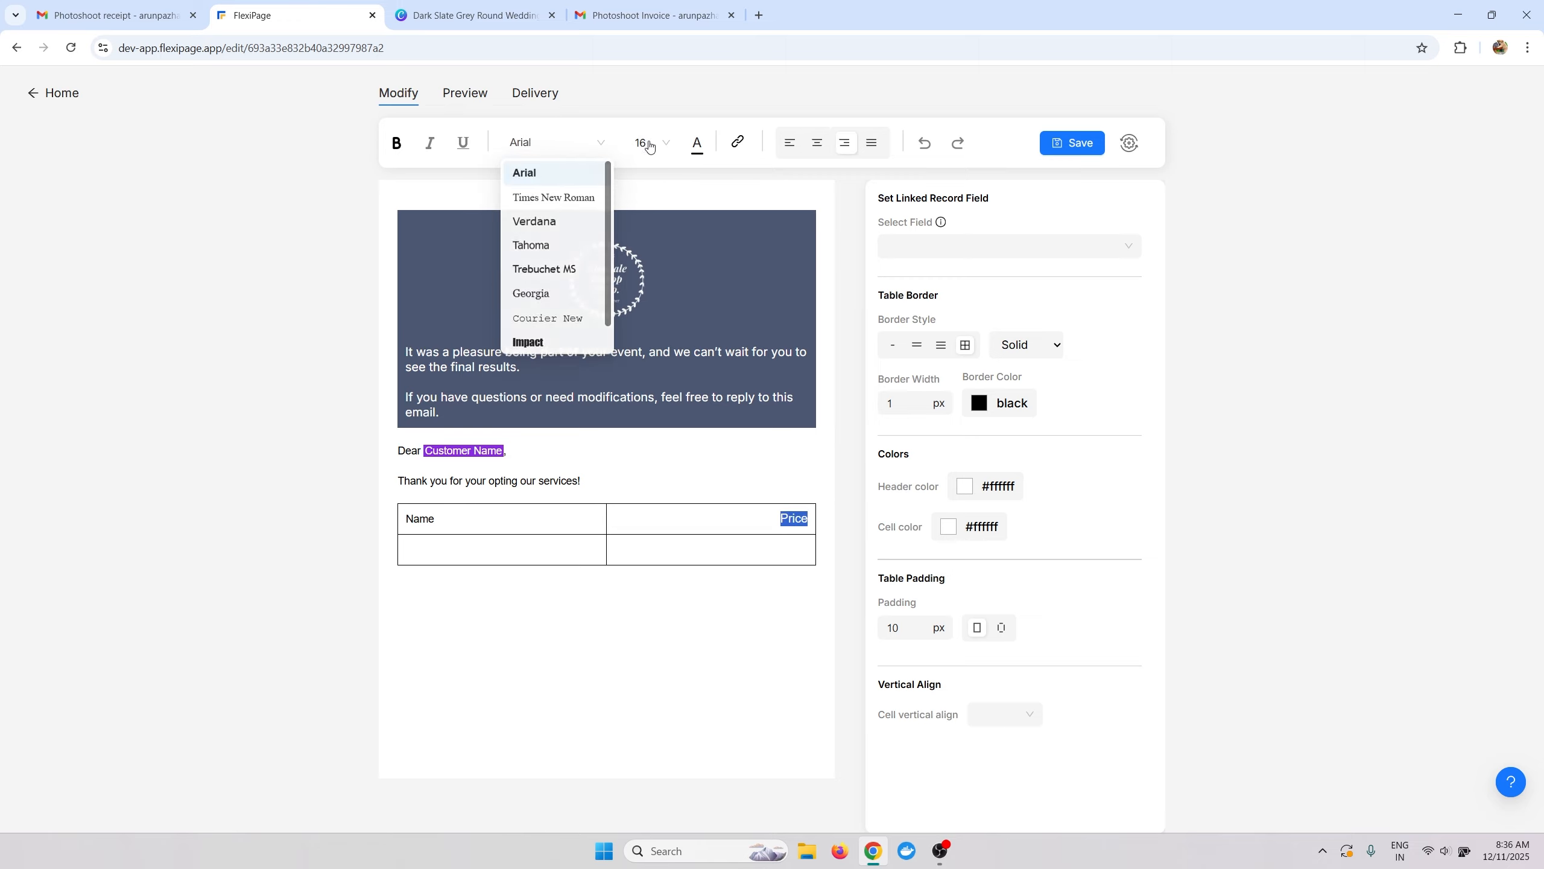
{"action": "left_click", "coordinate": [653, 143]}
{"action": "left_click", "coordinate": [643, 197]}
{"action": "left_click", "coordinate": [404, 549]}
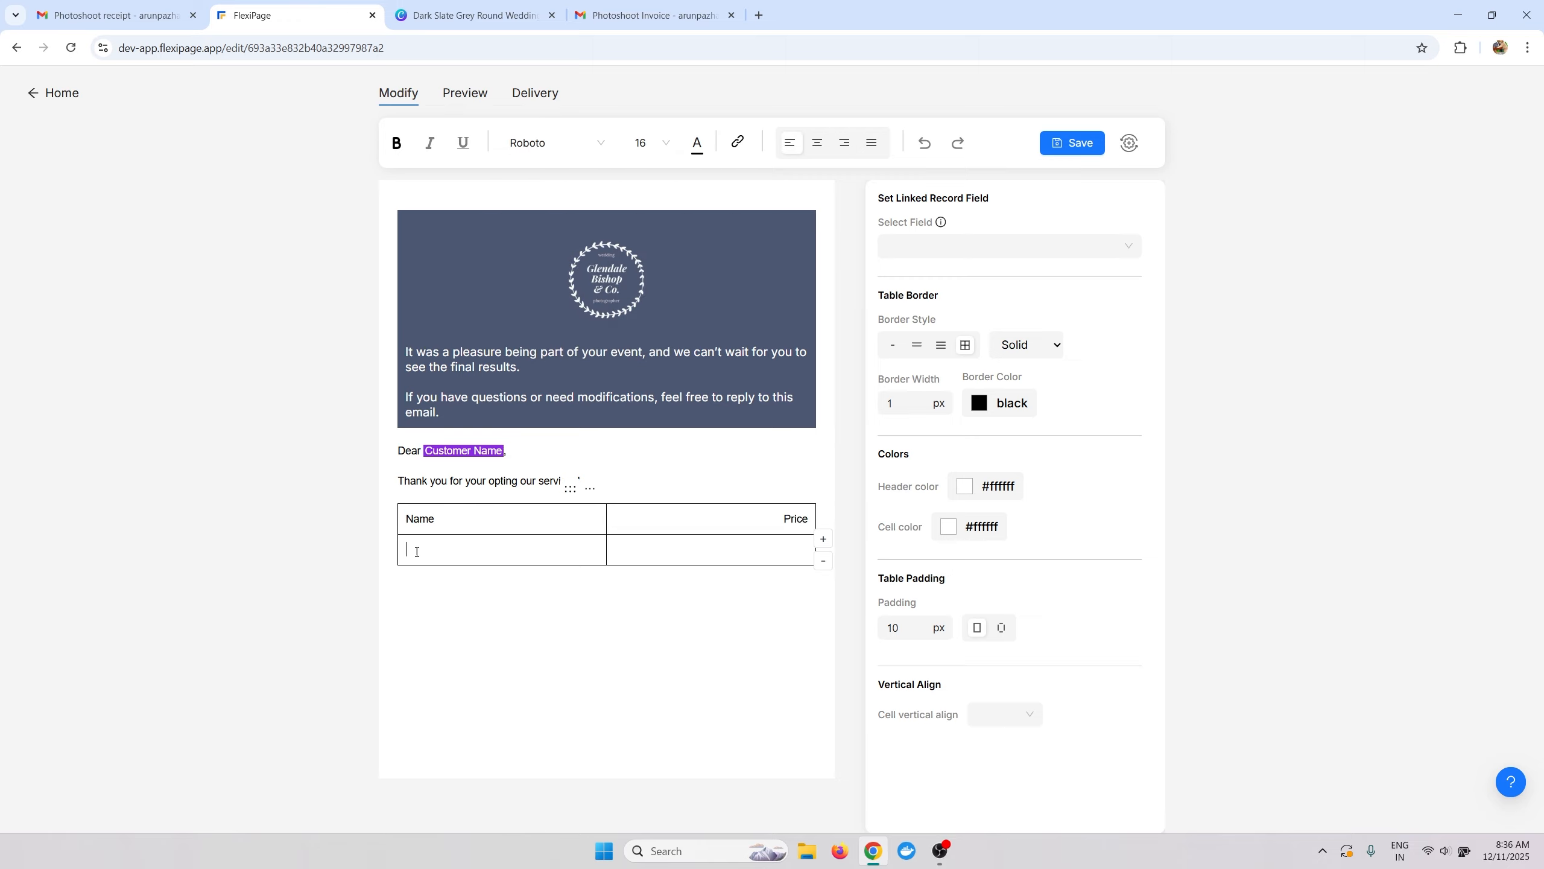
{"action": "left_click", "coordinate": [122, 15]}
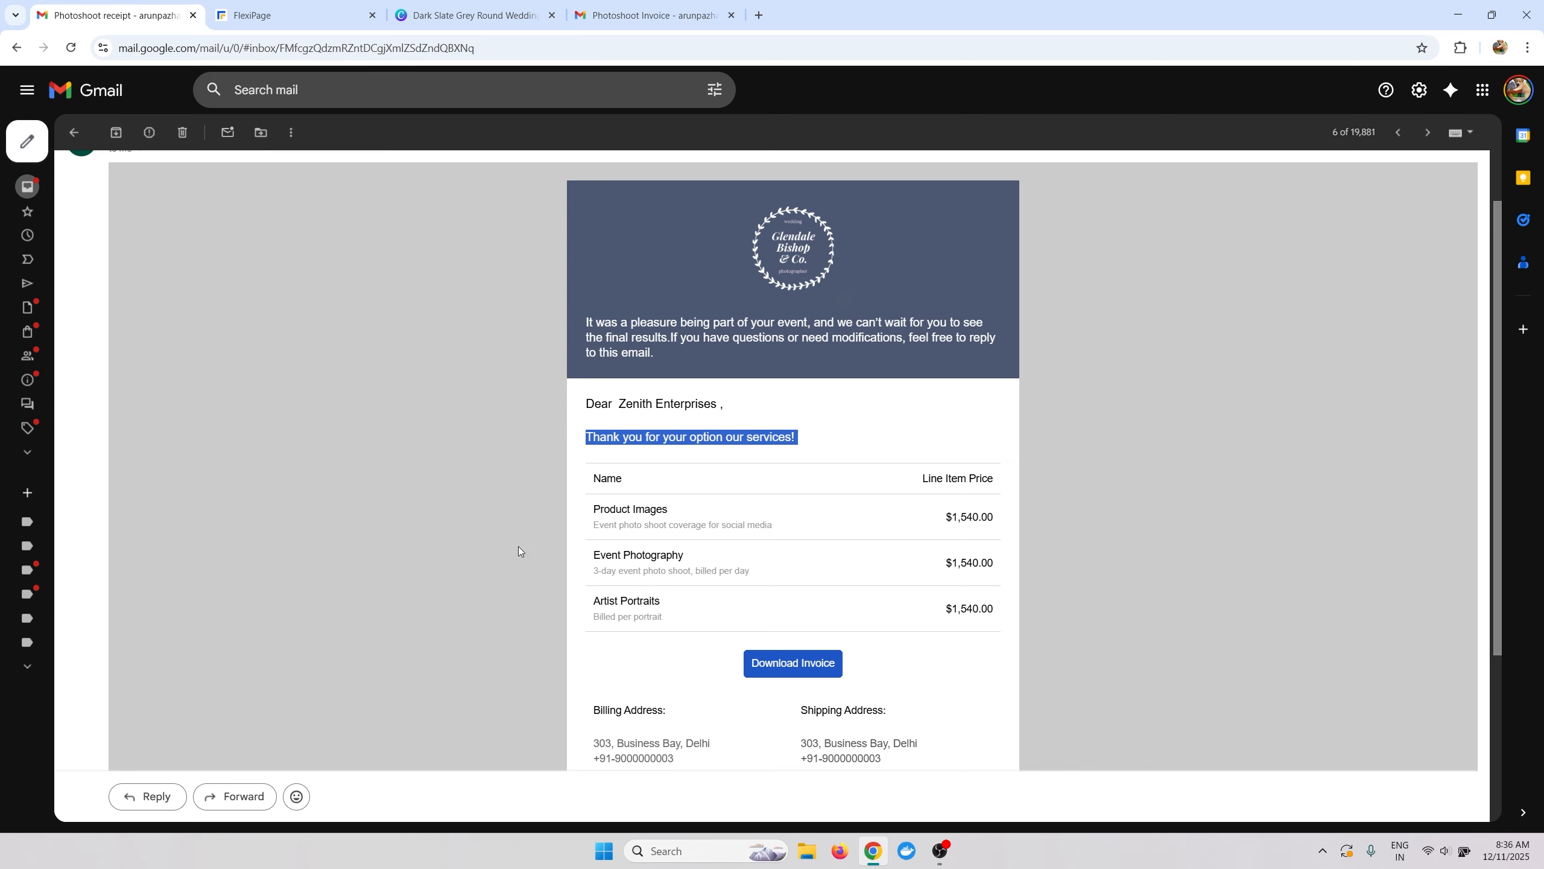
Paste the Product Images item from the receipt and set its title to Arial 14.
{"action": "left_click_drag", "start_coordinate": [593, 506], "coordinate": [778, 529]}
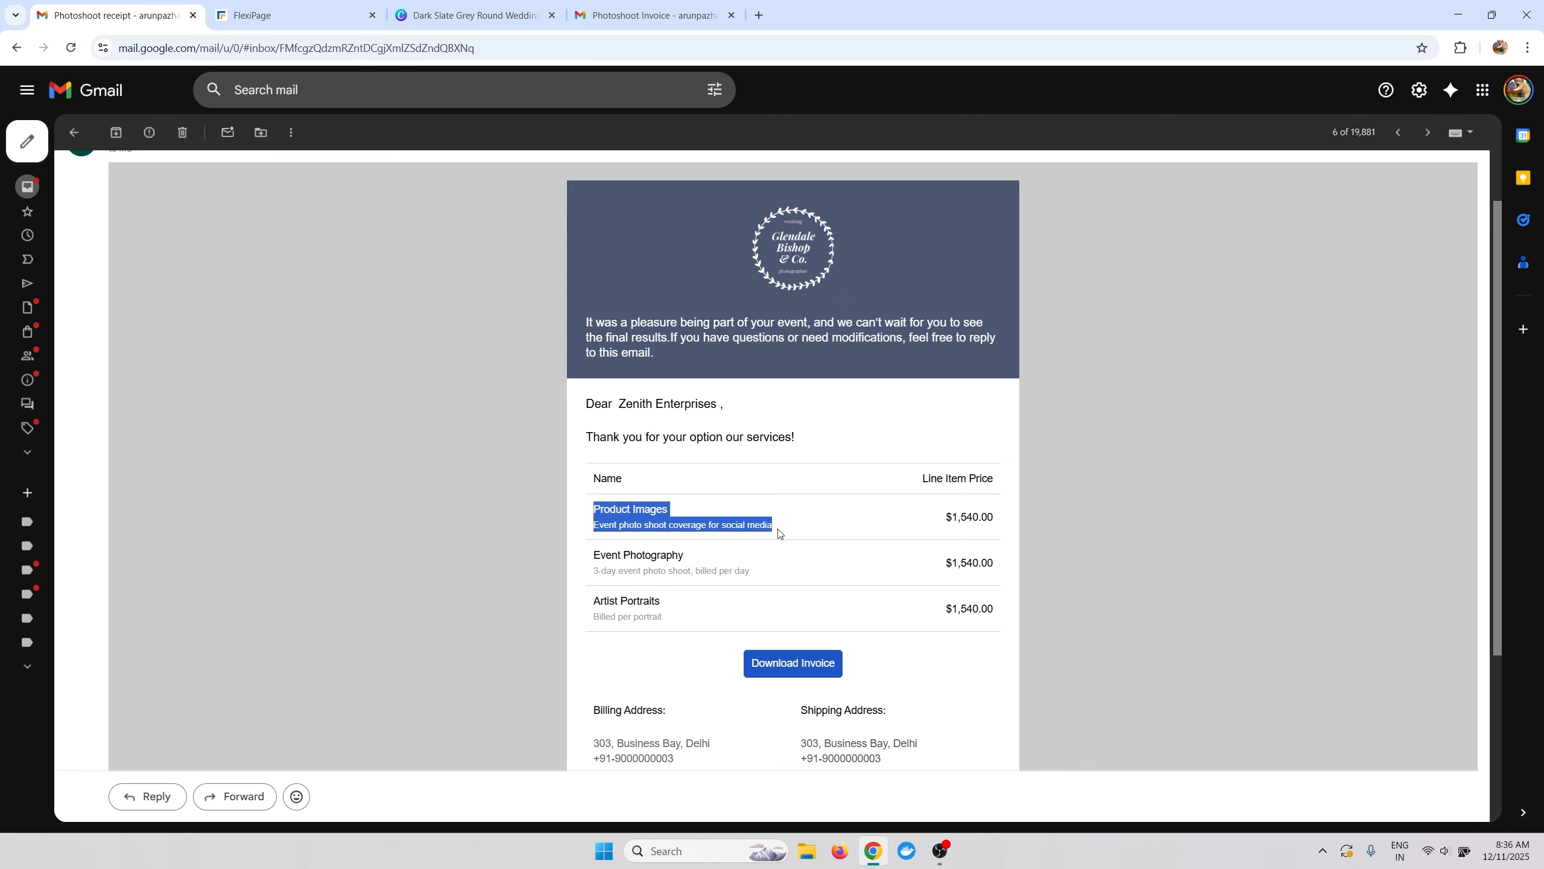
{"action": "key", "text": "ctrl+c"}
{"action": "left_click", "coordinate": [243, 15]}
{"action": "key", "text": "ctrl+v"}
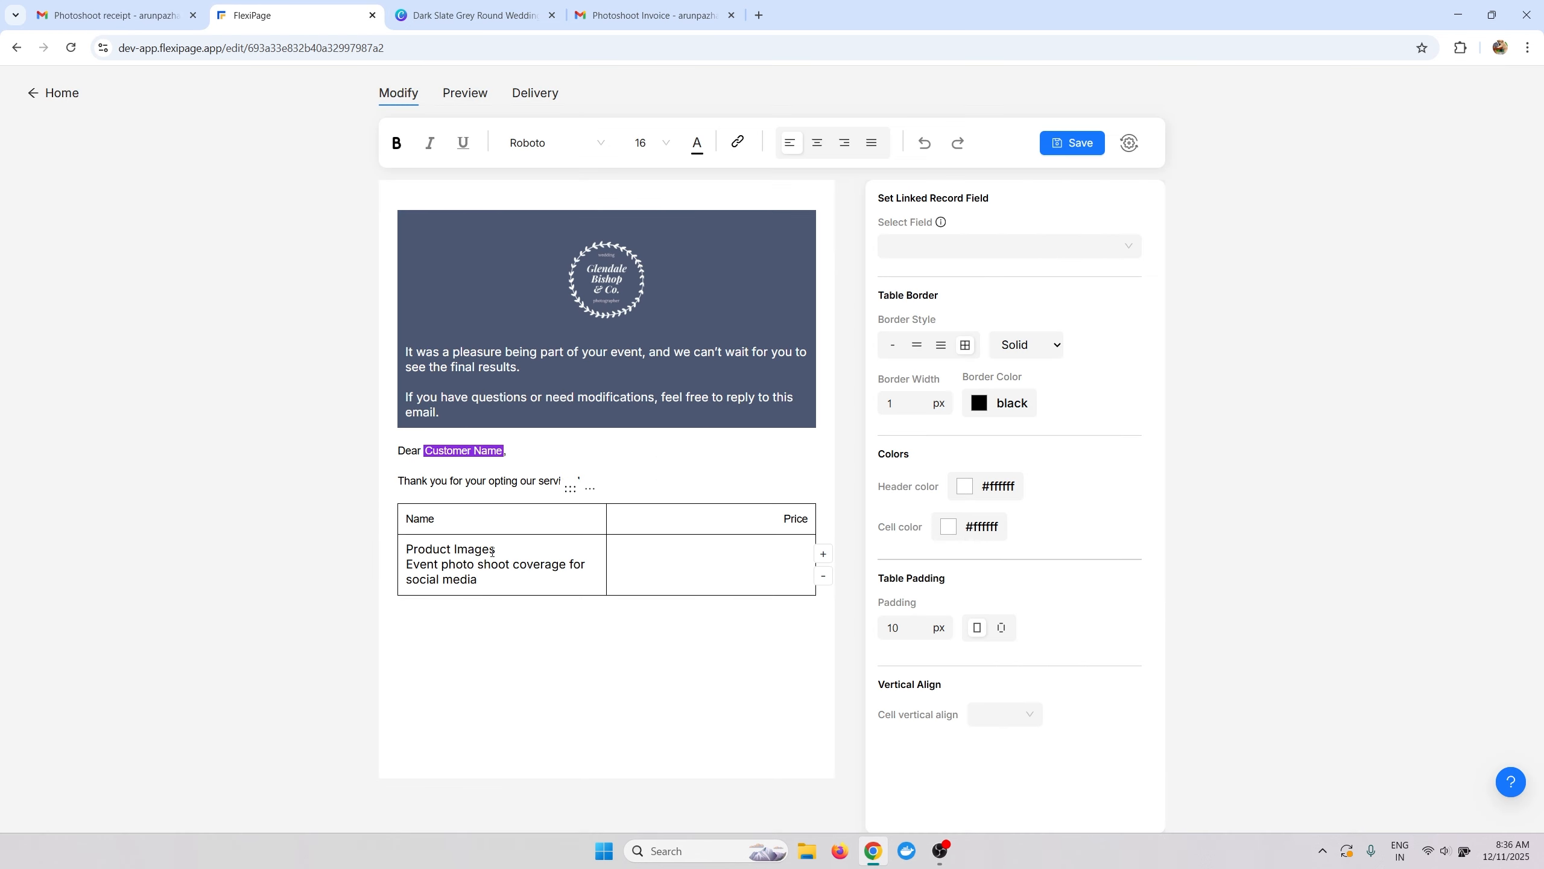
{"action": "left_click_drag", "start_coordinate": [492, 550], "coordinate": [403, 550]}
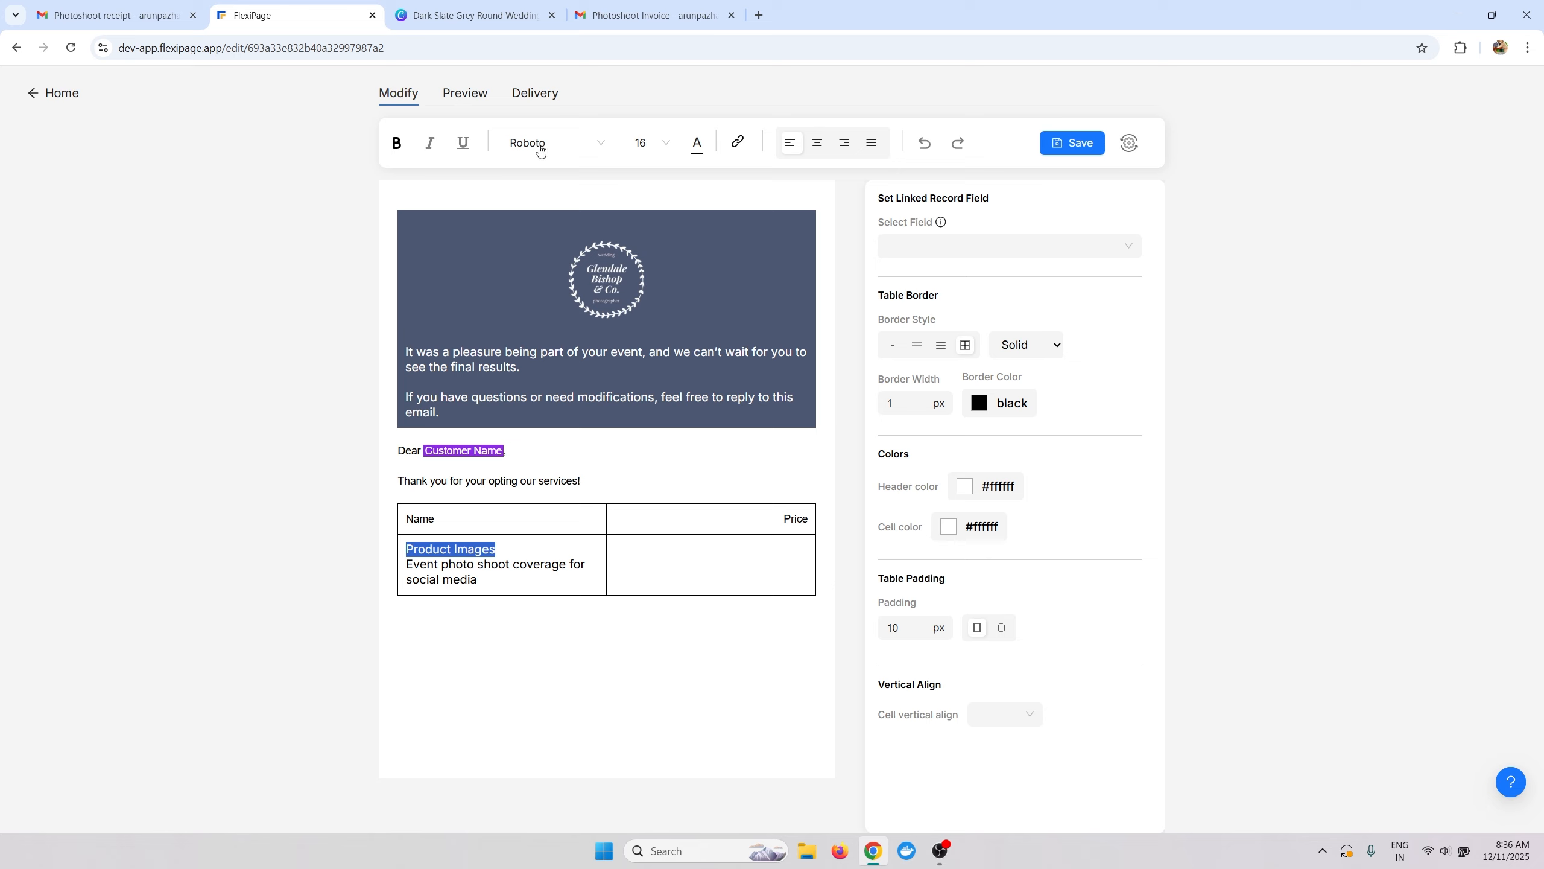
{"action": "left_click", "coordinate": [539, 150]}
{"action": "left_click", "coordinate": [524, 170]}
{"action": "left_click", "coordinate": [650, 142]}
{"action": "left_click", "coordinate": [643, 196]}
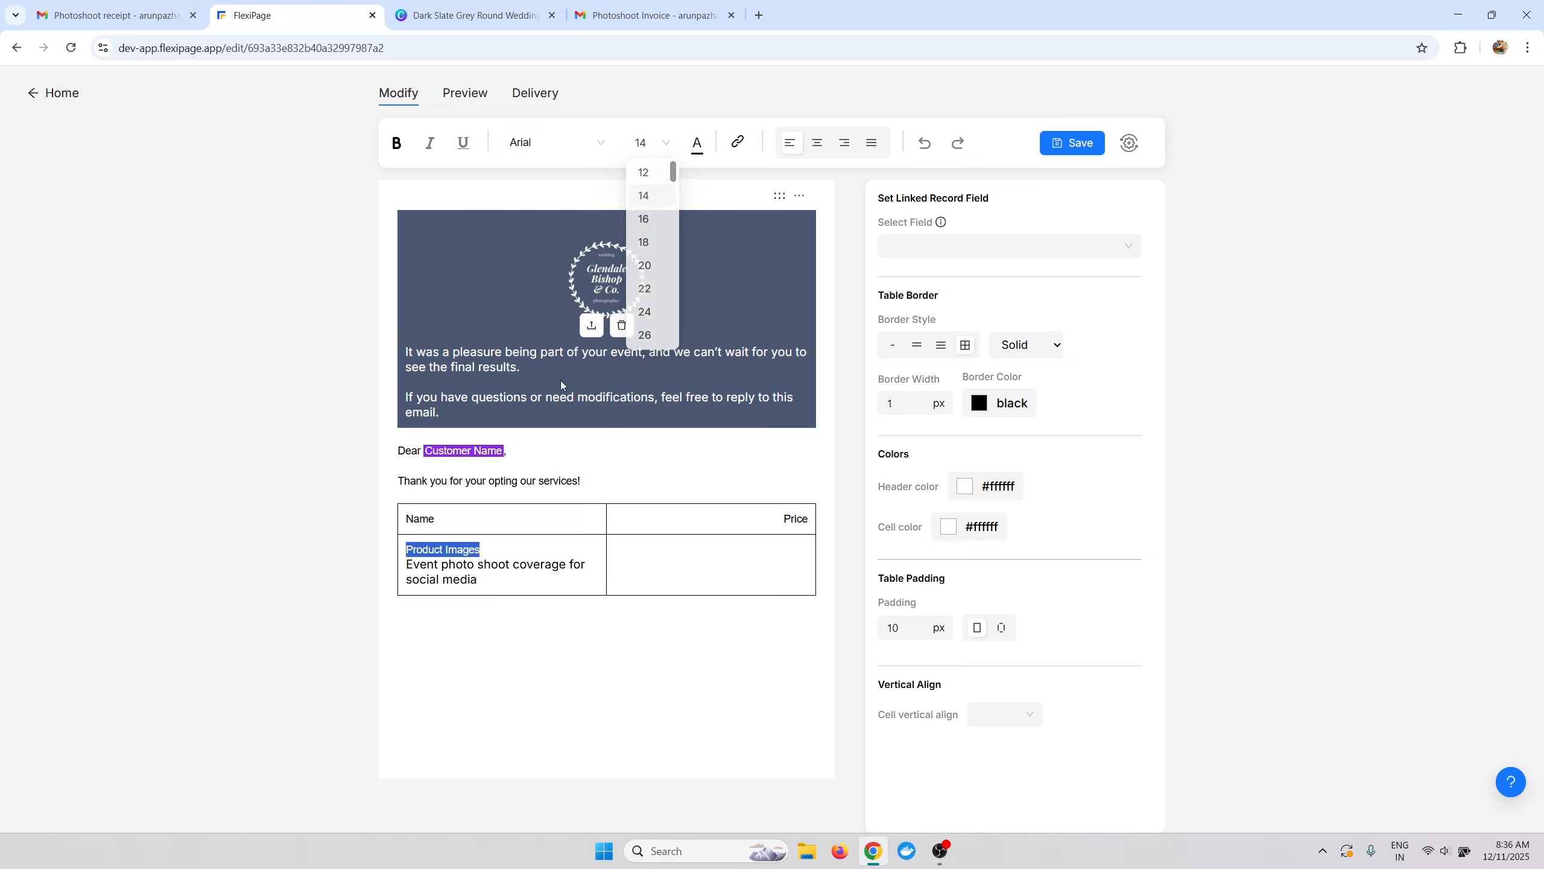
Make the description line Arial 12 in grey.
{"action": "left_click_drag", "start_coordinate": [480, 579], "coordinate": [405, 564]}
{"action": "left_click", "coordinate": [554, 149]}
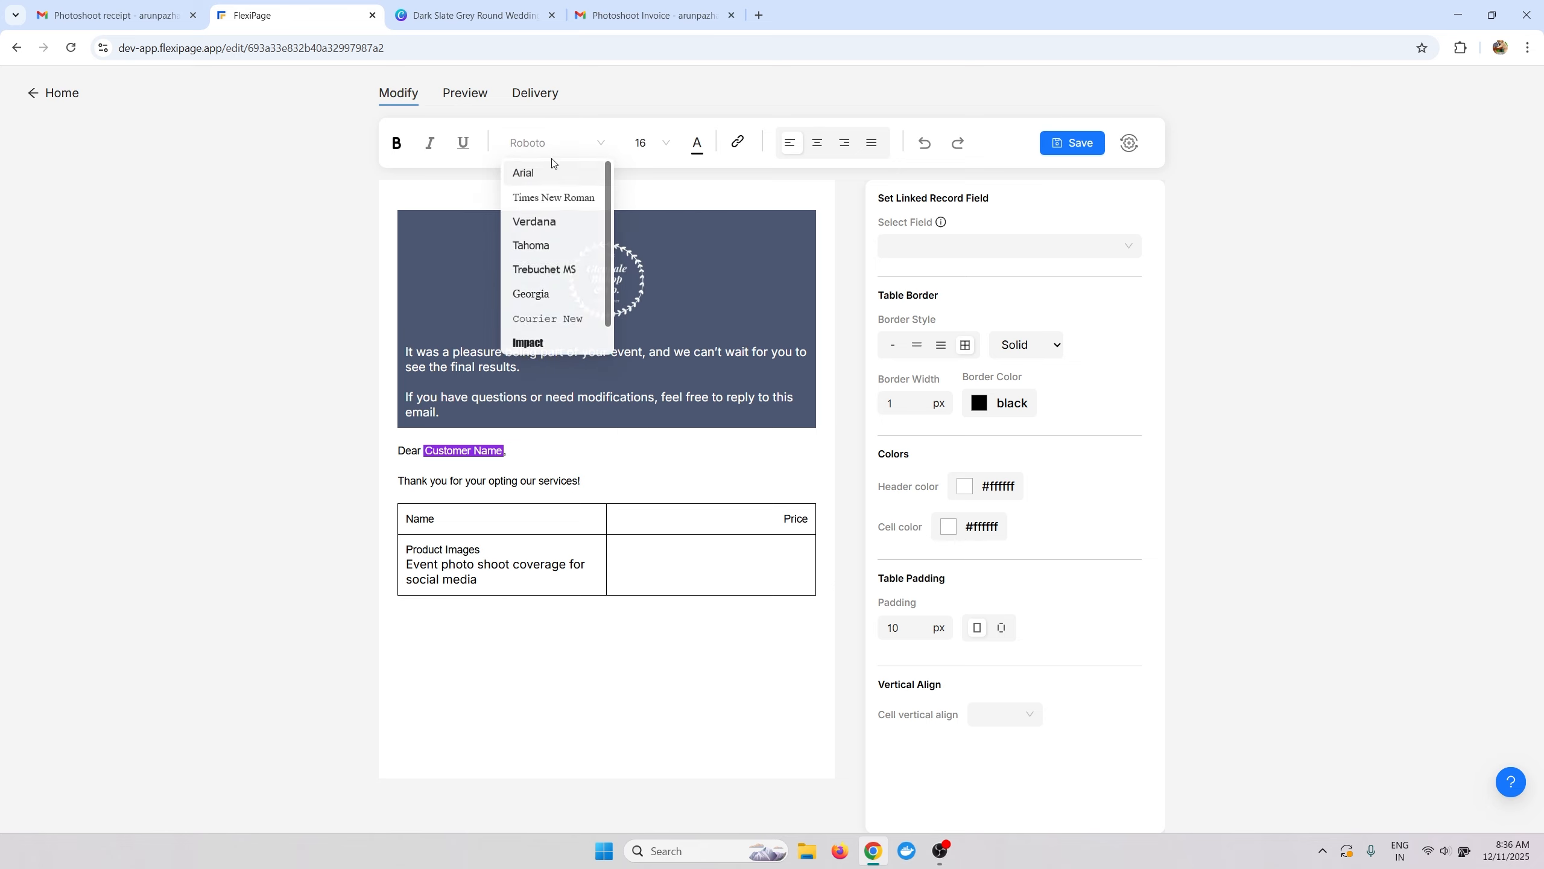
{"action": "left_click", "coordinate": [544, 172]}
{"action": "left_click", "coordinate": [650, 143]}
{"action": "left_click", "coordinate": [643, 169]}
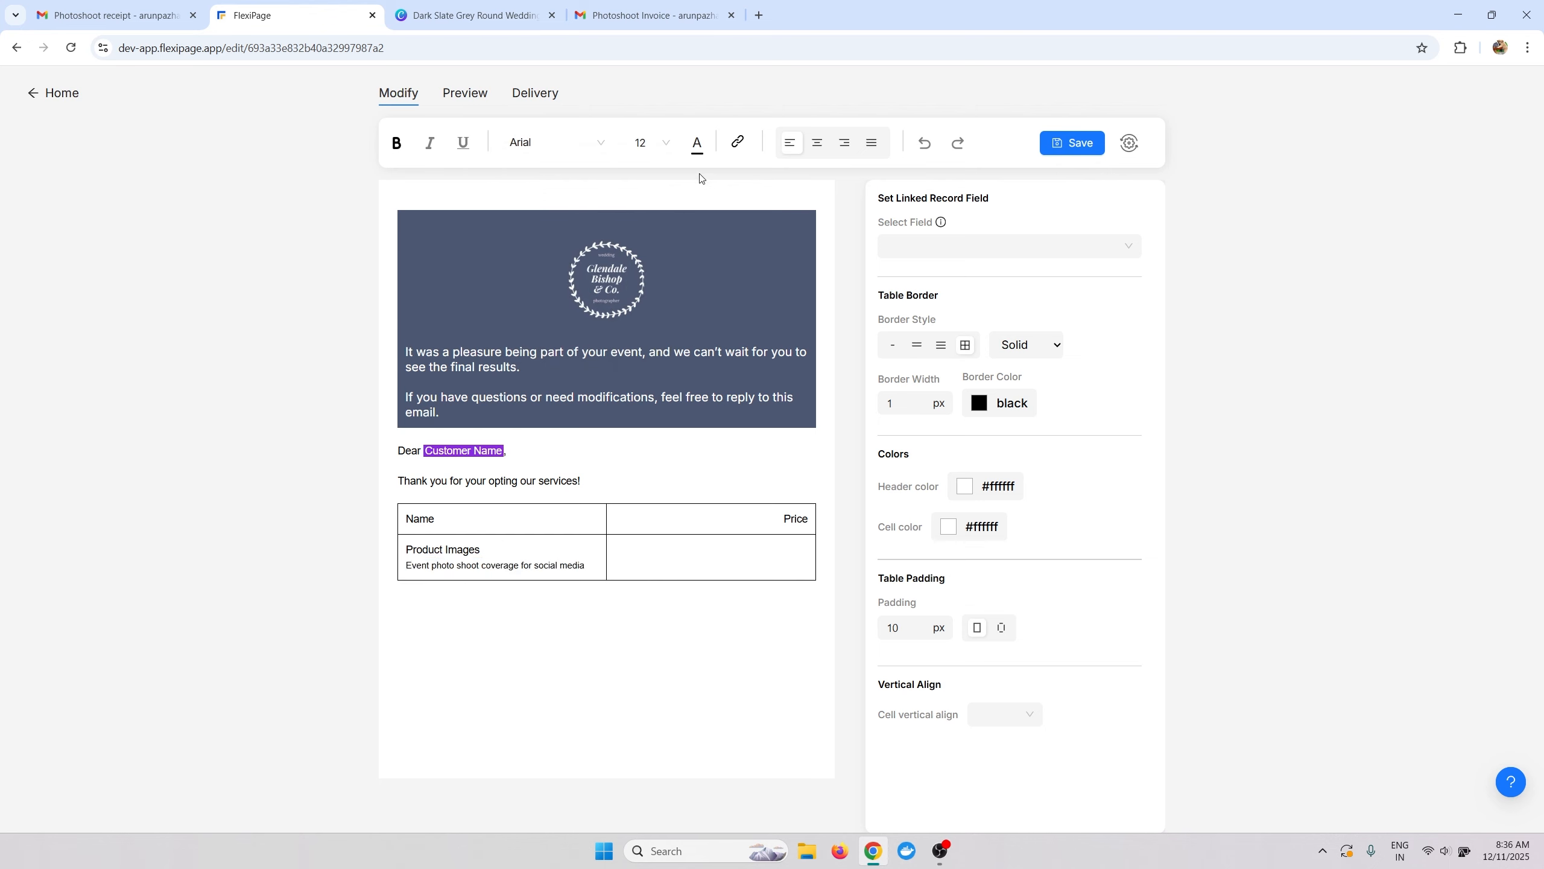
{"action": "left_click", "coordinate": [698, 160]}
{"action": "left_click_drag", "start_coordinate": [696, 229], "coordinate": [696, 225]}
{"action": "left_click", "coordinate": [577, 655]}
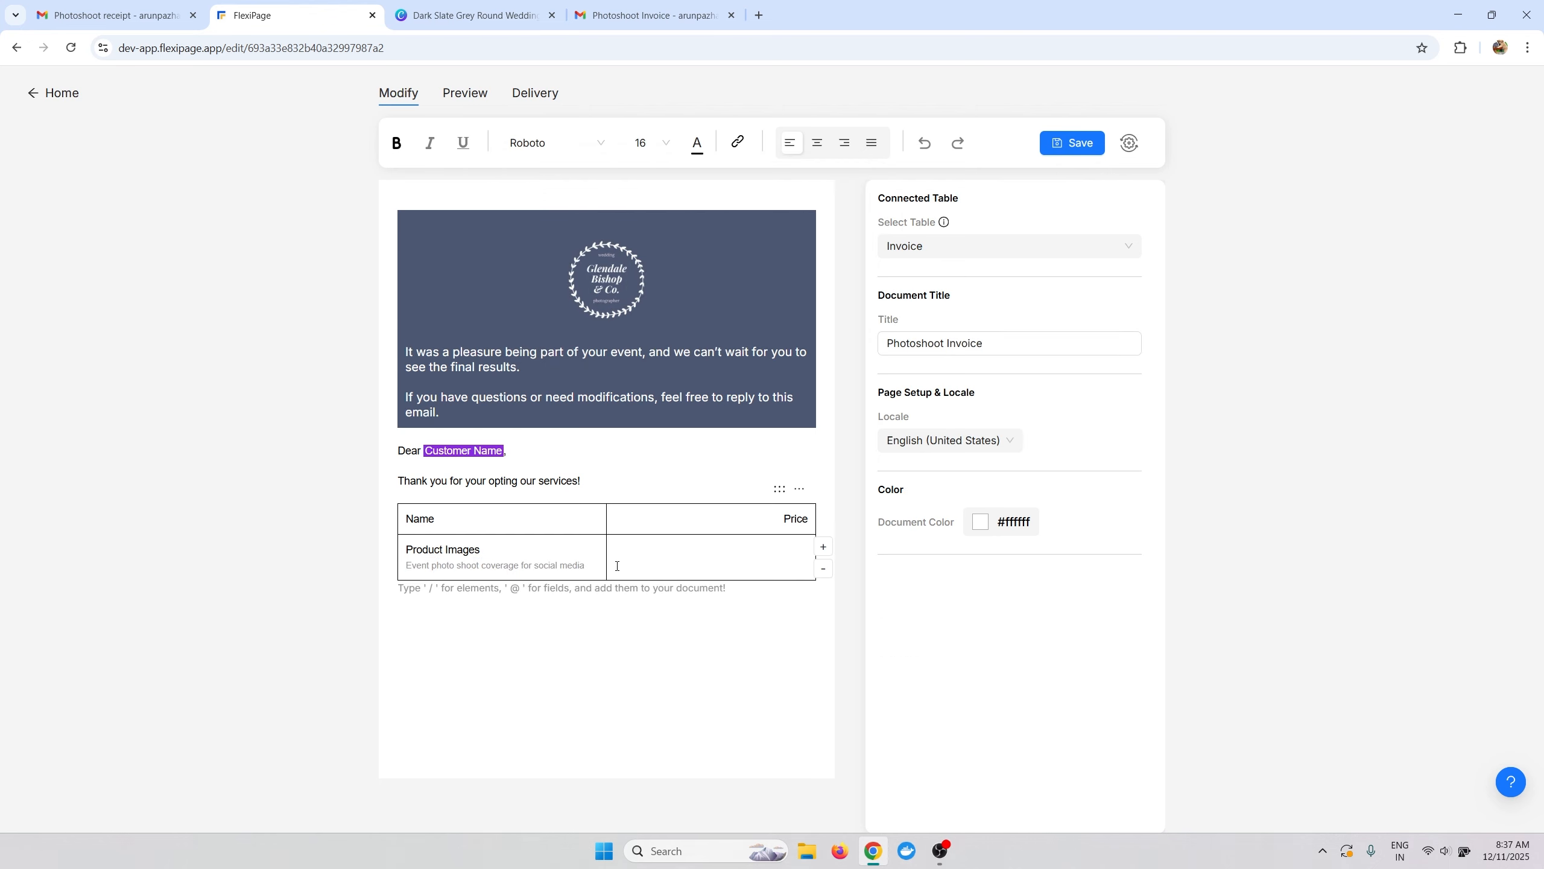
{"action": "left_click_drag", "start_coordinate": [587, 565], "coordinate": [402, 566]}
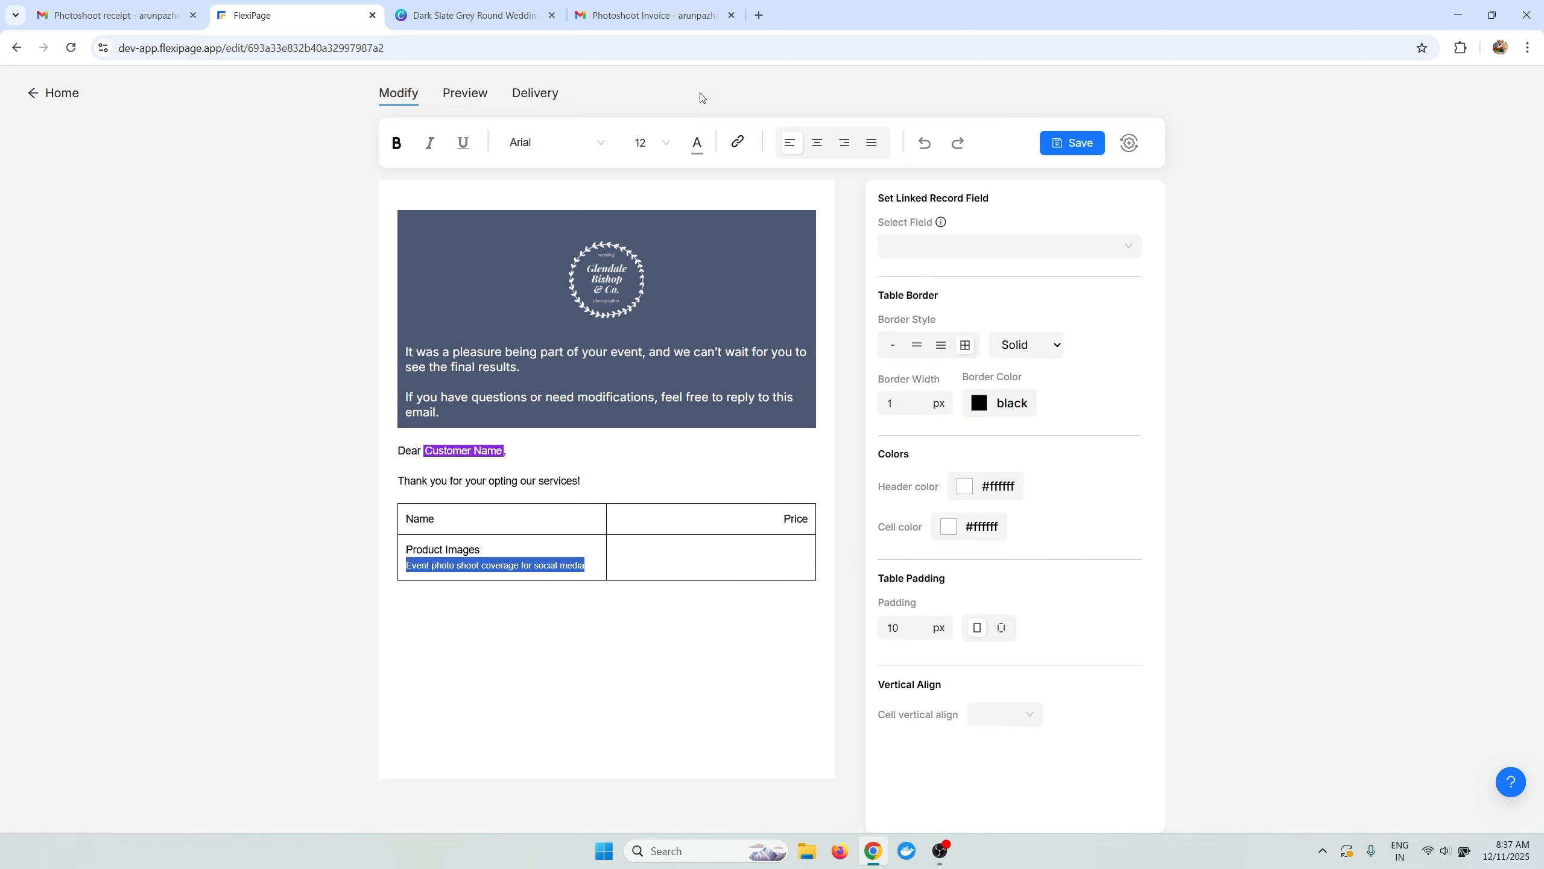
{"action": "left_click", "coordinate": [657, 149]}
{"action": "left_click", "coordinate": [698, 146]}
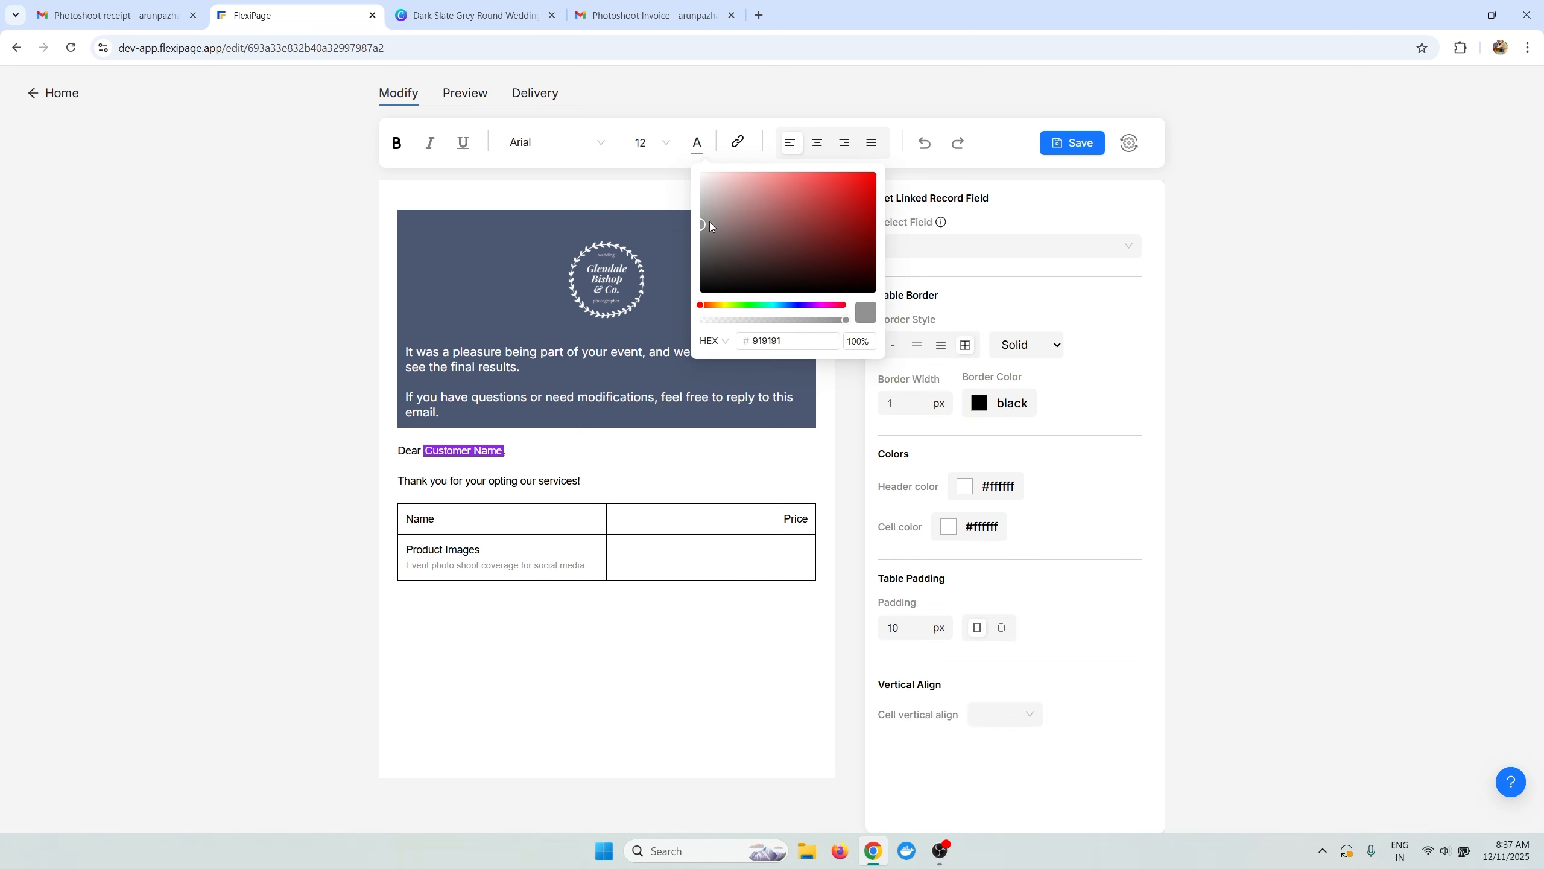
{"action": "left_click", "coordinate": [700, 230]}
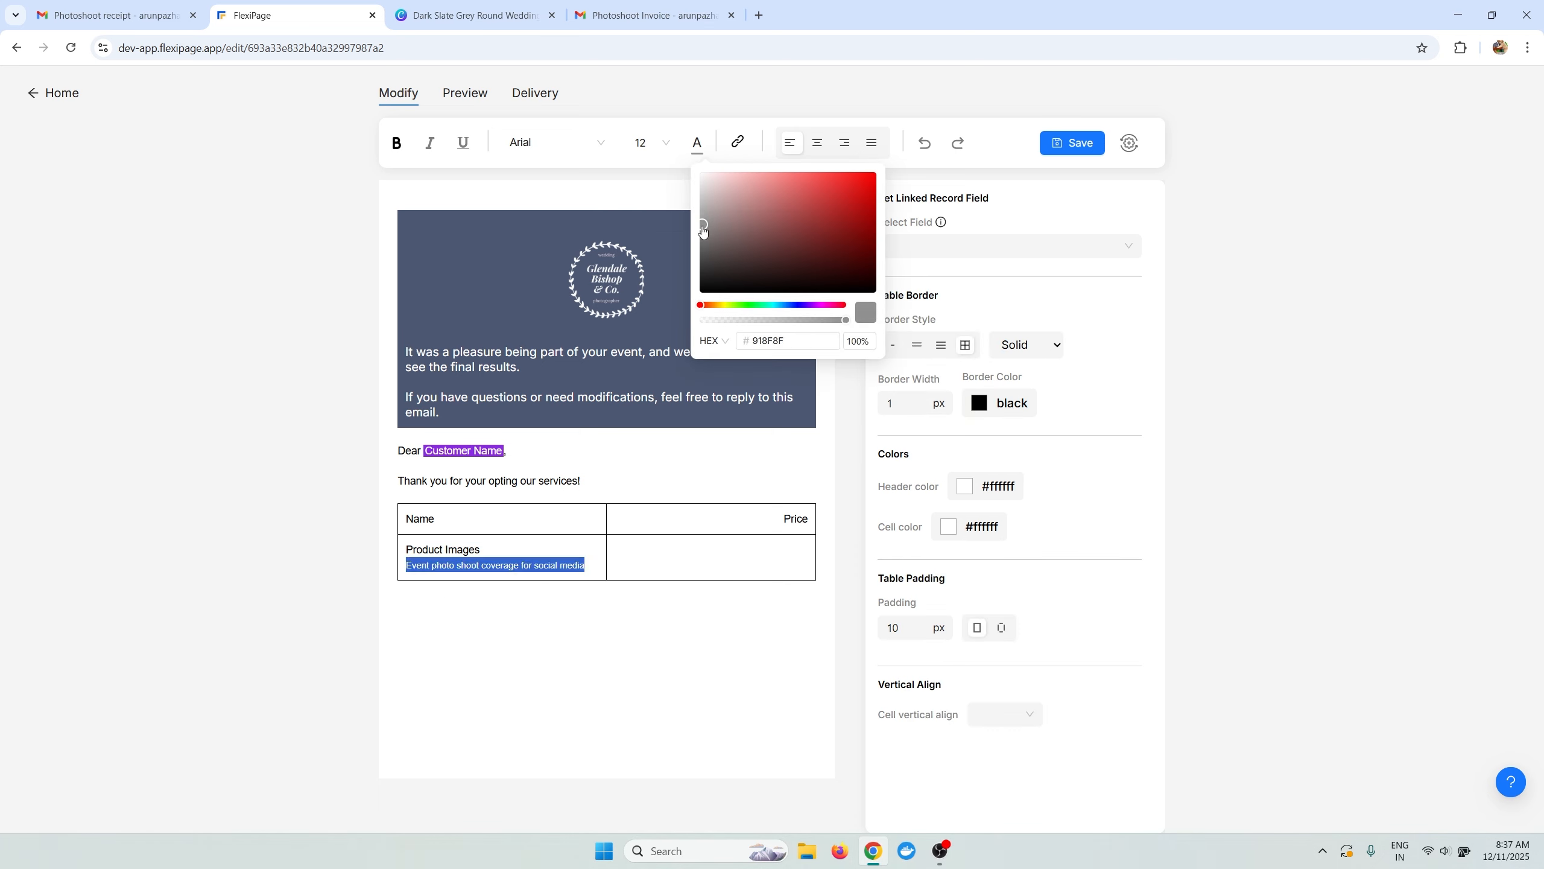
{"action": "left_click", "coordinate": [557, 792]}
Add two empty rows below Product Images.
{"action": "left_click", "coordinate": [823, 558]}
{"action": "left_click", "coordinate": [821, 587]}
{"action": "left_click", "coordinate": [577, 542]}
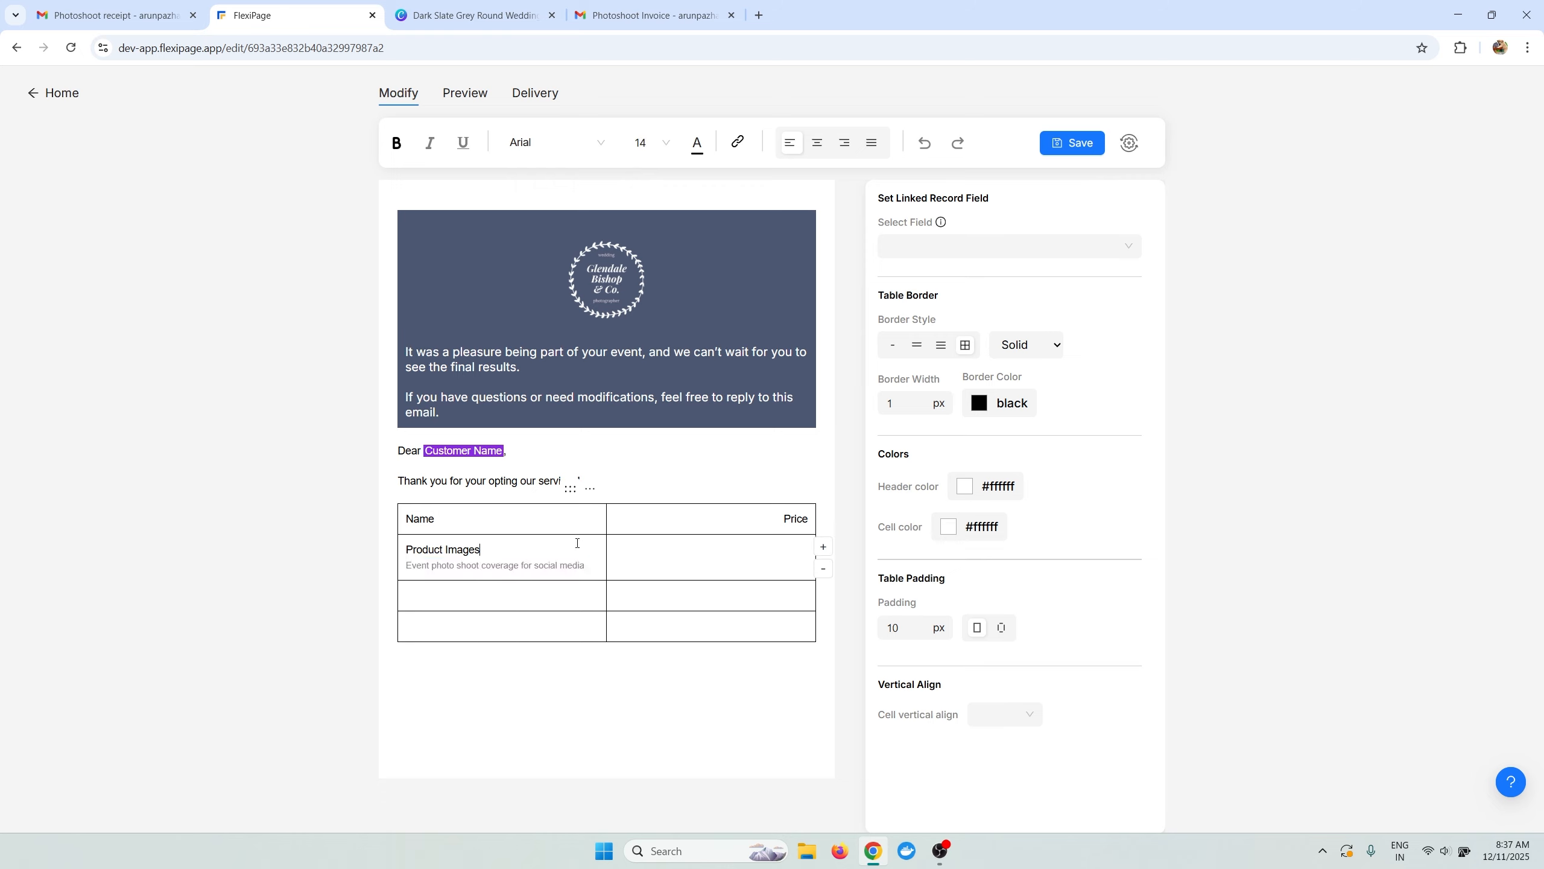
Copy the Product Images item into the second and third rows.
{"action": "left_click_drag", "start_coordinate": [405, 550], "coordinate": [587, 566]}
{"action": "key", "text": "ctrl+c"}
{"action": "left_click", "coordinate": [551, 595]}
{"action": "key", "text": "ctrl+v"}
{"action": "left_click", "coordinate": [549, 653]}
{"action": "key", "text": "ctrl+v"}
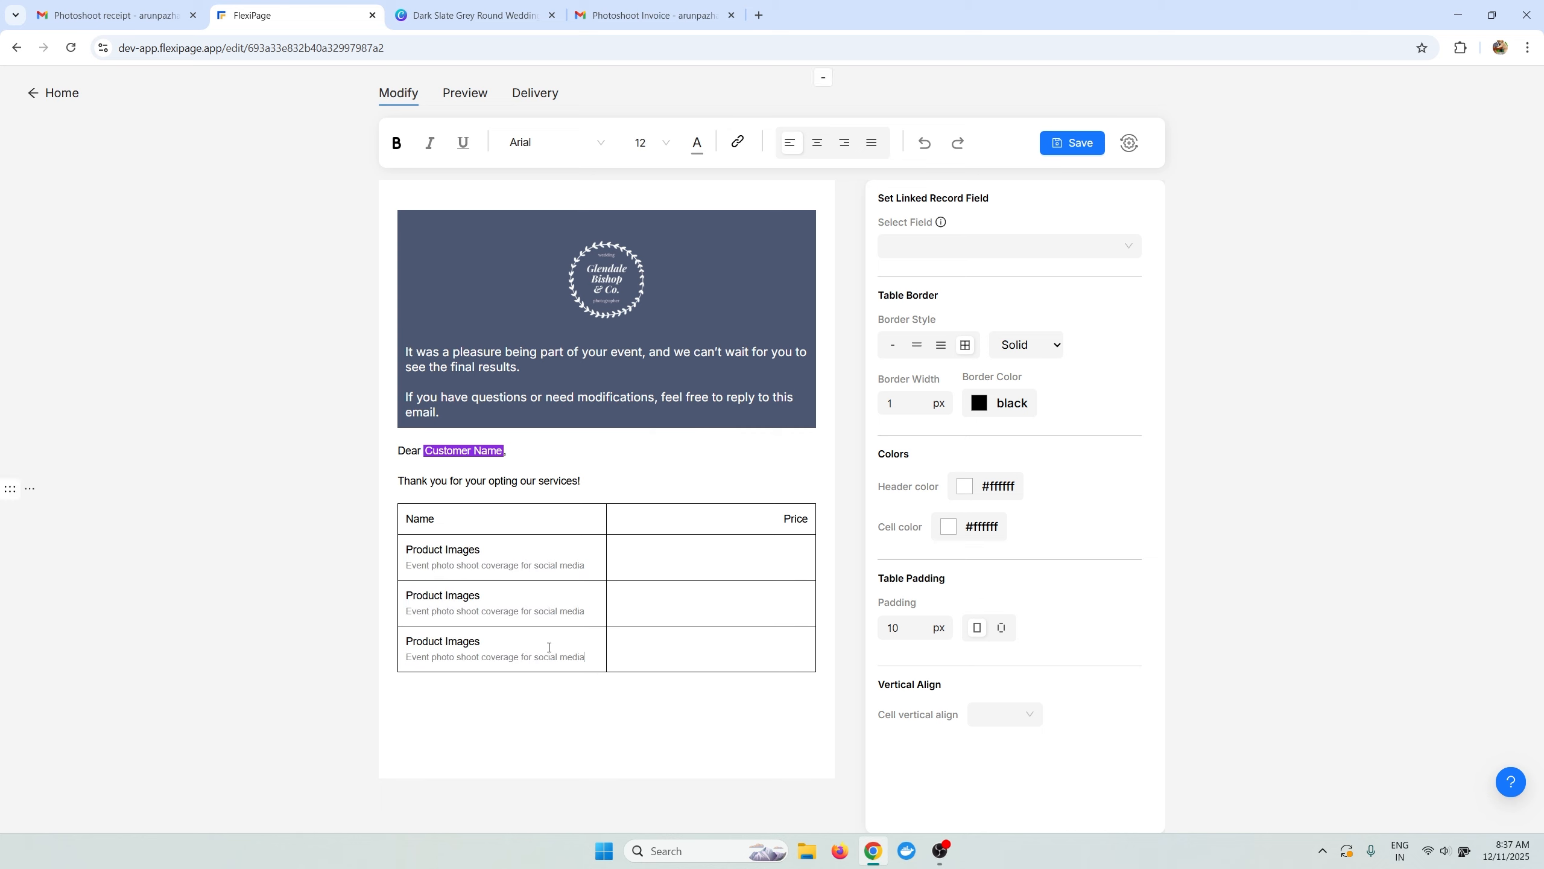
Insert an Invoice Total field in row 1's Price cell, set to Arial 12.
{"action": "left_click", "coordinate": [707, 559]}
{"action": "type", "text": "@"}
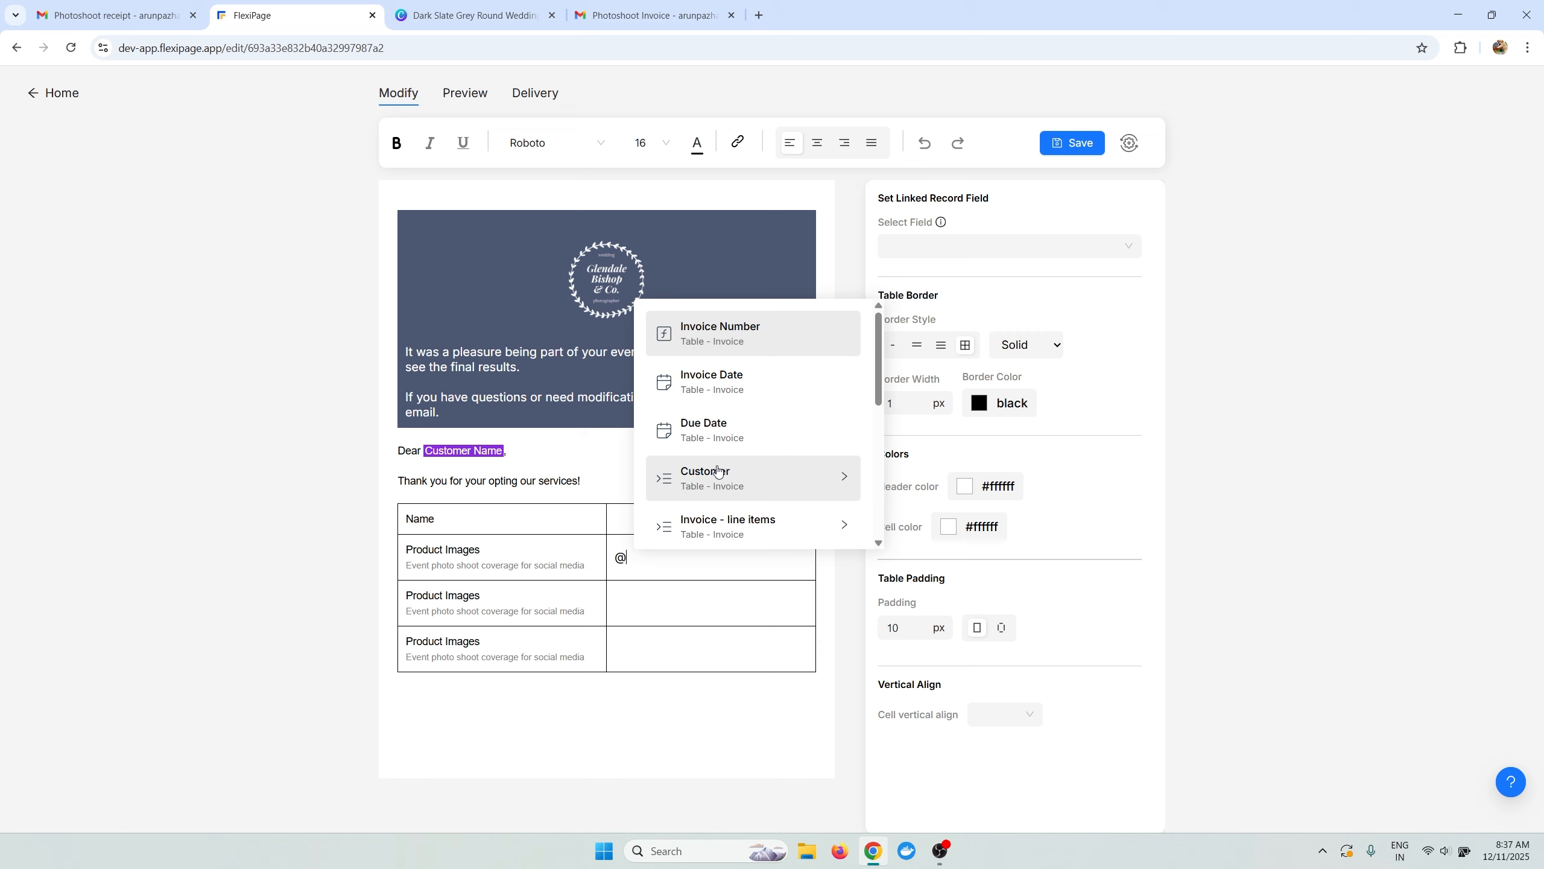
{"action": "type", "text": "Invoice"}
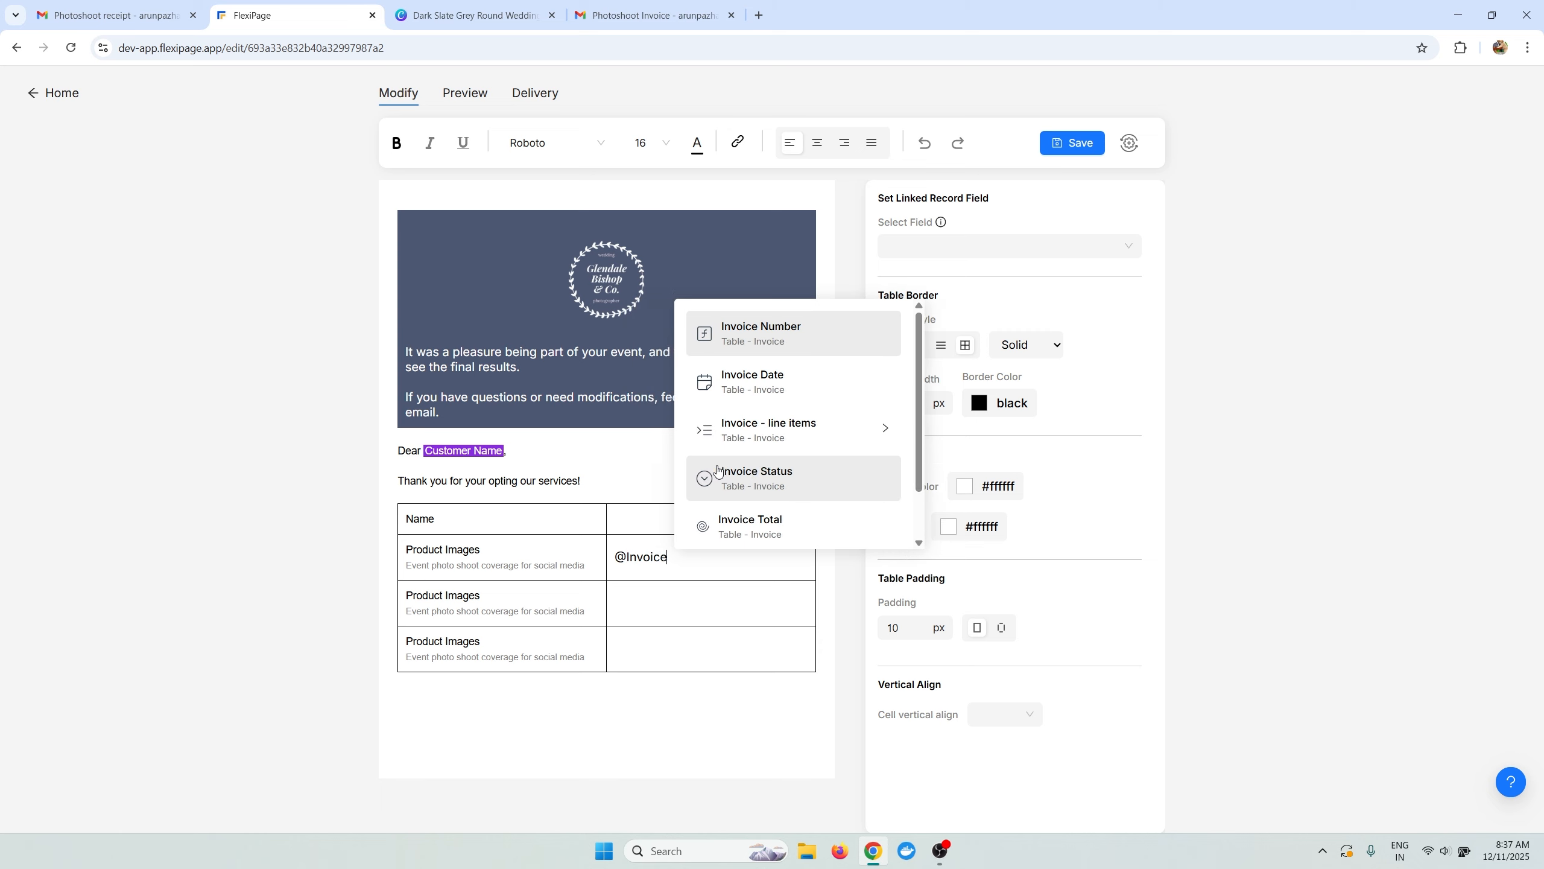
{"action": "scroll", "coordinate": [718, 469], "scroll_direction": "down", "scroll_amount": 1}
{"action": "left_click", "coordinate": [717, 467]}
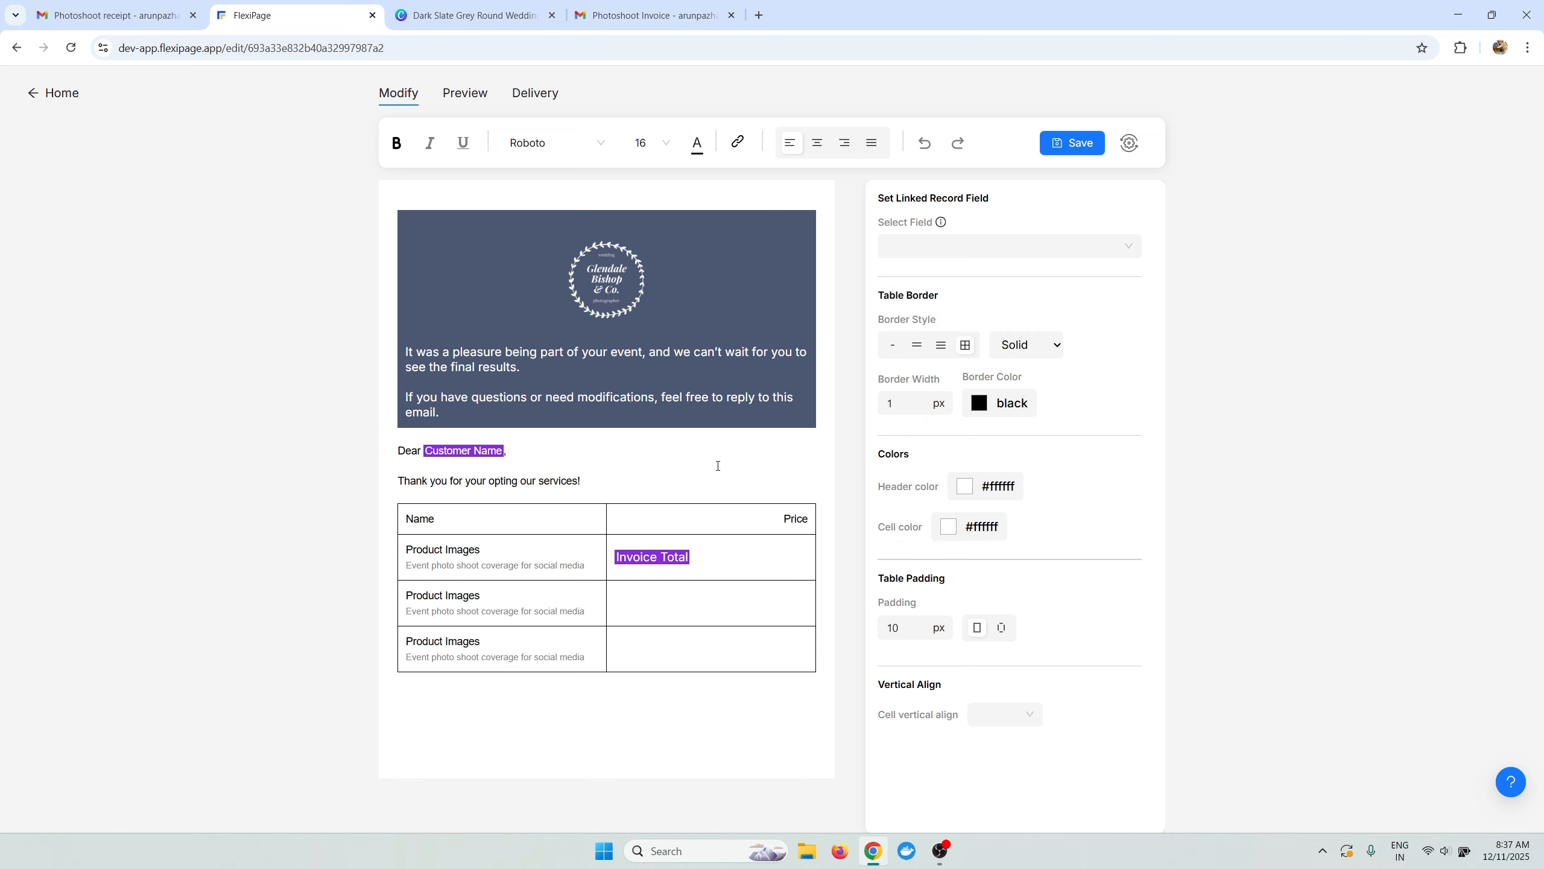
{"action": "left_click_drag", "start_coordinate": [708, 564], "coordinate": [612, 564]}
{"action": "left_click", "coordinate": [576, 153]}
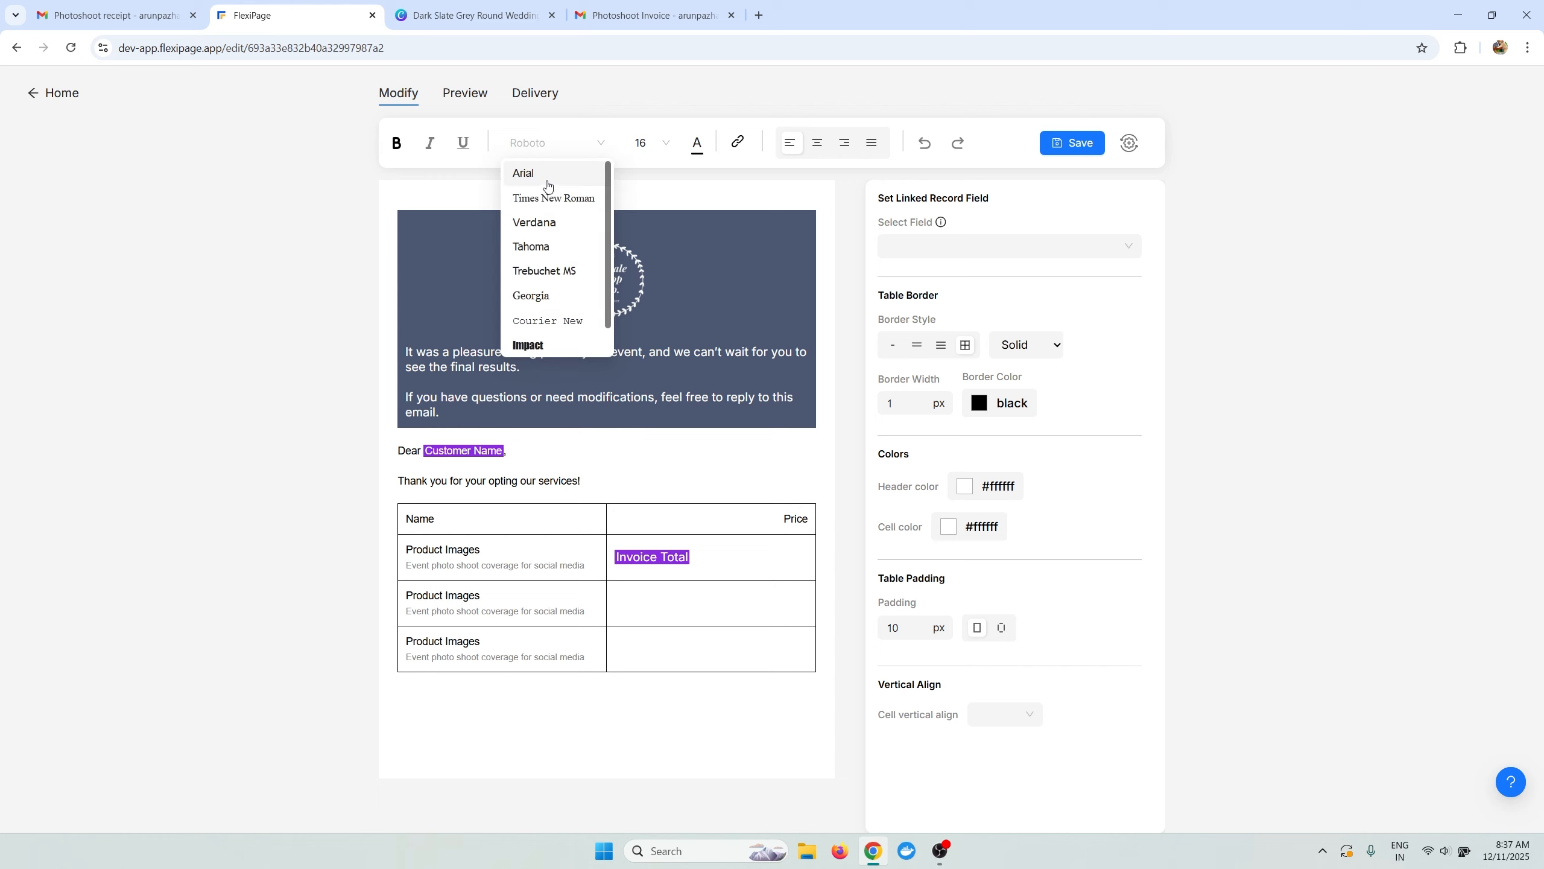
{"action": "left_click", "coordinate": [544, 176]}
{"action": "left_click", "coordinate": [644, 144]}
{"action": "left_click", "coordinate": [643, 173]}
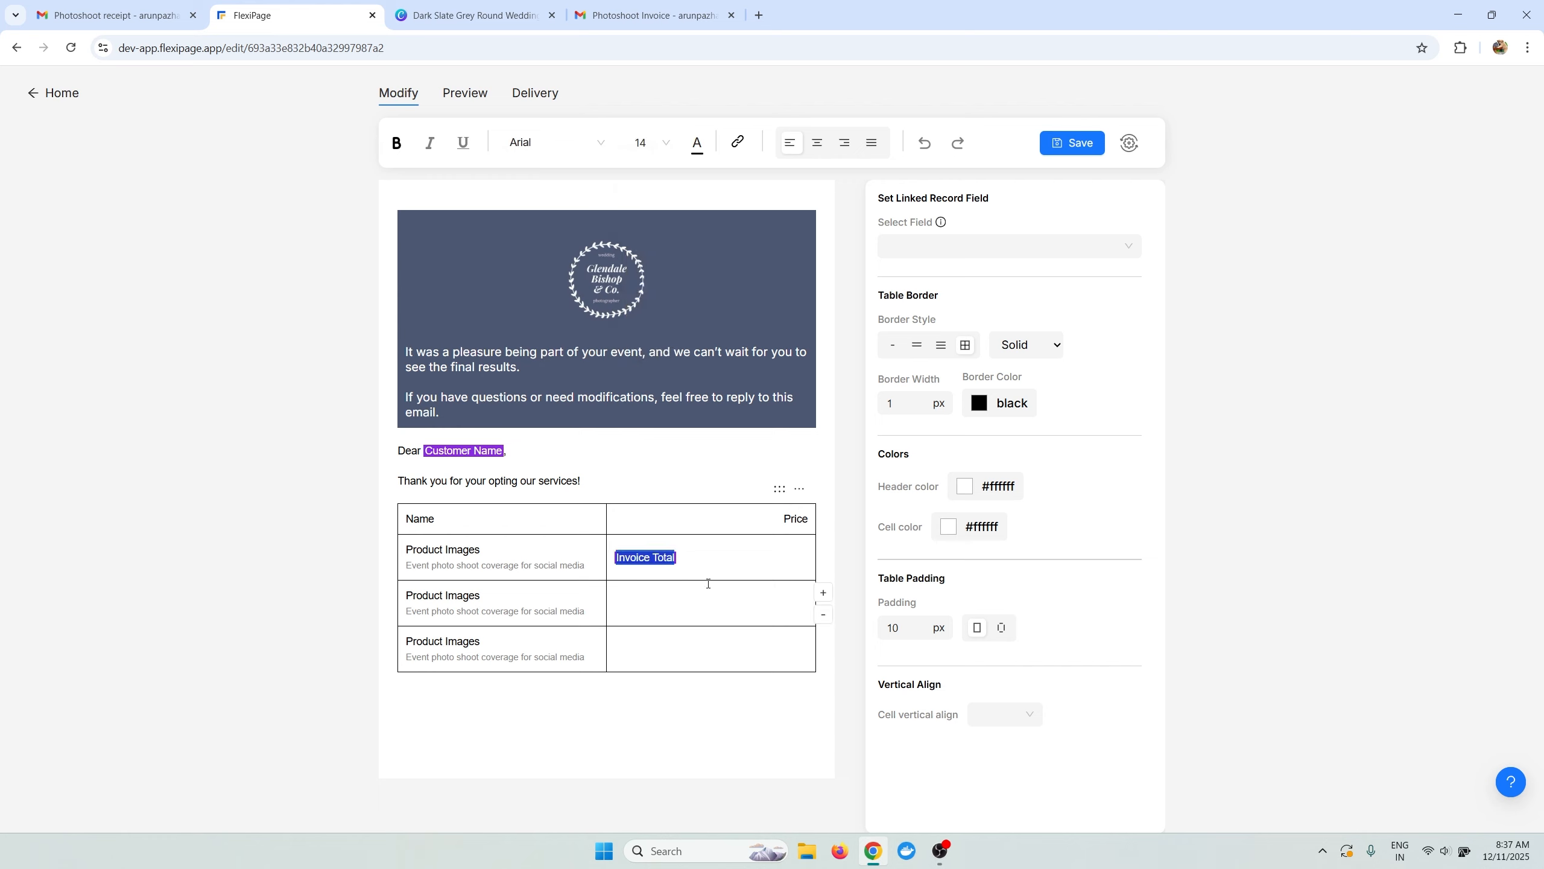
Paste the Invoice Total field into rows 2 and 3 Price cells and save.
{"action": "left_click", "coordinate": [693, 550]}
{"action": "key", "text": "ctrl+c"}
{"action": "left_click", "coordinate": [630, 603]}
{"action": "key", "text": "ctrl+v"}
{"action": "left_click", "coordinate": [648, 663]}
{"action": "key", "text": "ctrl+v"}
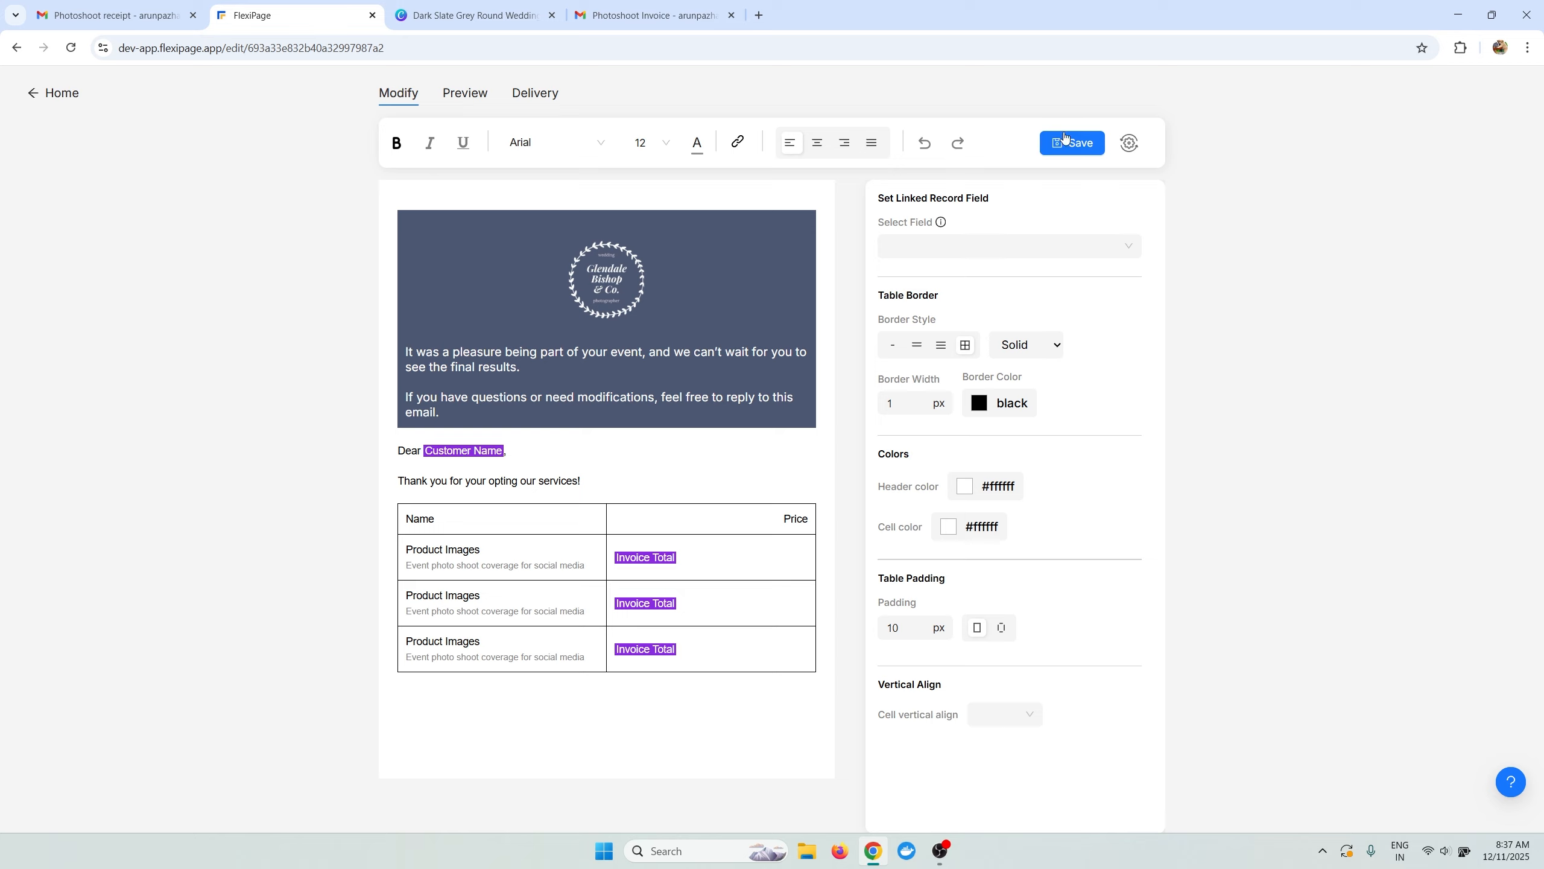
{"action": "left_click", "coordinate": [1067, 141]}
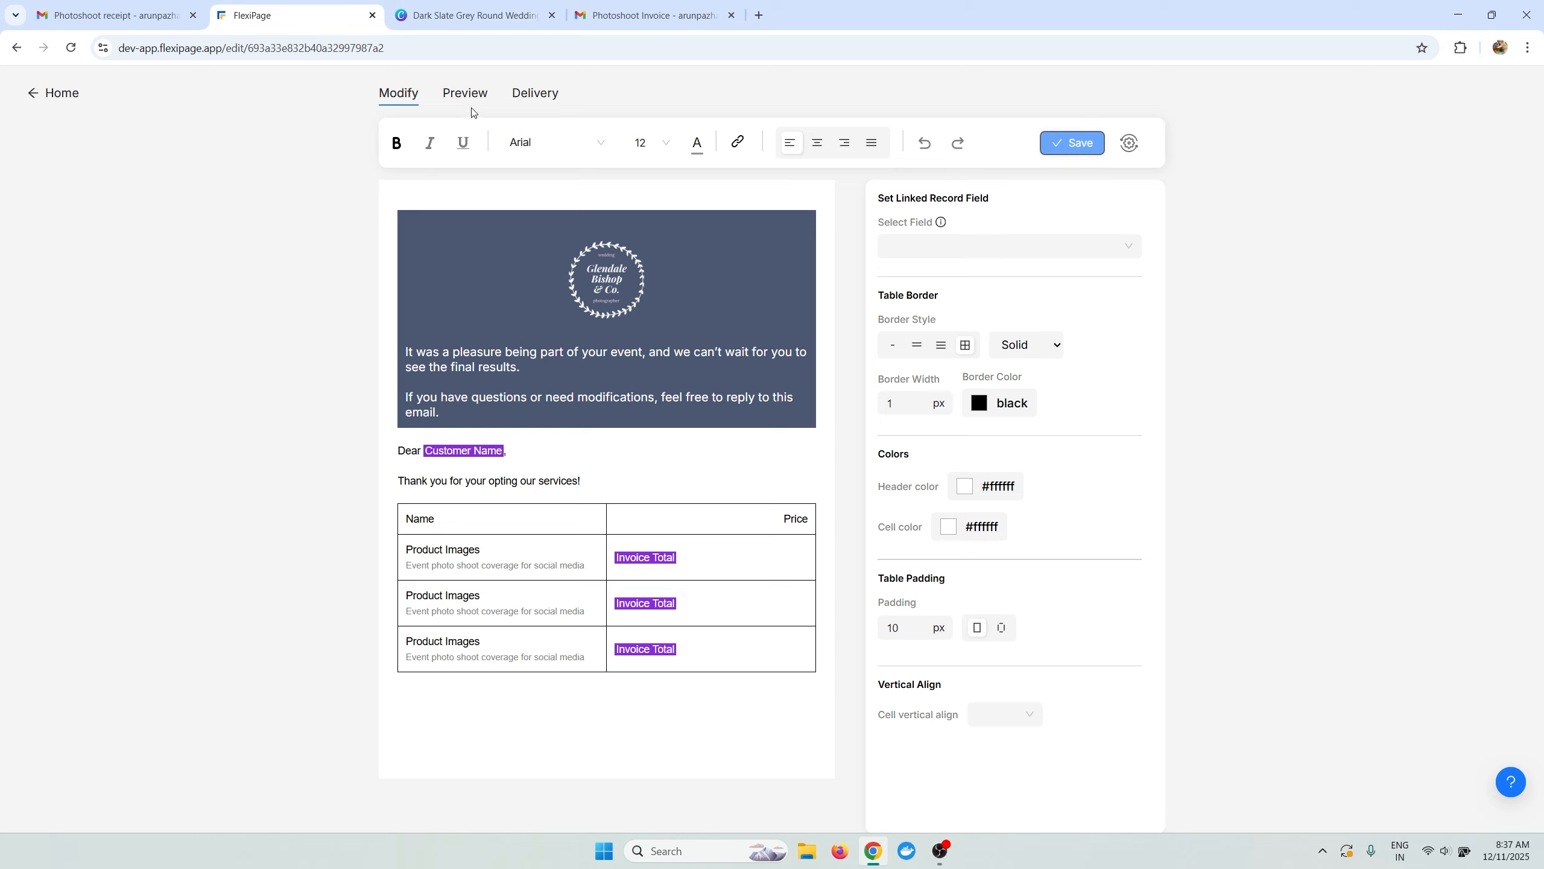
Preview the invoice email rendered with the first Airtable record's data.
{"action": "left_click", "coordinate": [465, 93]}
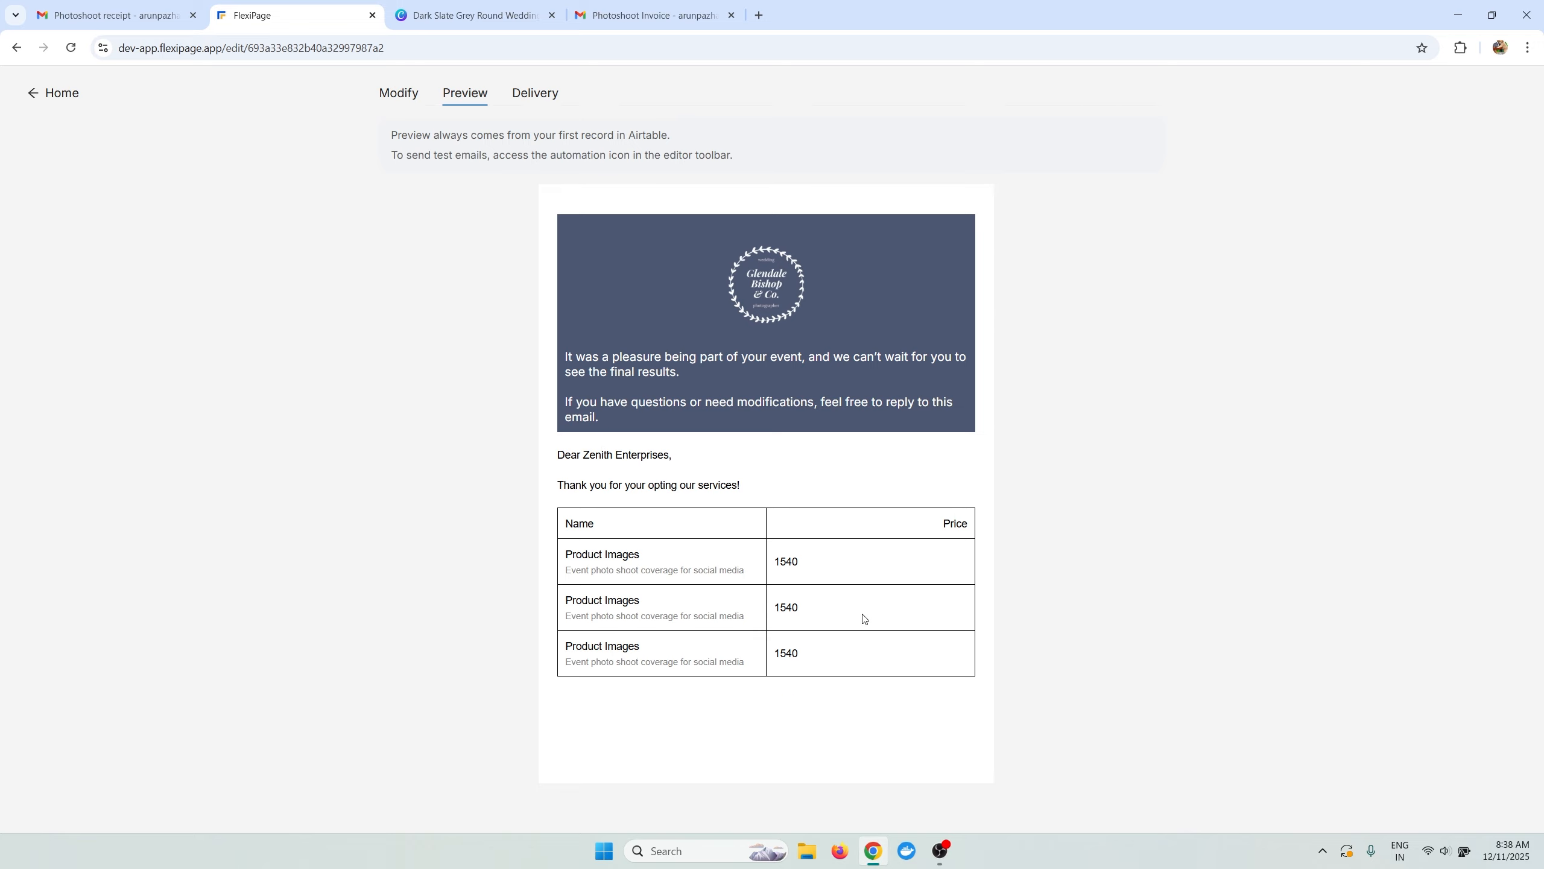
Format all three Invoice Total fields as Number in the $12,345.68 currency format.
{"action": "left_click", "coordinate": [415, 88]}
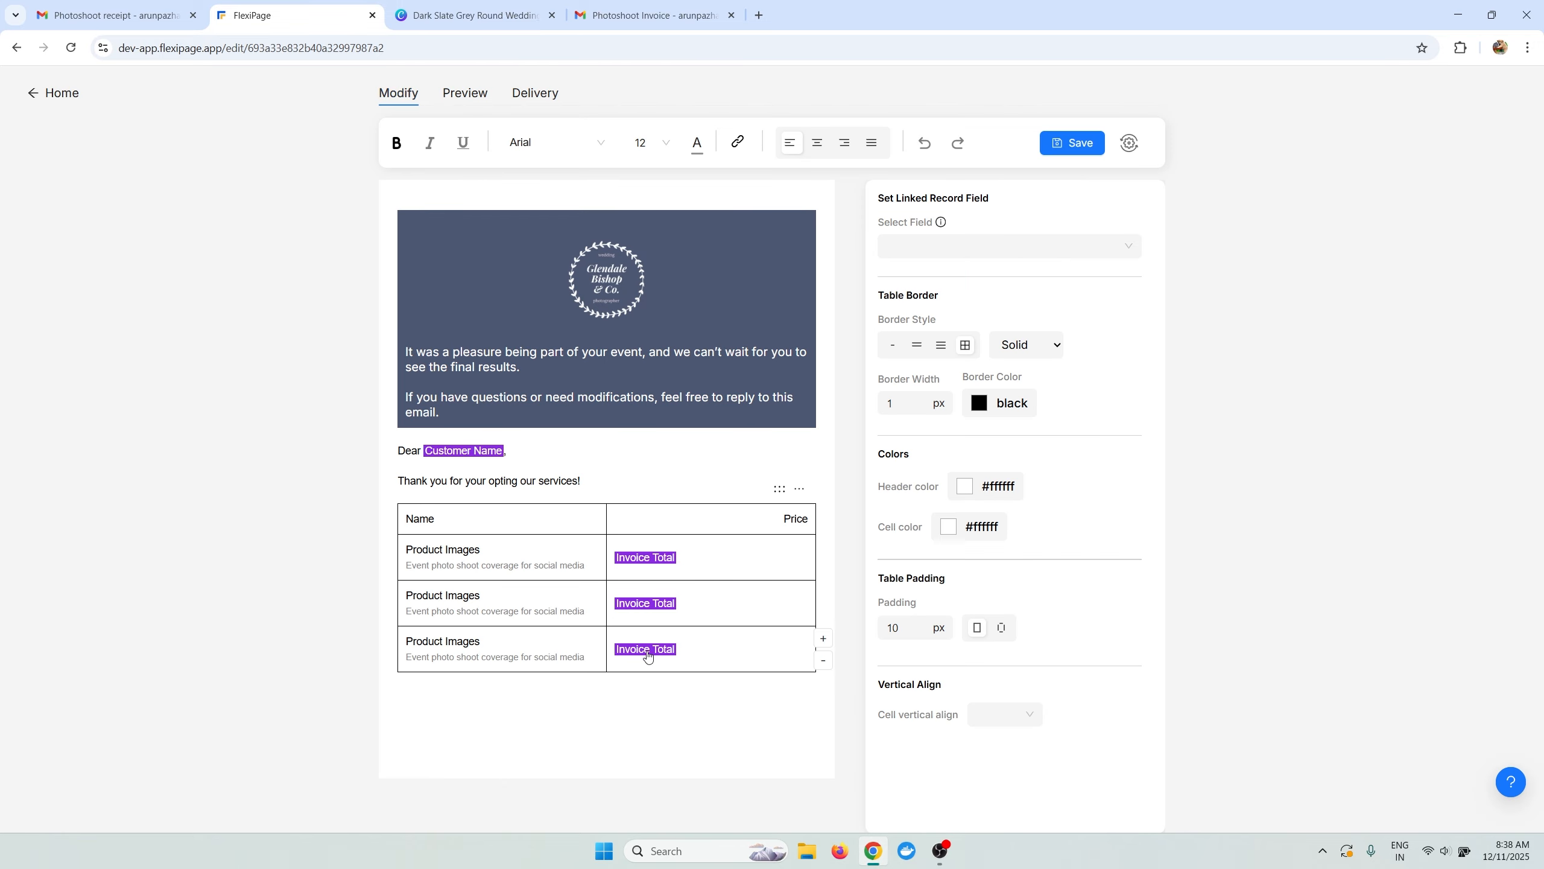
{"action": "left_click", "coordinate": [653, 564]}
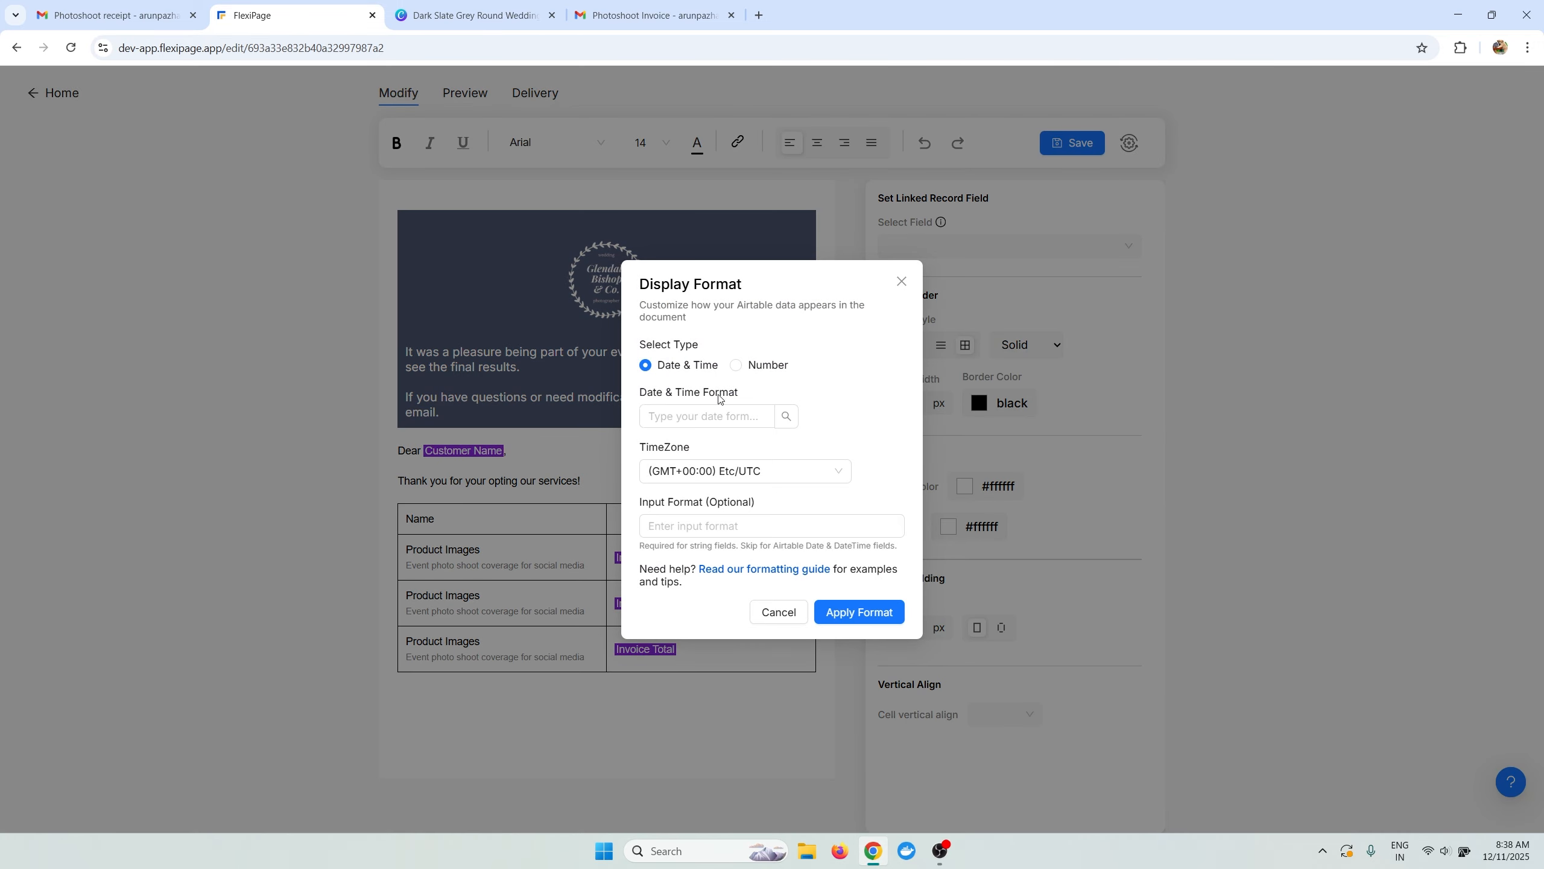
{"action": "left_click", "coordinate": [737, 363]}
{"action": "left_click", "coordinate": [703, 475]}
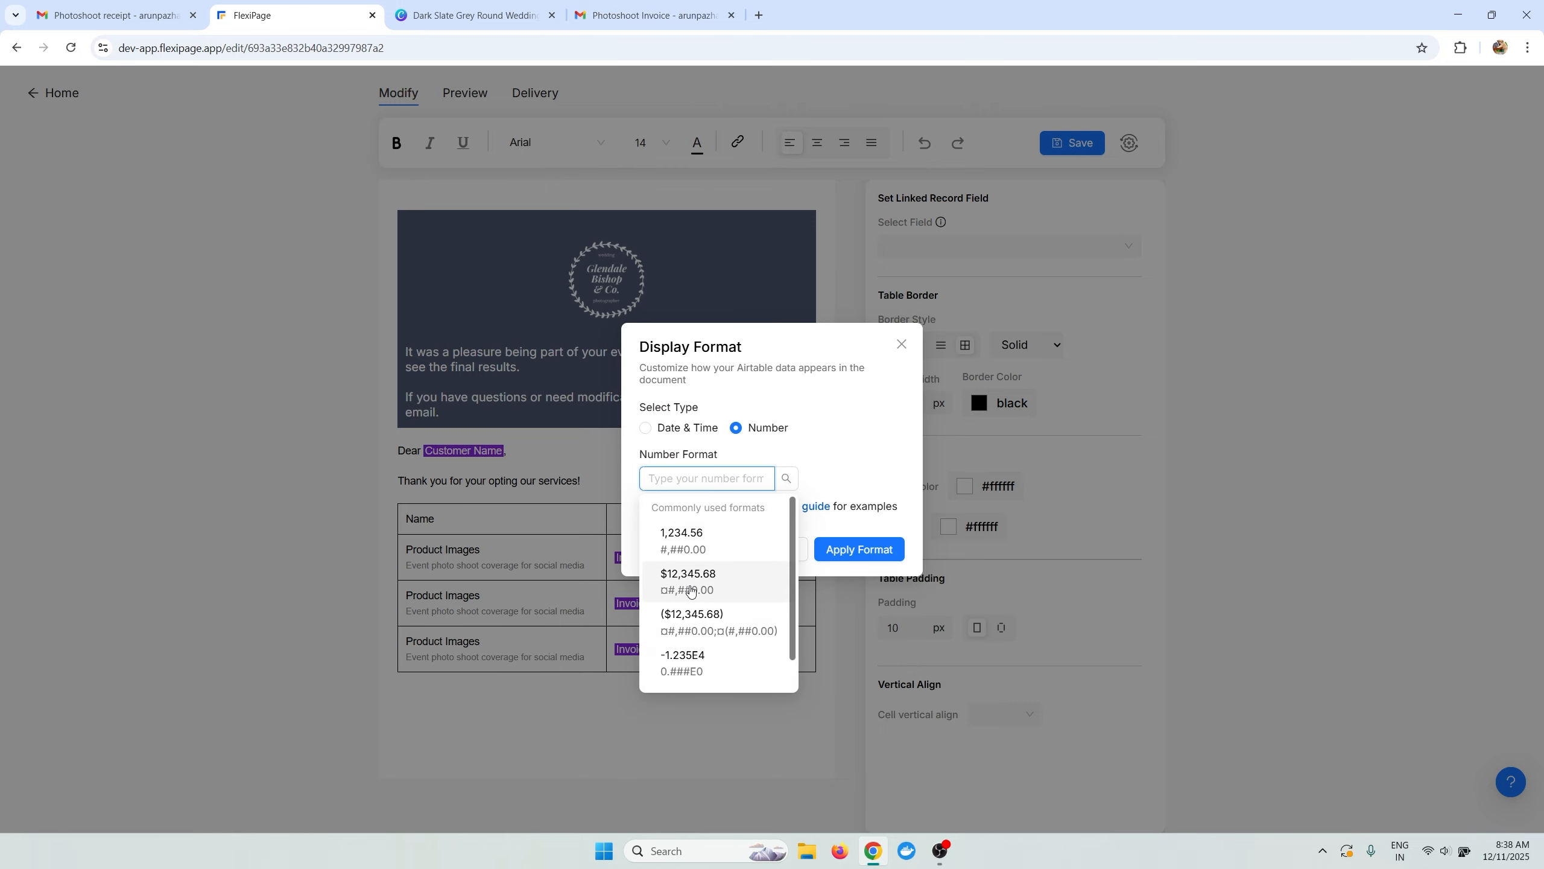
{"action": "left_click", "coordinate": [691, 584]}
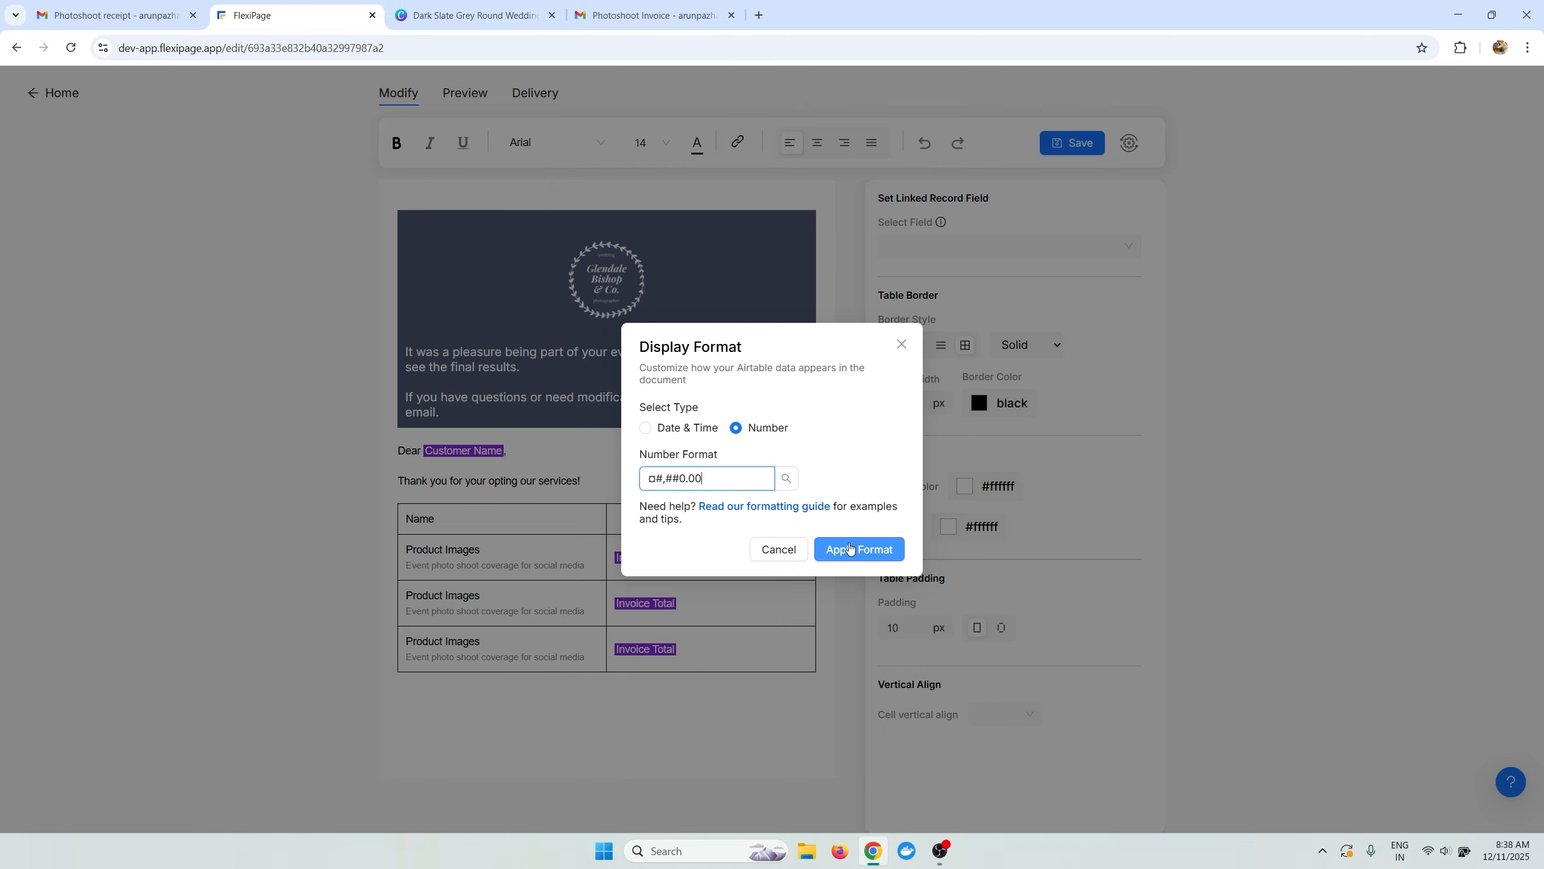
{"action": "left_click", "coordinate": [858, 549]}
{"action": "left_click", "coordinate": [669, 605]}
{"action": "left_click", "coordinate": [736, 427]}
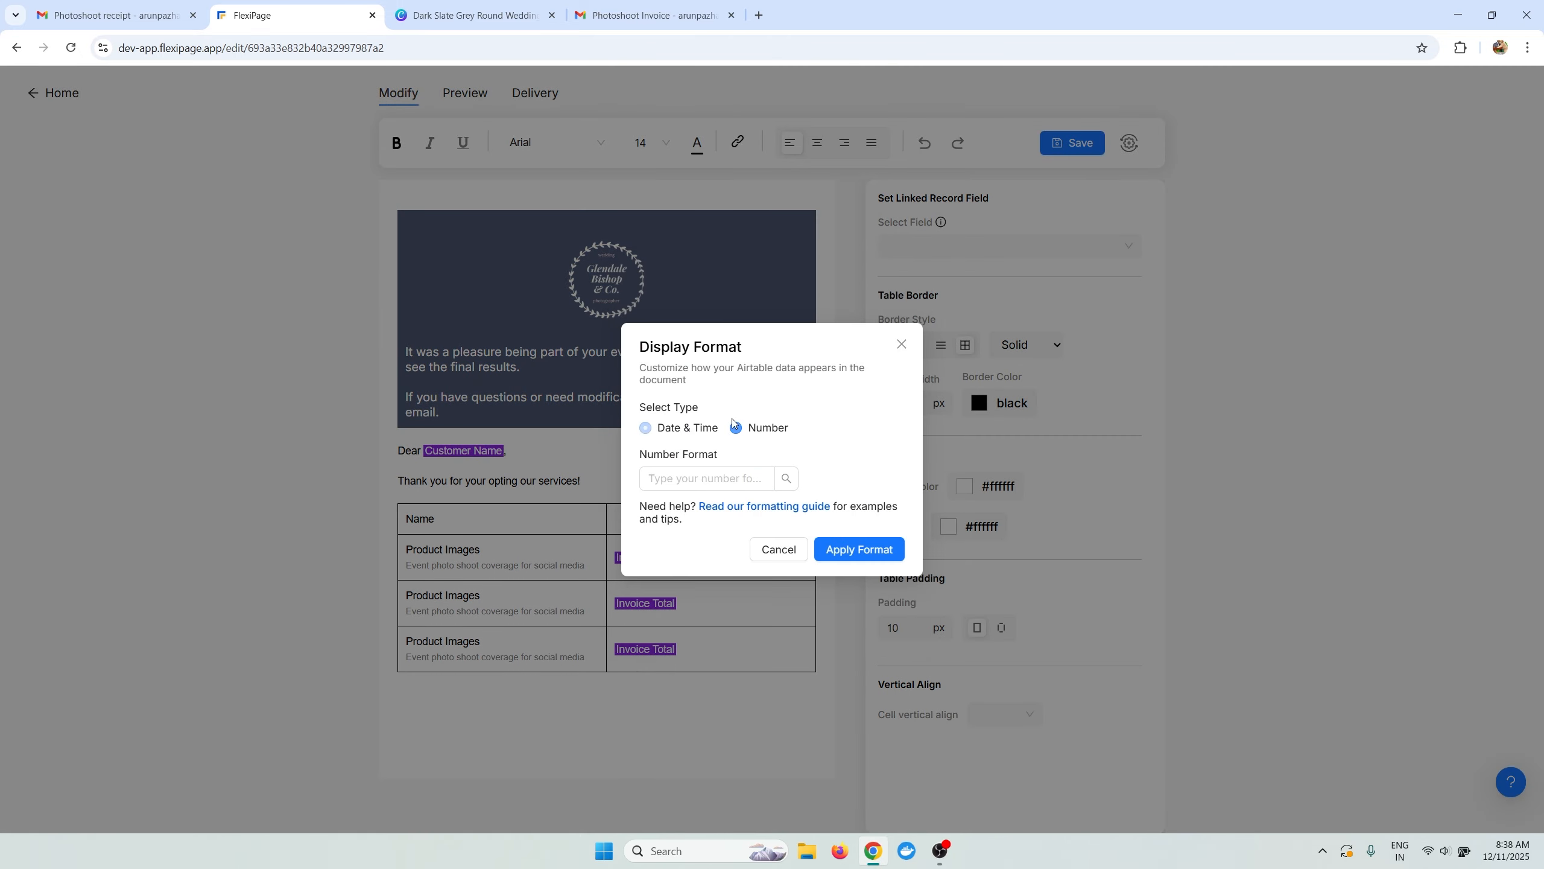
{"action": "left_click", "coordinate": [703, 479]}
{"action": "left_click", "coordinate": [691, 575]}
{"action": "left_click", "coordinate": [858, 549]}
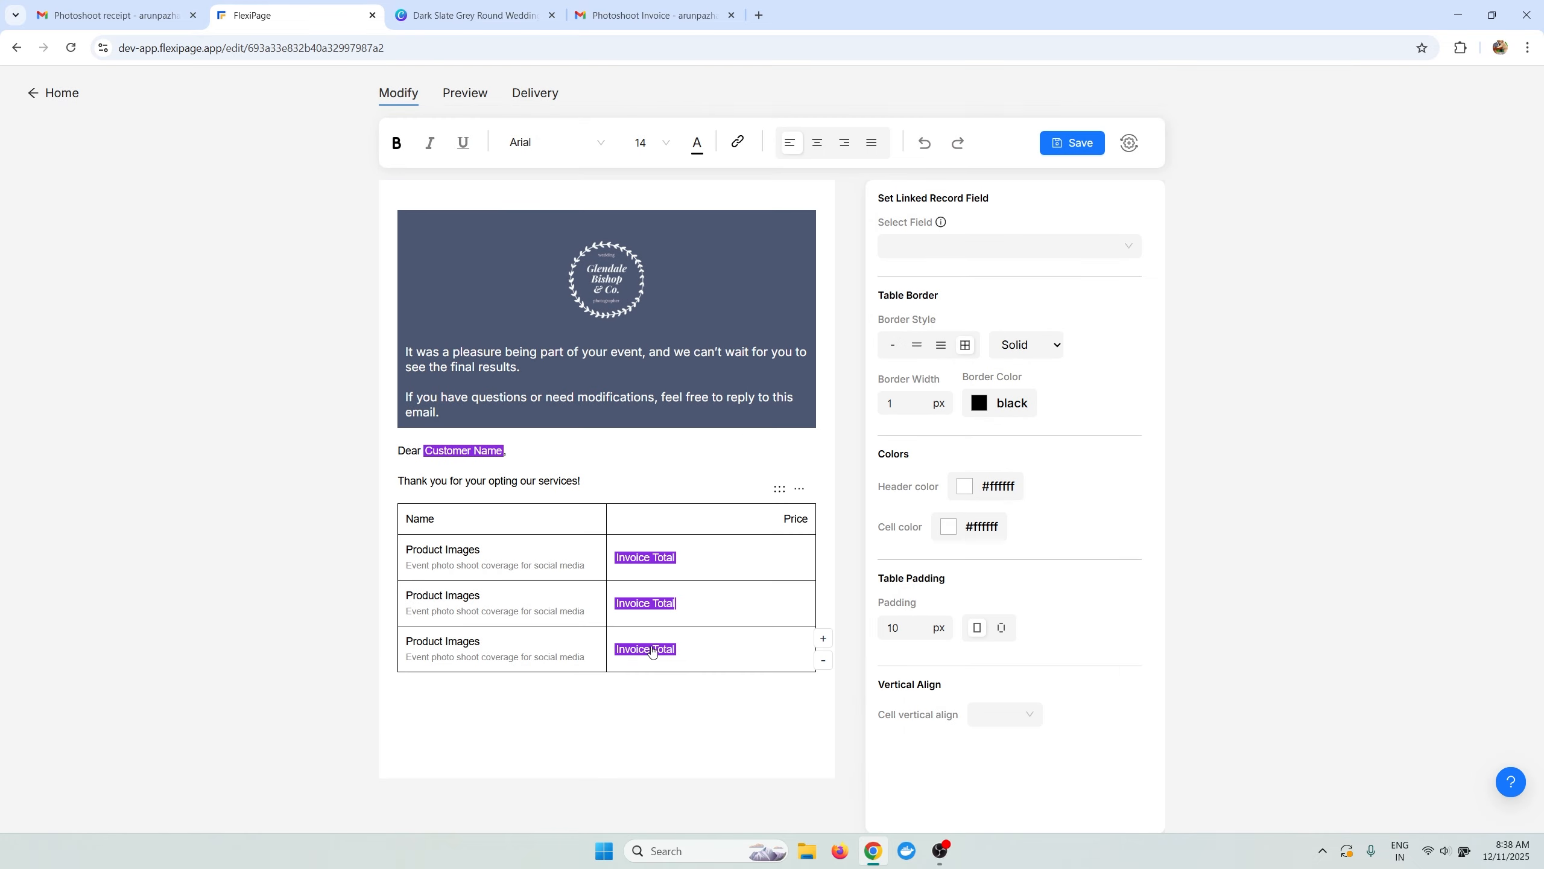
{"action": "left_click", "coordinate": [644, 649]}
{"action": "left_click", "coordinate": [736, 365]}
{"action": "left_click", "coordinate": [703, 479]}
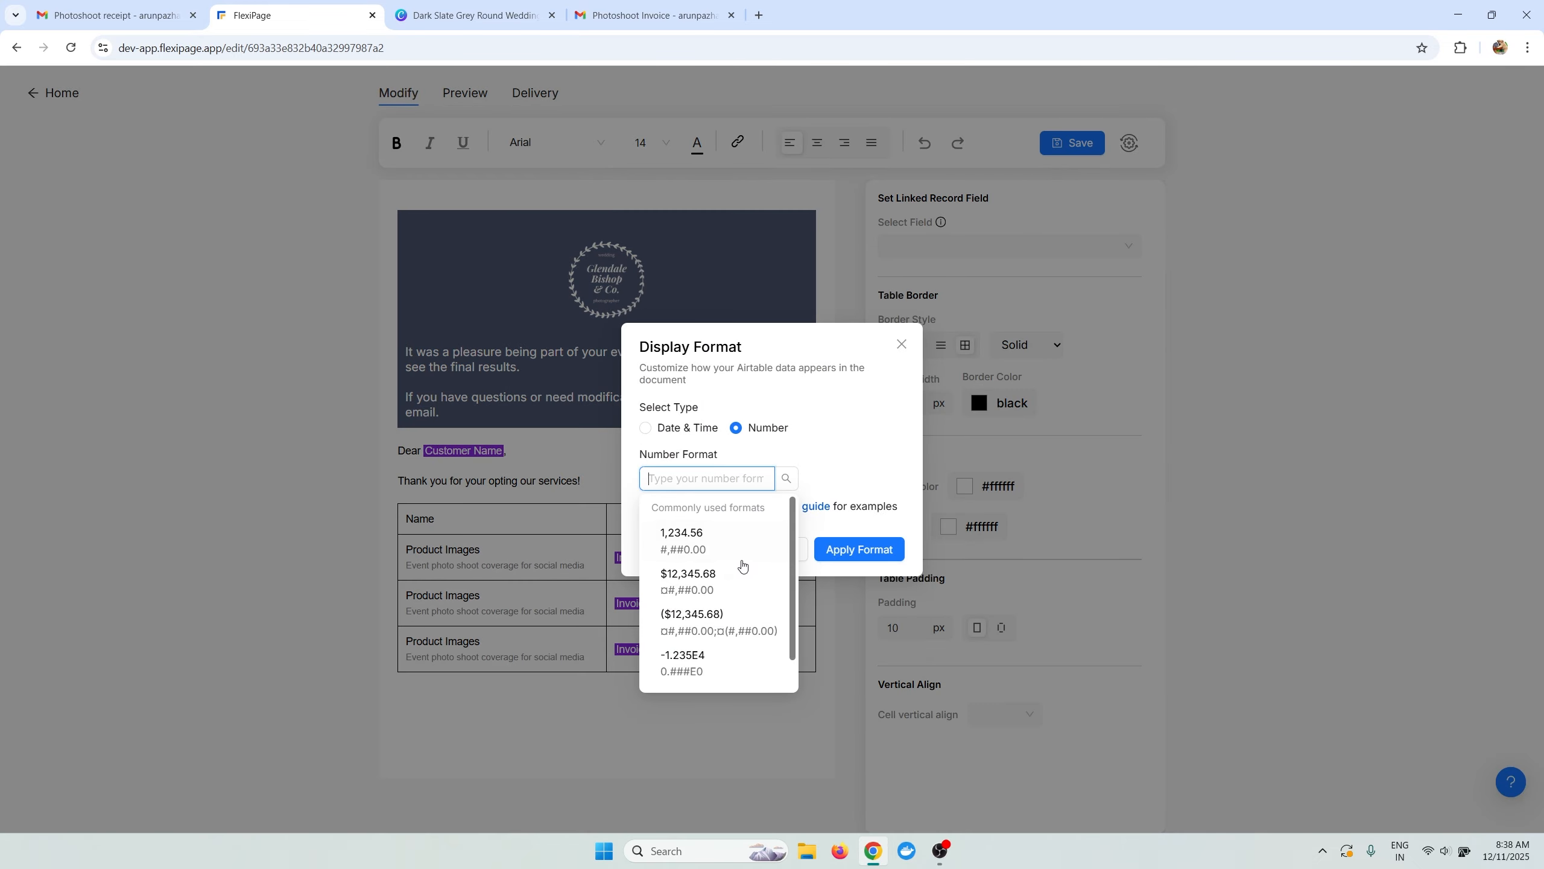
{"action": "left_click", "coordinate": [717, 587]}
{"action": "left_click", "coordinate": [858, 550]}
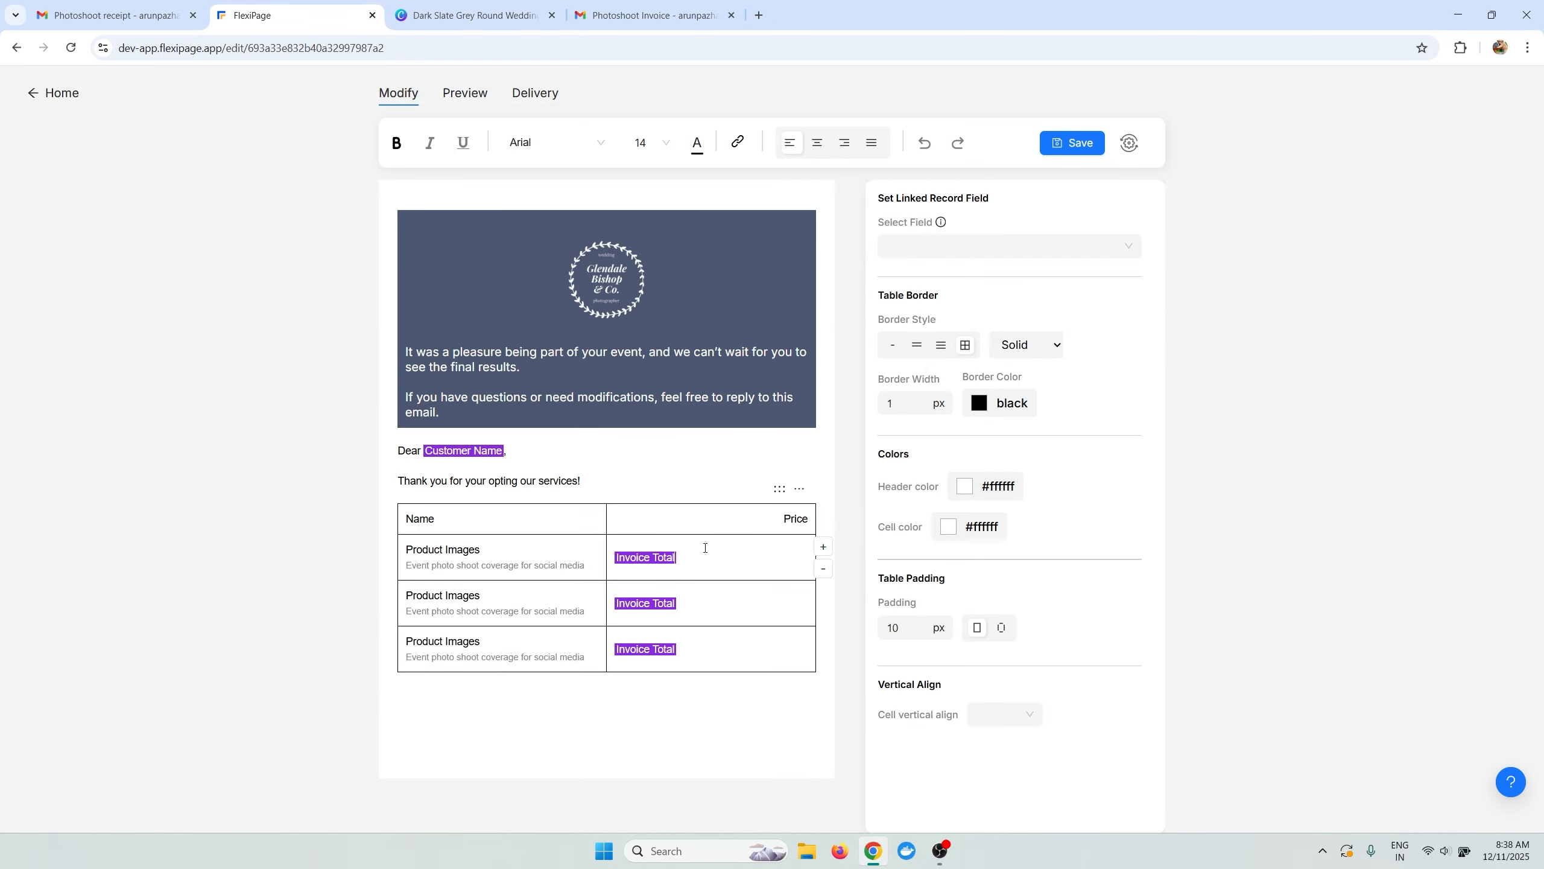
Right-align the three prices and give the table horizontal row lines only.
{"action": "left_click", "coordinate": [842, 146]}
{"action": "left_click", "coordinate": [717, 602]}
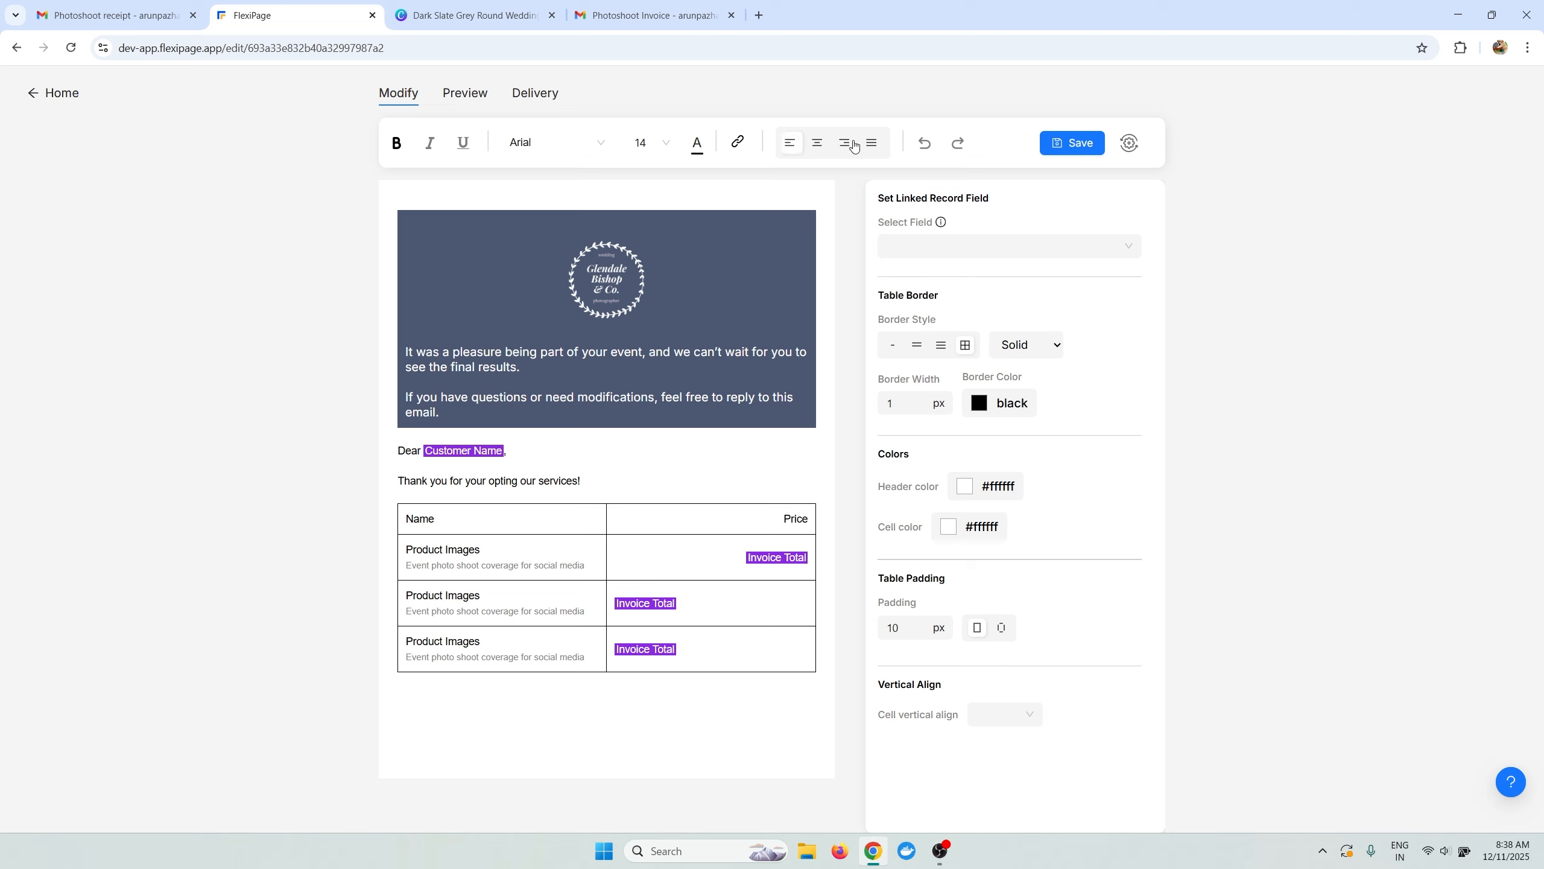
{"action": "left_click", "coordinate": [844, 142]}
{"action": "left_click", "coordinate": [705, 633]}
{"action": "left_click", "coordinate": [844, 143]}
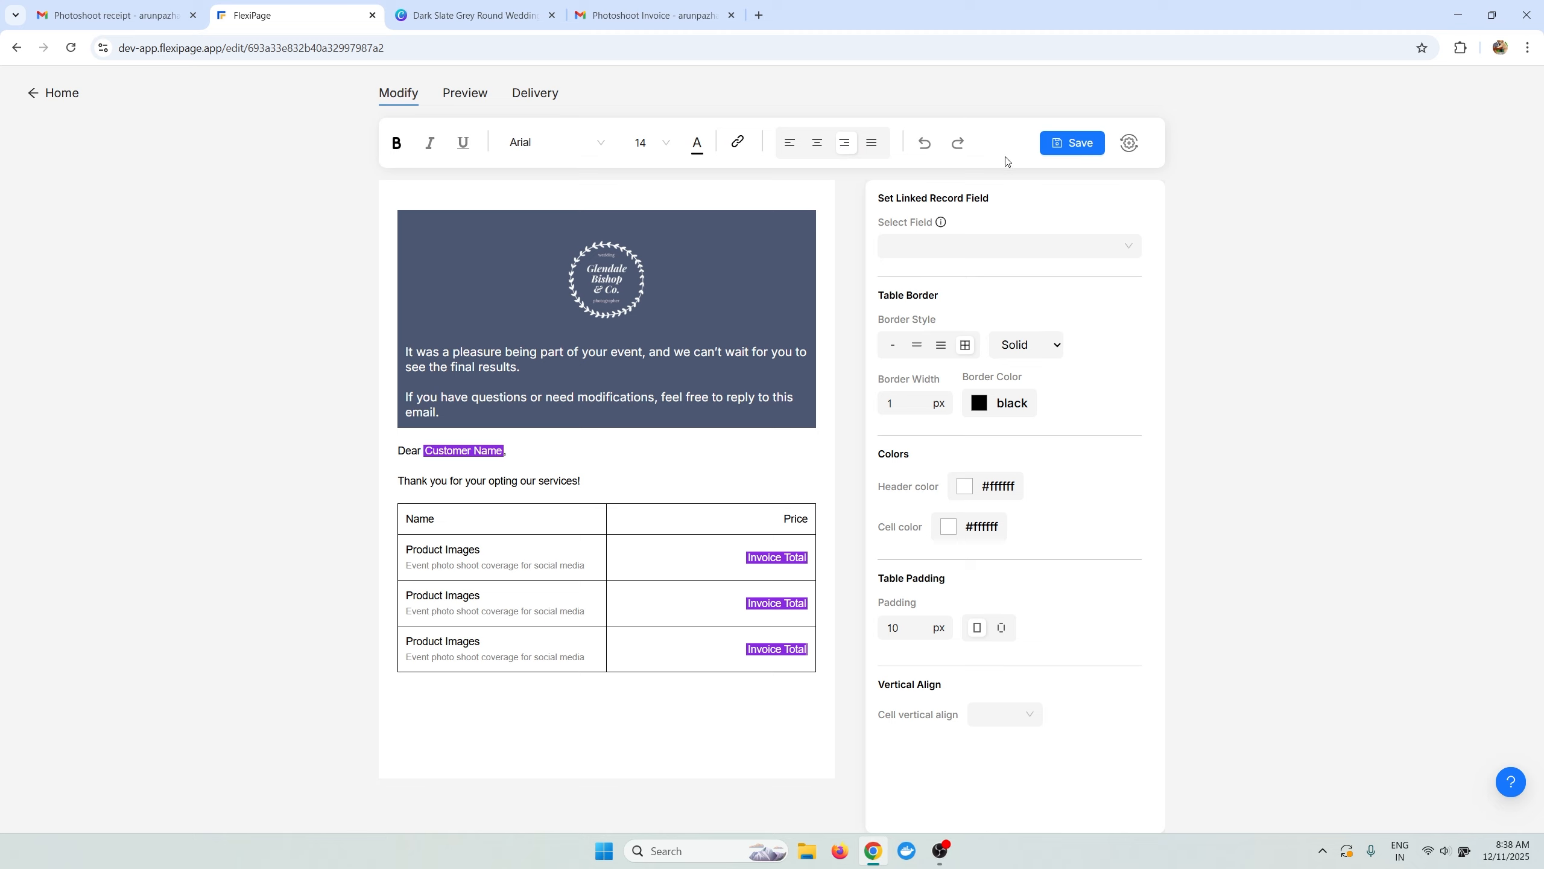
{"action": "left_click", "coordinate": [697, 527]}
{"action": "left_click", "coordinate": [941, 345]}
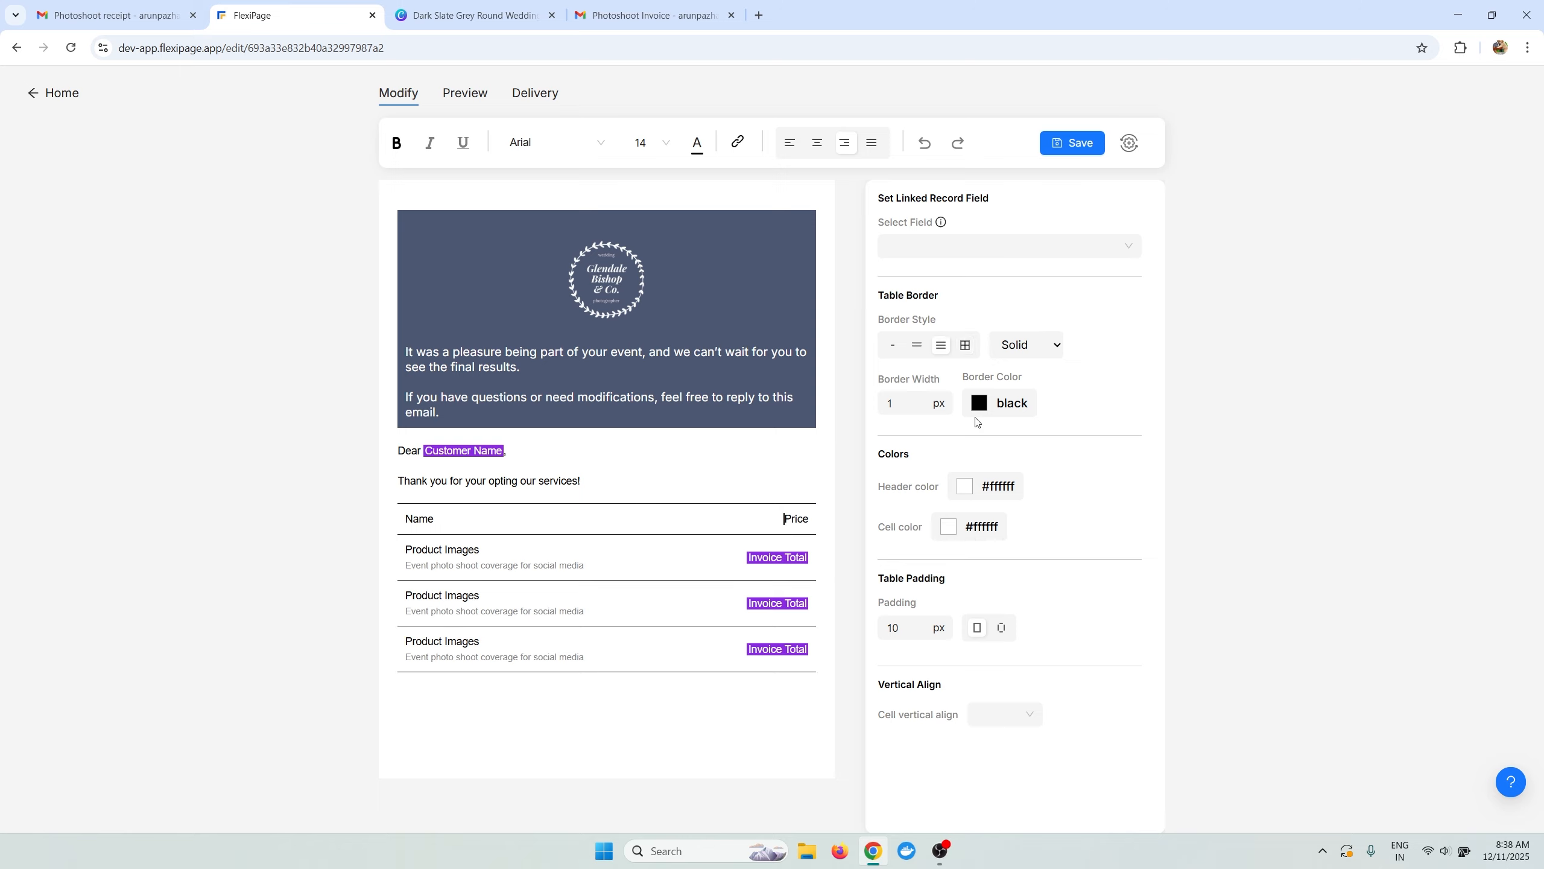
{"action": "left_click", "coordinate": [980, 404]}
{"action": "left_click", "coordinate": [1290, 491]}
{"action": "left_click", "coordinate": [1129, 143]}
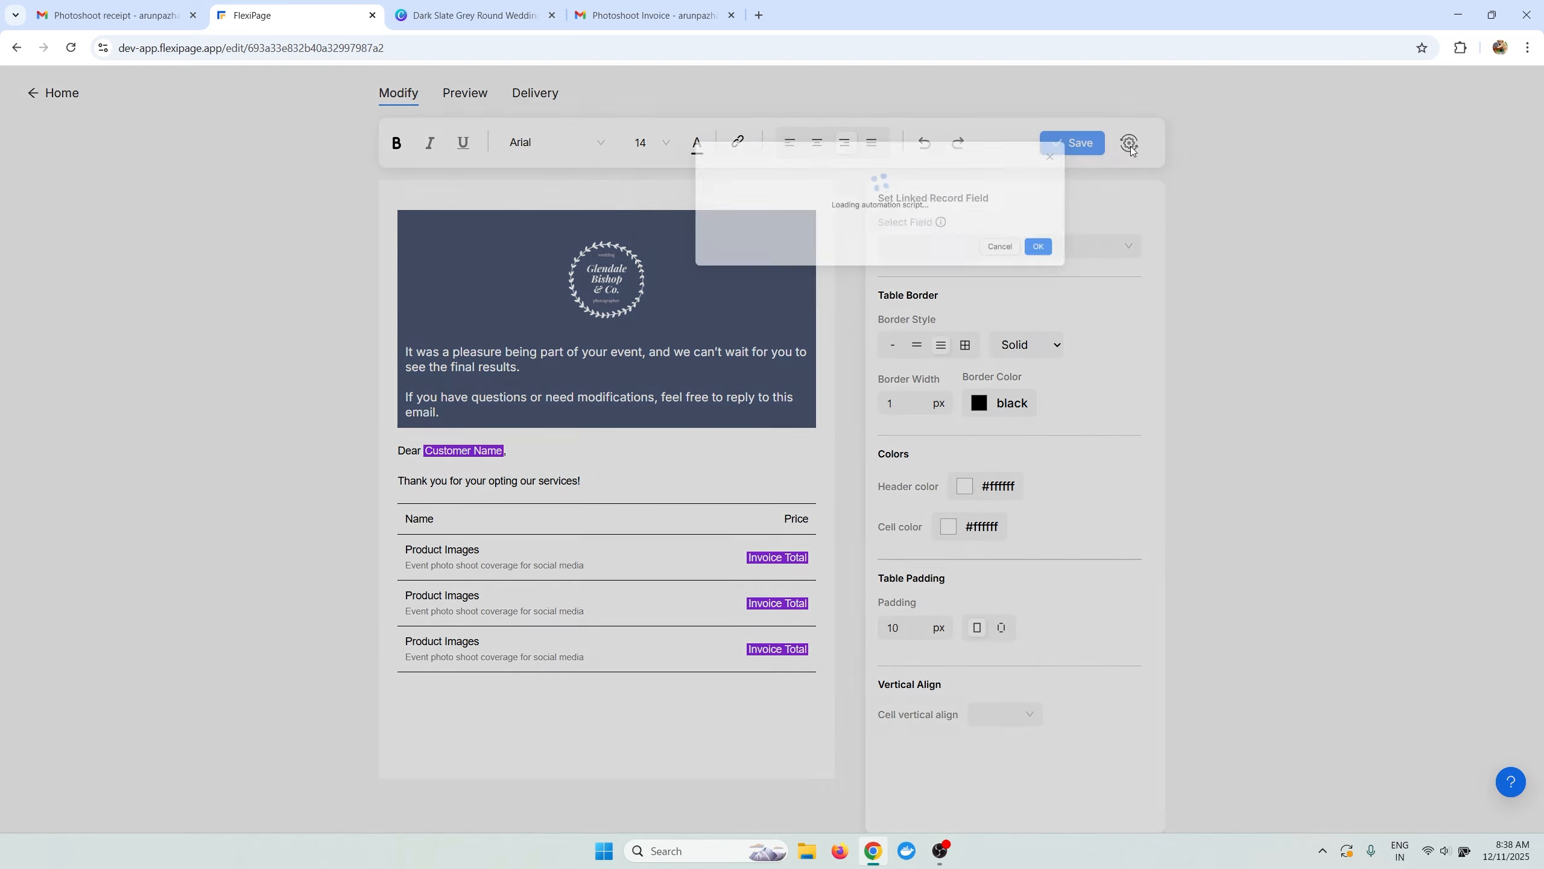
Send a test email from the Gmail sender identity to the recipient's Gmail address.
{"action": "left_click", "coordinate": [544, 232]}
{"action": "left_click", "coordinate": [608, 312]}
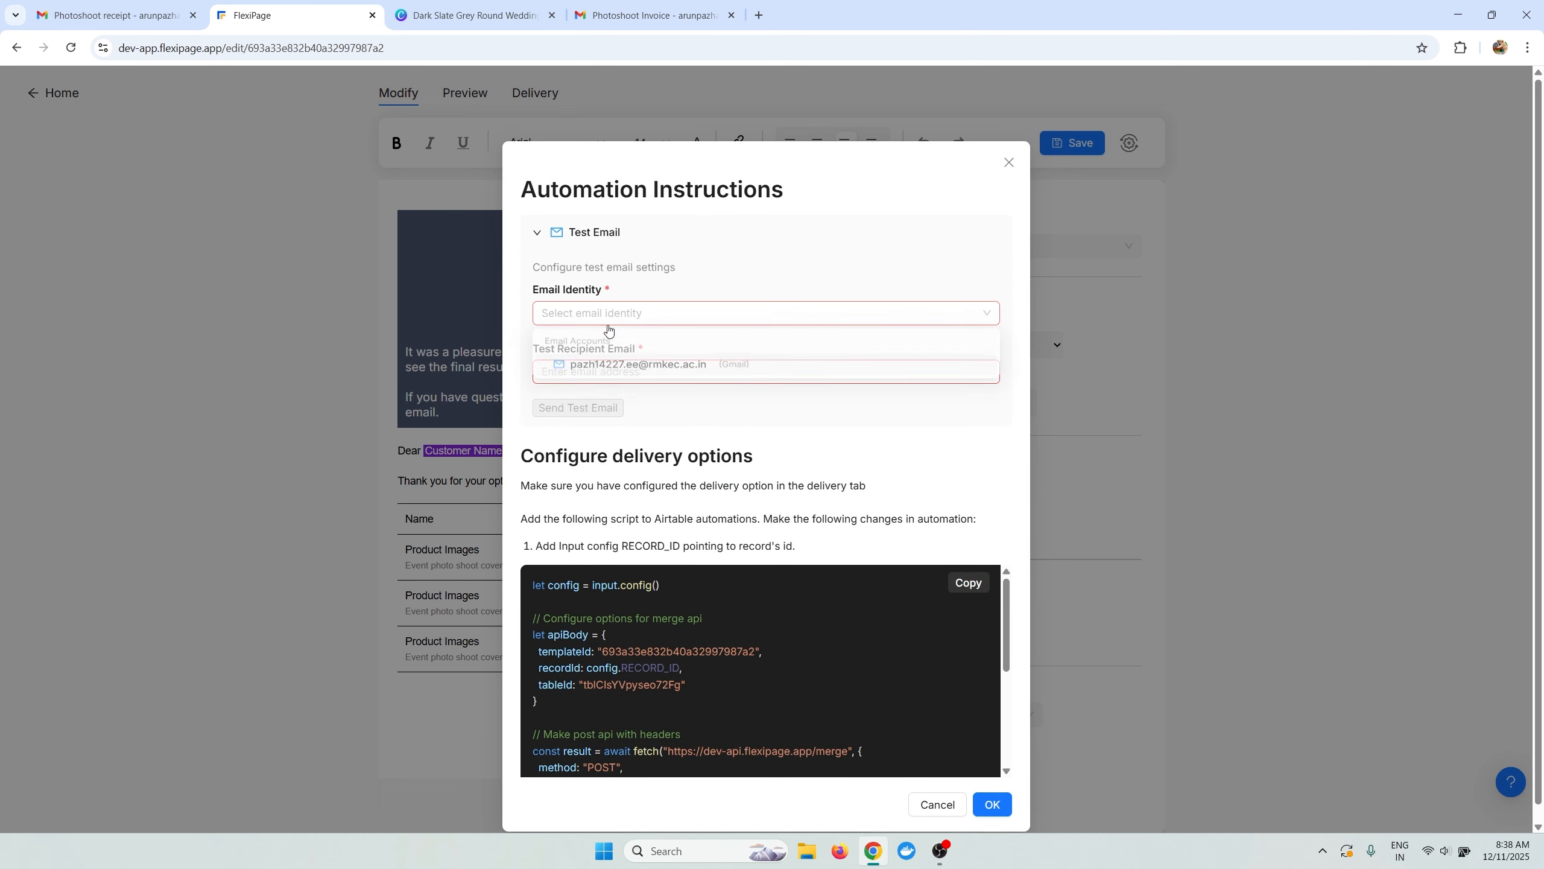
{"action": "left_click", "coordinate": [608, 362]}
{"action": "left_click", "coordinate": [614, 369]}
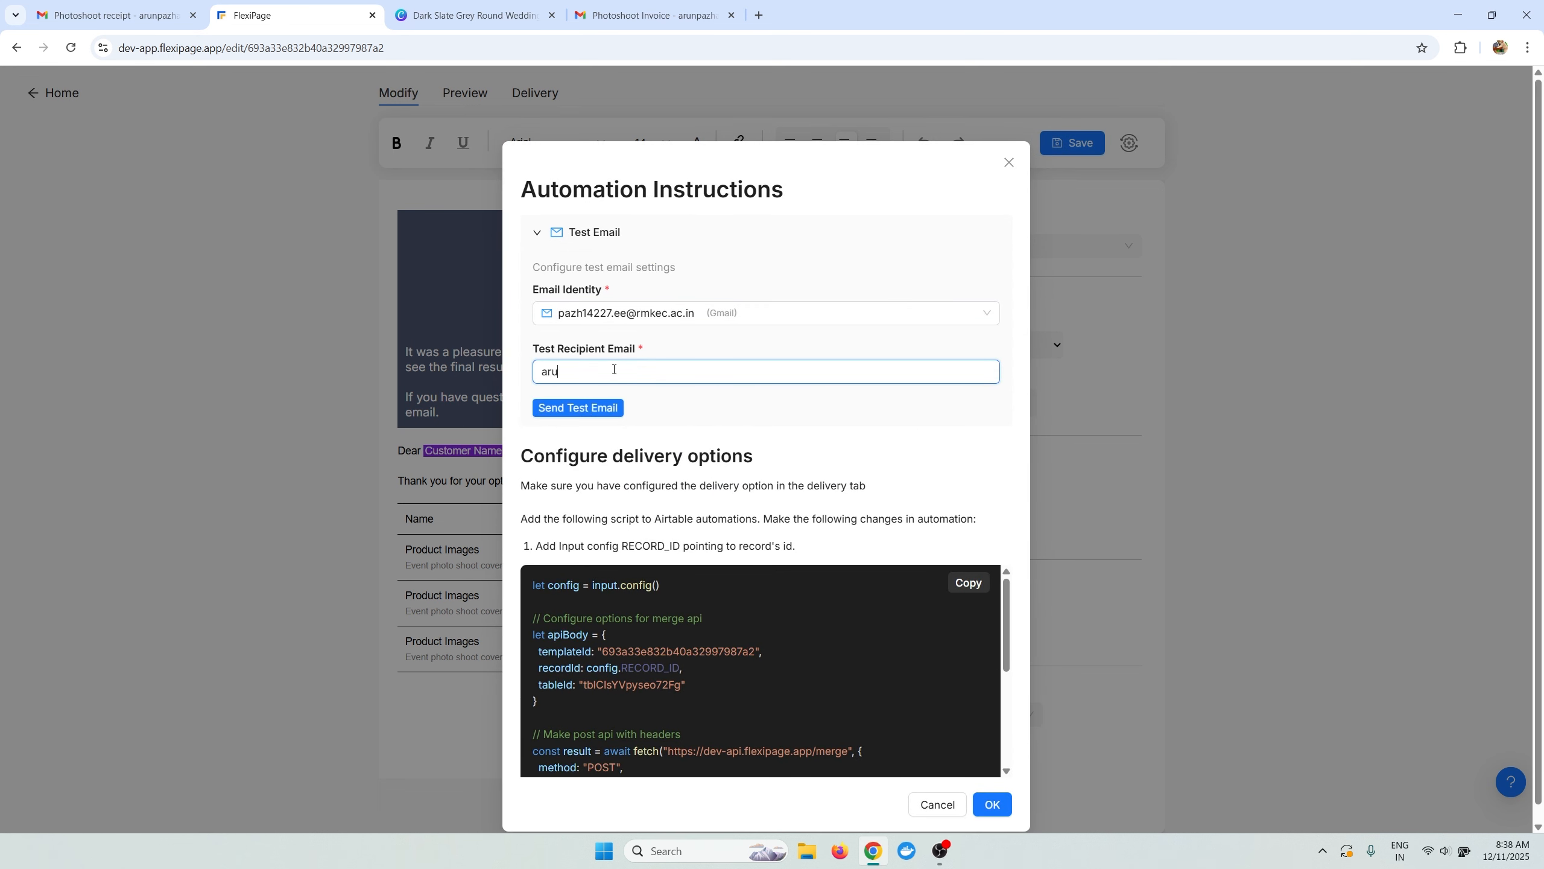
{"action": "left_click", "coordinate": [605, 407]}
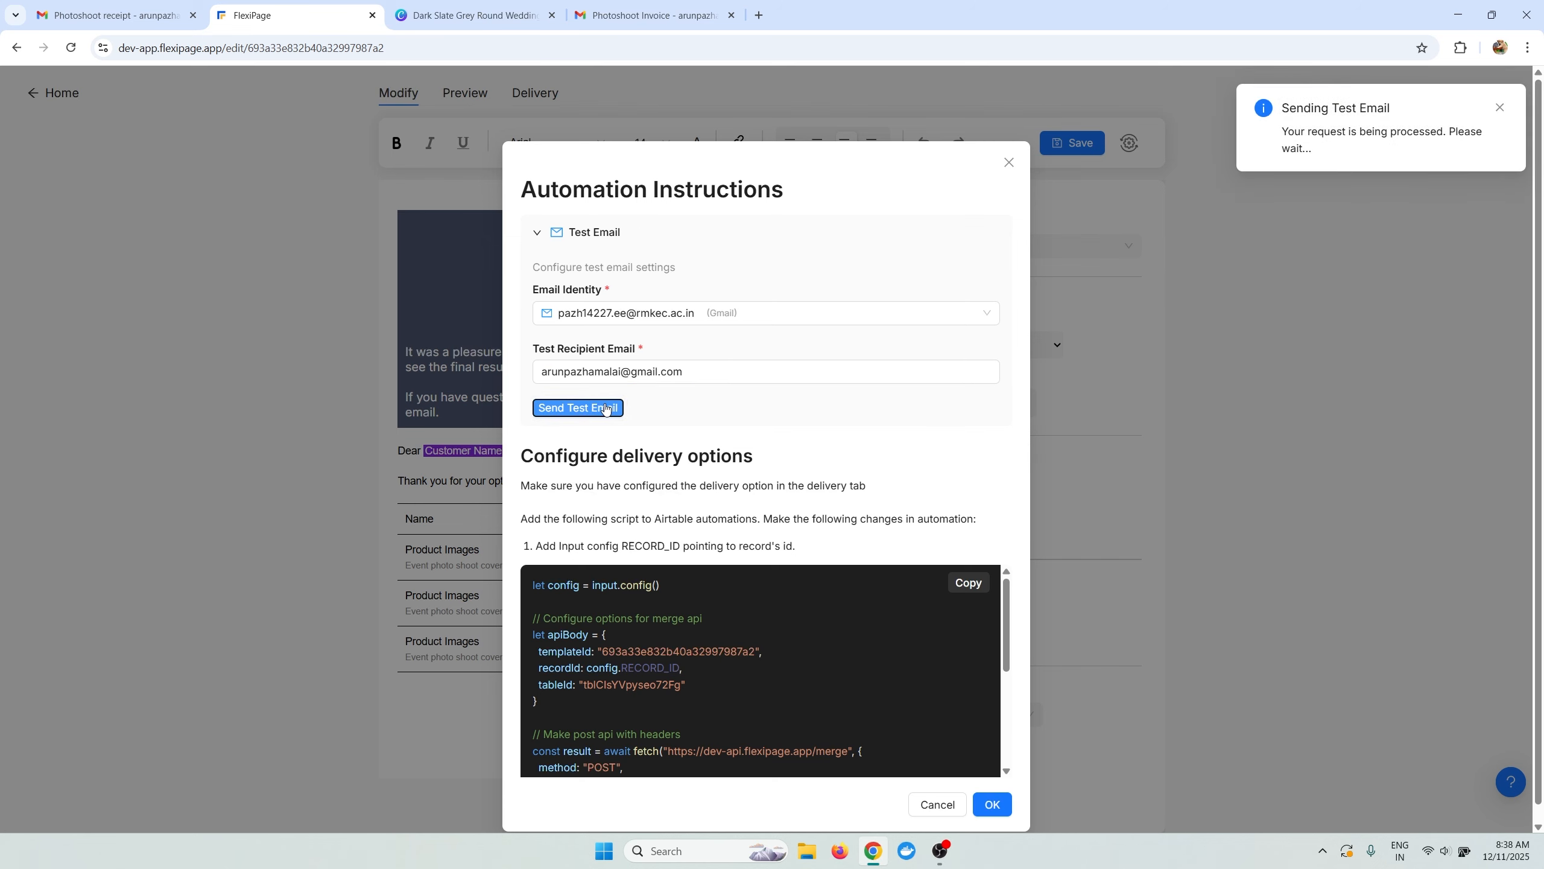
{"action": "left_click", "coordinate": [1107, 404]}
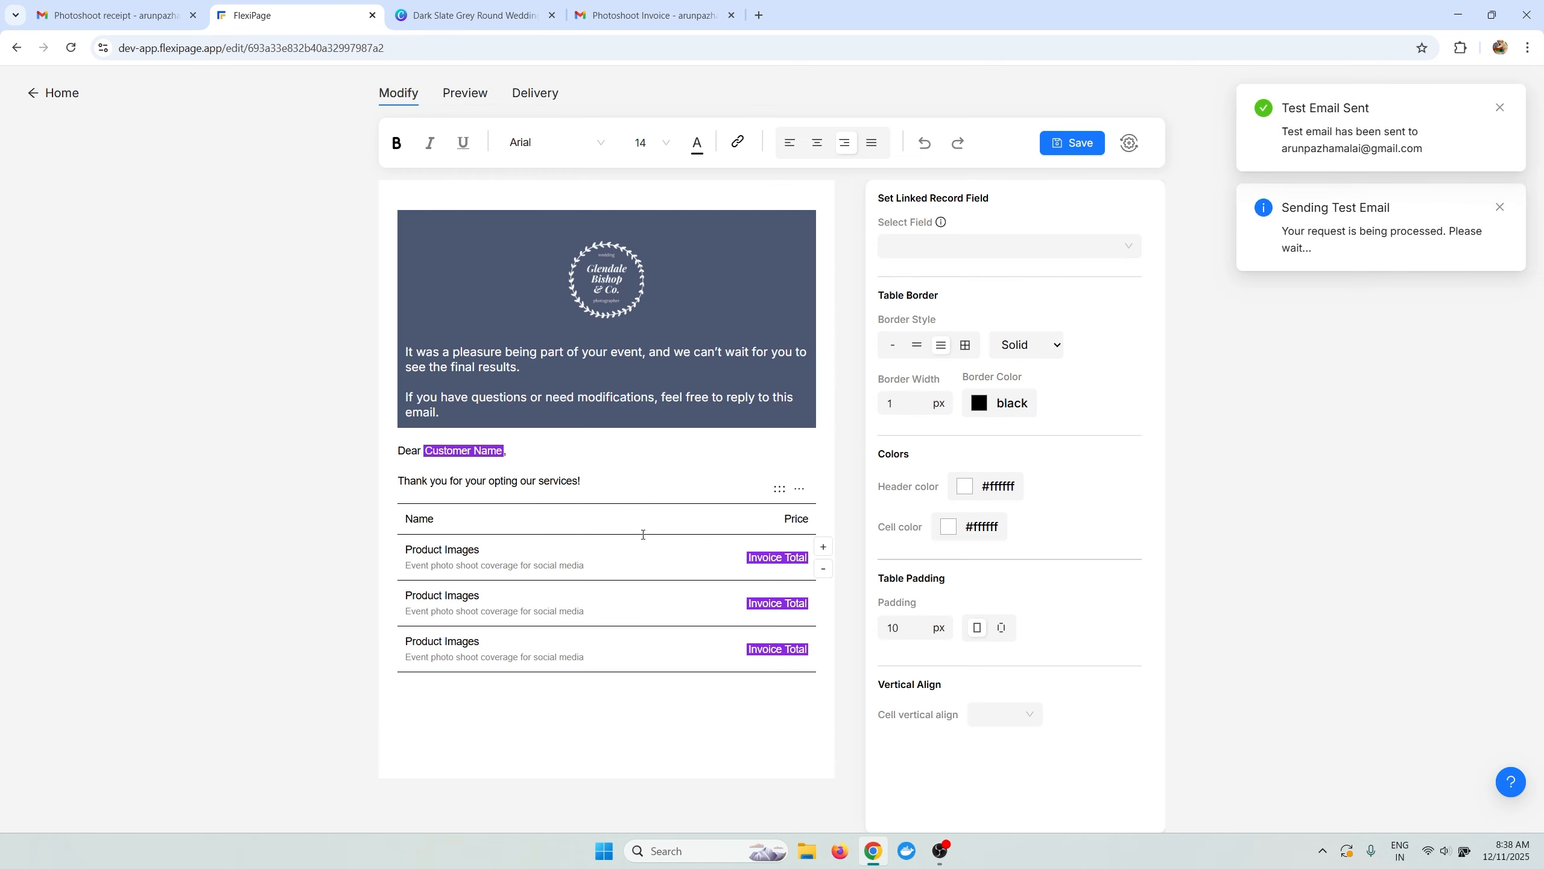
Open the new Photoshoot Invoice test email in Gmail and check its three $1,540.00 prices.
{"action": "left_click", "coordinate": [662, 5]}
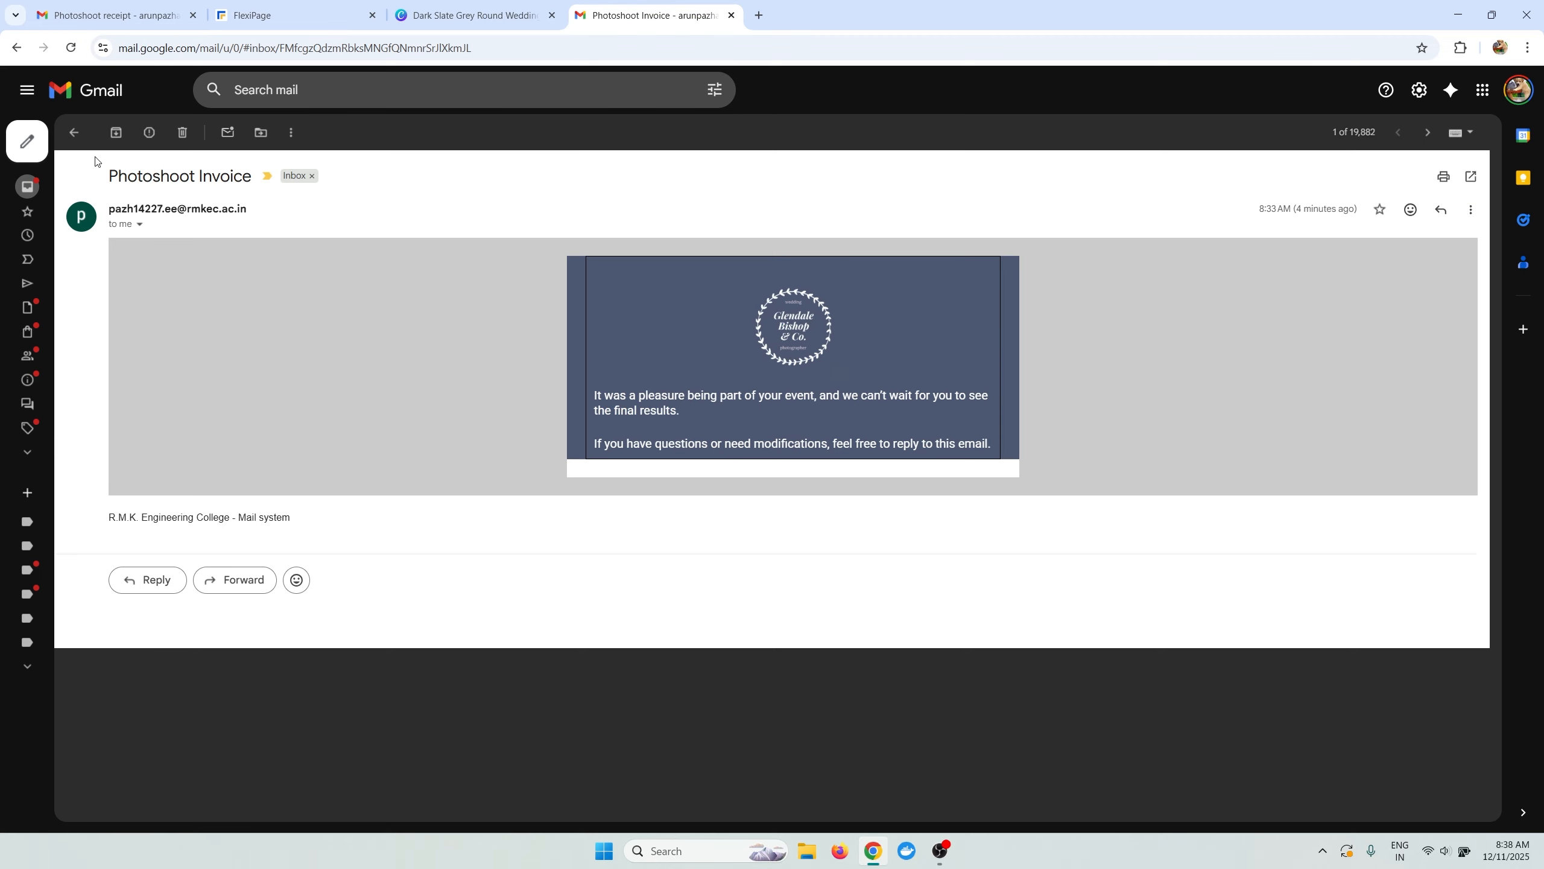
{"action": "left_click", "coordinate": [73, 132]}
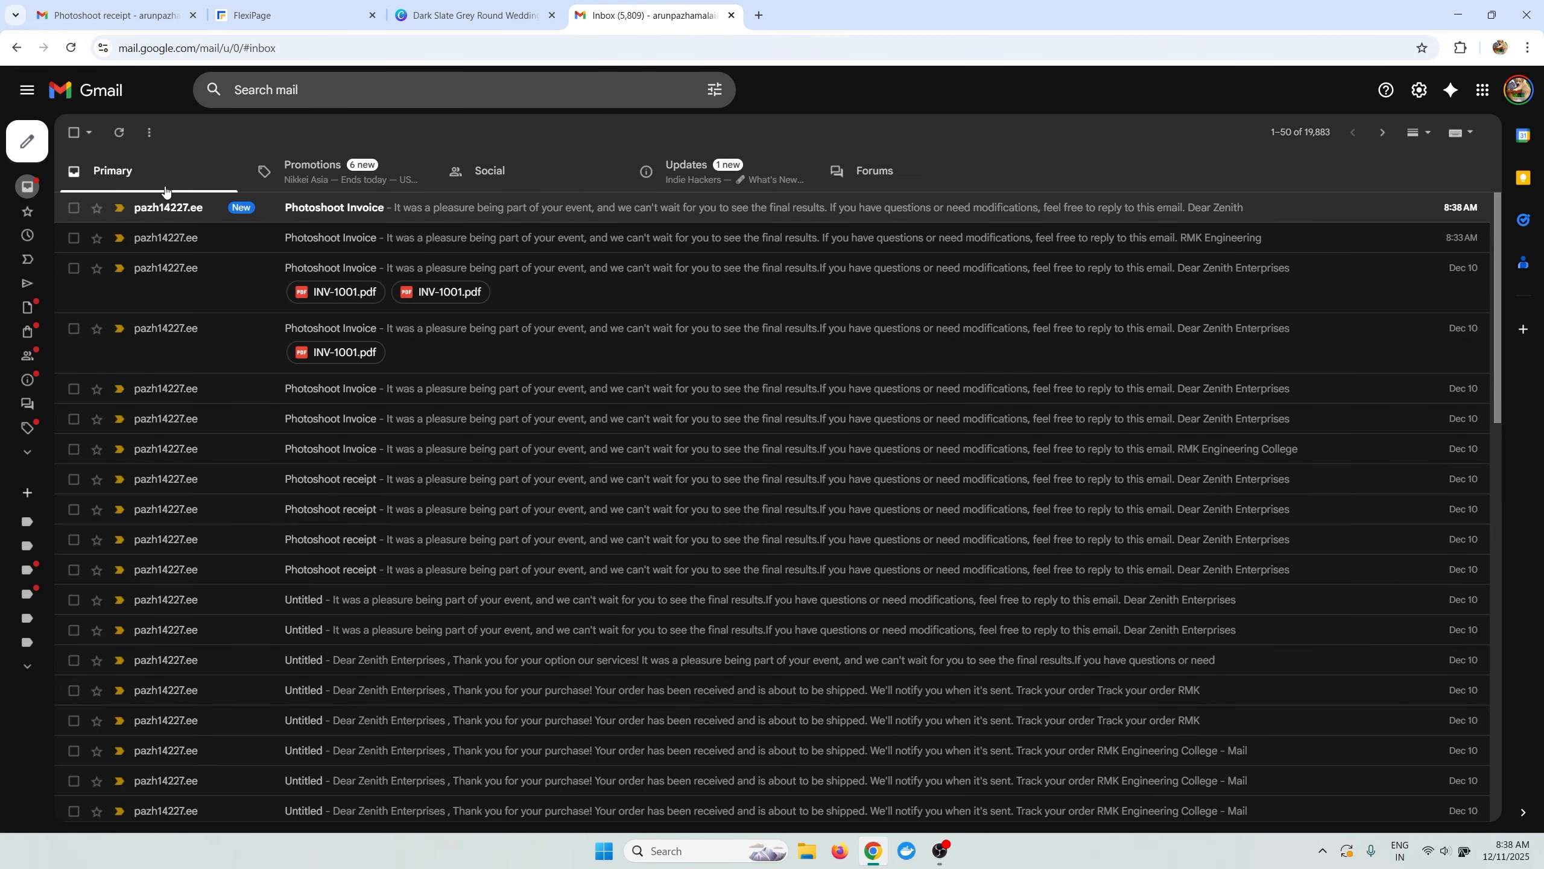
{"action": "left_click", "coordinate": [232, 217]}
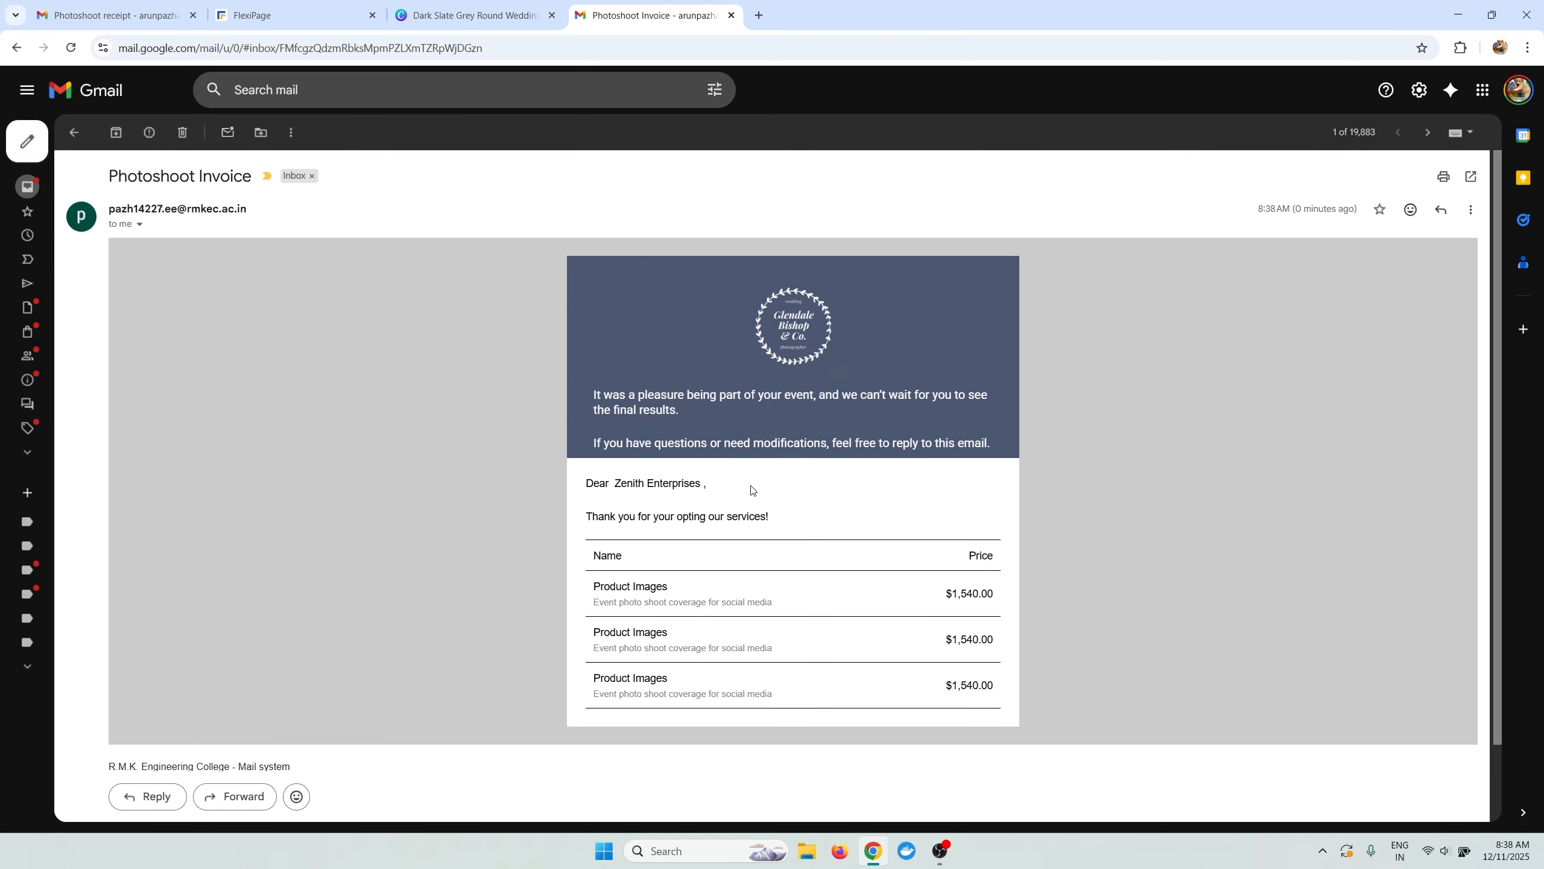
{"action": "scroll", "coordinate": [283, 294], "scroll_direction": "down", "scroll_amount": 2}
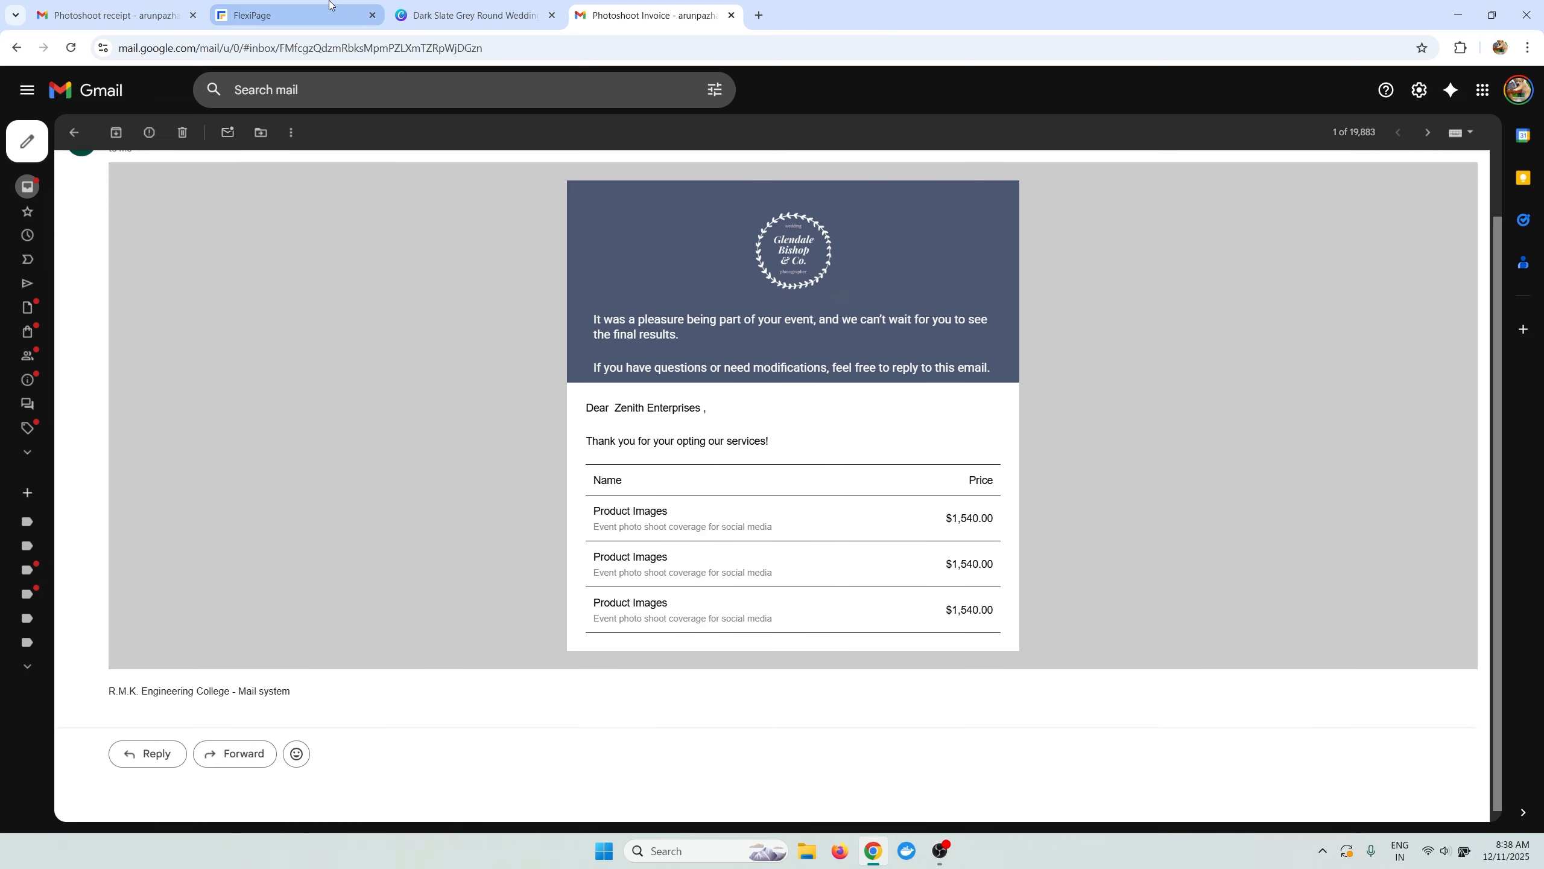
{"action": "left_click", "coordinate": [295, 15]}
Make the price table's border lines light grey (#dcdcdc).
{"action": "left_click", "coordinate": [453, 519]}
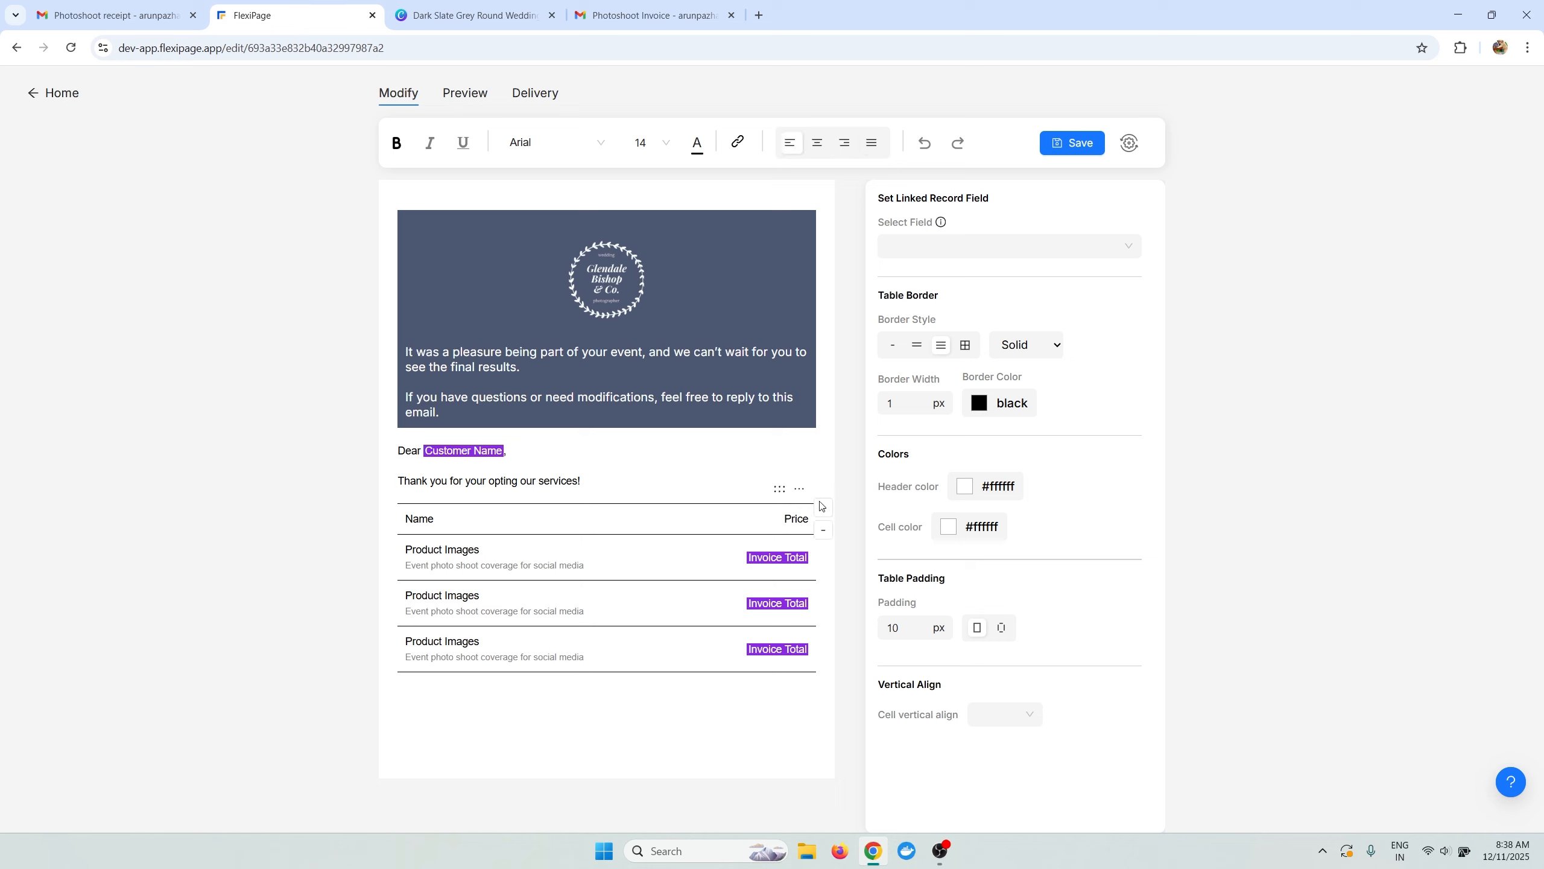
{"action": "left_click", "coordinate": [980, 403]}
{"action": "left_click_drag", "start_coordinate": [970, 521], "coordinate": [962, 483]}
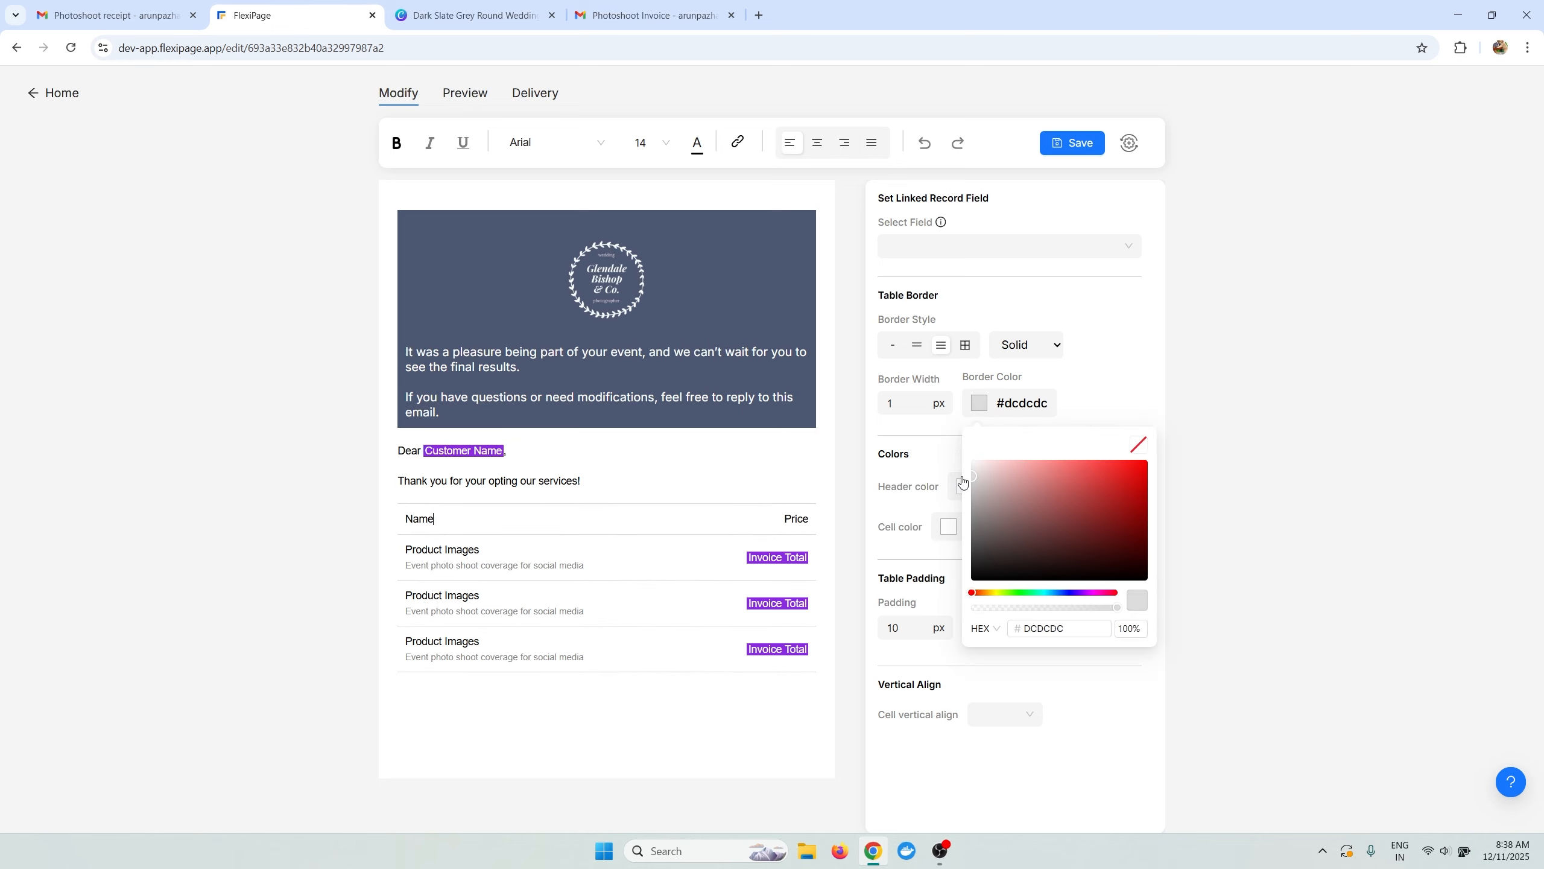
{"action": "left_click", "coordinate": [1273, 481]}
Tidy the empty line below the table, then view the Photoshoot receipt email for reference.
{"action": "left_click", "coordinate": [465, 679]}
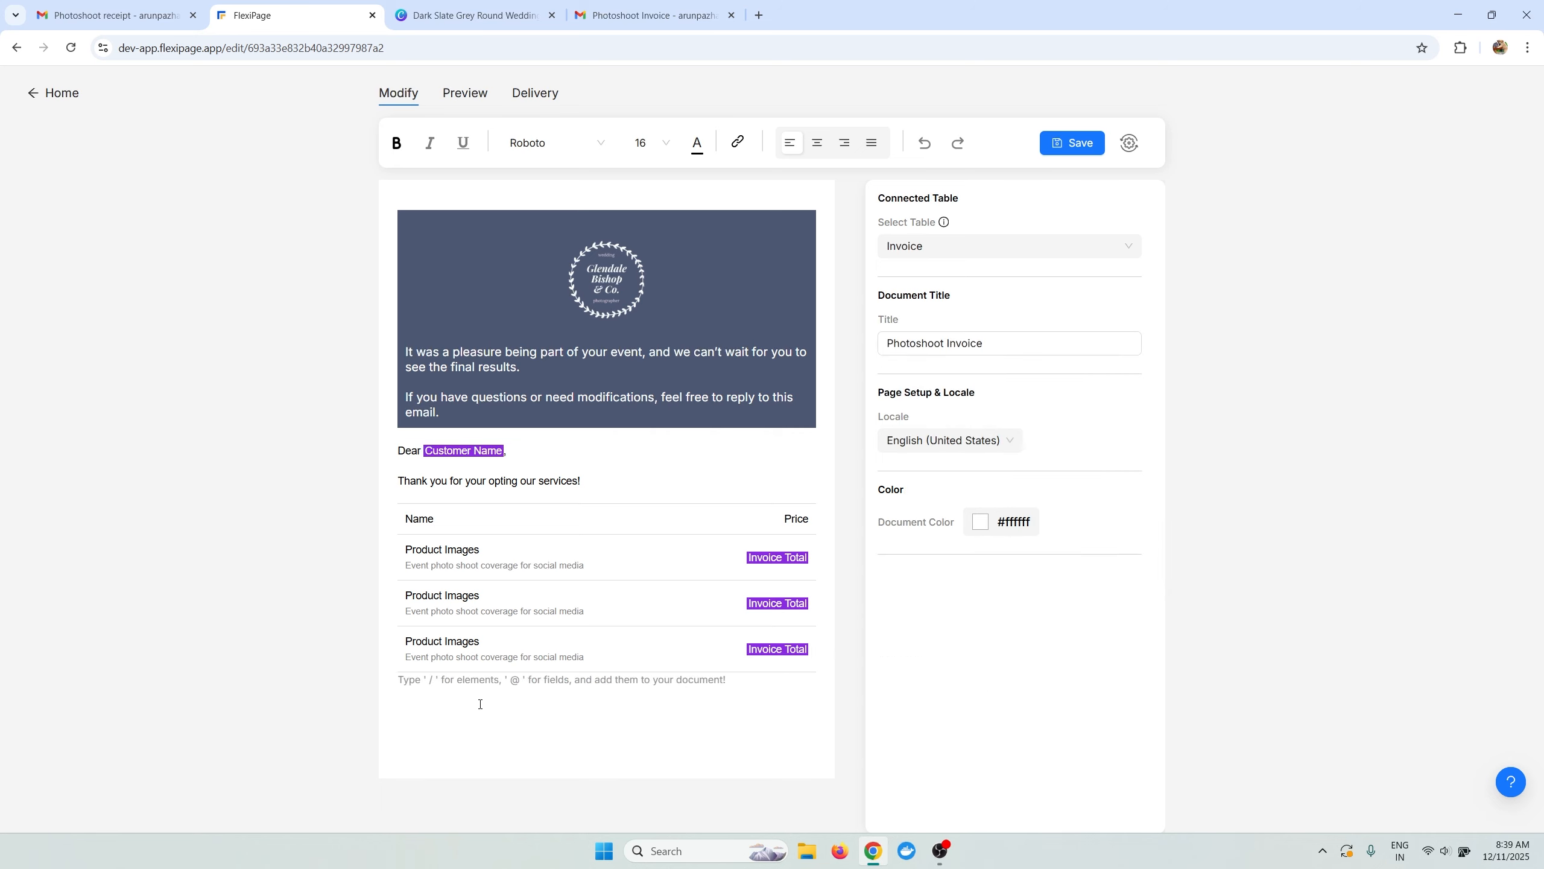
{"action": "key", "text": "Return"}
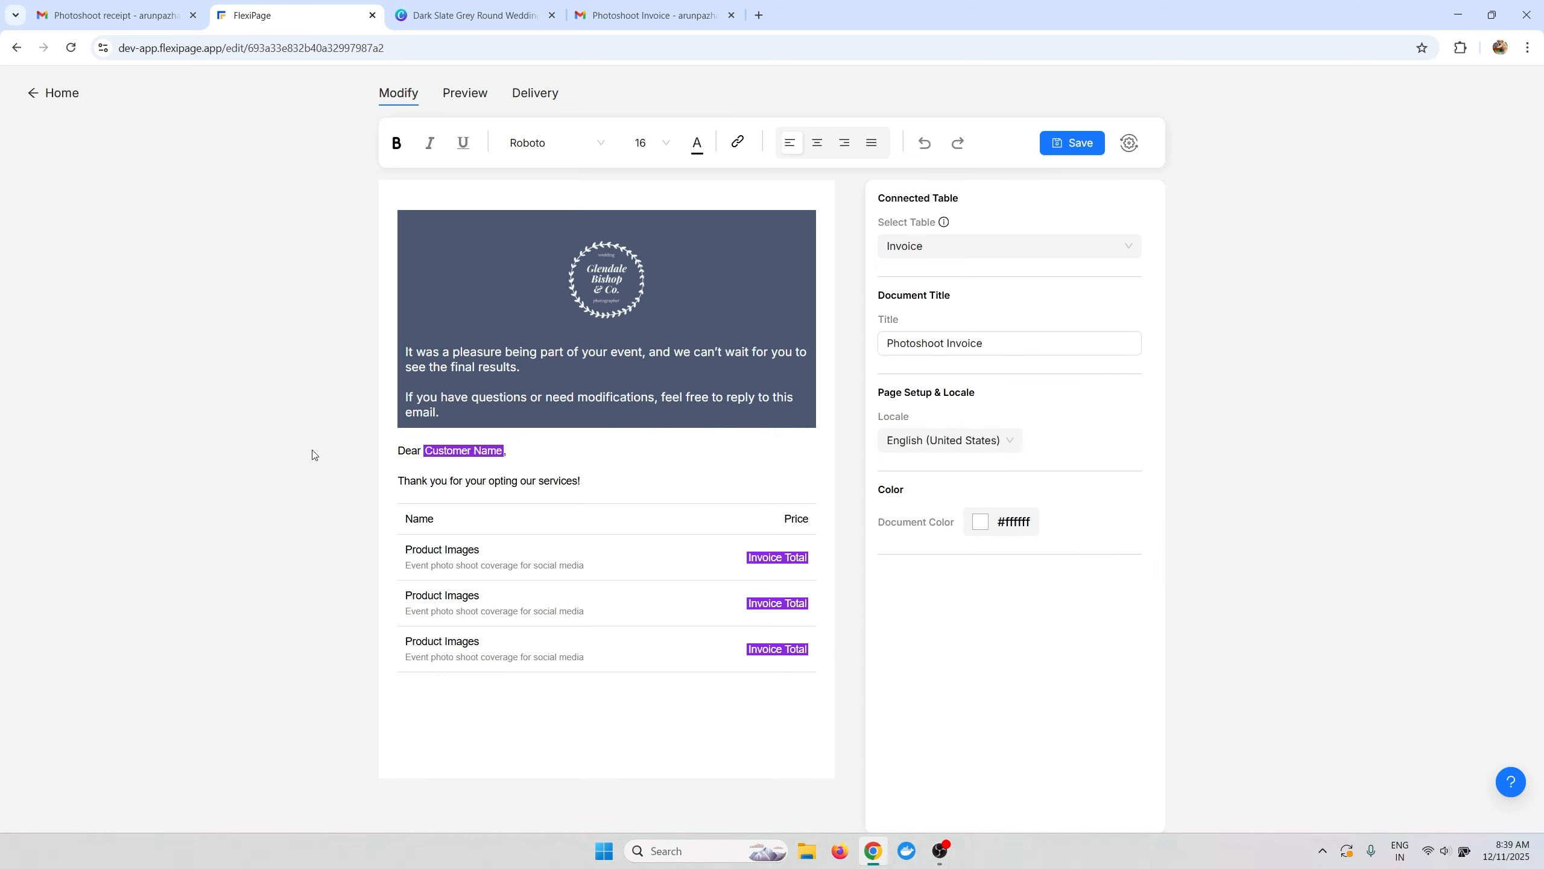
{"action": "key", "text": "BackSpace"}
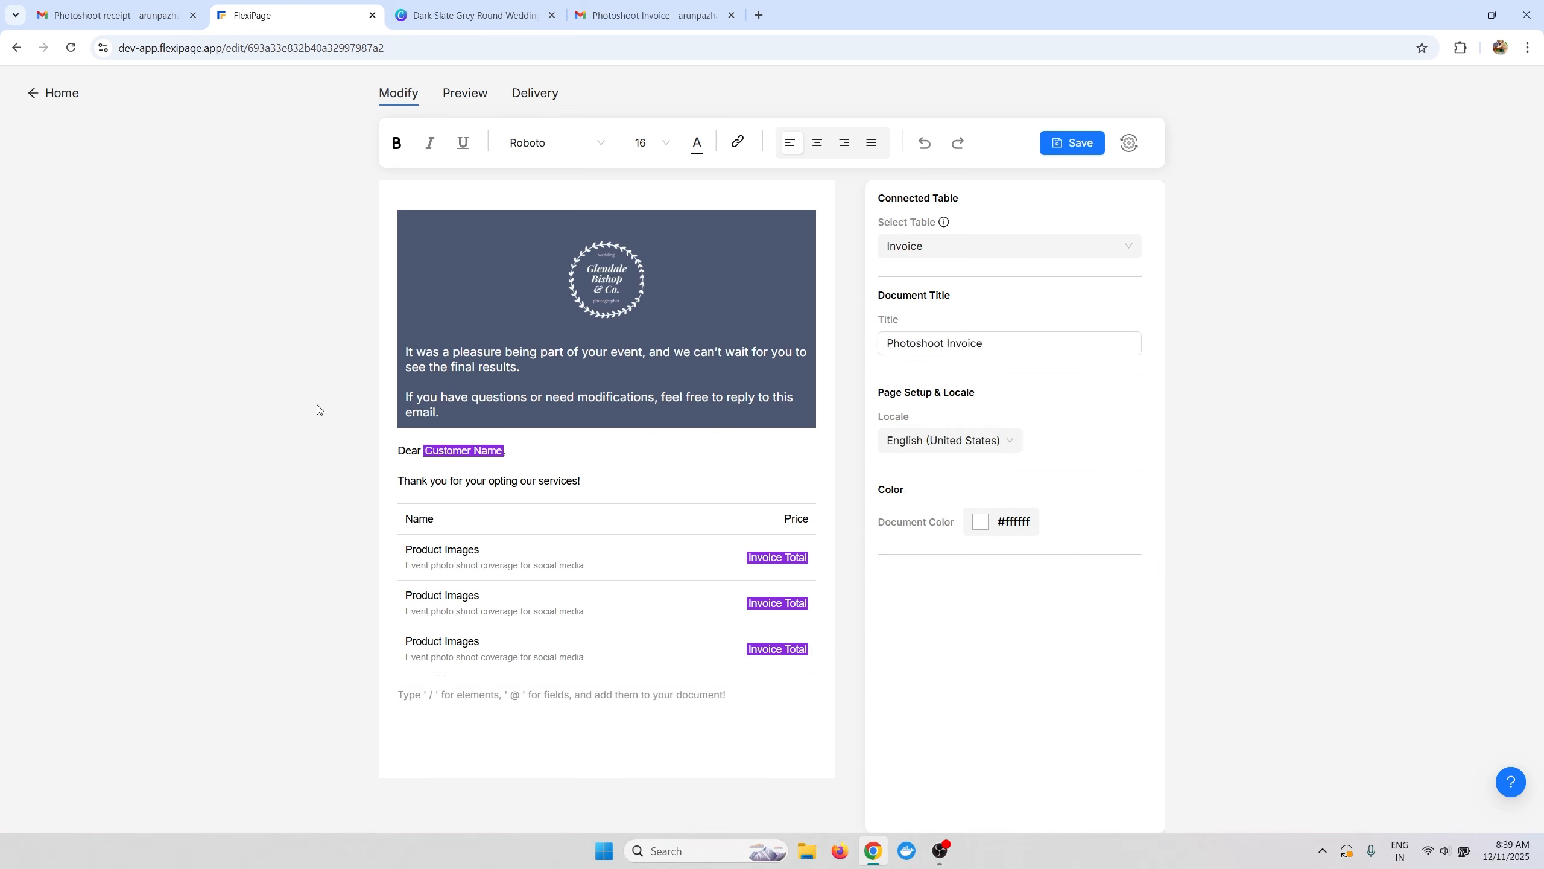
{"action": "left_click", "coordinate": [152, 13]}
{"action": "scroll", "coordinate": [767, 644], "scroll_direction": "down", "scroll_amount": 3}
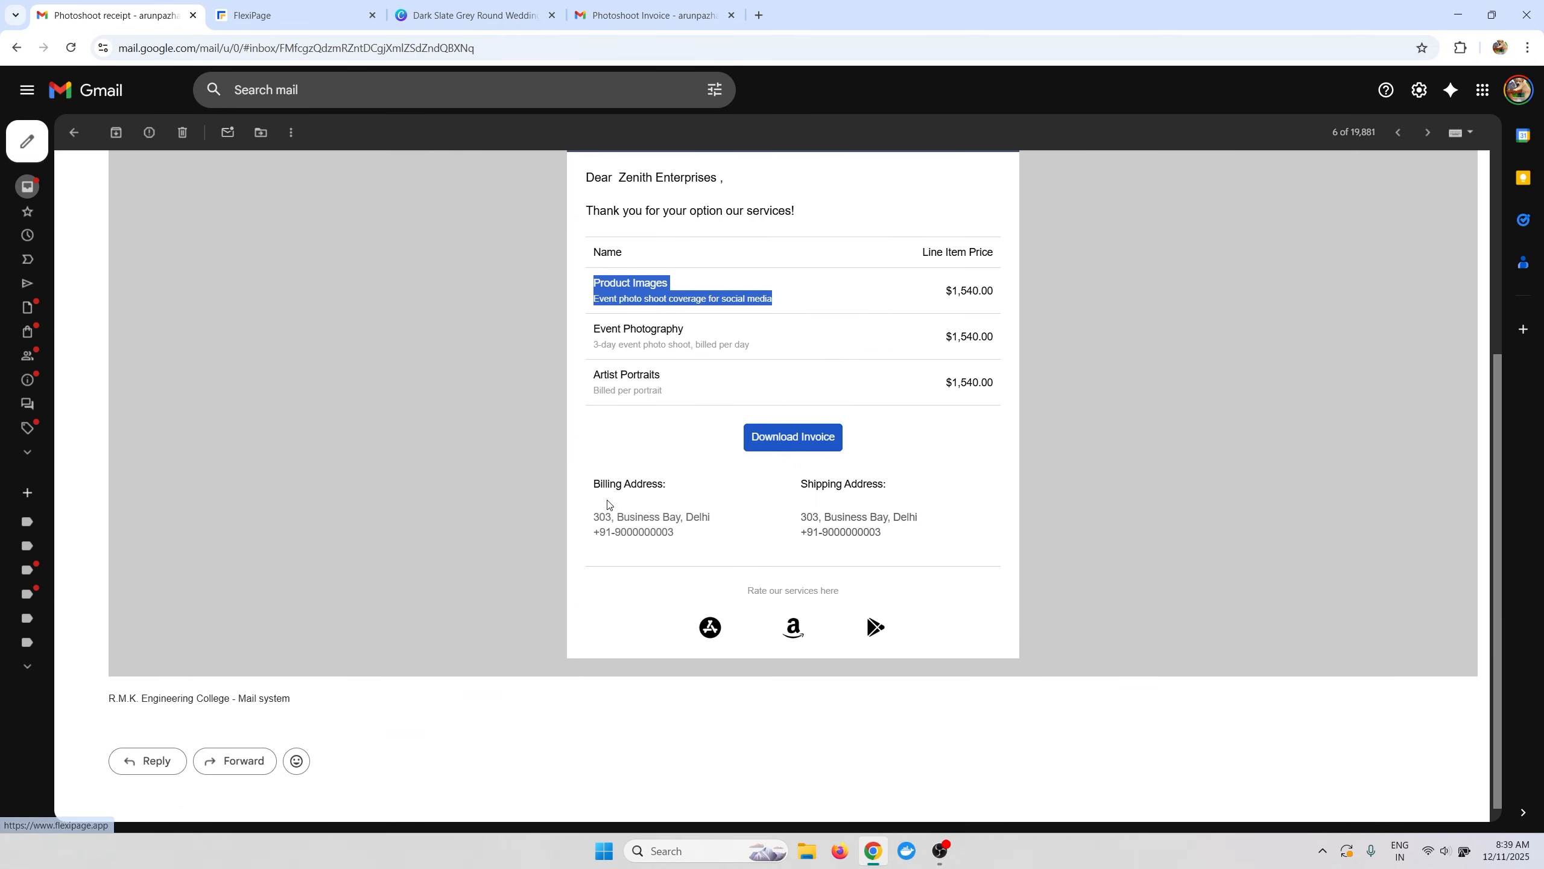
Insert a button below the table with /button and give it a #2e4cc4 blue background.
{"action": "left_click", "coordinate": [280, 16]}
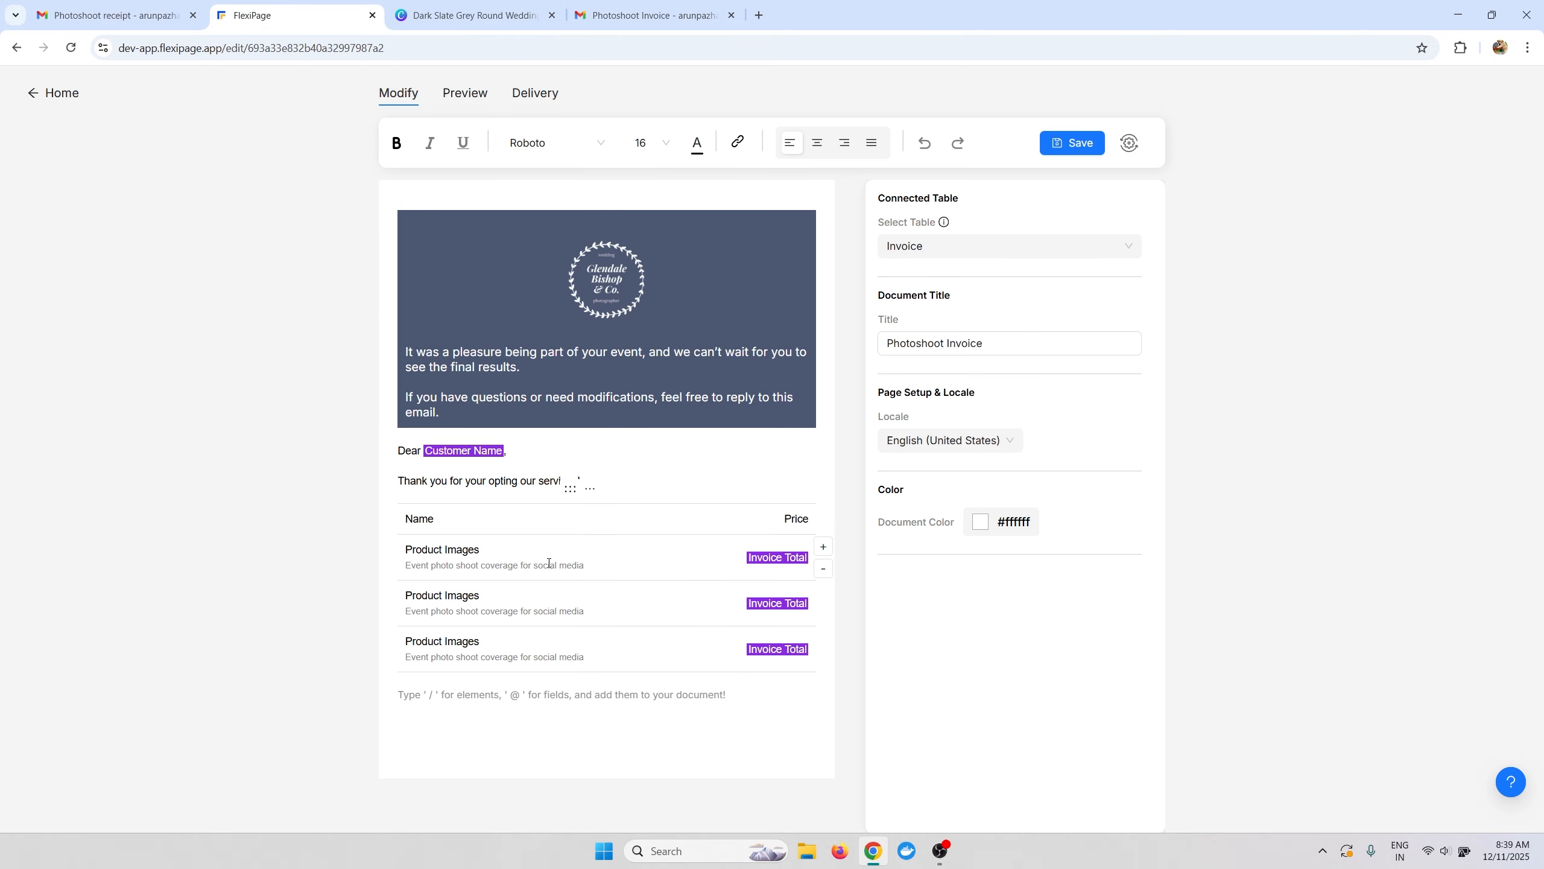
{"action": "type", "text": "/button"}
{"action": "key", "text": "Return"}
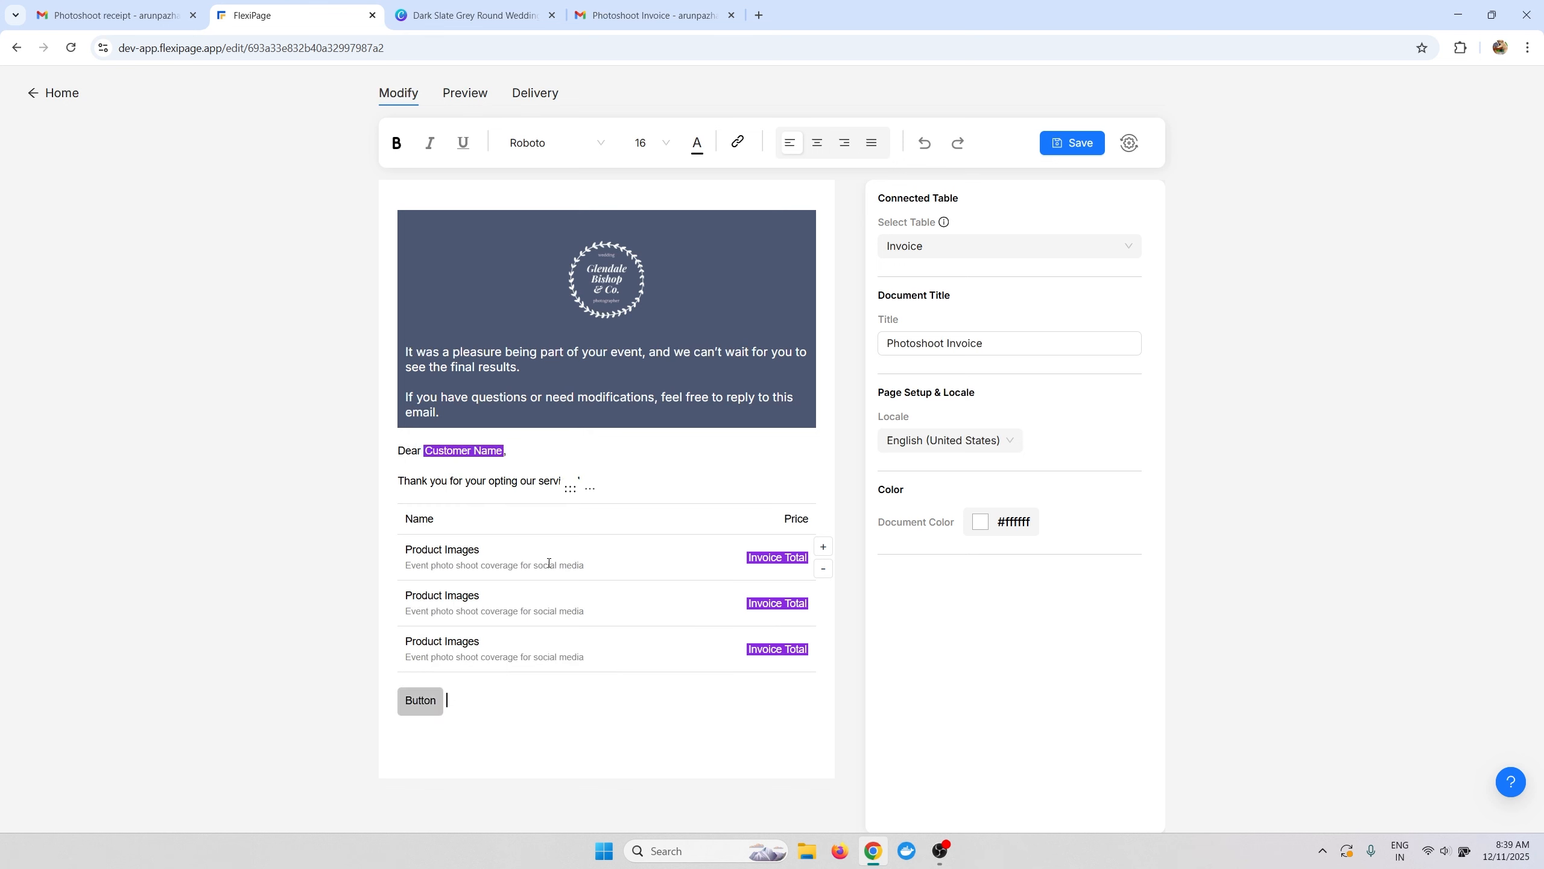
{"action": "left_click", "coordinate": [420, 700]}
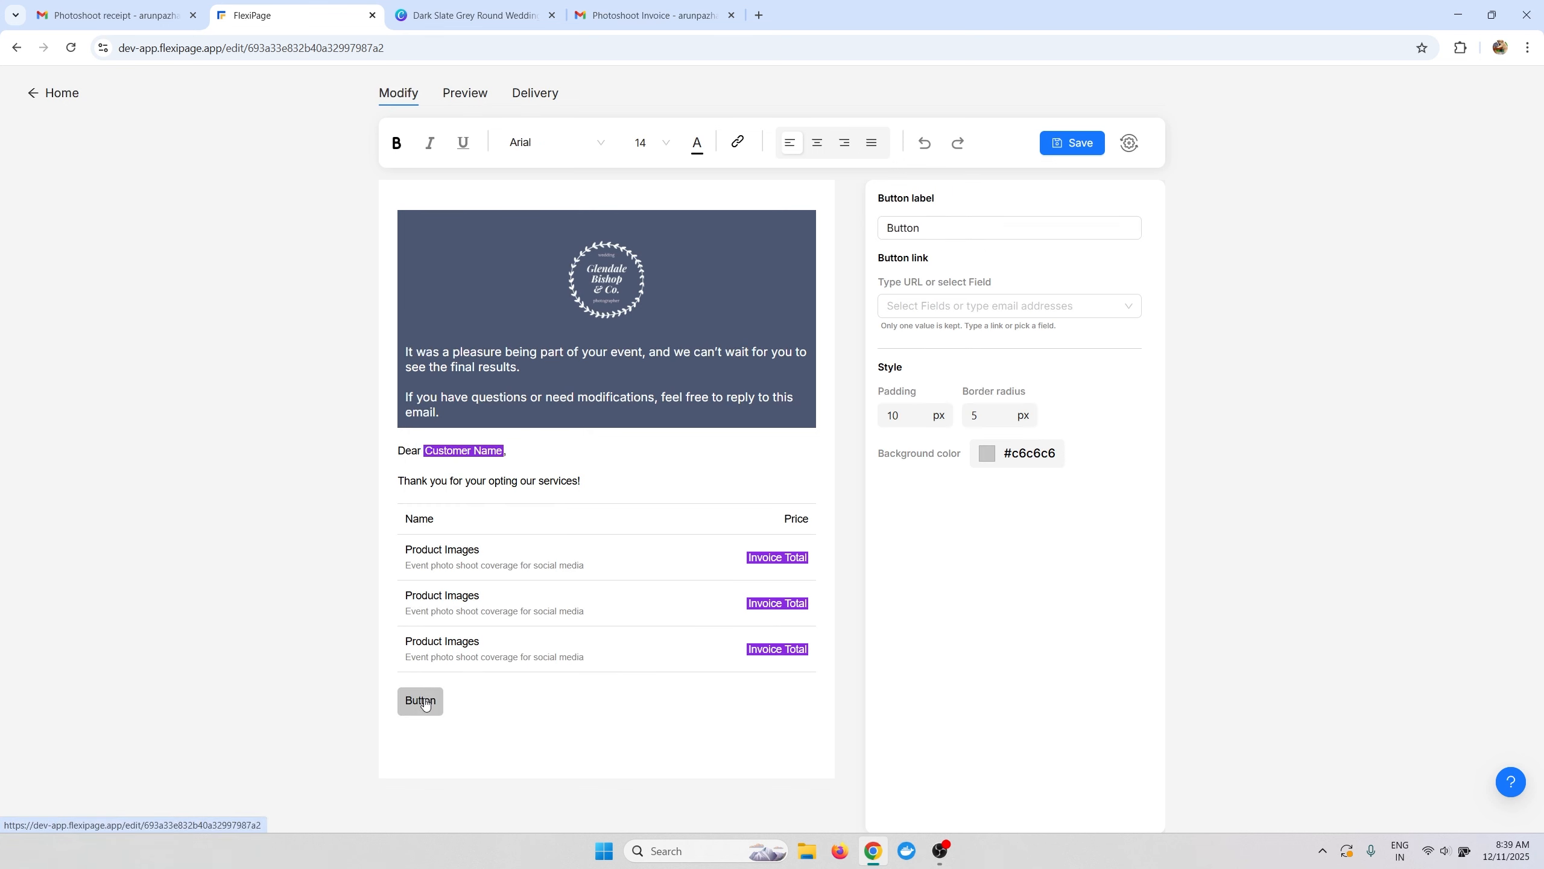
{"action": "left_click", "coordinate": [986, 453]}
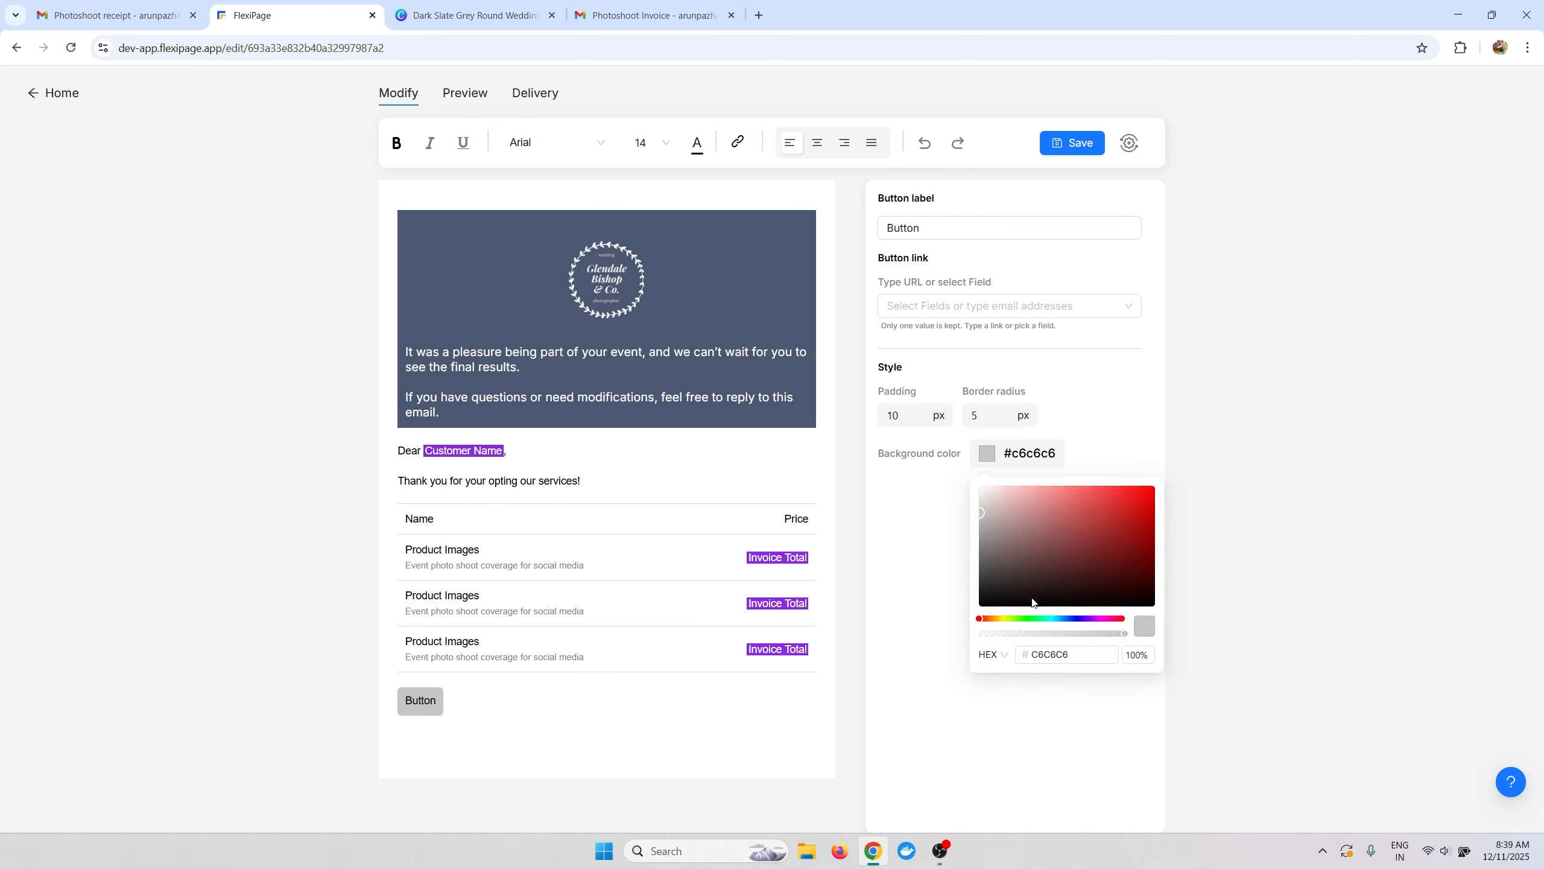
{"action": "left_click_drag", "start_coordinate": [1068, 618], "coordinate": [1073, 630]}
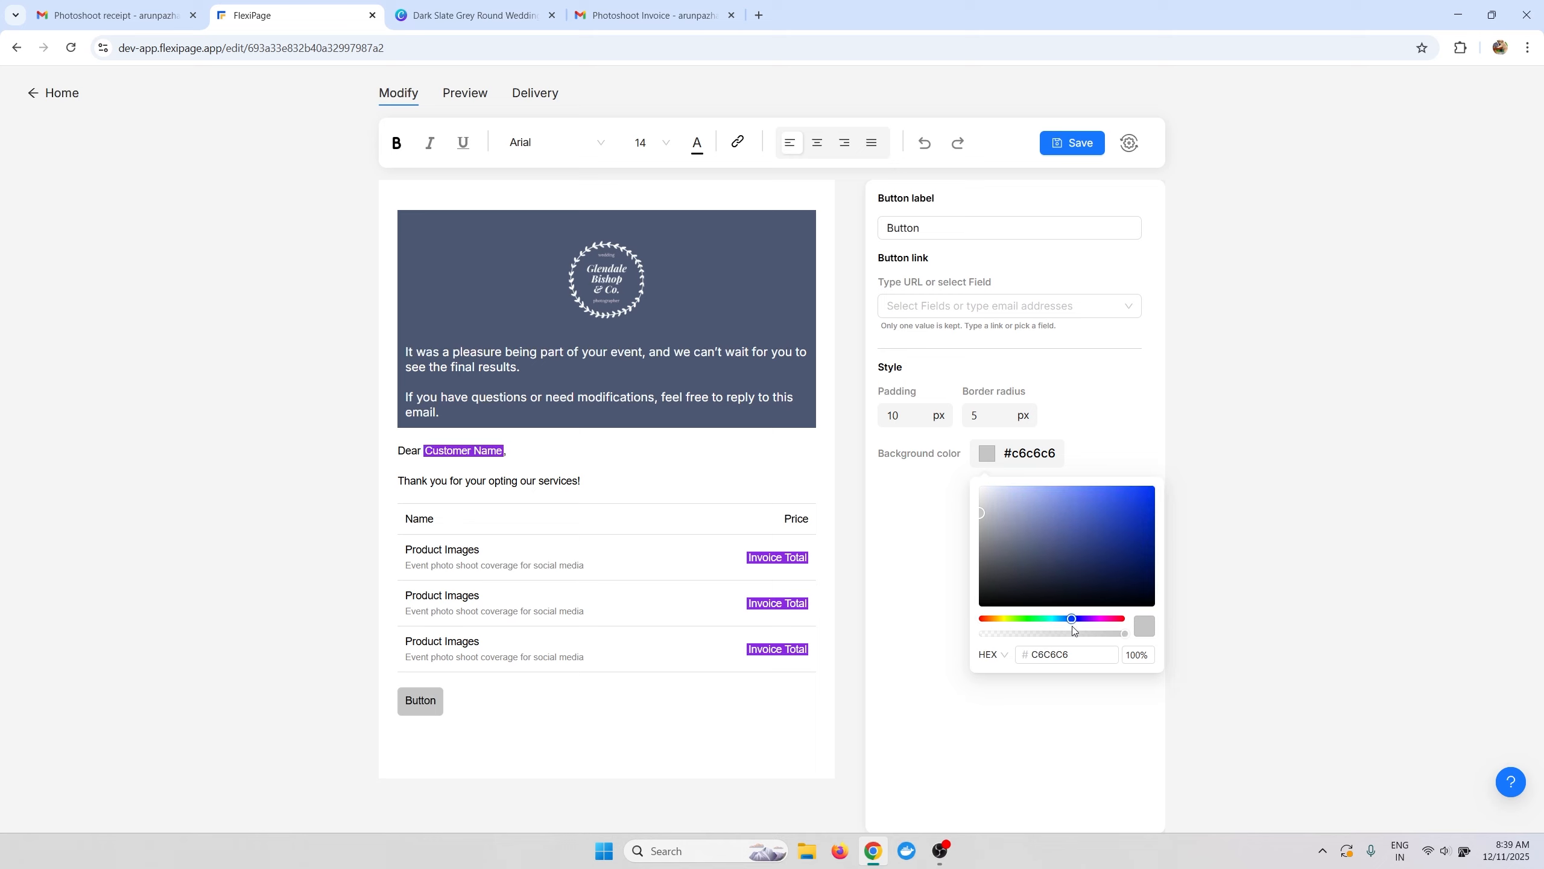
{"action": "left_click_drag", "start_coordinate": [992, 520], "coordinate": [1115, 517]}
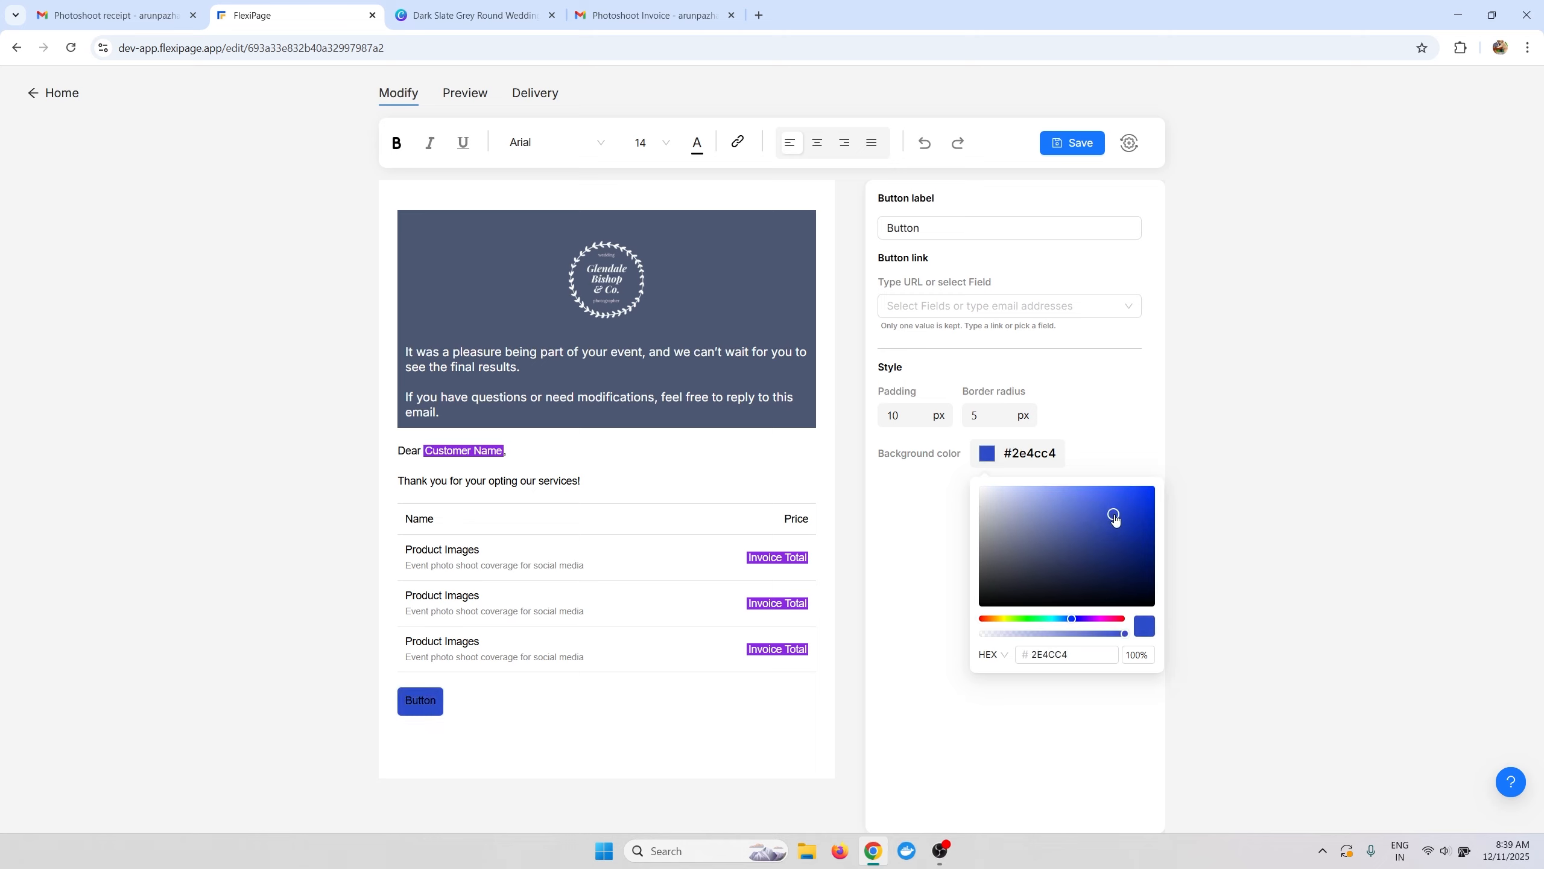
{"action": "left_click", "coordinate": [699, 153]}
Label the button 'Download Invoice' and link it to the Track Order field.
{"action": "double_click", "coordinate": [919, 227]}
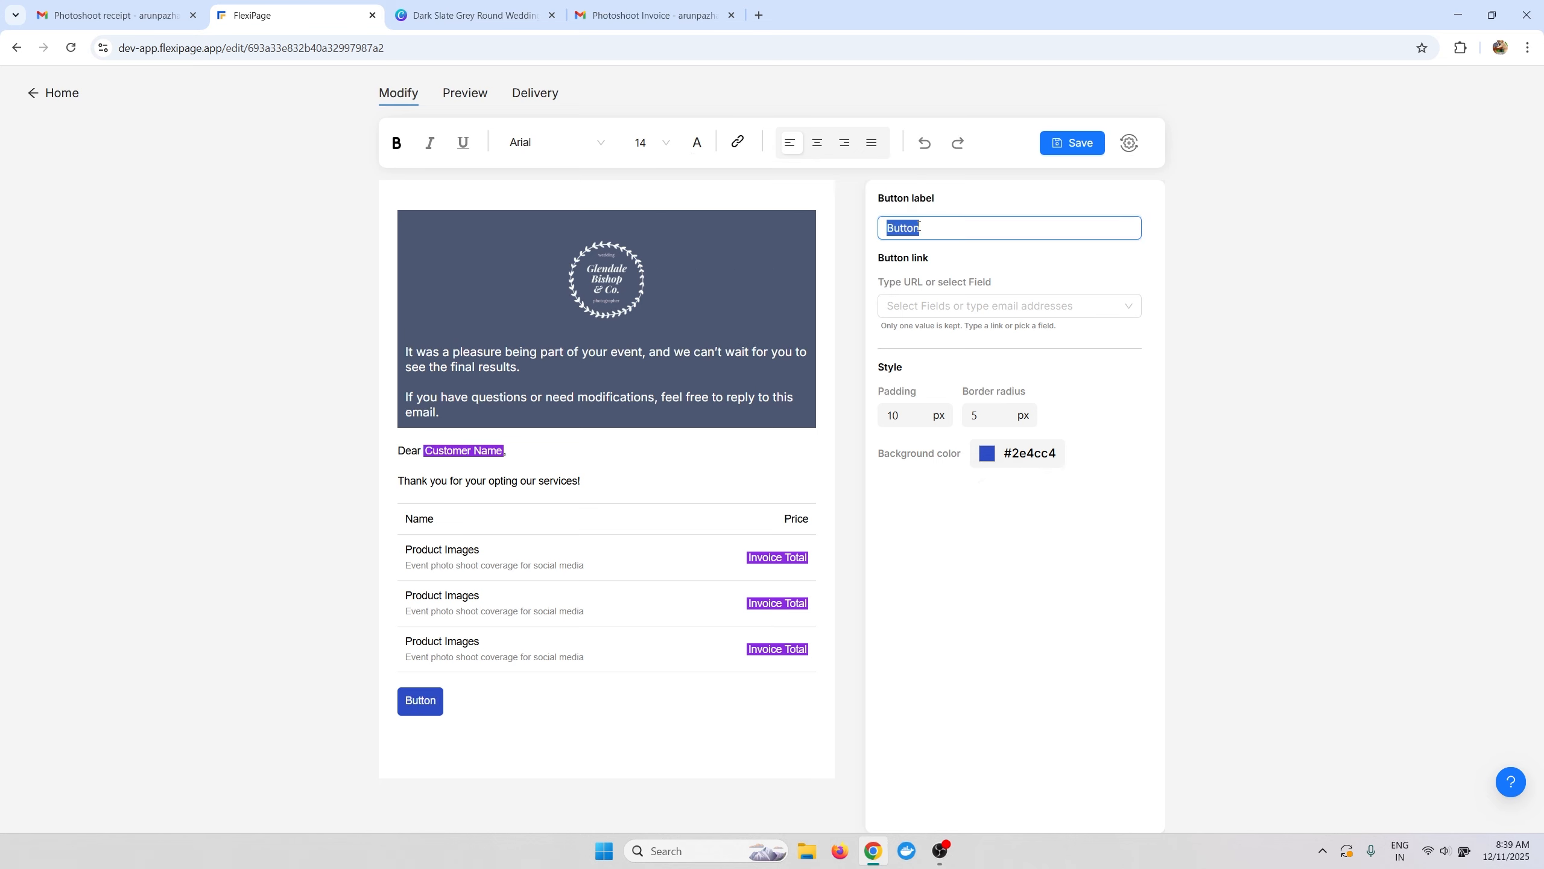
{"action": "type", "text": "Download Invoic"}
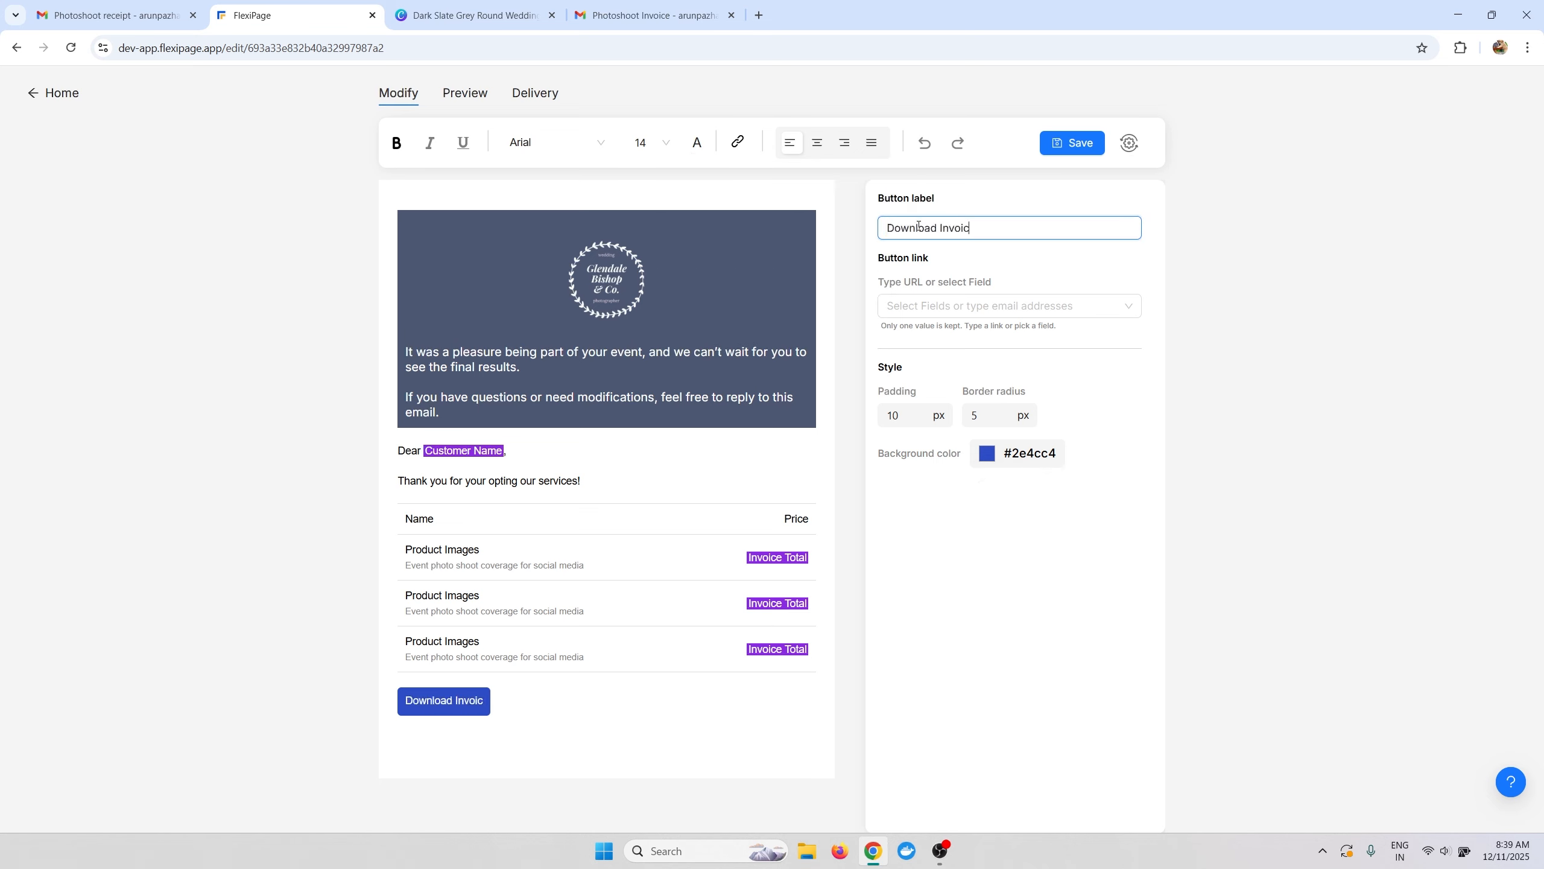
{"action": "type", "text": "e"}
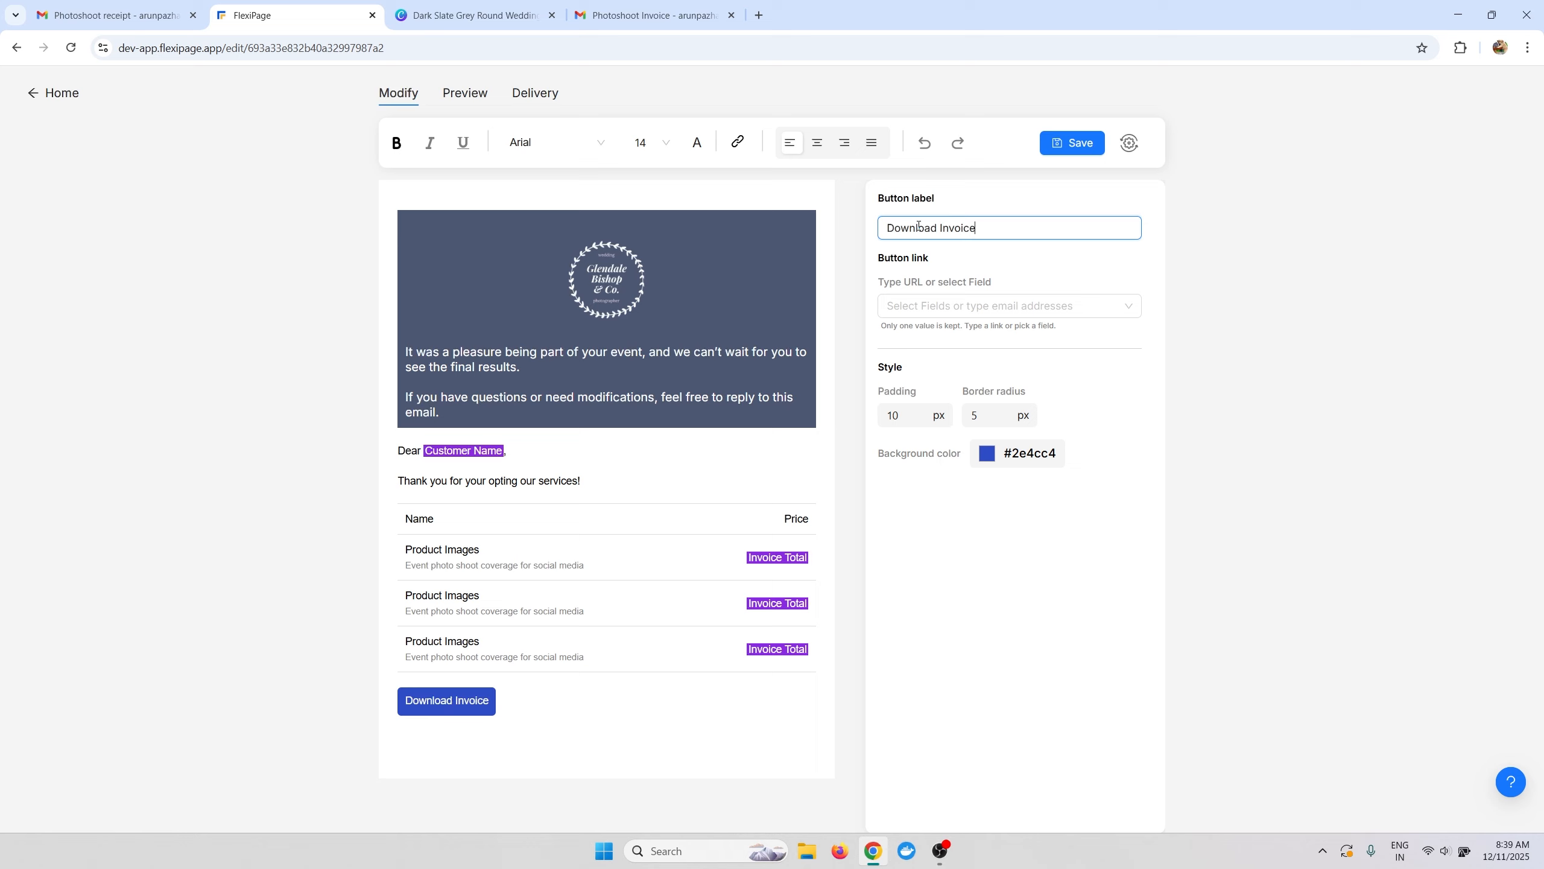
{"action": "left_click", "coordinate": [914, 308]}
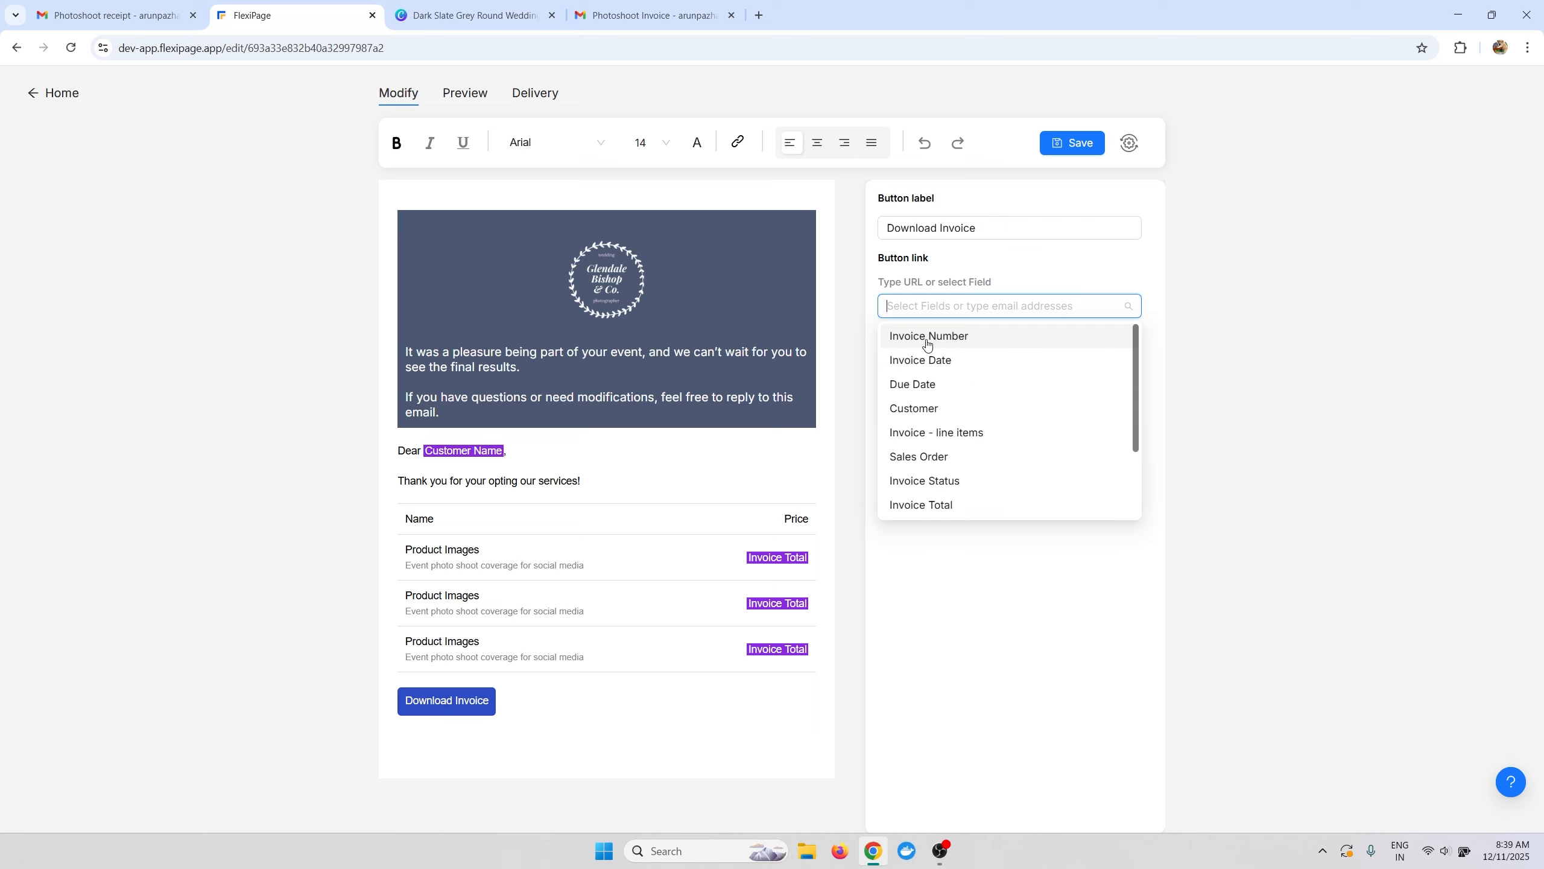
{"action": "scroll", "coordinate": [948, 407], "scroll_direction": "down", "scroll_amount": 3}
{"action": "scroll", "coordinate": [948, 421], "scroll_direction": "up", "scroll_amount": 3}
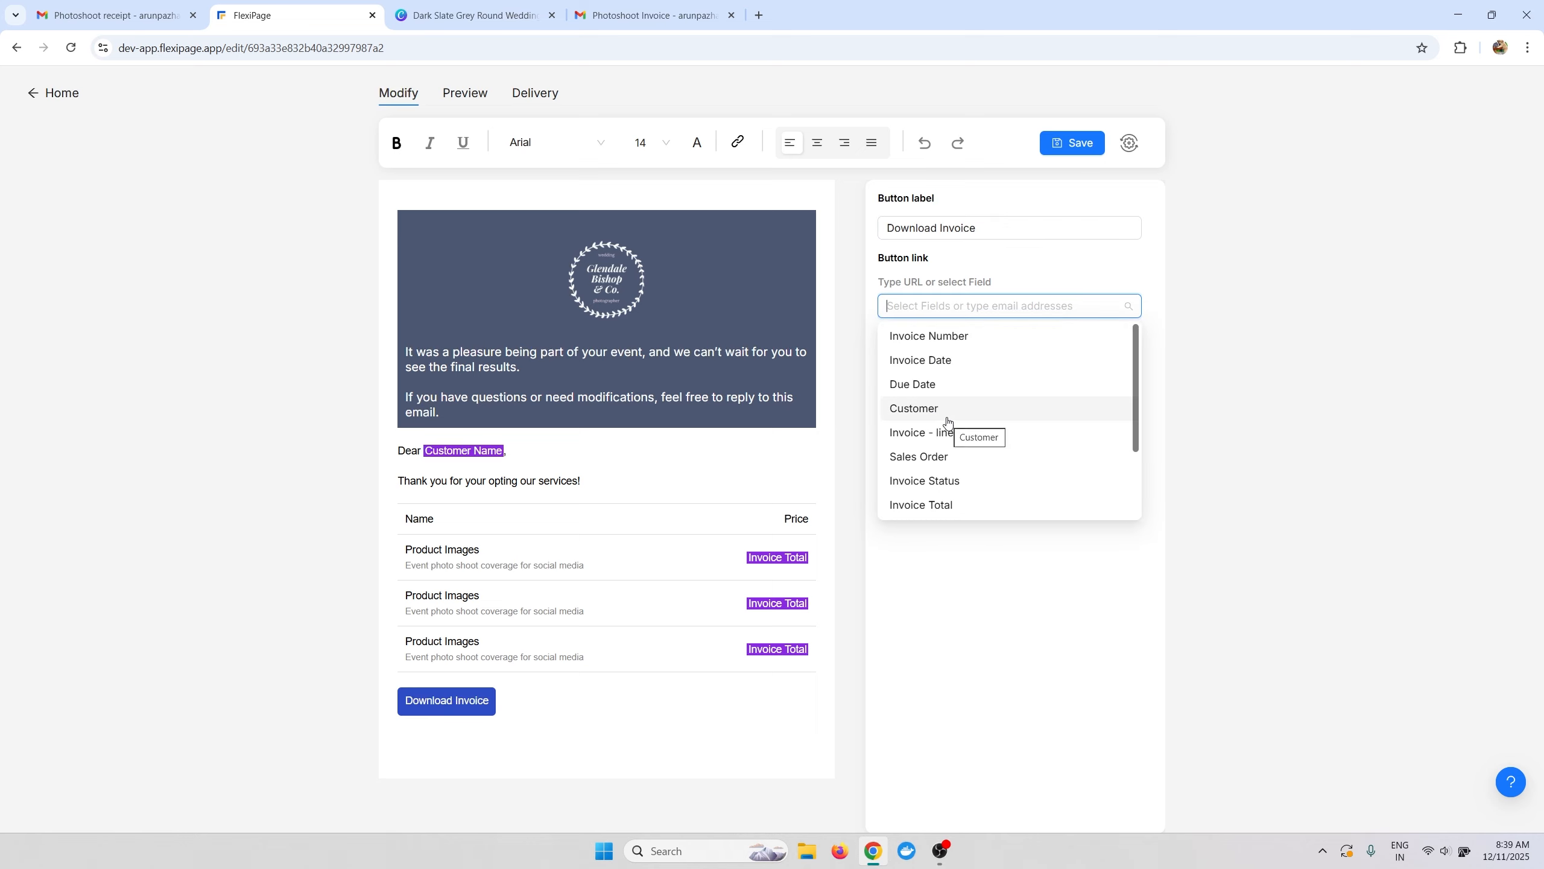
{"action": "scroll", "coordinate": [921, 351], "scroll_direction": "down", "scroll_amount": 3}
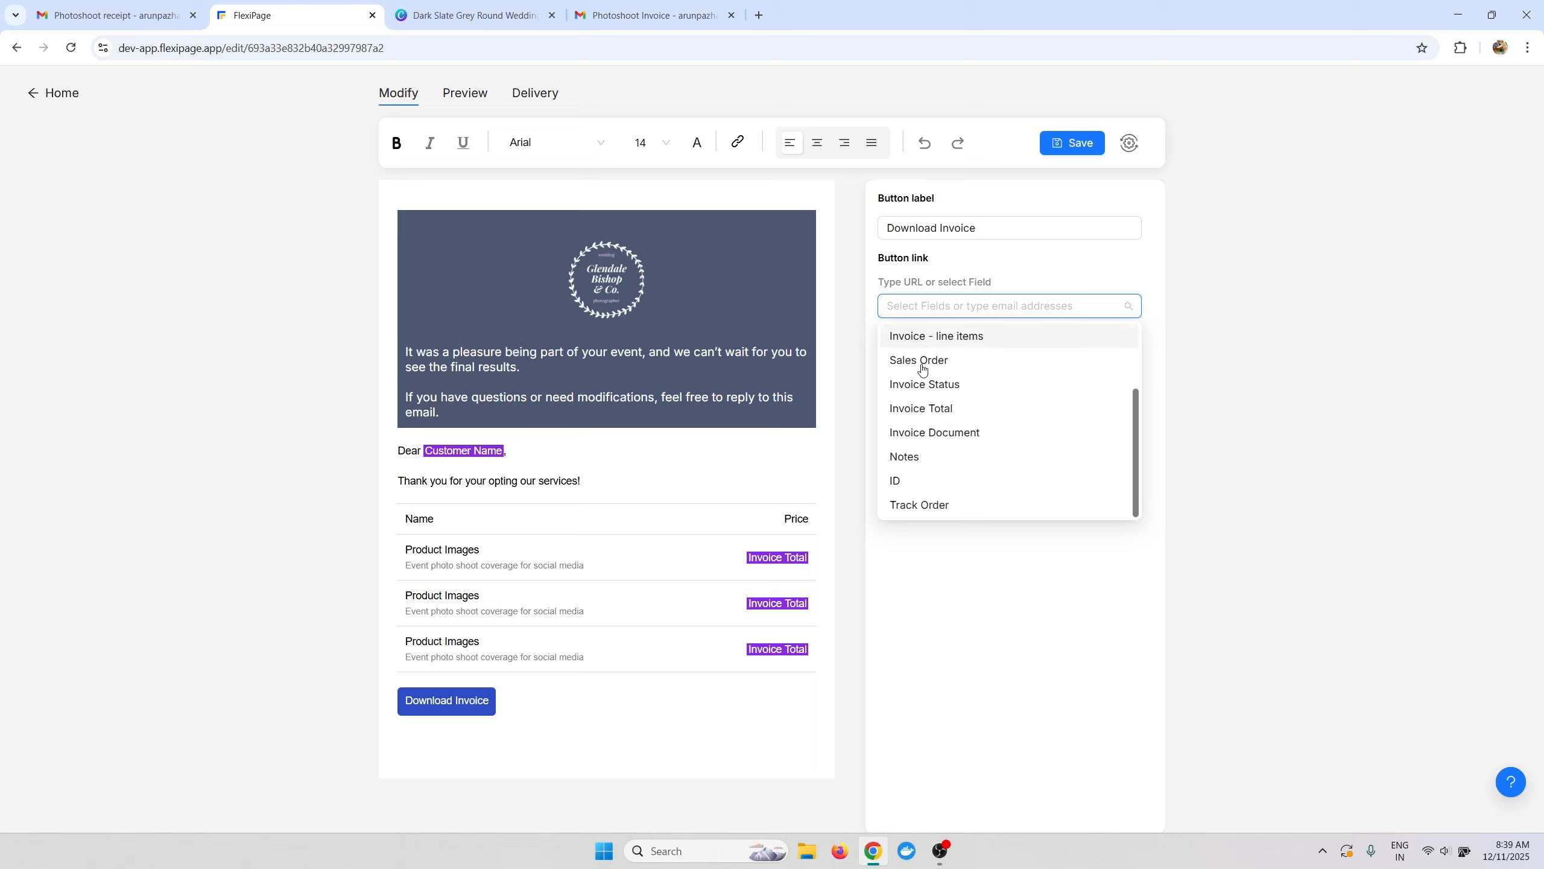
{"action": "left_click", "coordinate": [931, 504]}
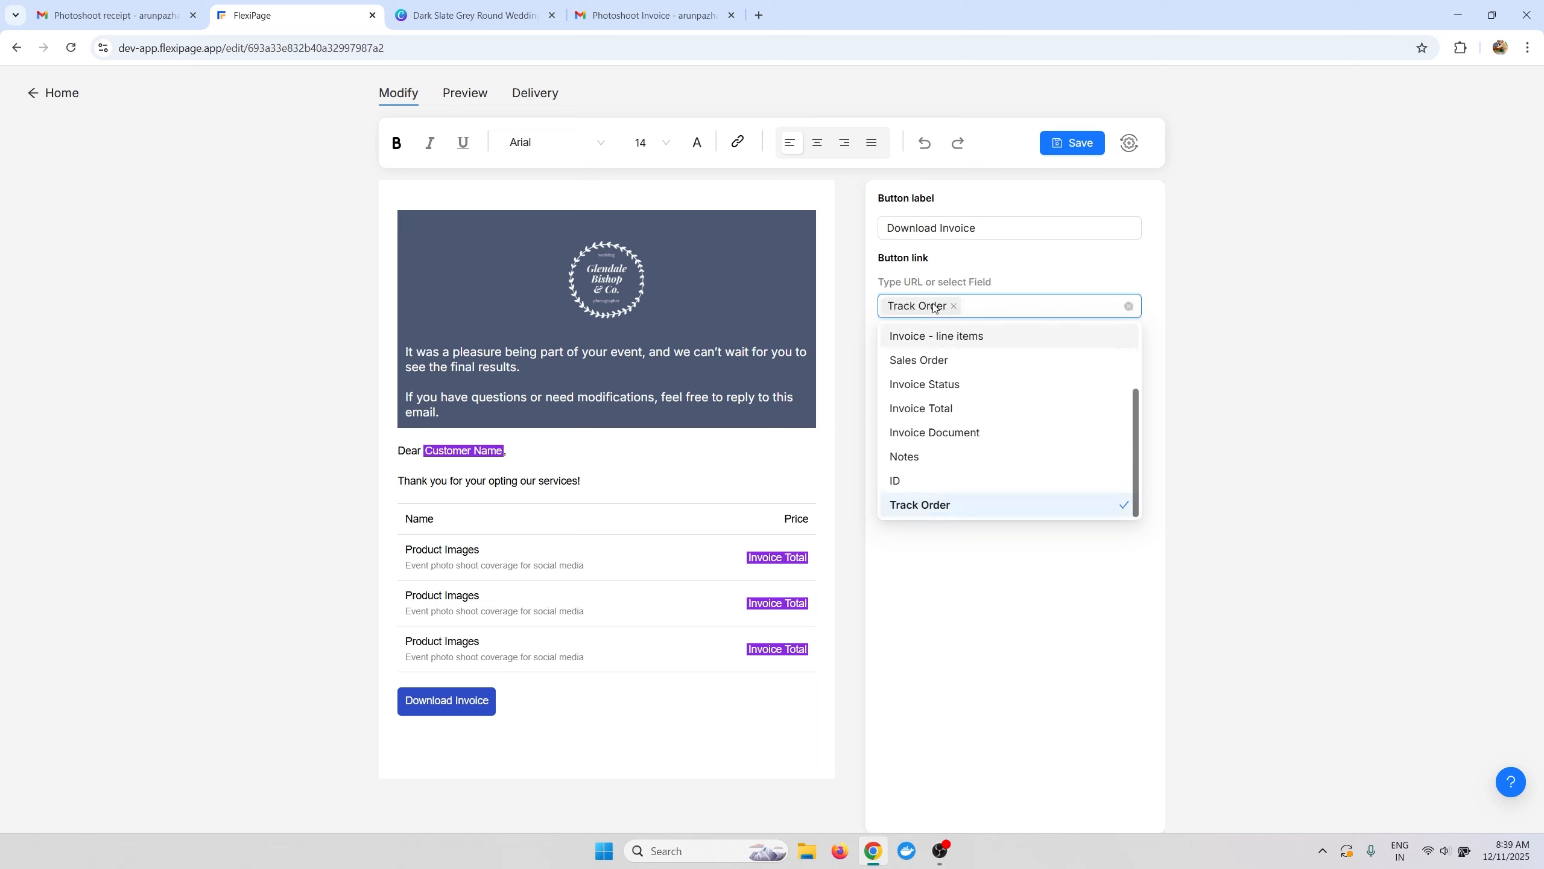
{"action": "left_click", "coordinate": [1182, 289]}
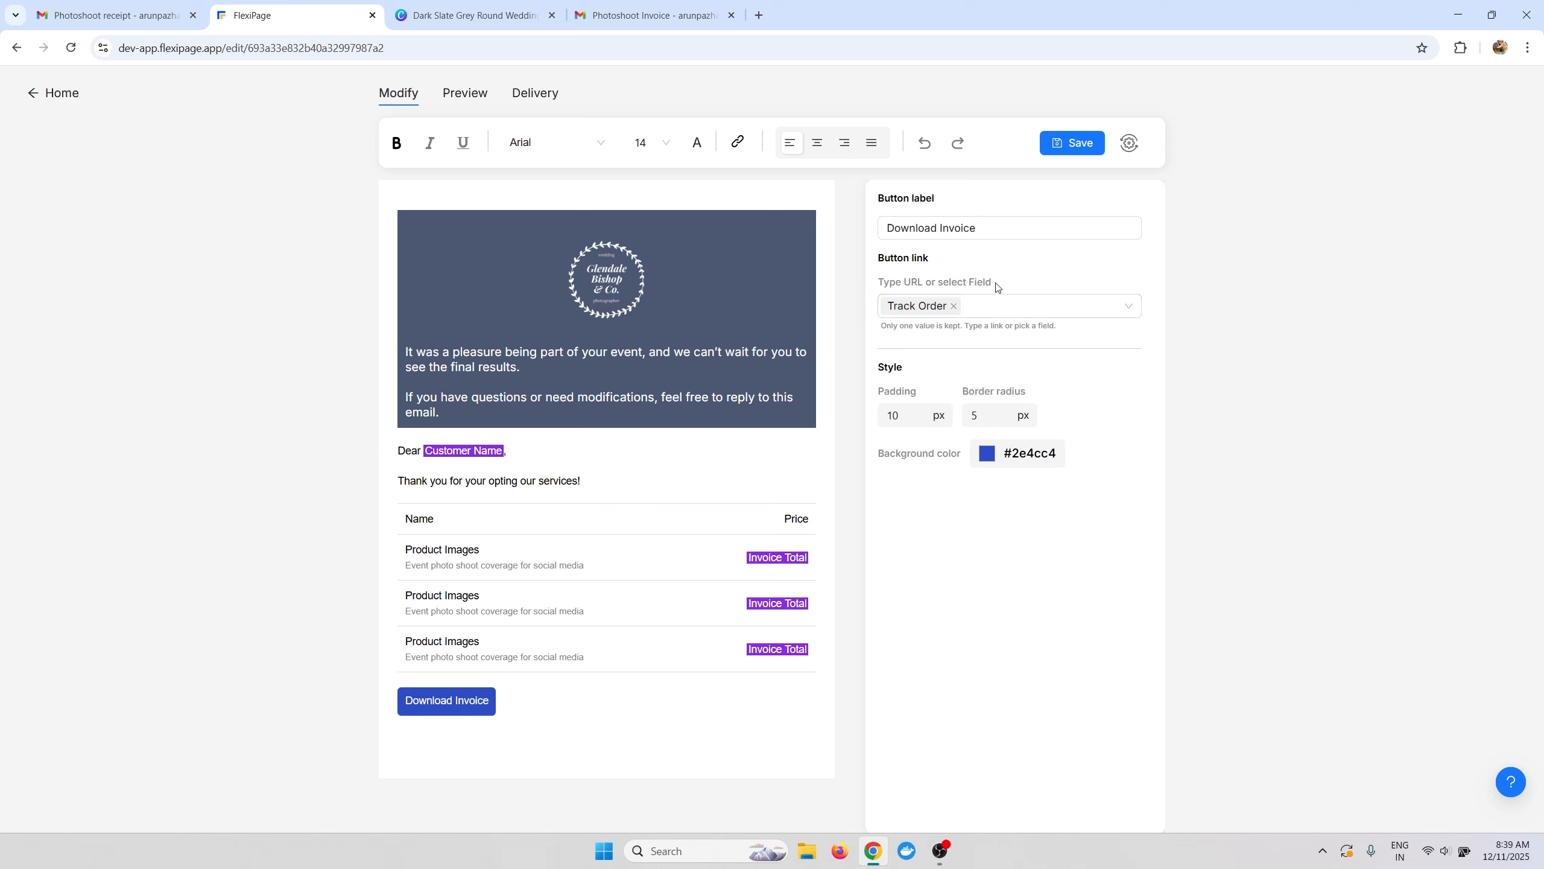
Centre the Download Invoice button and start a new line below it.
{"action": "left_click", "coordinate": [559, 625]}
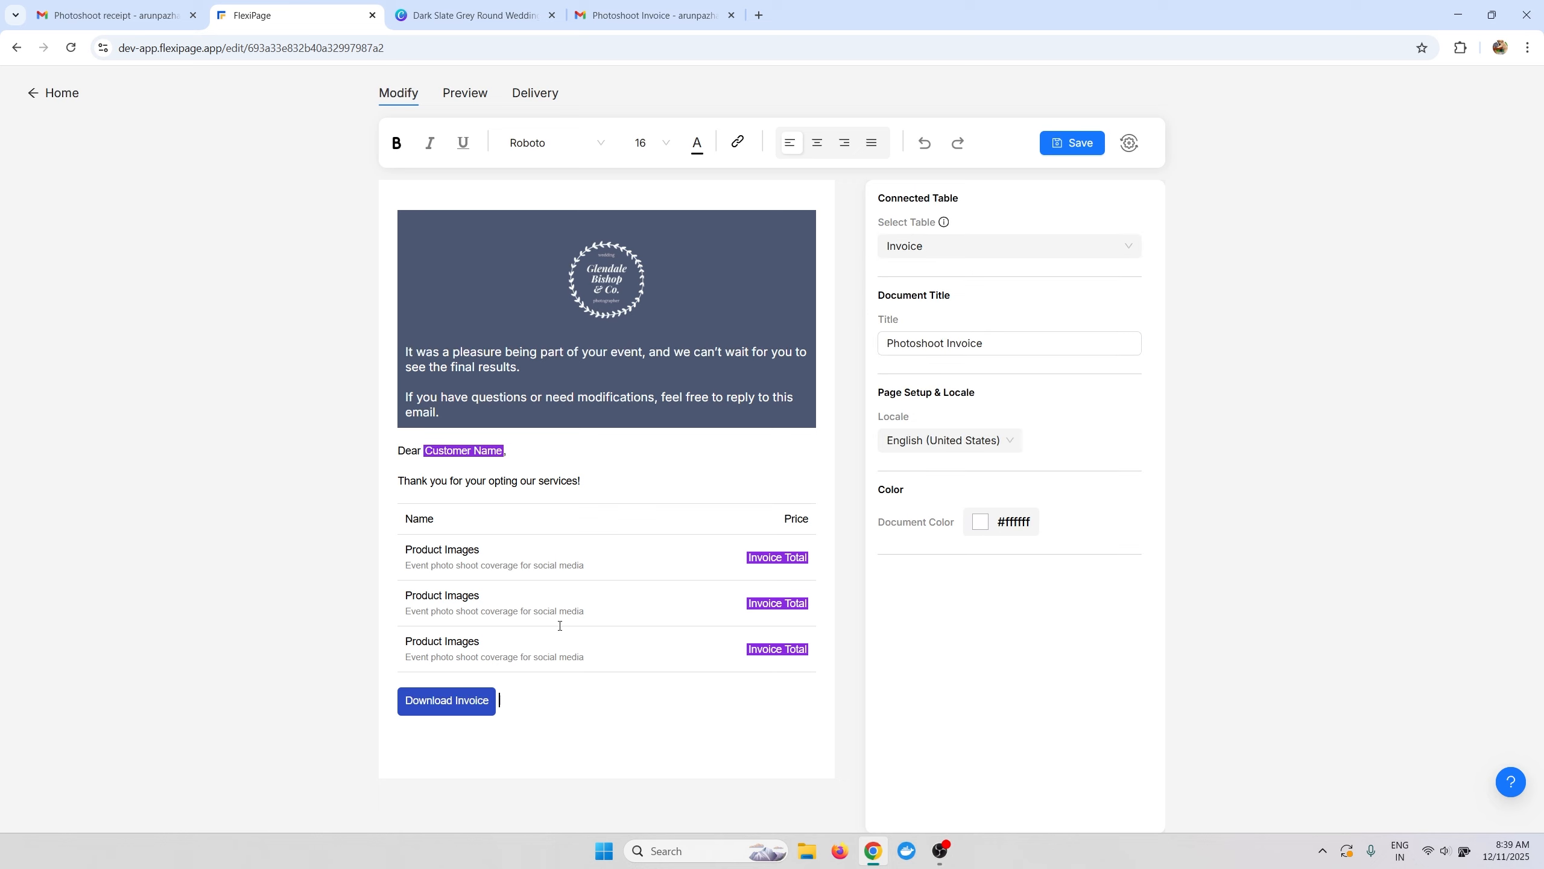
{"action": "left_click", "coordinate": [817, 142]}
{"action": "left_click", "coordinate": [684, 713]}
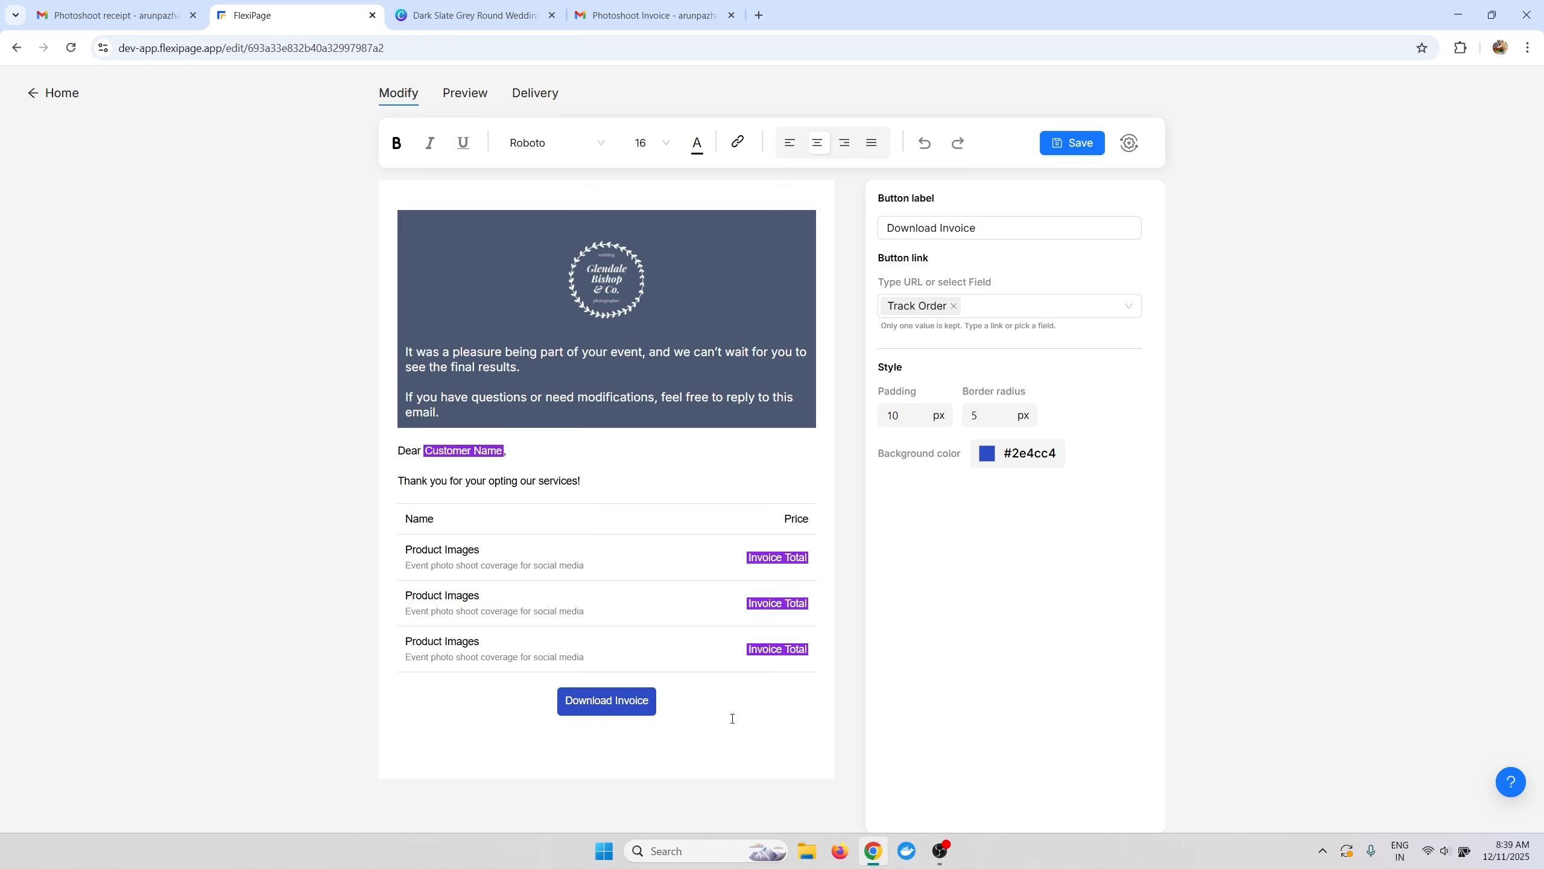
{"action": "key", "text": "Return"}
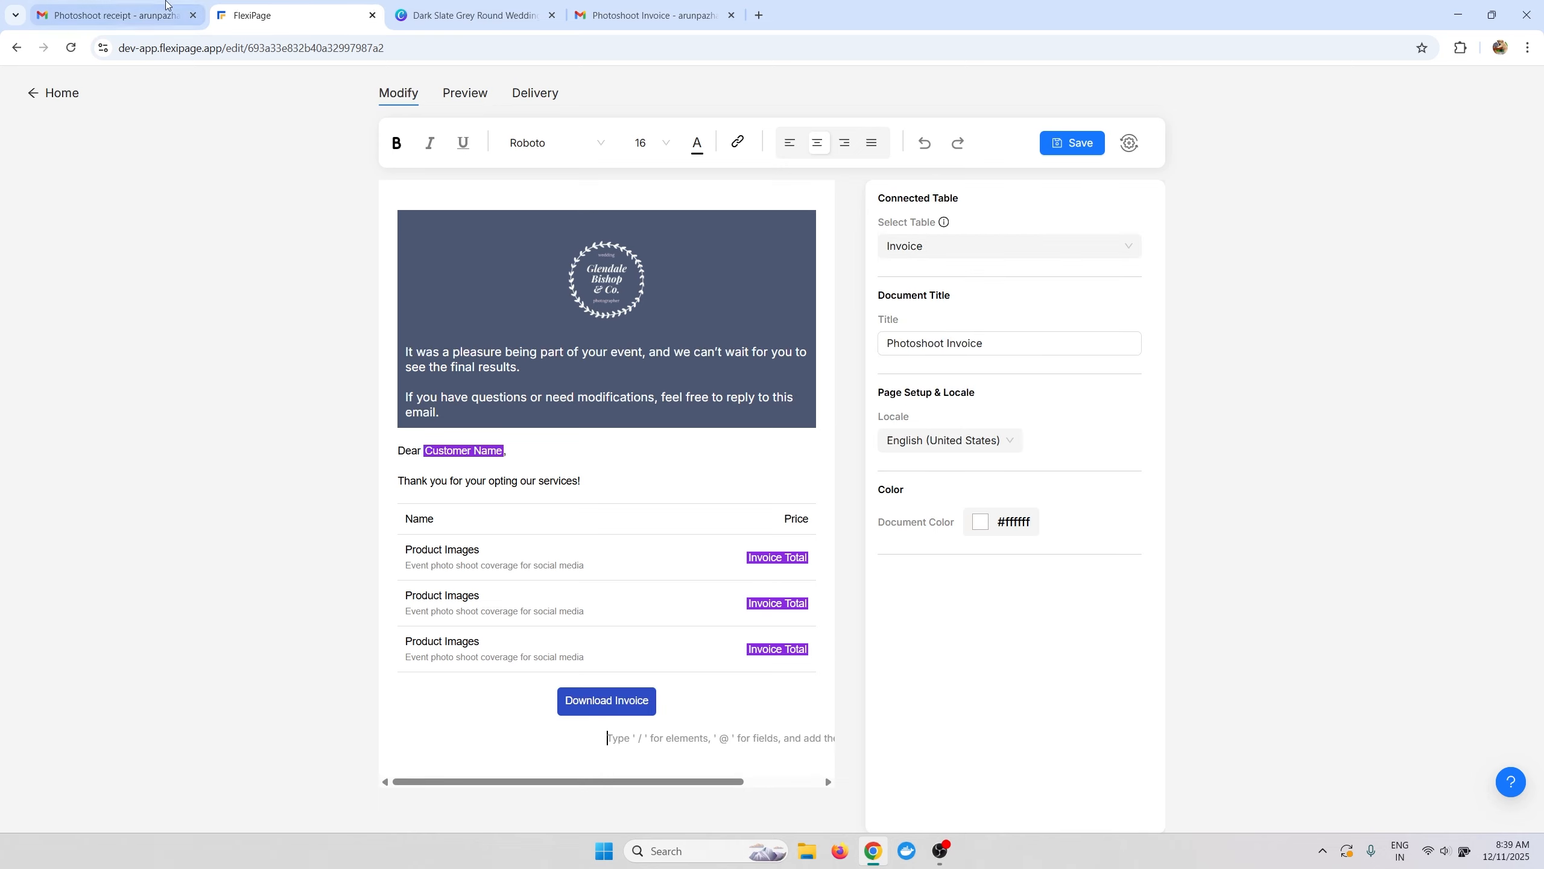
Insert a two-column block with /col, trying the no-border then all-borders styles.
{"action": "left_click", "coordinate": [112, 15]}
{"action": "left_click", "coordinate": [291, 7]}
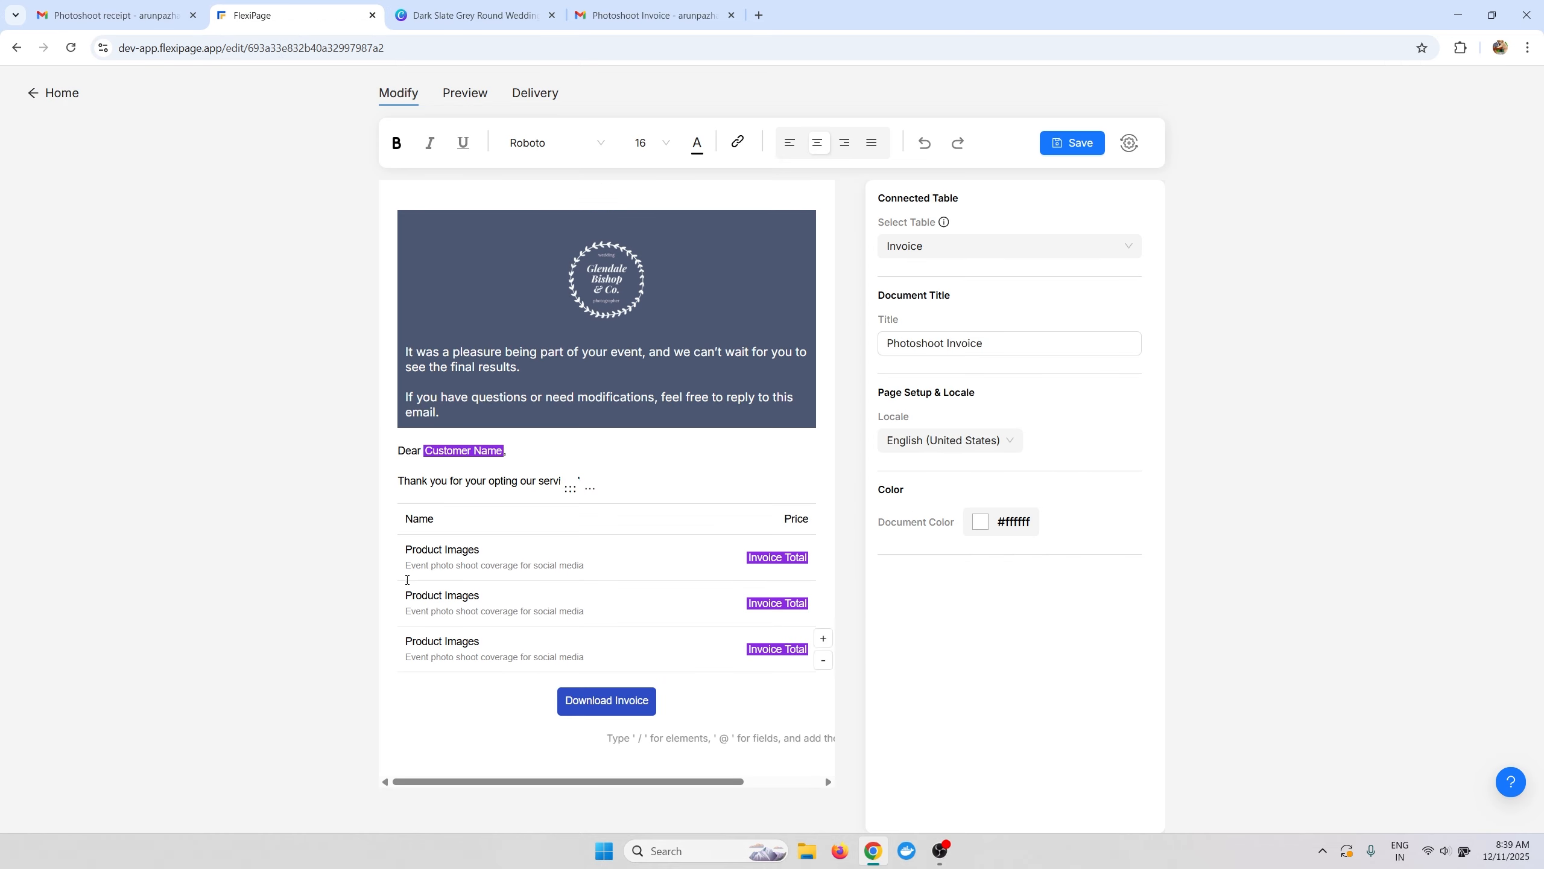
{"action": "type", "text": "/col"}
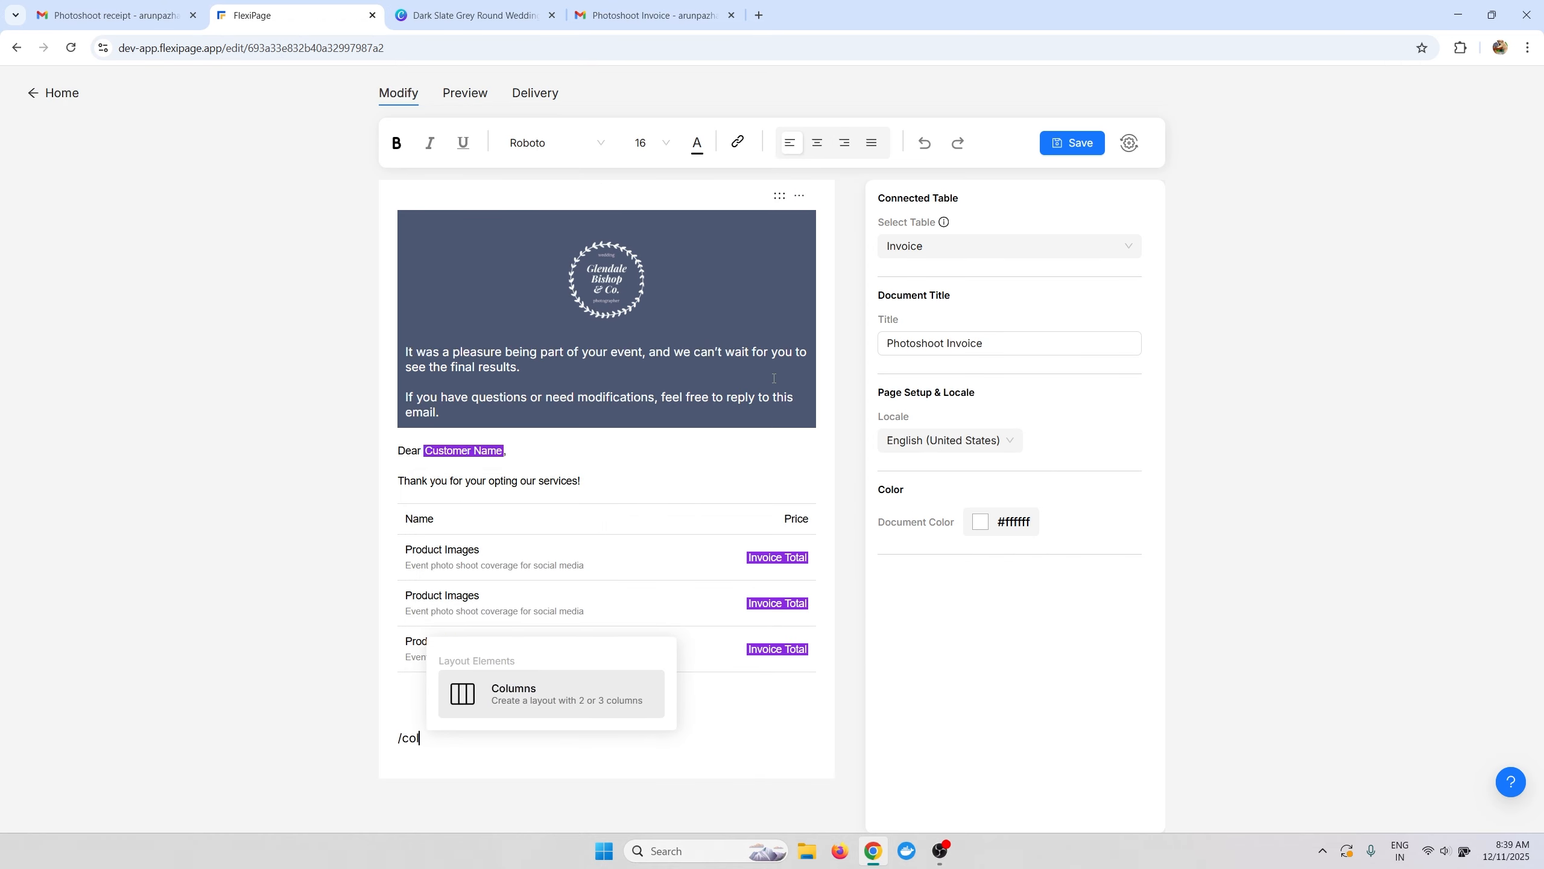
{"action": "key", "text": "Return"}
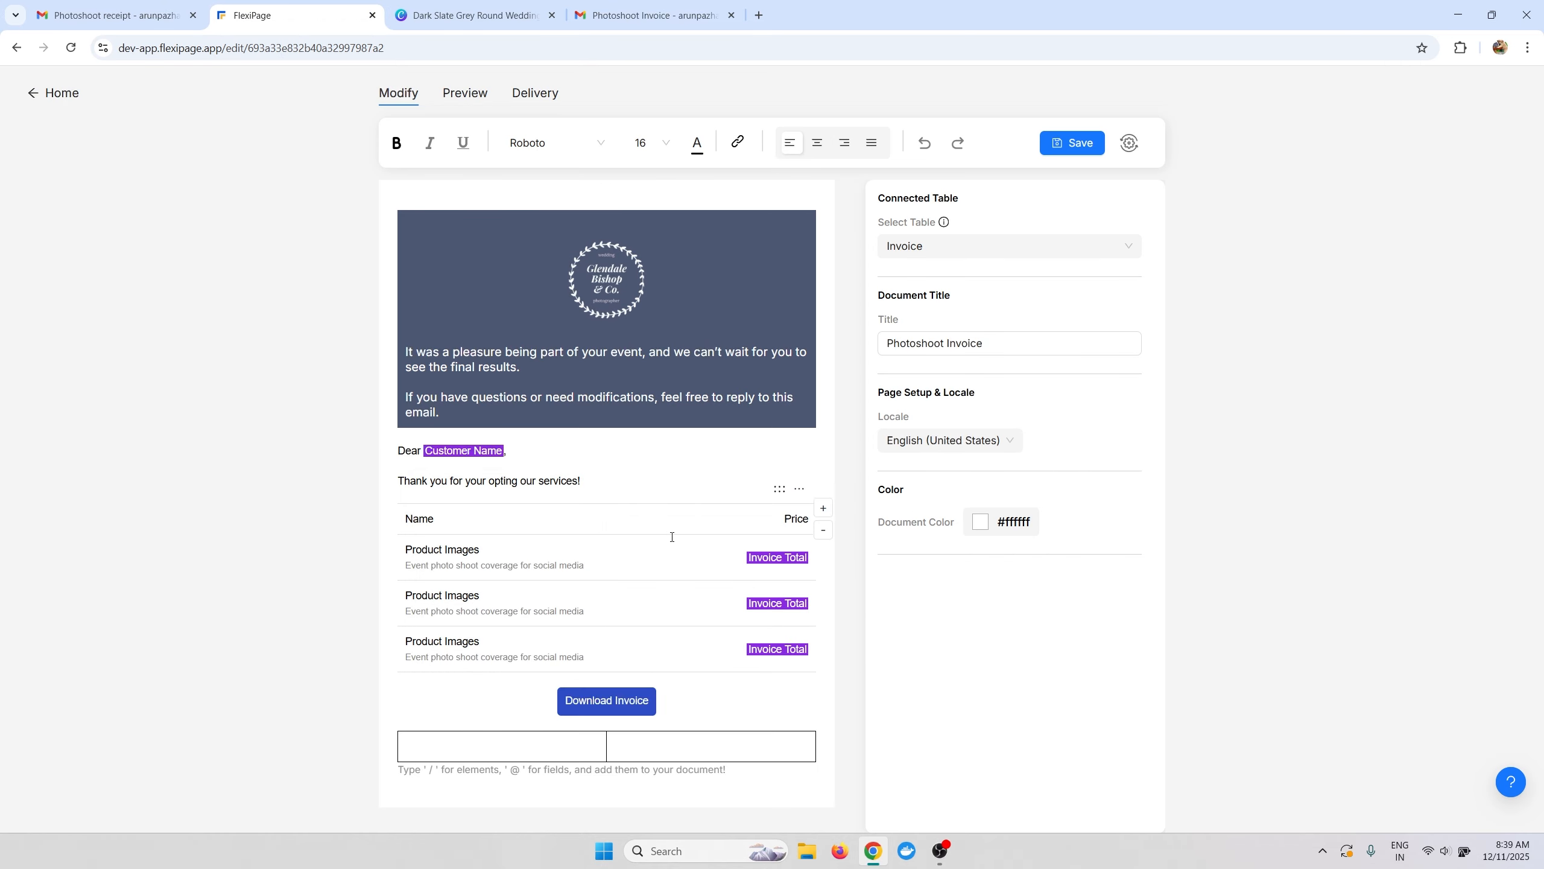
{"action": "left_click", "coordinate": [547, 749]}
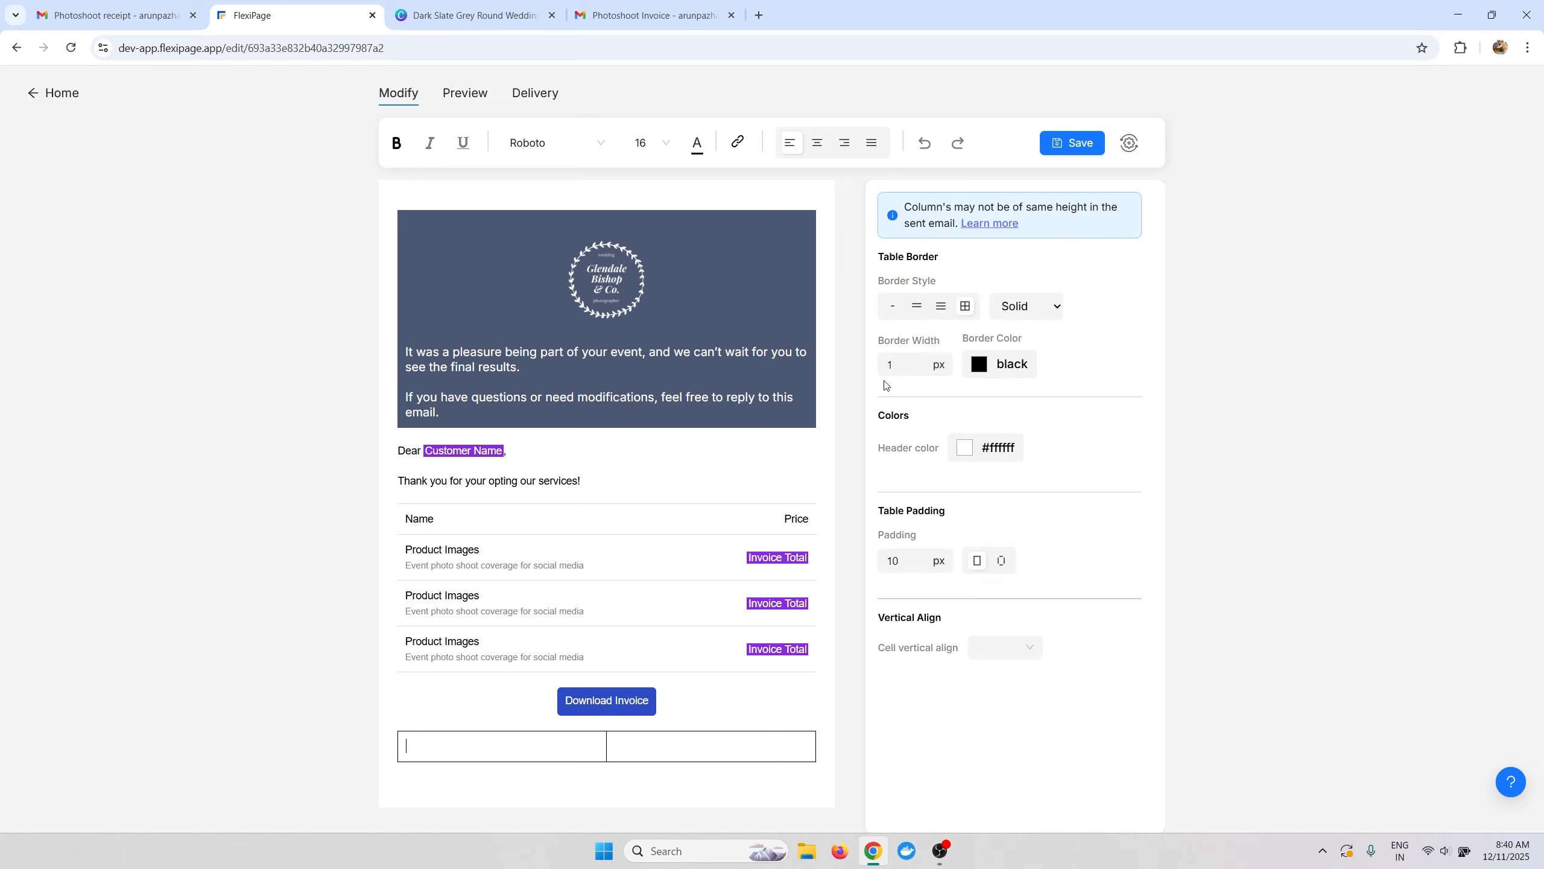
{"action": "left_click", "coordinate": [892, 307]}
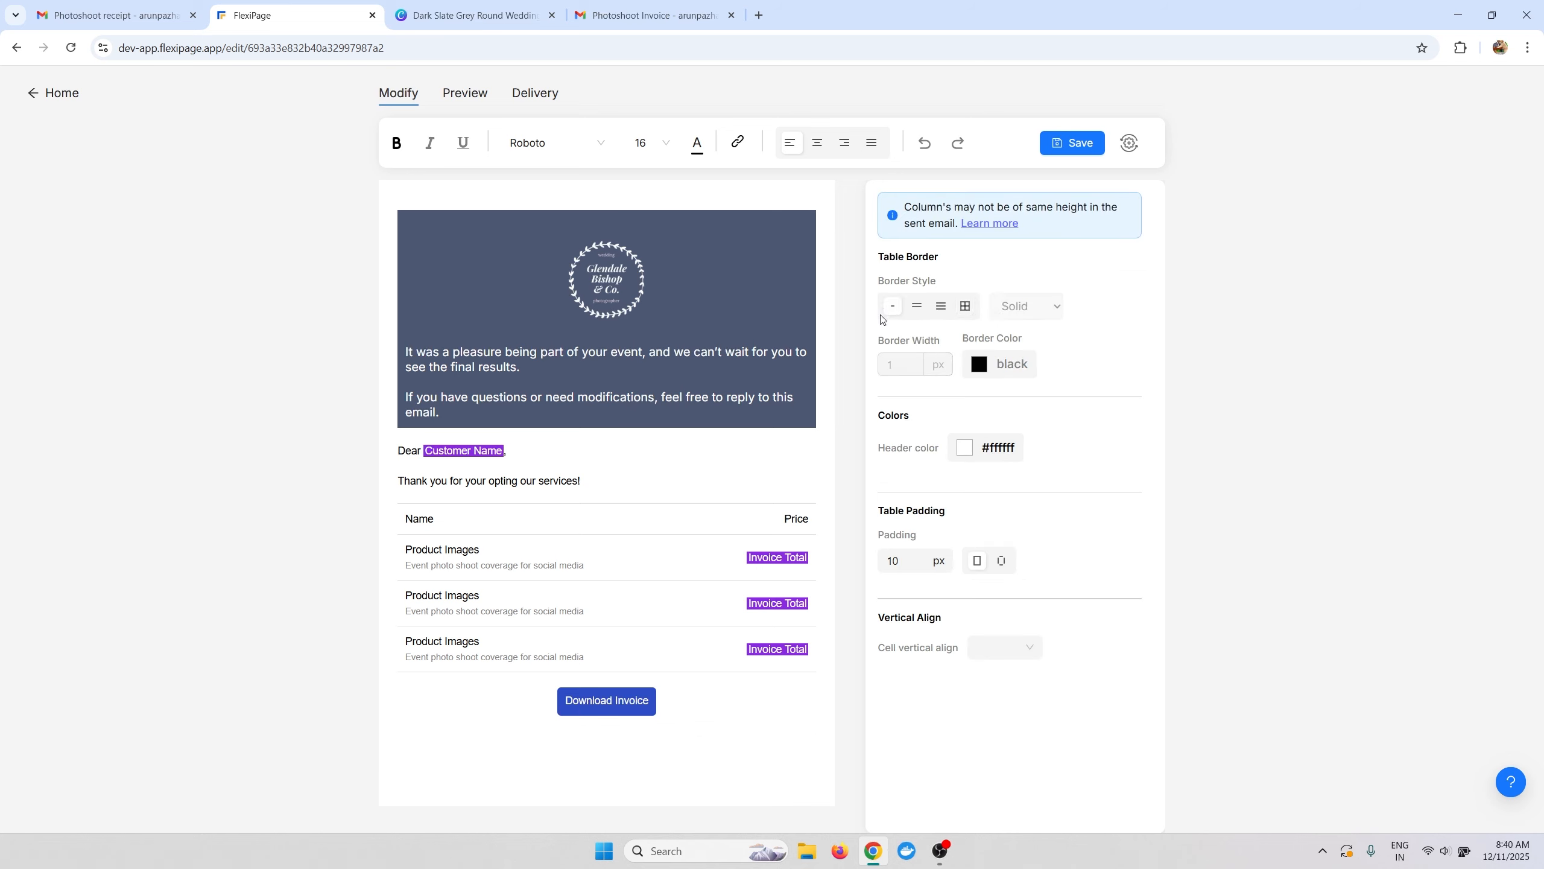
{"action": "left_click", "coordinate": [967, 307]}
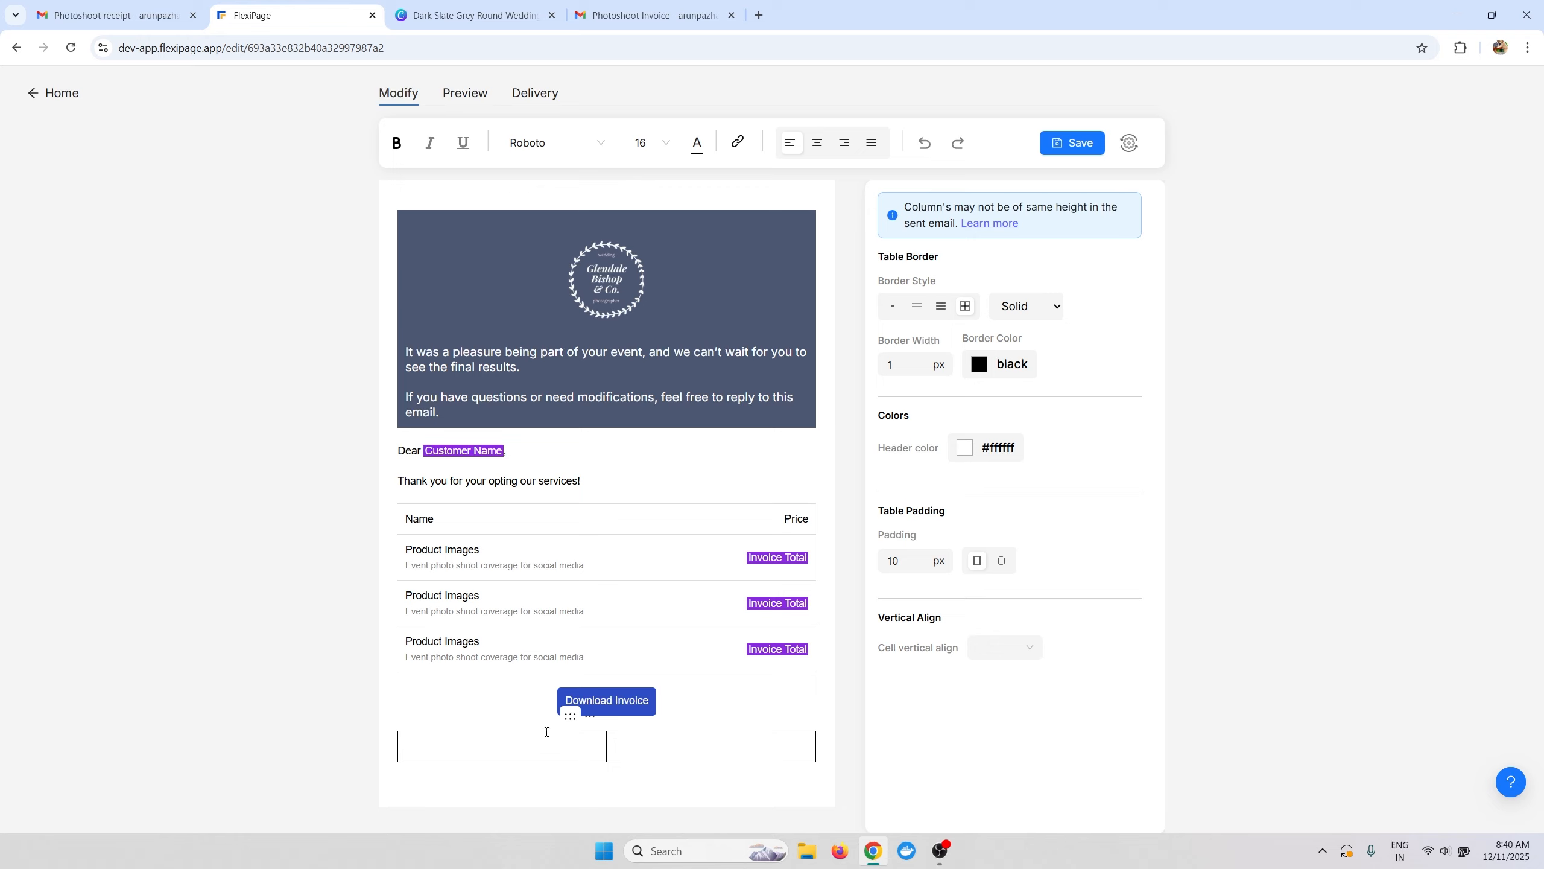
{"action": "left_click_drag", "start_coordinate": [895, 212], "coordinate": [1029, 222]}
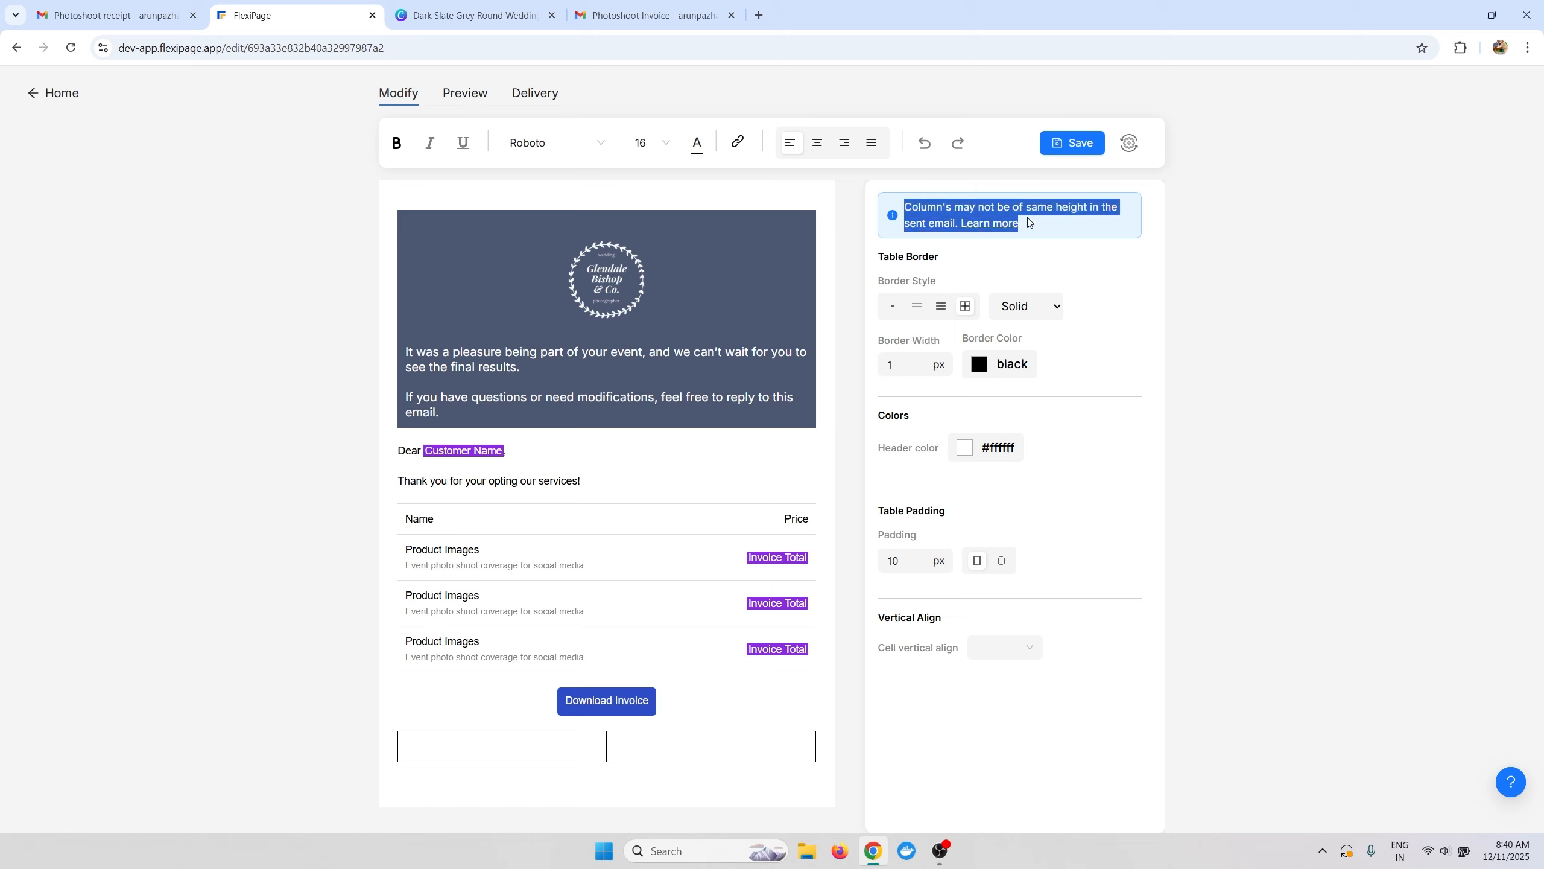
Fill the left and right columns with placeholder 'sdfsdf' text.
{"action": "left_click", "coordinate": [477, 743]}
{"action": "type", "text": "sdfsdf sdfsdf"}
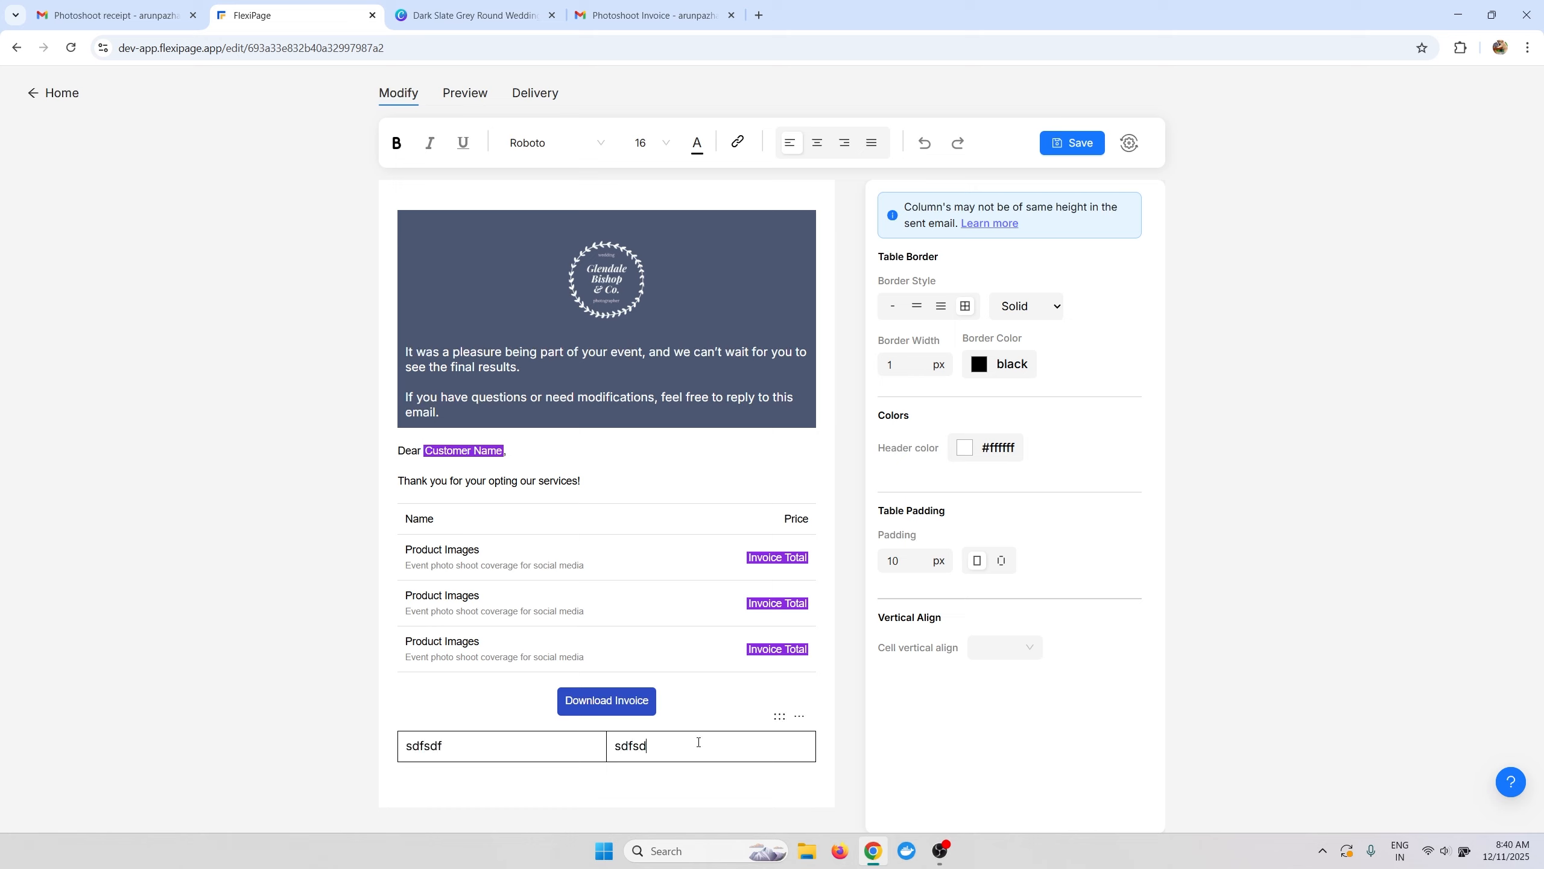
{"action": "key", "text": "Return"}
{"action": "type", "text": "sdfsdf"}
{"action": "key", "text": "Return"}
{"action": "type", "text": "sdfsdf"}
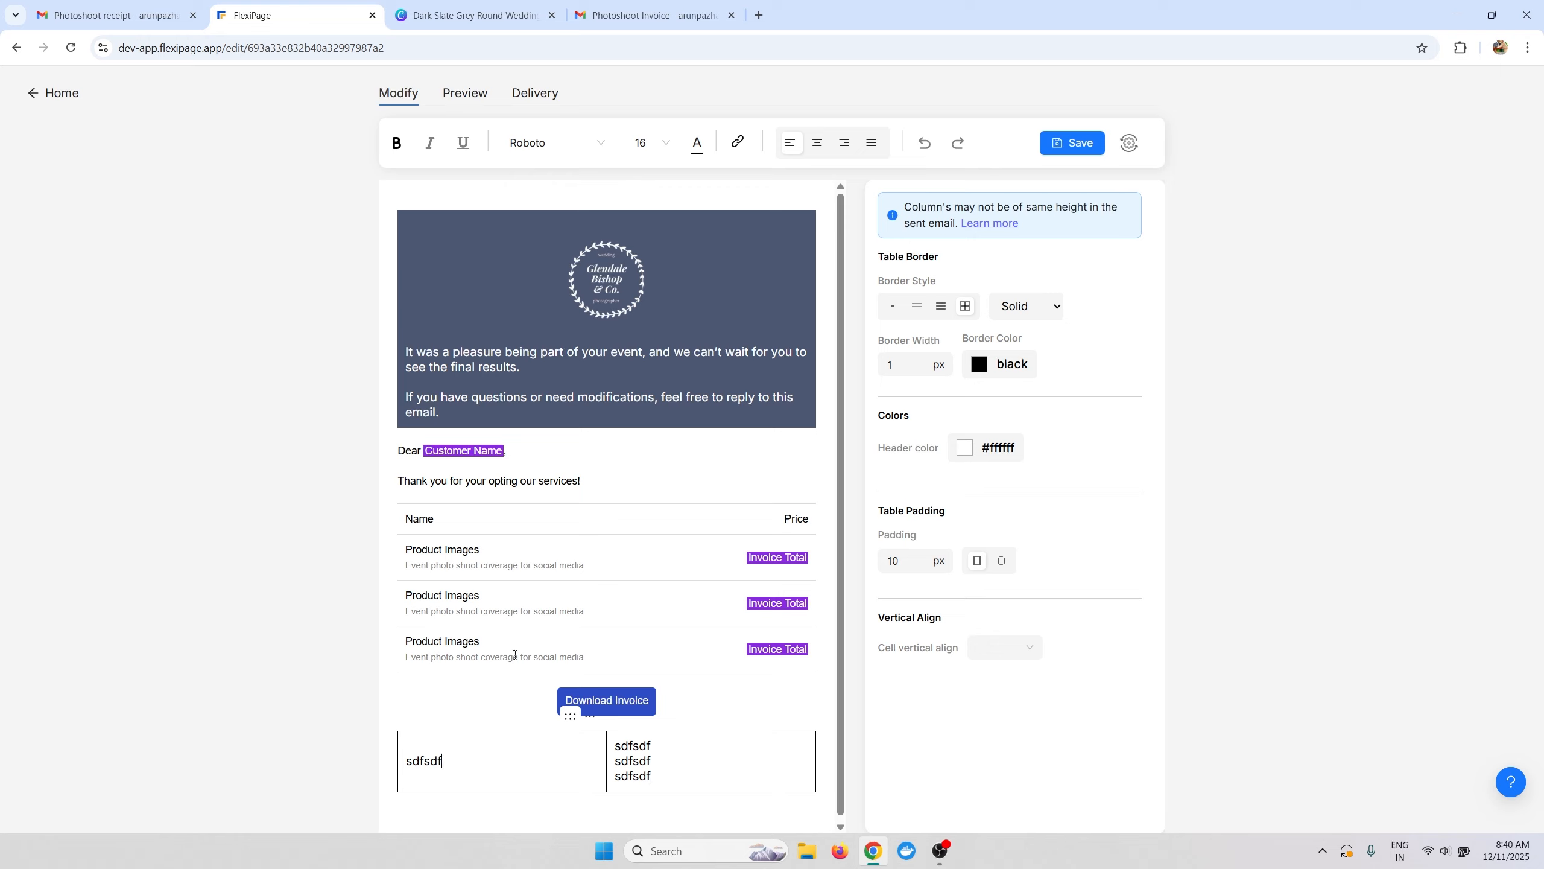
Remove the column borders and format the left column's Billing Address heading in Arial 14.
{"action": "left_click", "coordinate": [892, 313]}
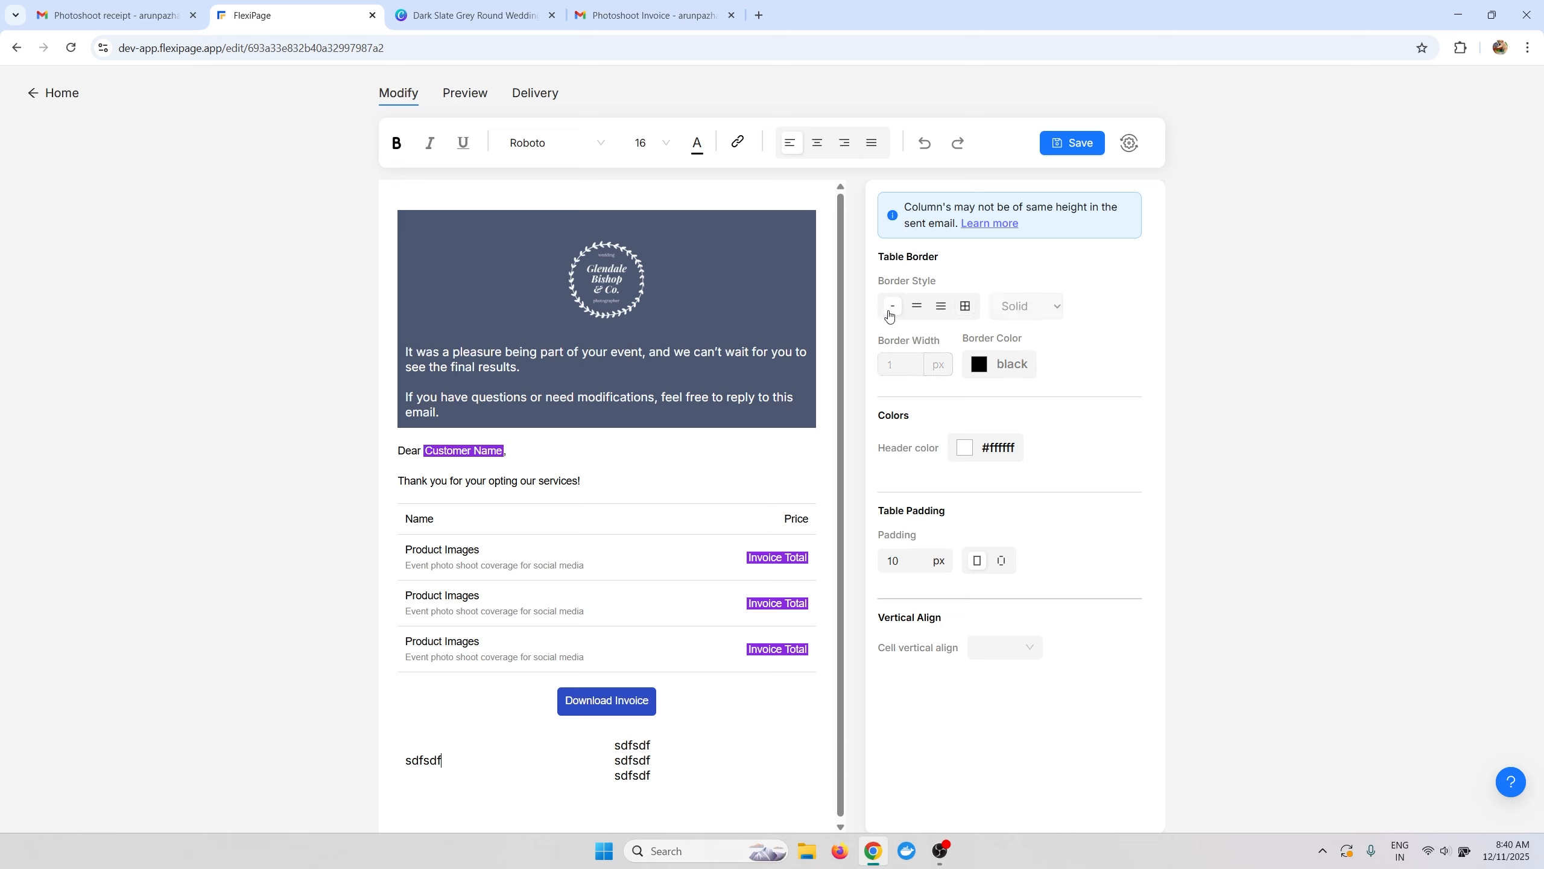
{"action": "double_click", "coordinate": [428, 759]}
{"action": "type", "text": "s"}
{"action": "left_click", "coordinate": [565, 143]}
{"action": "left_click", "coordinate": [582, 162]}
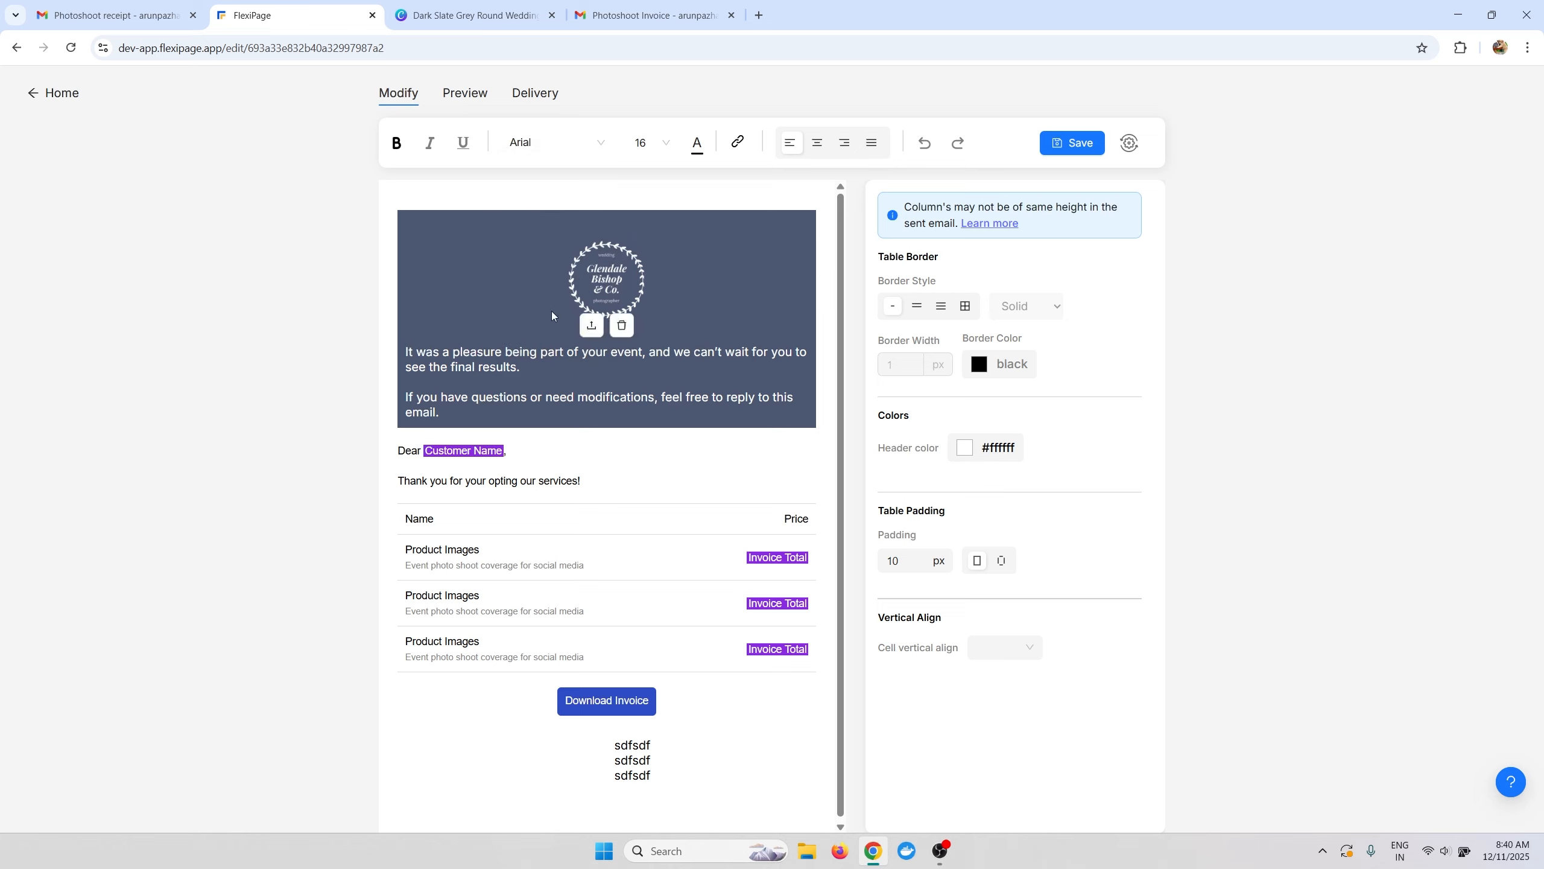
{"action": "left_click", "coordinate": [440, 761]}
{"action": "left_click", "coordinate": [666, 142]}
{"action": "left_click", "coordinate": [640, 190]}
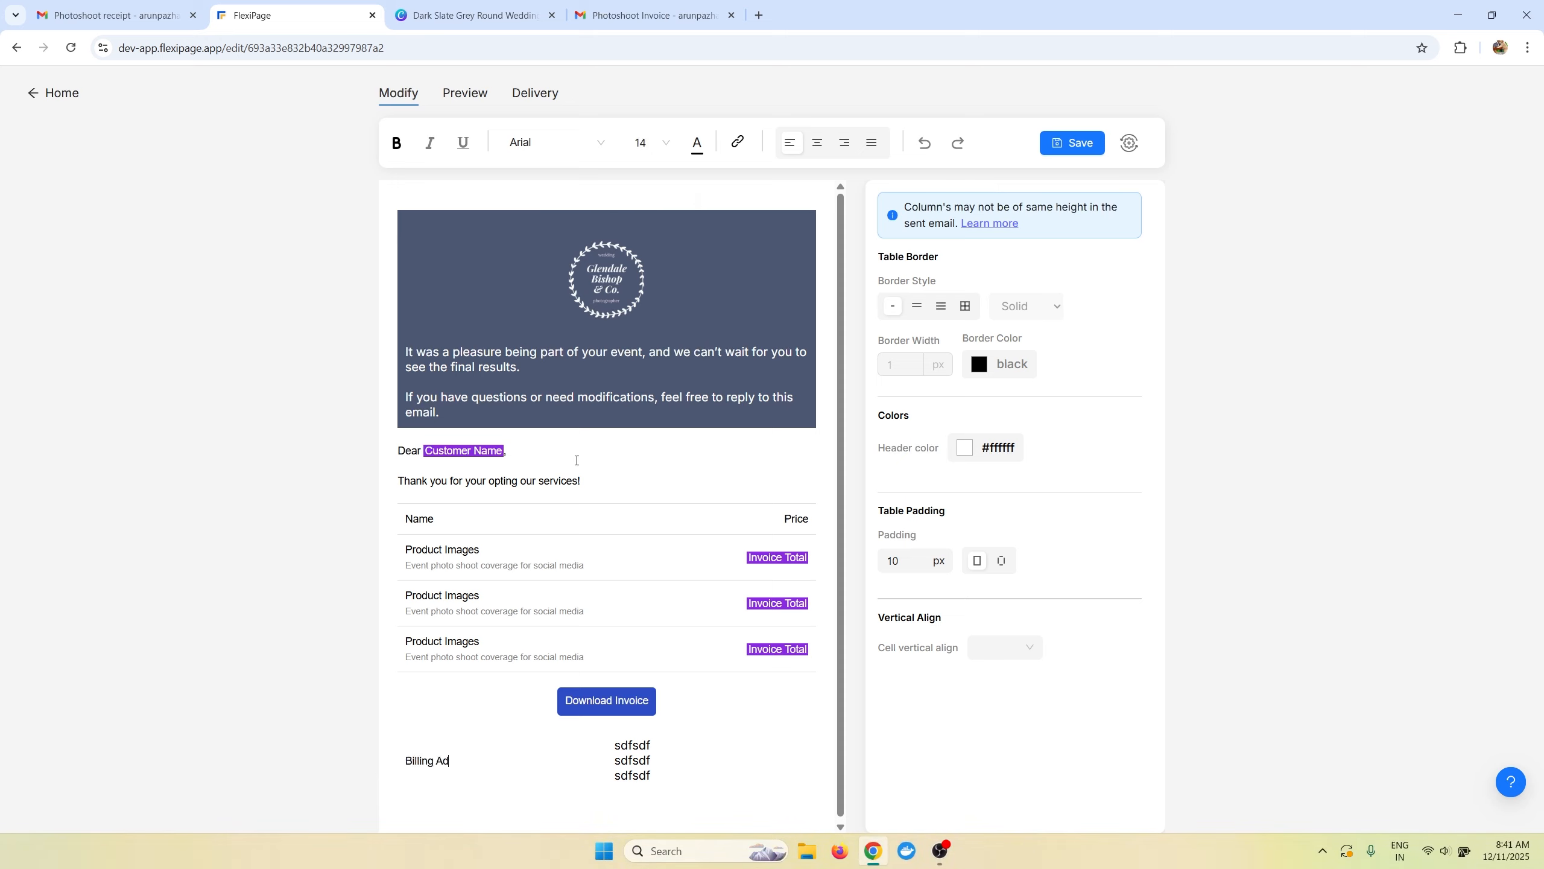
Add the customer's Address and Phone Number fields below the Billing Address heading.
{"action": "key", "text": "Return"}
{"action": "type", "text": "@d"}
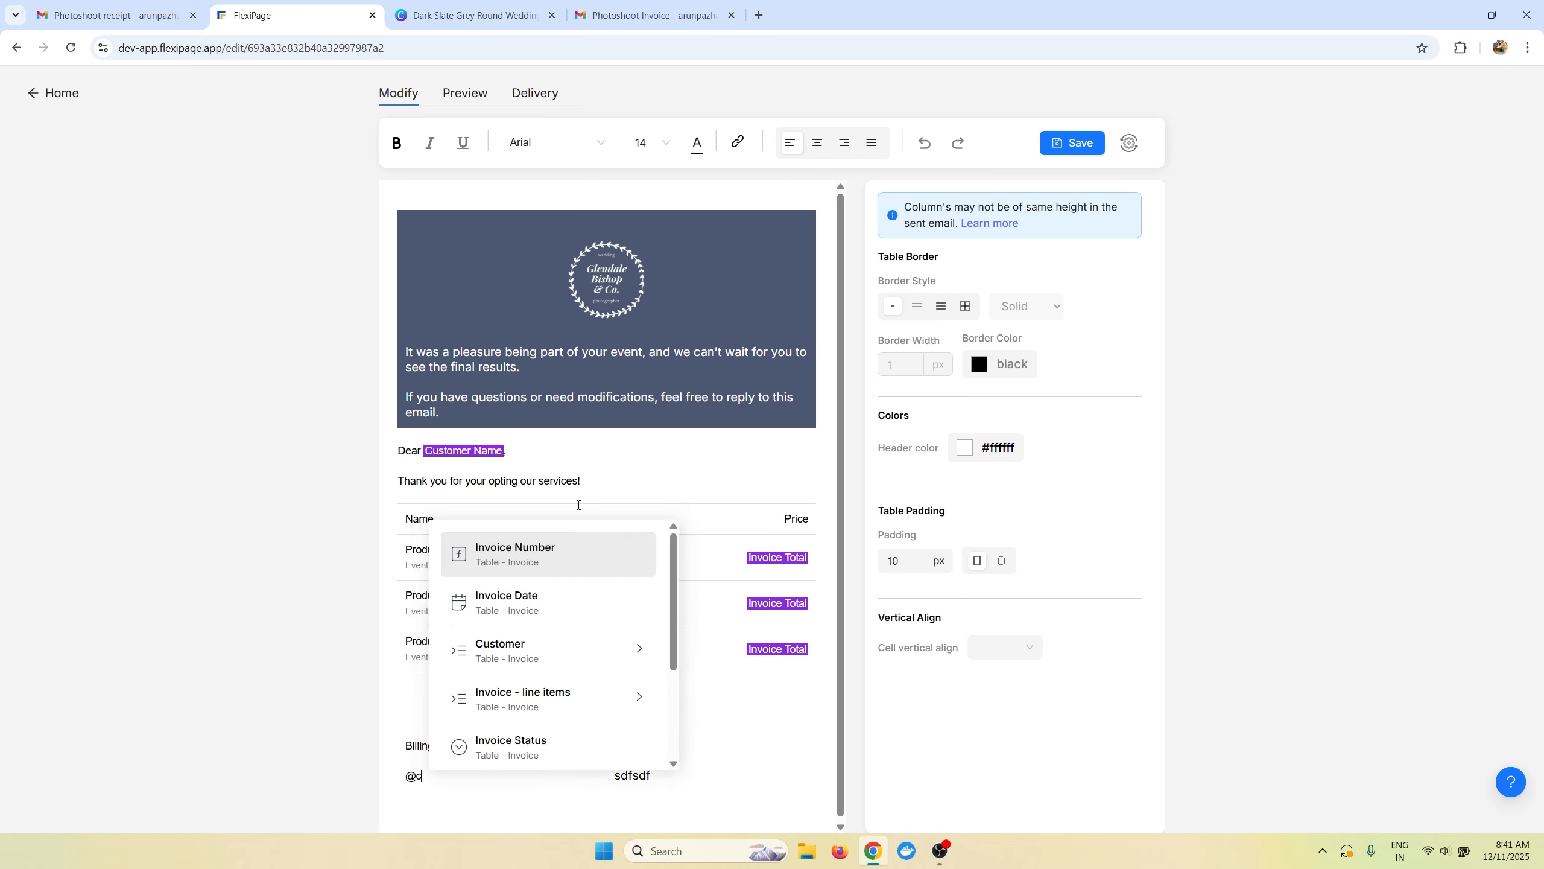
{"action": "mouse_move", "coordinate": [561, 641]}
{"action": "scroll", "coordinate": [766, 641], "scroll_direction": "down", "scroll_amount": 2}
{"action": "left_click", "coordinate": [765, 683]}
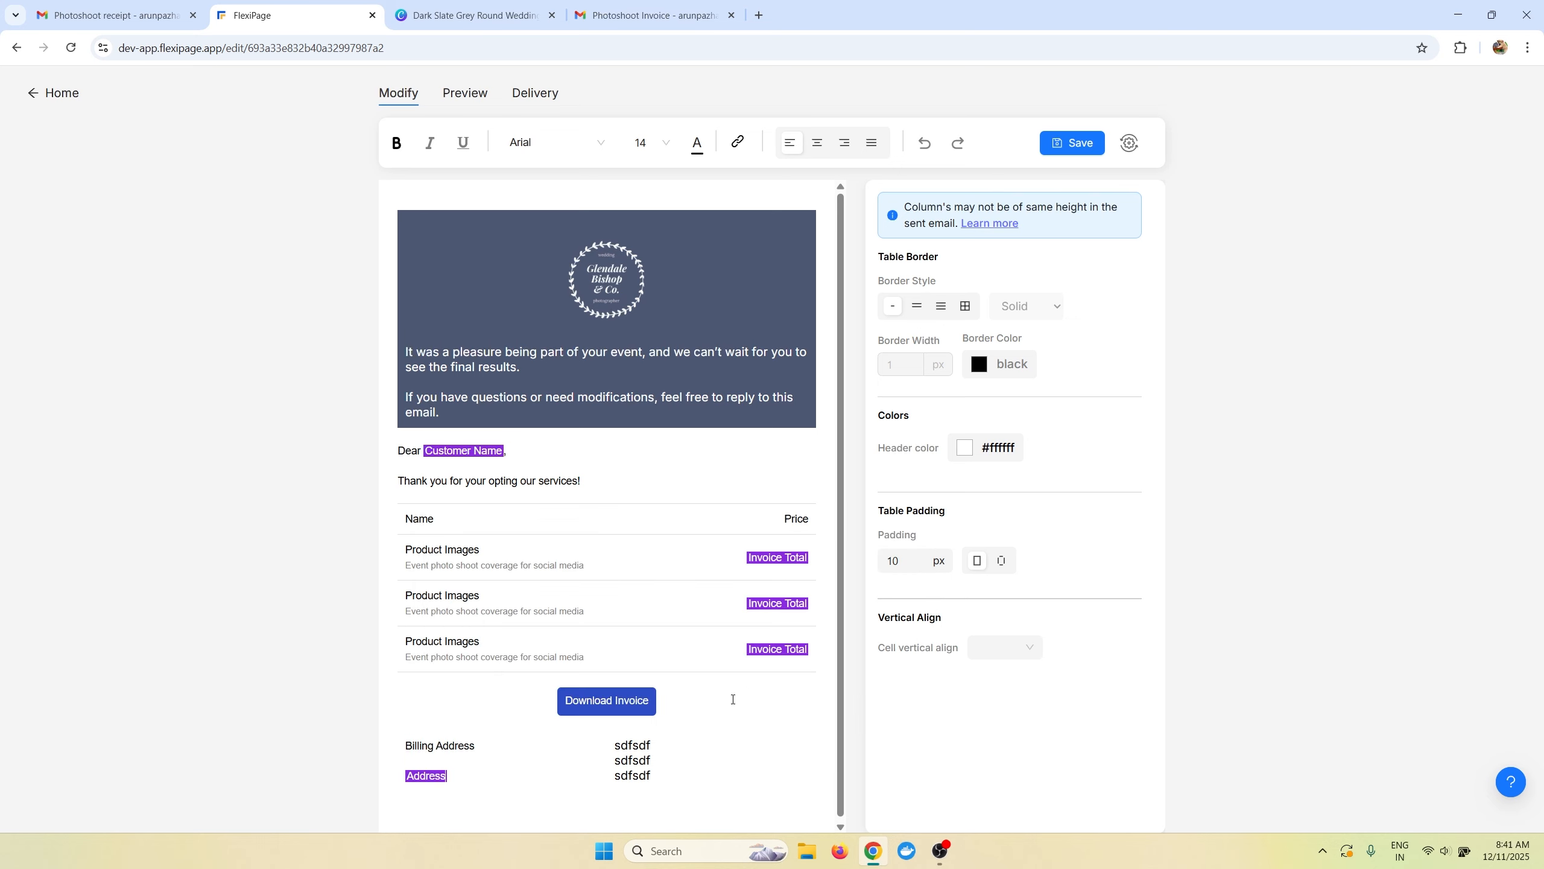
{"action": "key", "text": "Return"}
{"action": "type", "text": "@"}
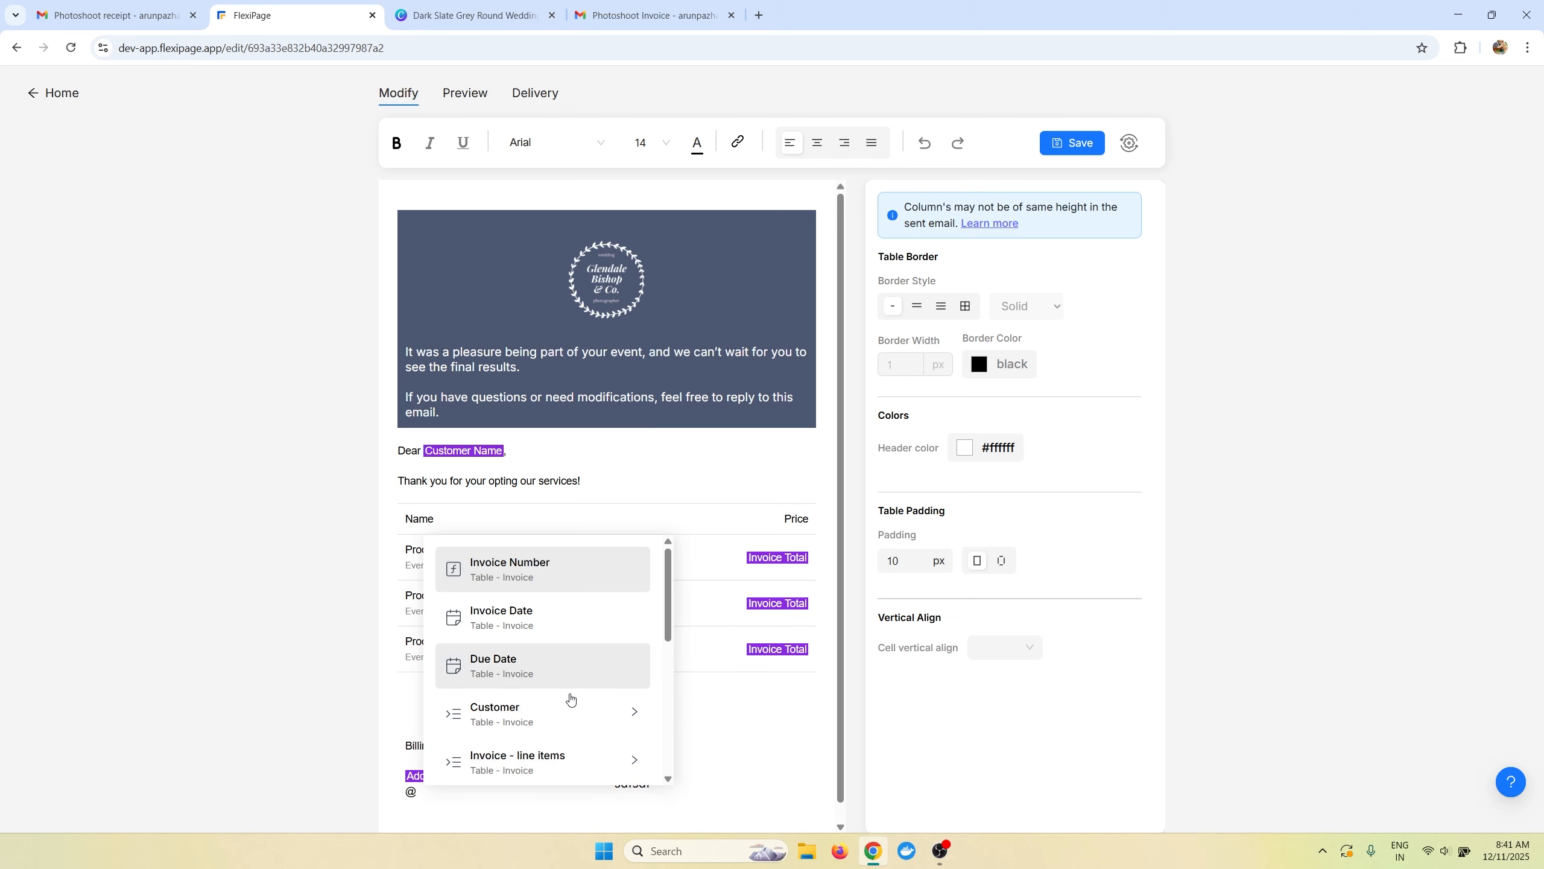
{"action": "scroll", "coordinate": [572, 699], "scroll_direction": "down", "scroll_amount": 1}
{"action": "mouse_move", "coordinate": [608, 657]}
{"action": "left_click", "coordinate": [741, 725]}
Copy the billing address block over the right column's placeholder text.
{"action": "left_click_drag", "start_coordinate": [481, 792], "coordinate": [405, 737]}
{"action": "key", "text": "ctrl+c"}
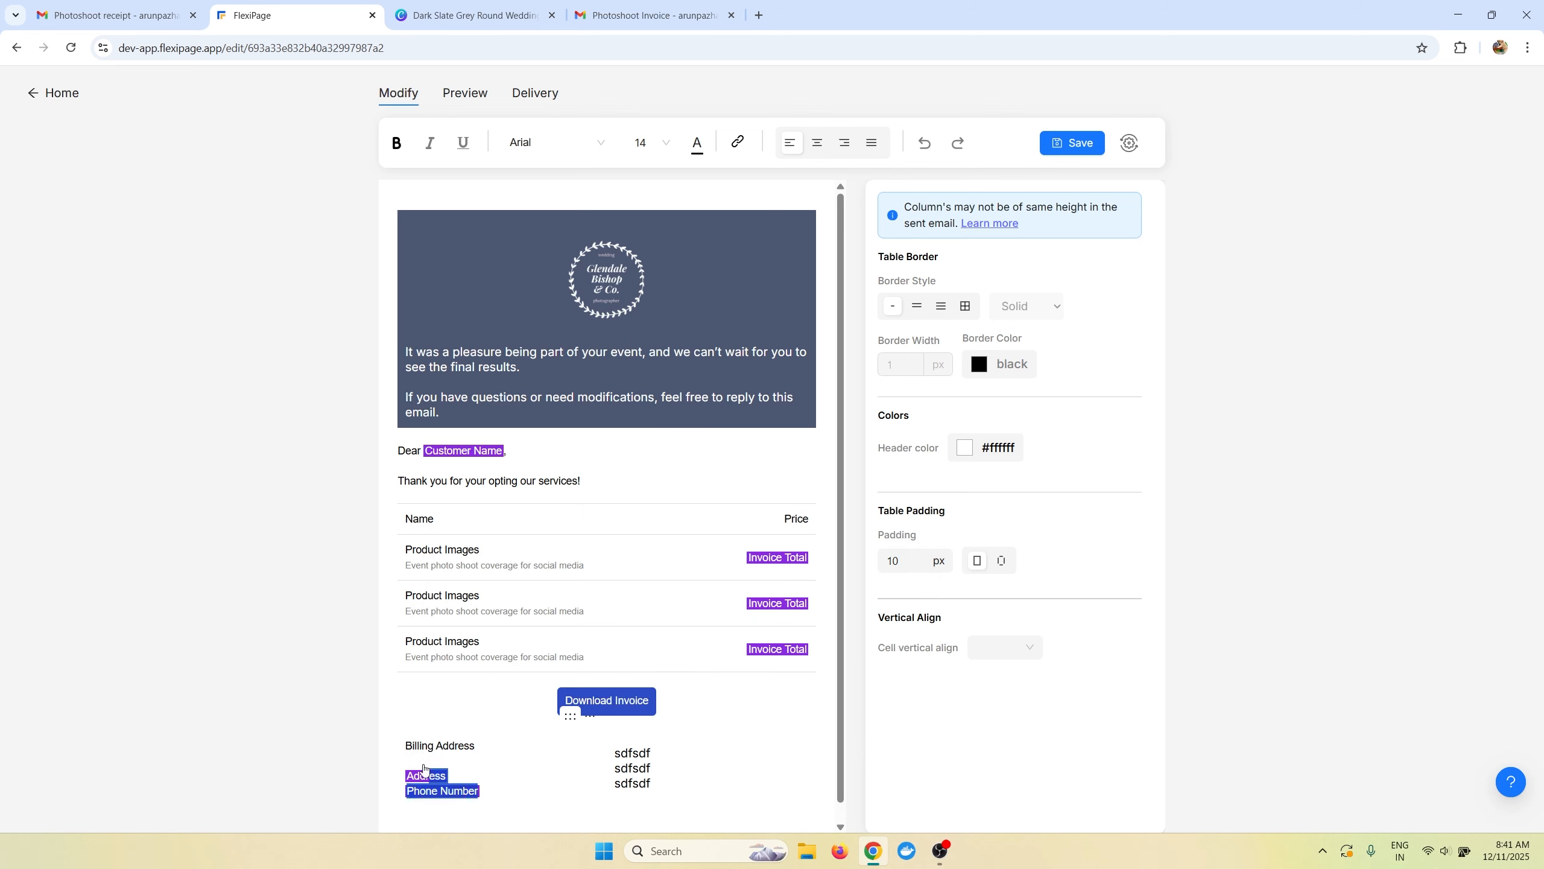
{"action": "double_click", "coordinate": [633, 783]}
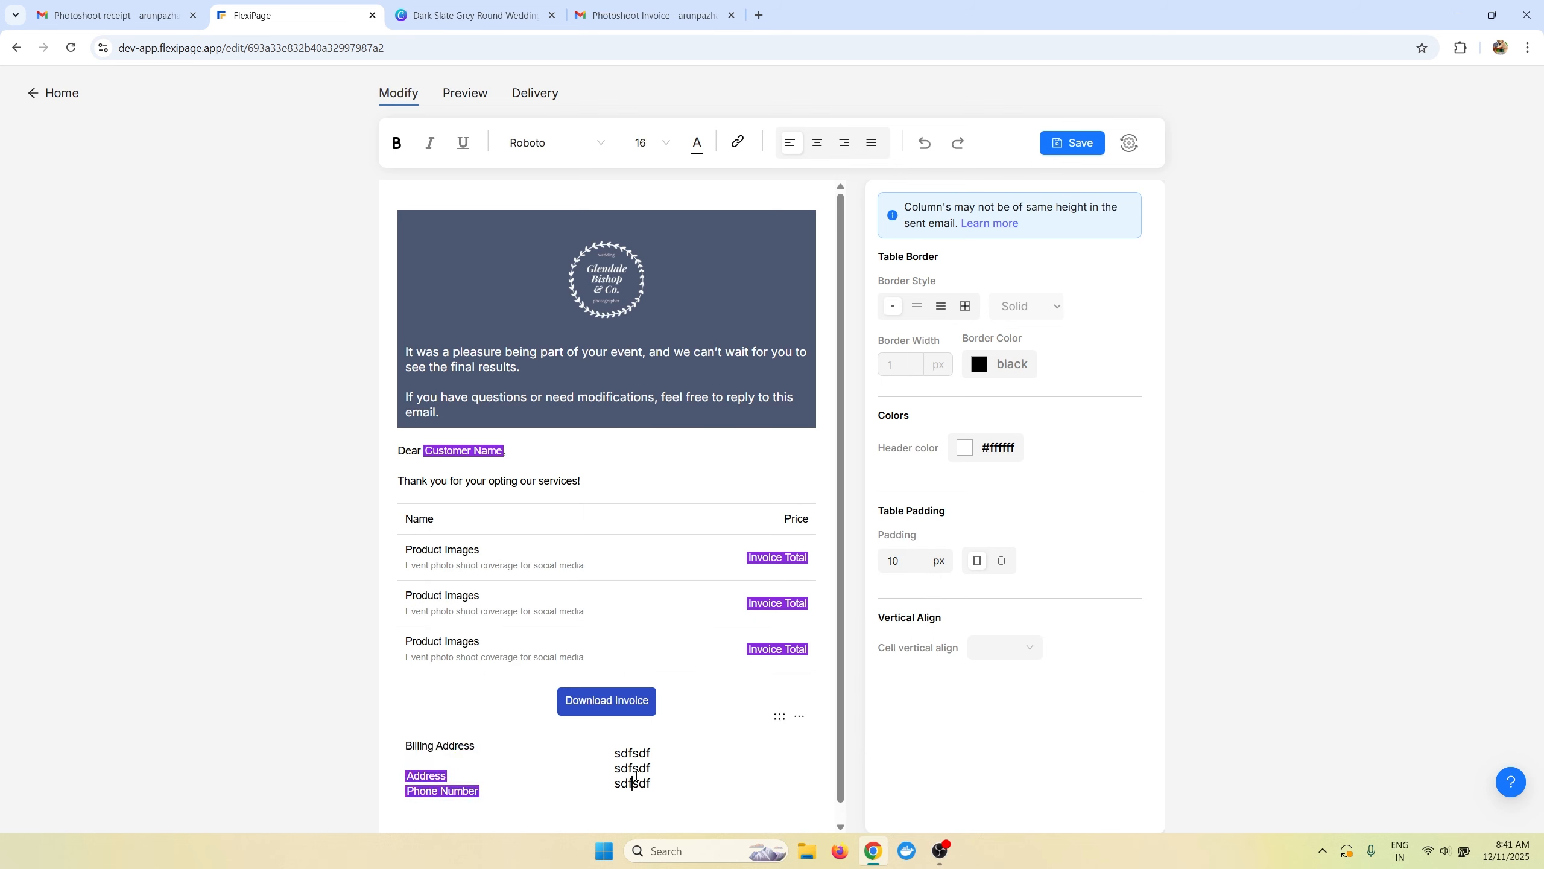
{"action": "left_click_drag", "start_coordinate": [664, 784], "coordinate": [620, 753]}
{"action": "key", "text": "ctrl+v"}
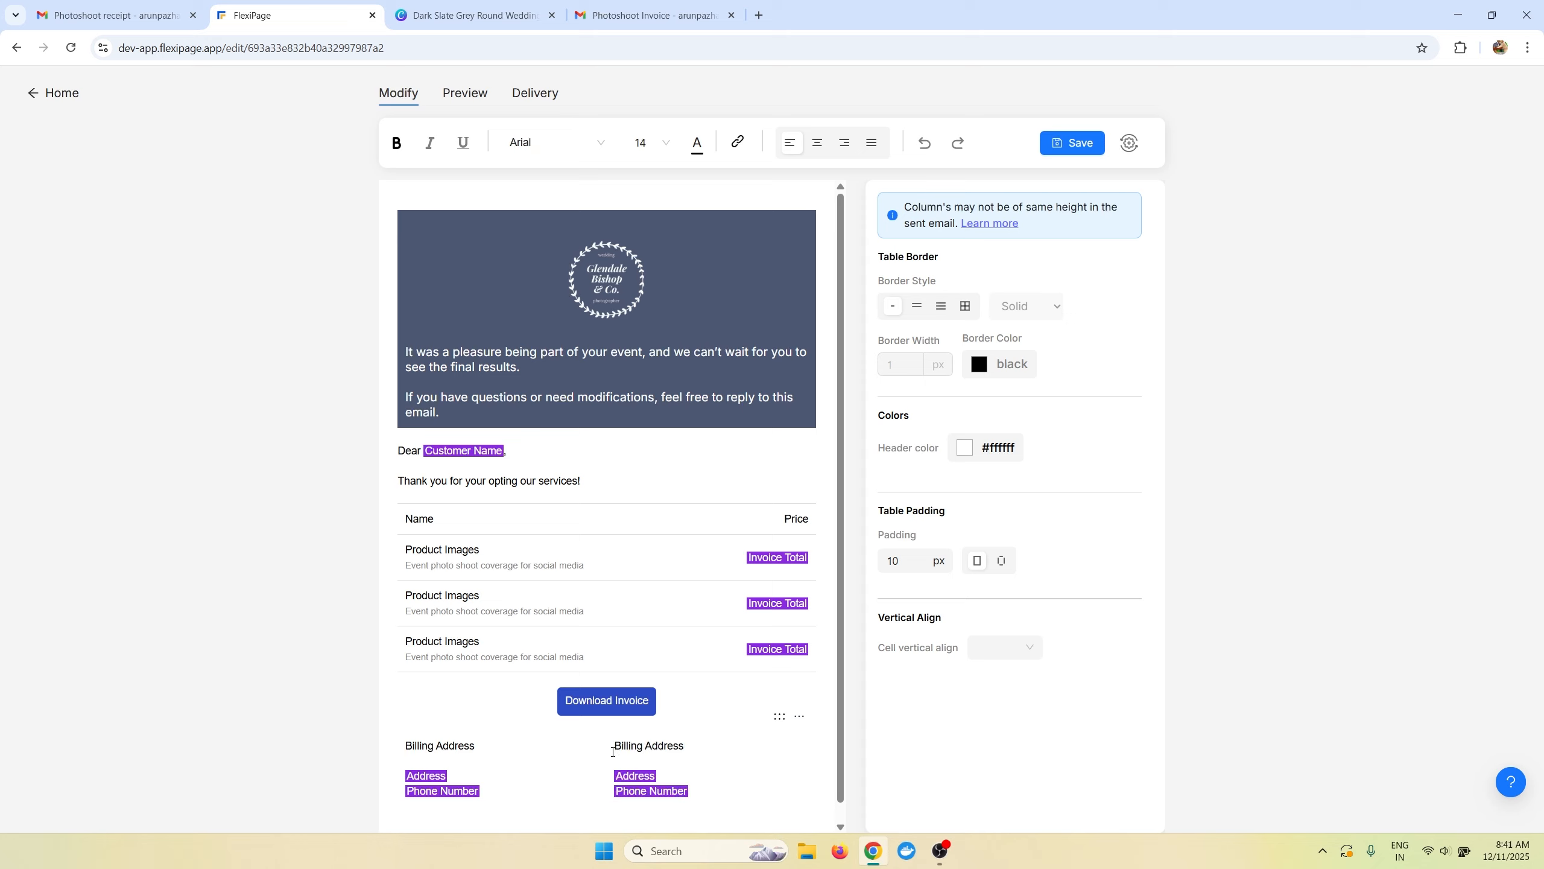
Give the billing-address table full grid borders and save the template.
{"action": "left_click", "coordinate": [1070, 144]}
{"action": "scroll", "coordinate": [590, 718], "scroll_direction": "down", "scroll_amount": 1}
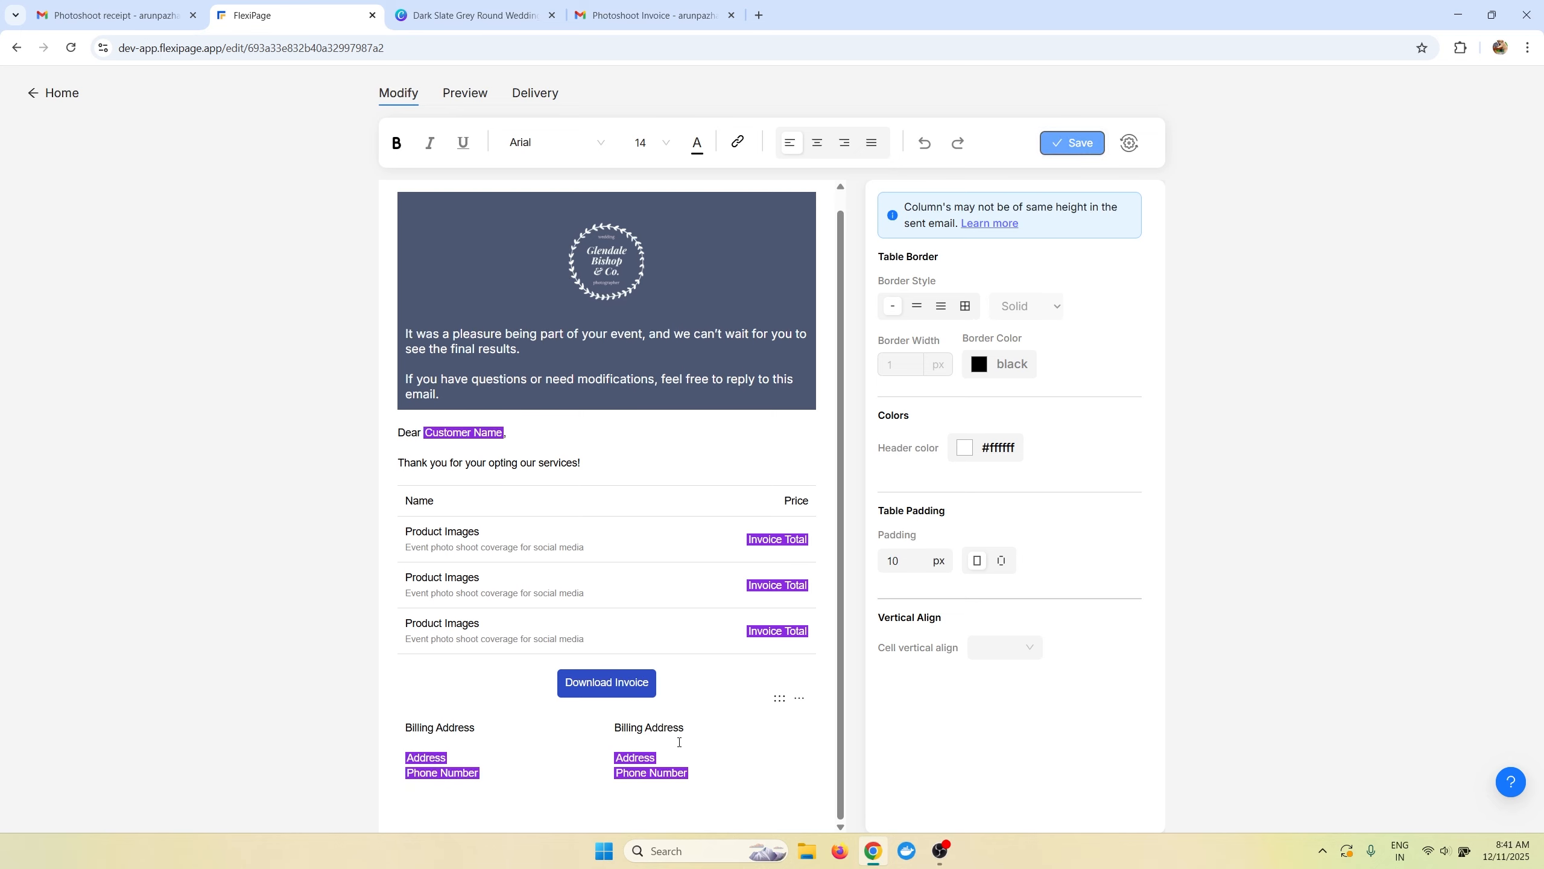
{"action": "left_click", "coordinate": [543, 778]}
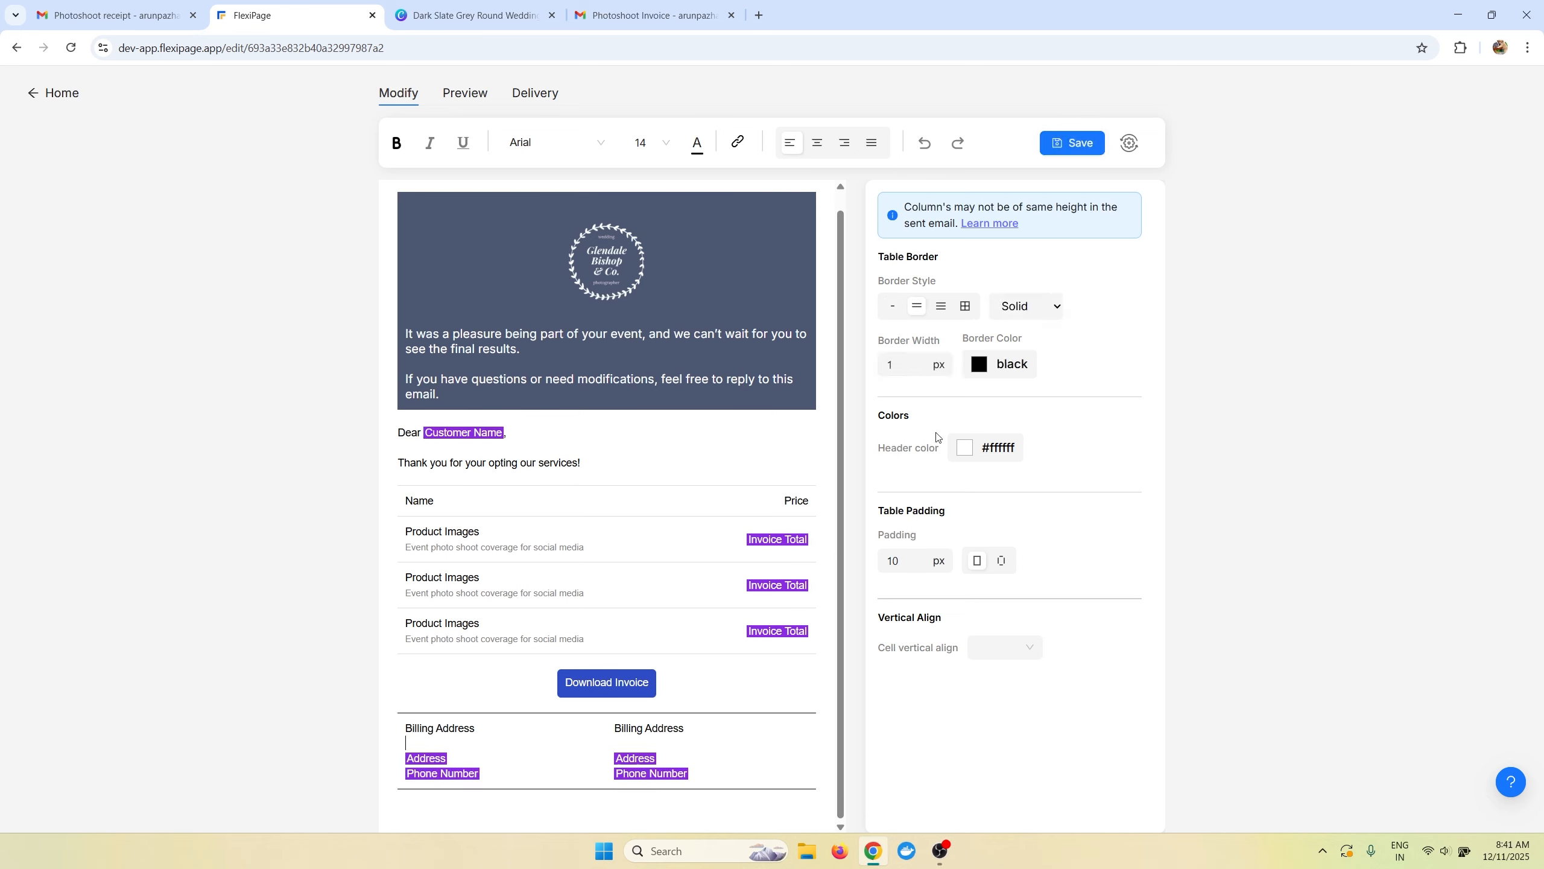
{"action": "left_click", "coordinate": [892, 306]}
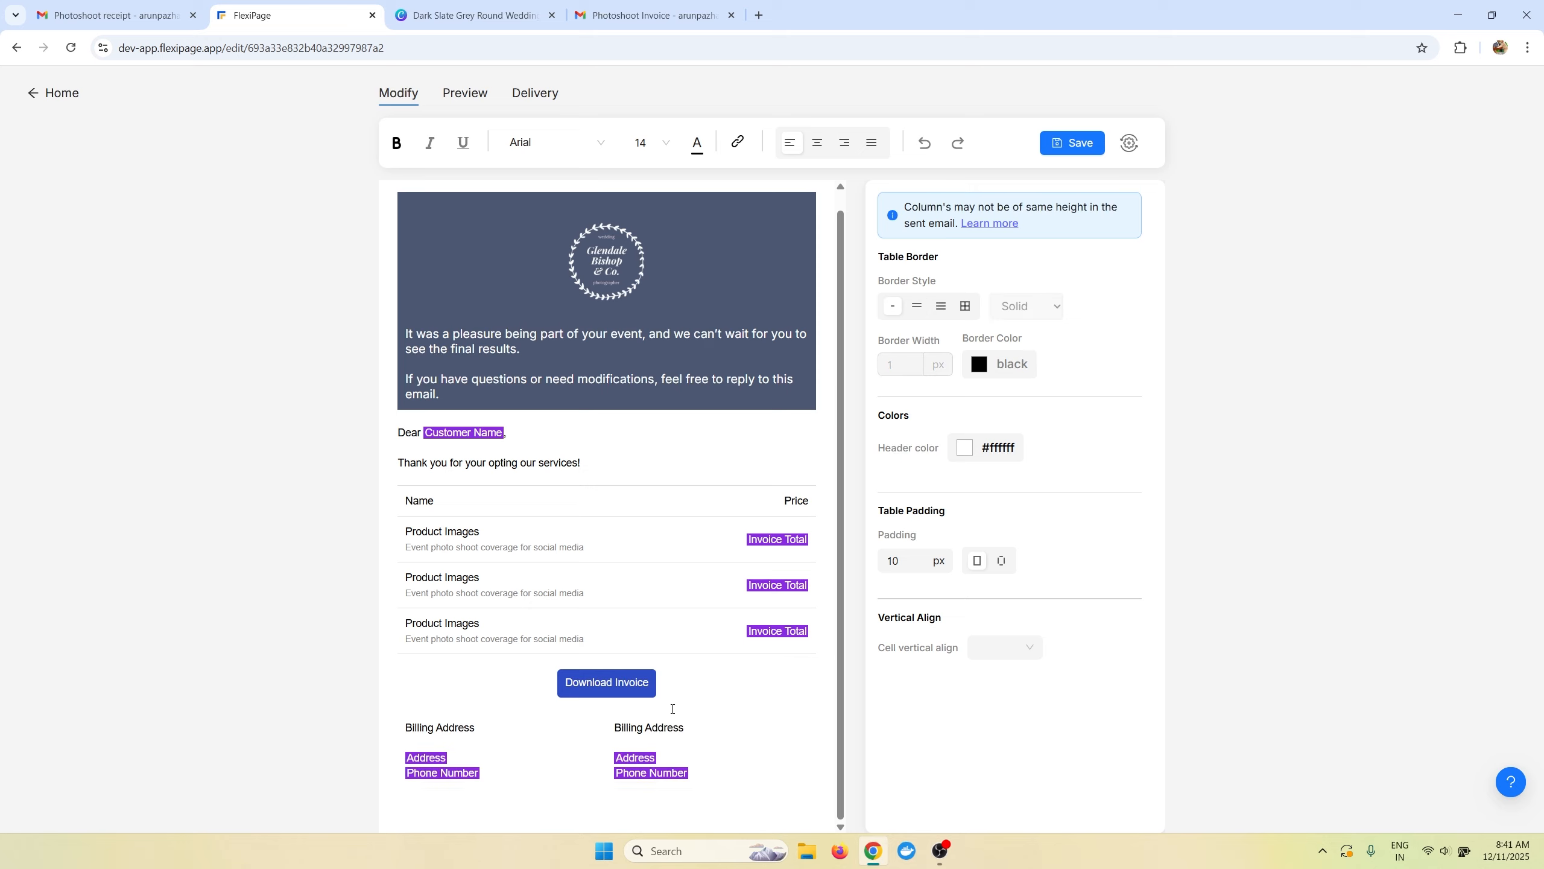
{"action": "left_click", "coordinate": [964, 306]}
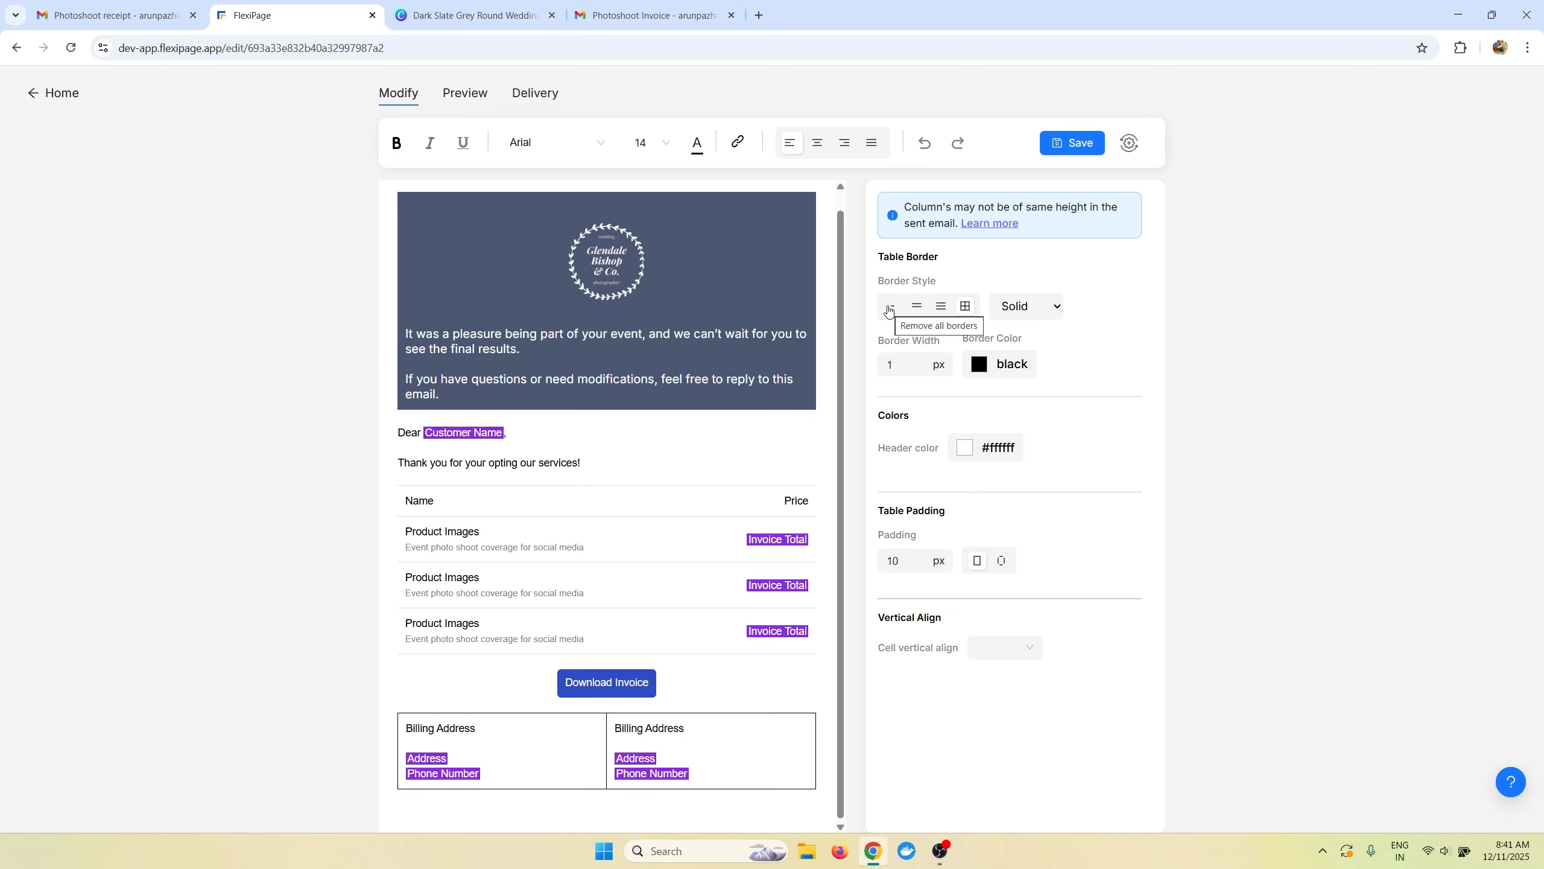
{"action": "left_click", "coordinate": [1072, 144]}
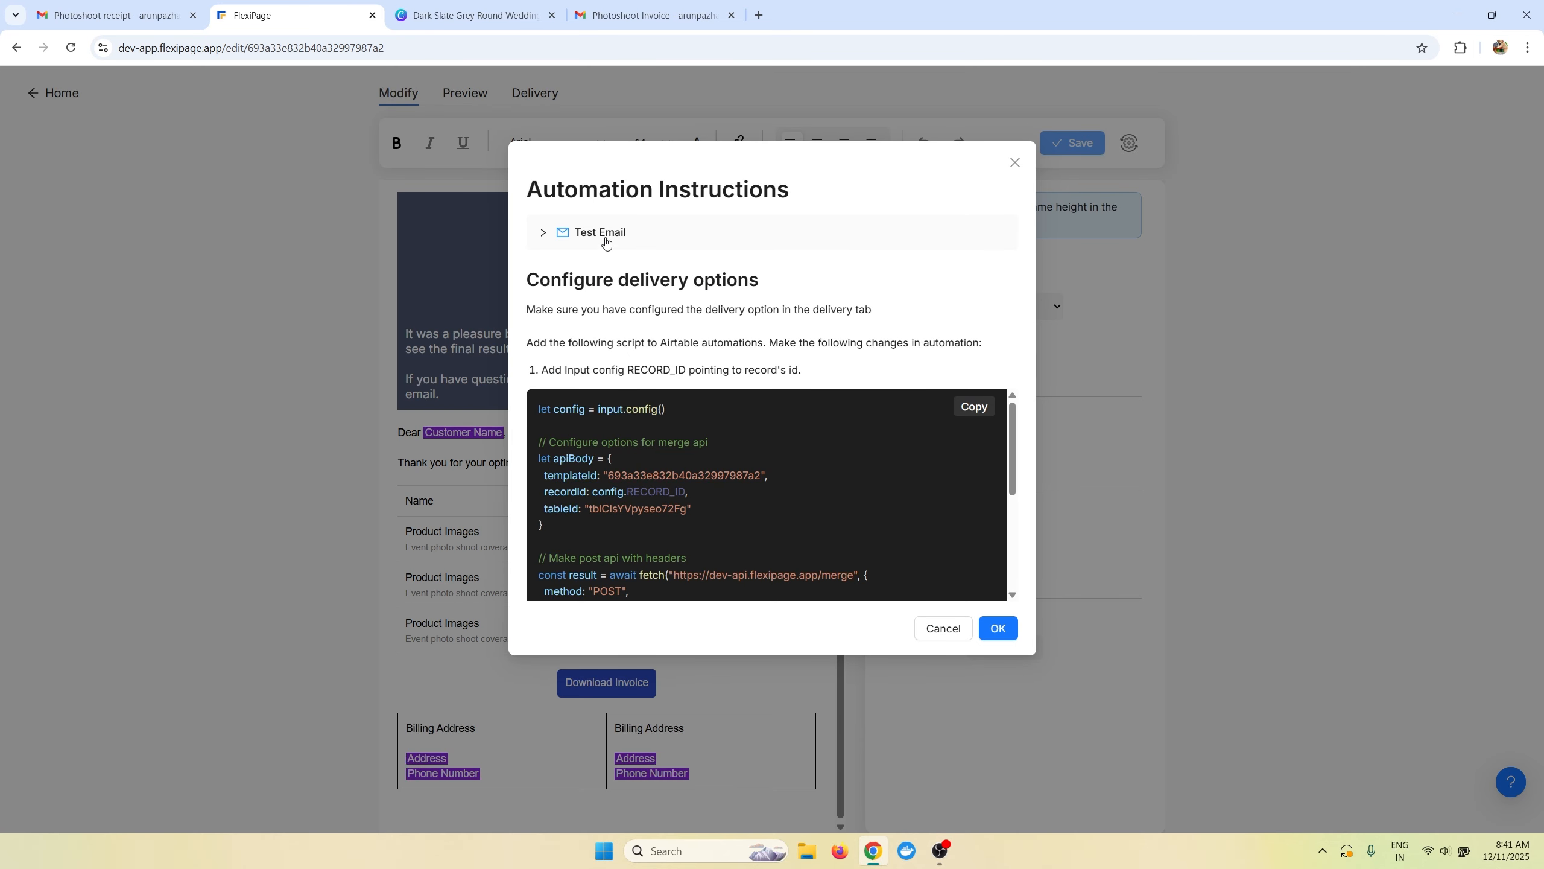
Send a test email from the chosen sender identity to the Gmail recipient address.
{"action": "left_click", "coordinate": [606, 232]}
{"action": "left_click", "coordinate": [626, 313]}
{"action": "left_click", "coordinate": [632, 369]}
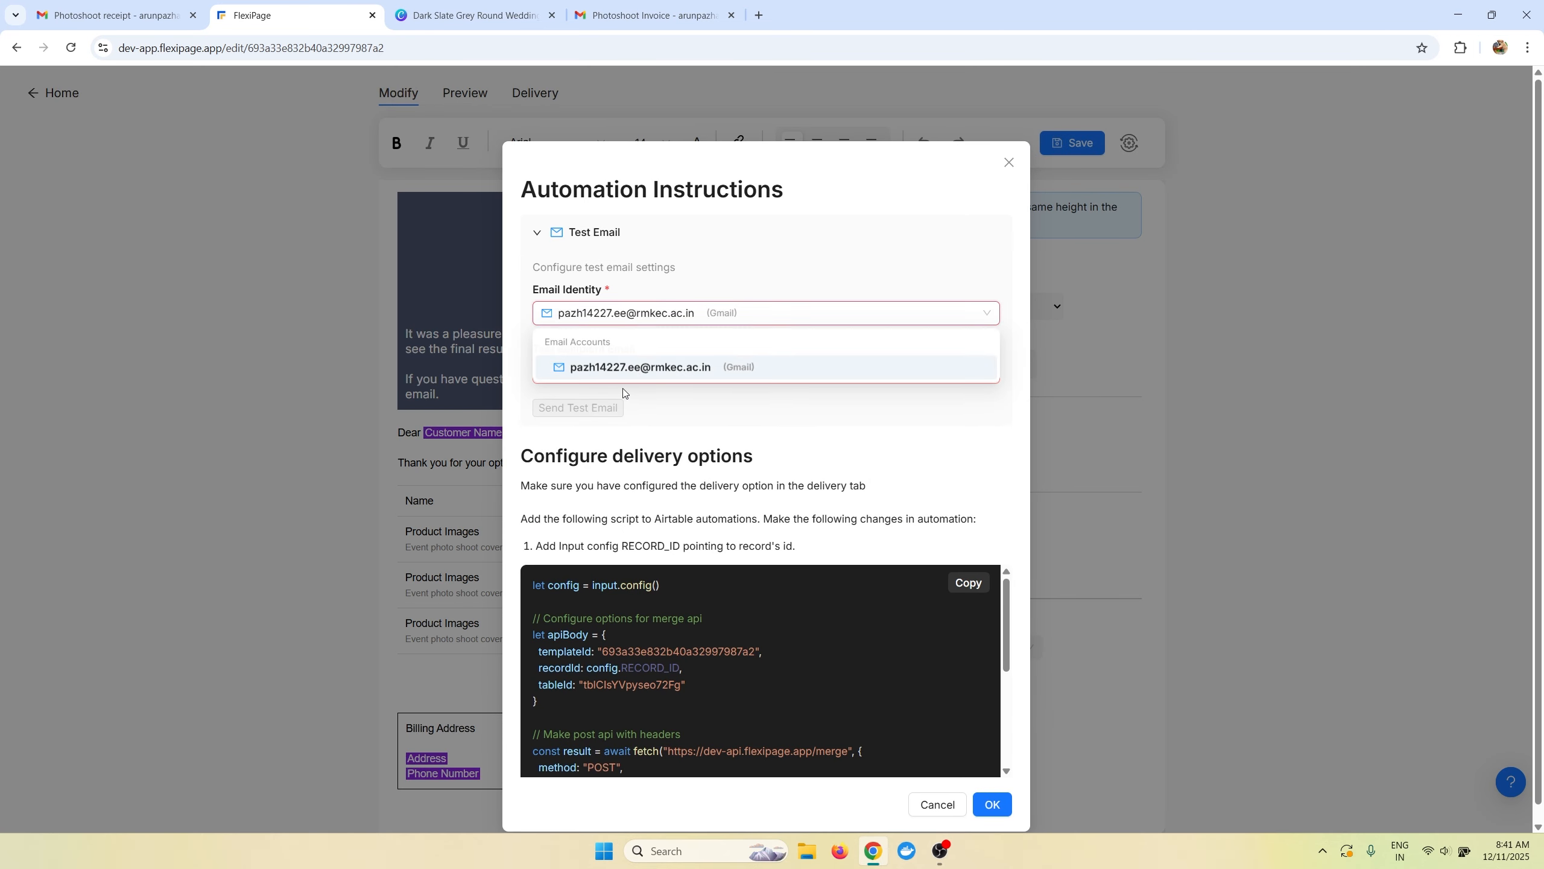
{"action": "left_click", "coordinate": [645, 371]}
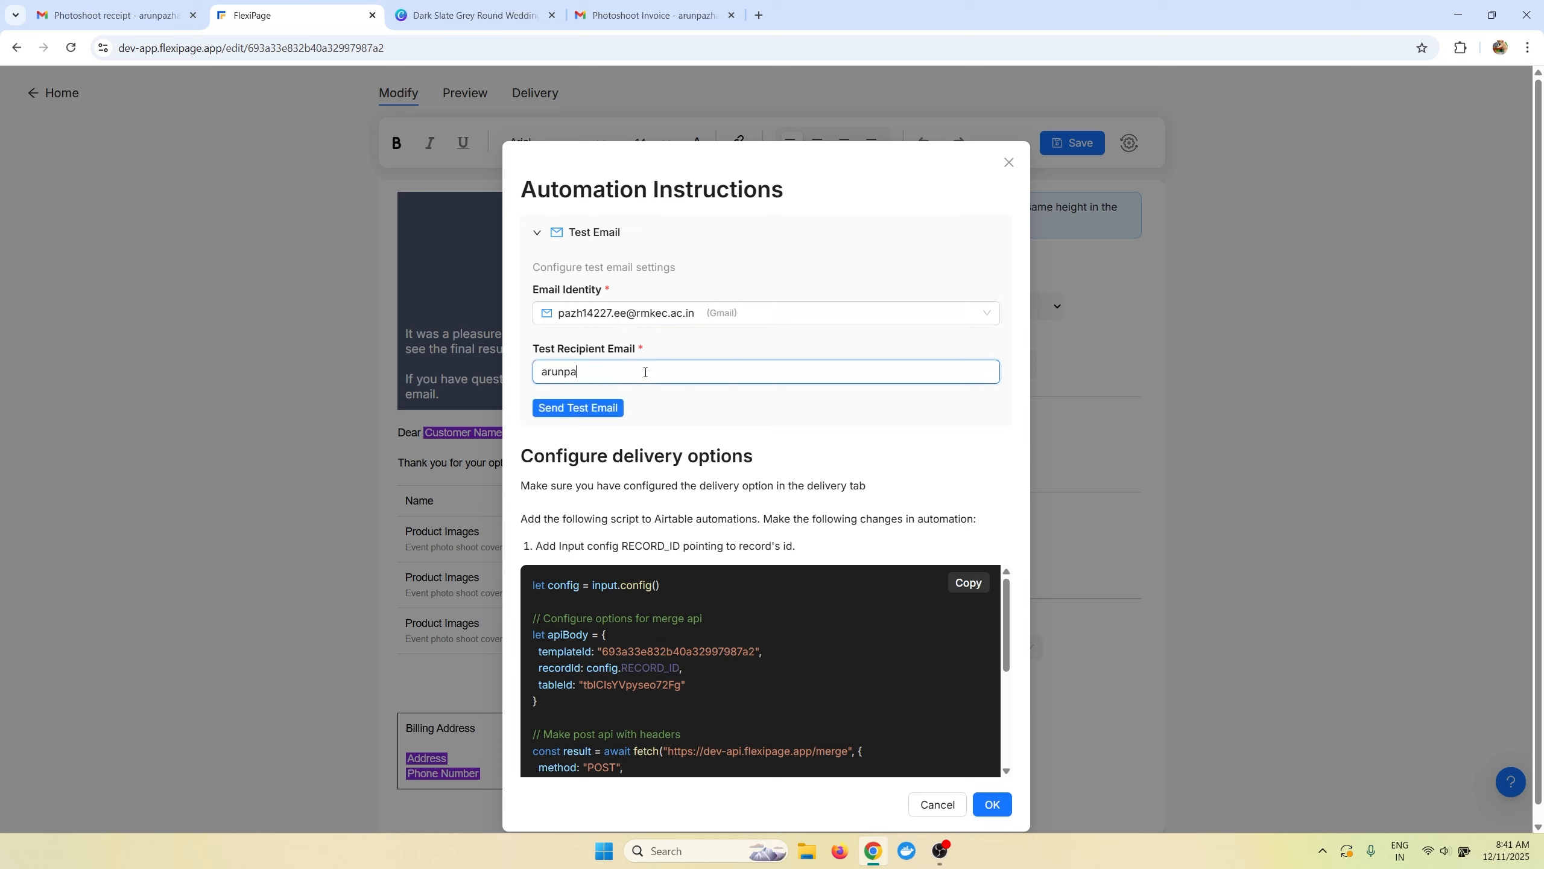
{"action": "left_click", "coordinate": [612, 414]}
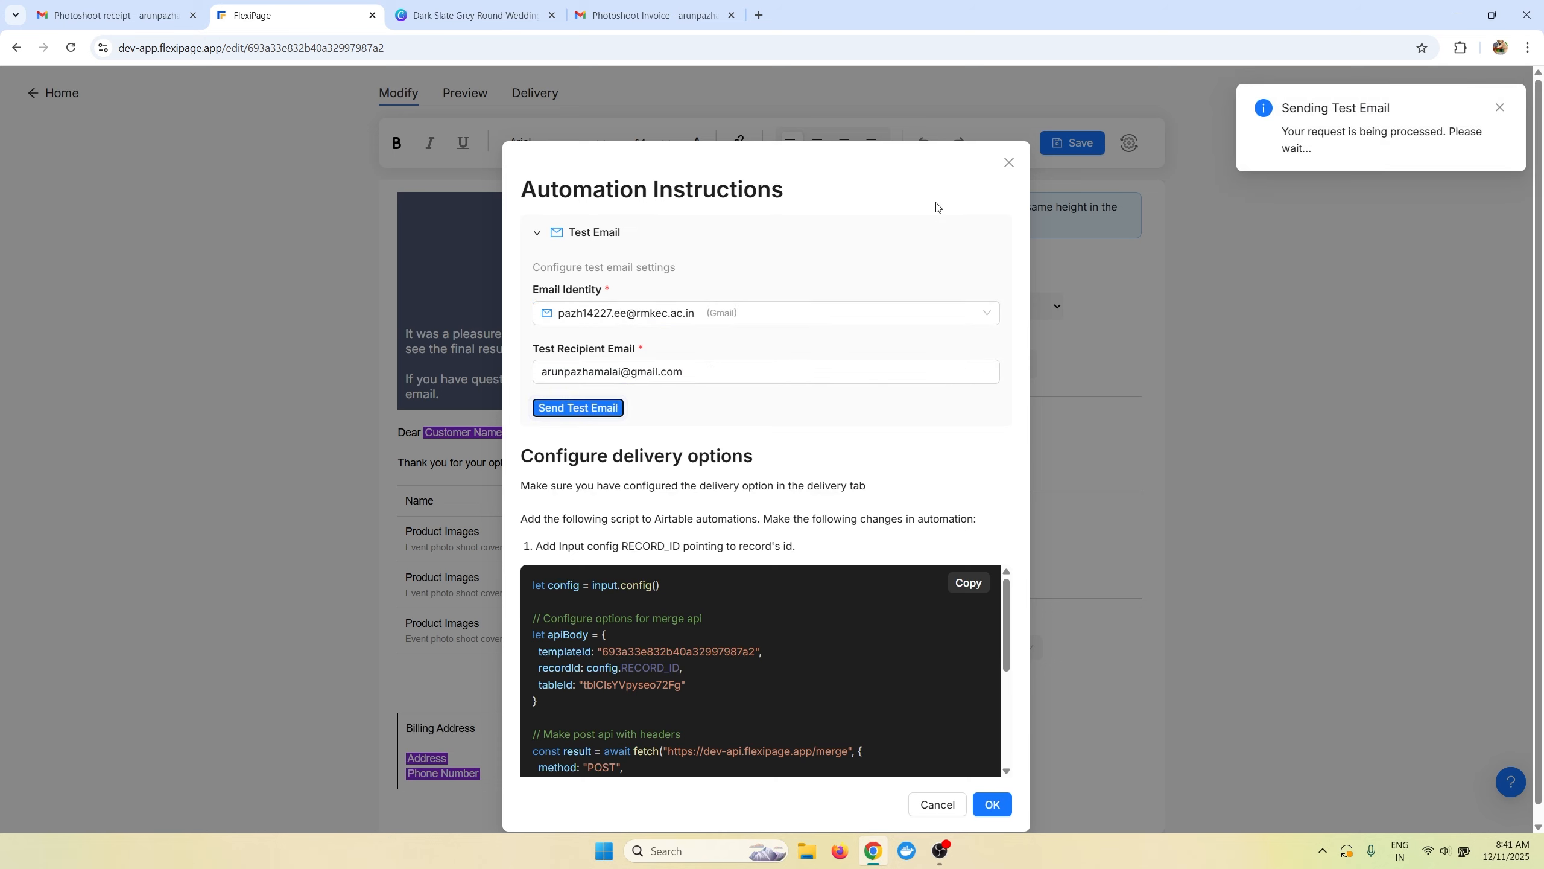
{"action": "left_click", "coordinate": [633, 12]}
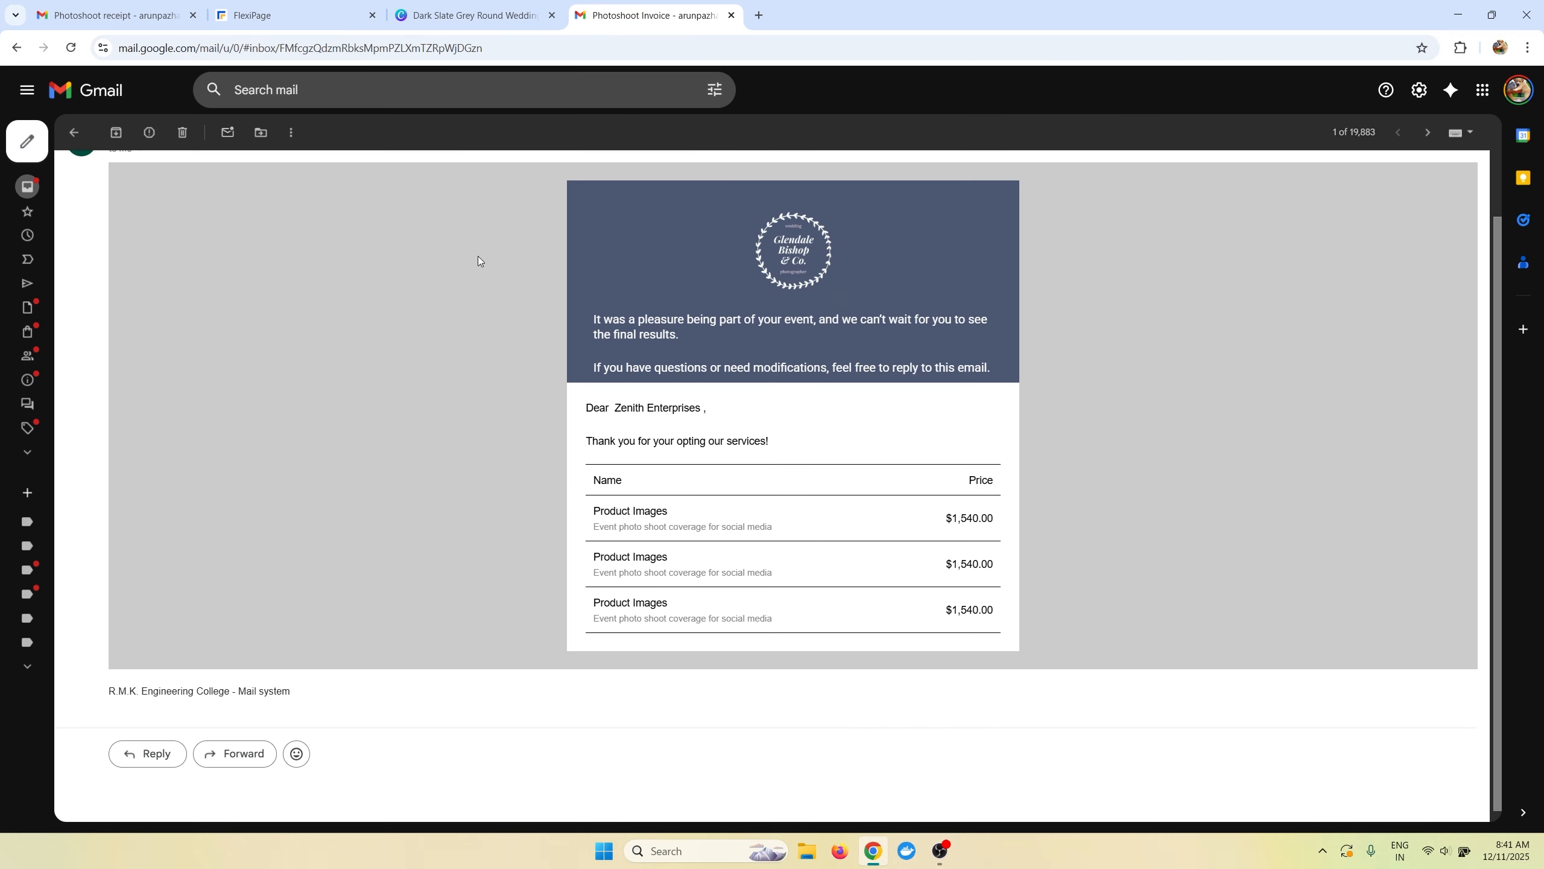
Open the newest Photoshoot Invoice email and review the Download Invoice button and billing columns.
{"action": "left_click", "coordinate": [73, 132]}
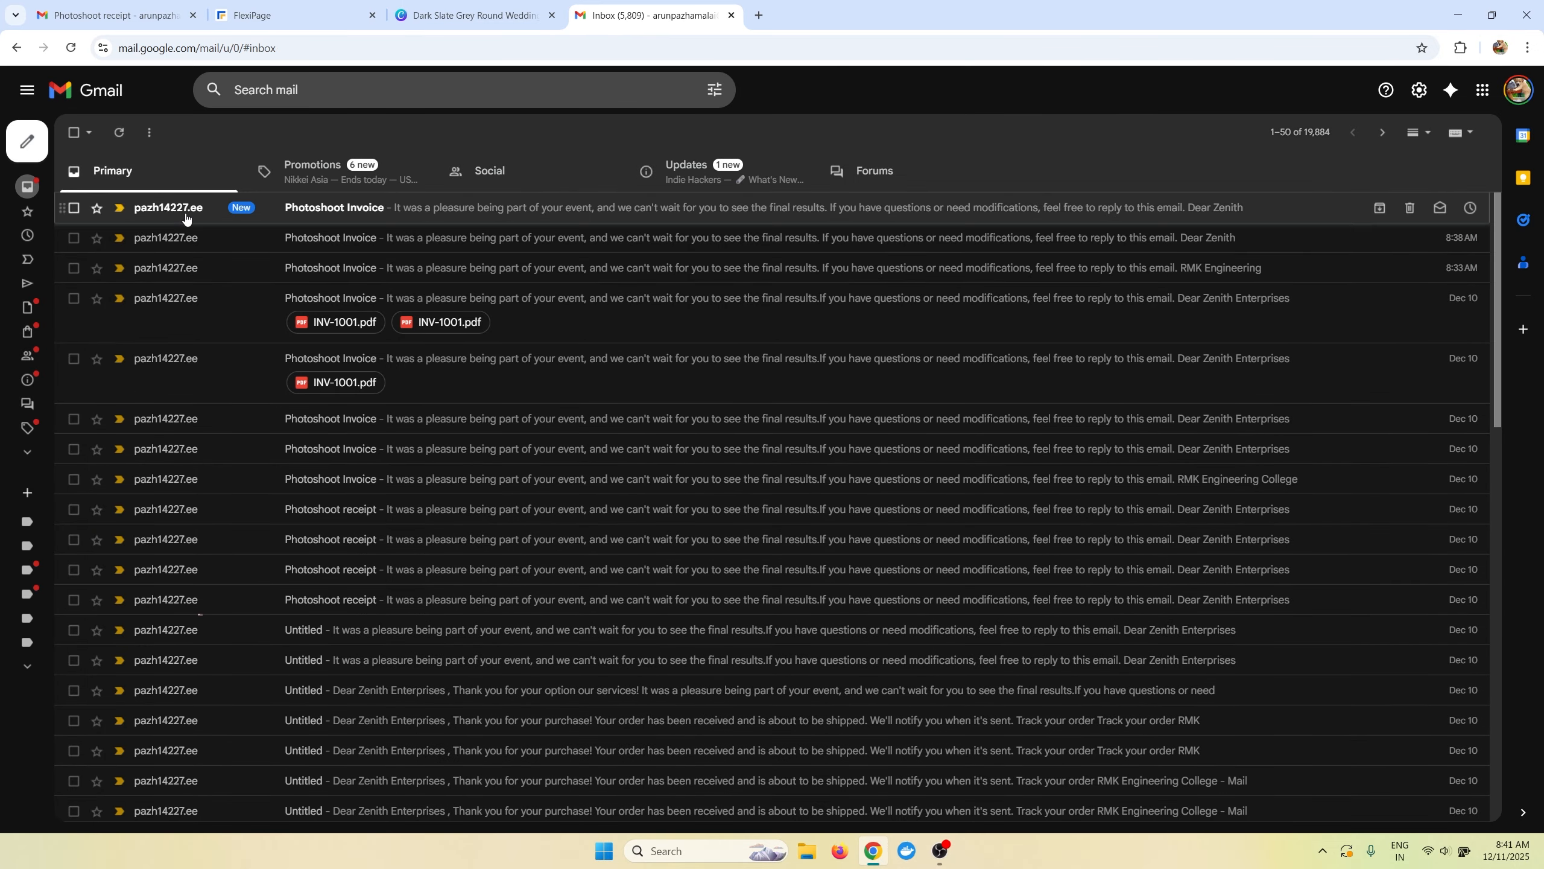
{"action": "left_click", "coordinate": [185, 218]}
{"action": "scroll", "coordinate": [452, 339], "scroll_direction": "down", "scroll_amount": 5}
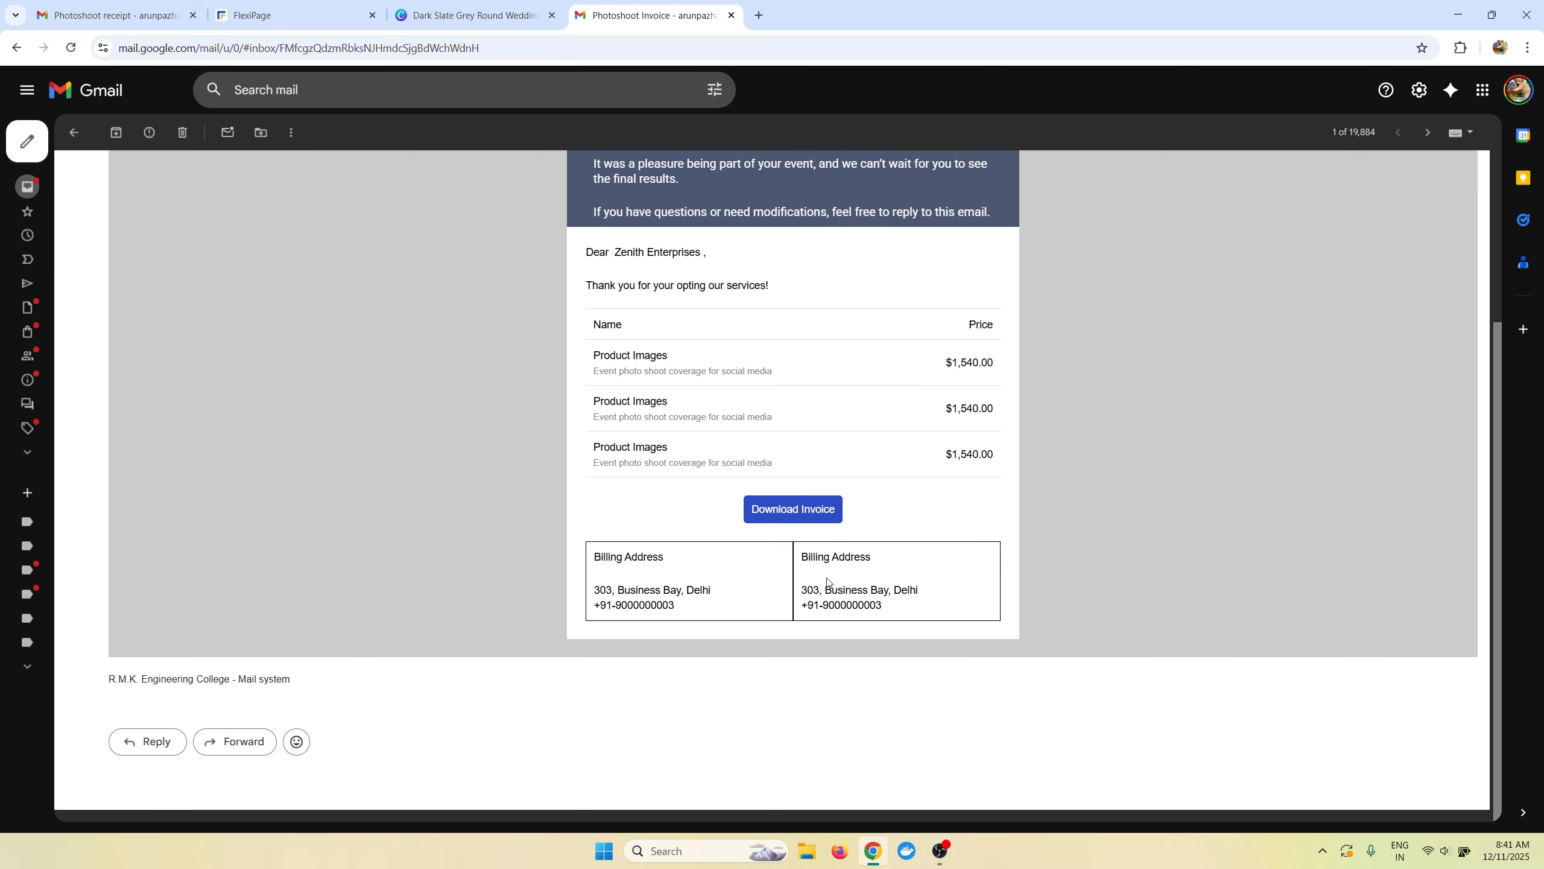
{"action": "scroll", "coordinate": [827, 582], "scroll_direction": "up", "scroll_amount": 5}
{"action": "left_click", "coordinate": [286, 15]}
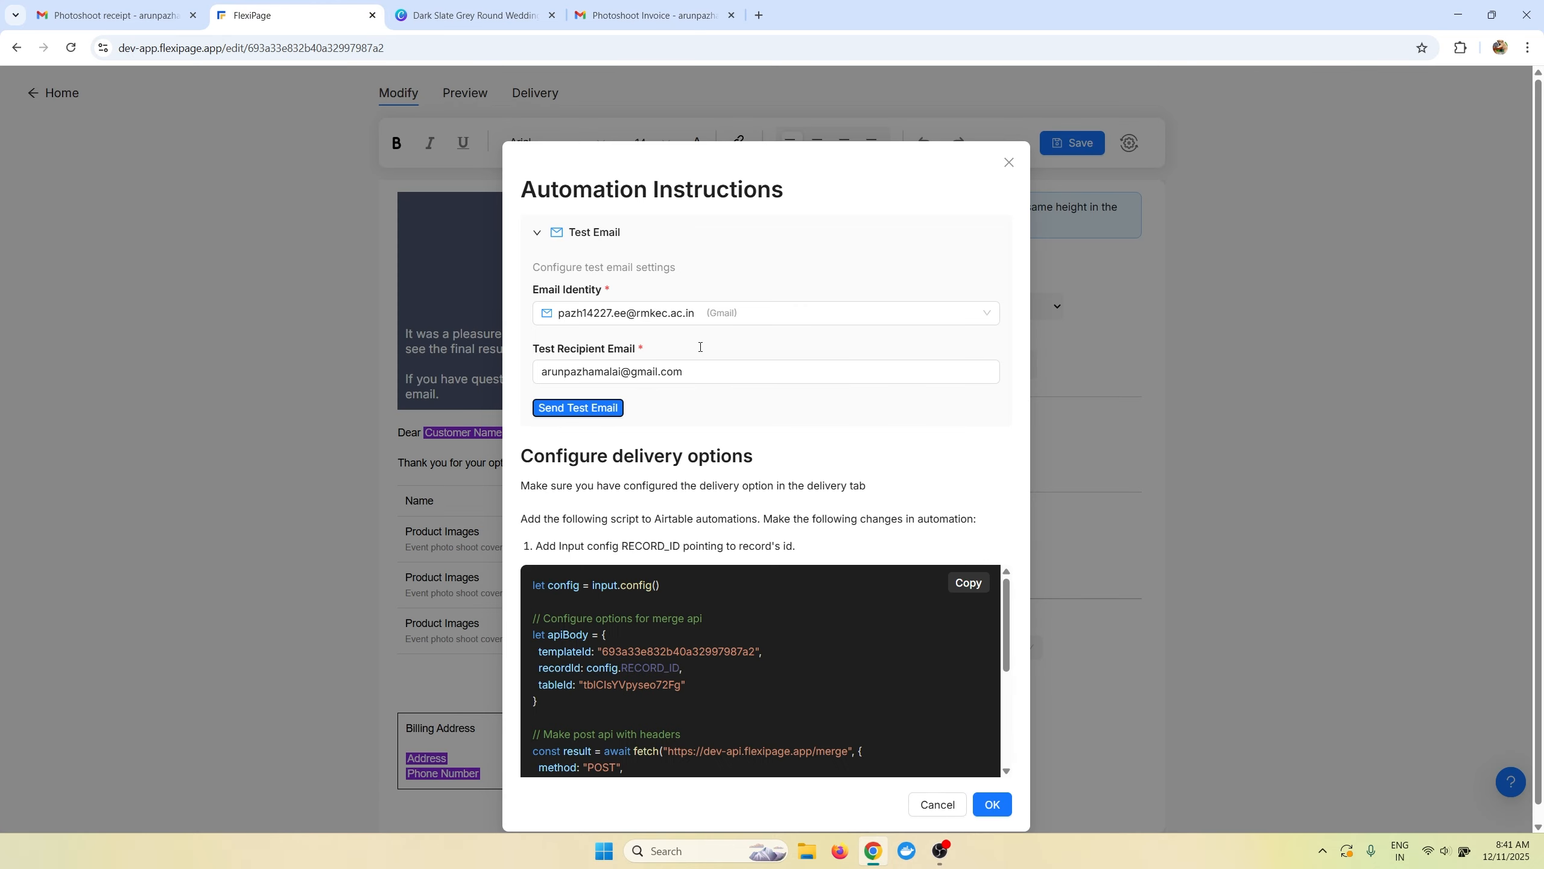
Close the Automation Instructions and make the billing-address table borderless.
{"action": "left_click", "coordinate": [1010, 161]}
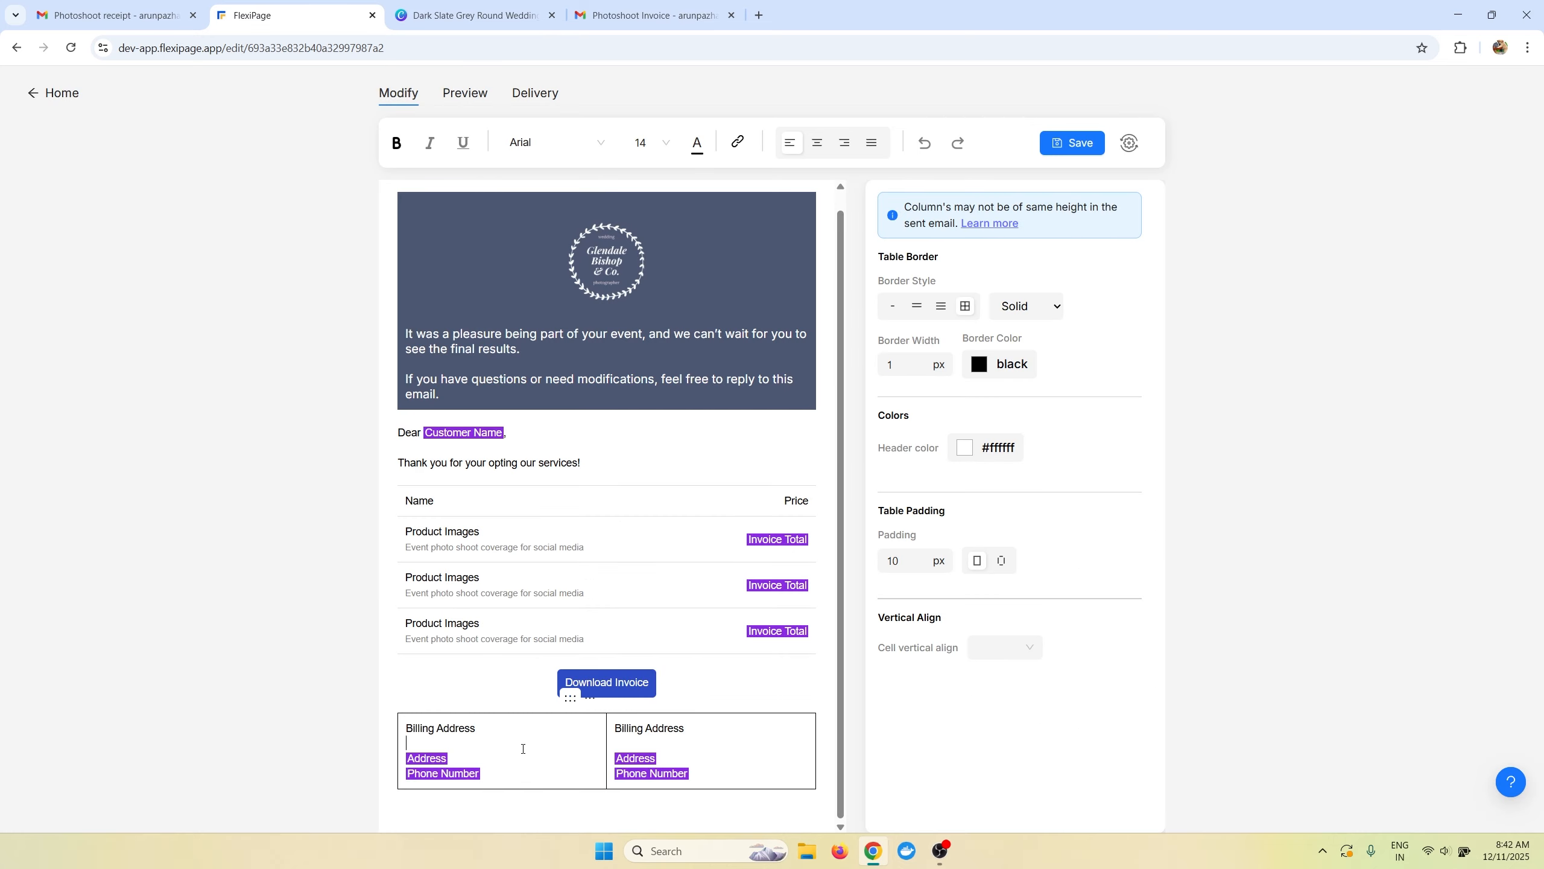
{"action": "left_click", "coordinate": [893, 304]}
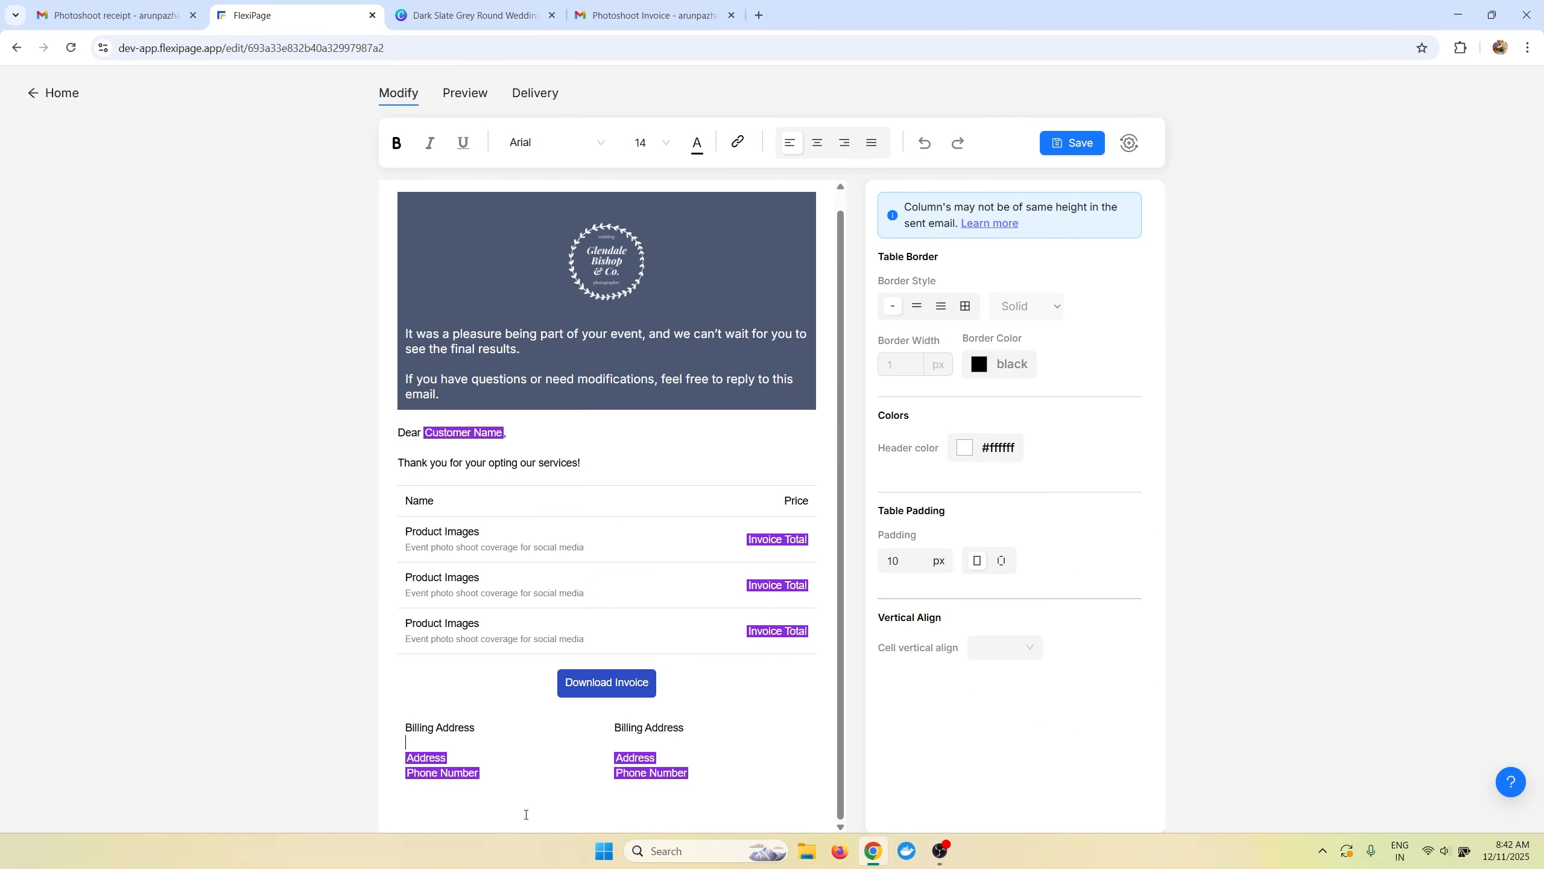
{"action": "left_click", "coordinate": [472, 707]}
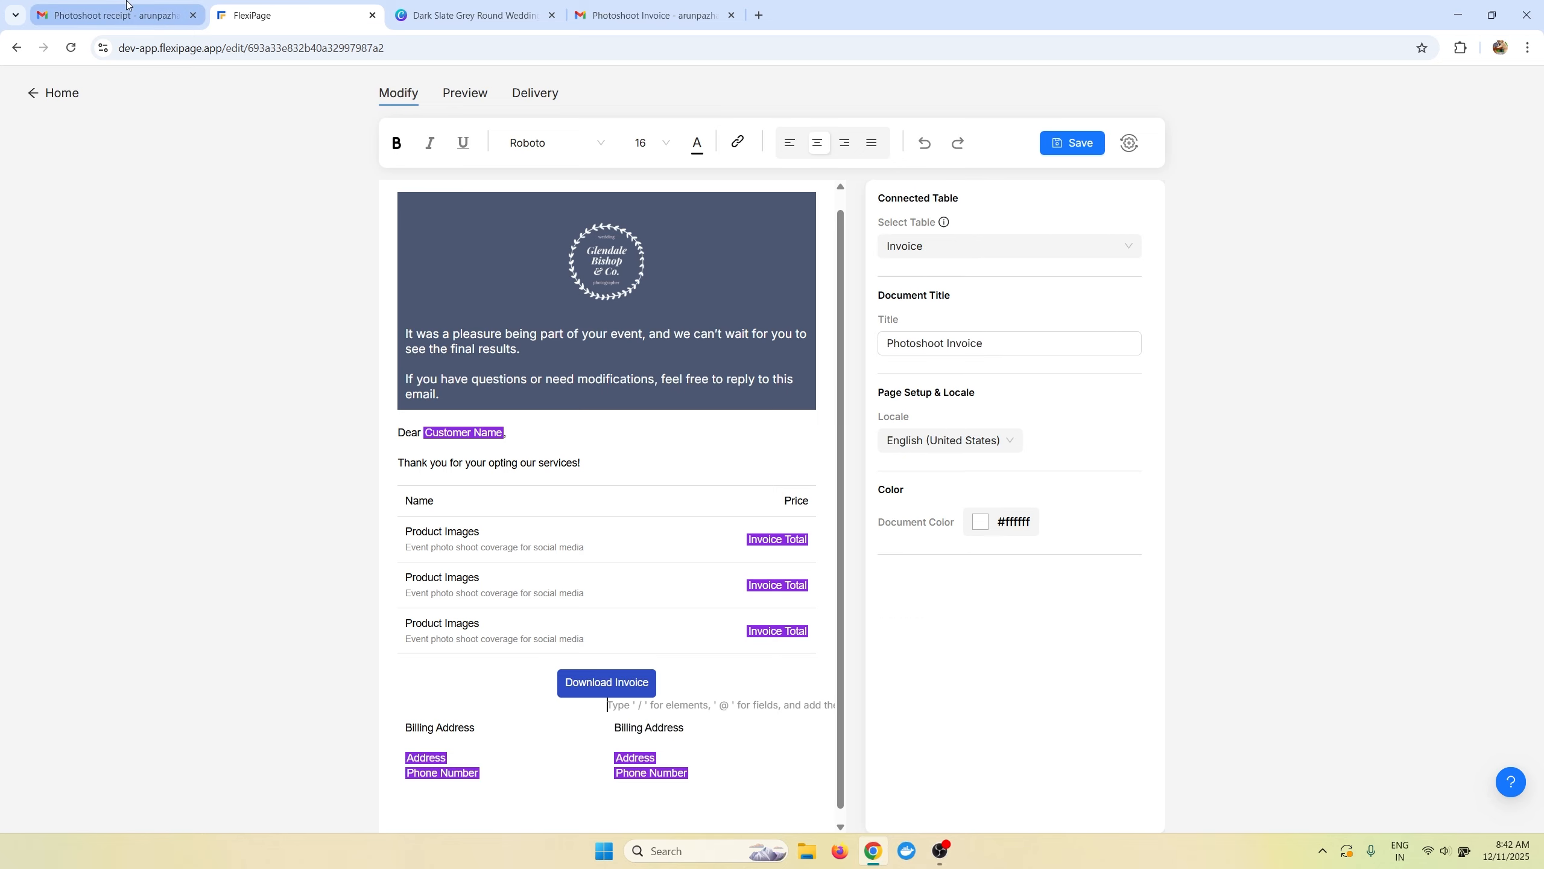
{"action": "left_click", "coordinate": [115, 15]}
{"action": "left_click", "coordinate": [297, 15]}
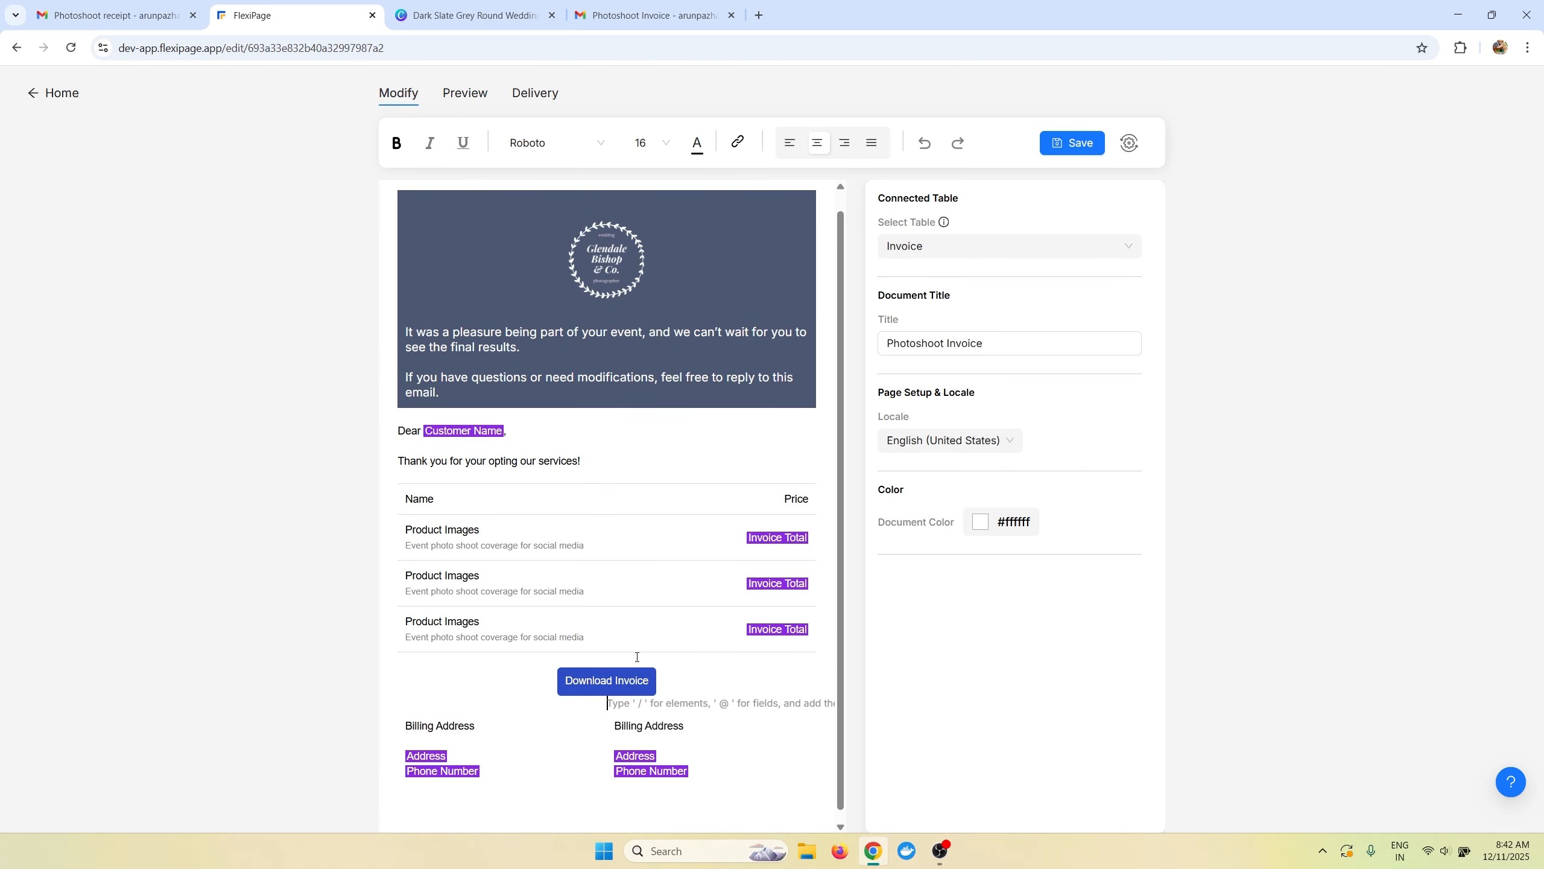
Add a divider line below the billing addresses with /div.
{"action": "left_click", "coordinate": [560, 792]}
{"action": "type", "text": "/divi"}
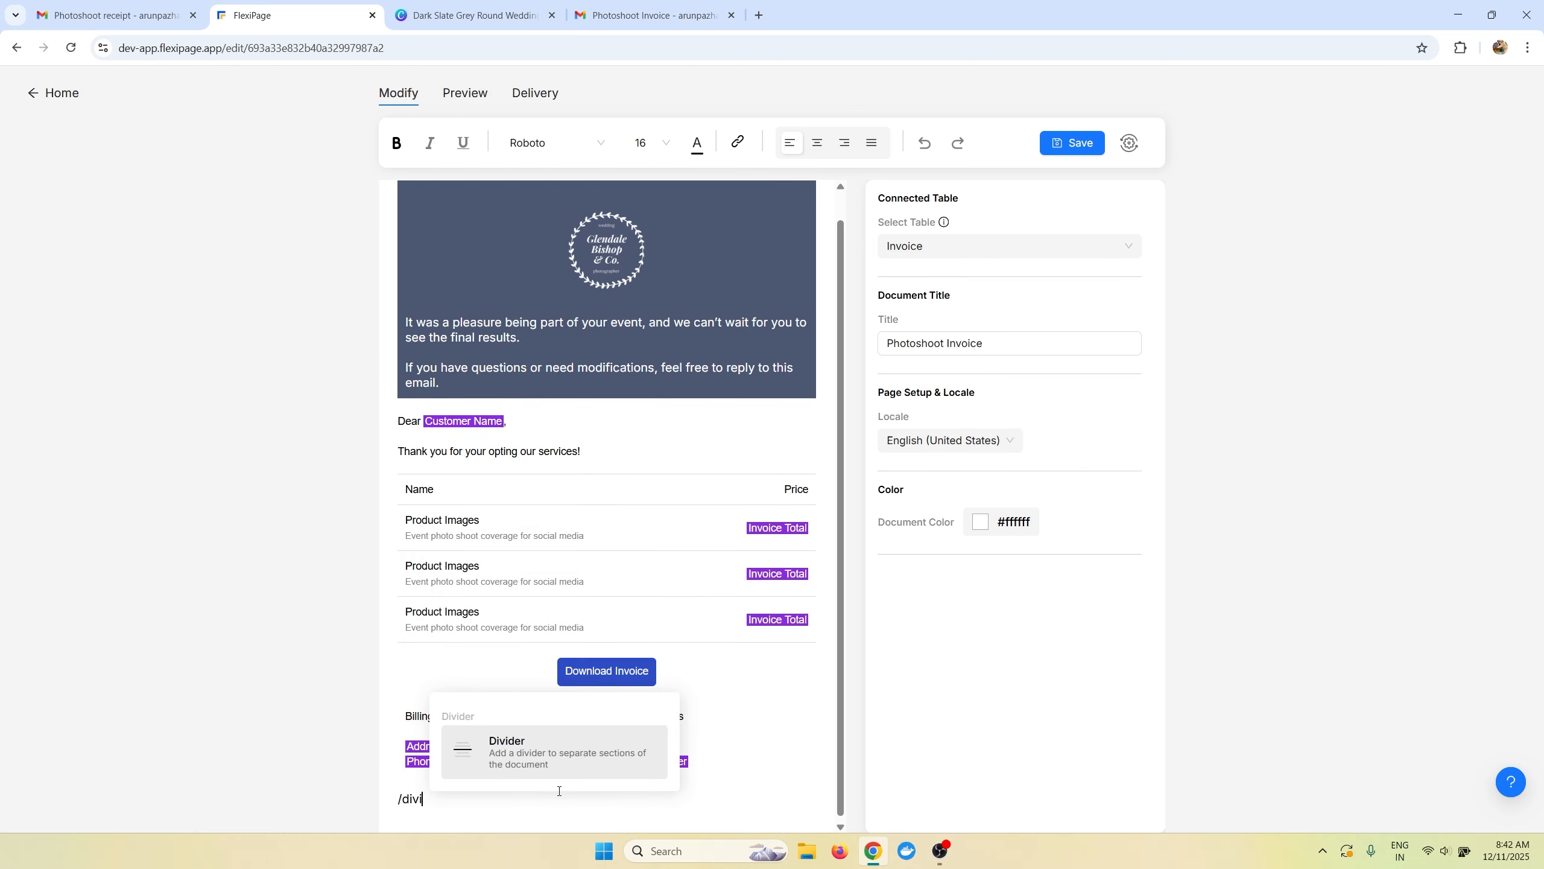
{"action": "key", "text": "Return"}
{"action": "scroll", "coordinate": [562, 748], "scroll_direction": "down", "scroll_amount": 1}
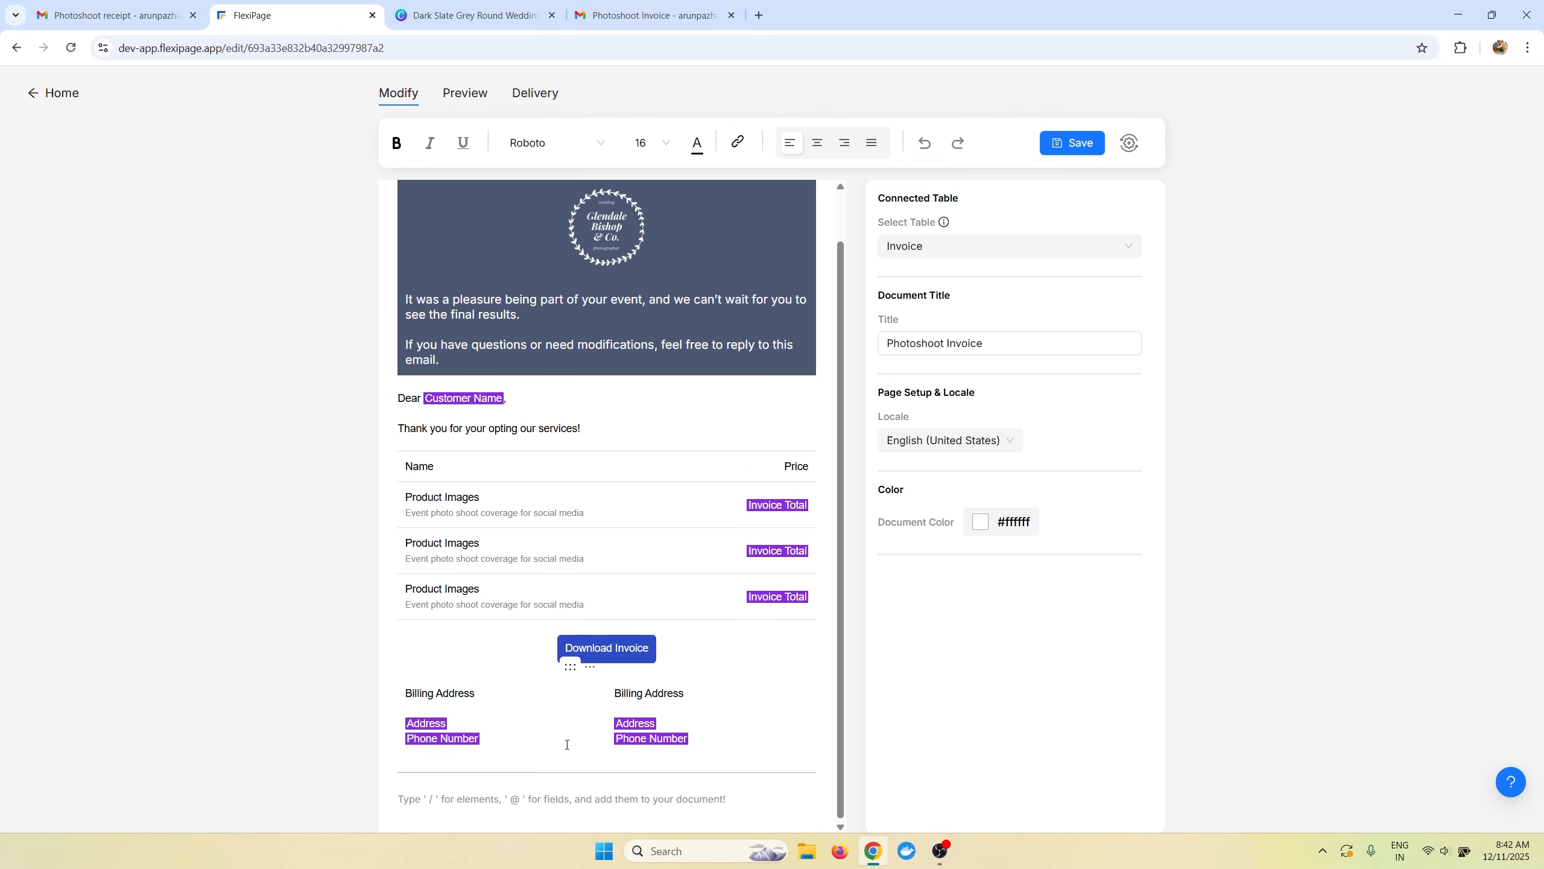
{"action": "left_click", "coordinate": [104, 5]}
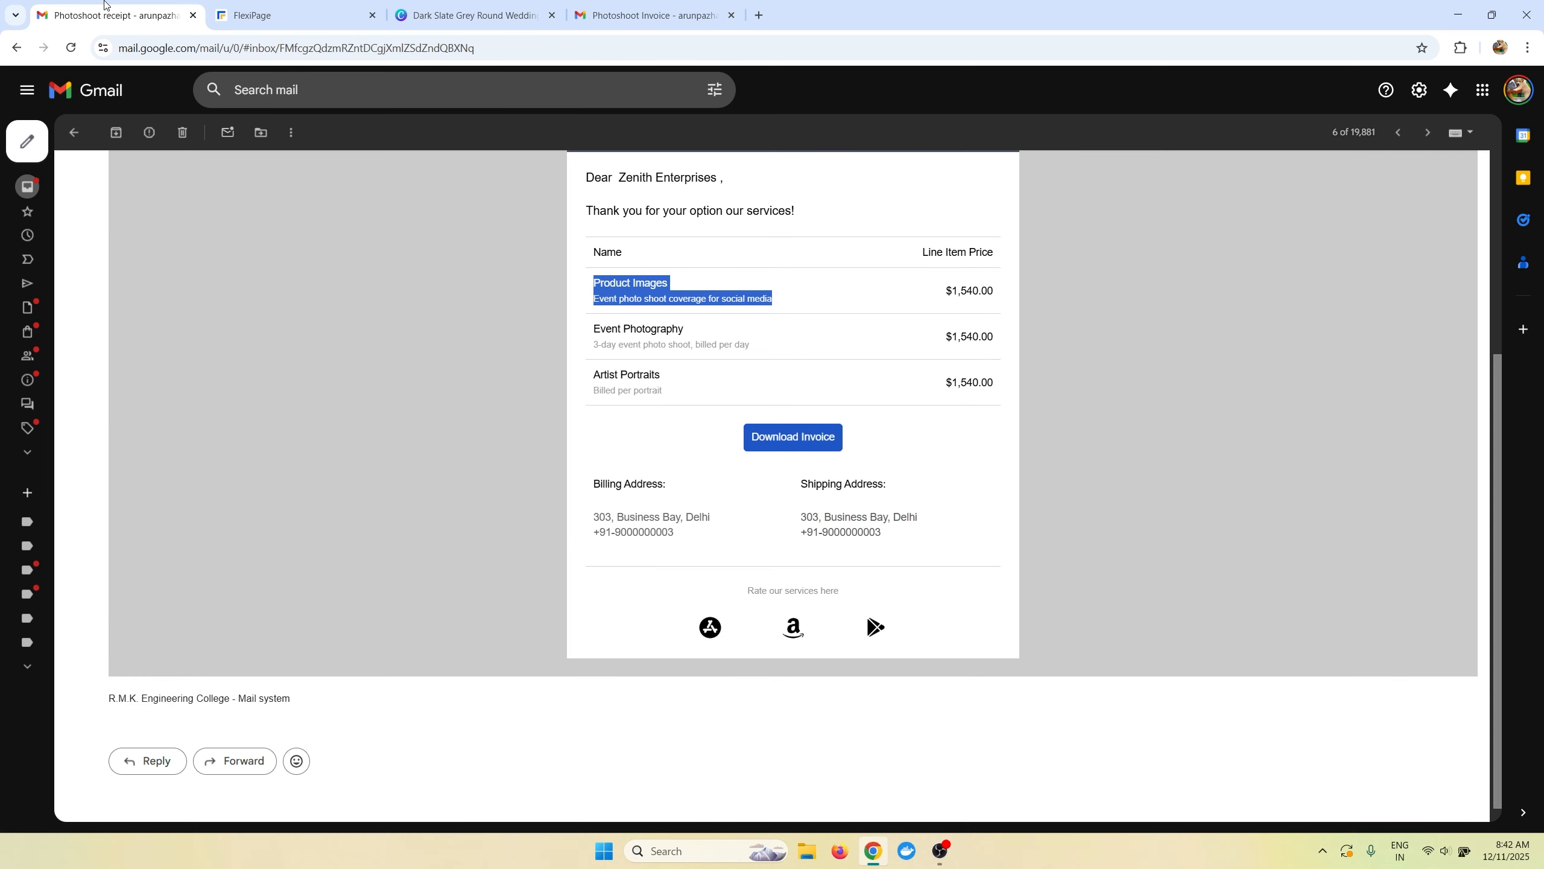
{"action": "left_click_drag", "start_coordinate": [746, 590], "coordinate": [902, 632]}
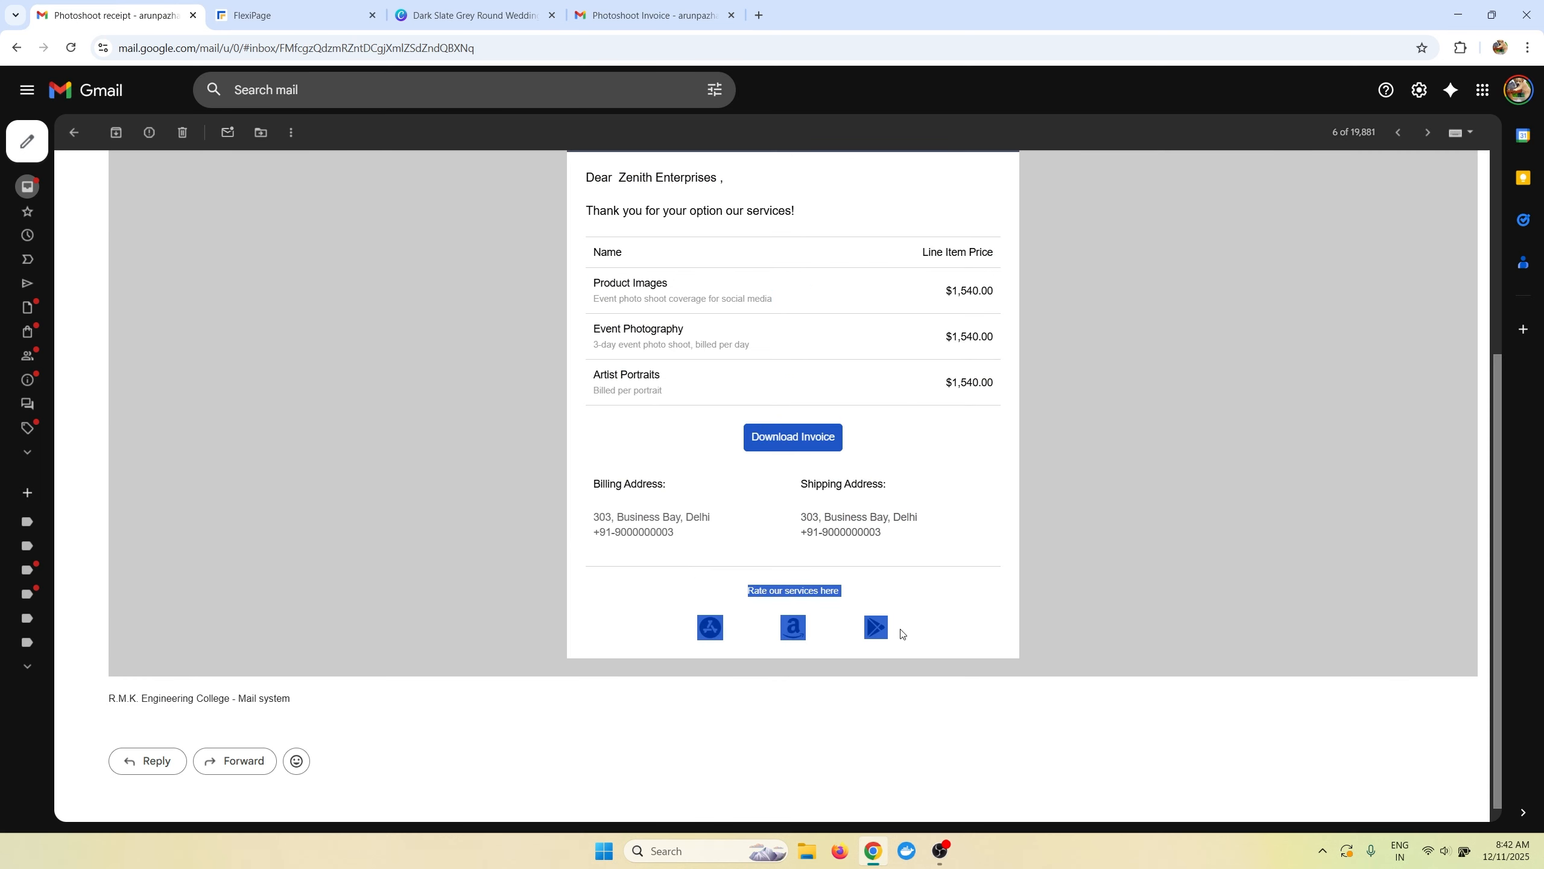
{"action": "left_click", "coordinate": [904, 631]}
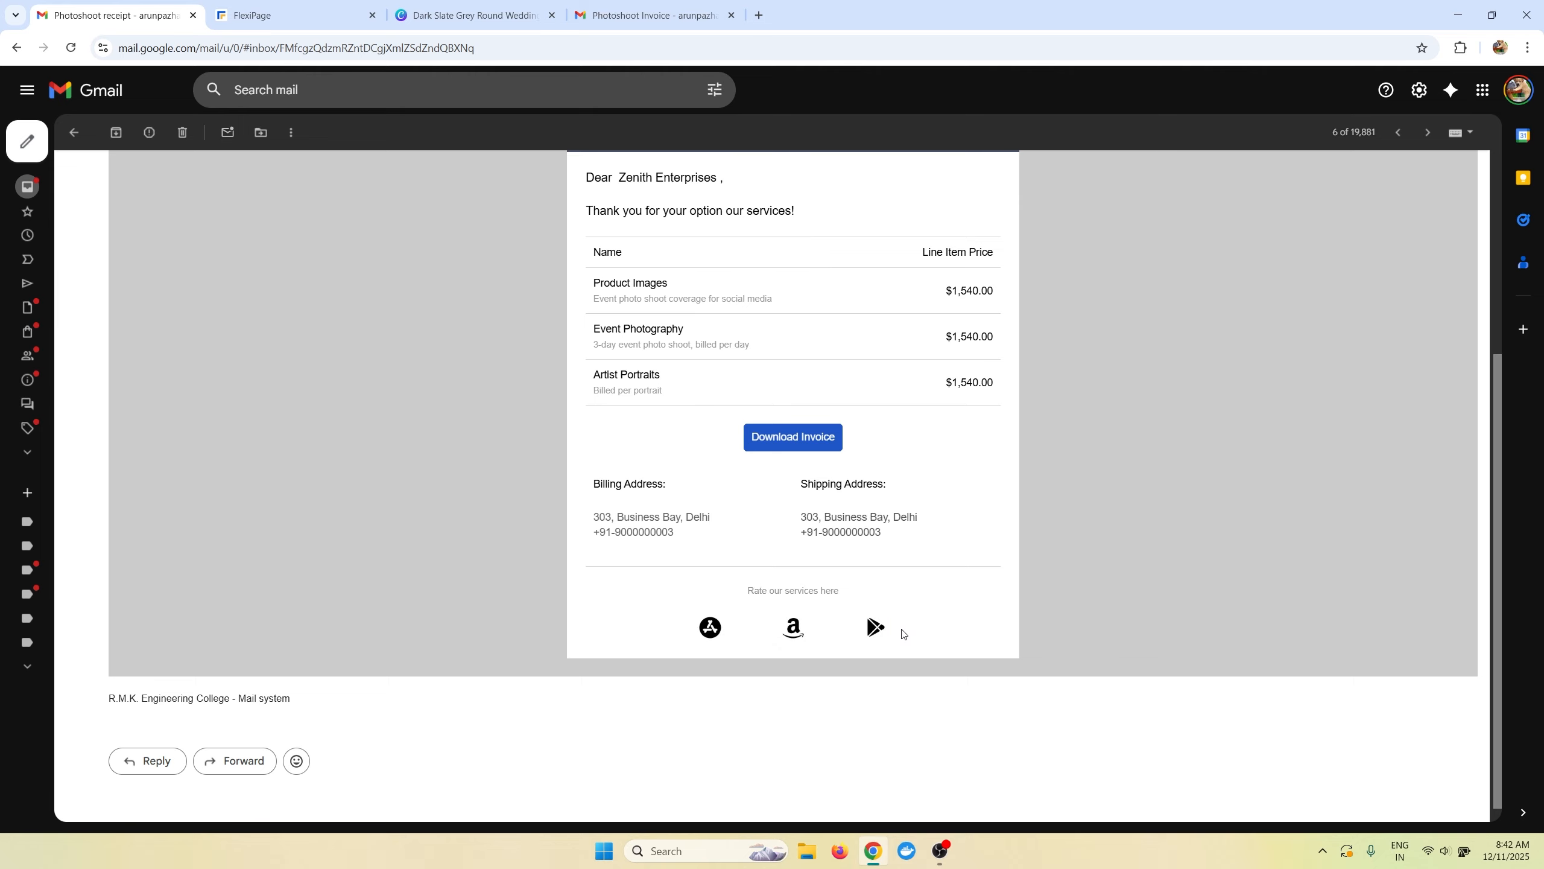
{"action": "left_click", "coordinate": [293, 8]}
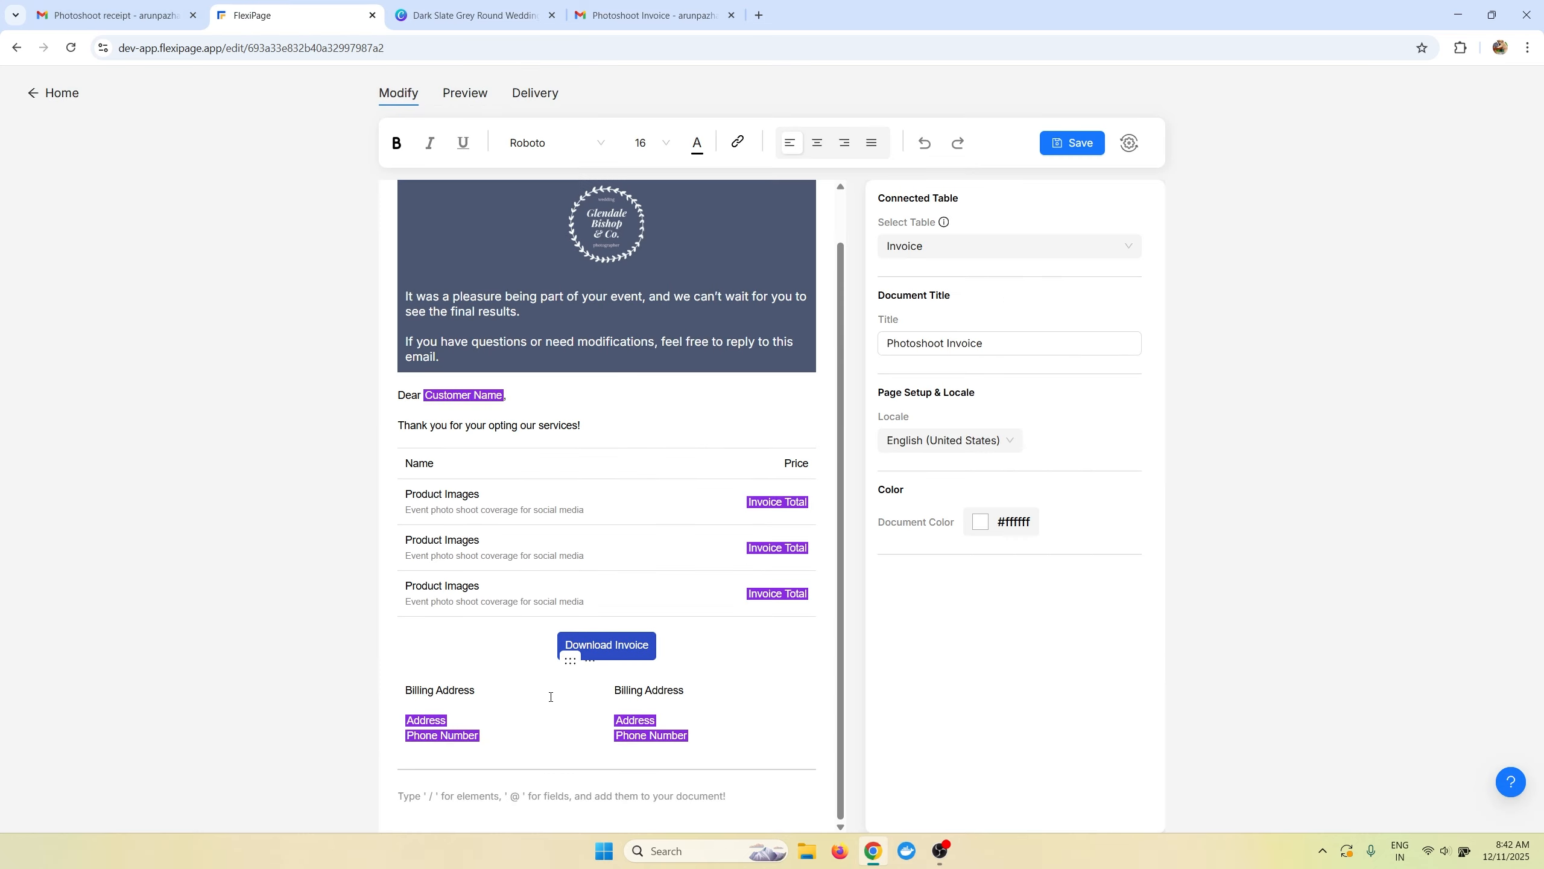
{"action": "type", "text": "/im"}
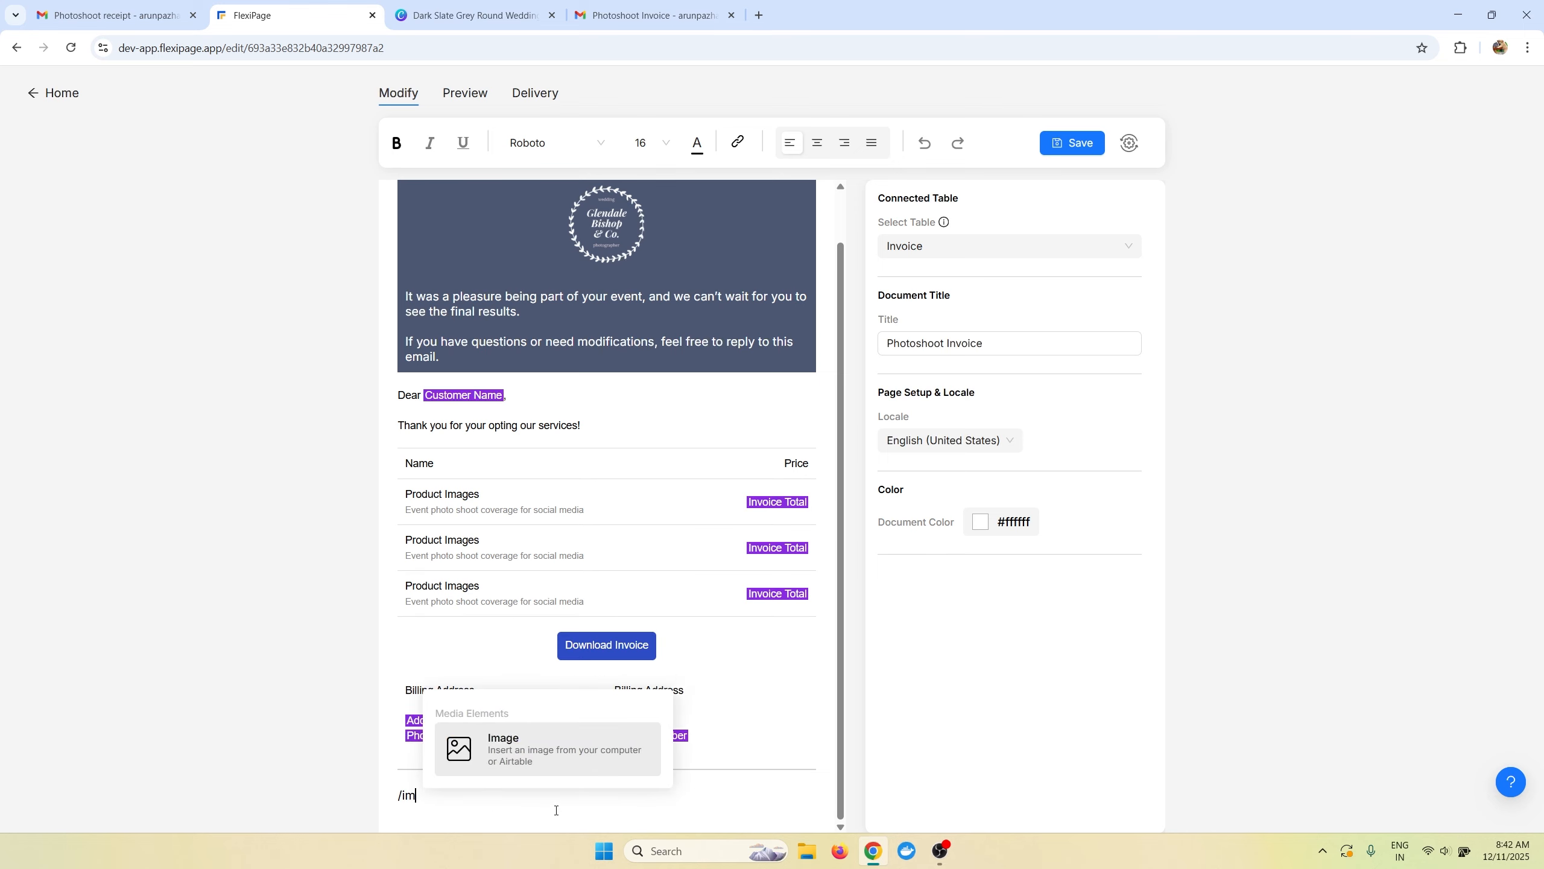
{"action": "key", "text": "Return"}
{"action": "scroll", "coordinate": [560, 799], "scroll_direction": "down", "scroll_amount": 2}
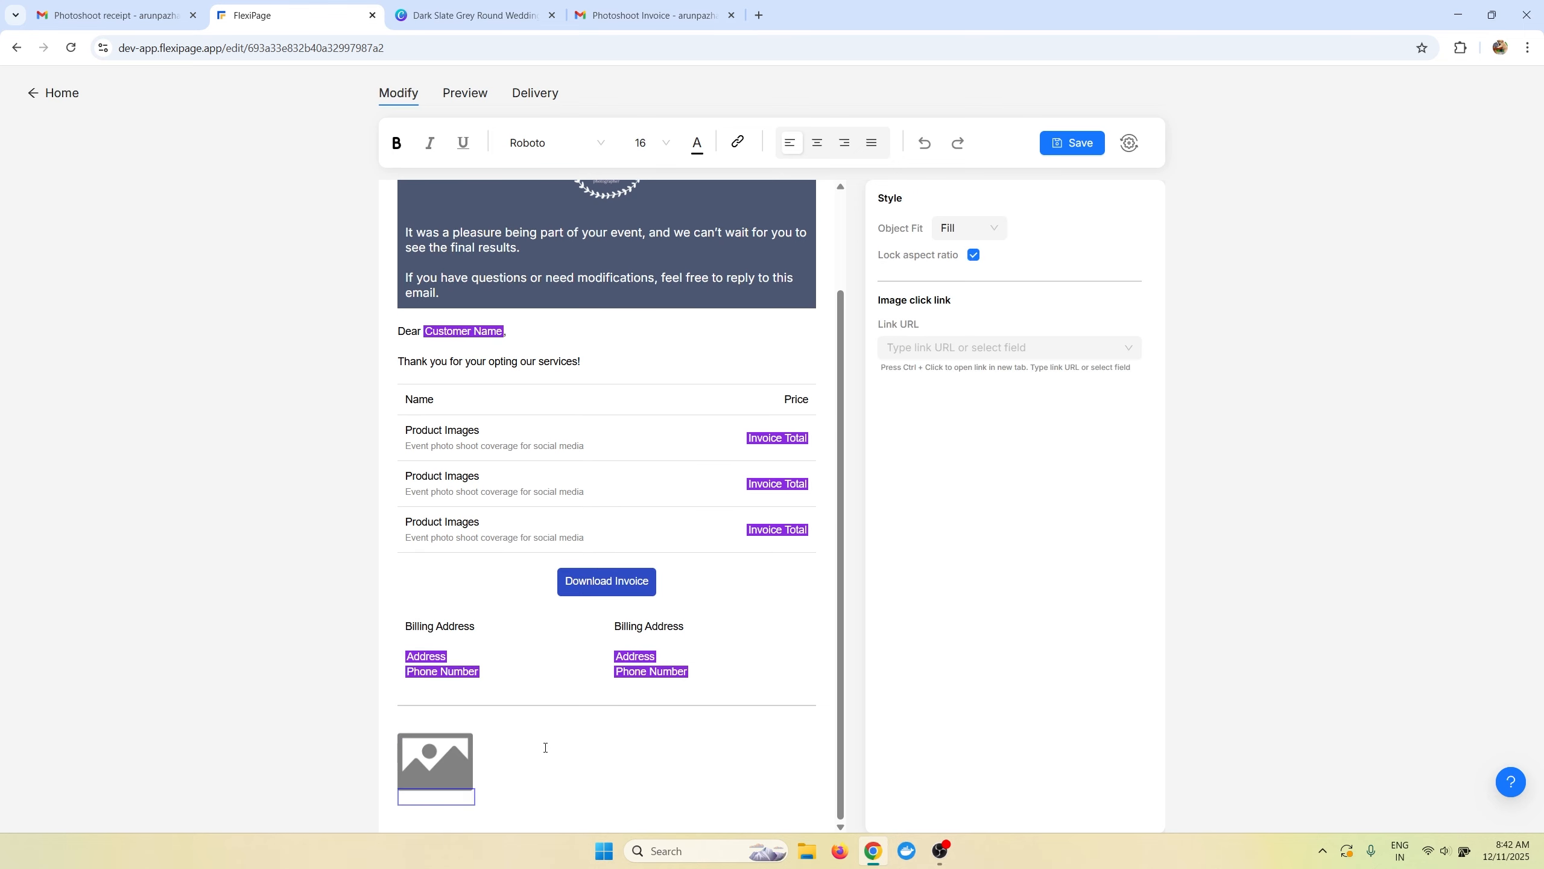
{"action": "left_click", "coordinate": [540, 765]}
{"action": "type", "text": "/i"}
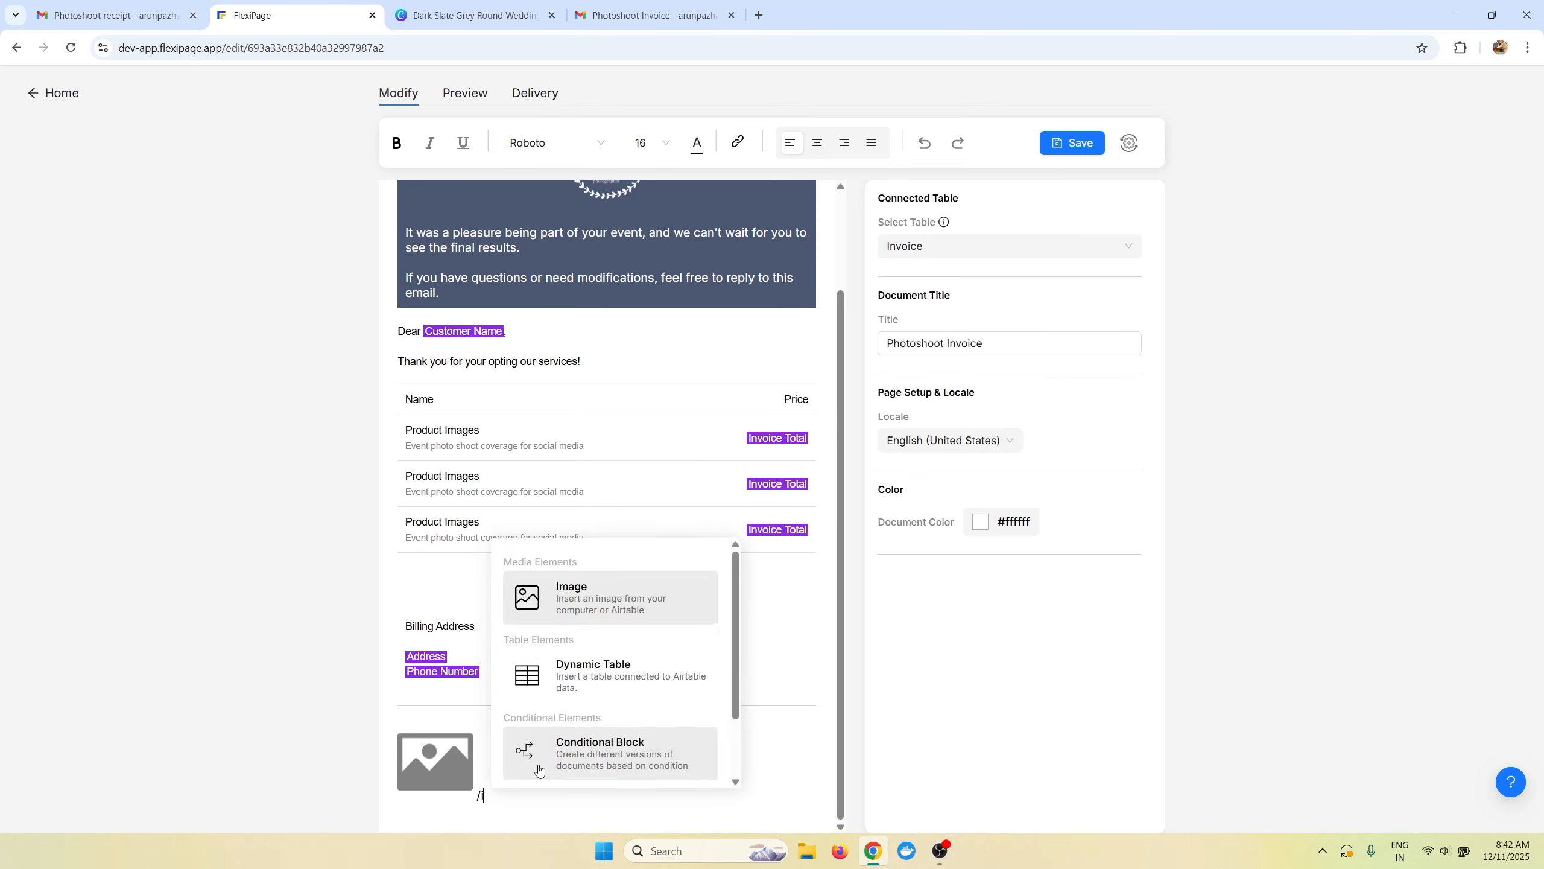
{"action": "key", "text": "Return"}
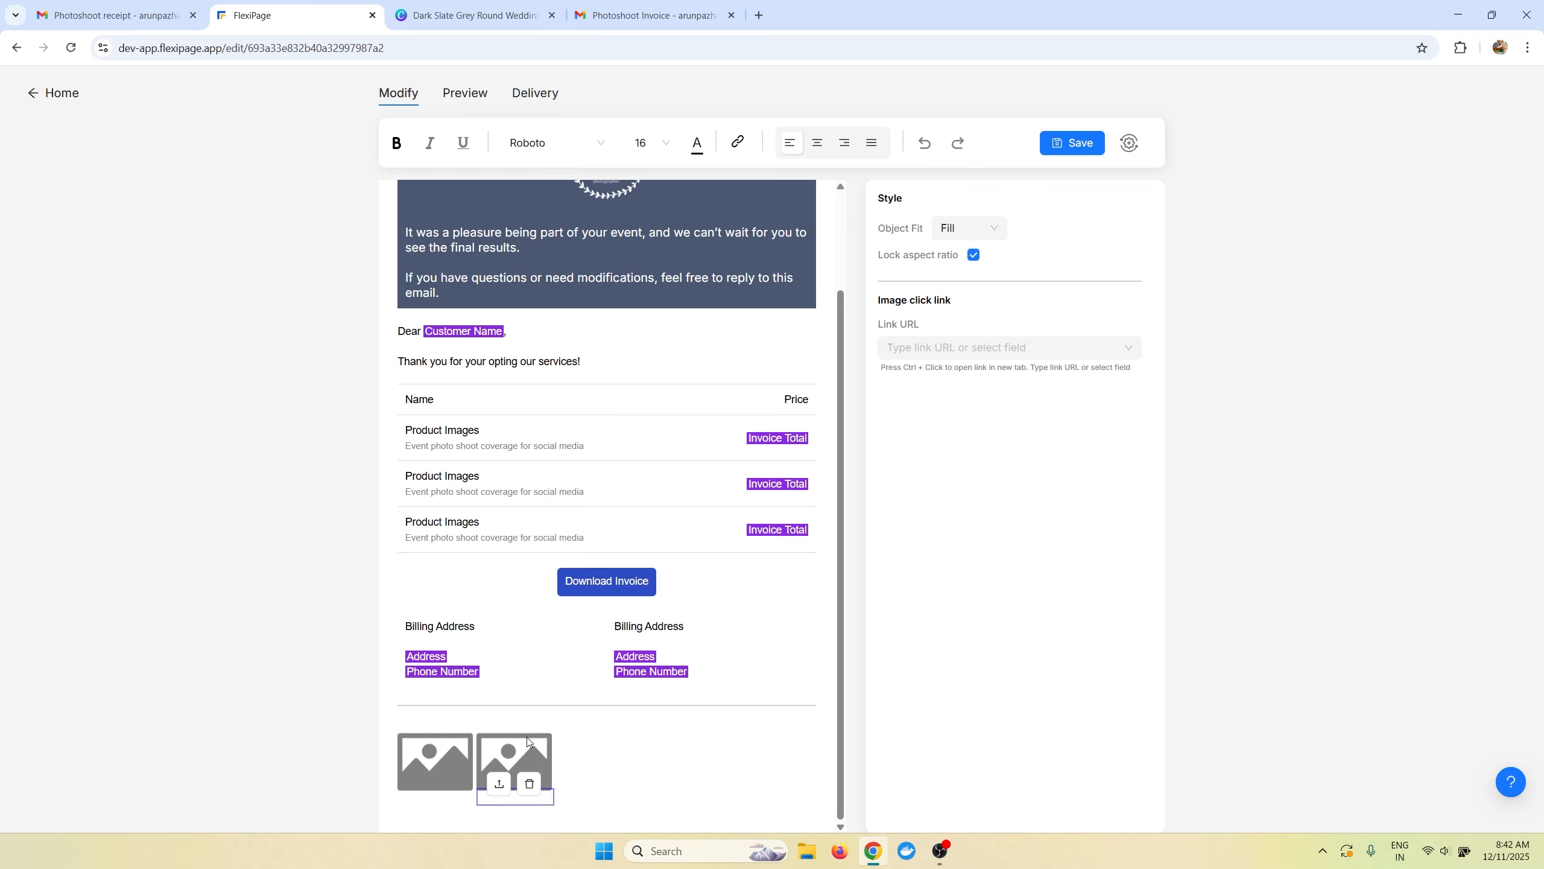
{"action": "left_click", "coordinate": [429, 746]}
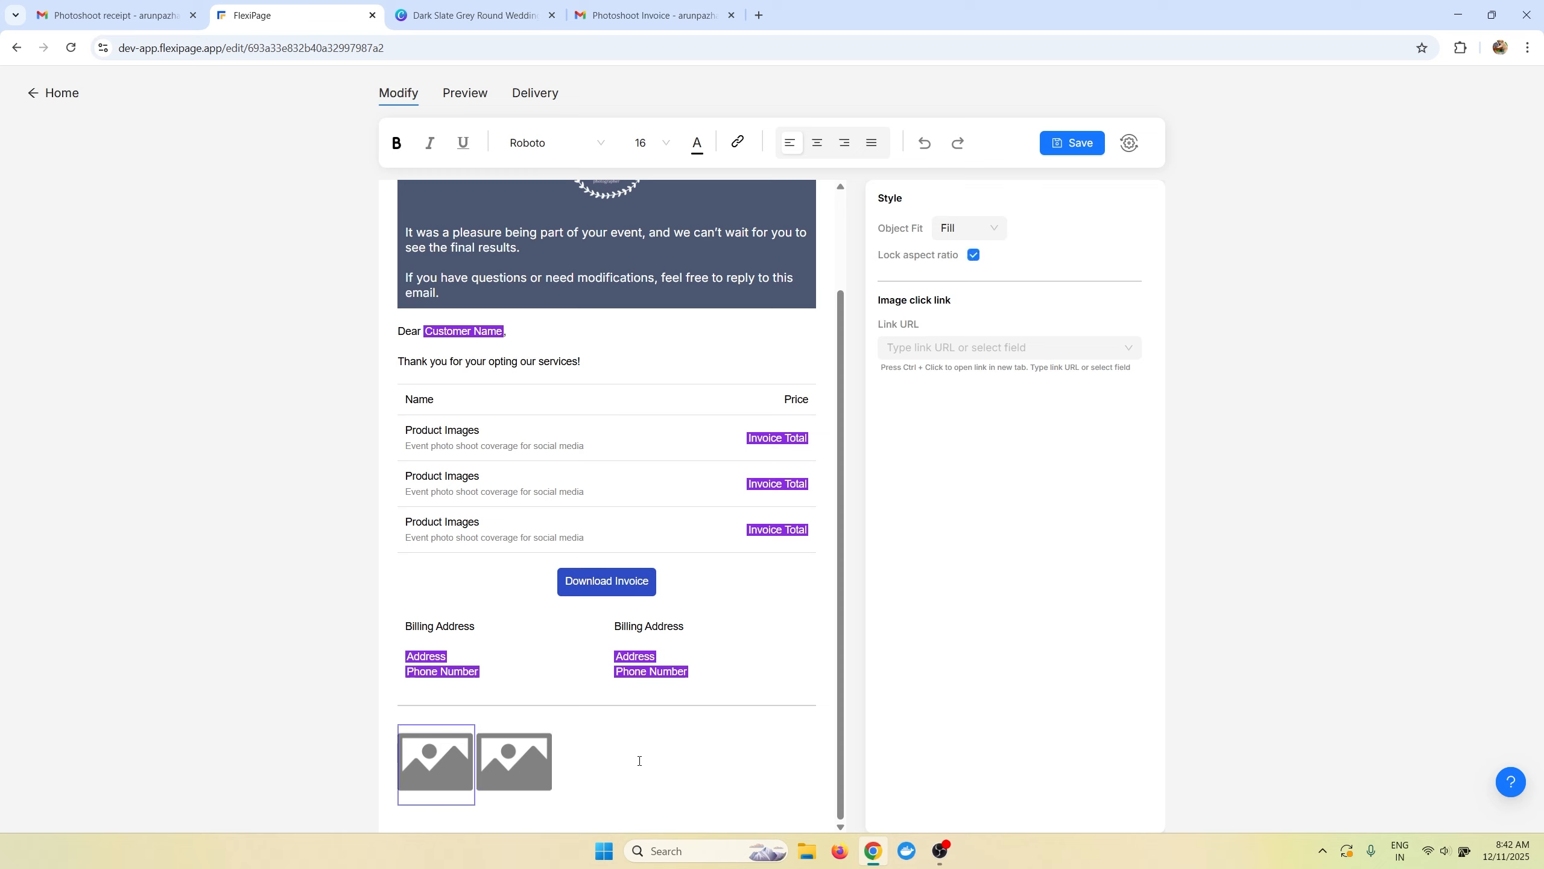
{"action": "left_click", "coordinate": [530, 783]}
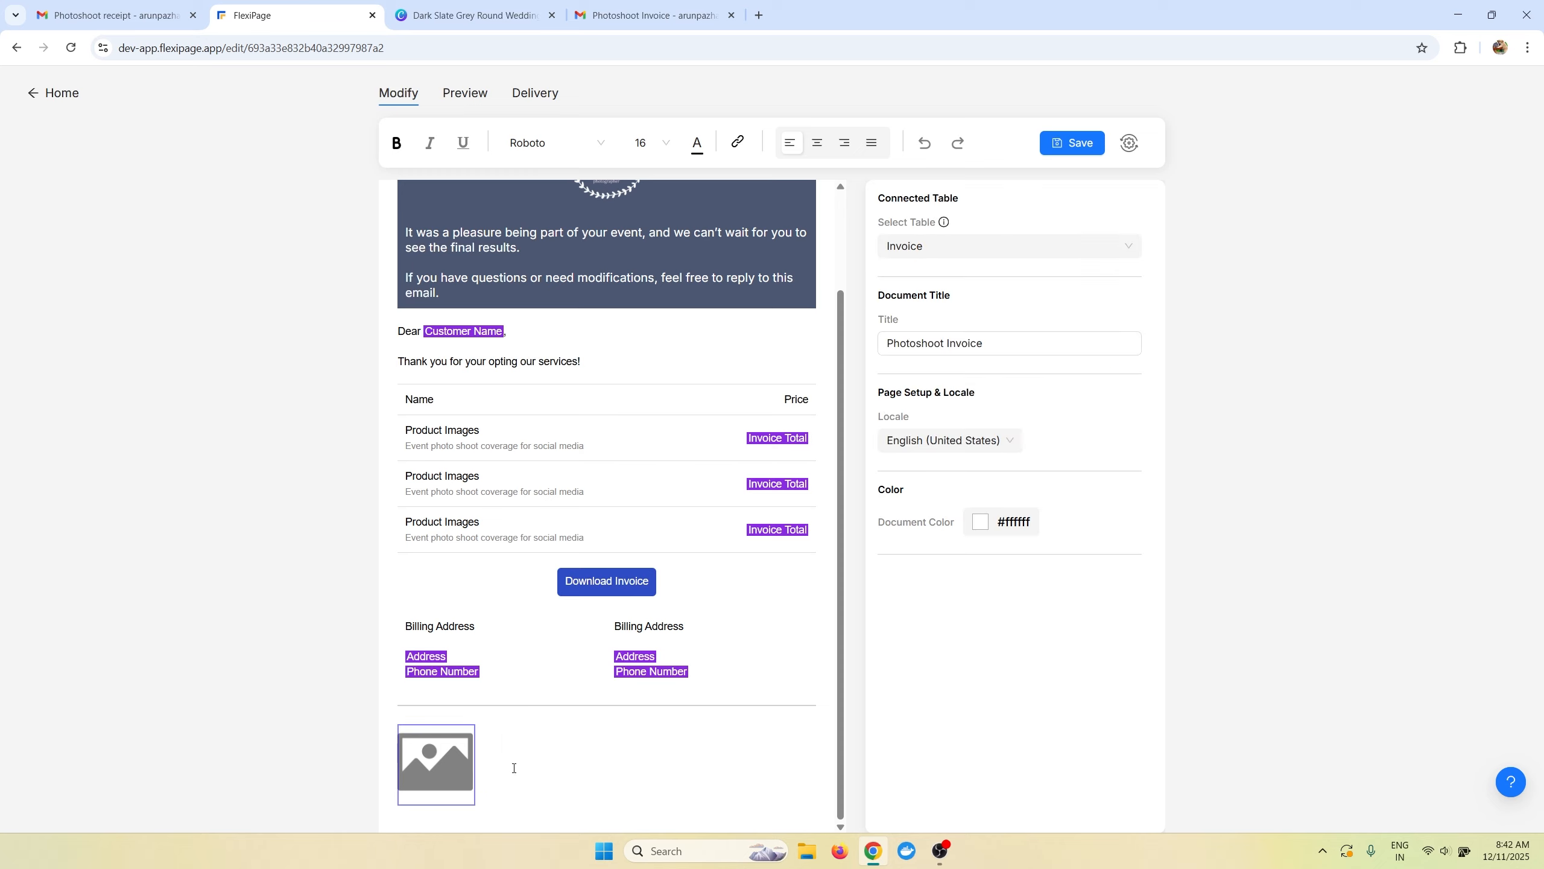
{"action": "left_click", "coordinate": [452, 786]}
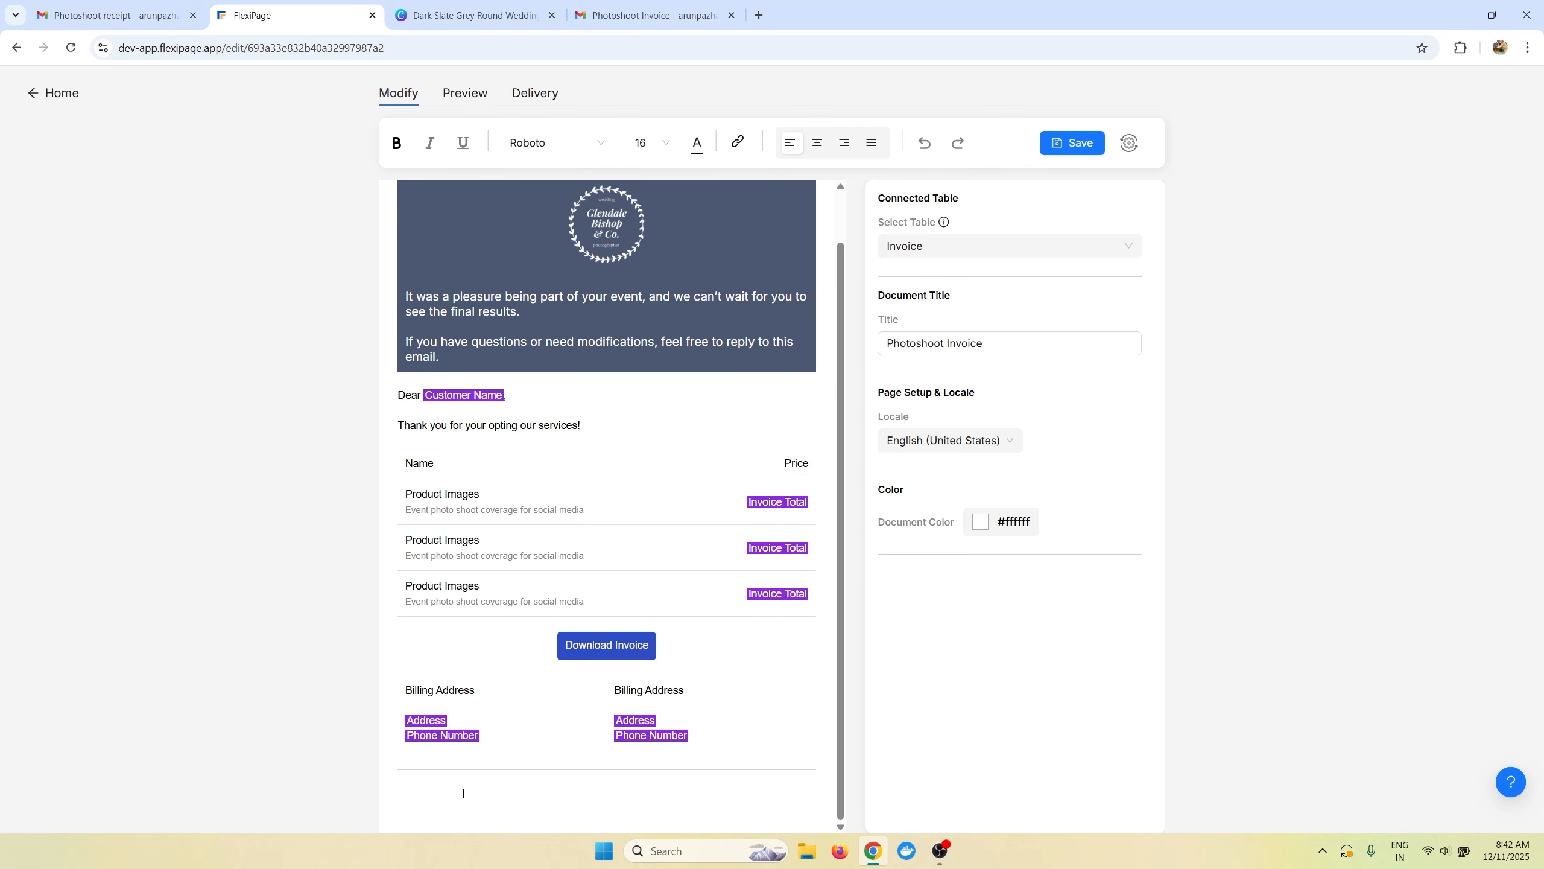
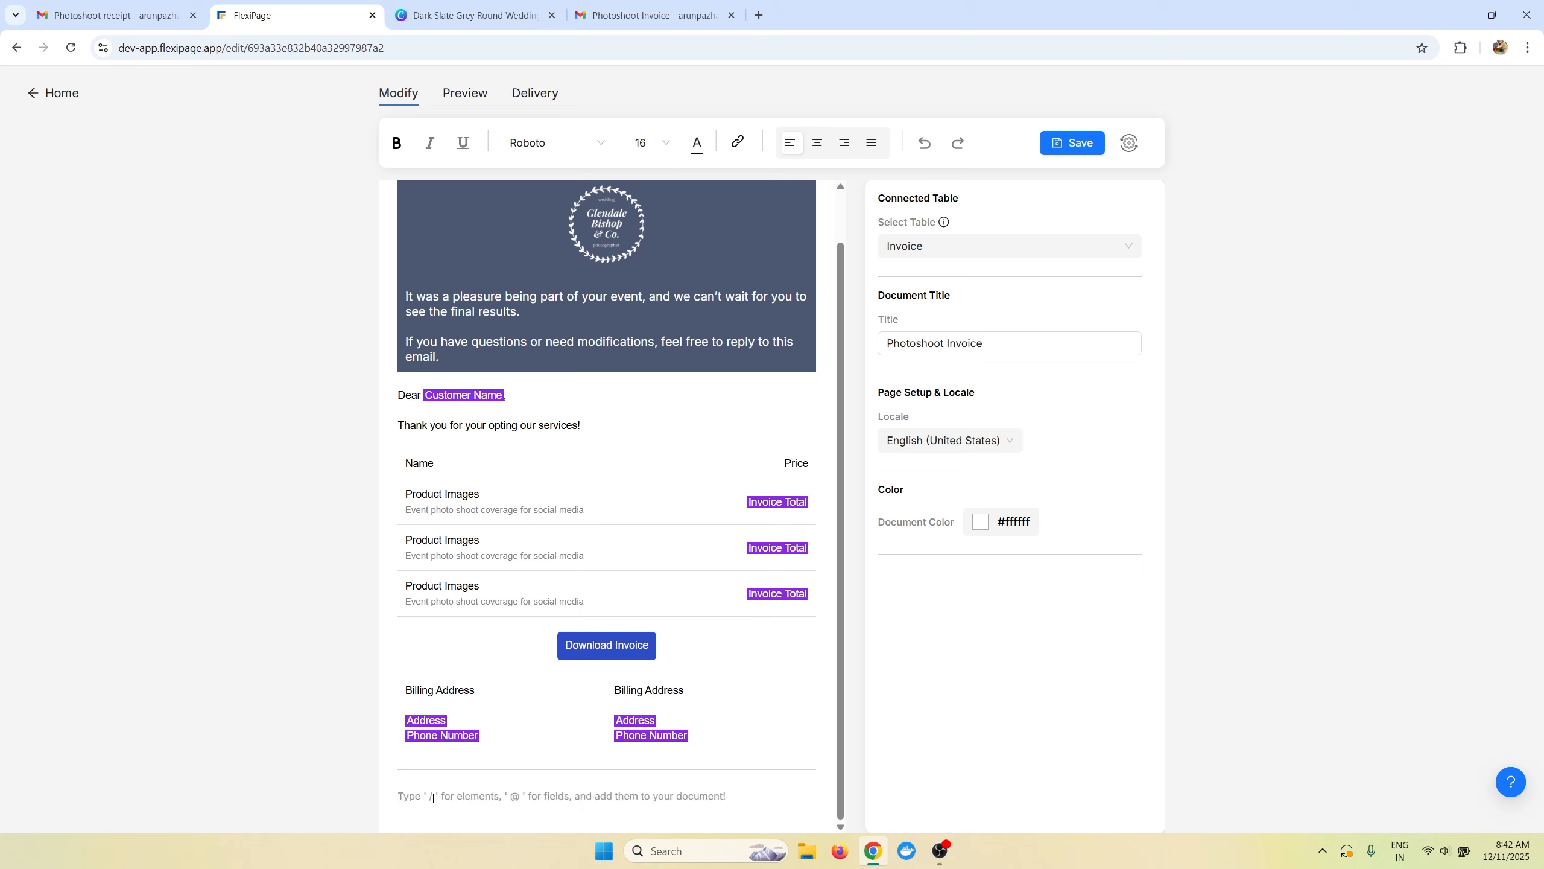
Insert a Columns block below the billing addresses and expand it to five empty columns.
{"action": "type", "text": "/col"}
{"action": "key", "text": "Return"}
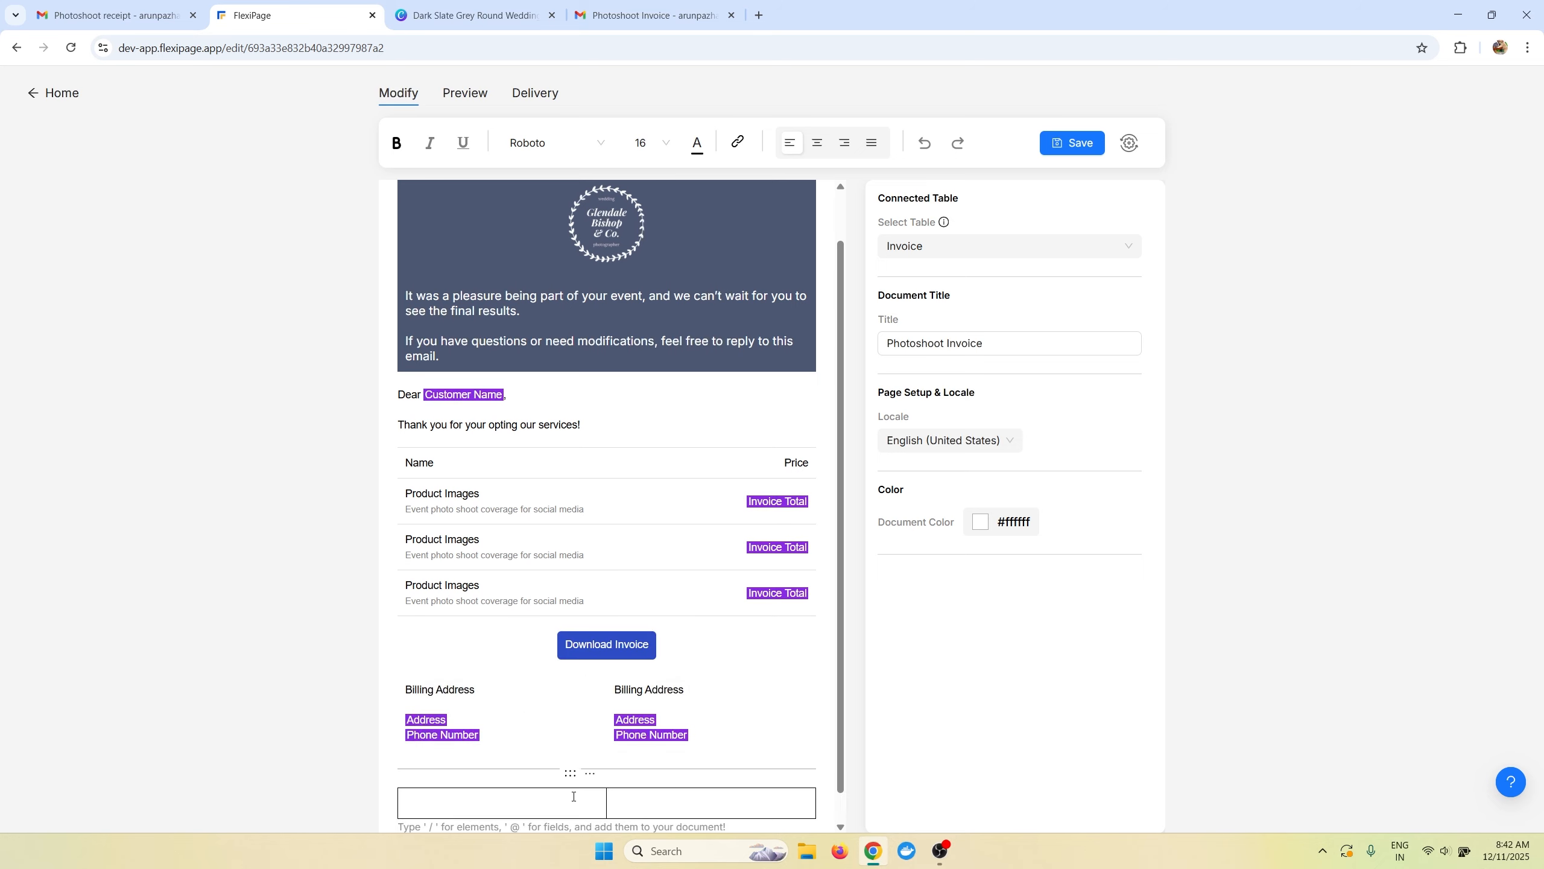
{"action": "left_click", "coordinate": [799, 742]}
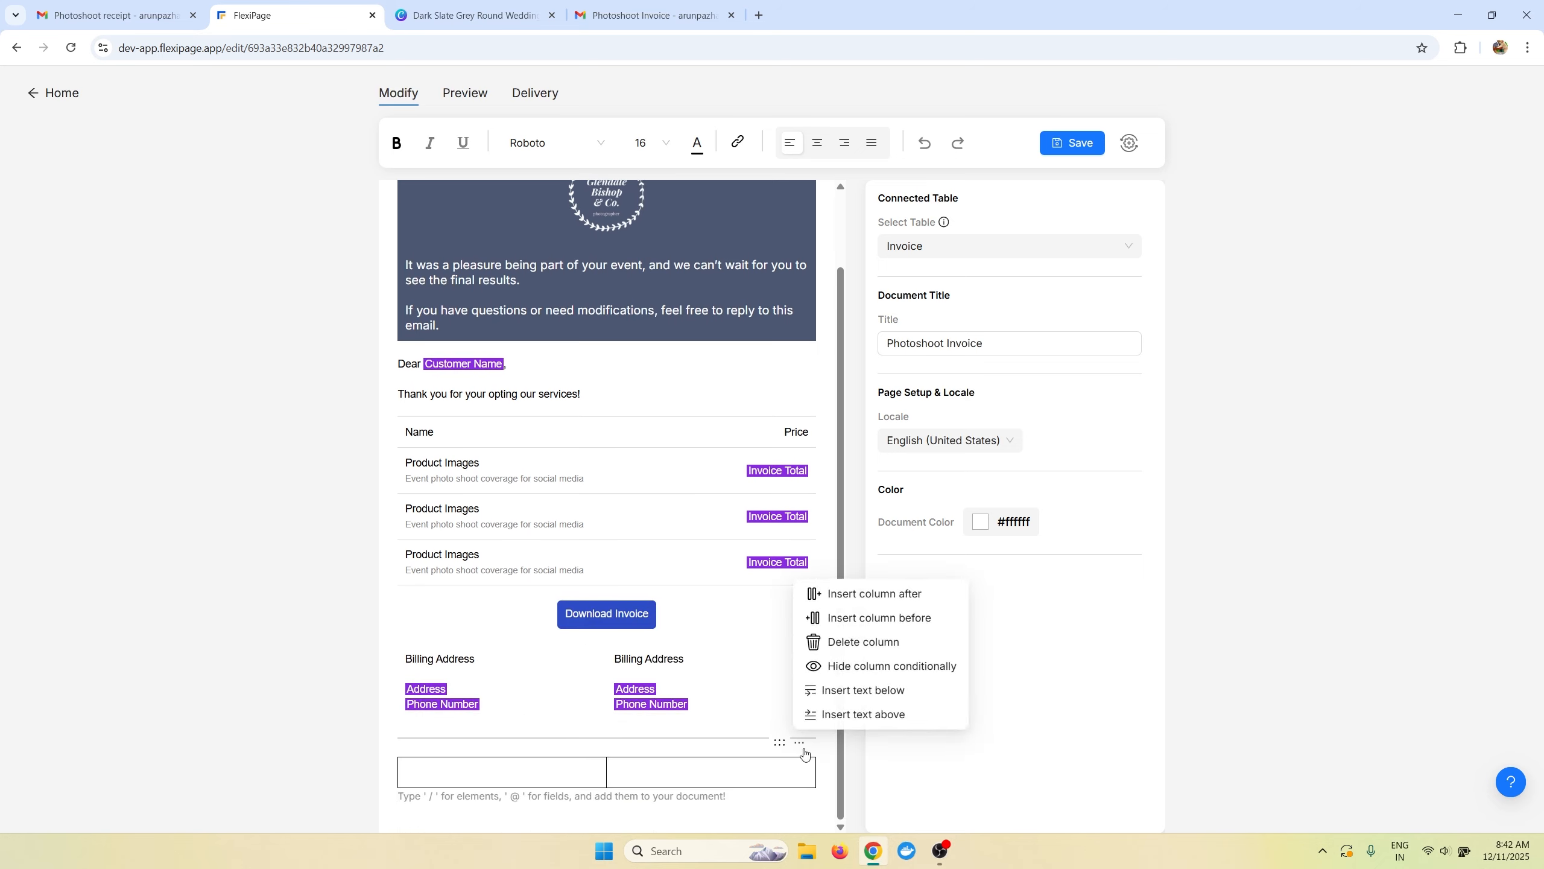
{"action": "left_click", "coordinate": [849, 604]}
{"action": "left_click", "coordinate": [800, 742]}
{"action": "left_click", "coordinate": [800, 742]}
{"action": "left_click", "coordinate": [830, 594]}
{"action": "left_click", "coordinate": [519, 764]}
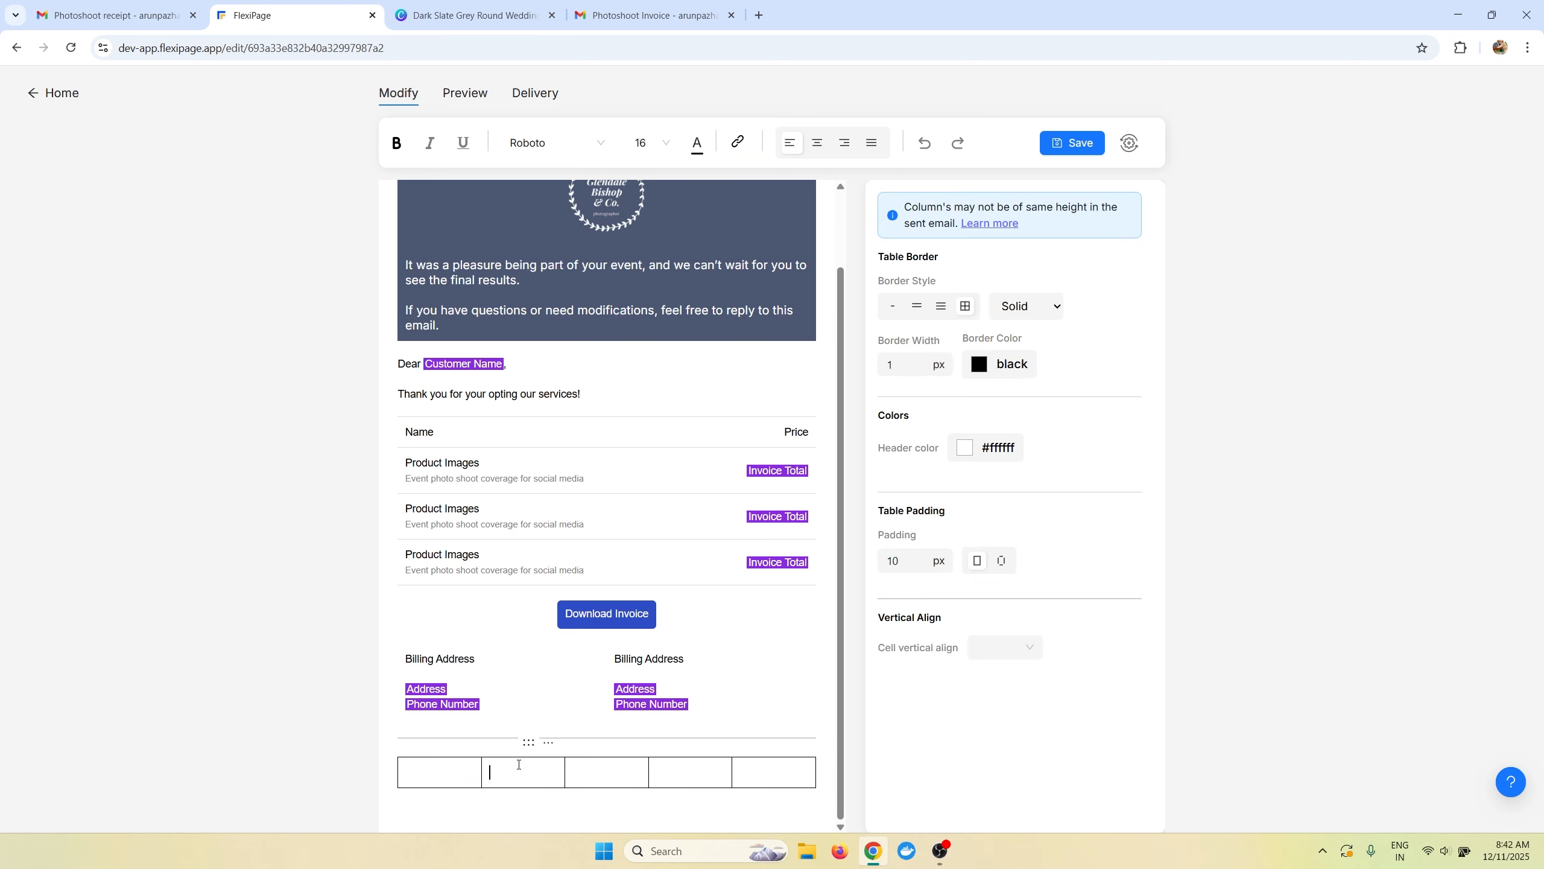
Add an image to the second cell with the mingcute--appstore-fill icon and shrink it.
{"action": "type", "text": "/i"}
{"action": "key", "text": "Return"}
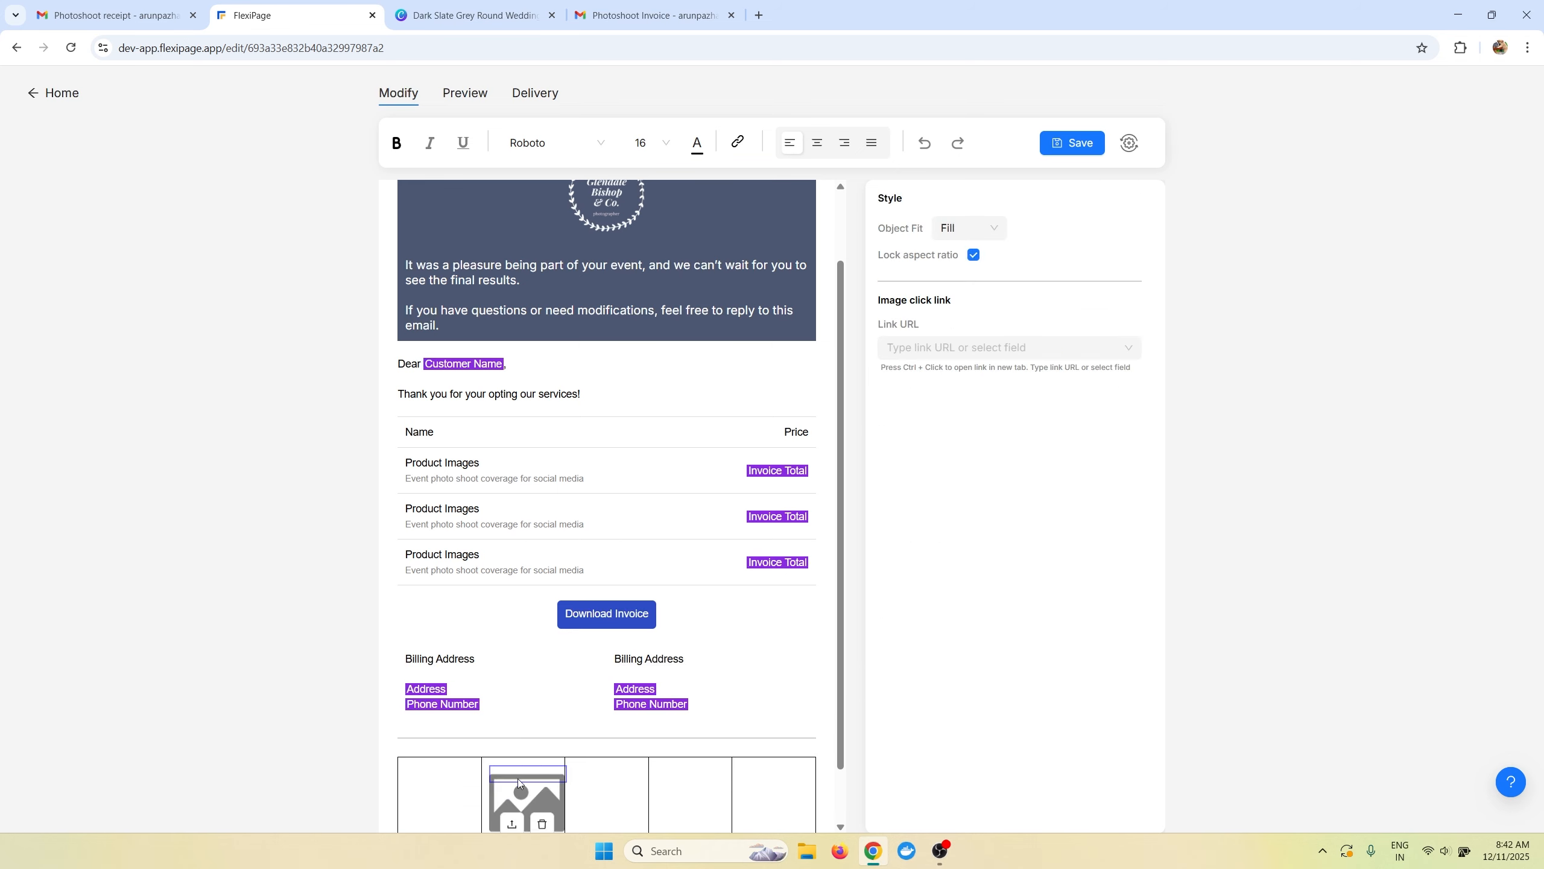
{"action": "scroll", "coordinate": [517, 774], "scroll_direction": "down", "scroll_amount": 1}
{"action": "left_click", "coordinate": [521, 722]}
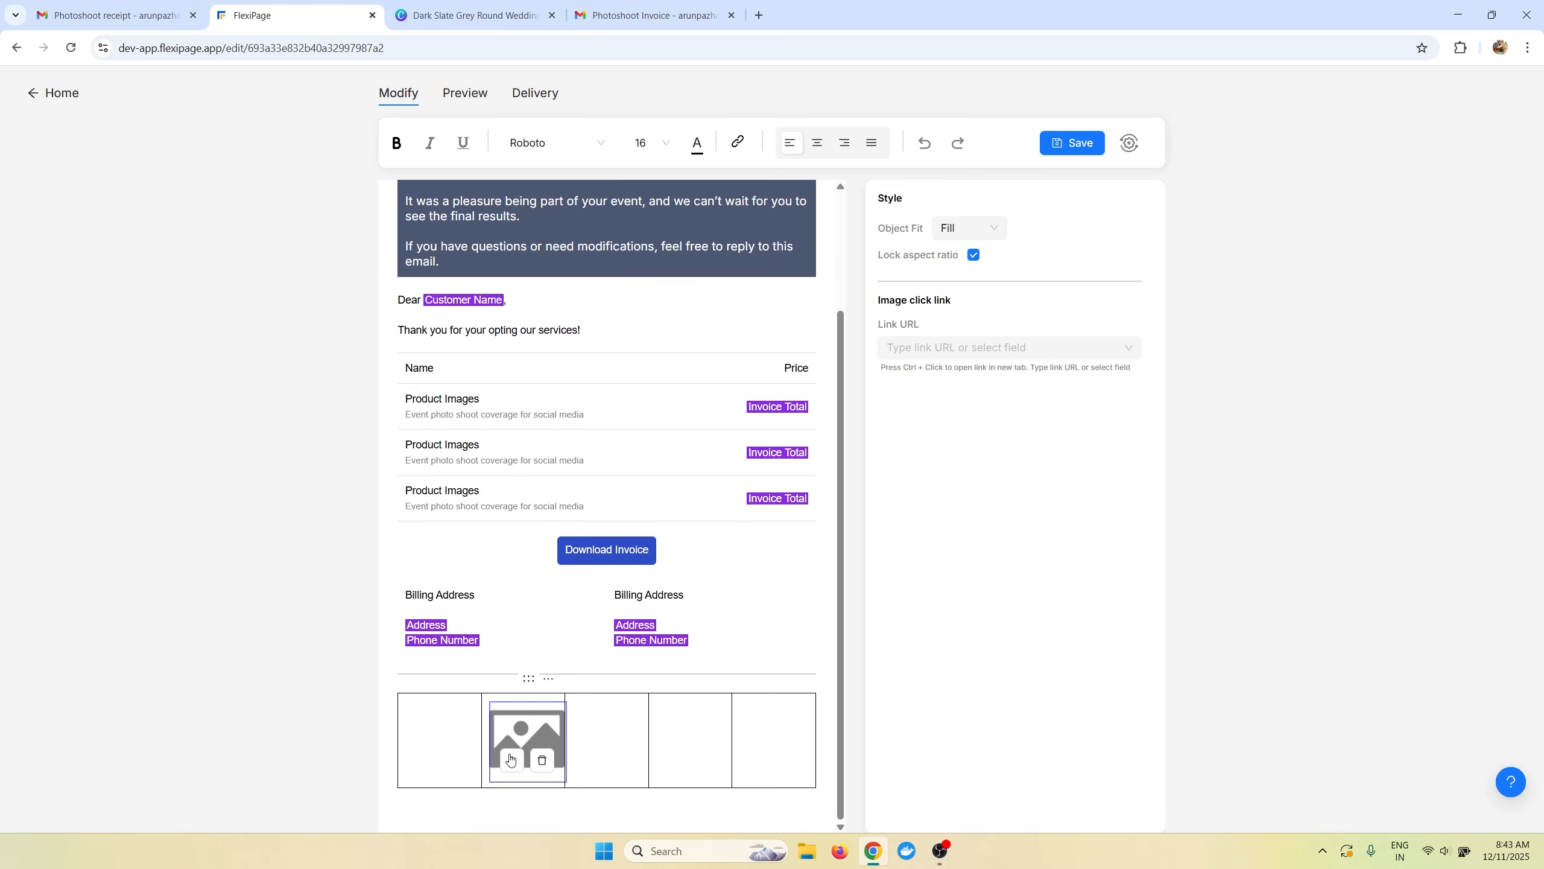
{"action": "left_click", "coordinate": [510, 759]}
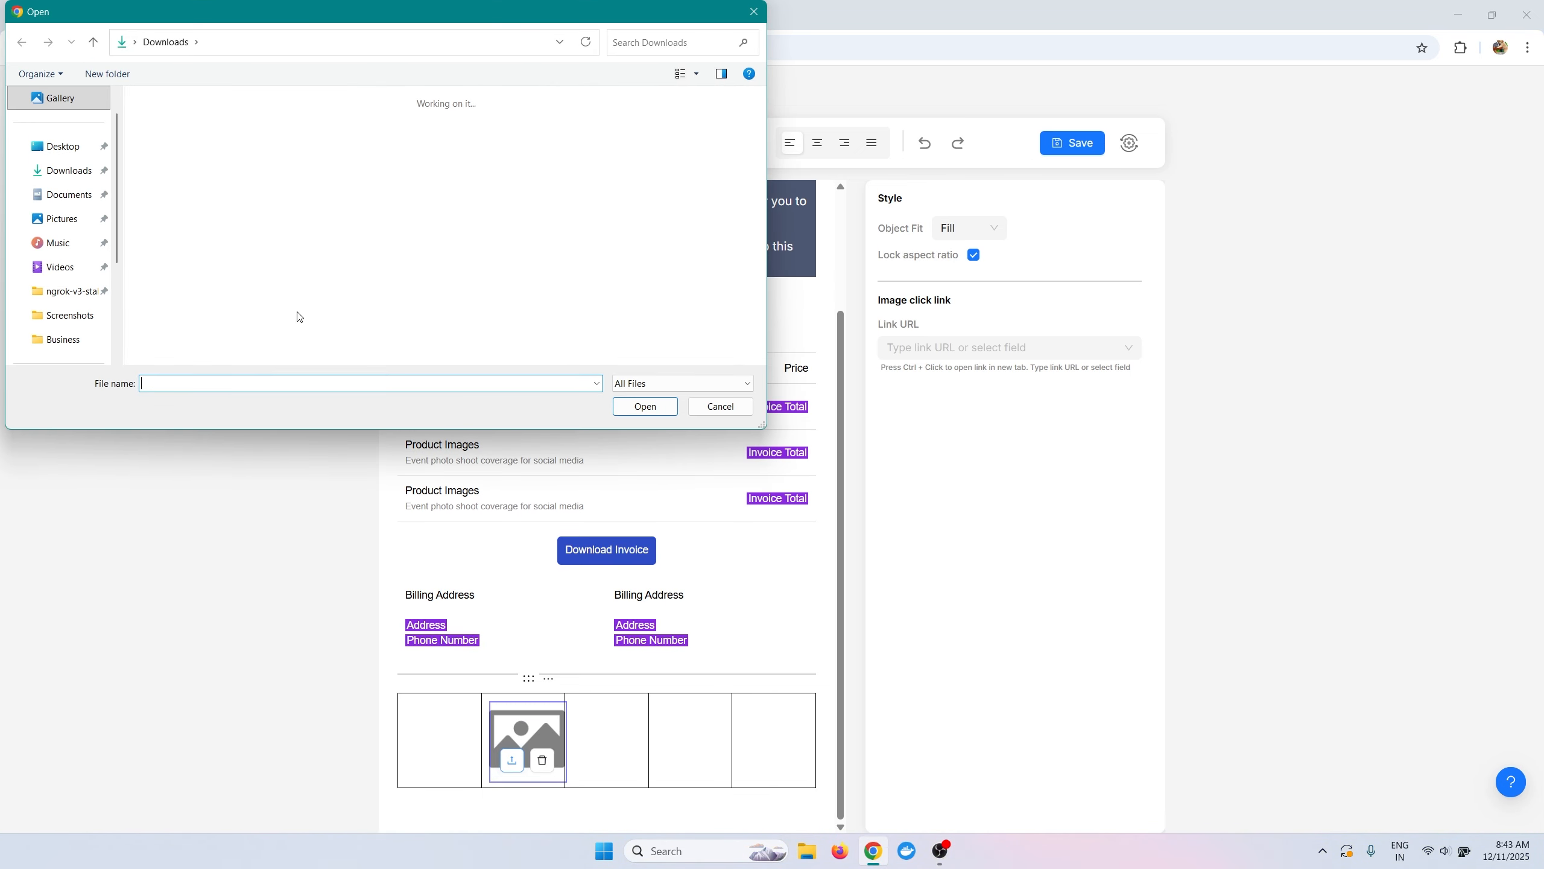
{"action": "left_click", "coordinate": [60, 171]}
{"action": "scroll", "coordinate": [207, 223], "scroll_direction": "down", "scroll_amount": 5}
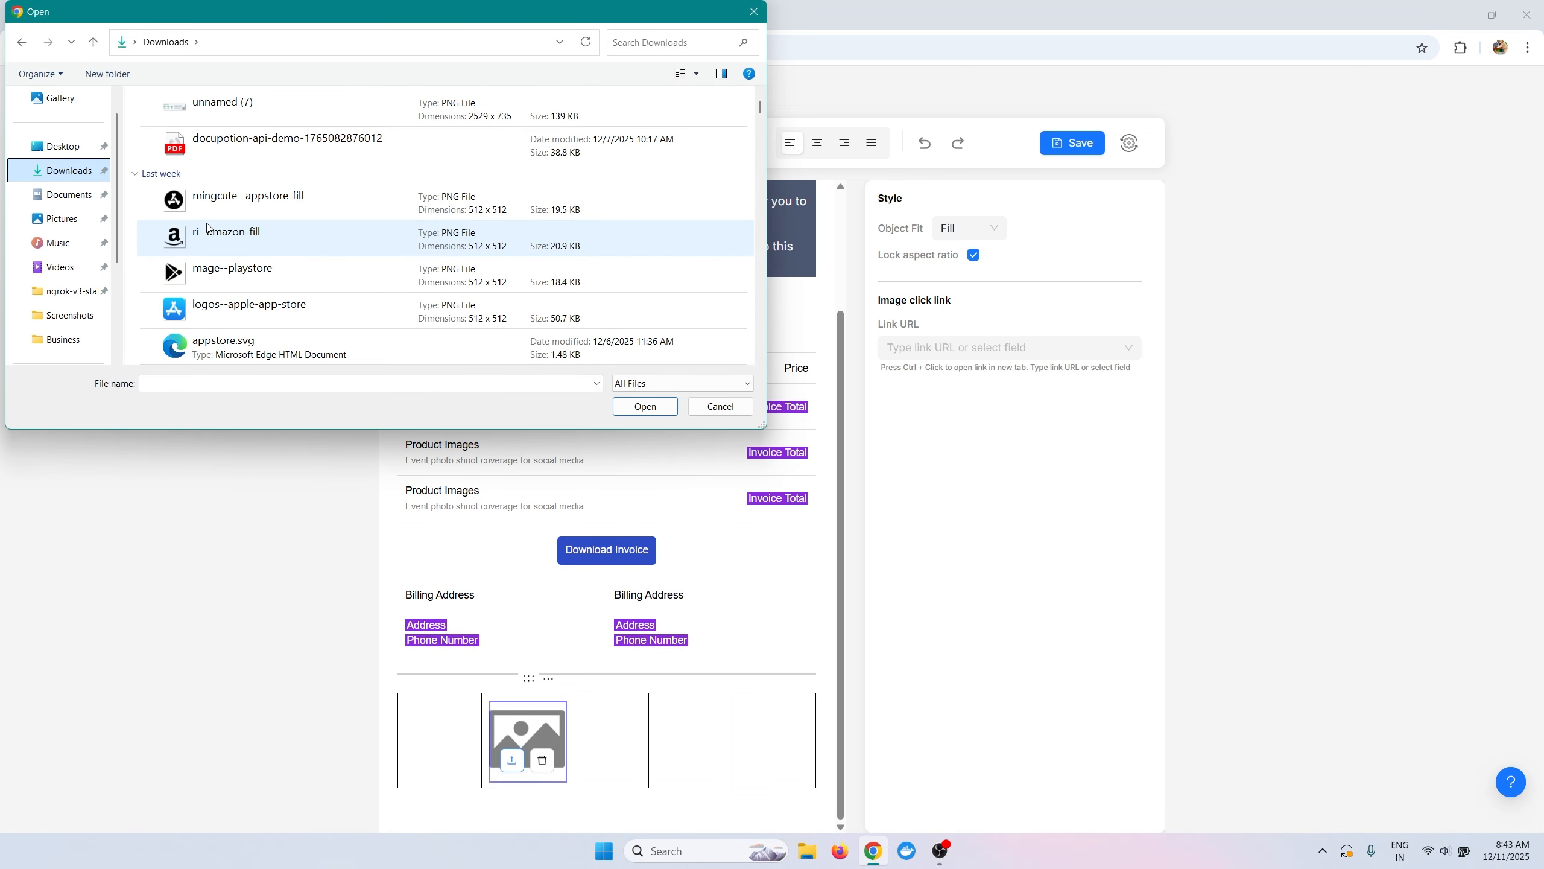
{"action": "left_click", "coordinate": [210, 201]}
{"action": "left_click", "coordinate": [645, 406]}
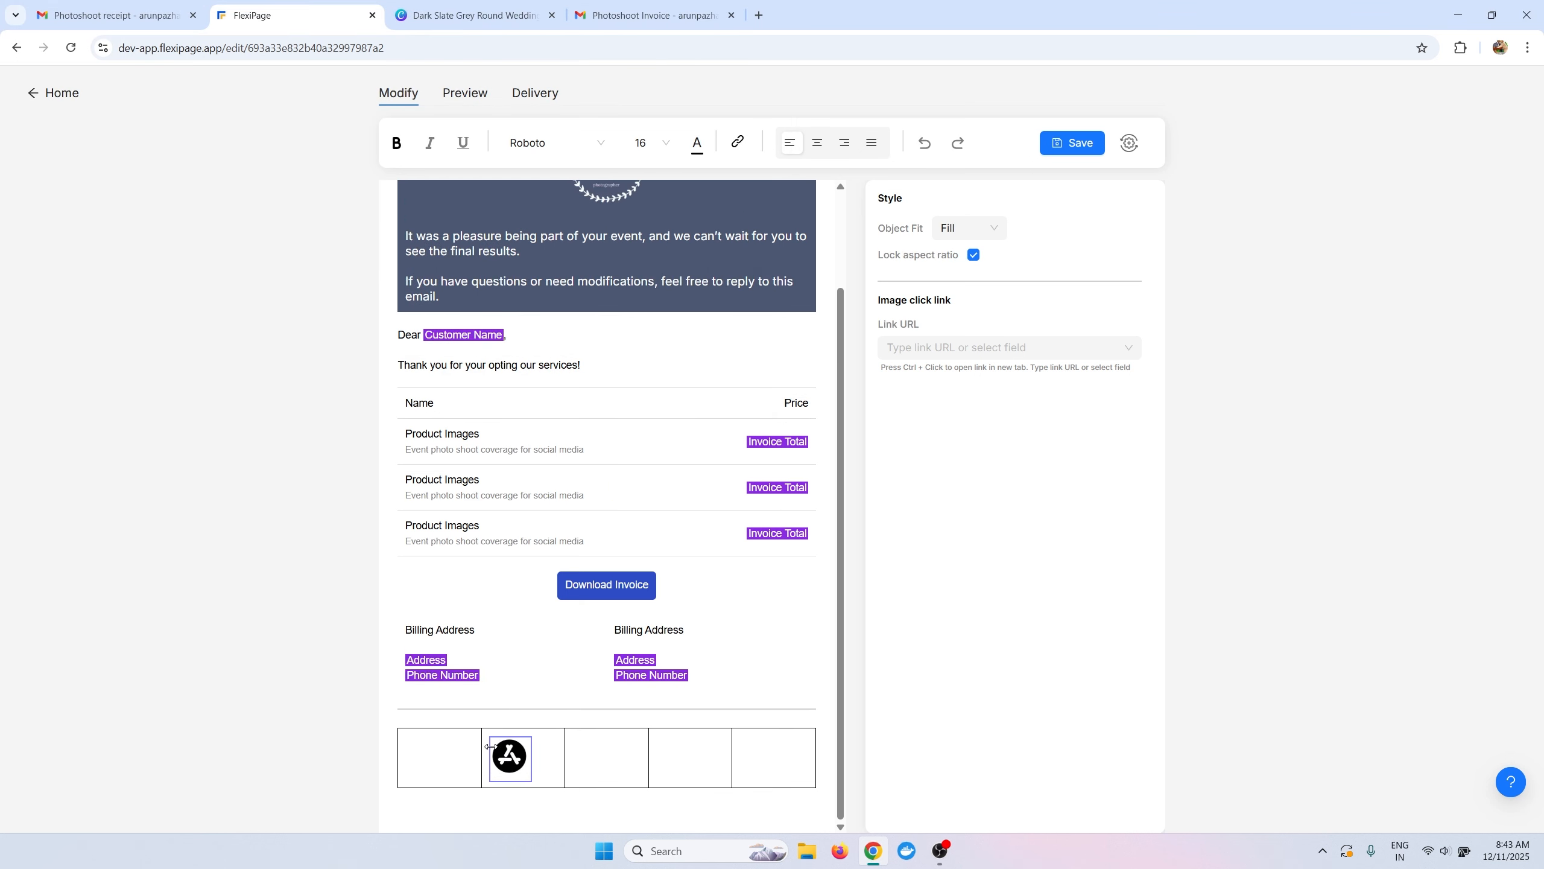
{"action": "left_click_drag", "start_coordinate": [491, 746], "coordinate": [503, 748]}
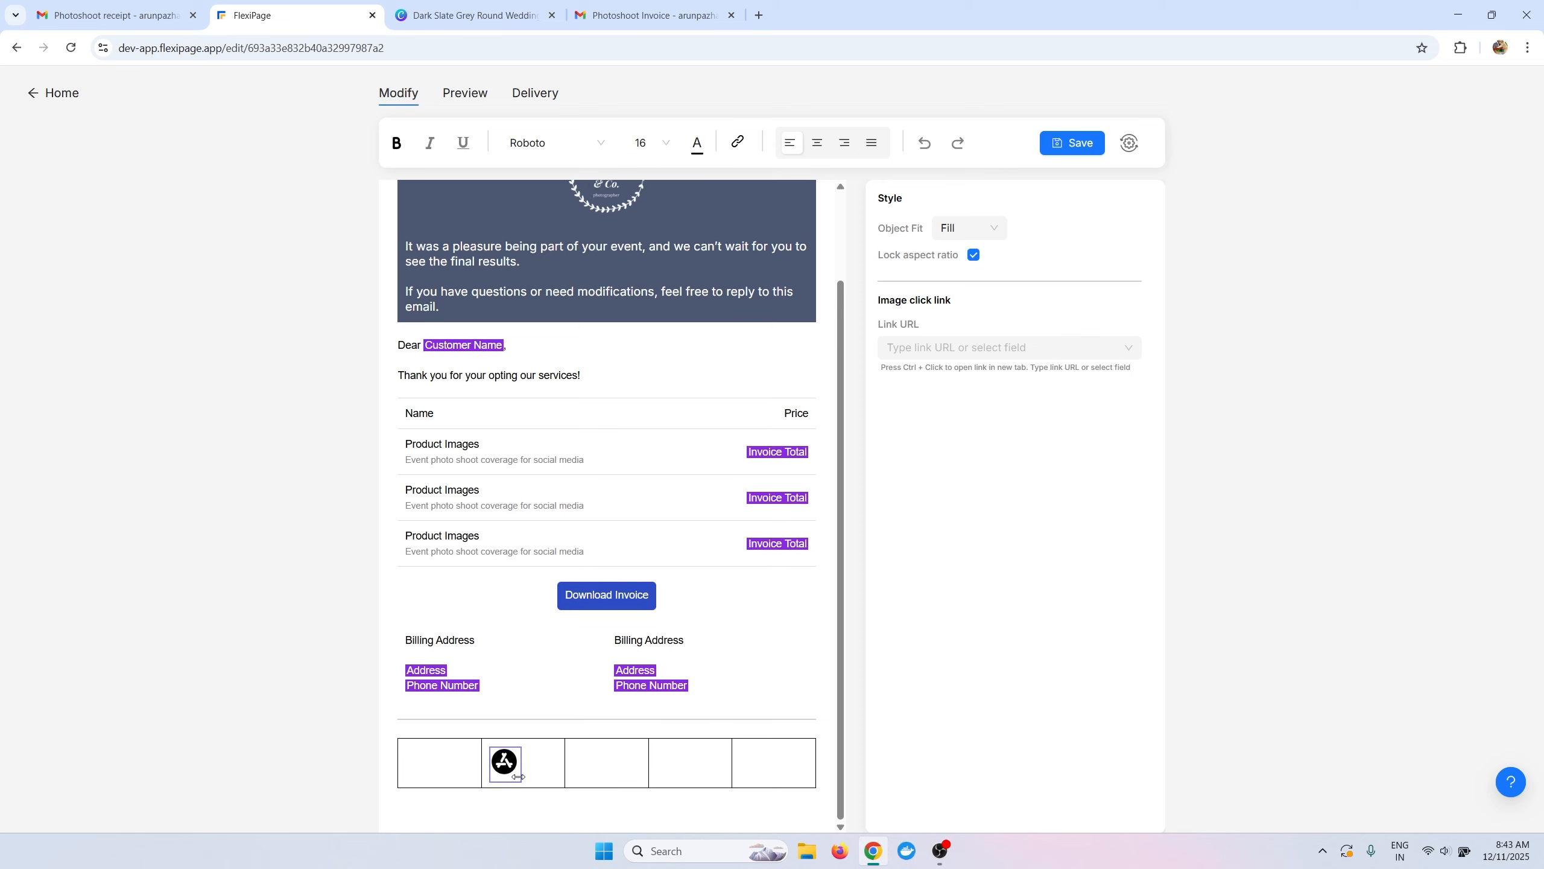
Copy the App Store icon into the third and fourth cells.
{"action": "left_click", "coordinate": [592, 776]}
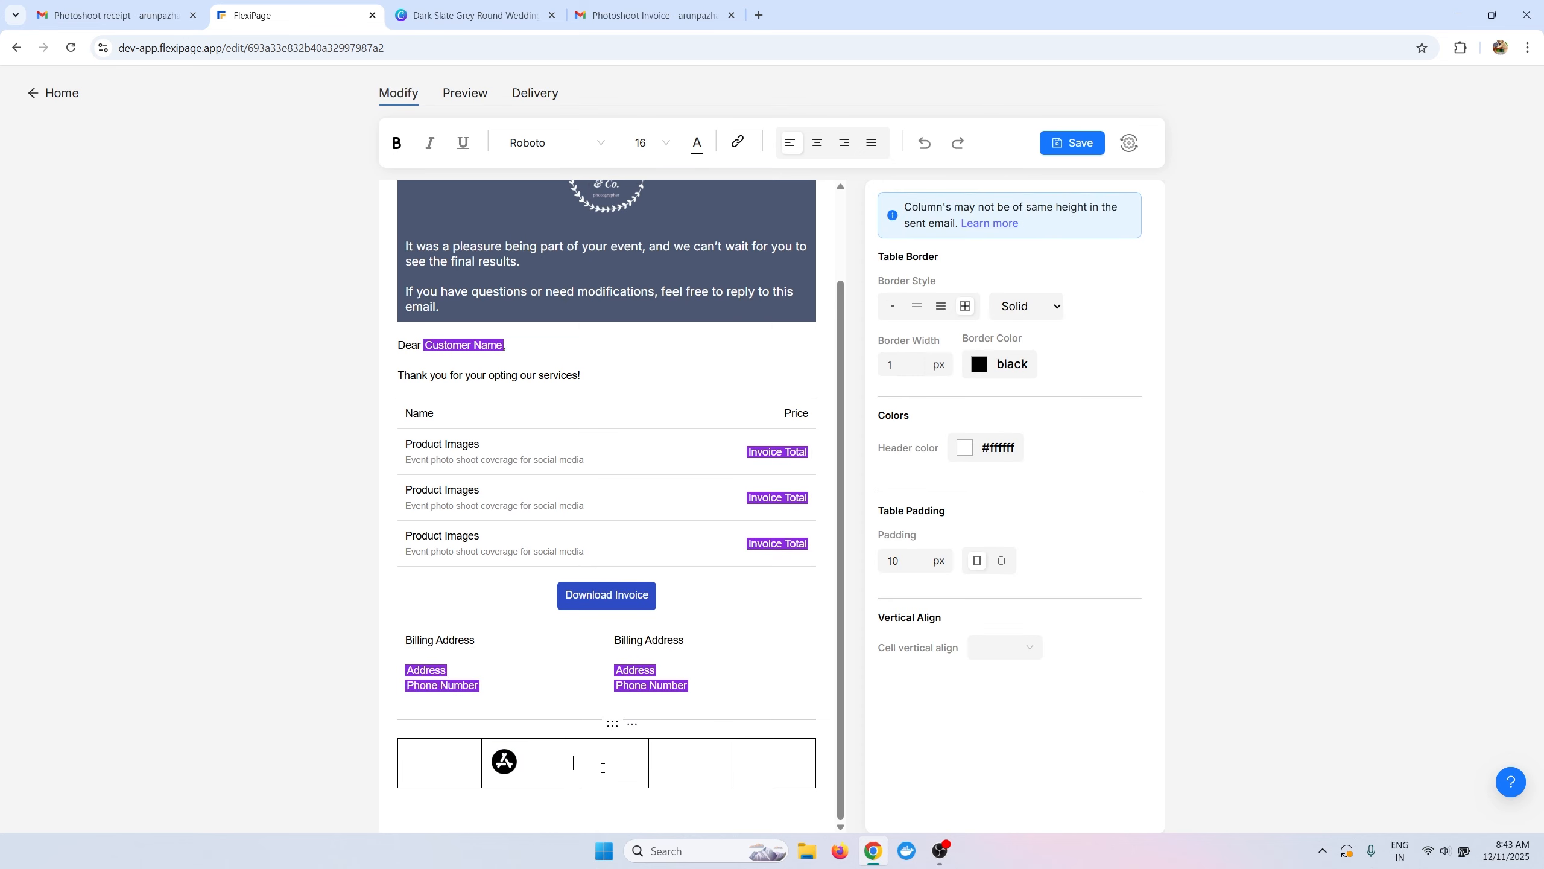
{"action": "type", "text": "Billing Address  Address Phone Number"}
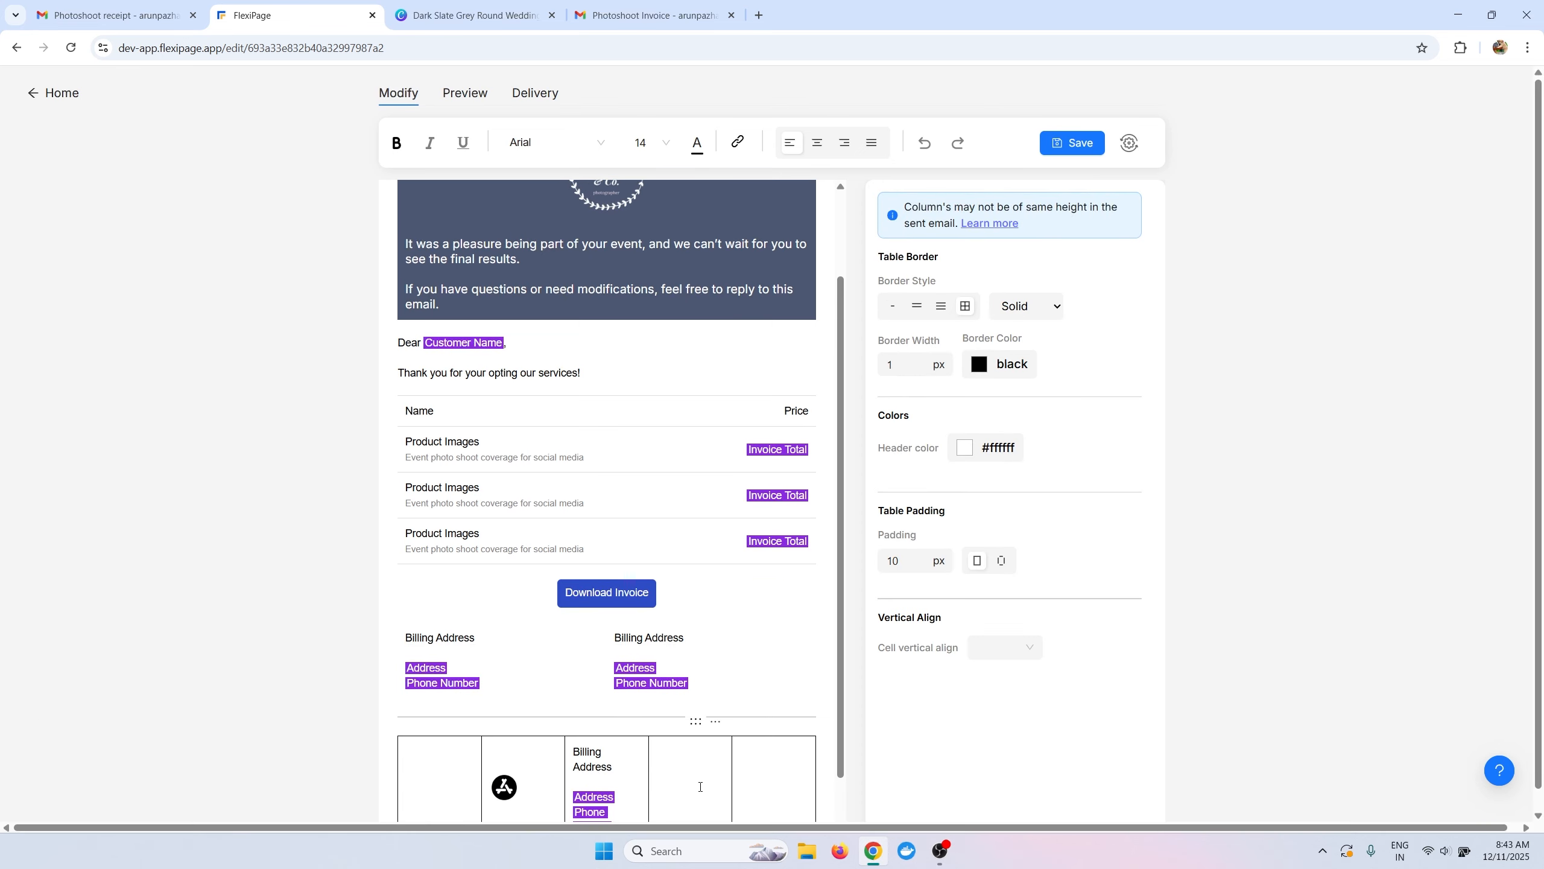
{"action": "key", "text": "ctrl+z"}
{"action": "left_click", "coordinate": [507, 776]}
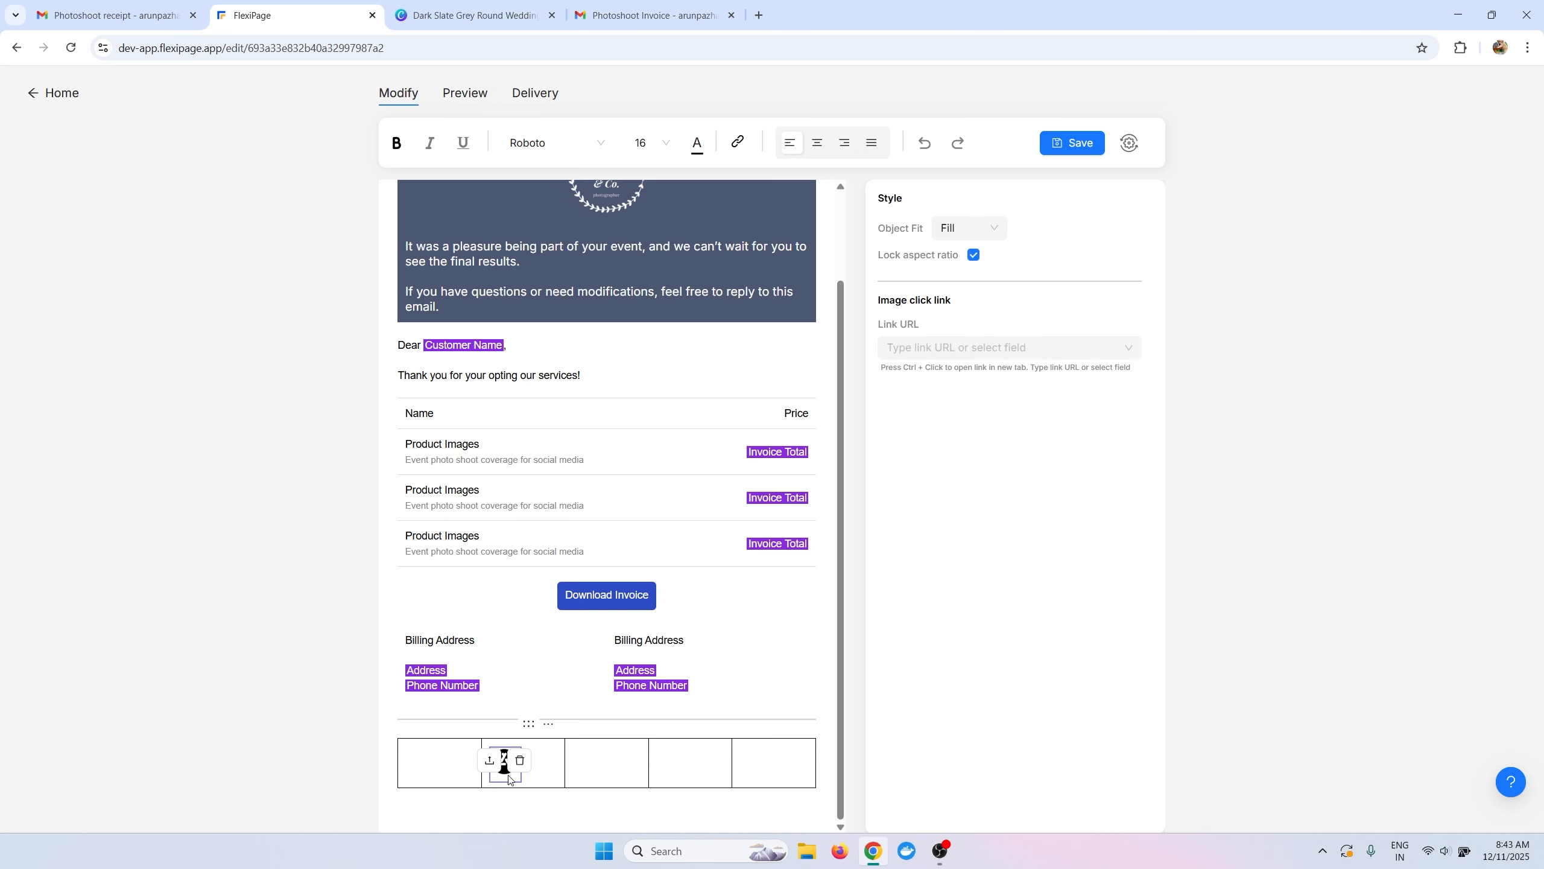
{"action": "key", "text": "ctrl+c"}
{"action": "left_click", "coordinate": [593, 776]}
{"action": "key", "text": "ctrl+v"}
{"action": "left_click", "coordinate": [693, 779]}
{"action": "key", "text": "ctrl+v"}
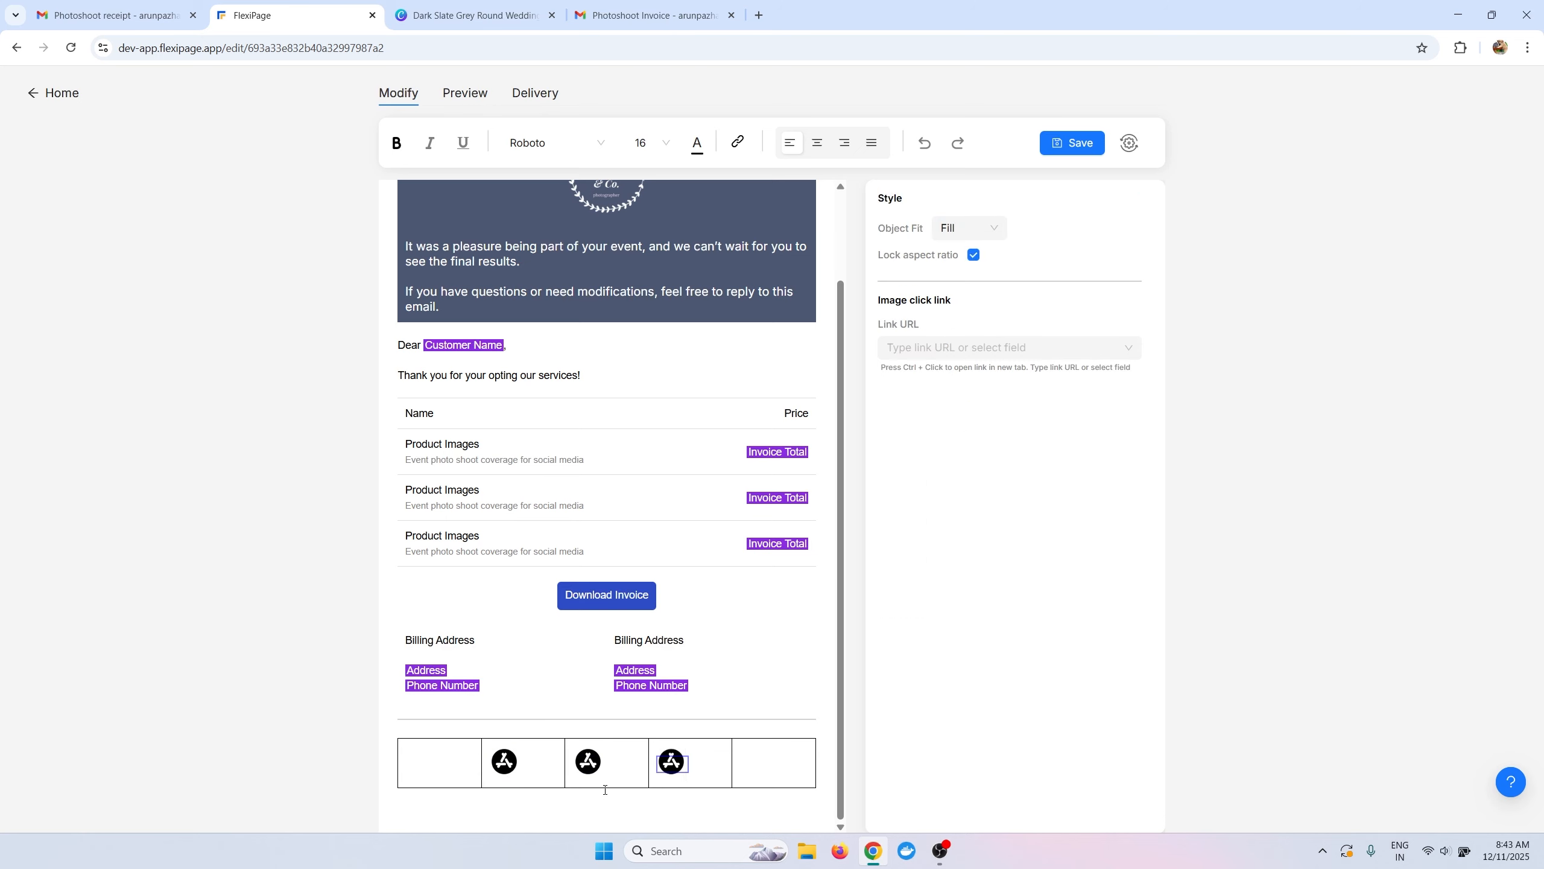
Replace the copied icons with the ri--amazon-fill and mage--playstore logos.
{"action": "left_click", "coordinate": [587, 763]}
{"action": "left_click", "coordinate": [67, 176]}
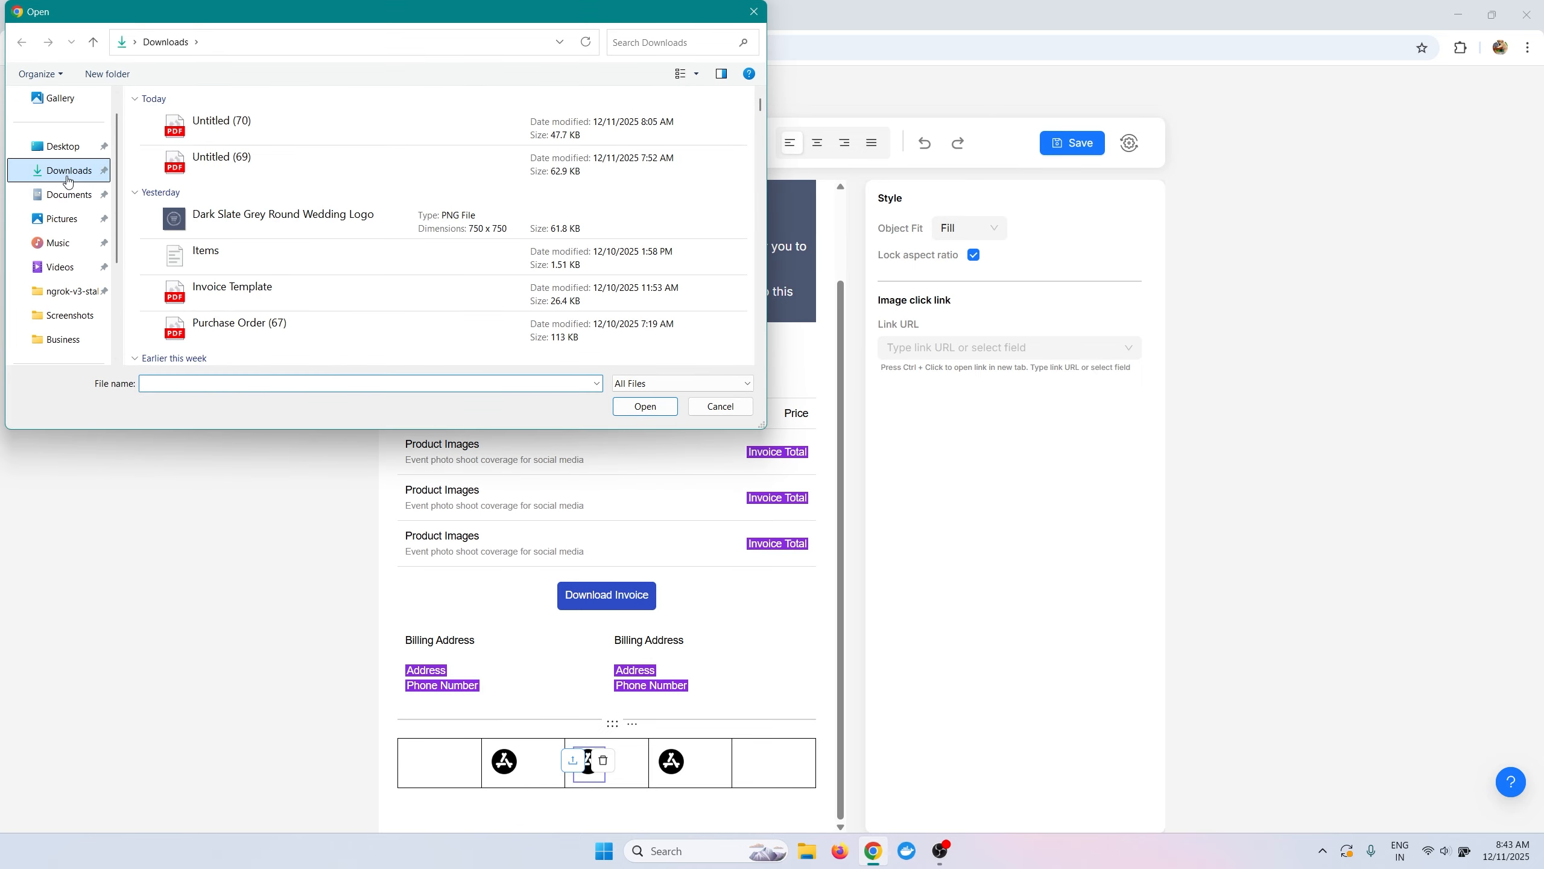
{"action": "scroll", "coordinate": [231, 243], "scroll_direction": "down", "scroll_amount": 10}
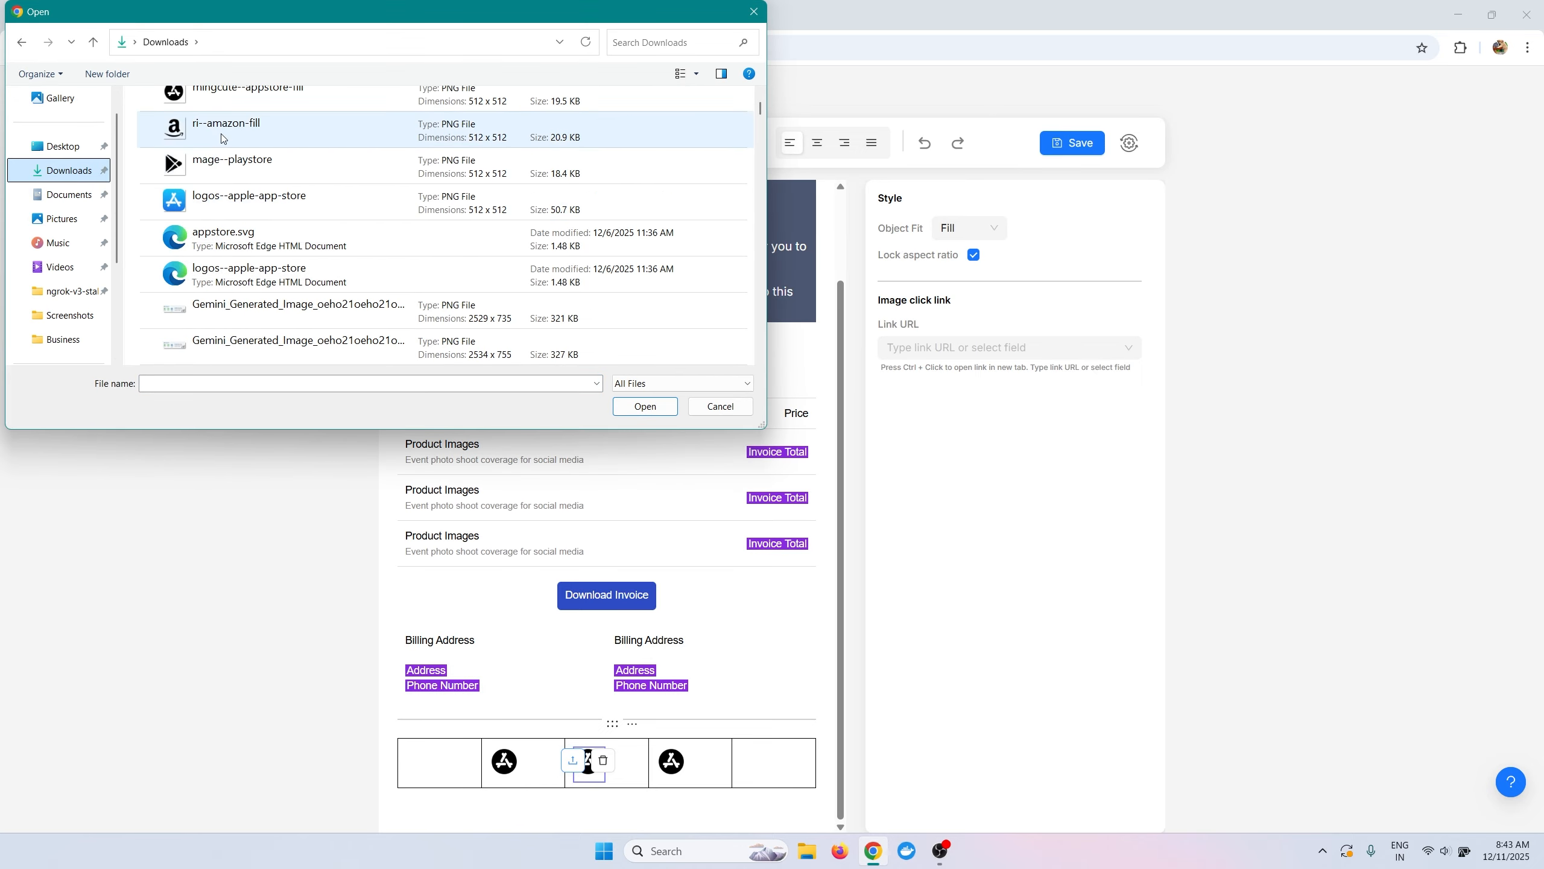
{"action": "left_click", "coordinate": [224, 138]}
{"action": "left_click", "coordinate": [645, 406]}
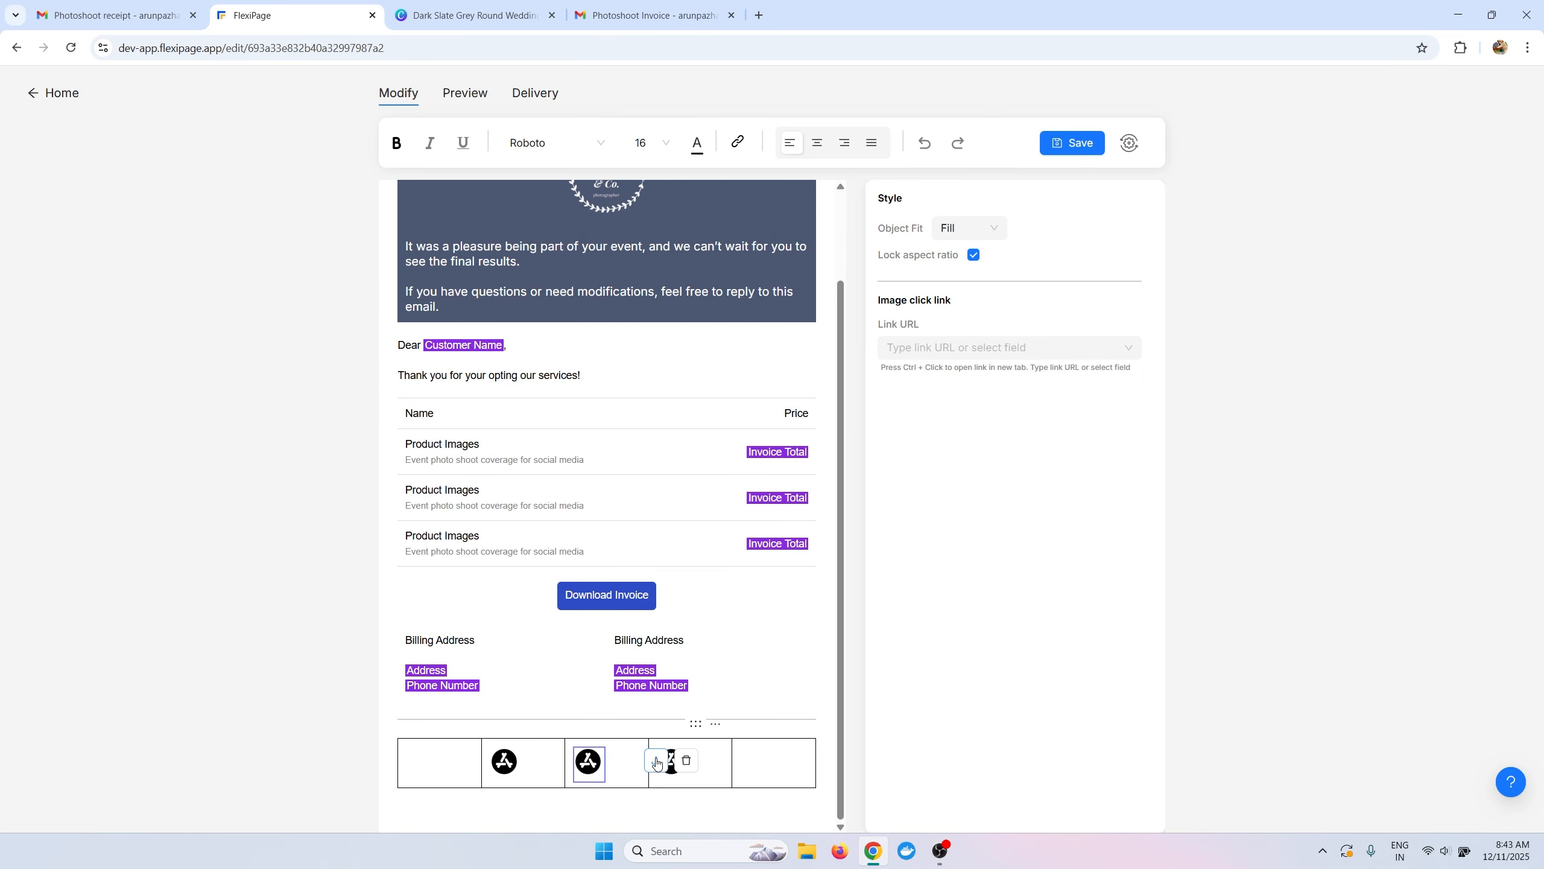
{"action": "left_click", "coordinate": [657, 761]}
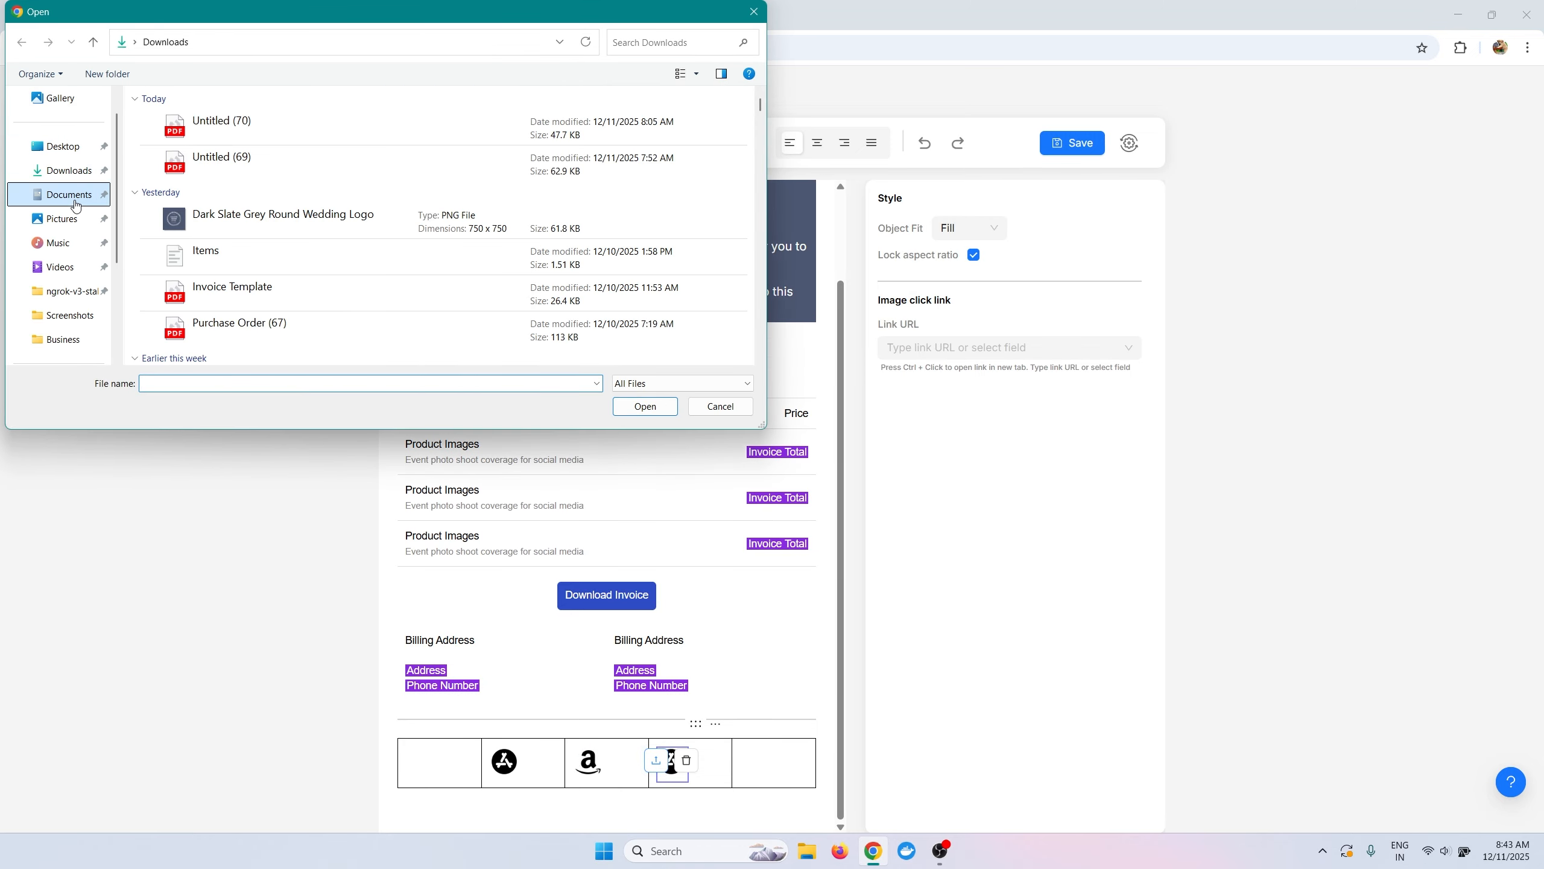
{"action": "left_click", "coordinate": [70, 172]}
{"action": "scroll", "coordinate": [230, 262], "scroll_direction": "down", "scroll_amount": 10}
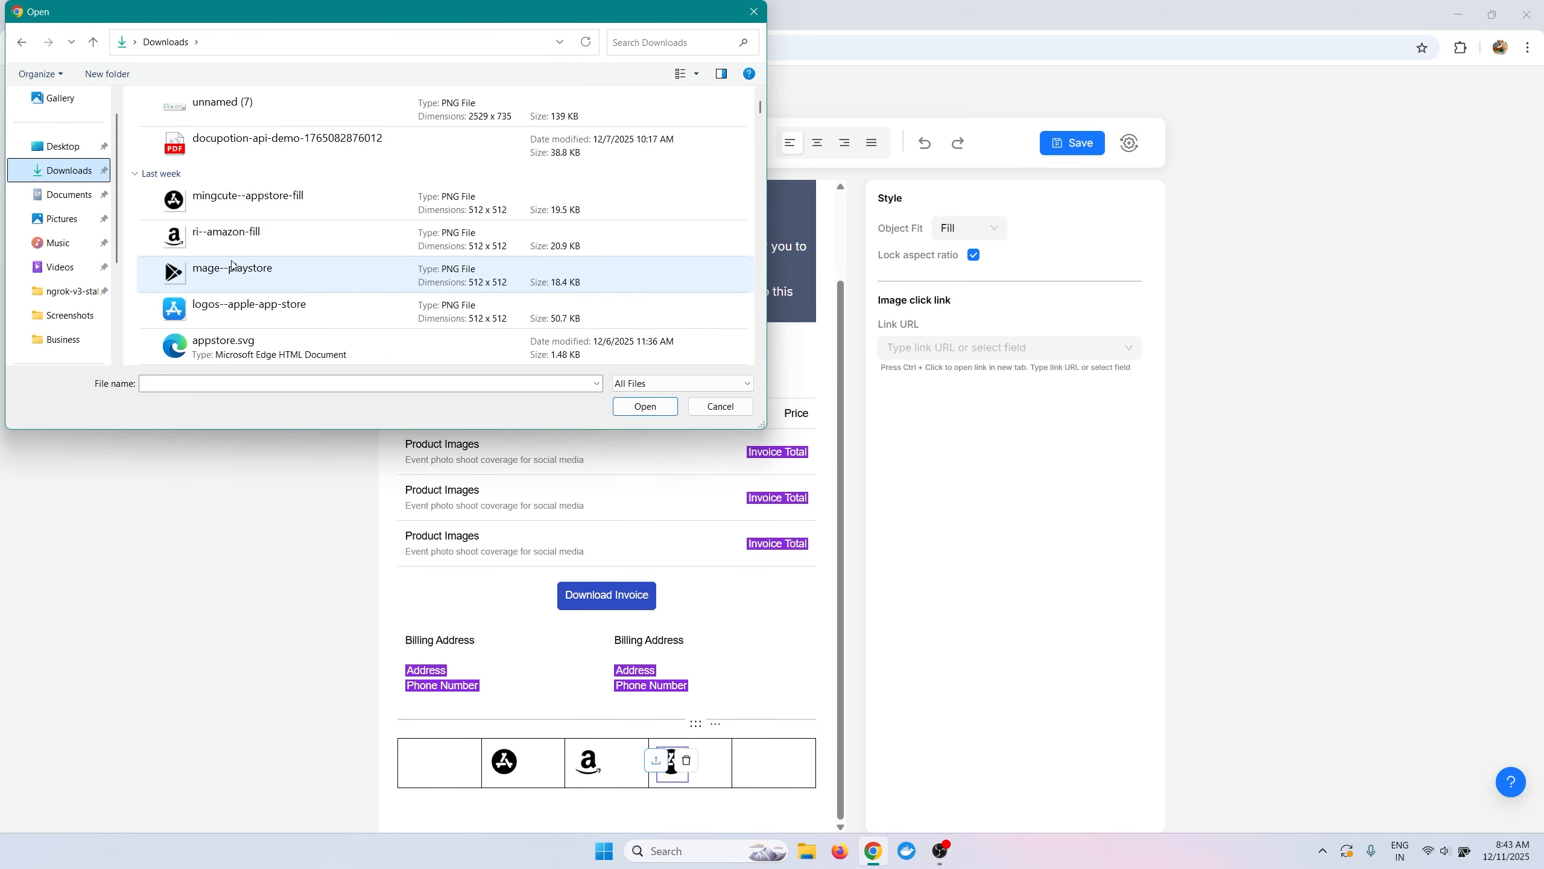
{"action": "left_click", "coordinate": [232, 269]}
{"action": "left_click", "coordinate": [611, 406]}
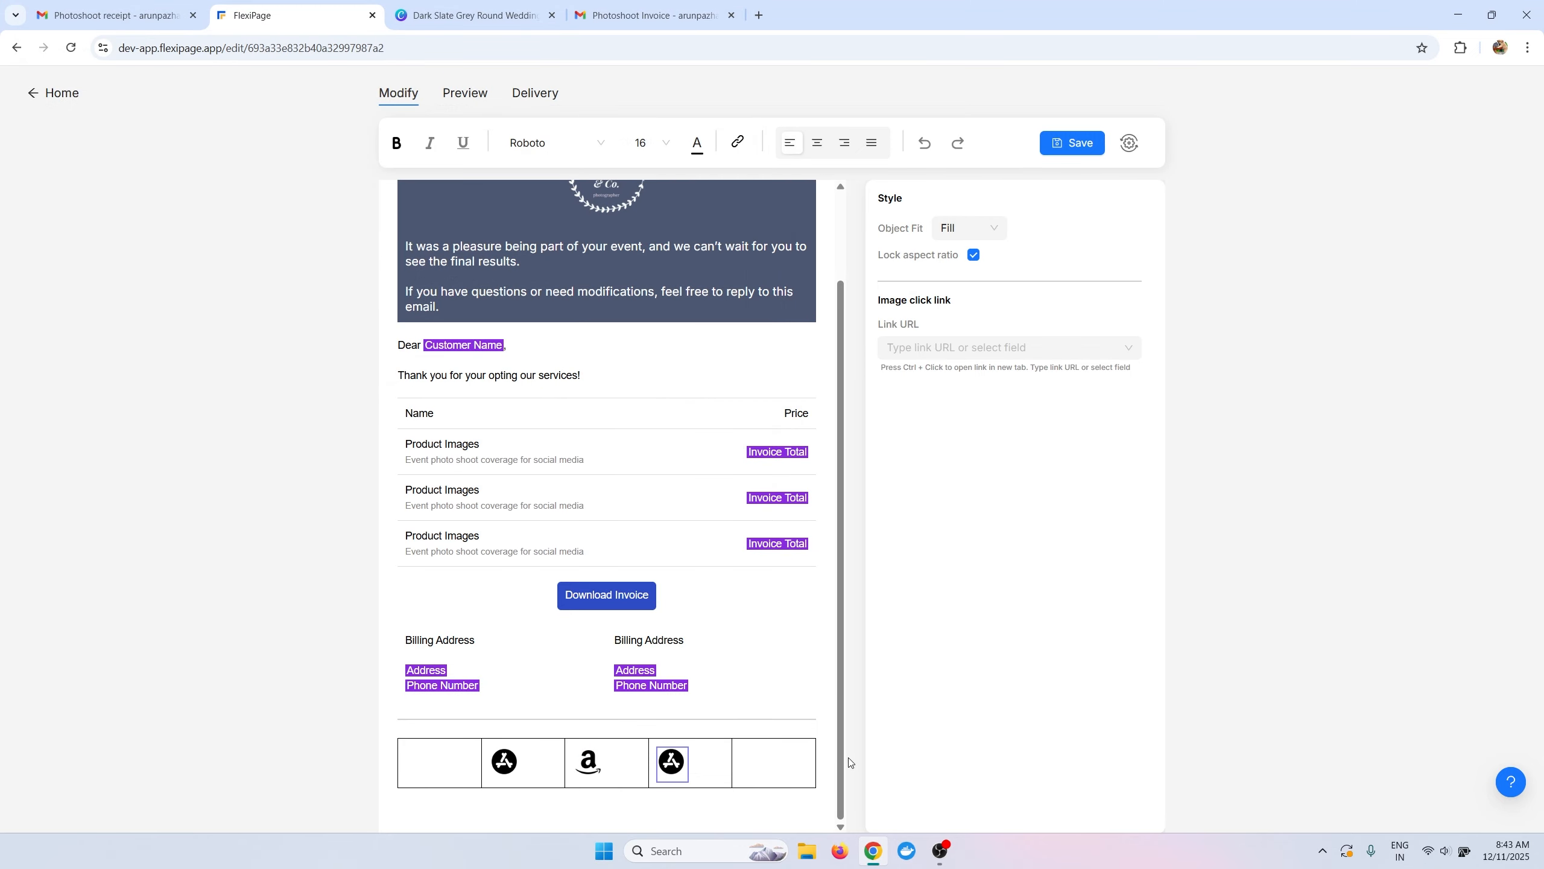
{"action": "left_click", "coordinate": [780, 772]}
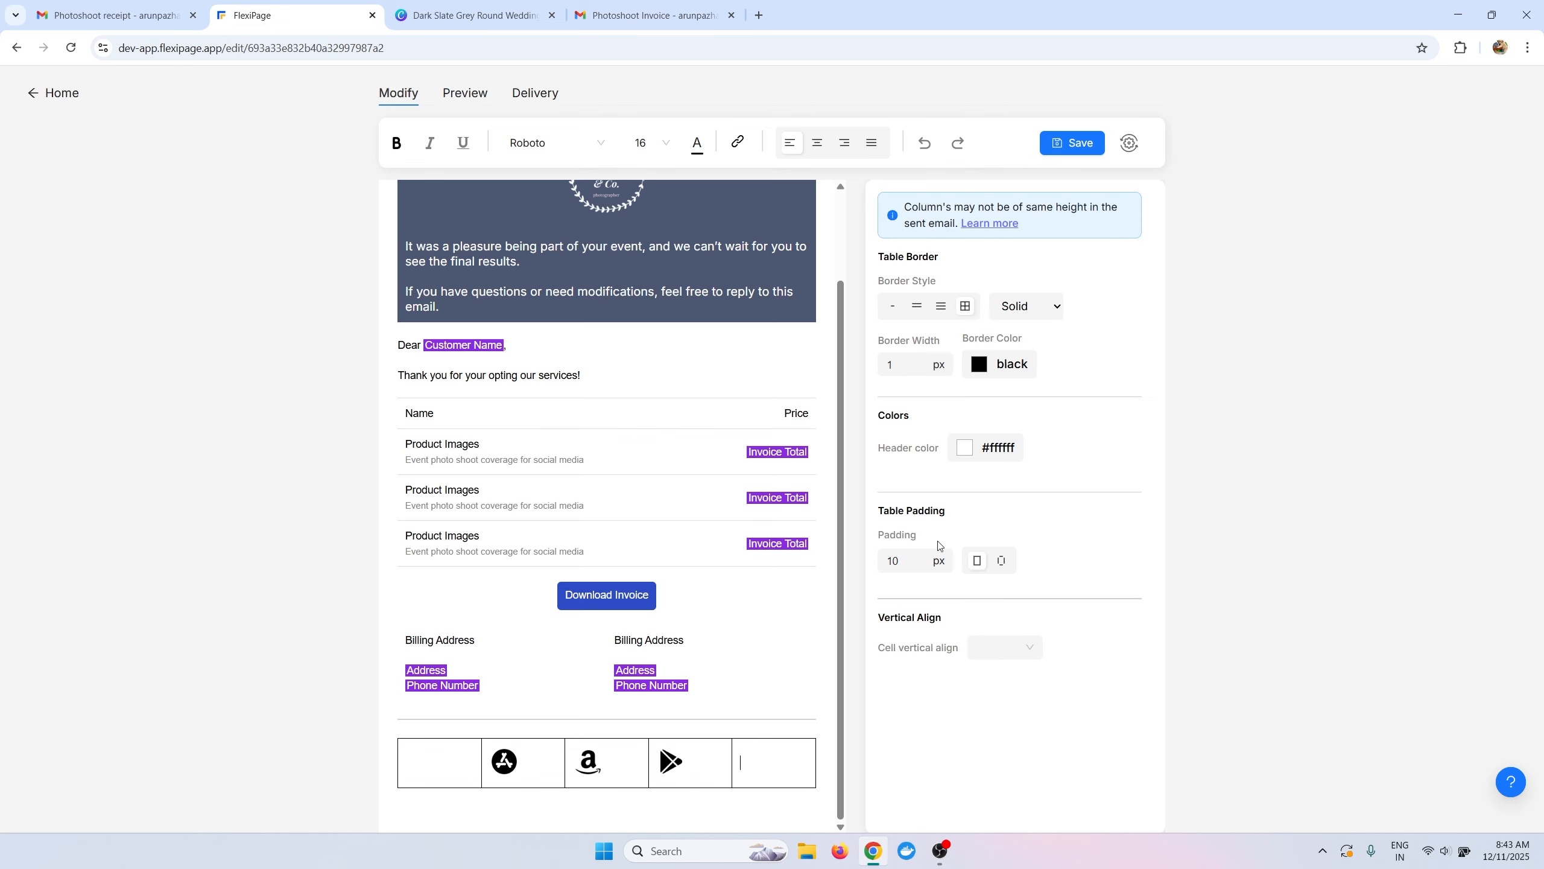
Remove the cell padding and borders from the footer table.
{"action": "left_click", "coordinate": [919, 566]}
{"action": "left_click", "coordinate": [918, 567]}
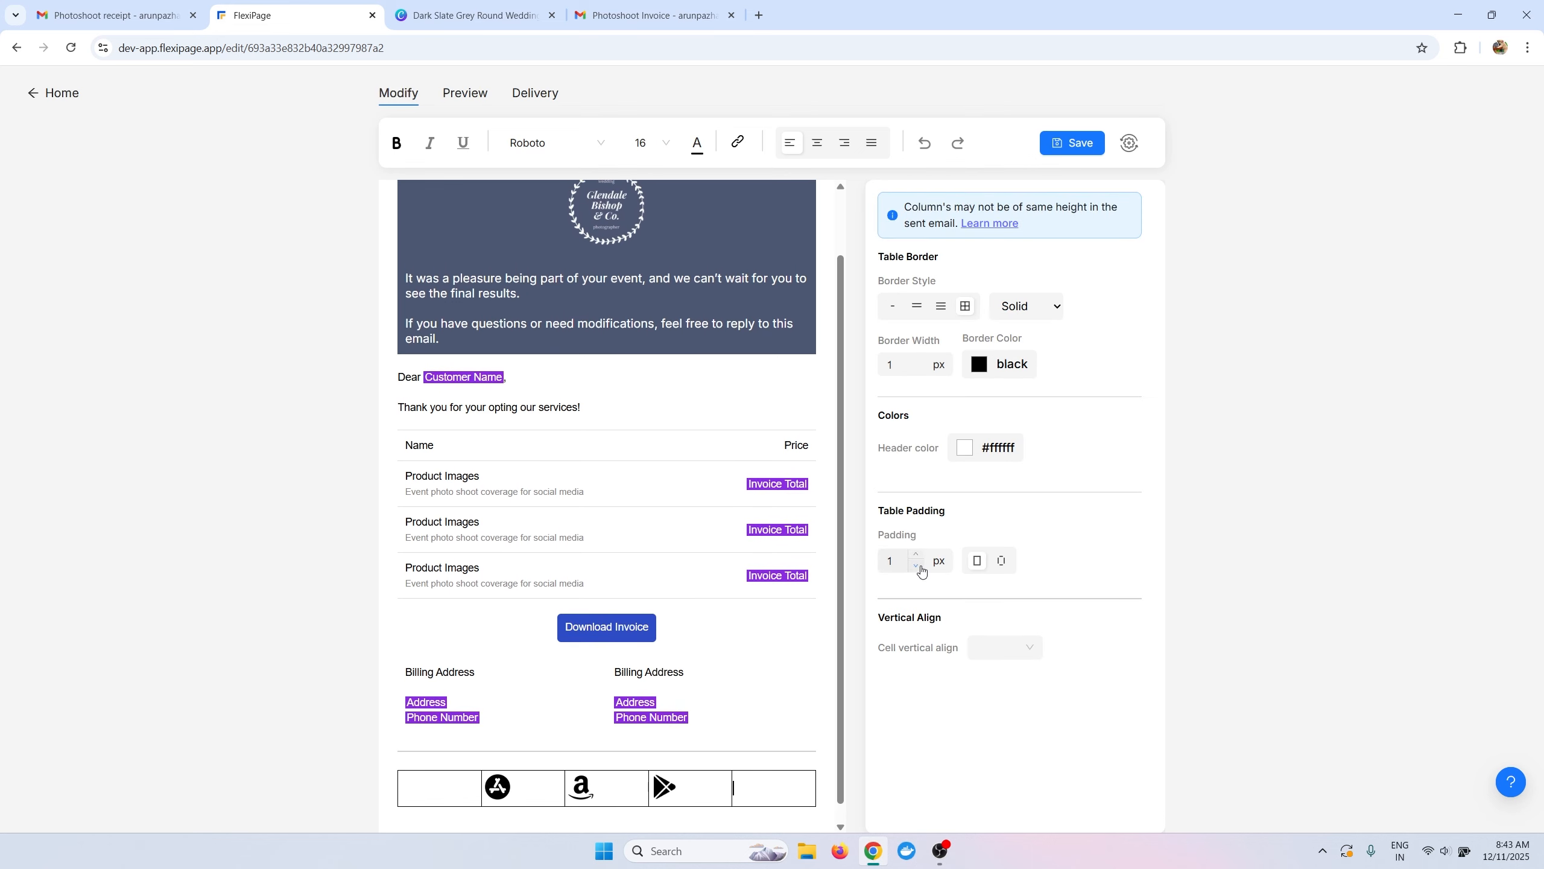
{"action": "left_click", "coordinate": [892, 306]}
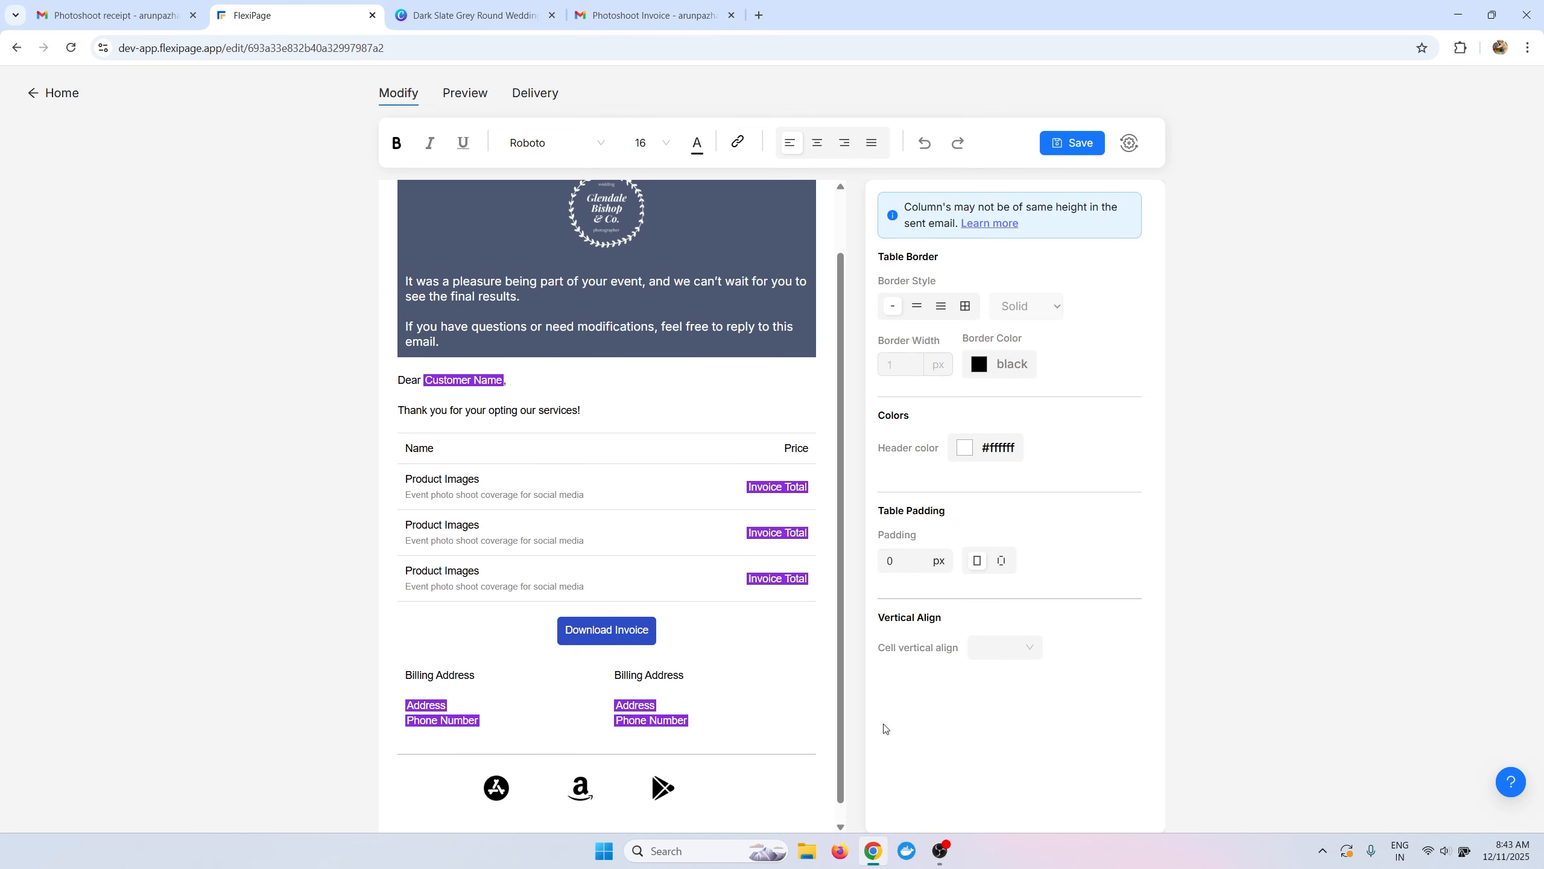
Add a centred line 'Download our apps from' above the icons and select it.
{"action": "left_click", "coordinate": [799, 759]}
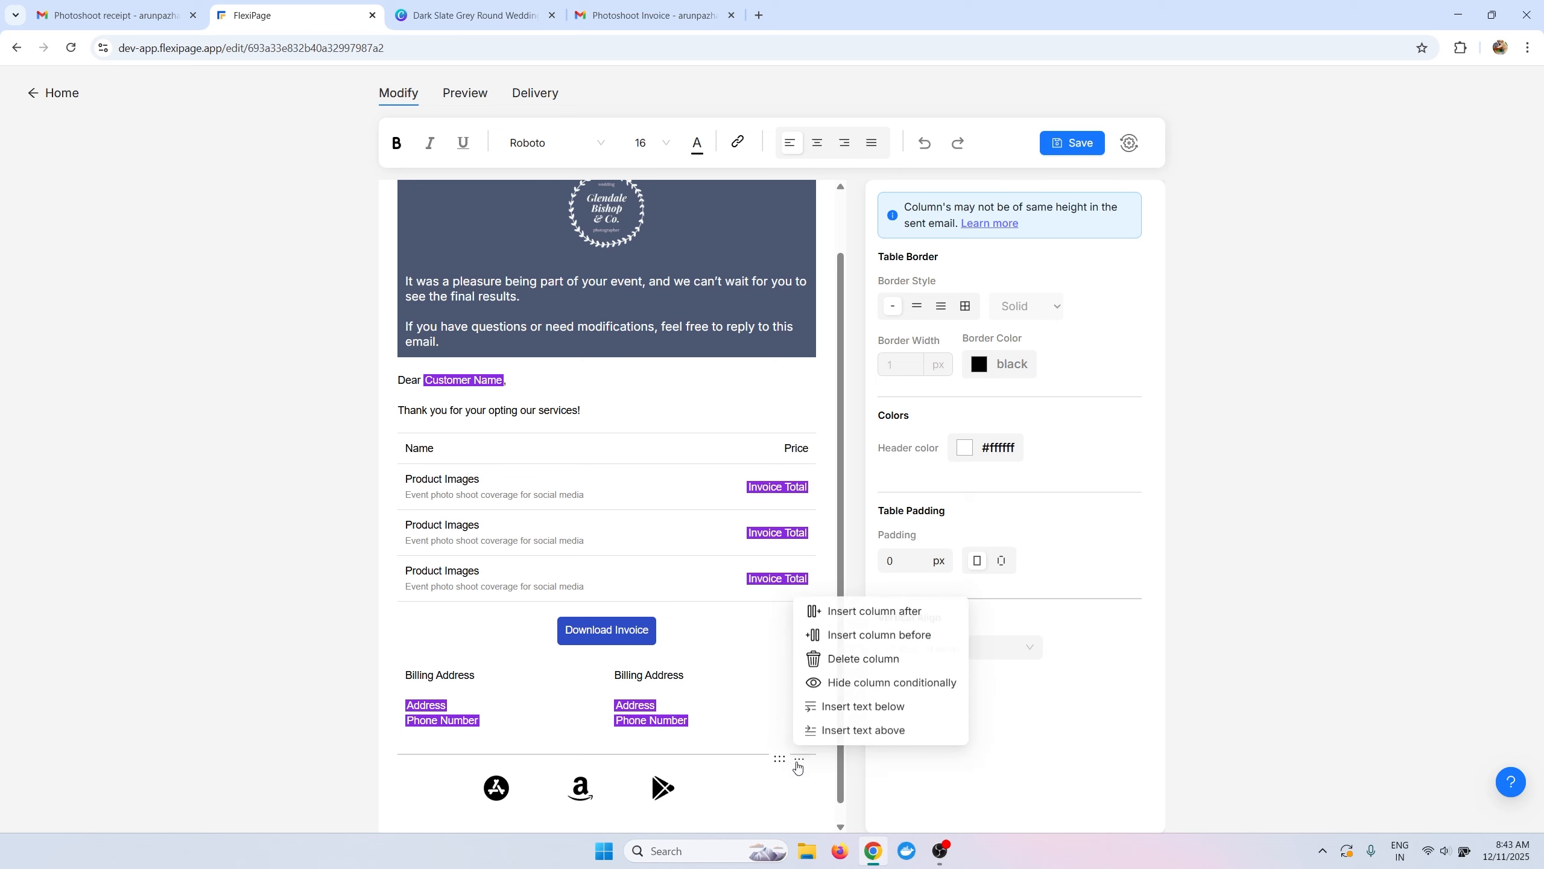
{"action": "left_click", "coordinate": [844, 732]}
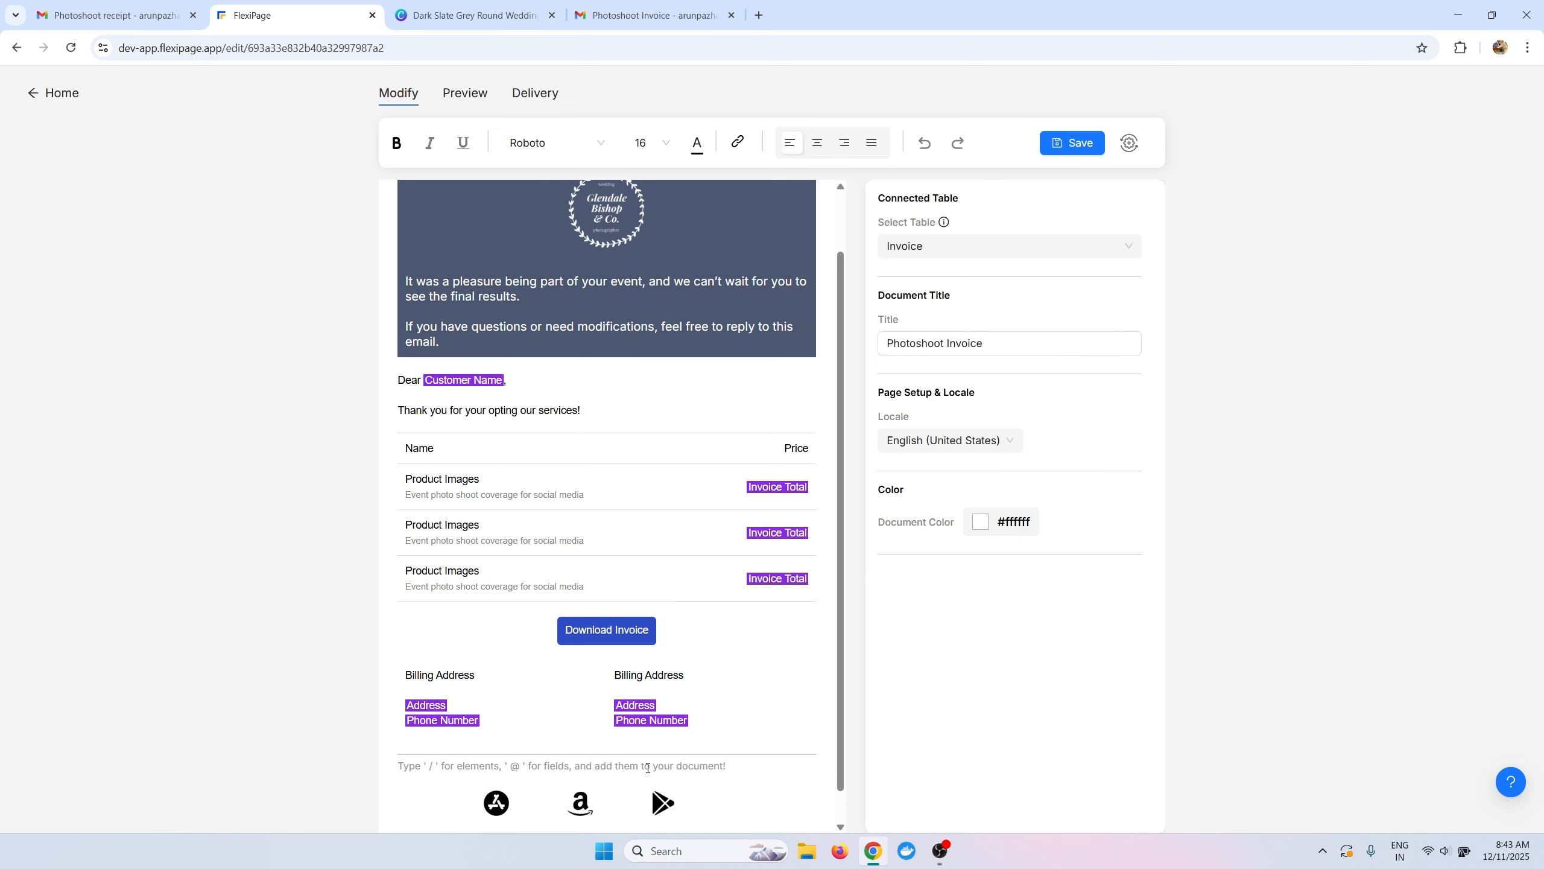
{"action": "left_click", "coordinate": [818, 143]}
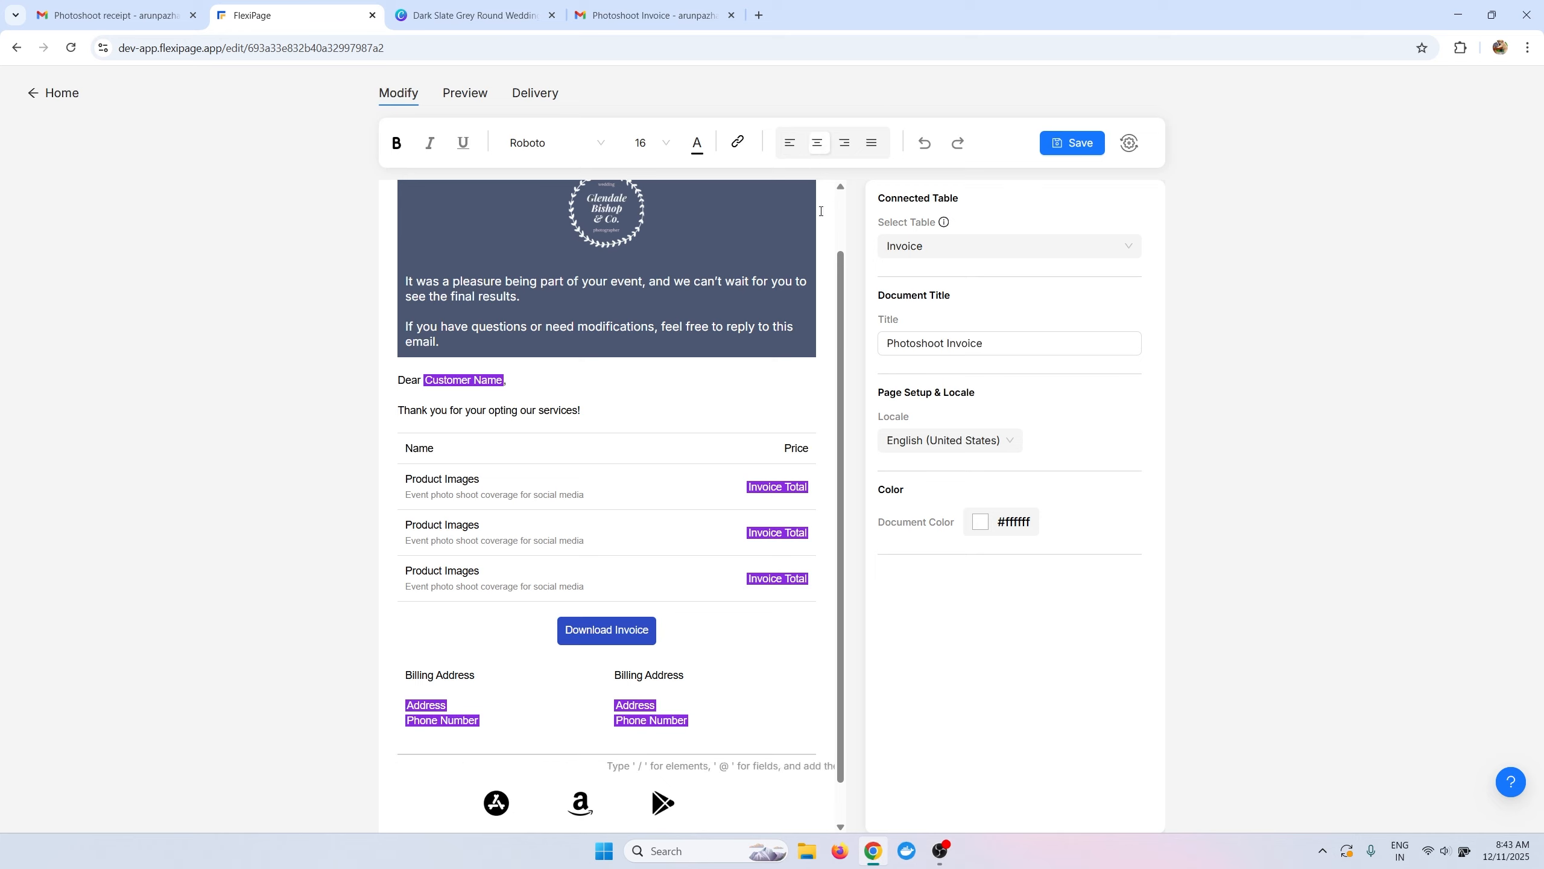
{"action": "type", "text": "Rate "}
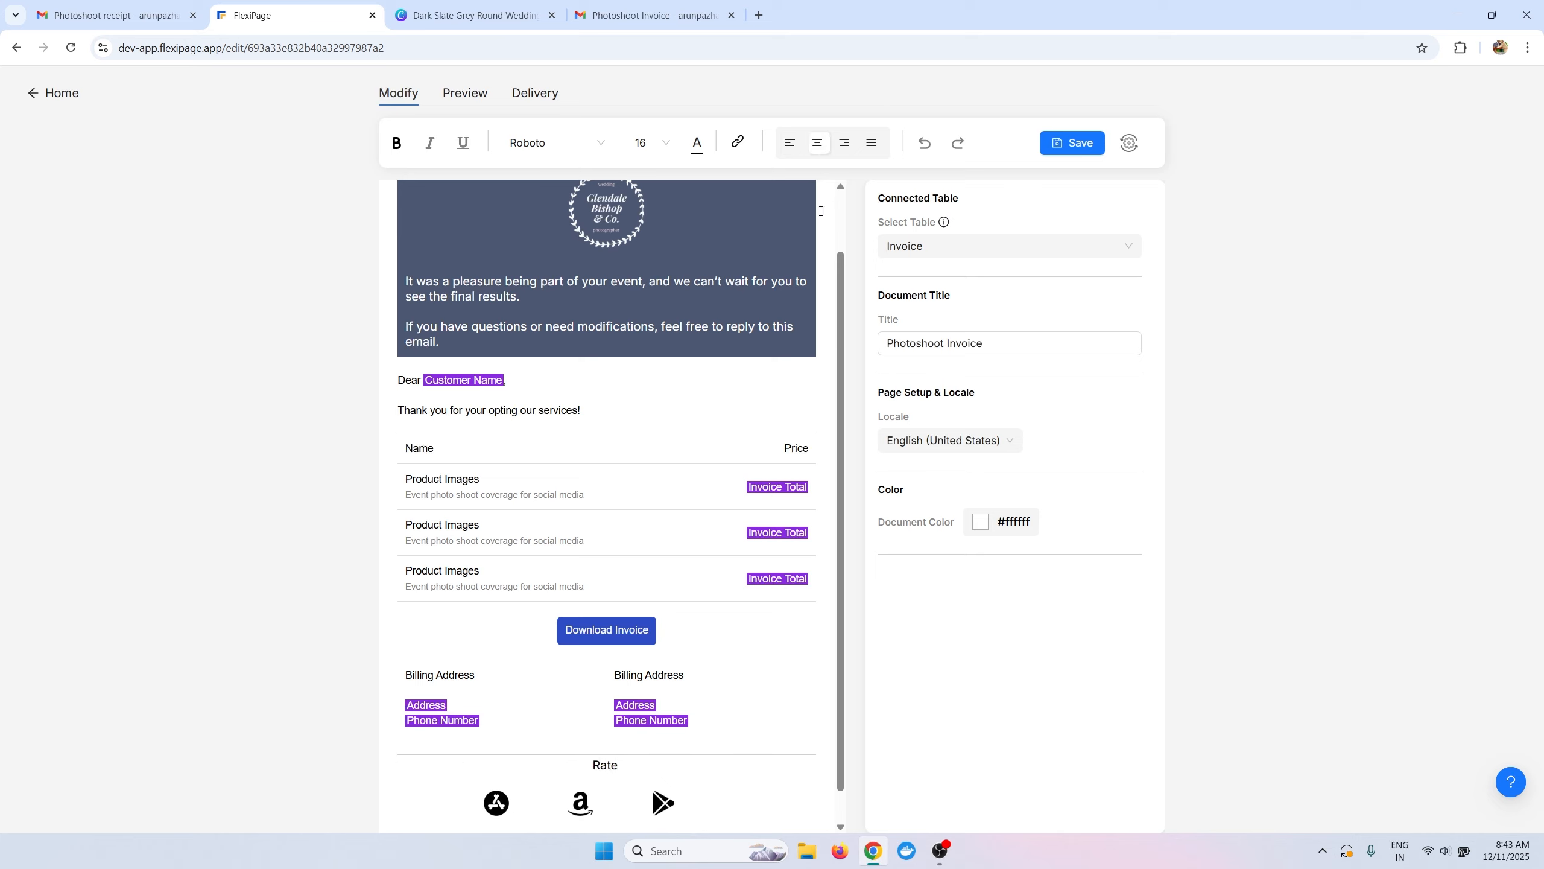
{"action": "type", "text": "our ser"}
{"action": "key", "text": "ctrl+shift+Left"}
{"action": "key", "text": "ctrl+shift+Left"}
{"action": "key", "text": "ctrl+shift+Left"}
{"action": "key", "text": "BackSpace"}
{"action": "type", "text": "Download our apps from"}
{"action": "key", "text": "ctrl+shift+Left"}
{"action": "key", "text": "ctrl+shift+Left"}
{"action": "key", "text": "ctrl+shift+Left"}
{"action": "key", "text": "ctrl+shift+Left"}
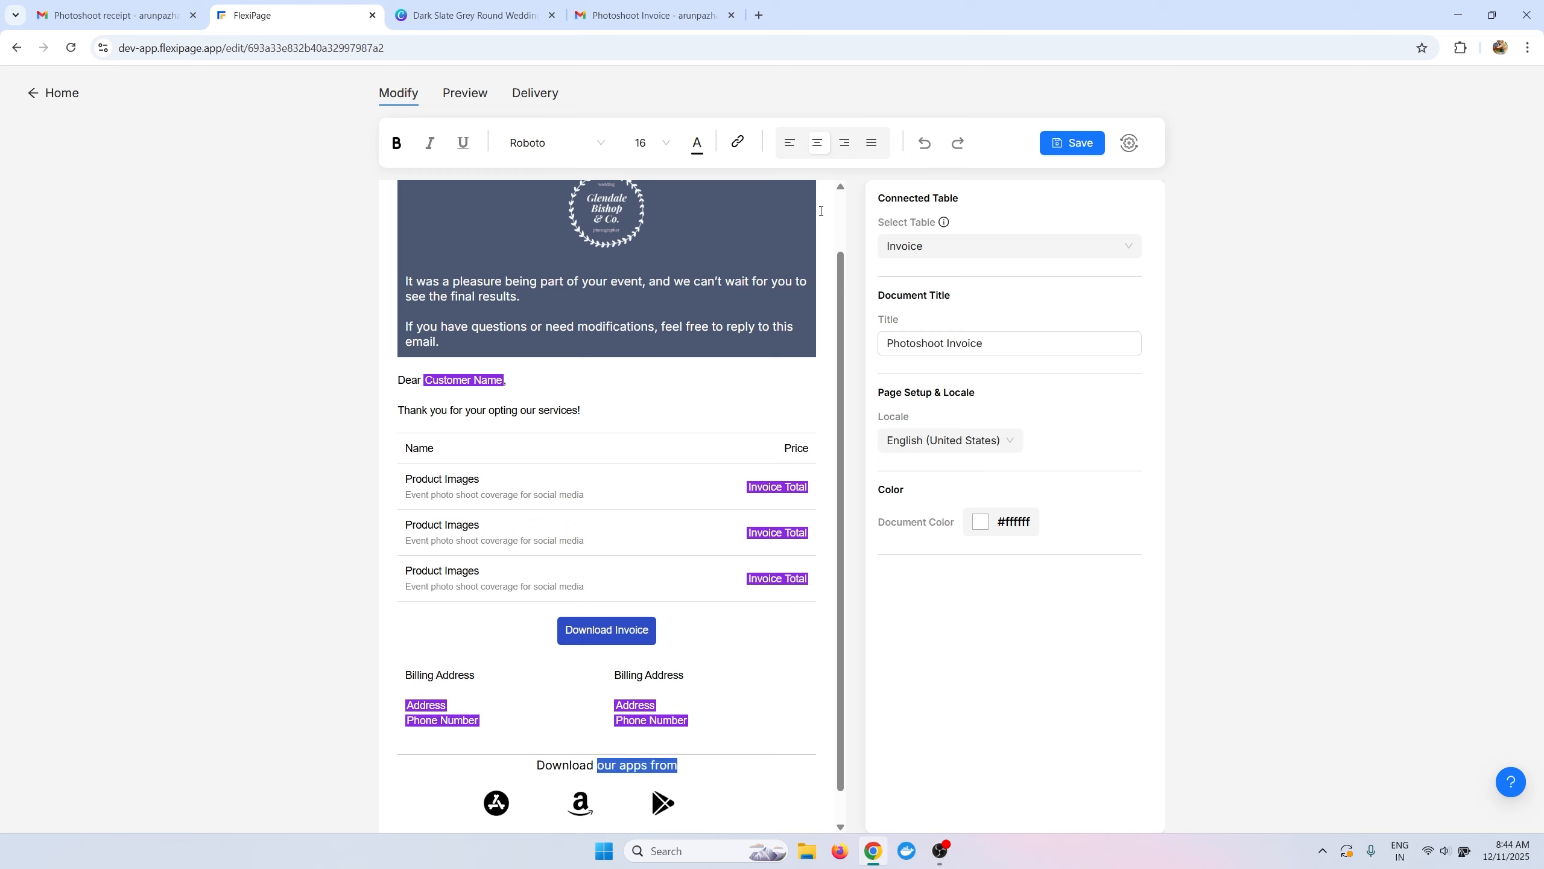
Style the 'Download our apps from' line in grey Arial, size 14.
{"action": "left_click", "coordinate": [559, 145]}
{"action": "left_click", "coordinate": [557, 170]}
{"action": "left_click", "coordinate": [654, 143]}
{"action": "left_click", "coordinate": [697, 142]}
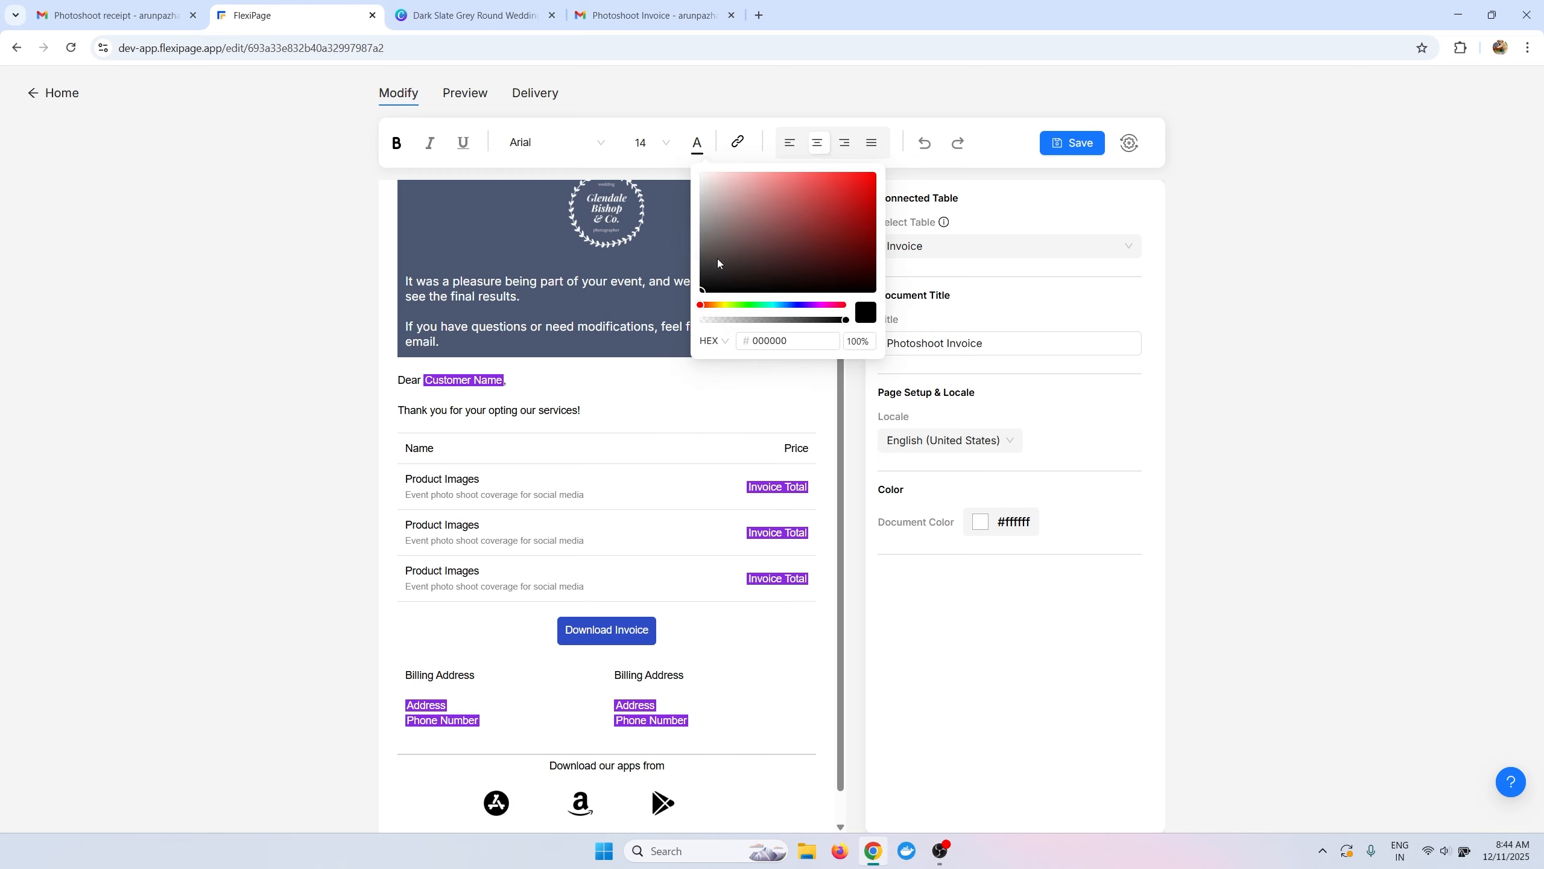
{"action": "left_click", "coordinate": [554, 780]}
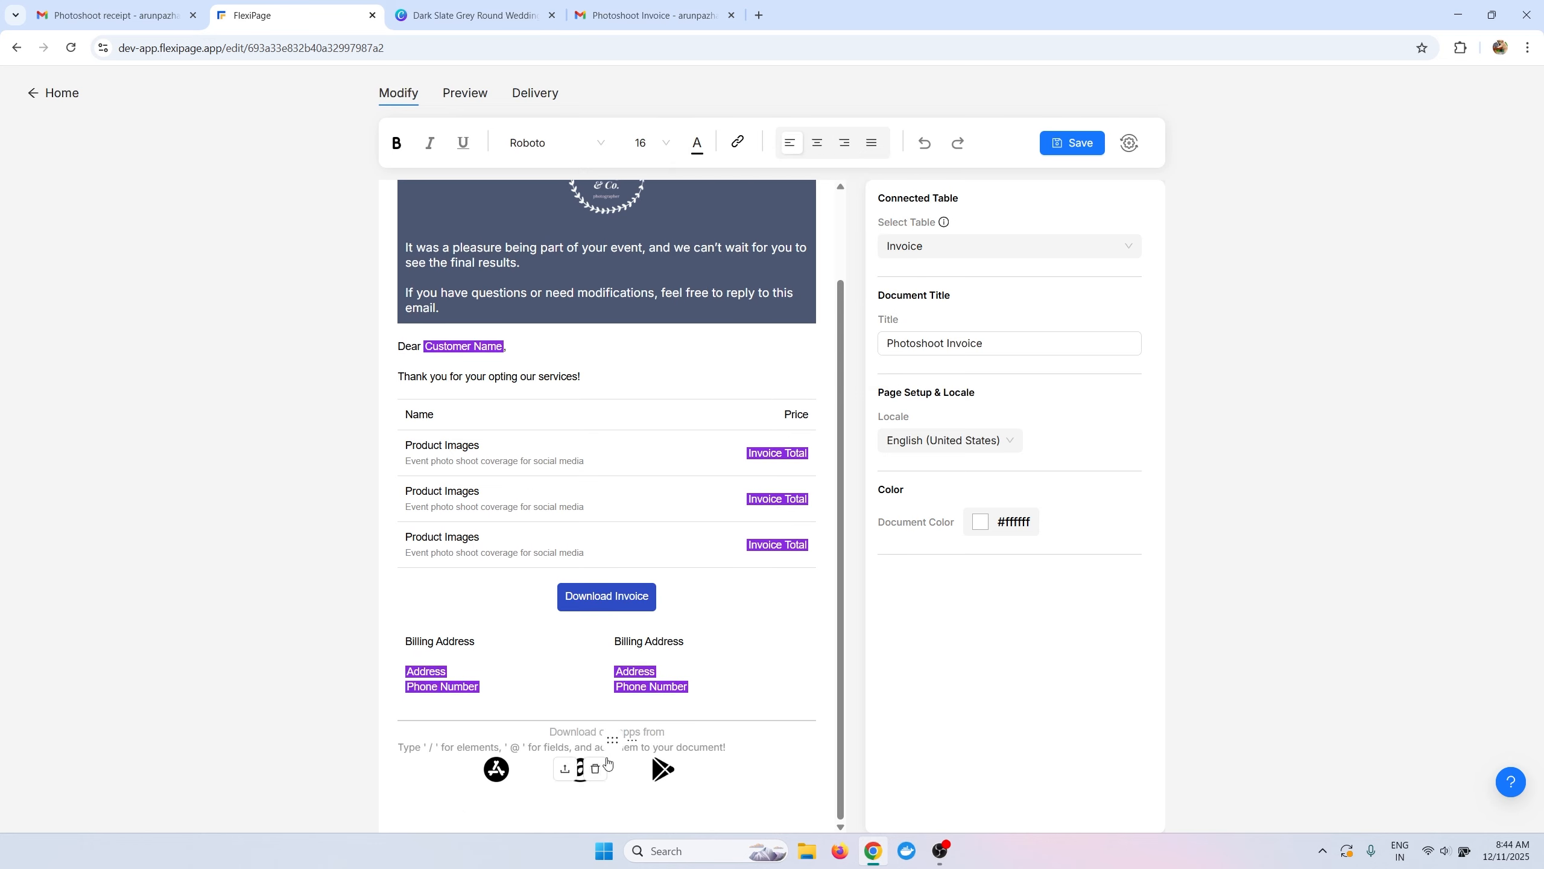
Centre the App Store, Amazon and Play Store icons in their cells.
{"action": "left_click", "coordinate": [577, 771]}
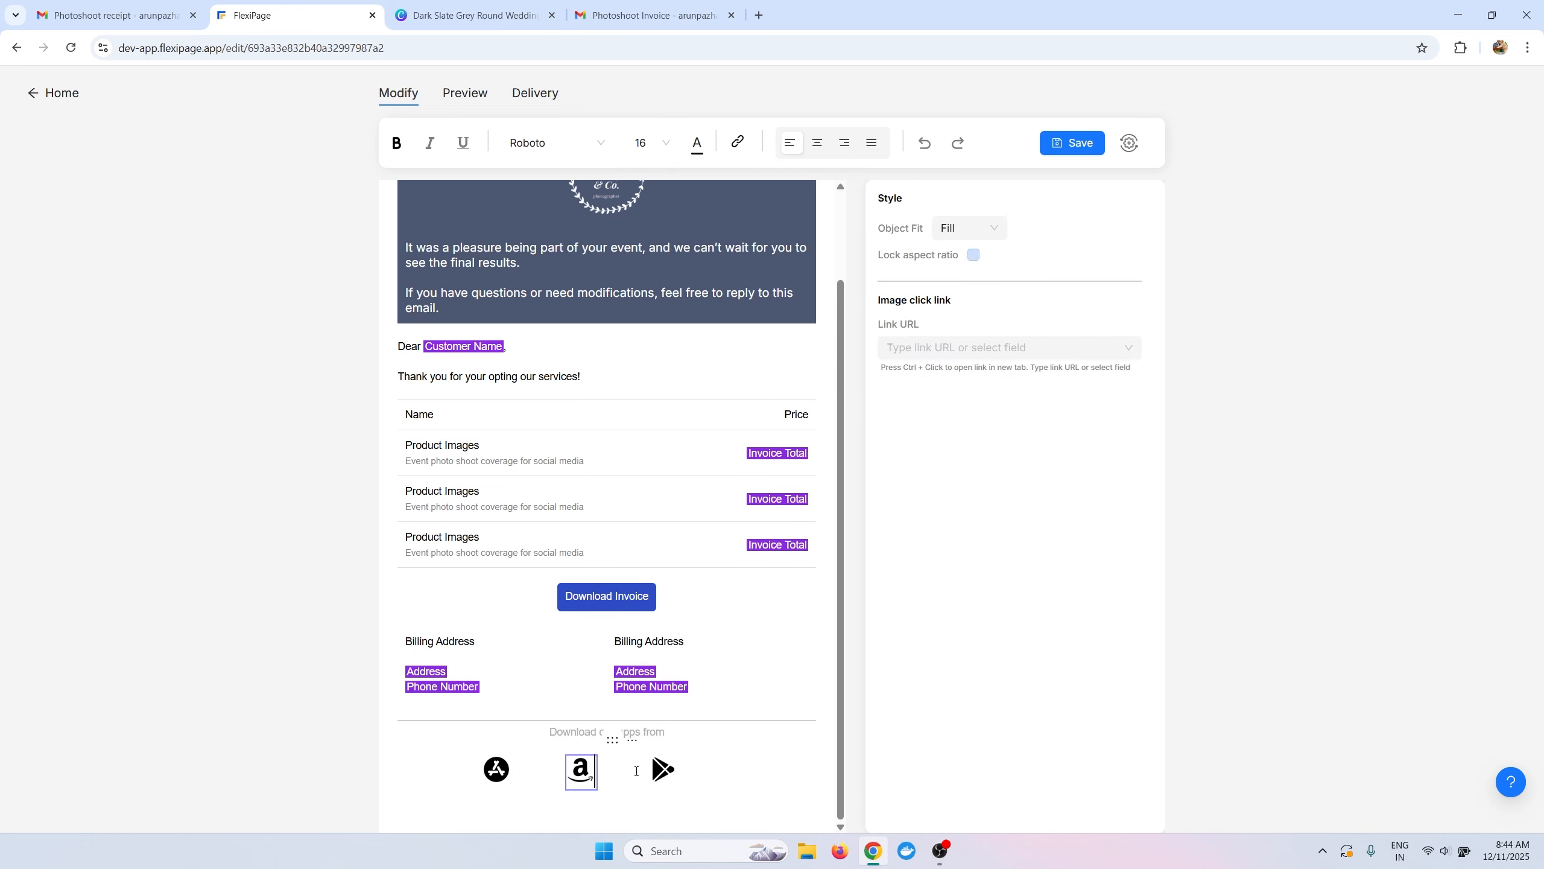
{"action": "left_click", "coordinate": [753, 776]}
{"action": "left_click", "coordinate": [966, 307]}
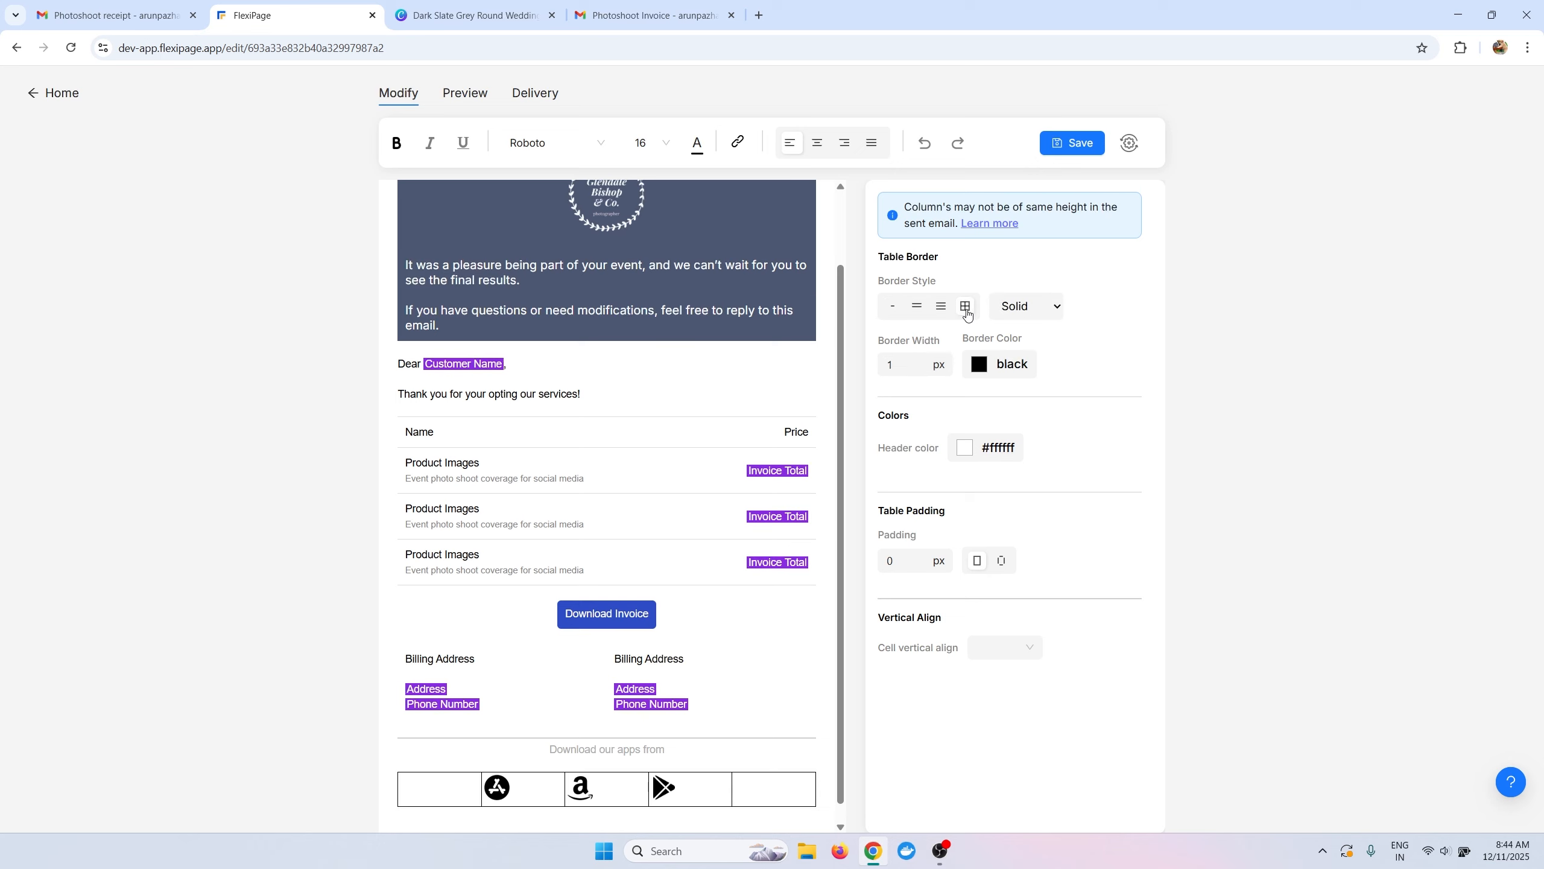
{"action": "left_click", "coordinate": [498, 789]}
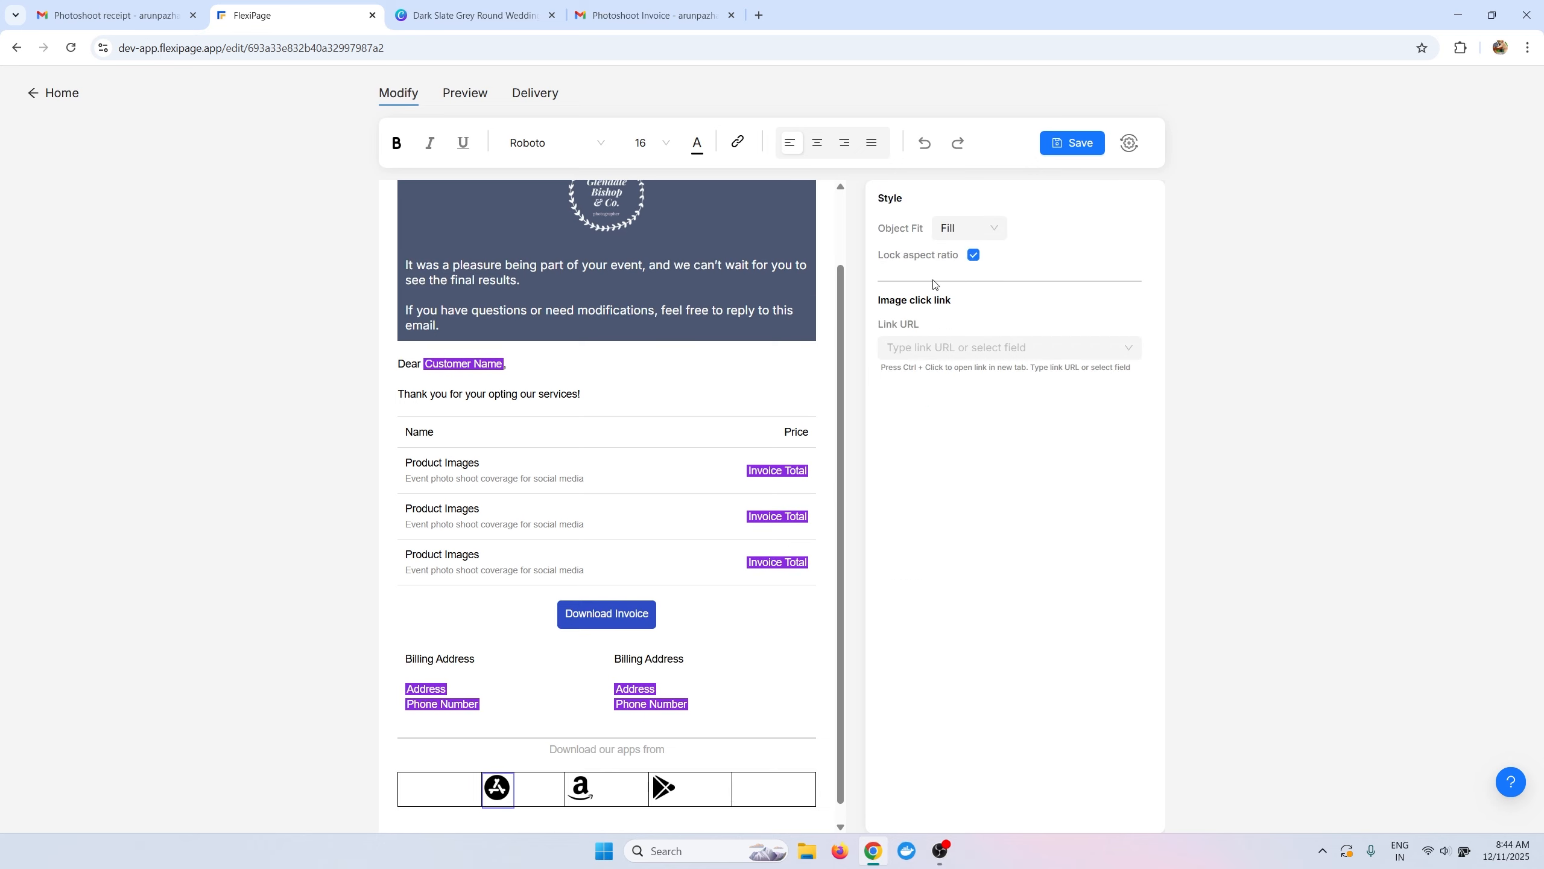
{"action": "left_click", "coordinate": [819, 146]}
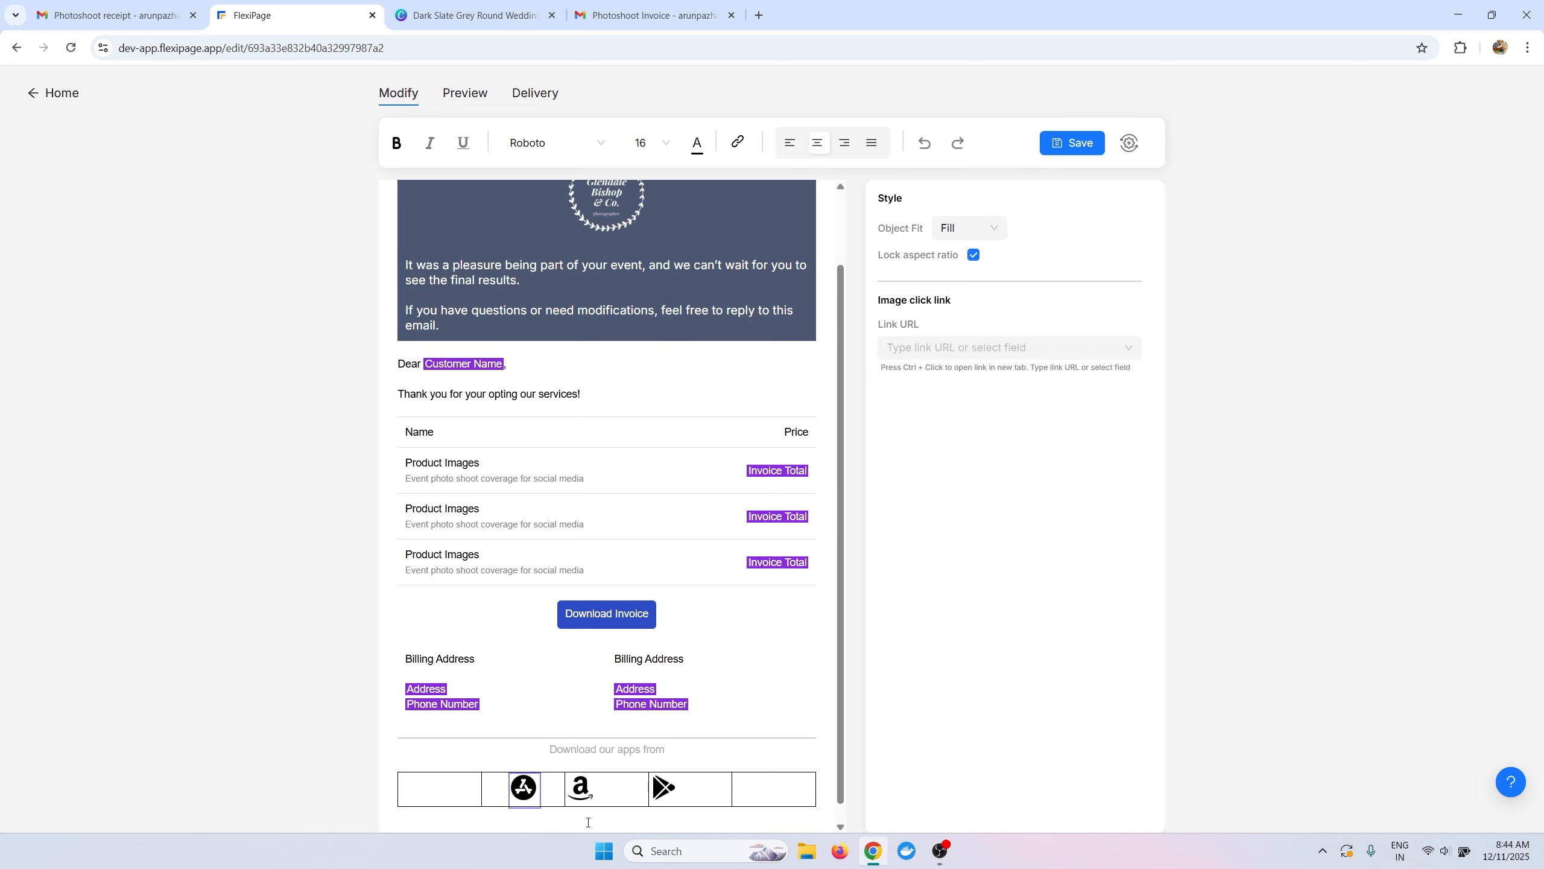
{"action": "left_click", "coordinate": [581, 788]}
{"action": "left_click", "coordinate": [818, 144]}
{"action": "left_click", "coordinate": [669, 790]}
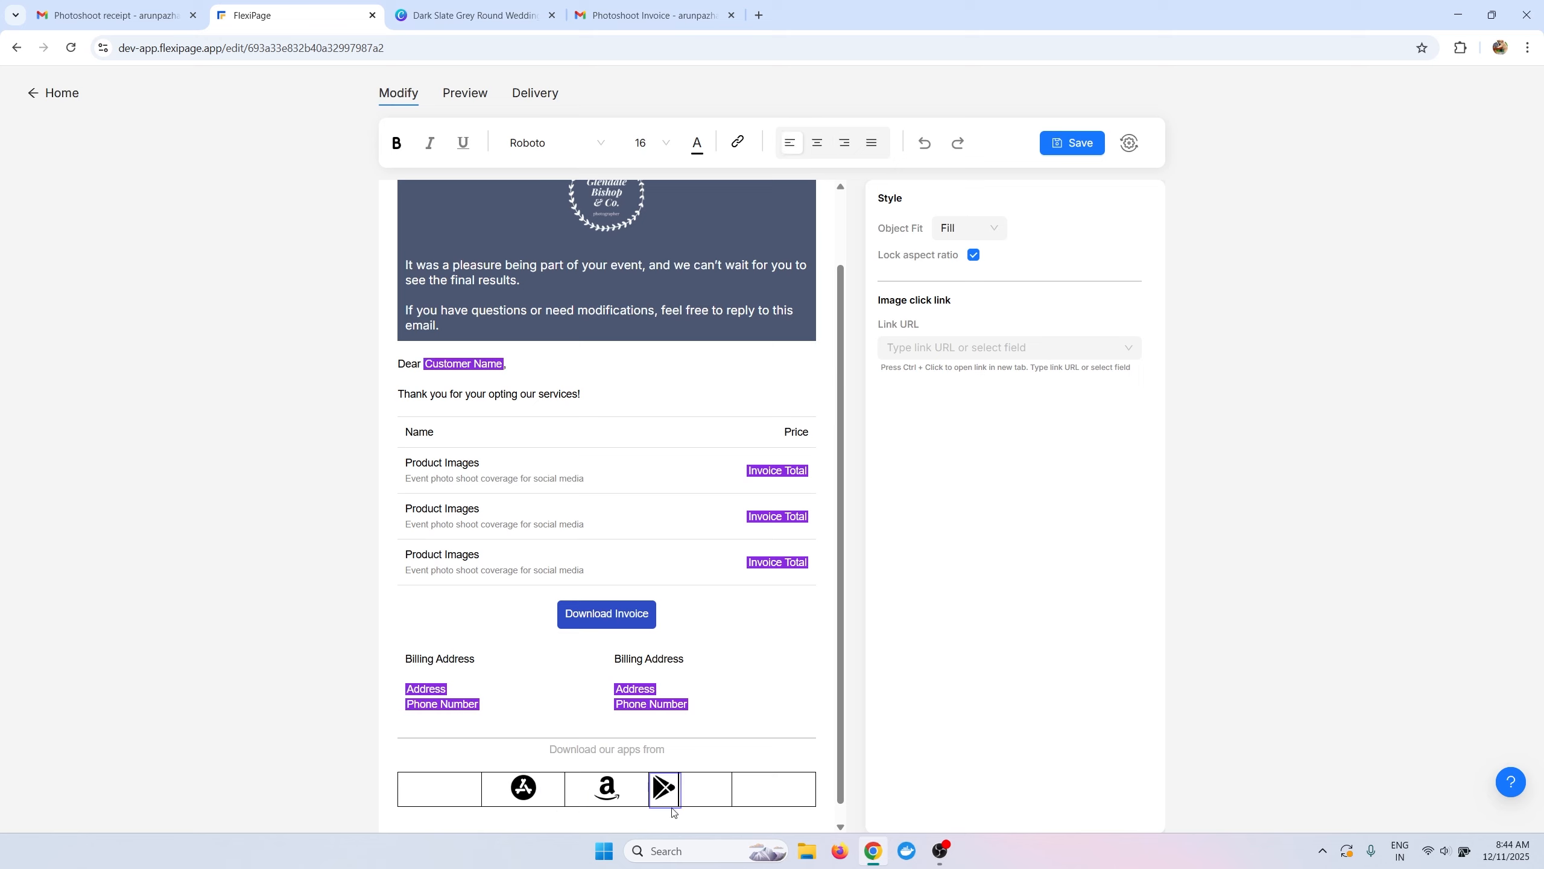
{"action": "left_click", "coordinate": [817, 145]}
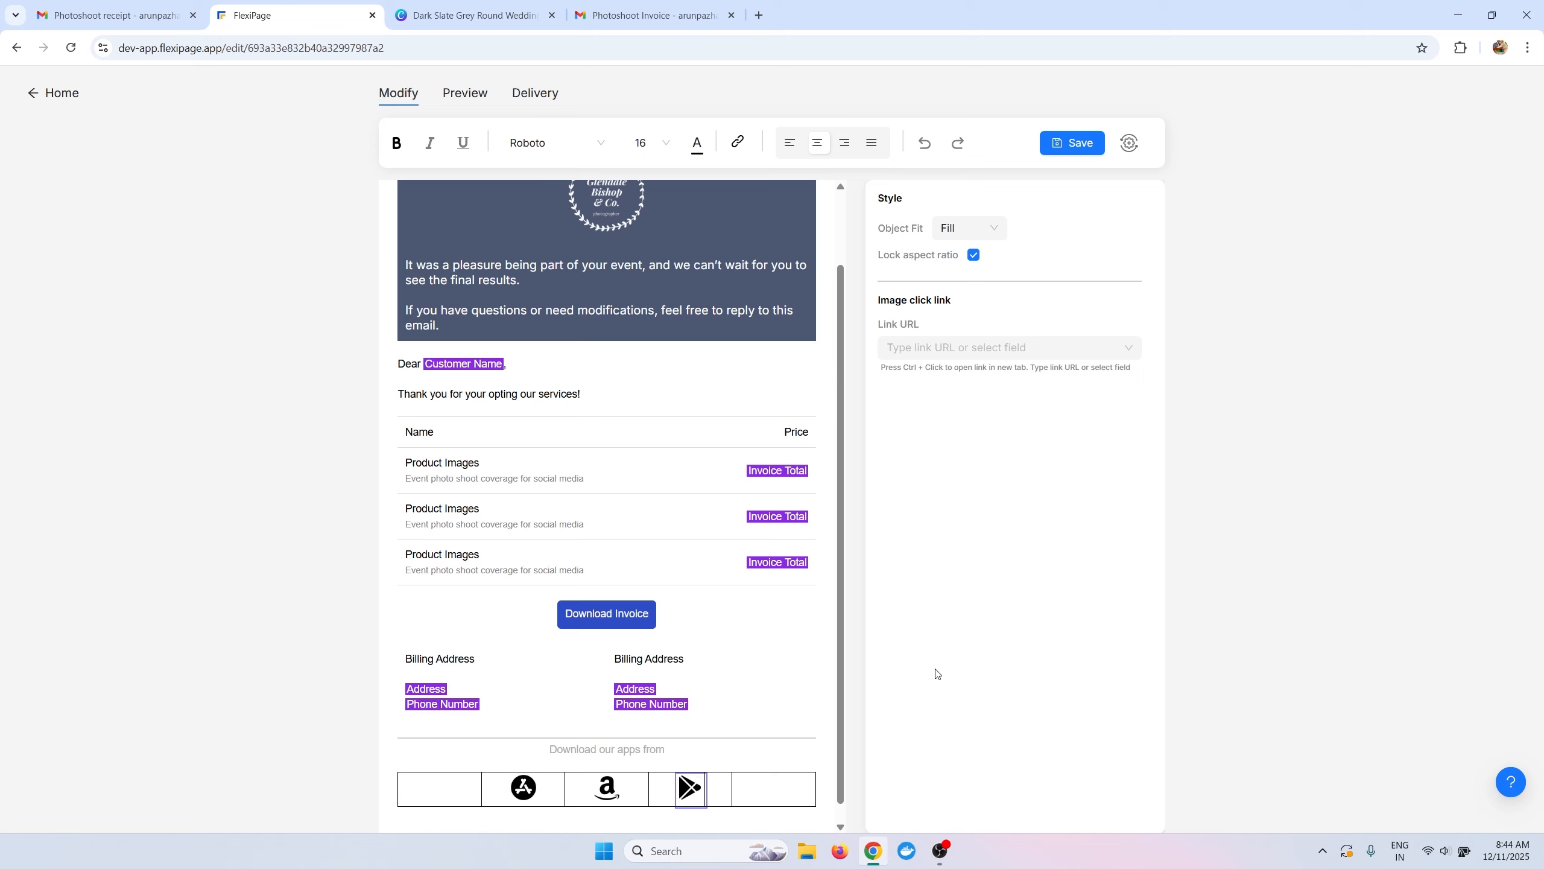
Remove all borders from the footer icons table.
{"action": "left_click", "coordinate": [780, 757]}
{"action": "left_click", "coordinate": [892, 306]}
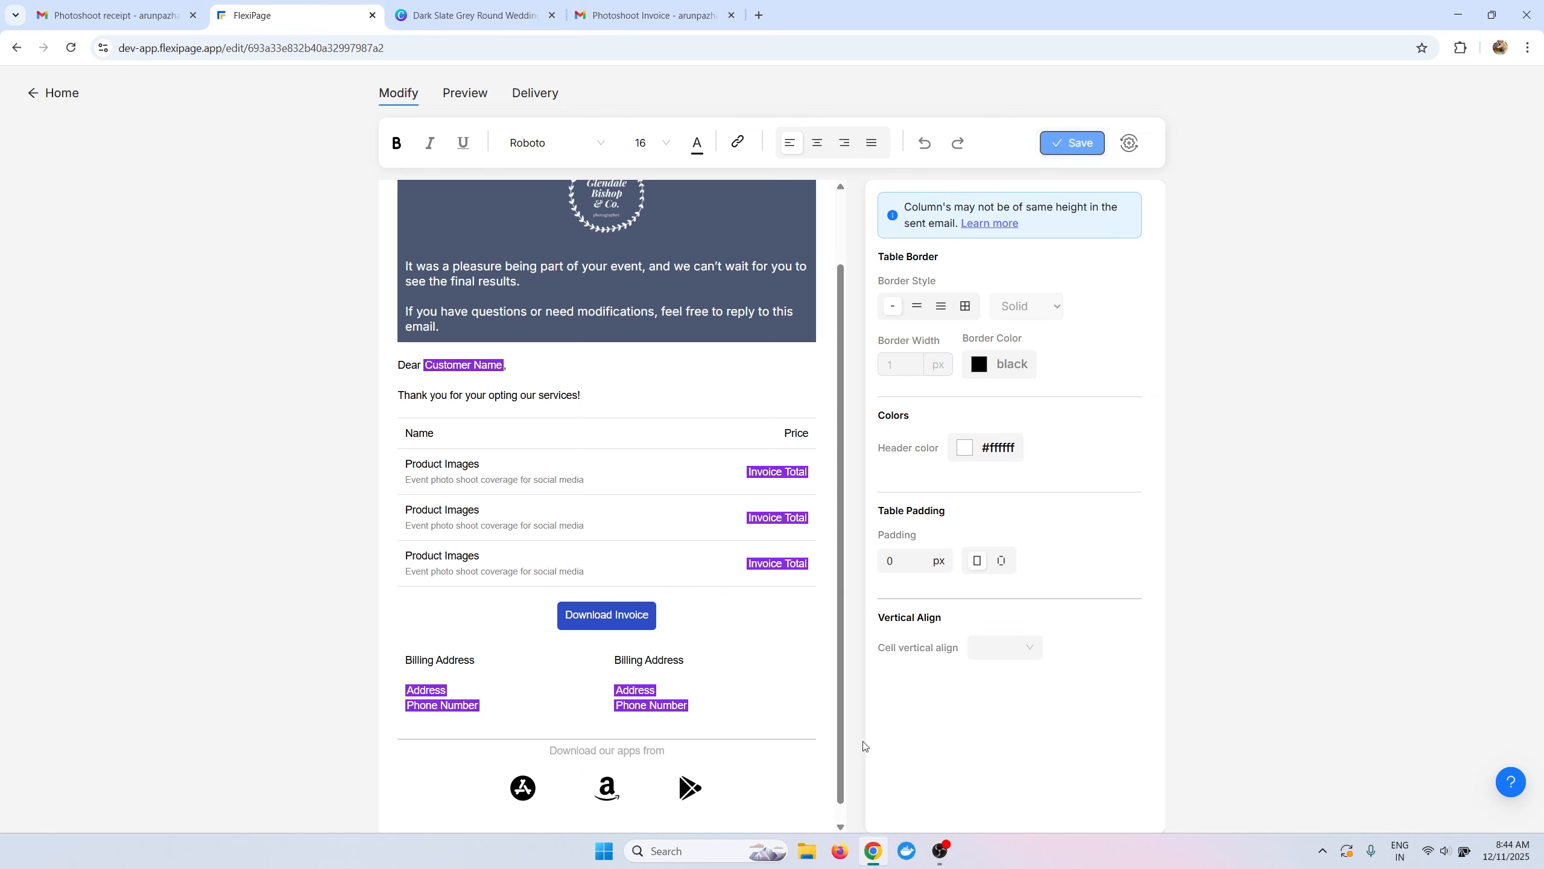
{"action": "left_click", "coordinate": [602, 750]}
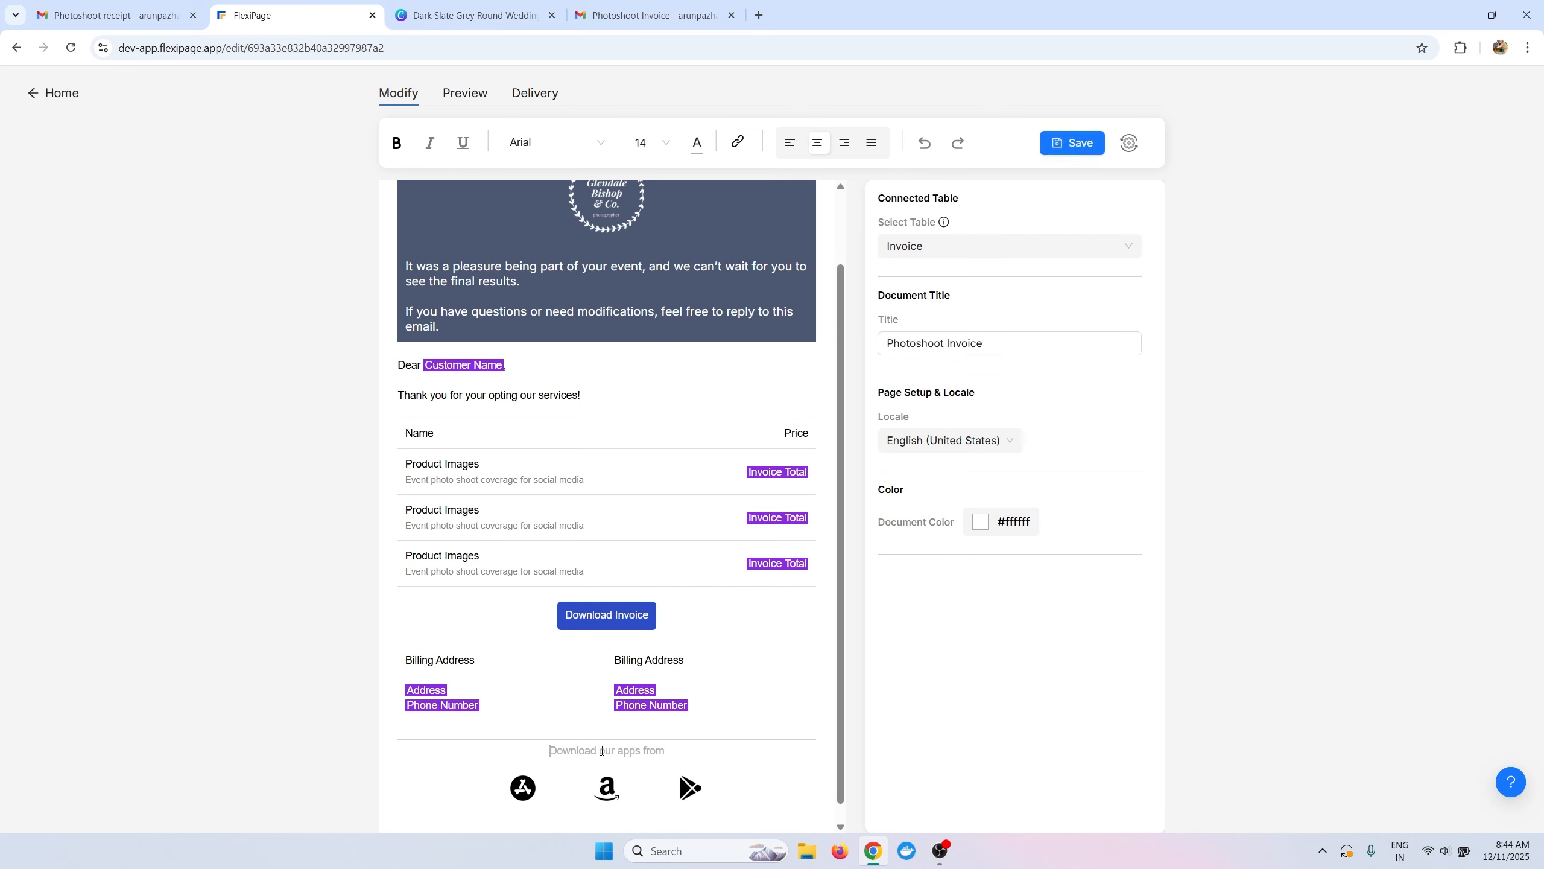
{"action": "scroll", "coordinate": [663, 458], "scroll_direction": "down", "scroll_amount": 1}
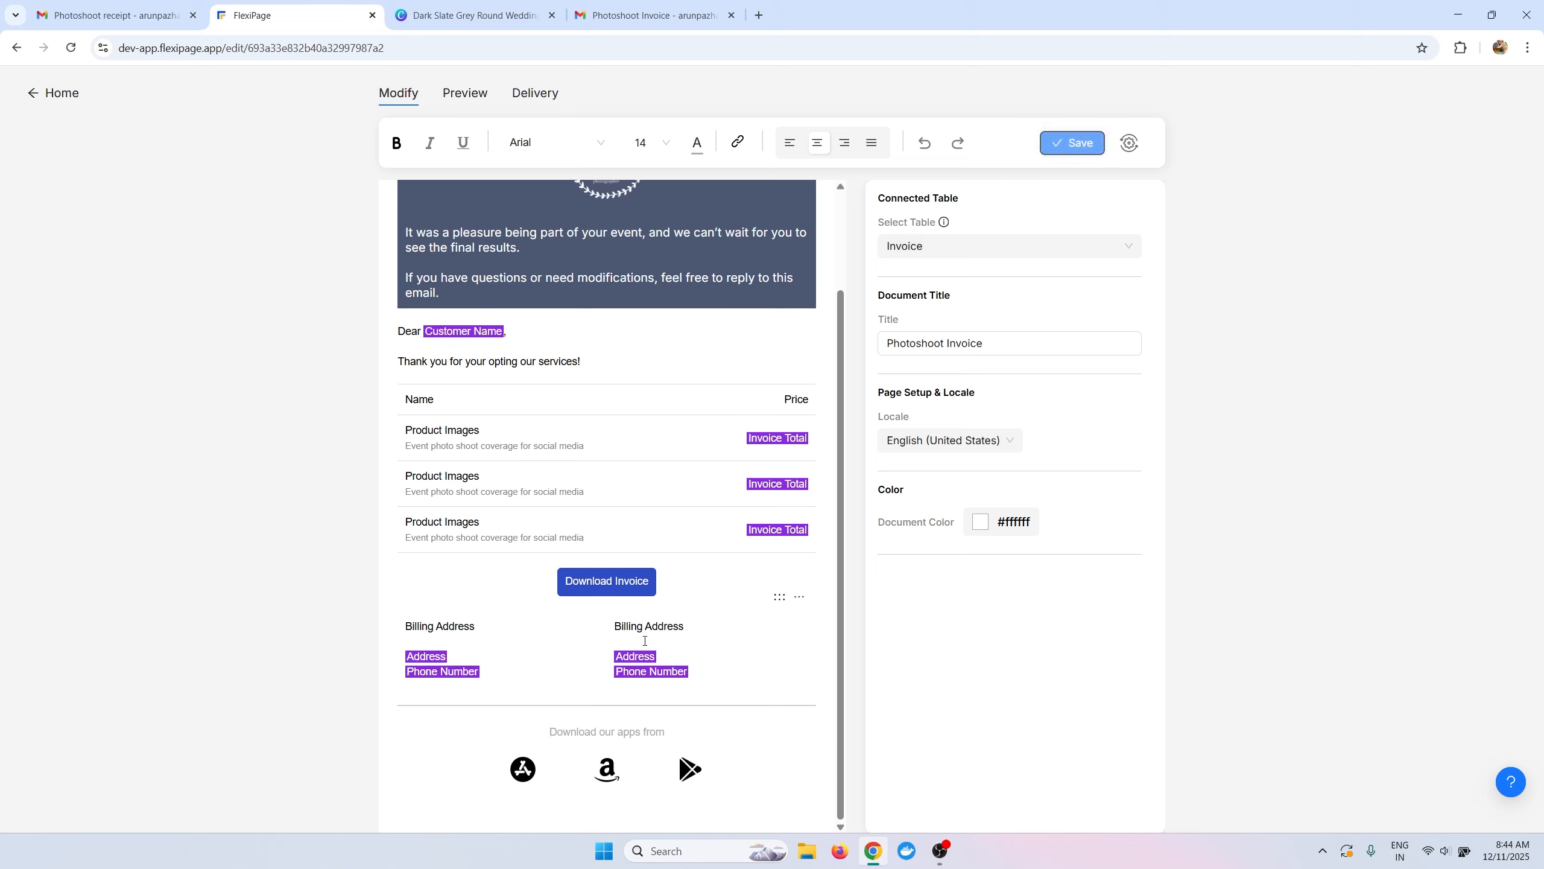
{"action": "left_click", "coordinate": [525, 768]}
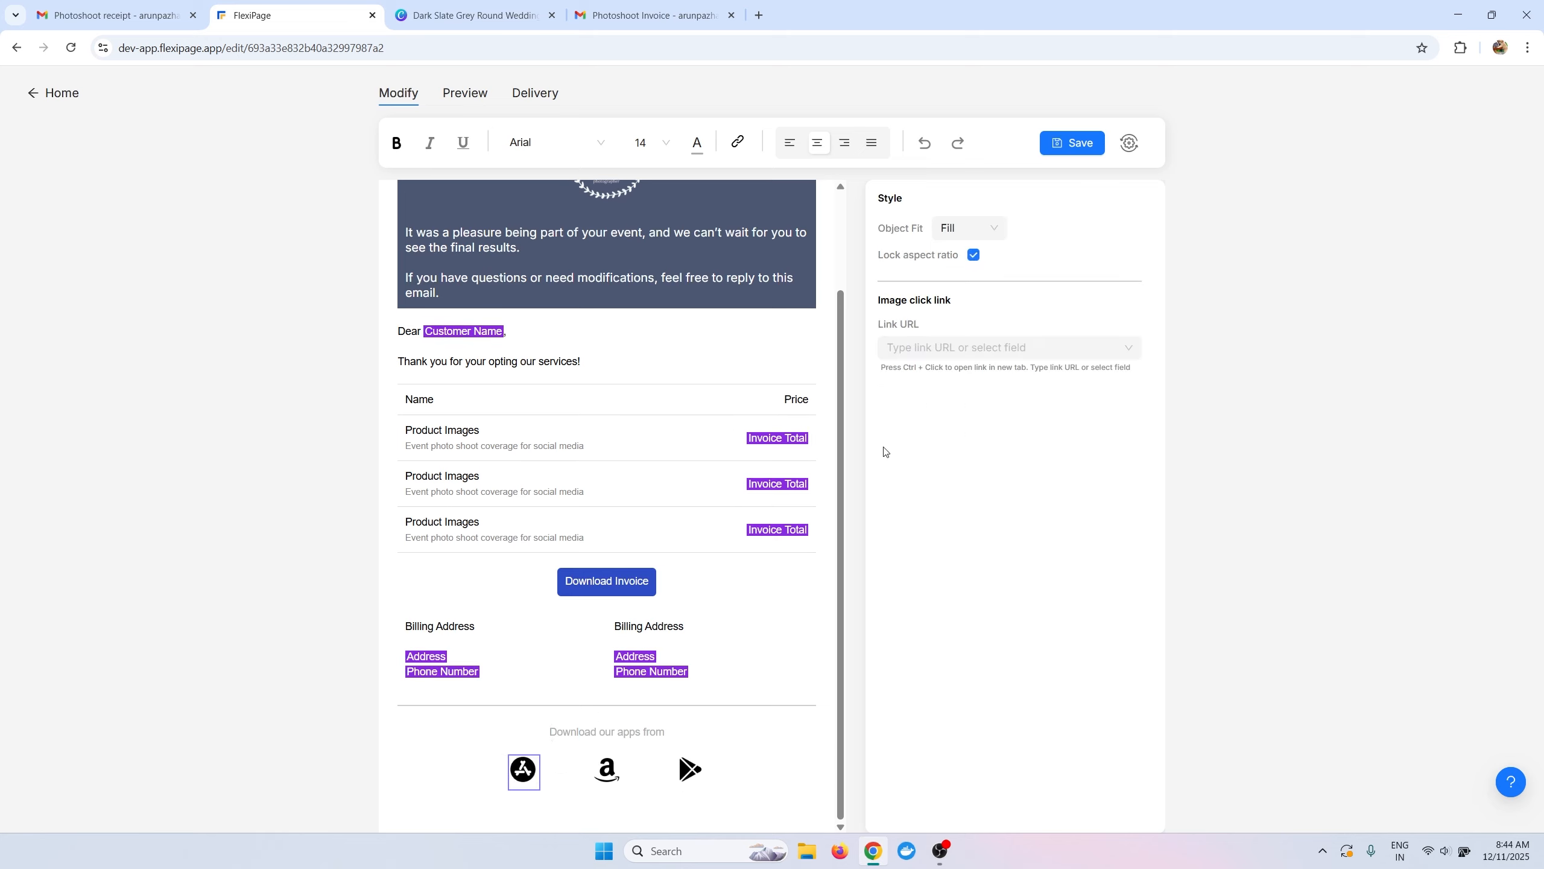
{"action": "left_click", "coordinate": [952, 348]}
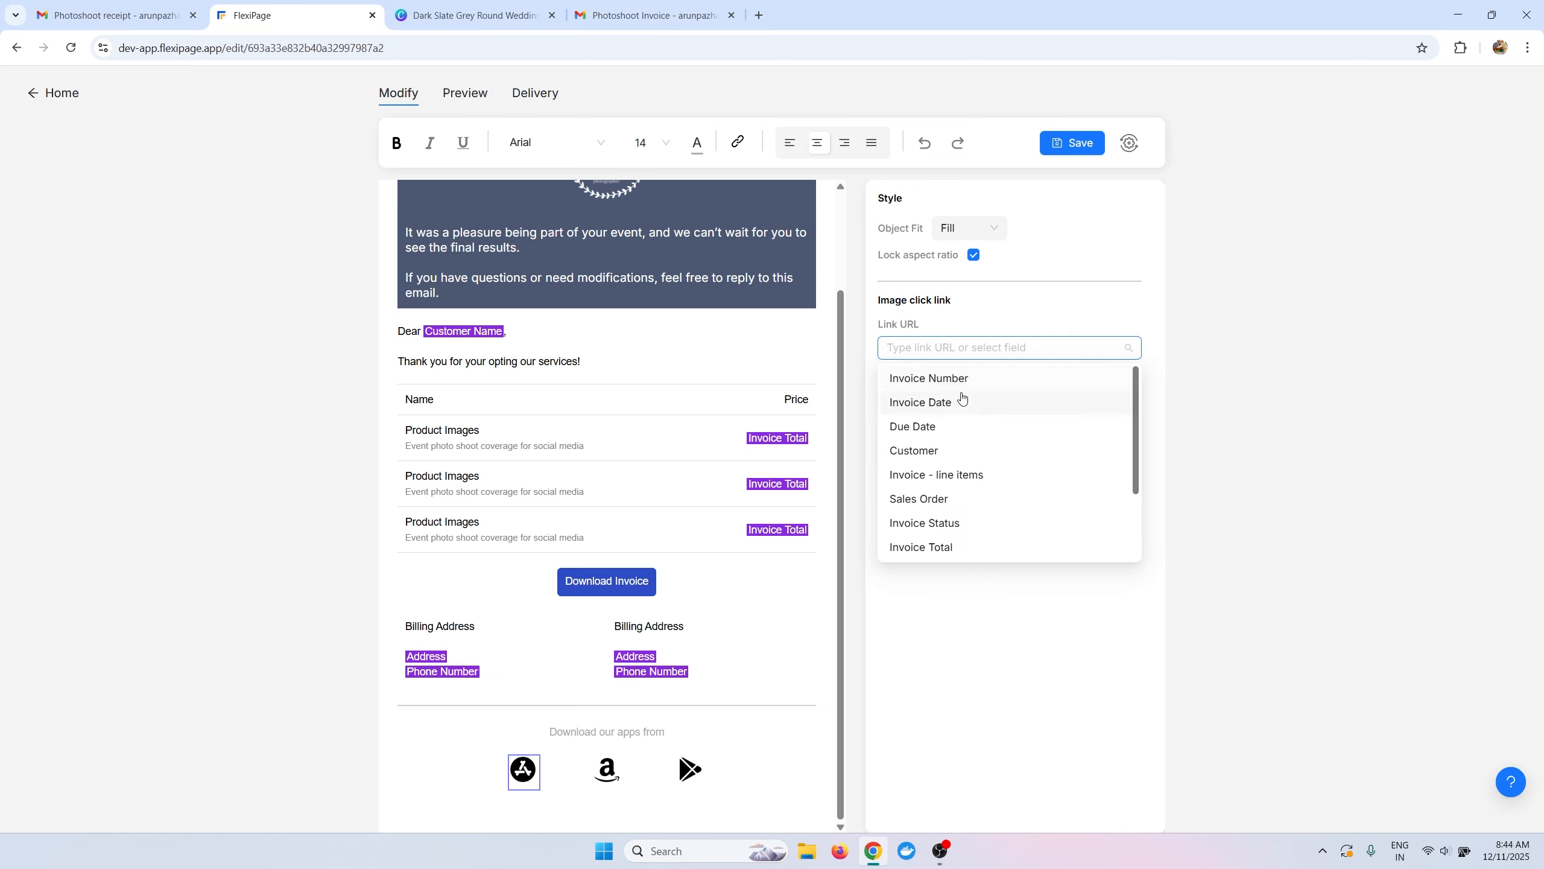
{"action": "left_click", "coordinate": [910, 342]}
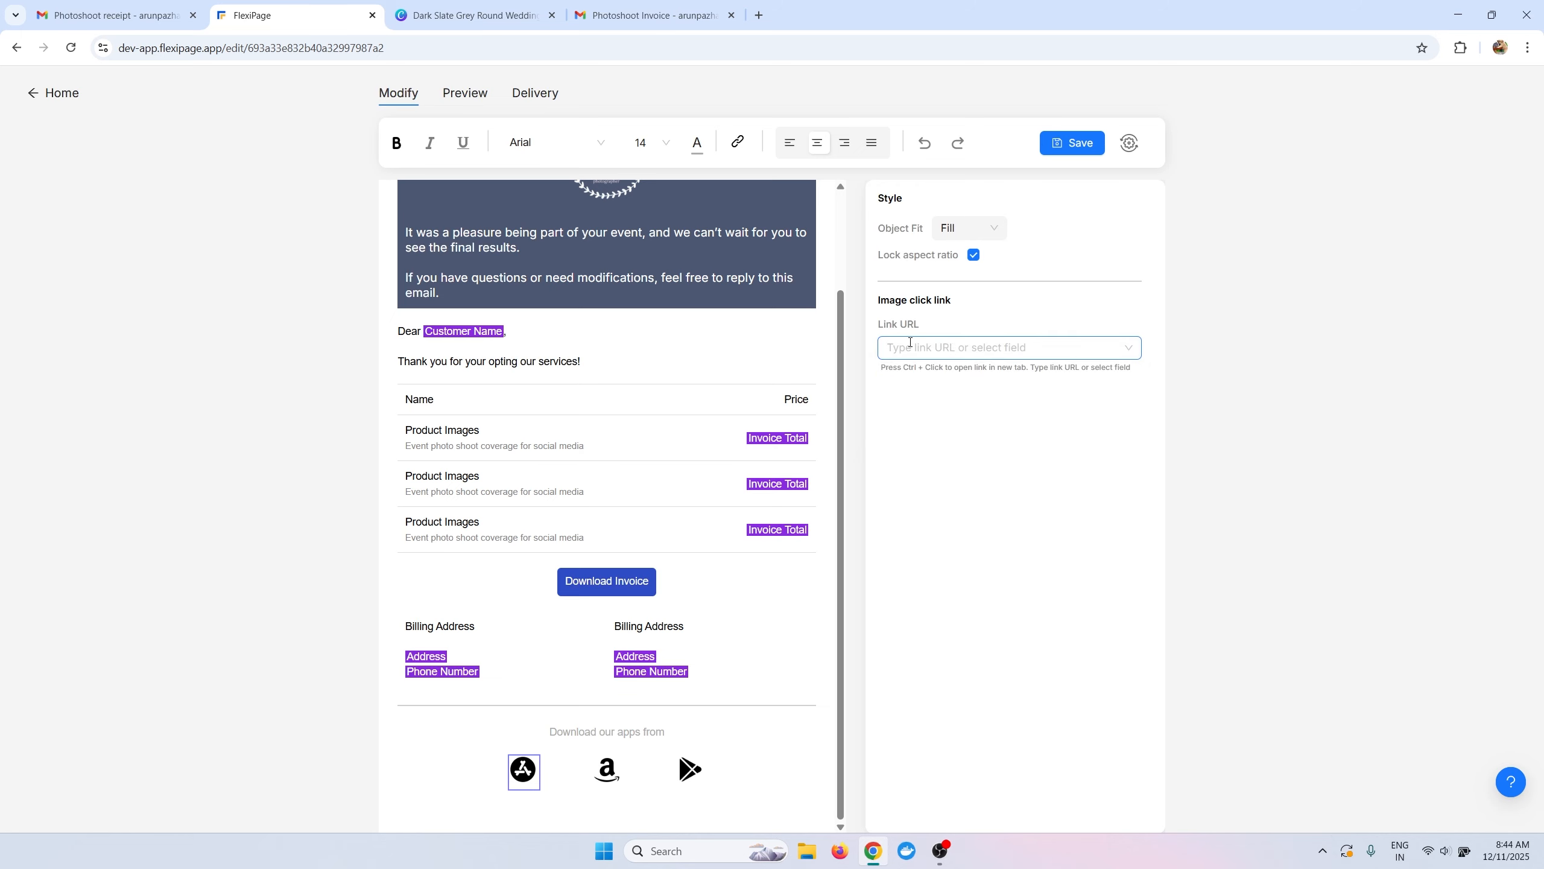
{"action": "type", "text": "https://"}
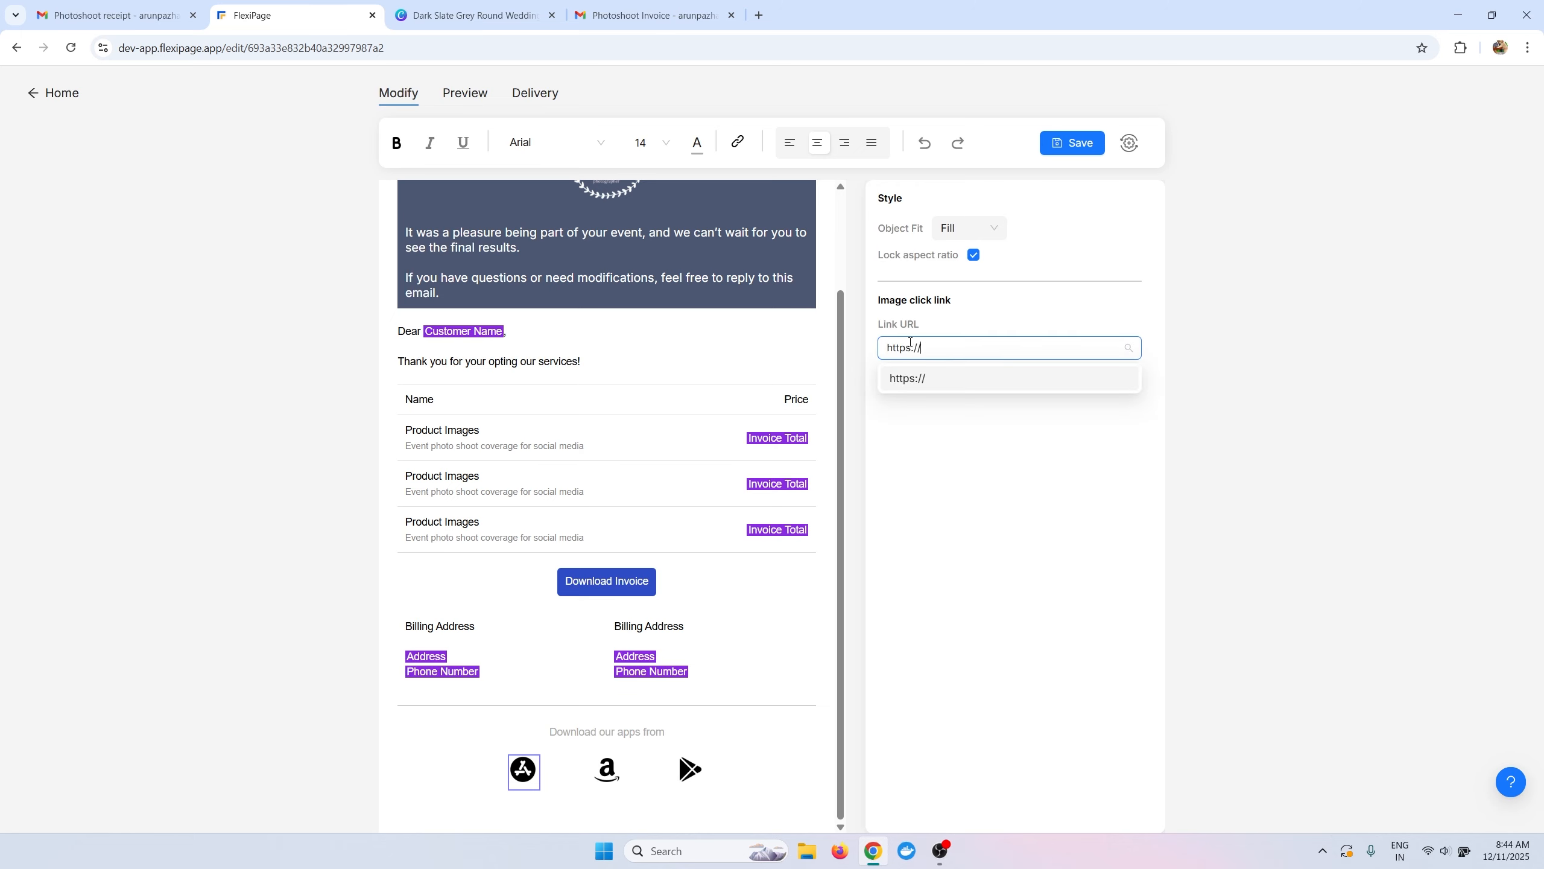
{"action": "type", "text": "www.flexipage.app"}
{"action": "key", "text": "Return"}
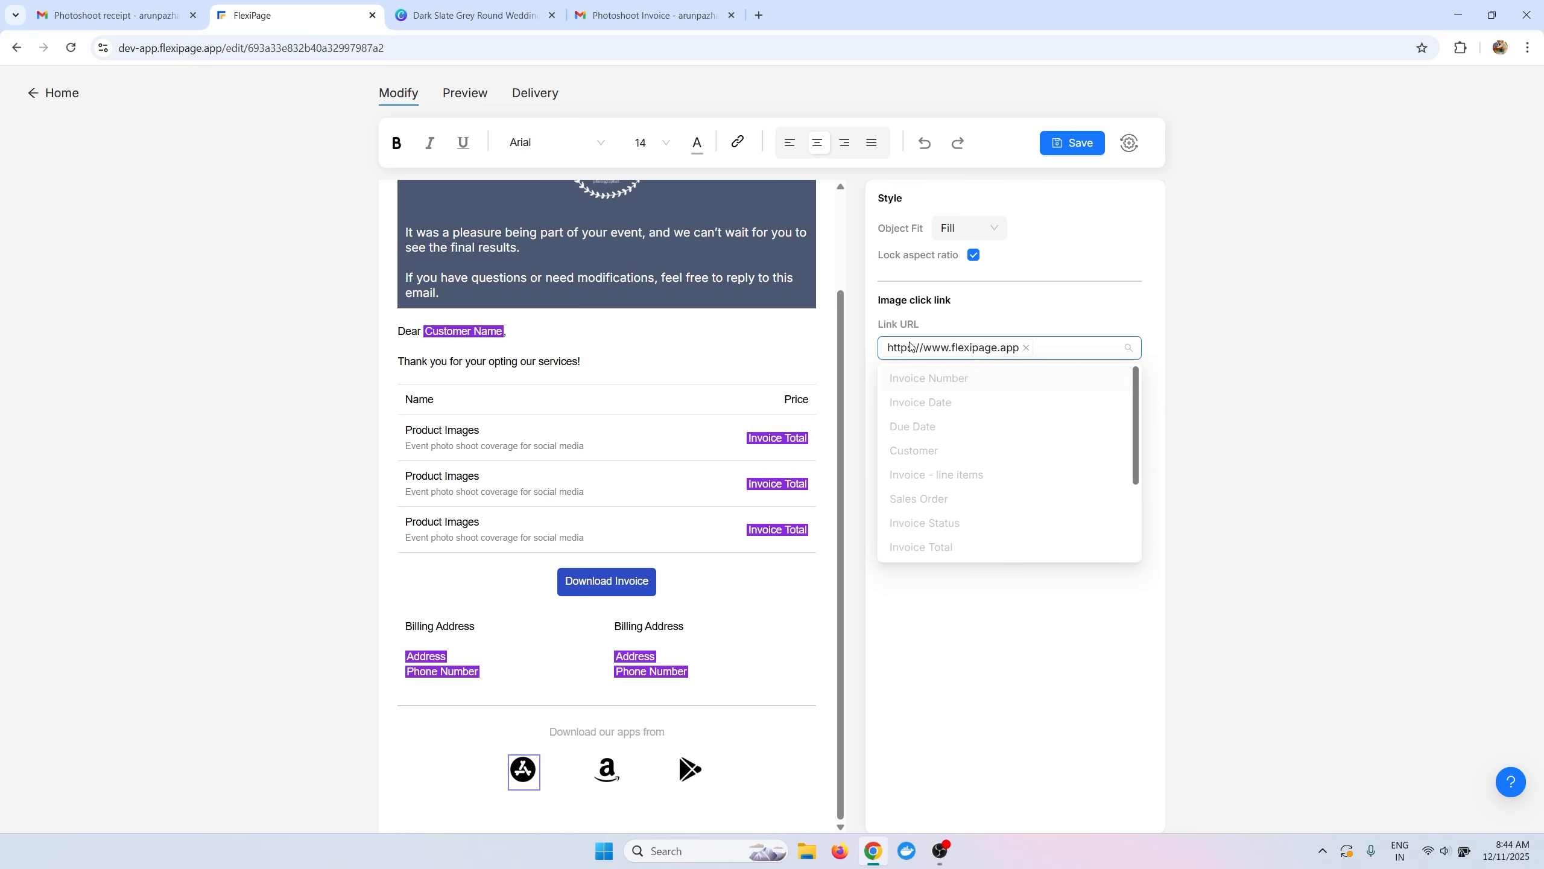
{"action": "left_click", "coordinate": [1071, 144]}
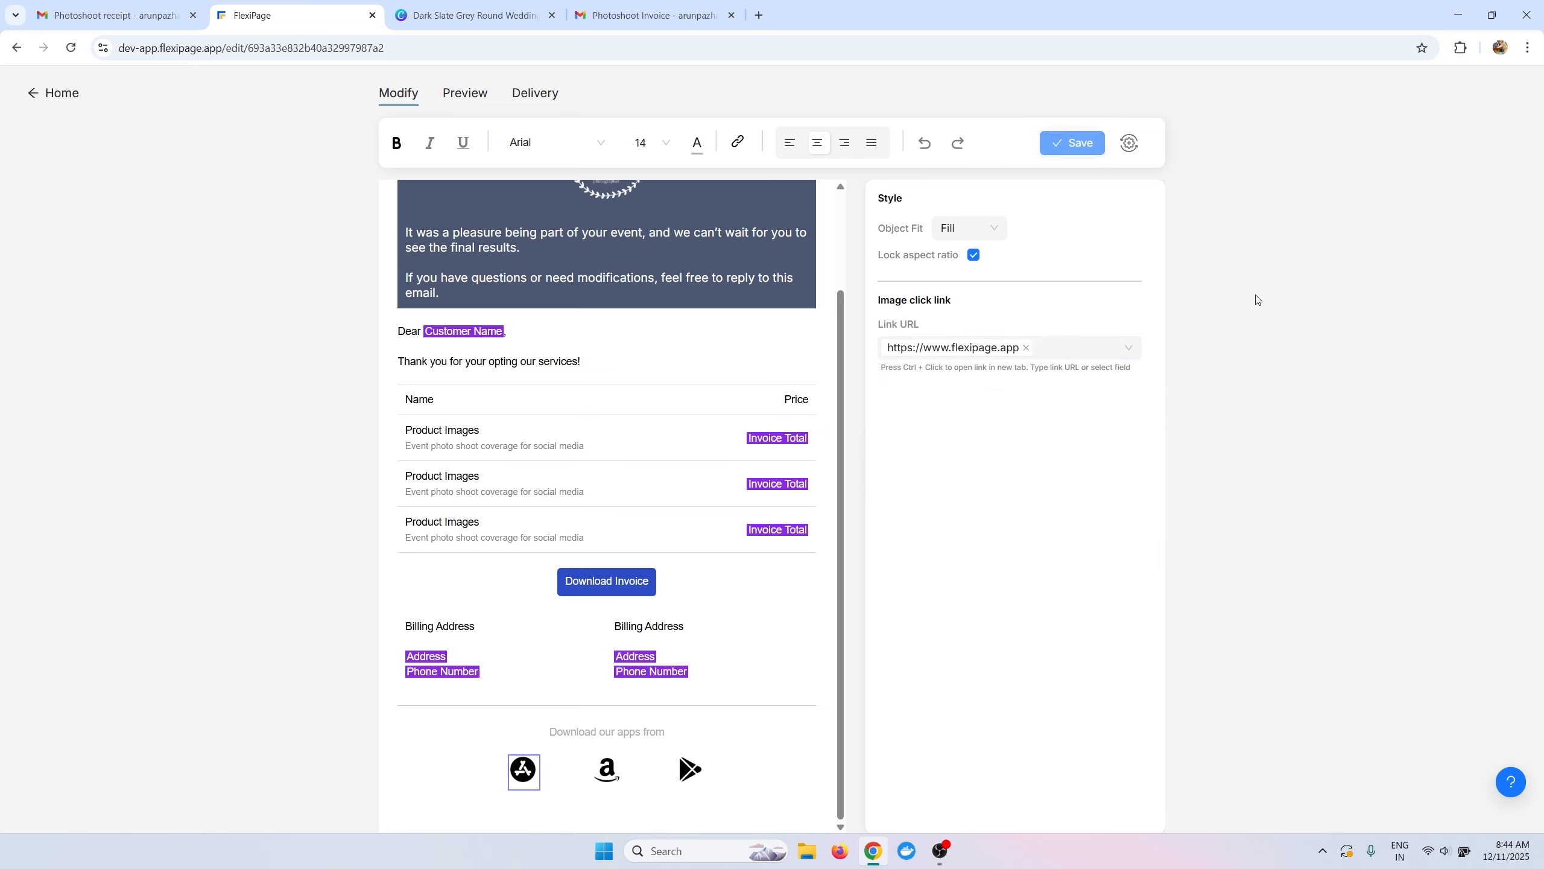
{"action": "left_click", "coordinate": [578, 808]}
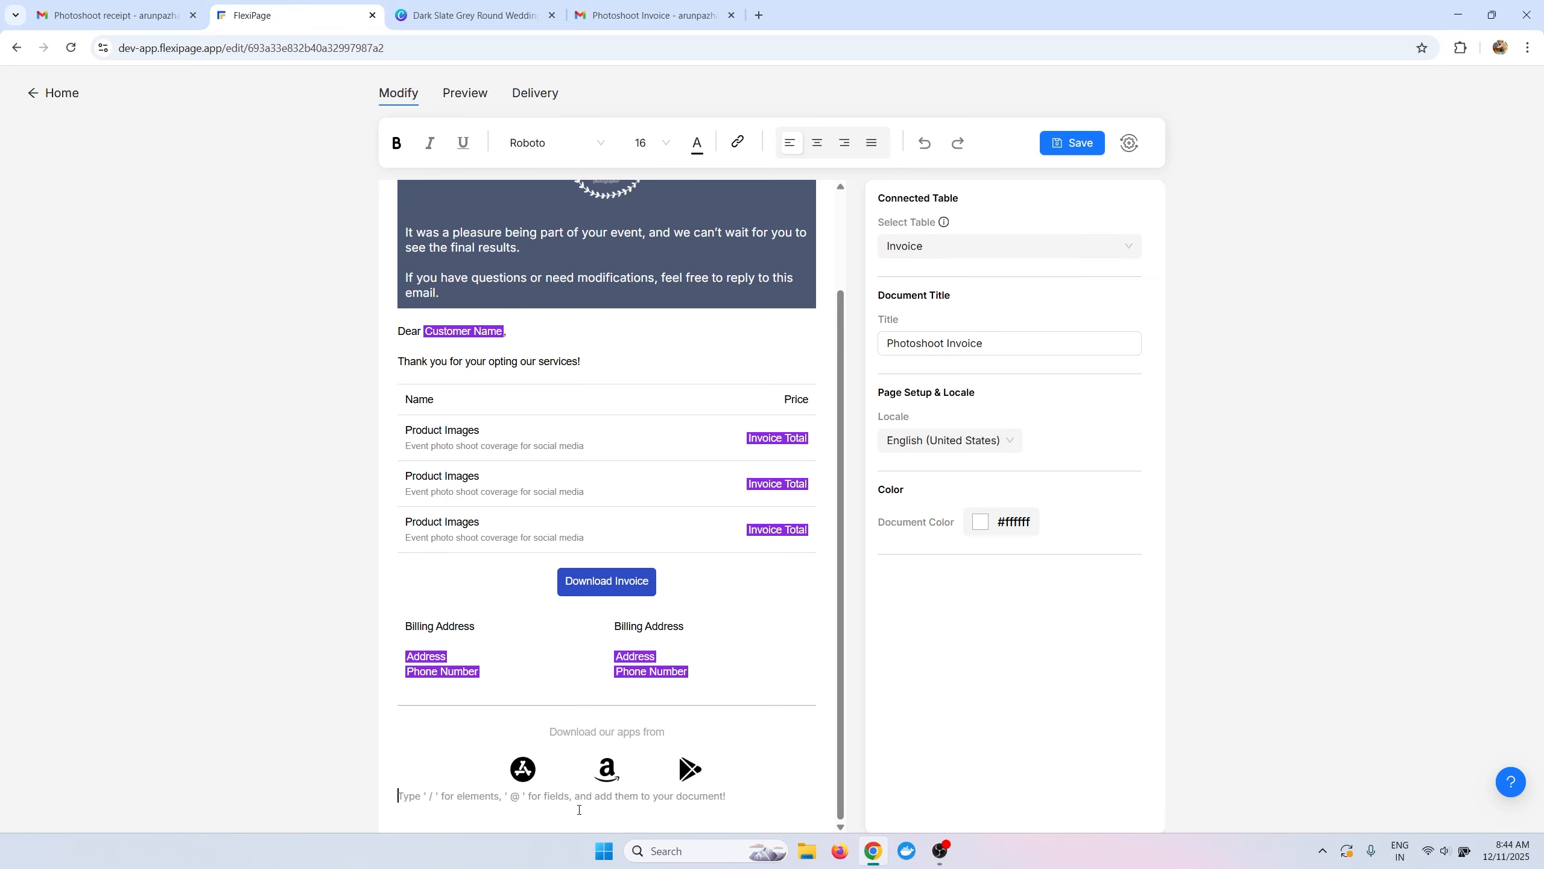
Send a test email from the connected Gmail identity to the recipient's address, then go to Gmail.
{"action": "left_click", "coordinate": [1128, 144]}
{"action": "left_click", "coordinate": [566, 248]}
{"action": "left_click", "coordinate": [620, 312]}
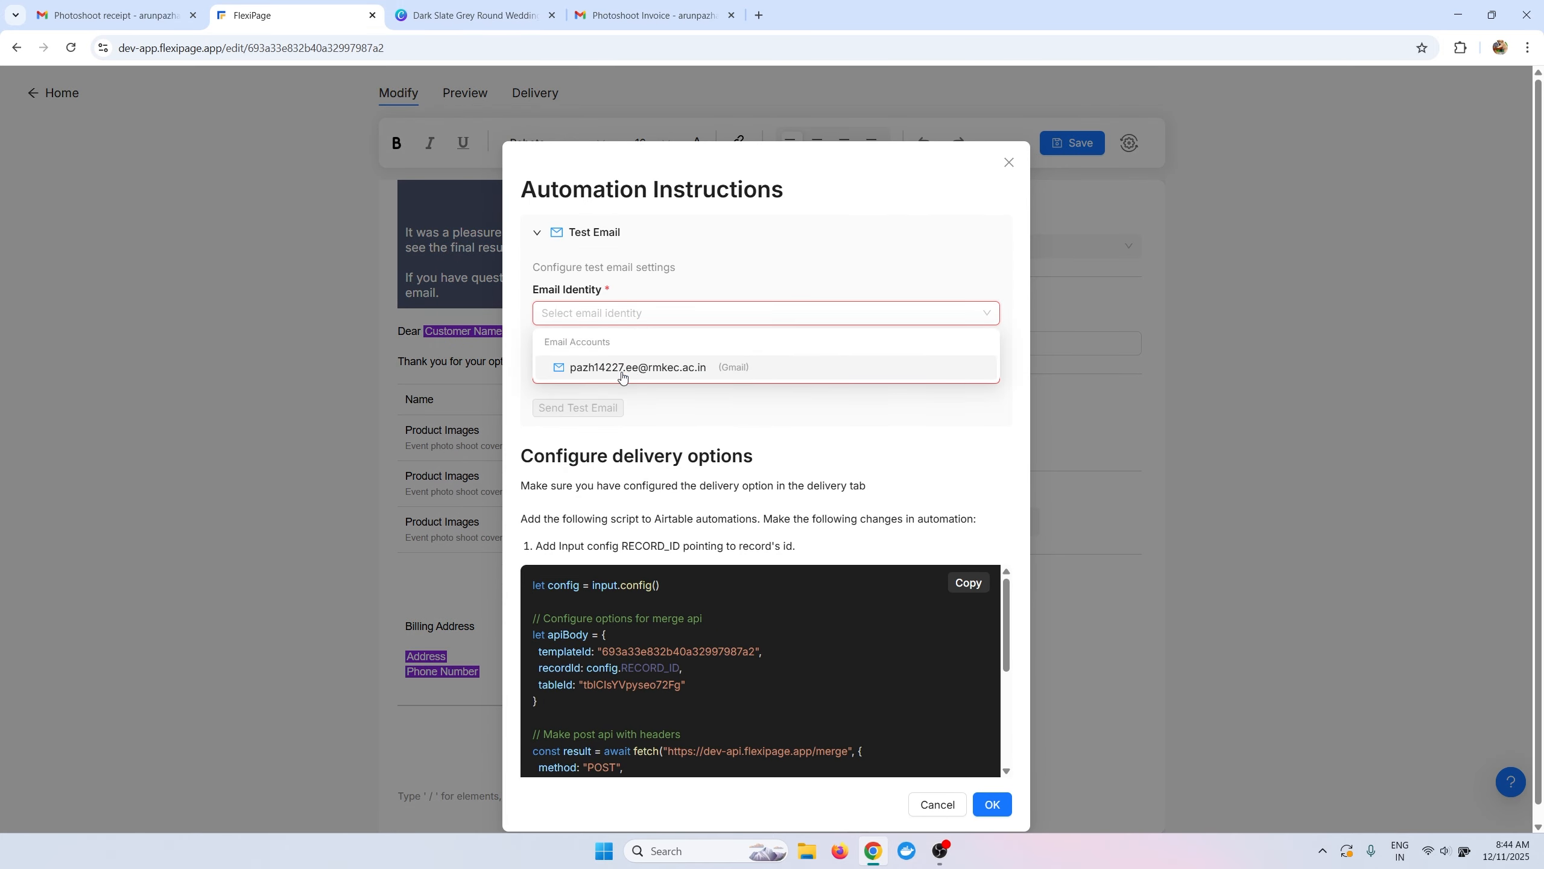
{"action": "left_click", "coordinate": [631, 363]}
{"action": "left_click", "coordinate": [603, 372]}
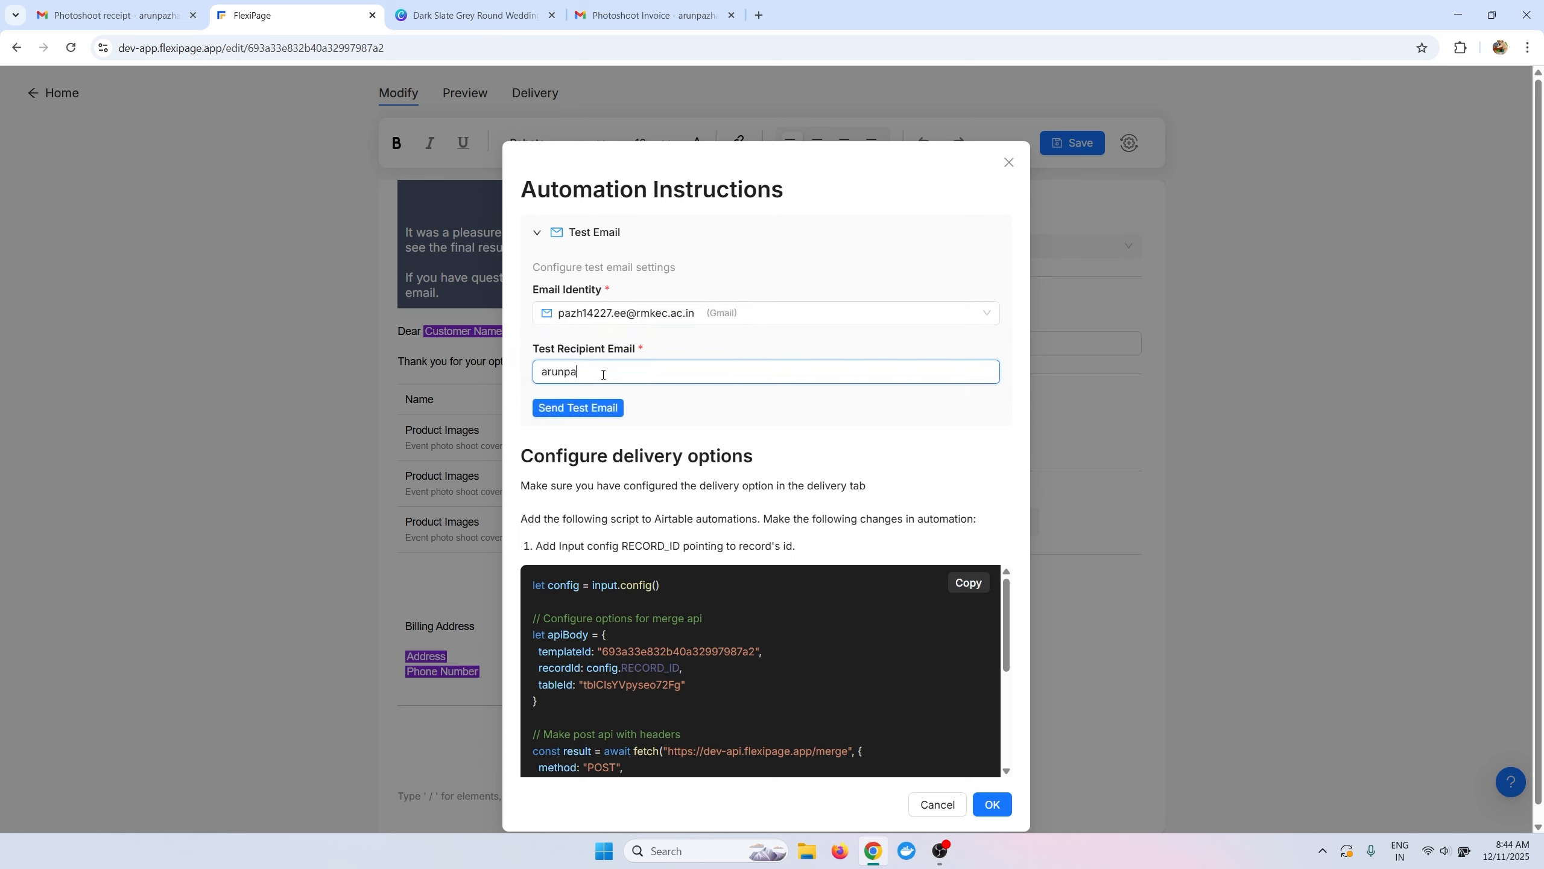
{"action": "left_click", "coordinate": [581, 413]}
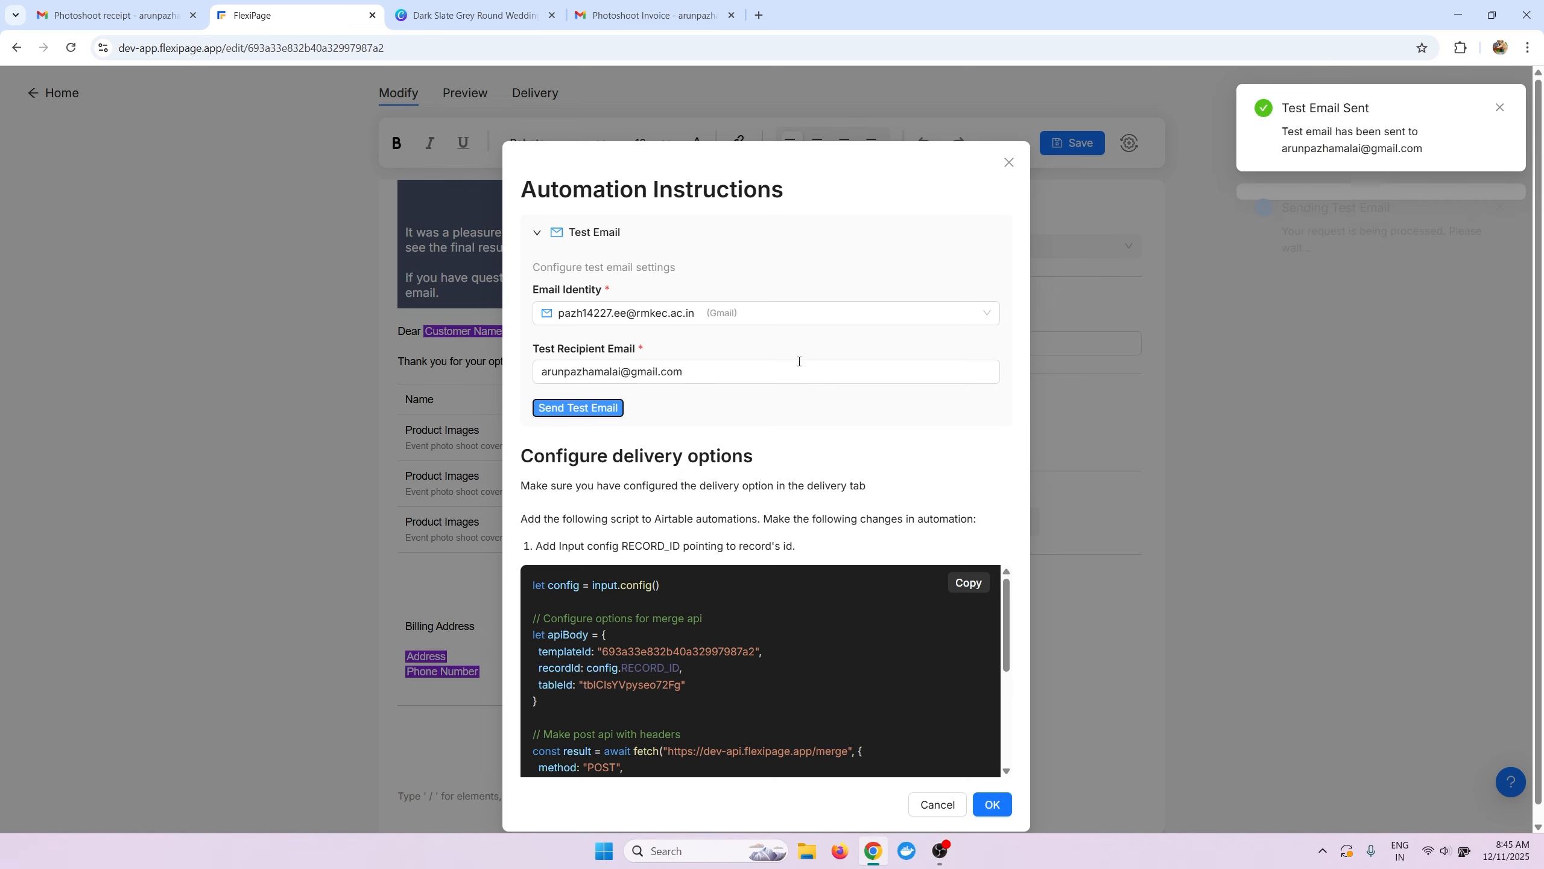
{"action": "left_click", "coordinate": [634, 6]}
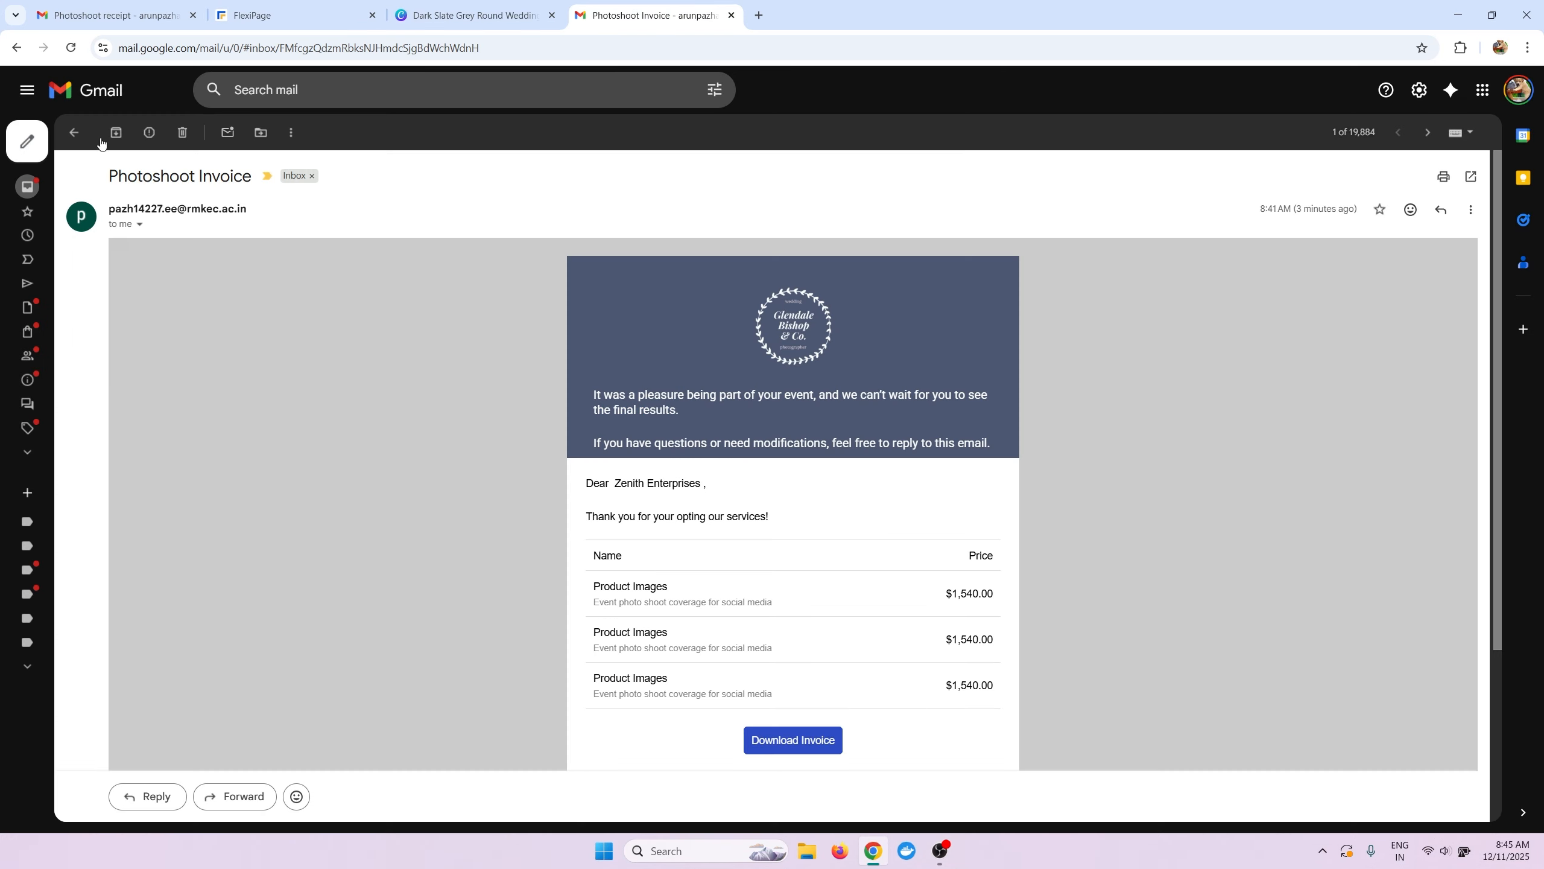
Refresh the inbox and open the newest Photoshoot Invoice email to inspect its contents.
{"action": "left_click", "coordinate": [74, 131]}
{"action": "left_click", "coordinate": [119, 132]}
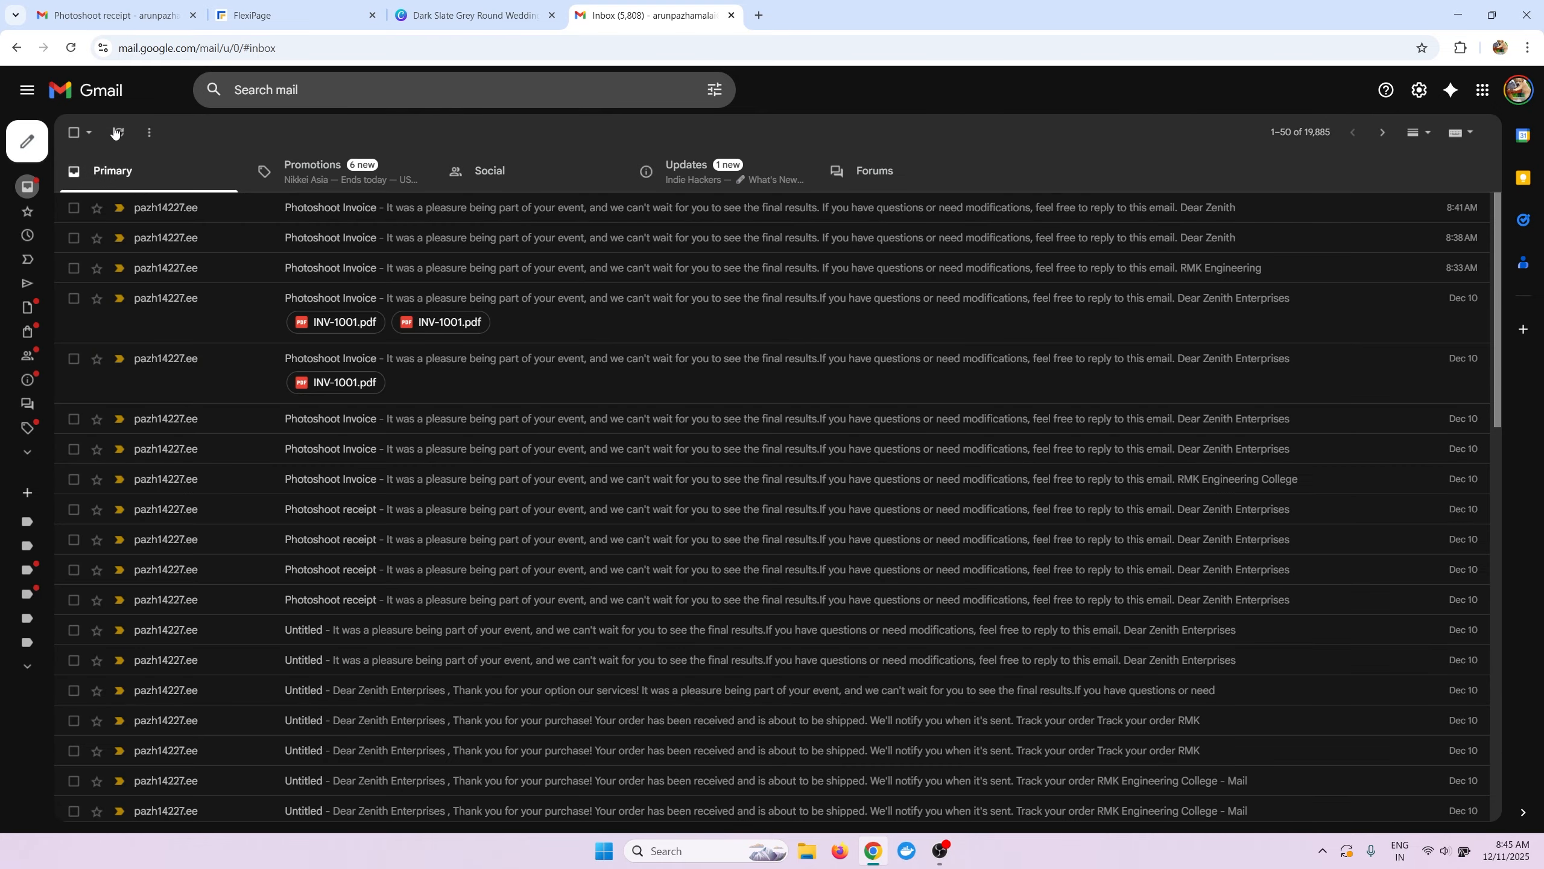
{"action": "left_click", "coordinate": [228, 209]}
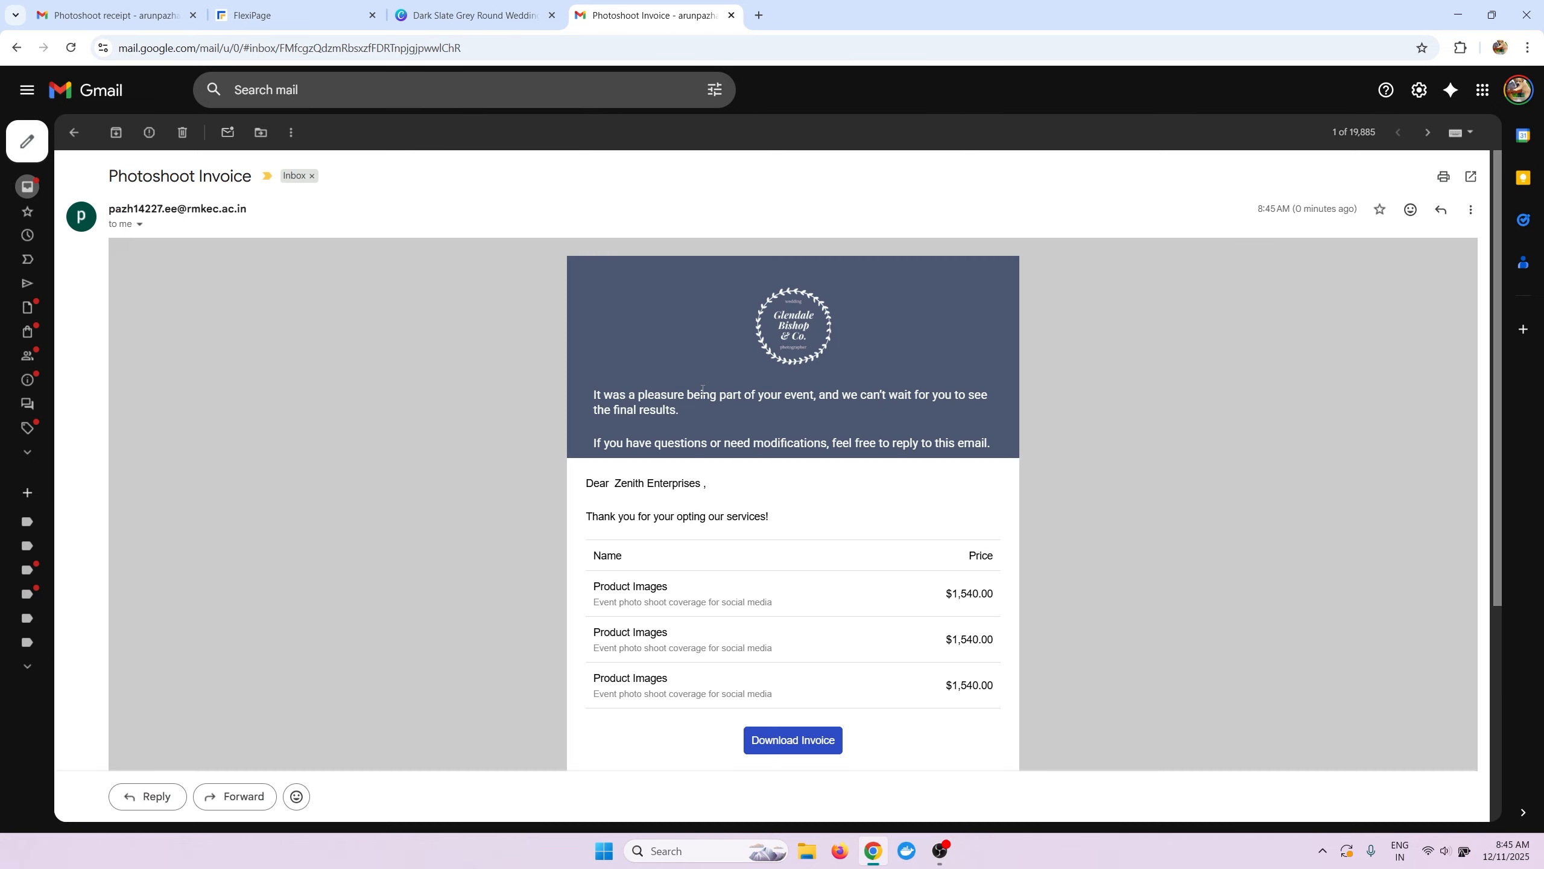
{"action": "scroll", "coordinate": [700, 383], "scroll_direction": "down", "scroll_amount": 5}
{"action": "scroll", "coordinate": [702, 392], "scroll_direction": "up", "scroll_amount": 1}
{"action": "scroll", "coordinate": [702, 392], "scroll_direction": "down", "scroll_amount": 1}
{"action": "scroll", "coordinate": [701, 392], "scroll_direction": "up", "scroll_amount": 5}
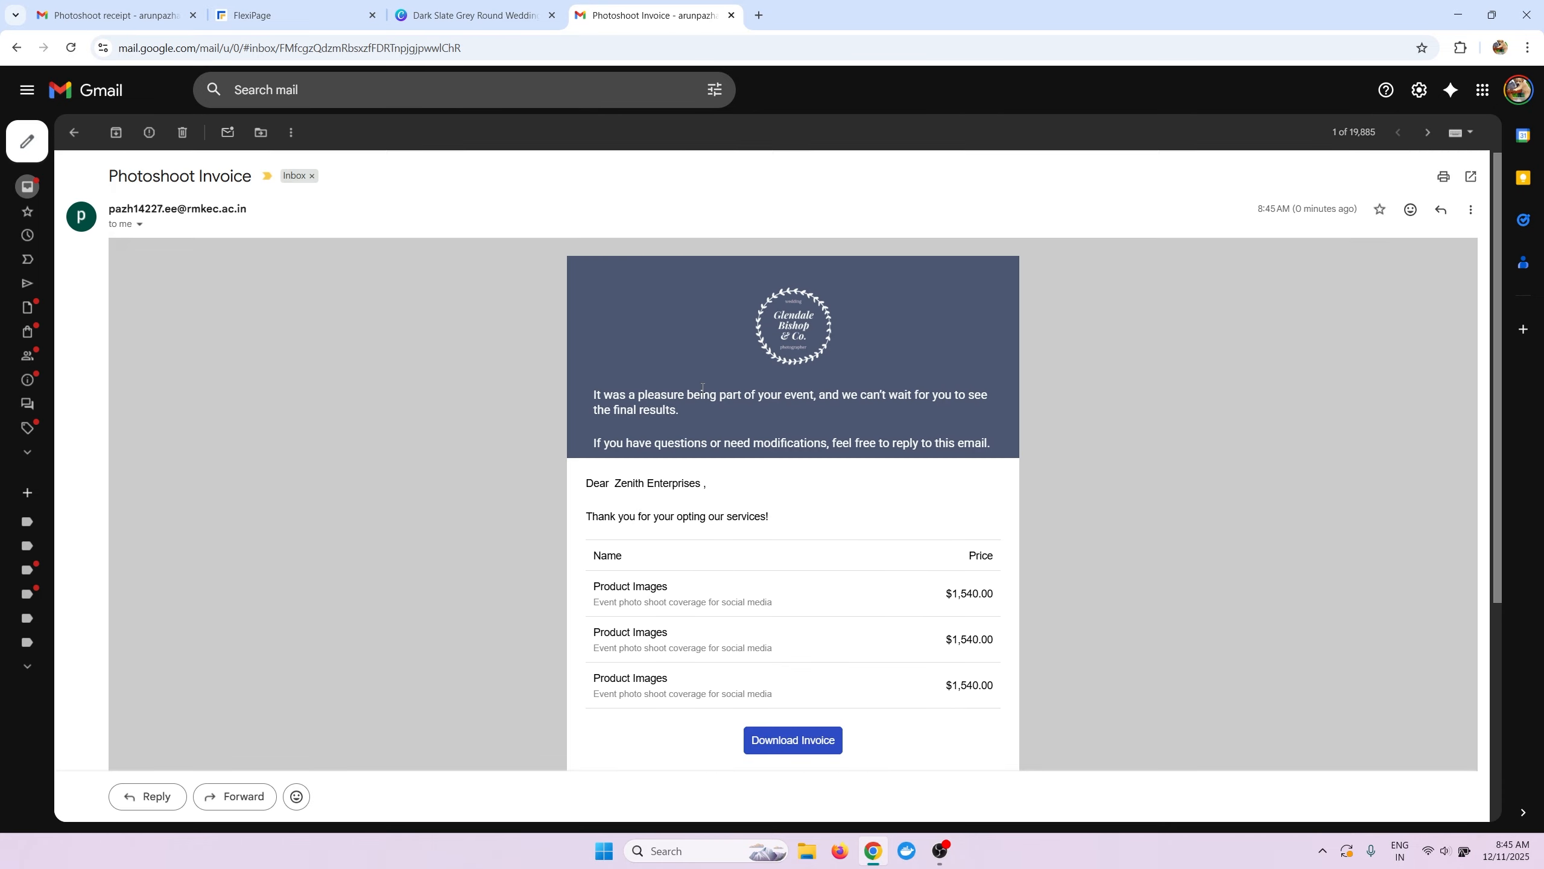
{"action": "scroll", "coordinate": [702, 392], "scroll_direction": "down", "scroll_amount": 5}
{"action": "scroll", "coordinate": [702, 392], "scroll_direction": "up", "scroll_amount": 5}
{"action": "scroll", "coordinate": [742, 585], "scroll_direction": "down", "scroll_amount": 5}
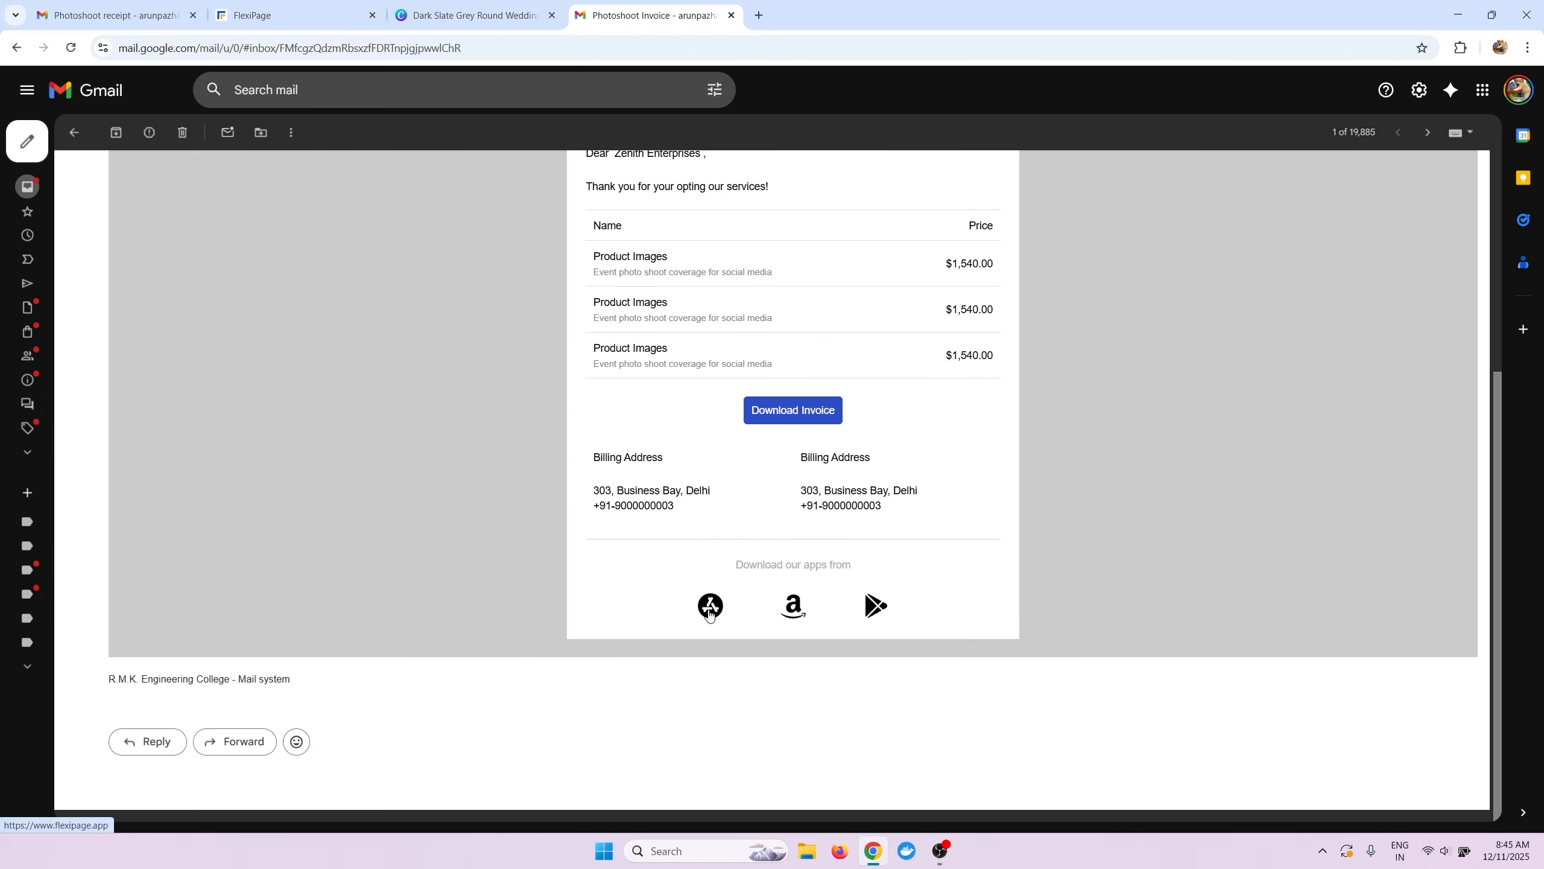
{"action": "scroll", "coordinate": [511, 391], "scroll_direction": "up", "scroll_amount": 5}
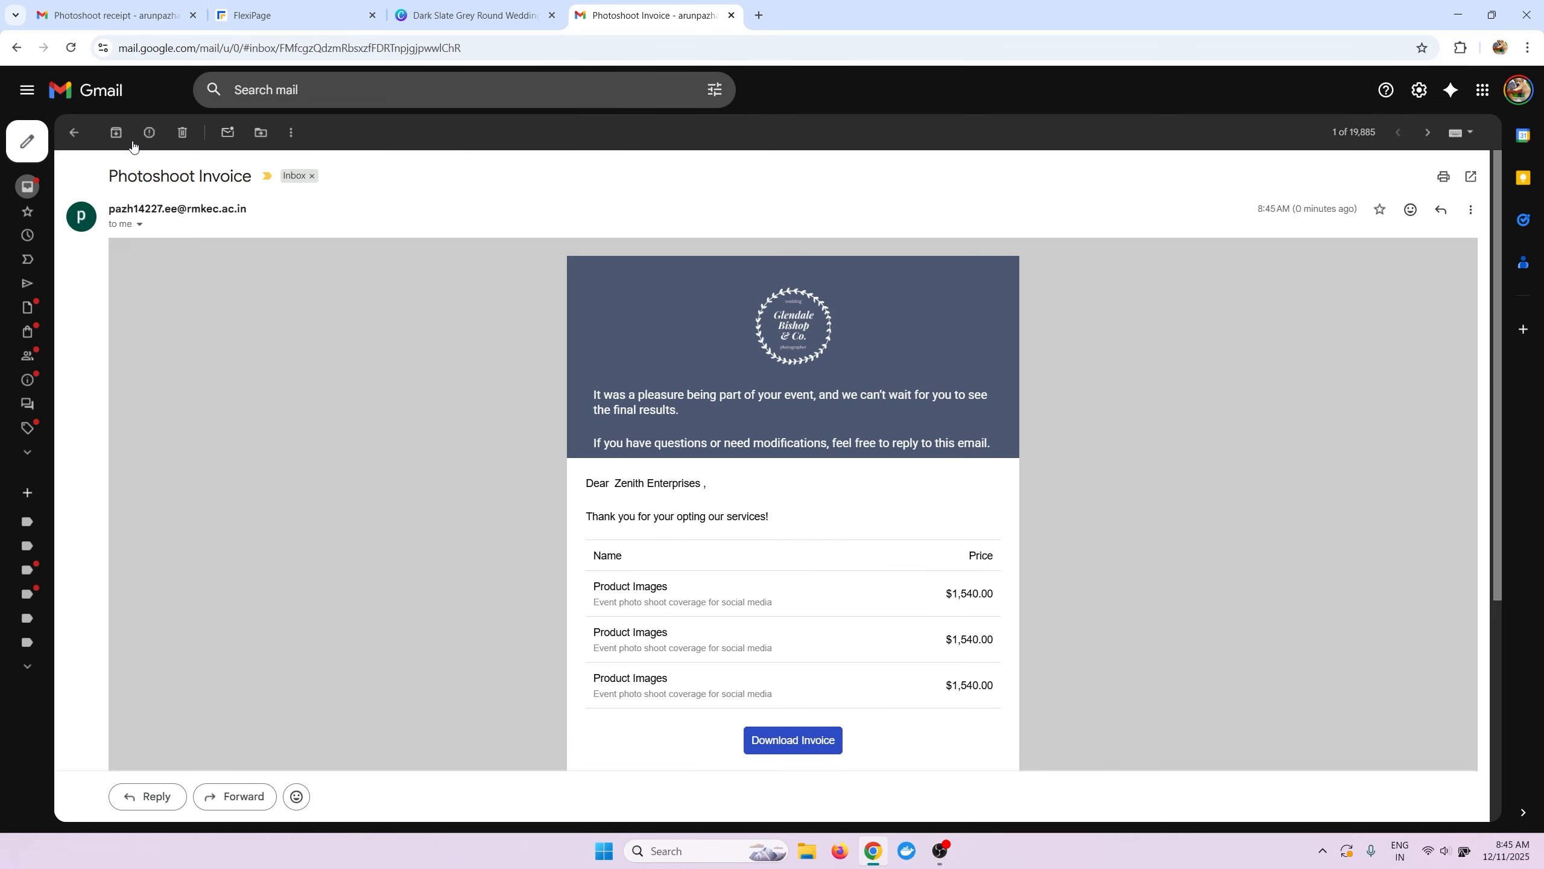
Return to FlexiPage, close the automation instructions, and show the Email Delivery Configuration.
{"action": "left_click", "coordinate": [286, 15]}
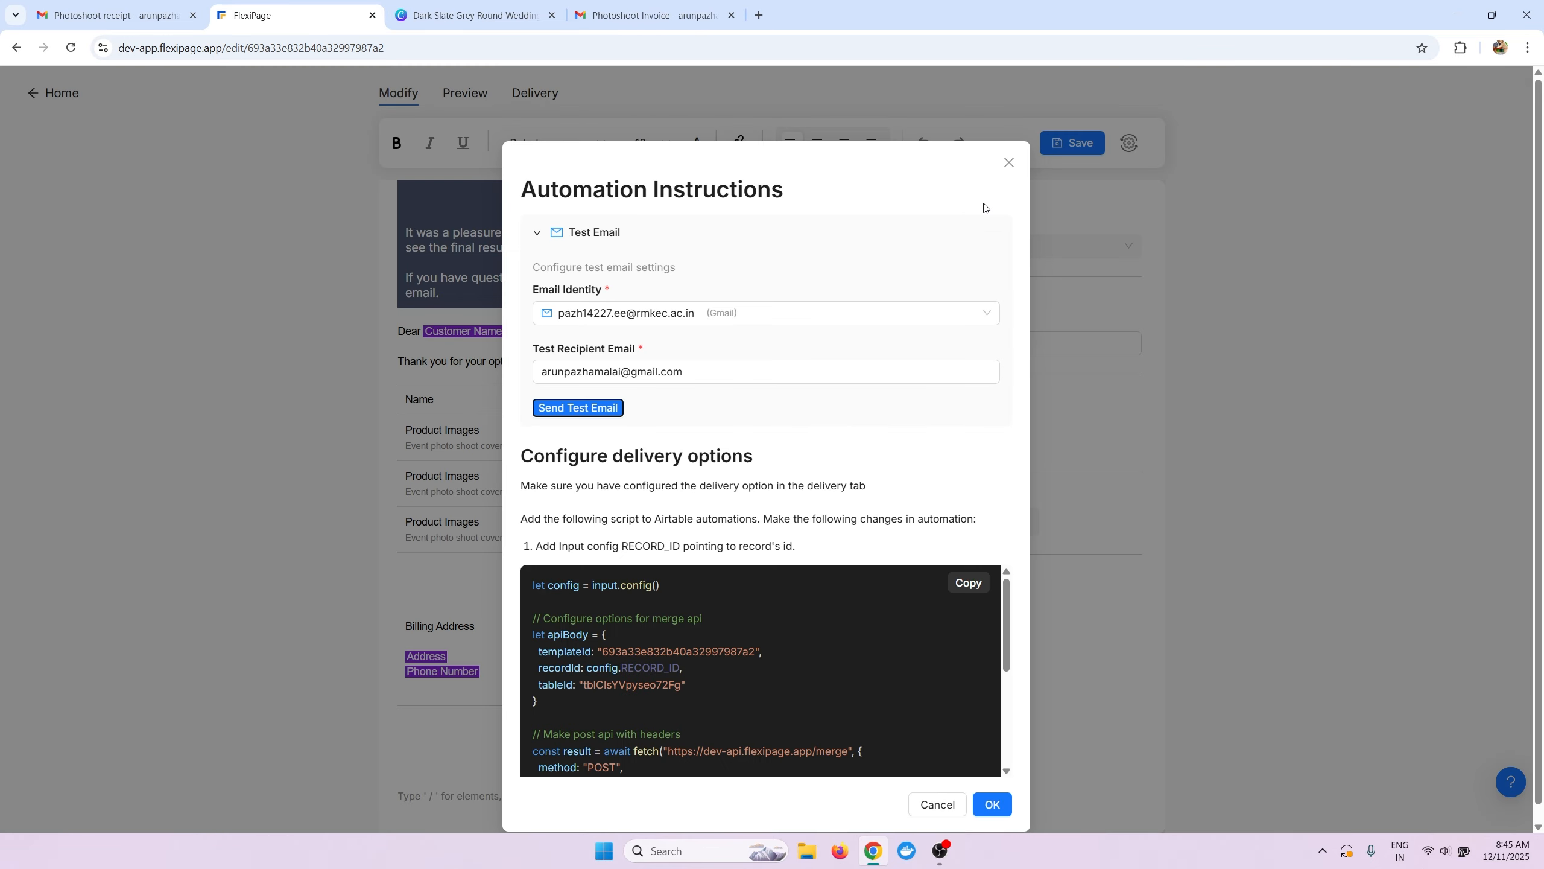
{"action": "left_click", "coordinate": [1007, 163]}
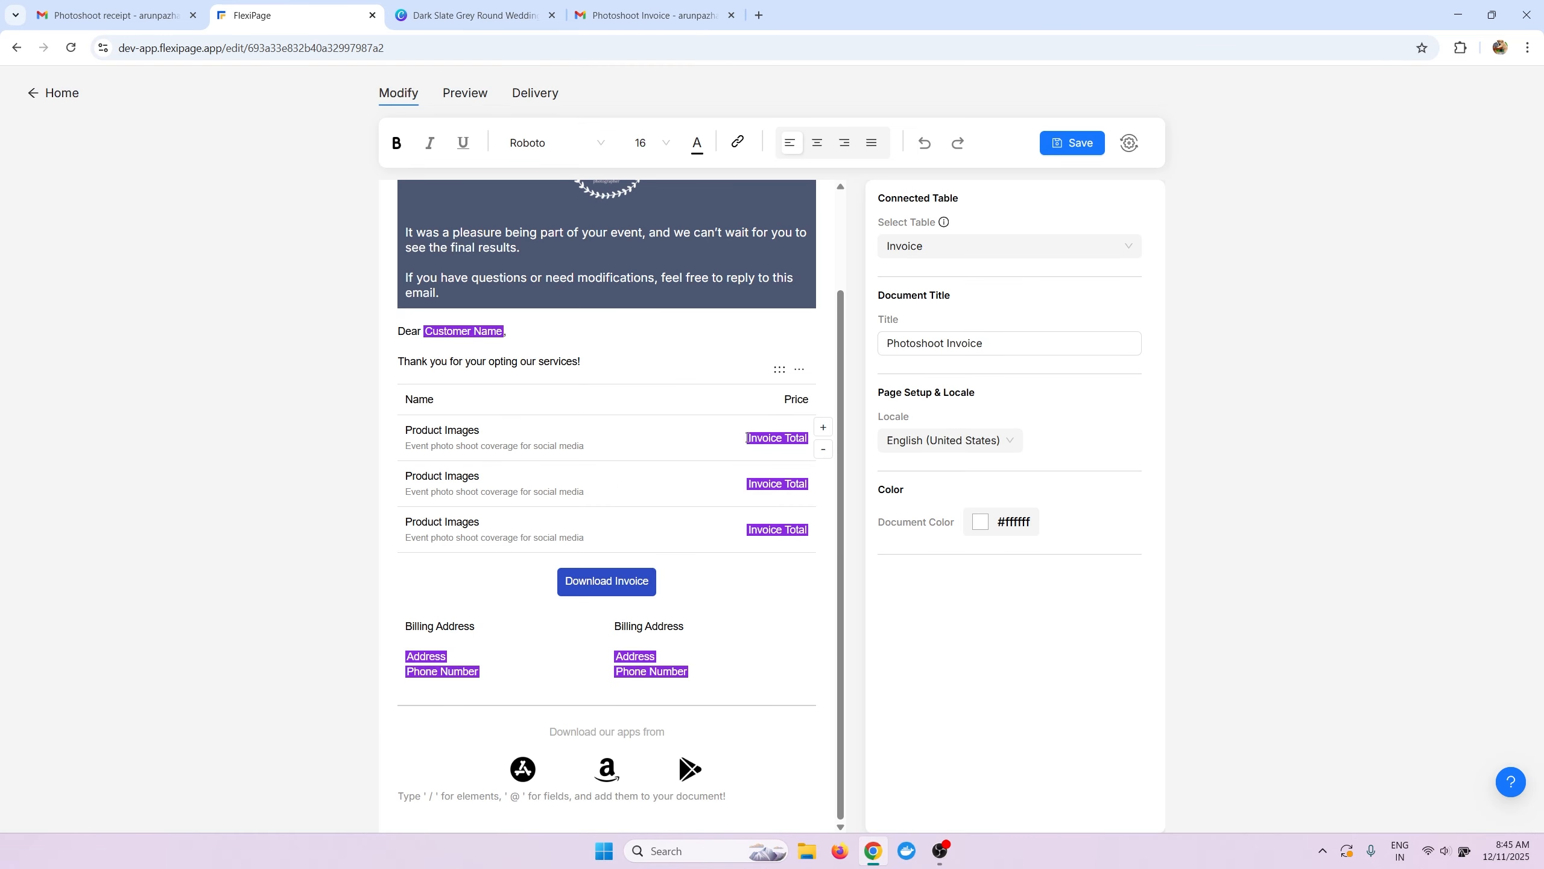
{"action": "scroll", "coordinate": [747, 437], "scroll_direction": "up", "scroll_amount": 2}
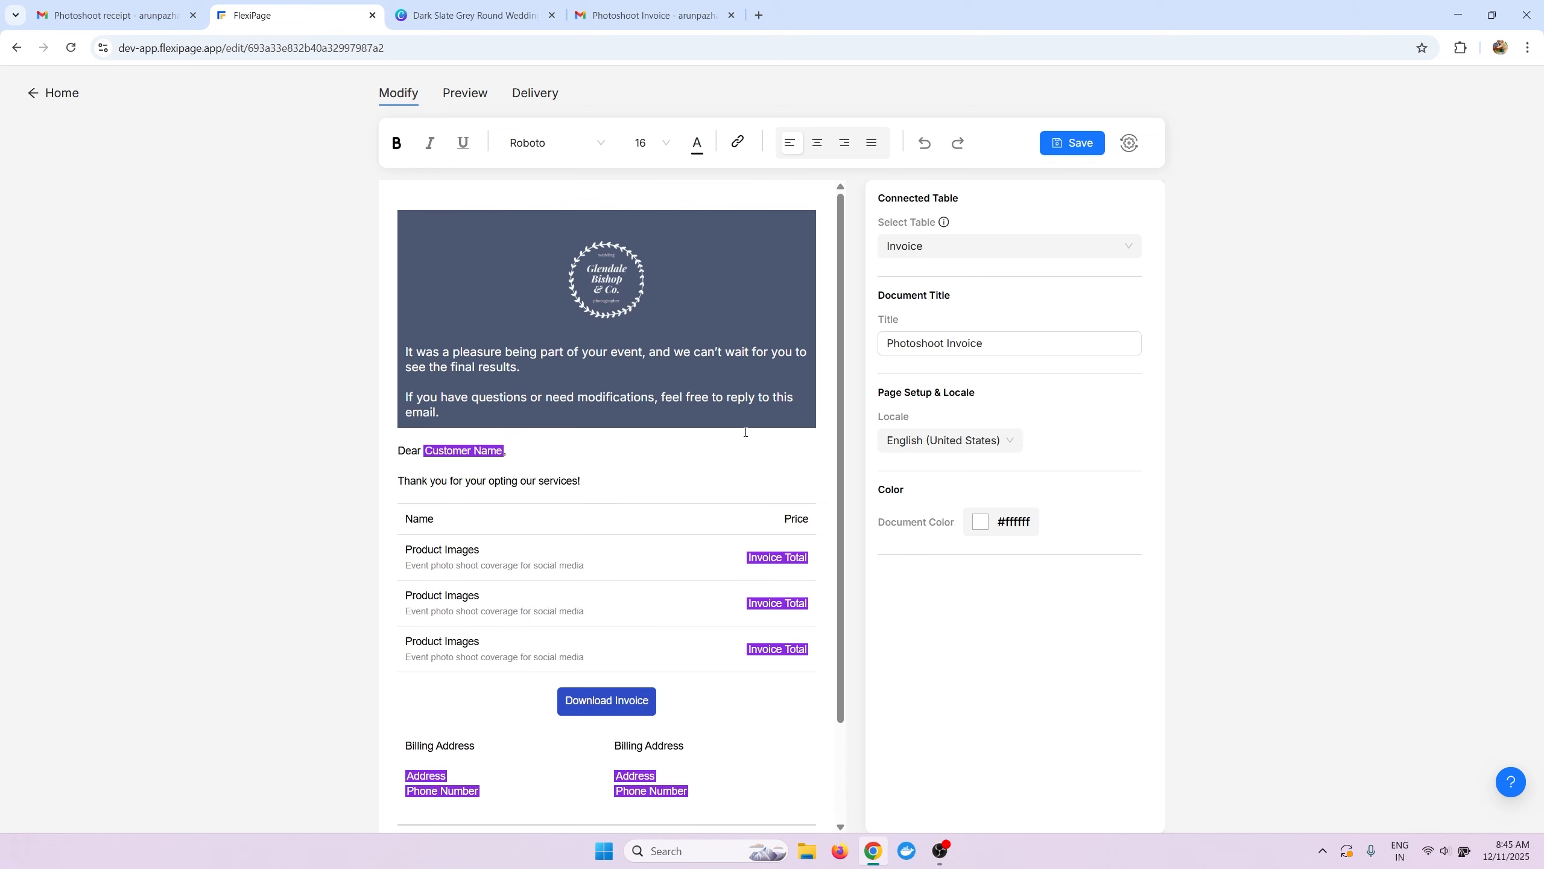
{"action": "left_click", "coordinate": [534, 100]}
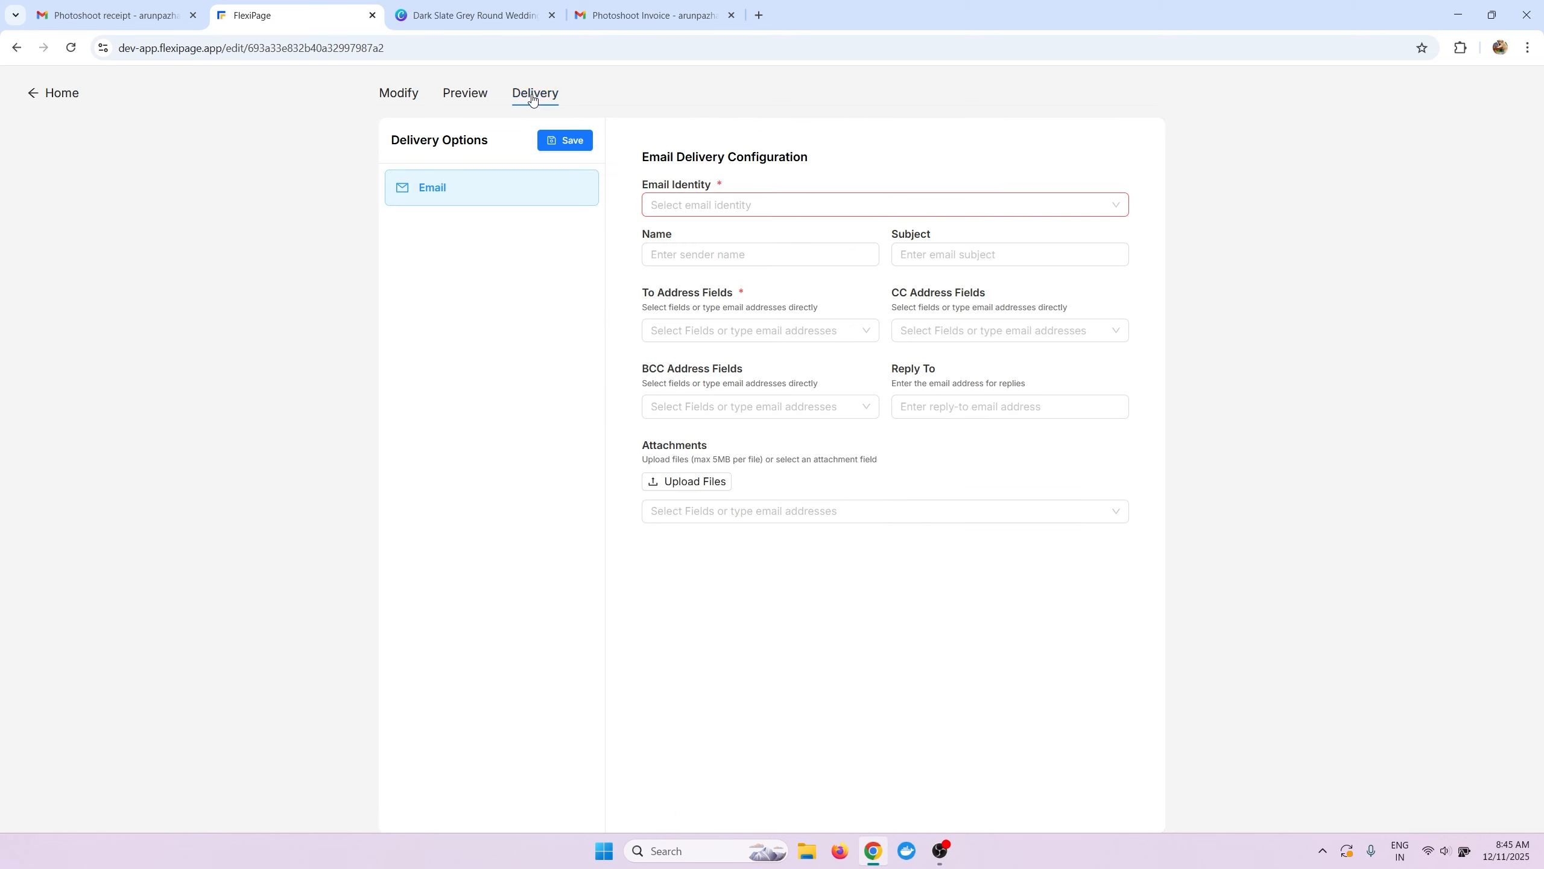
Choose the Gmail sender account, enter the sender name and subject 'Photoshoot Invoice'.
{"action": "left_click", "coordinate": [714, 205]}
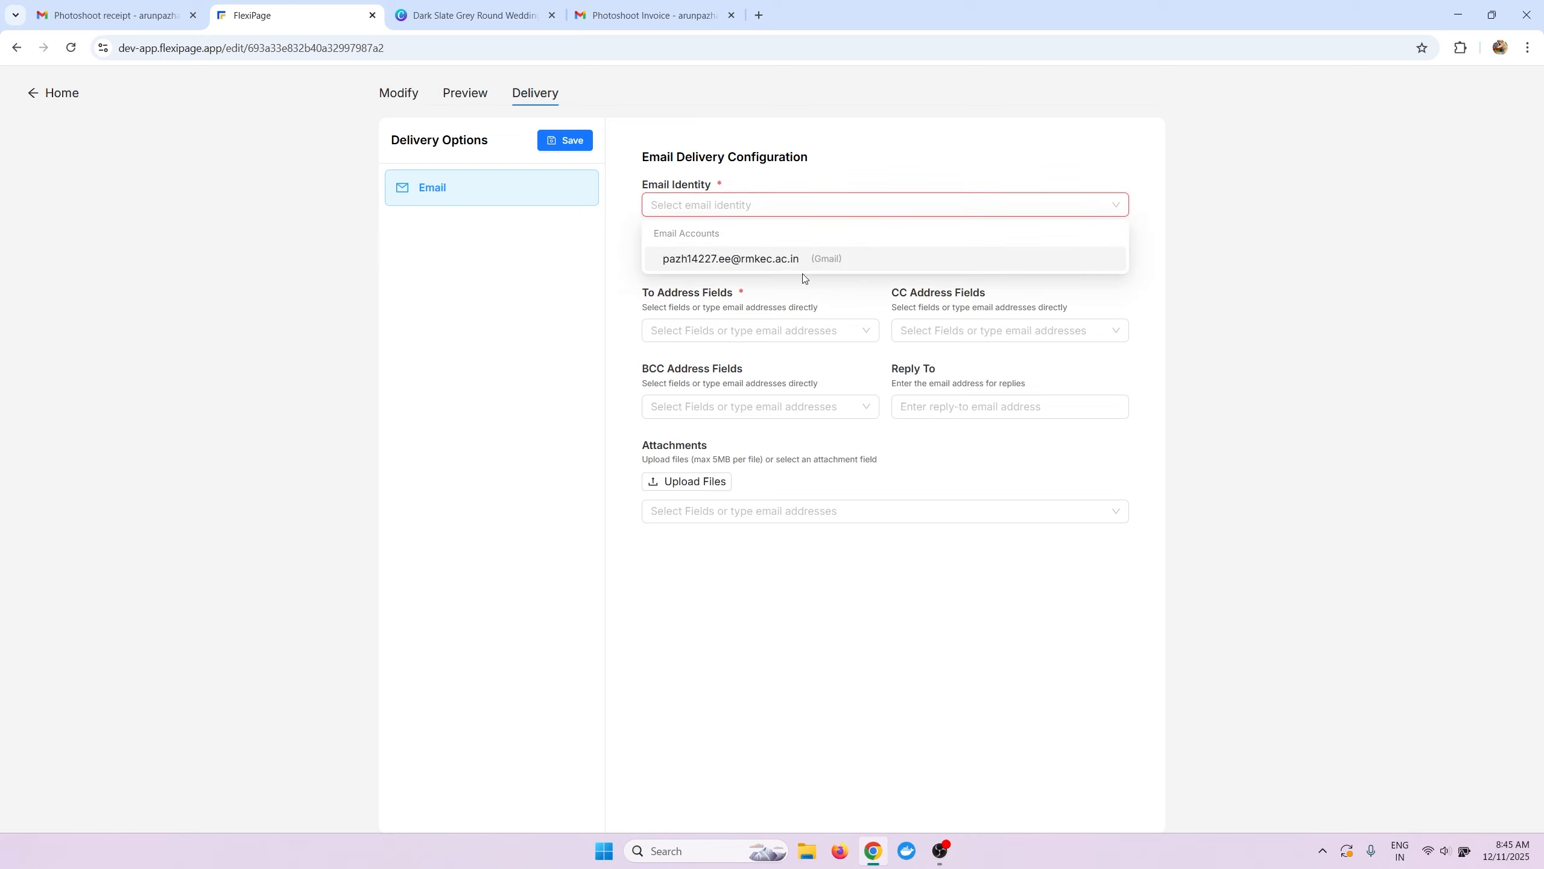
{"action": "left_click", "coordinate": [803, 270]}
{"action": "left_click", "coordinate": [801, 261]}
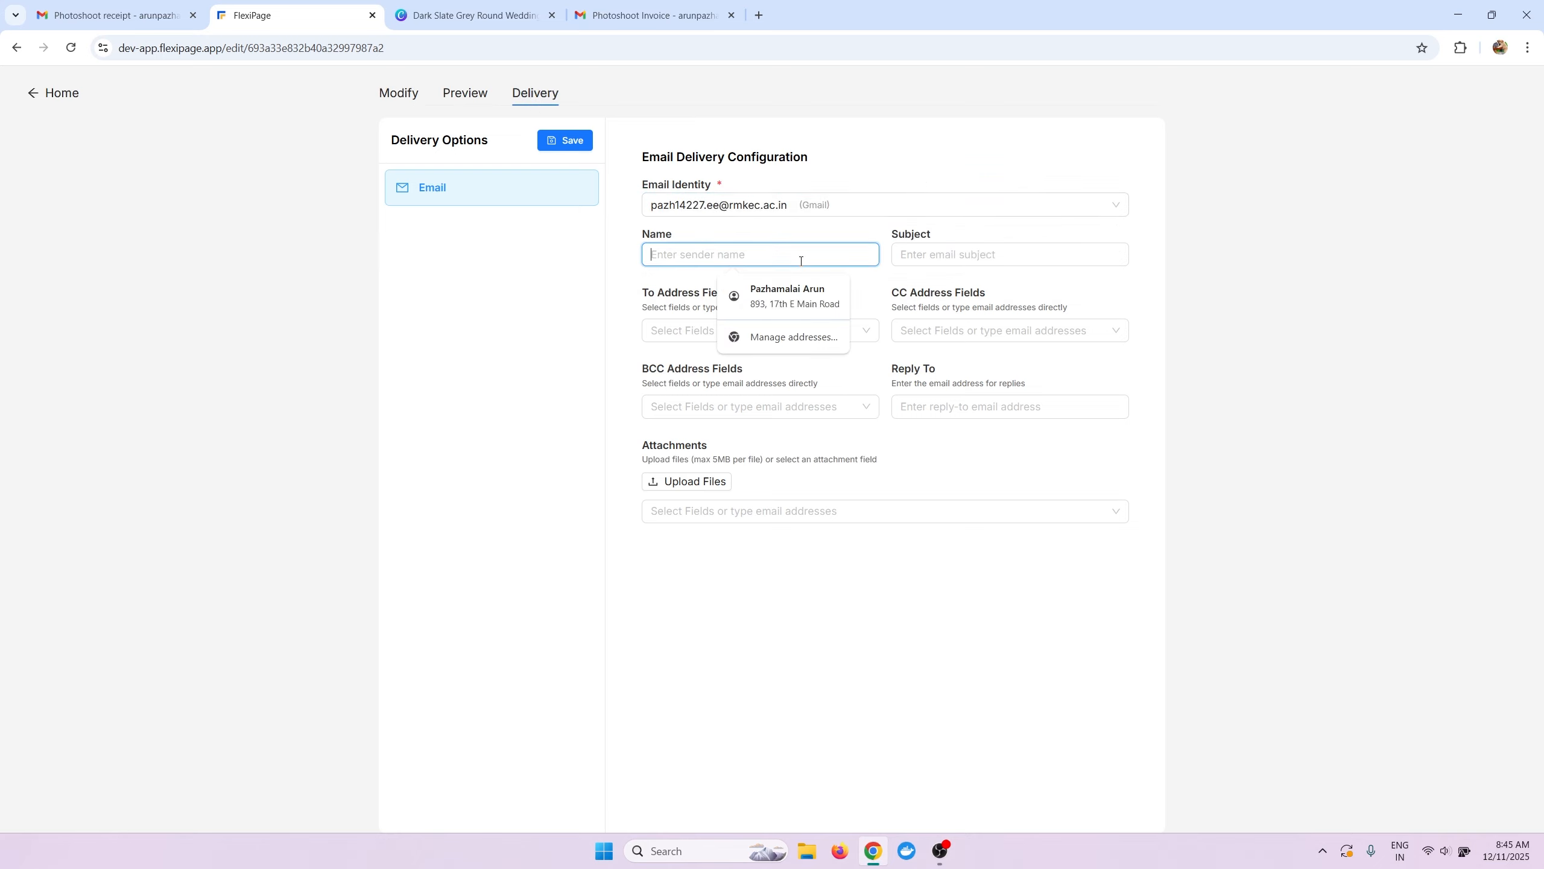
{"action": "type", "text": "Paz"}
{"action": "left_click", "coordinate": [947, 254]}
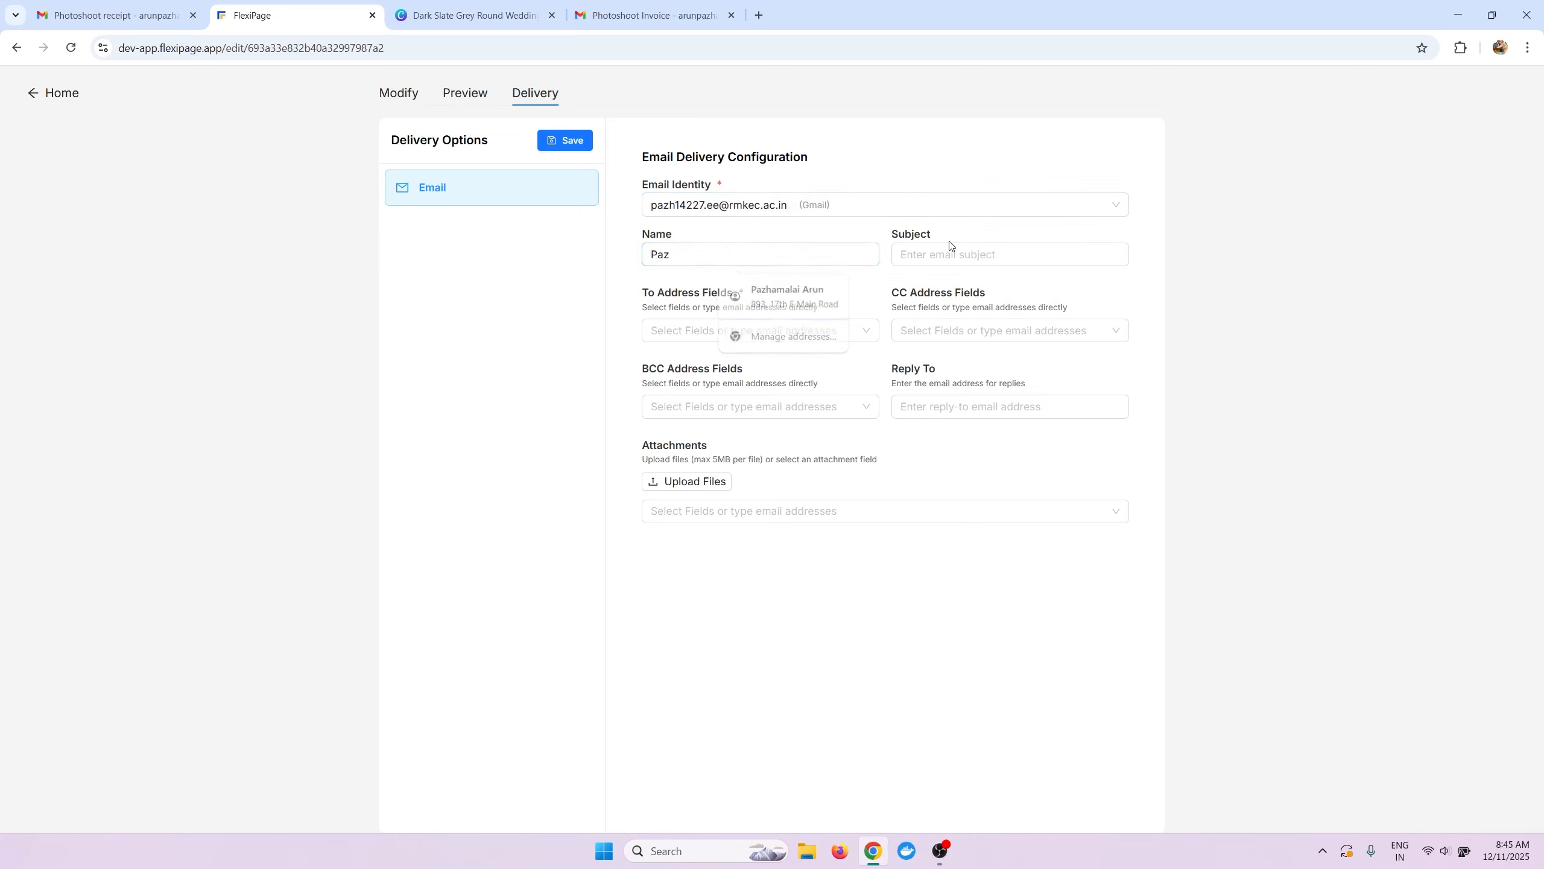
{"action": "type", "text": "Photoshoot Invoice"}
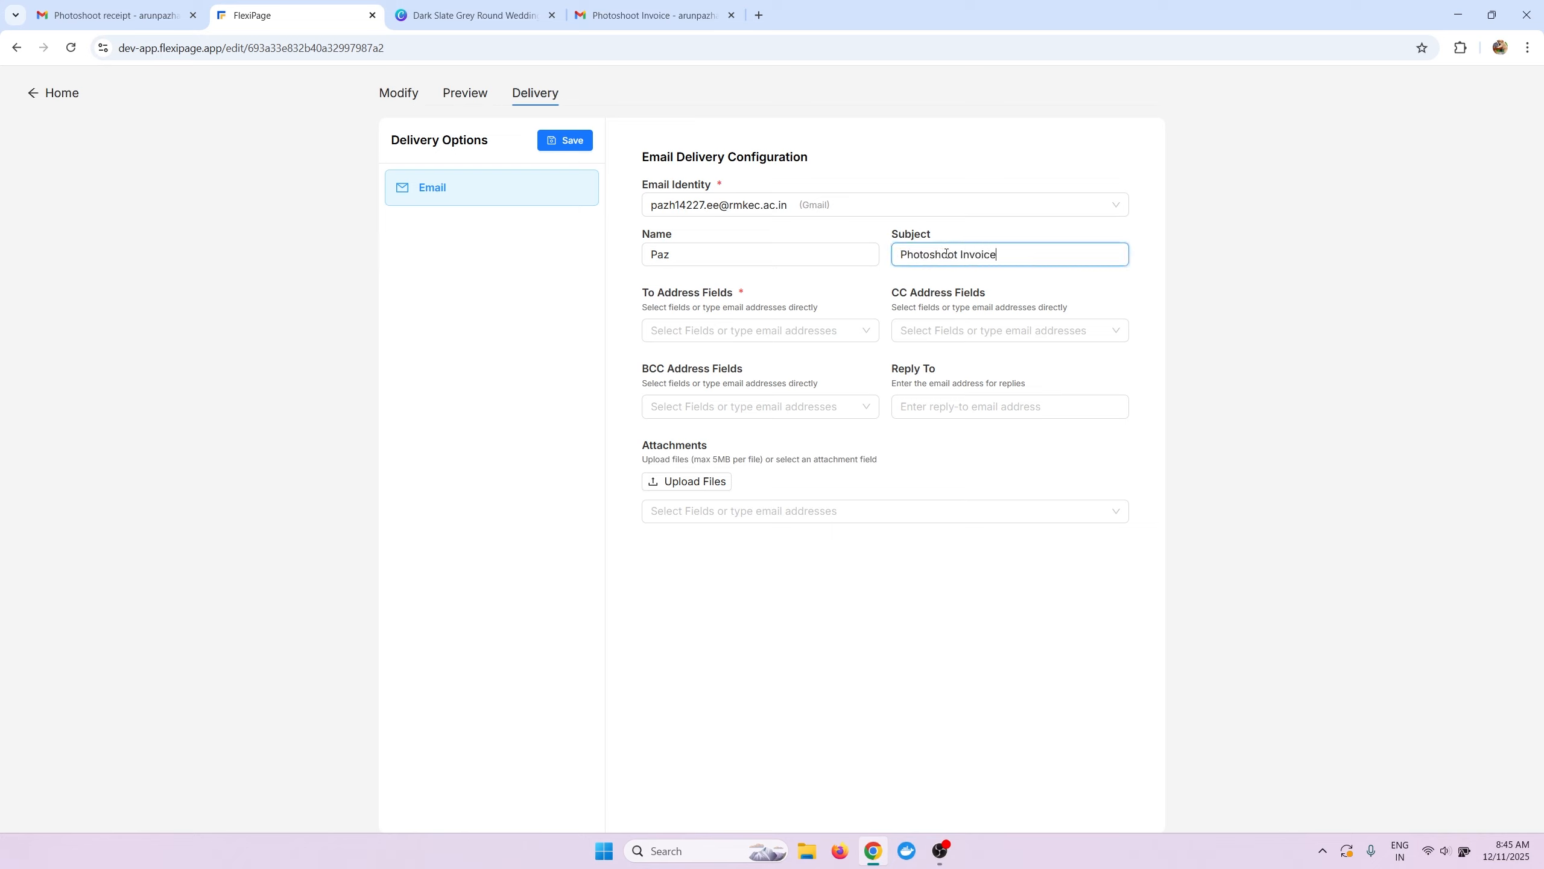
Add the recipient's e-mail, attach Invoice Document, and save the delivery settings.
{"action": "left_click", "coordinate": [723, 332]}
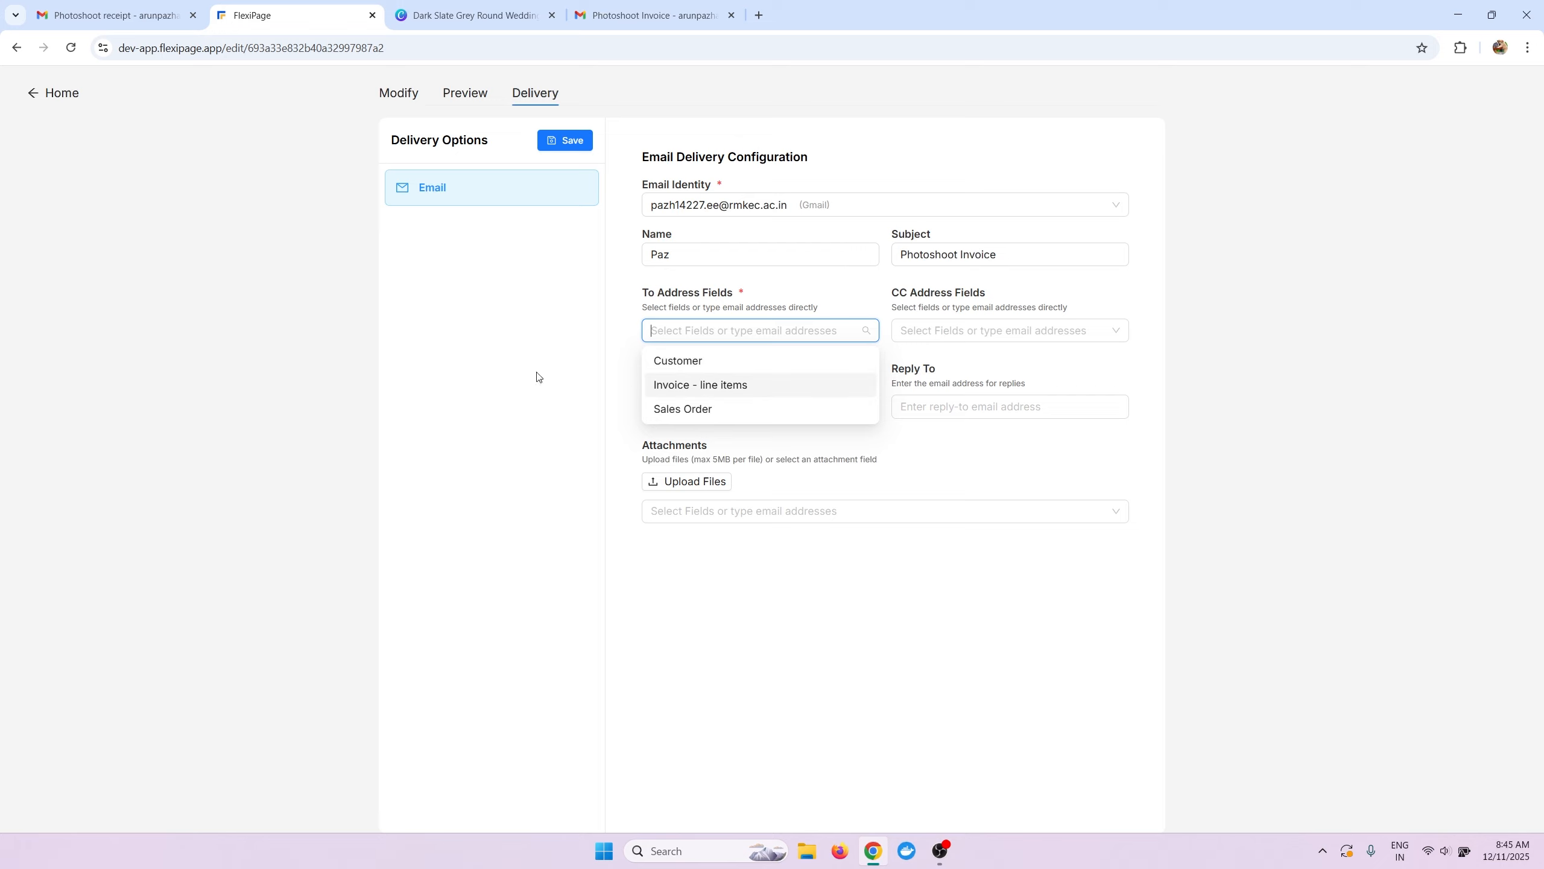
{"action": "left_click", "coordinate": [708, 336]}
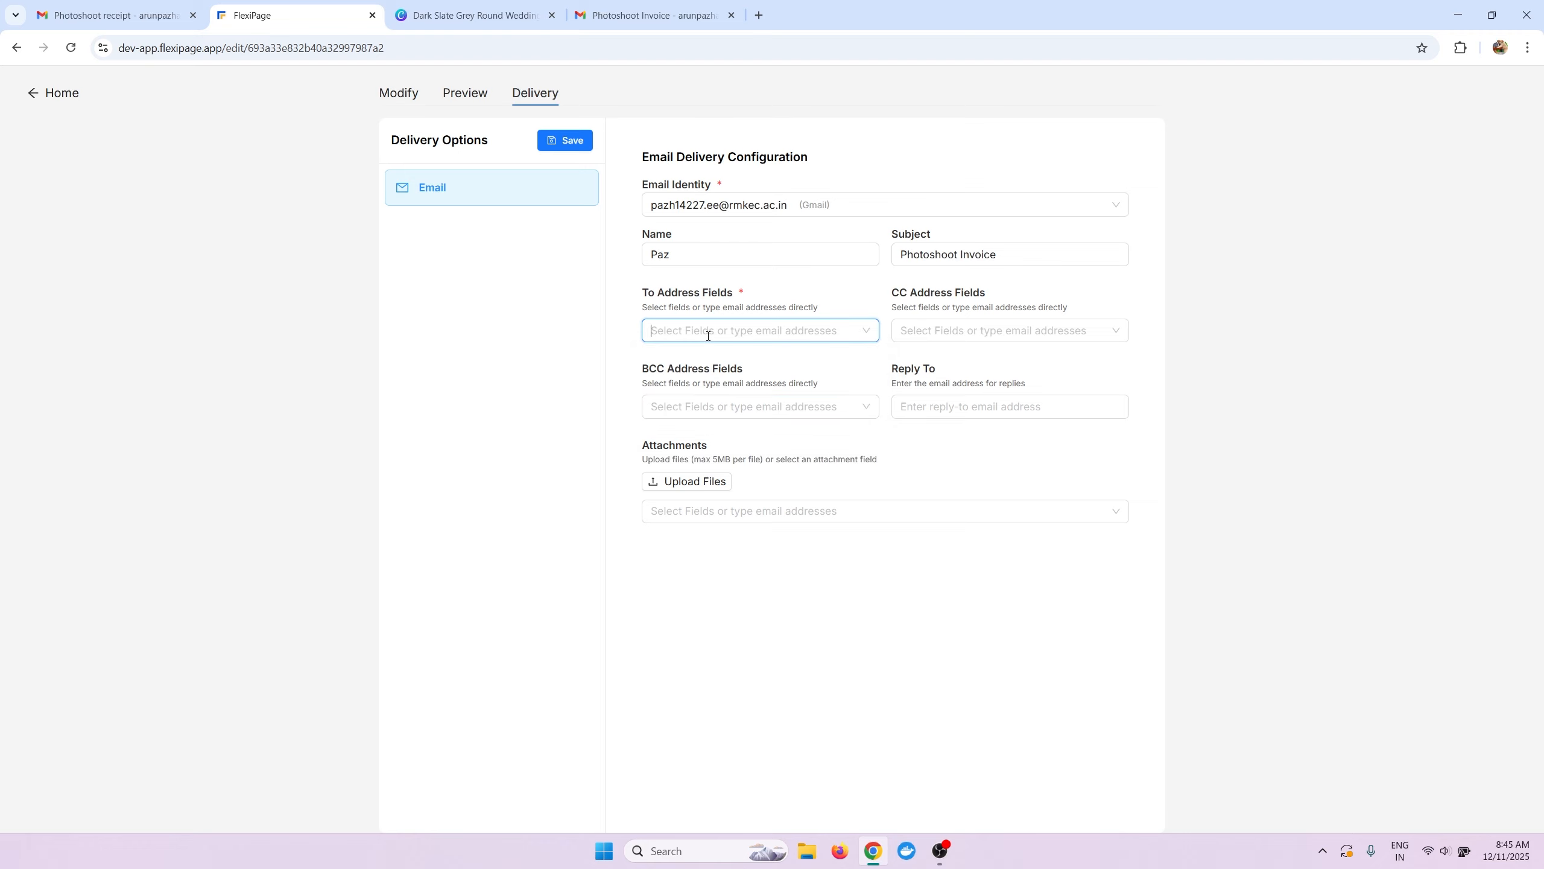
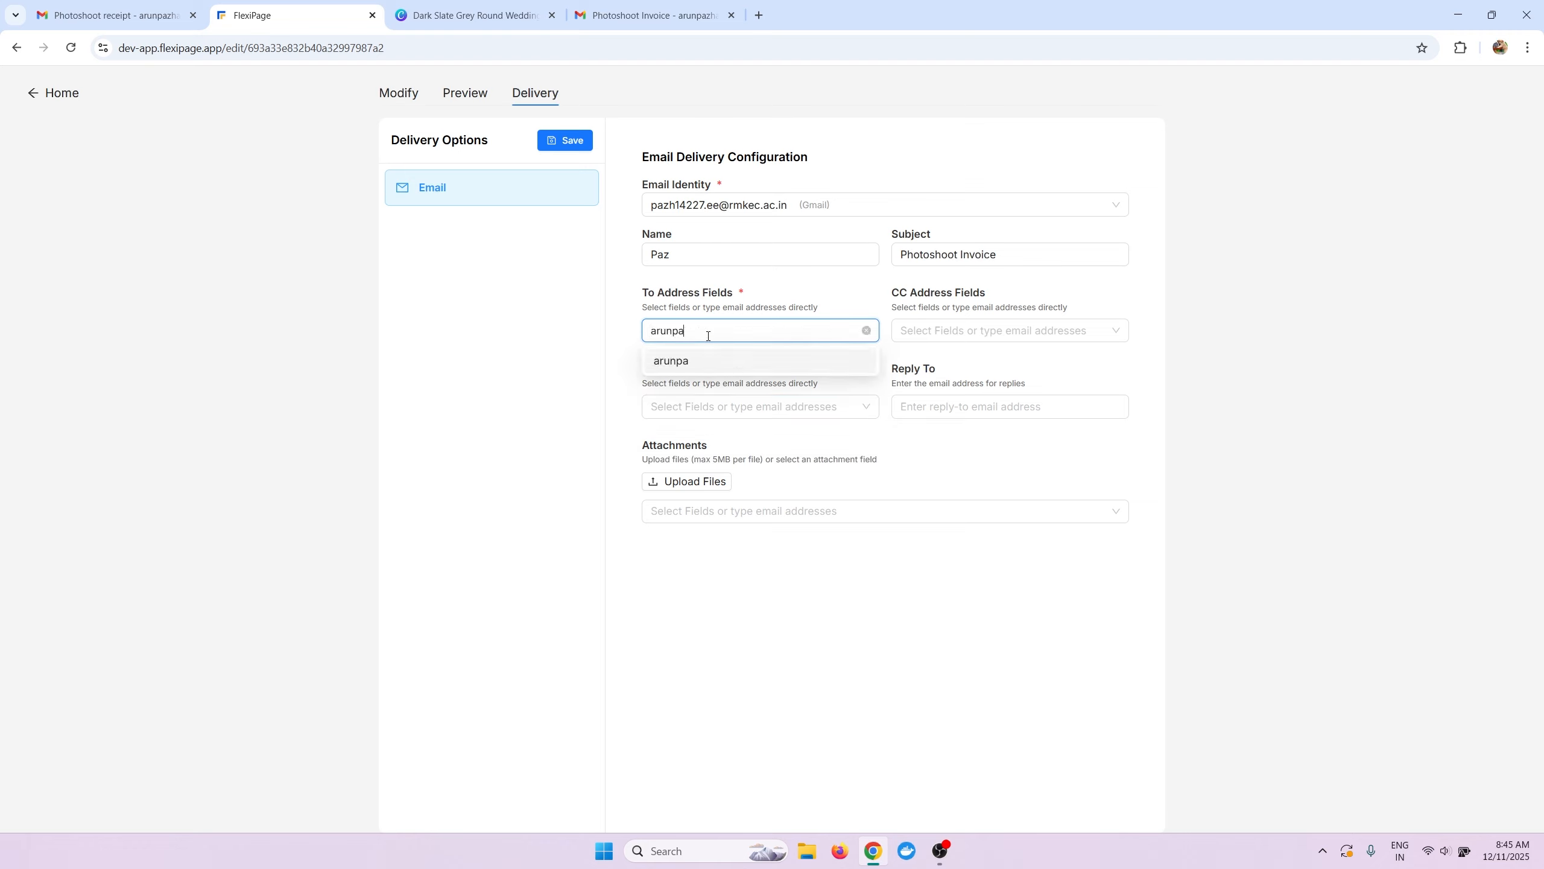
{"action": "key", "text": "Return"}
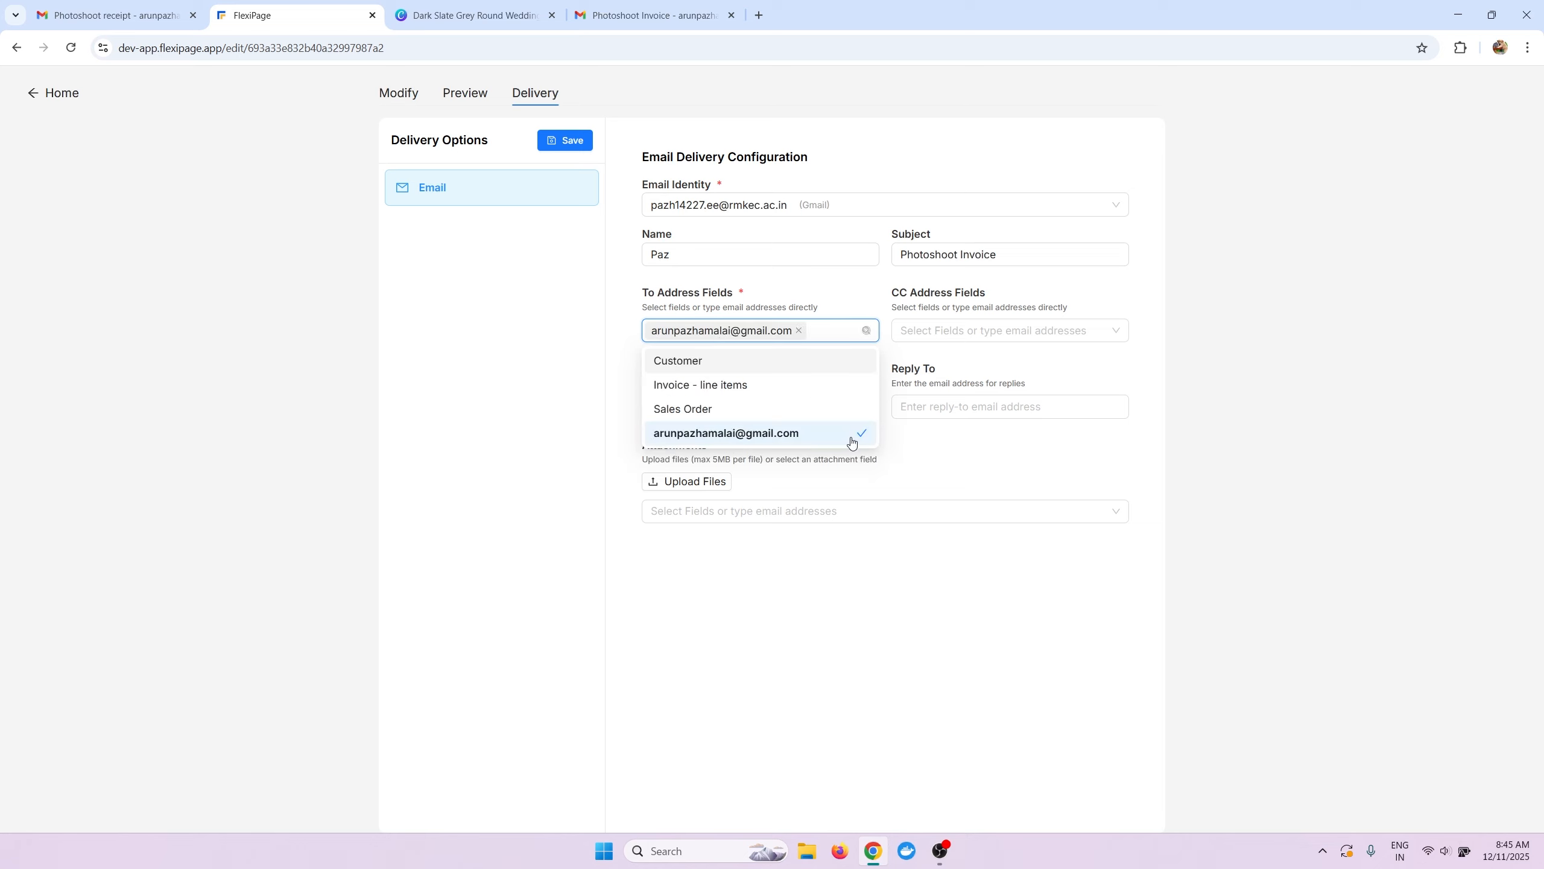
{"action": "left_click", "coordinate": [820, 514]}
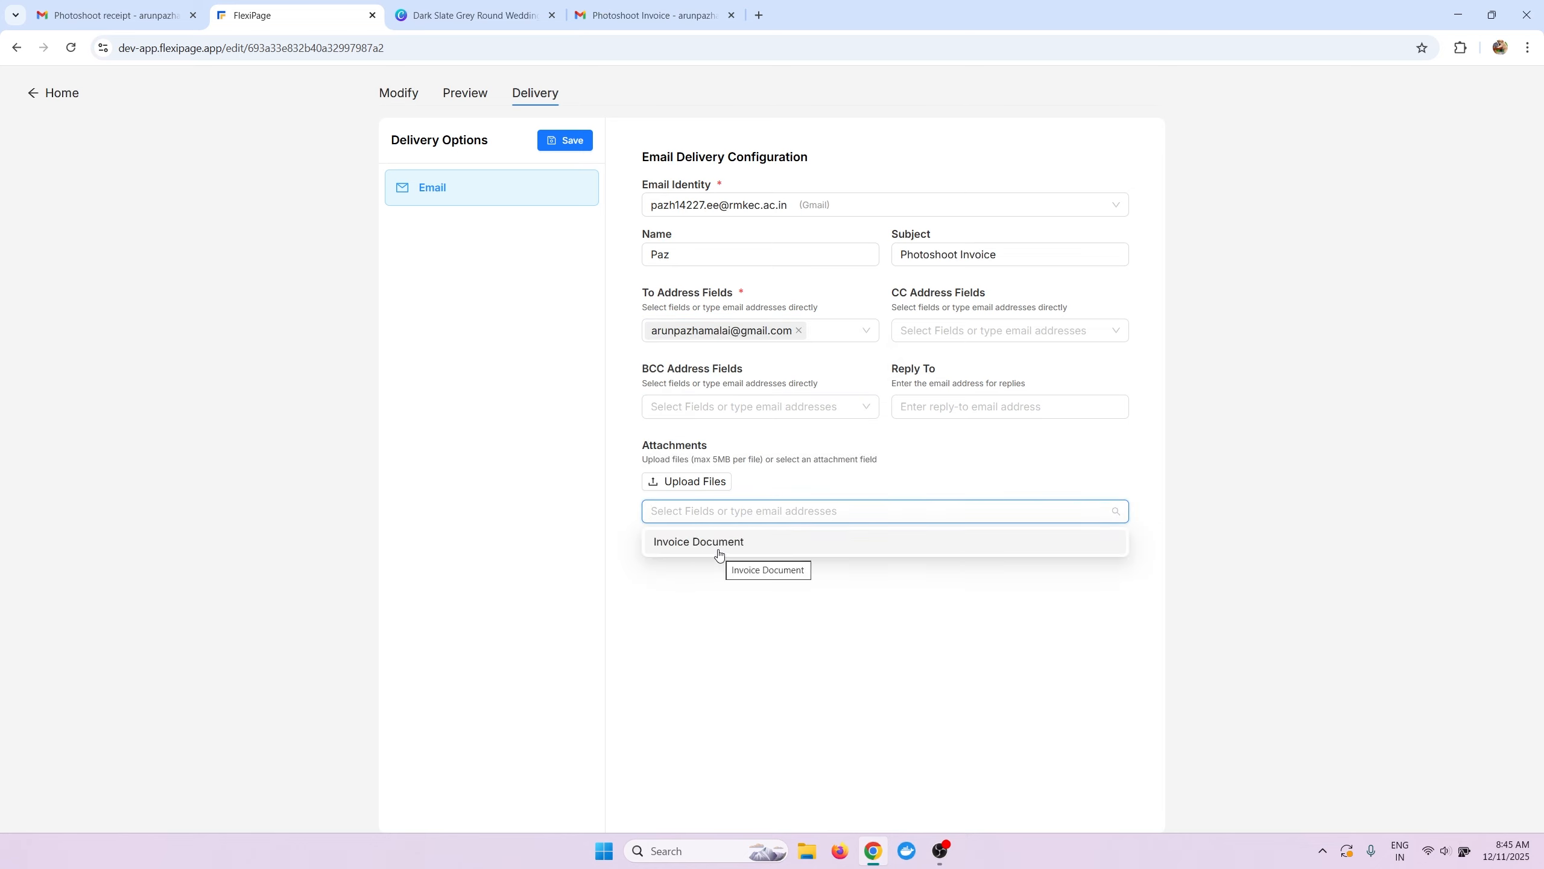
{"action": "left_click", "coordinate": [717, 553]}
{"action": "left_click", "coordinate": [735, 655]}
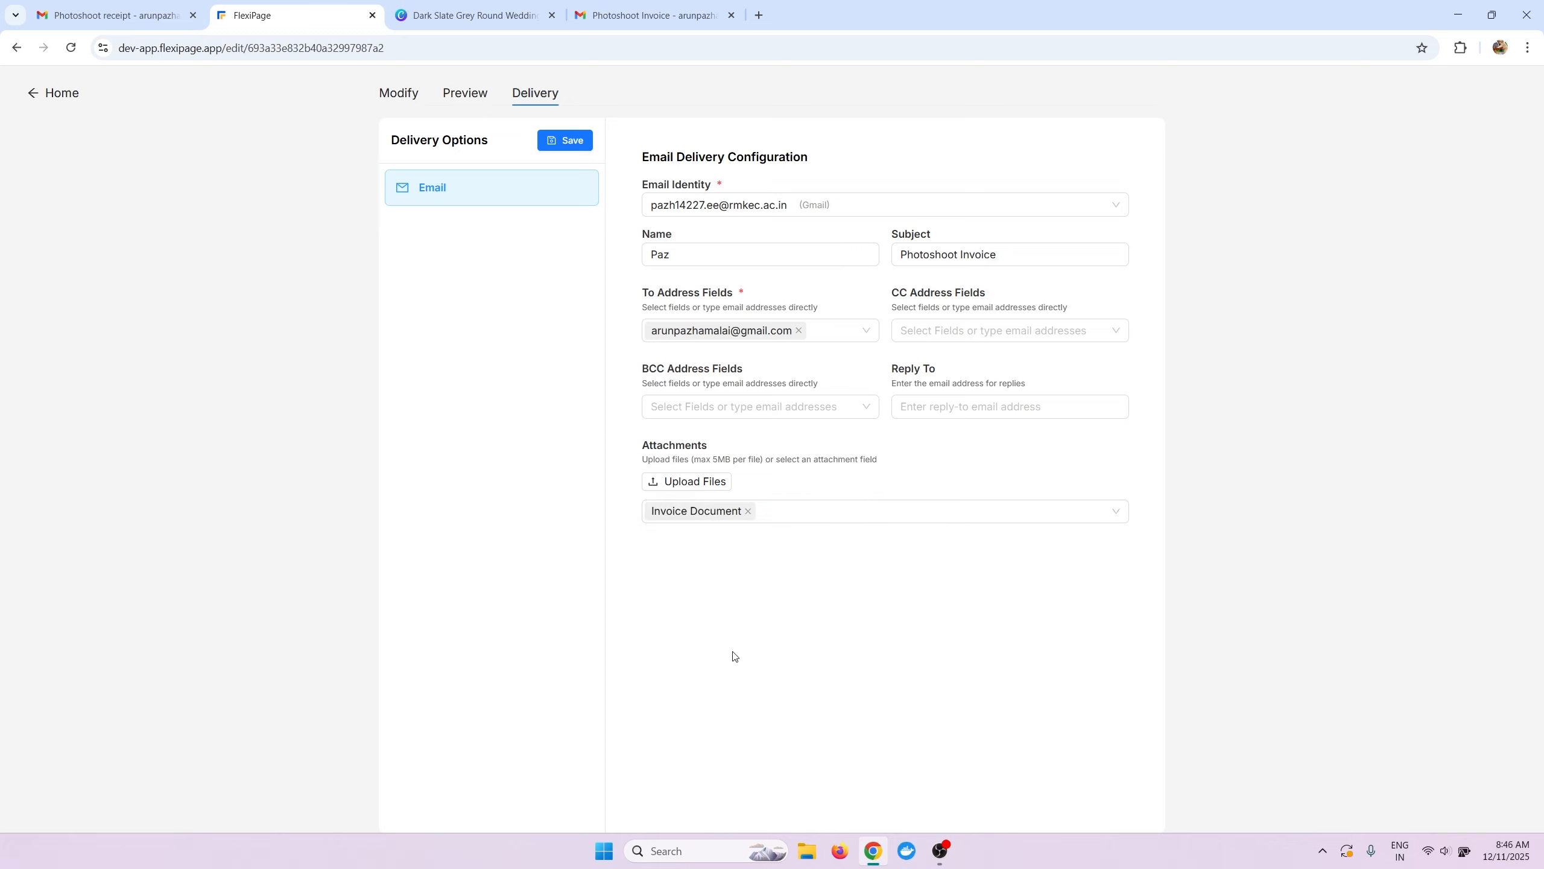
{"action": "left_click", "coordinate": [565, 140]}
Copy the merge script from the automation instructions in the template editor.
{"action": "left_click", "coordinate": [398, 92]}
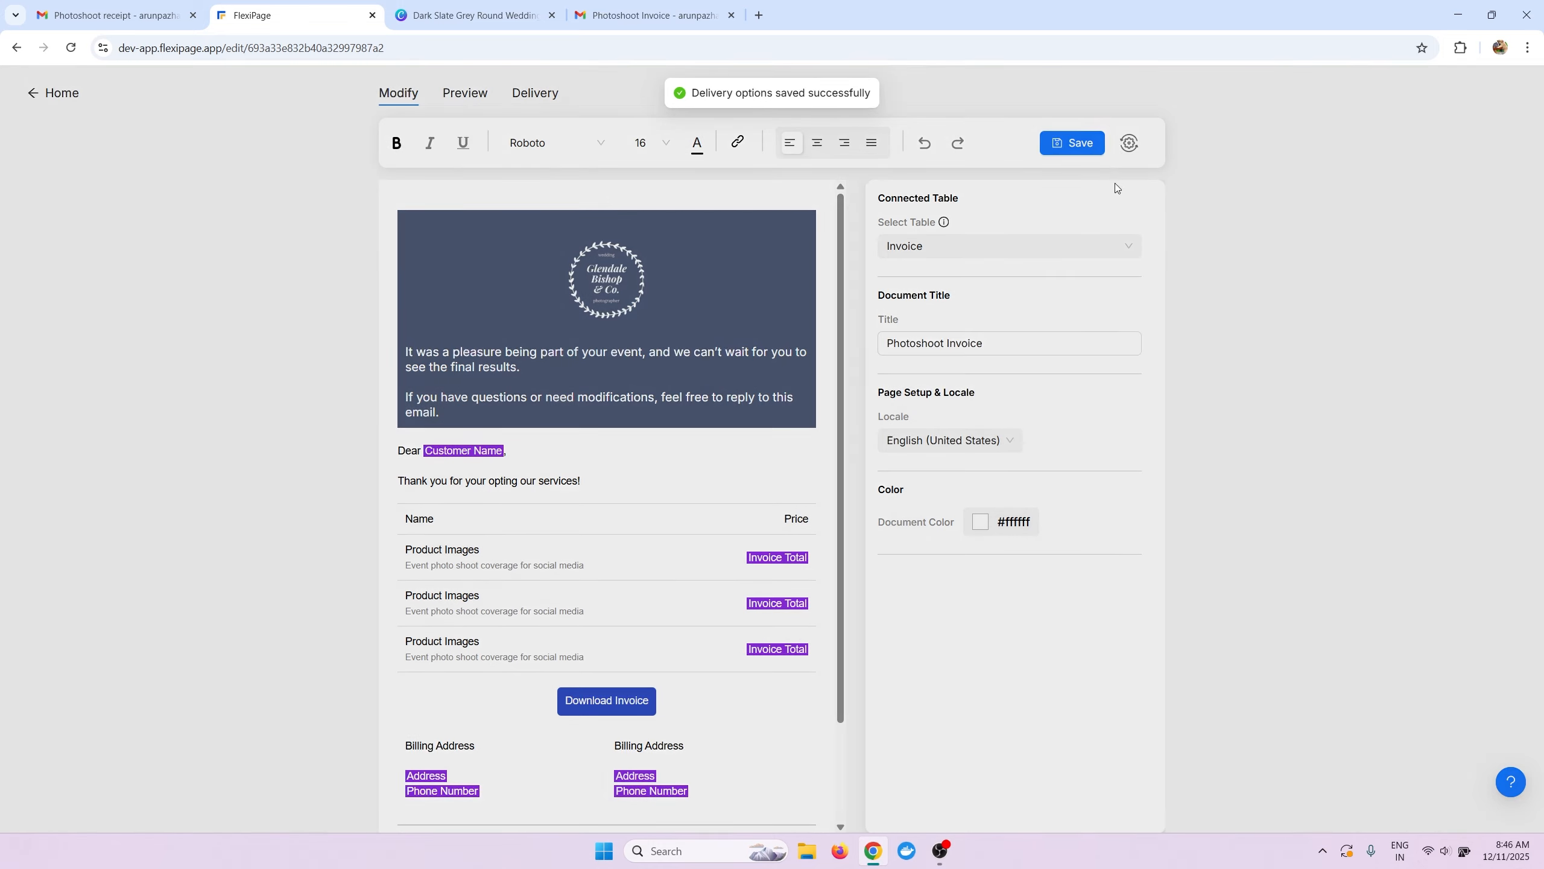
{"action": "left_click", "coordinate": [1129, 143]}
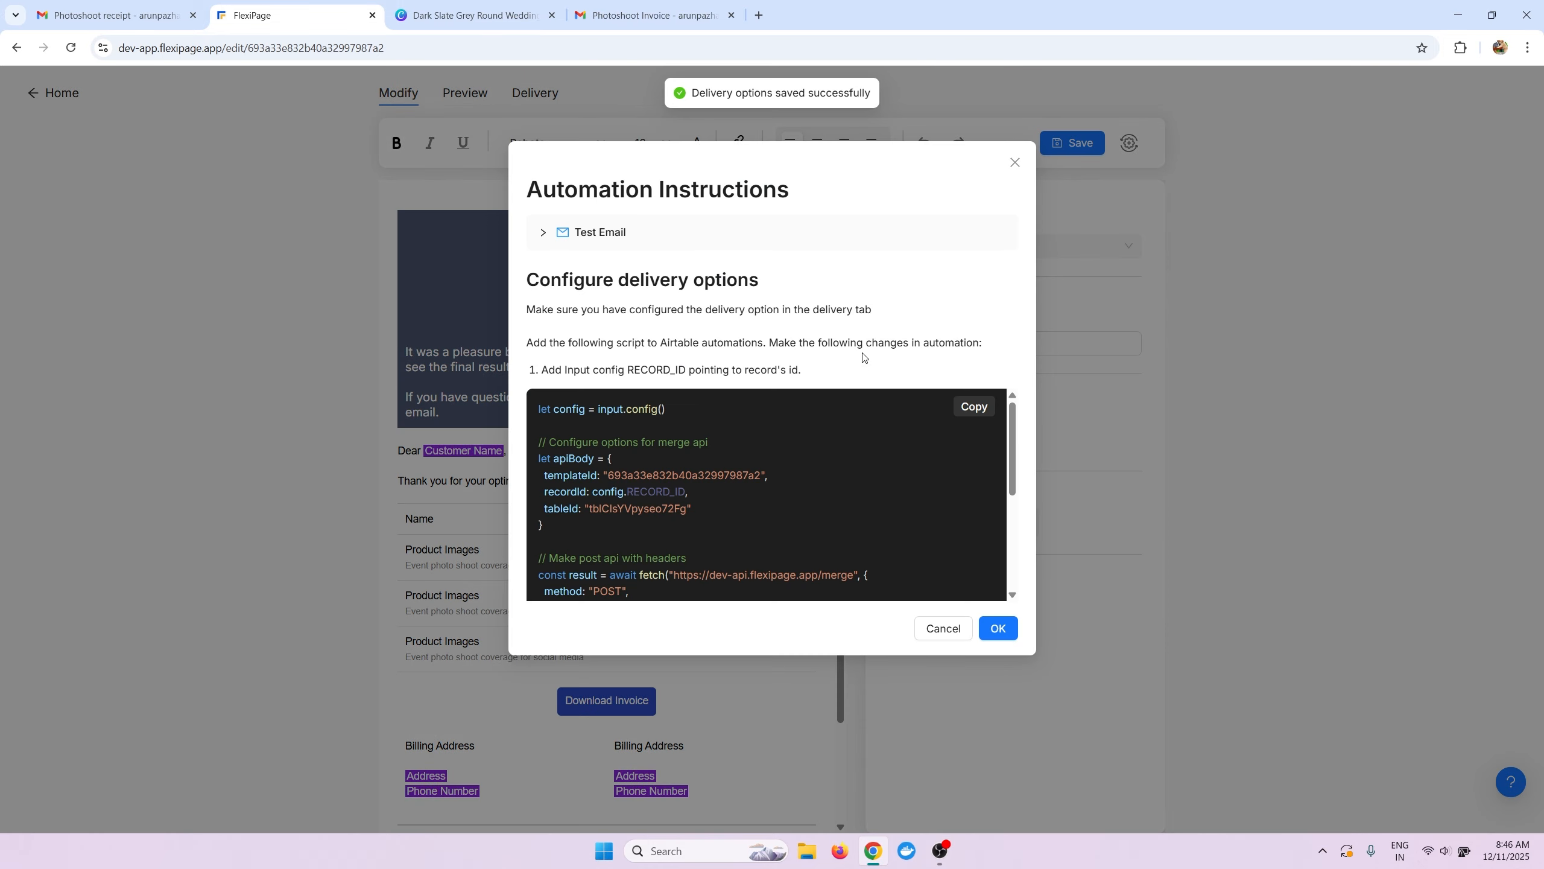
{"action": "left_click", "coordinate": [973, 407]}
Open Airtable in a new browser tab.
{"action": "key", "text": "ctrl+t"}
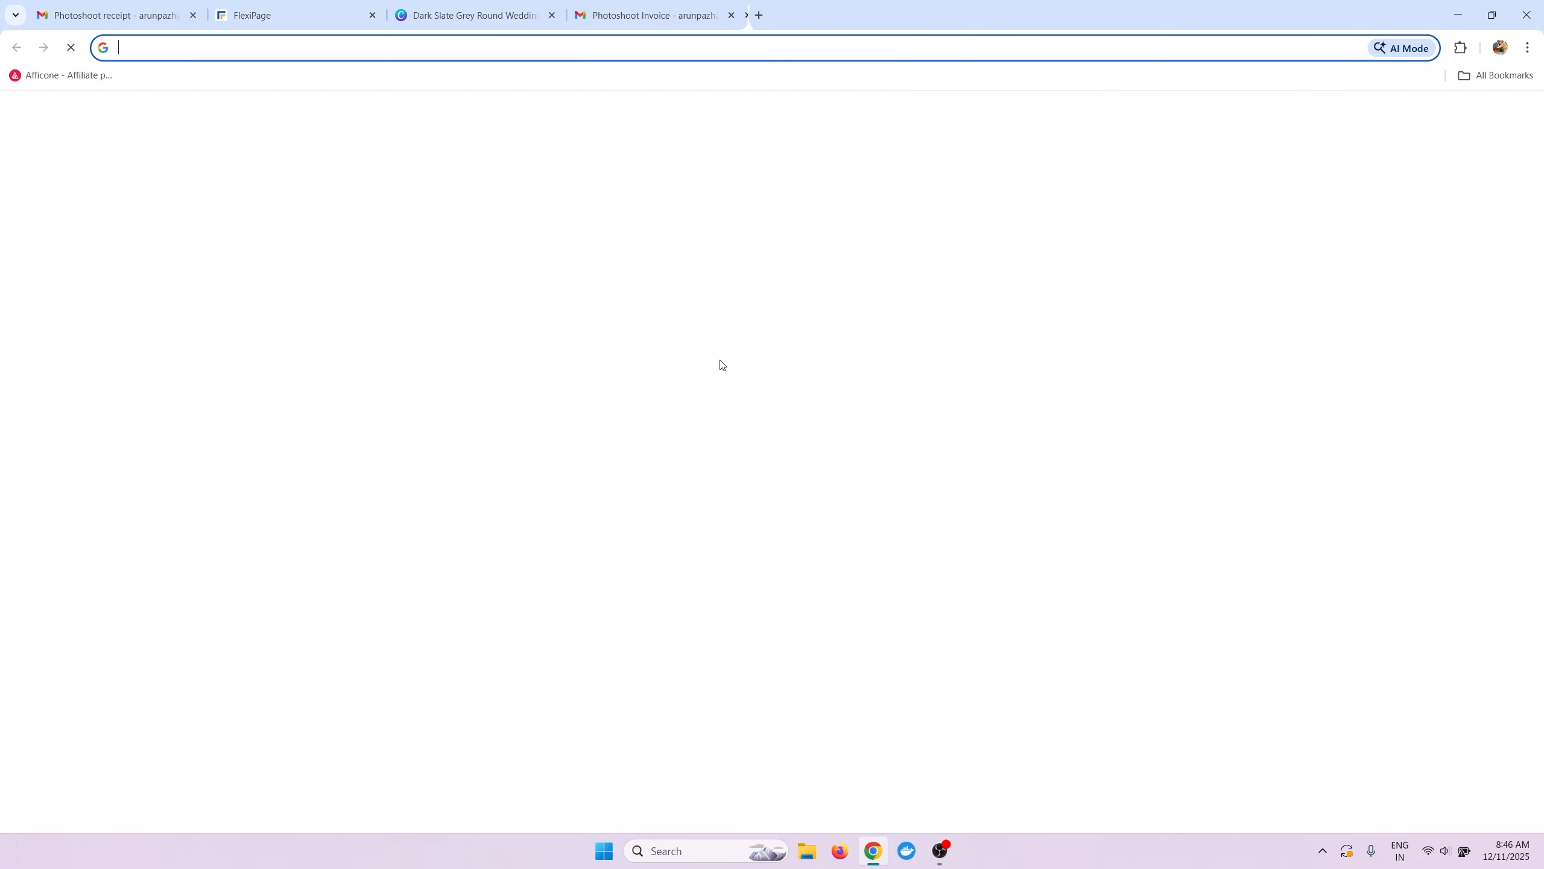
{"action": "type", "text": "airtable"}
{"action": "key", "text": "Return"}
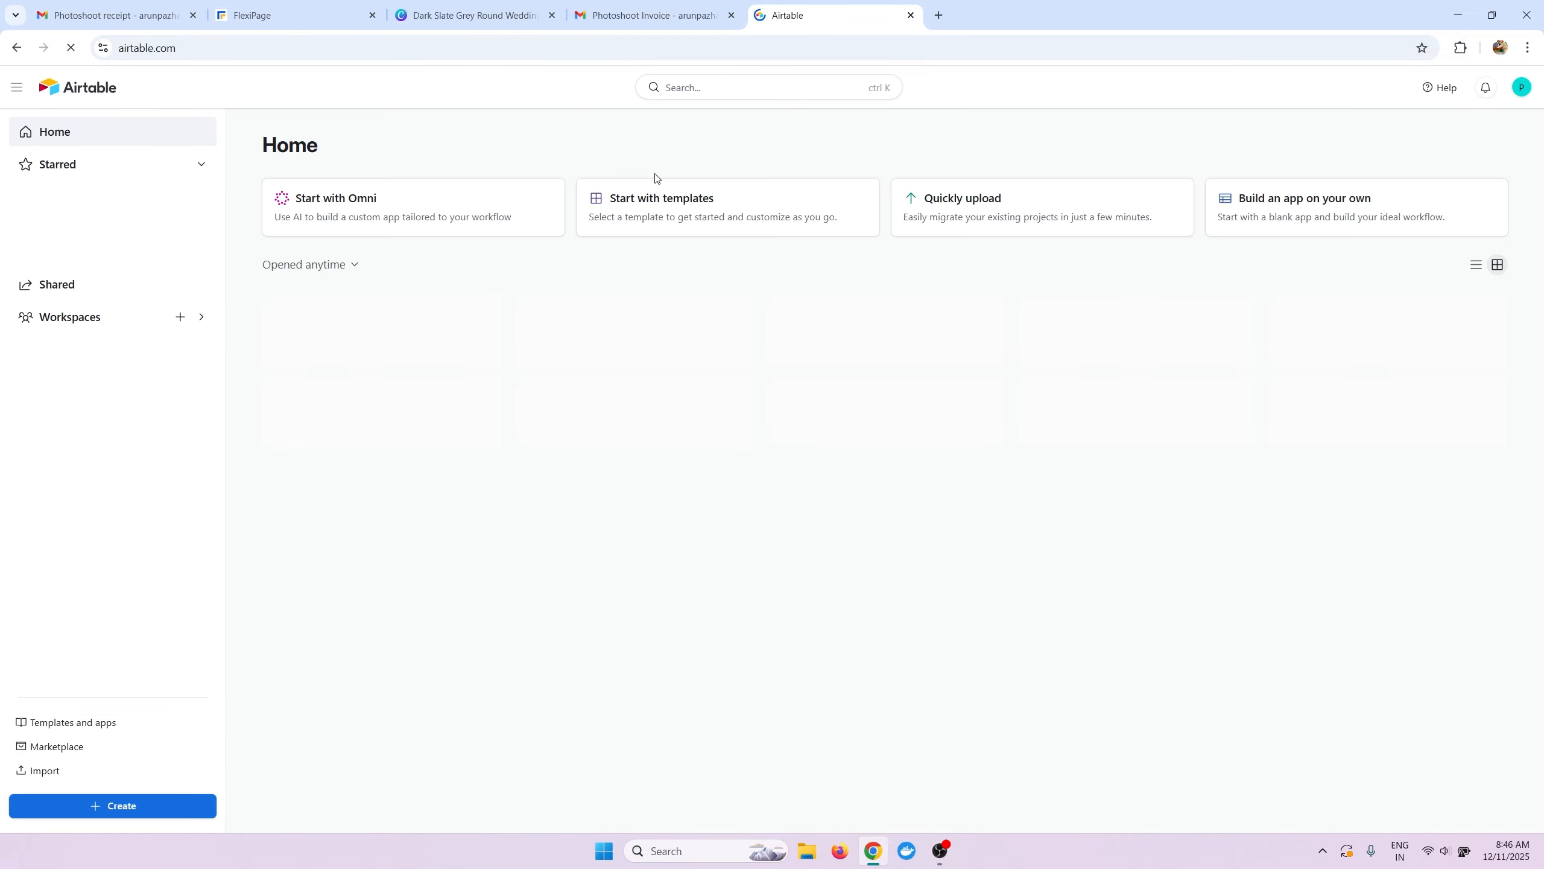
Open the Order Management (Demo) base and go to its Generate Invoice automation.
{"action": "left_click", "coordinate": [413, 361]}
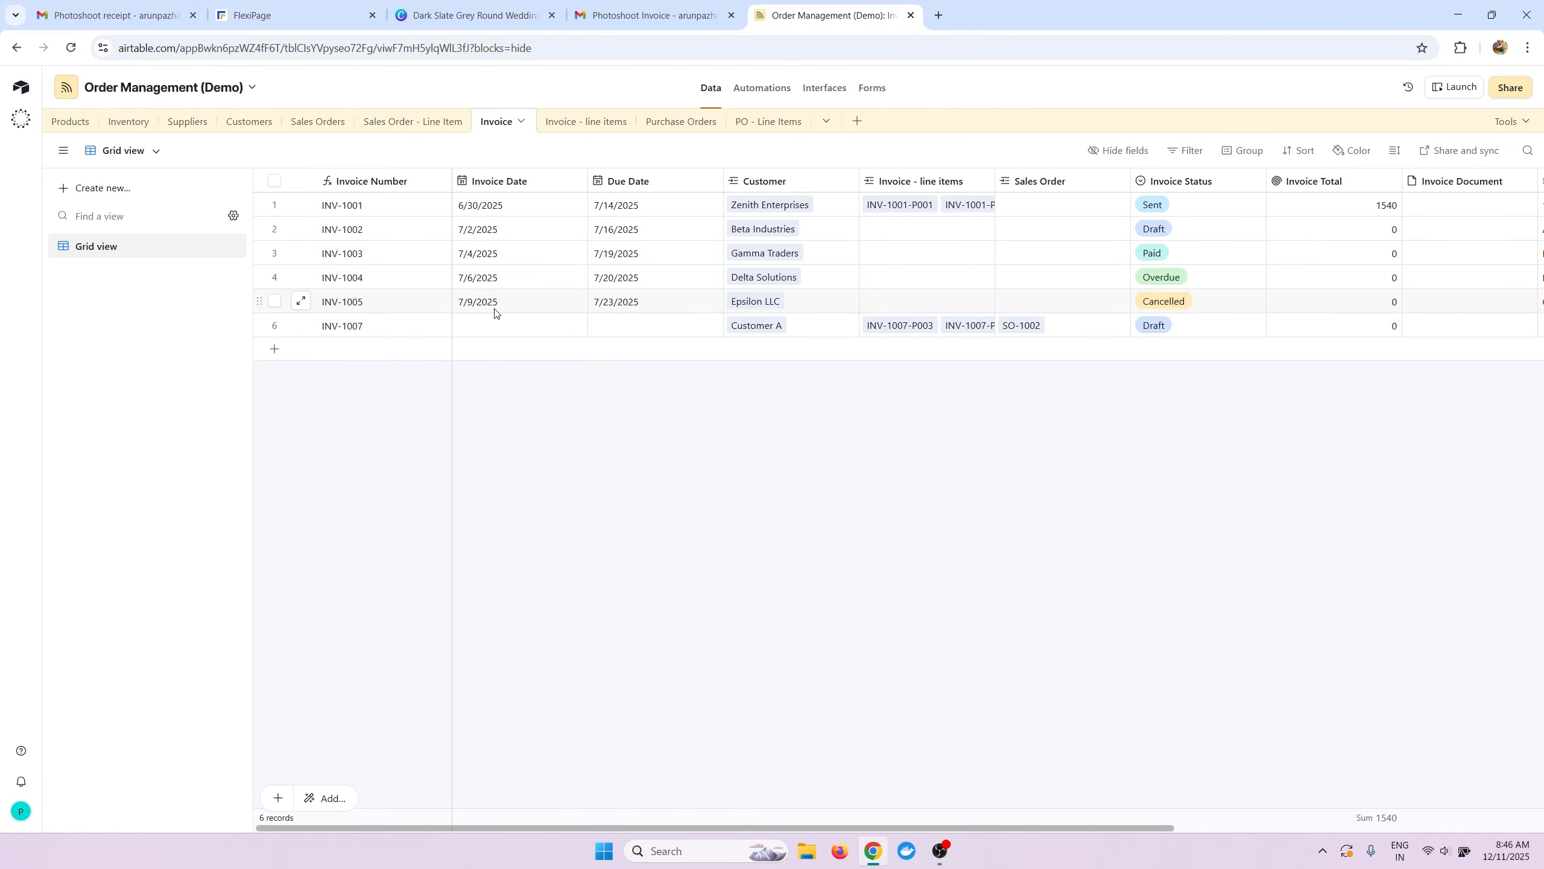
{"action": "left_click_drag", "start_coordinate": [477, 828], "coordinate": [421, 812]}
{"action": "left_click", "coordinate": [754, 97]}
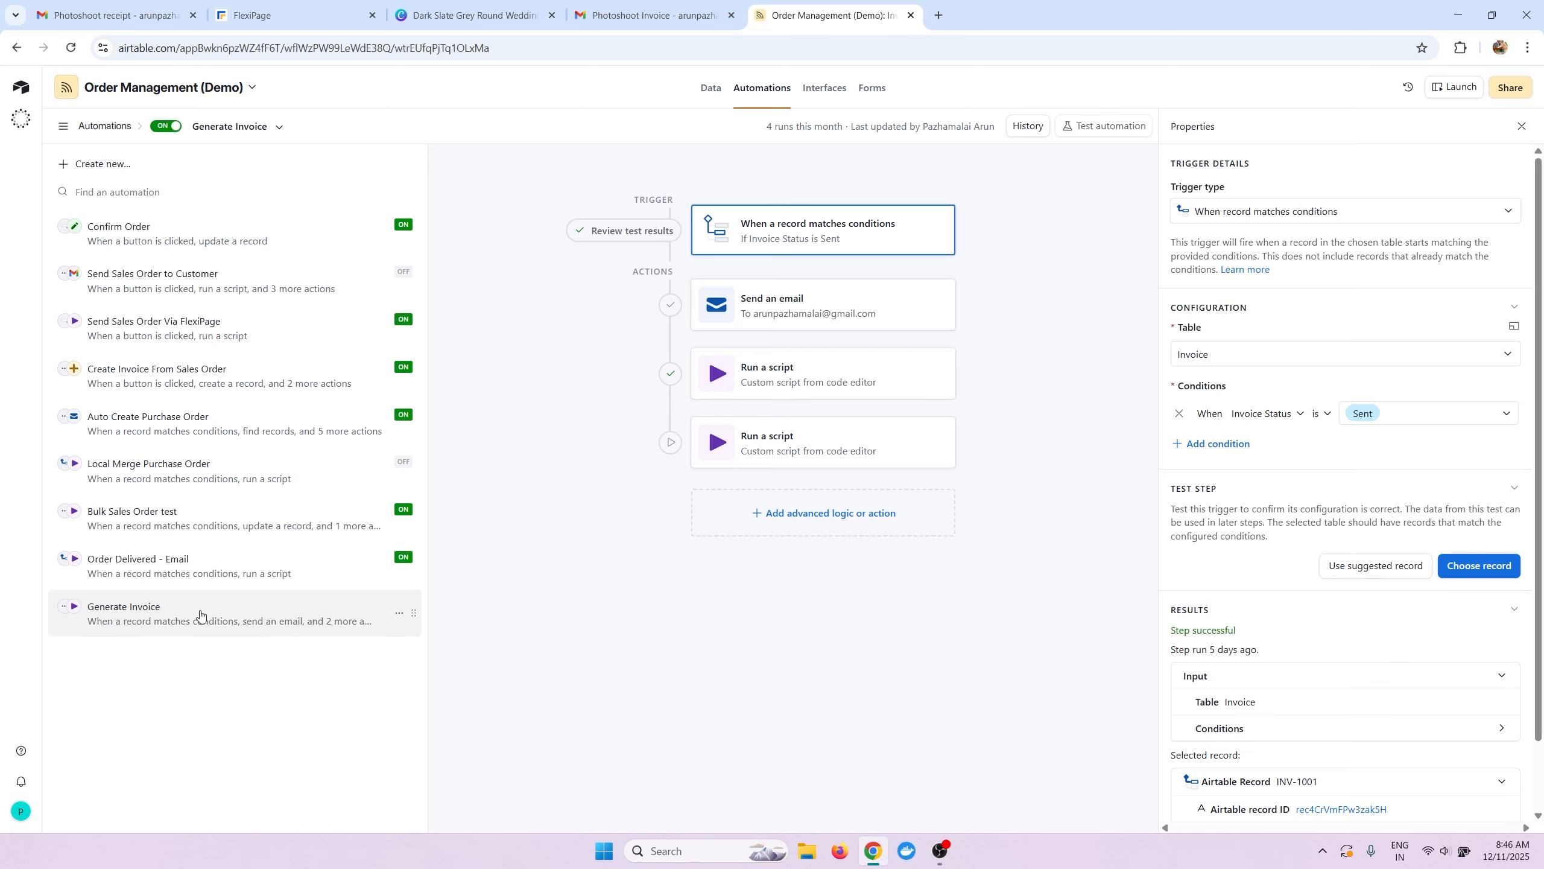
Delete the Send an email action from the Generate Invoice automation.
{"action": "left_click", "coordinate": [882, 307]}
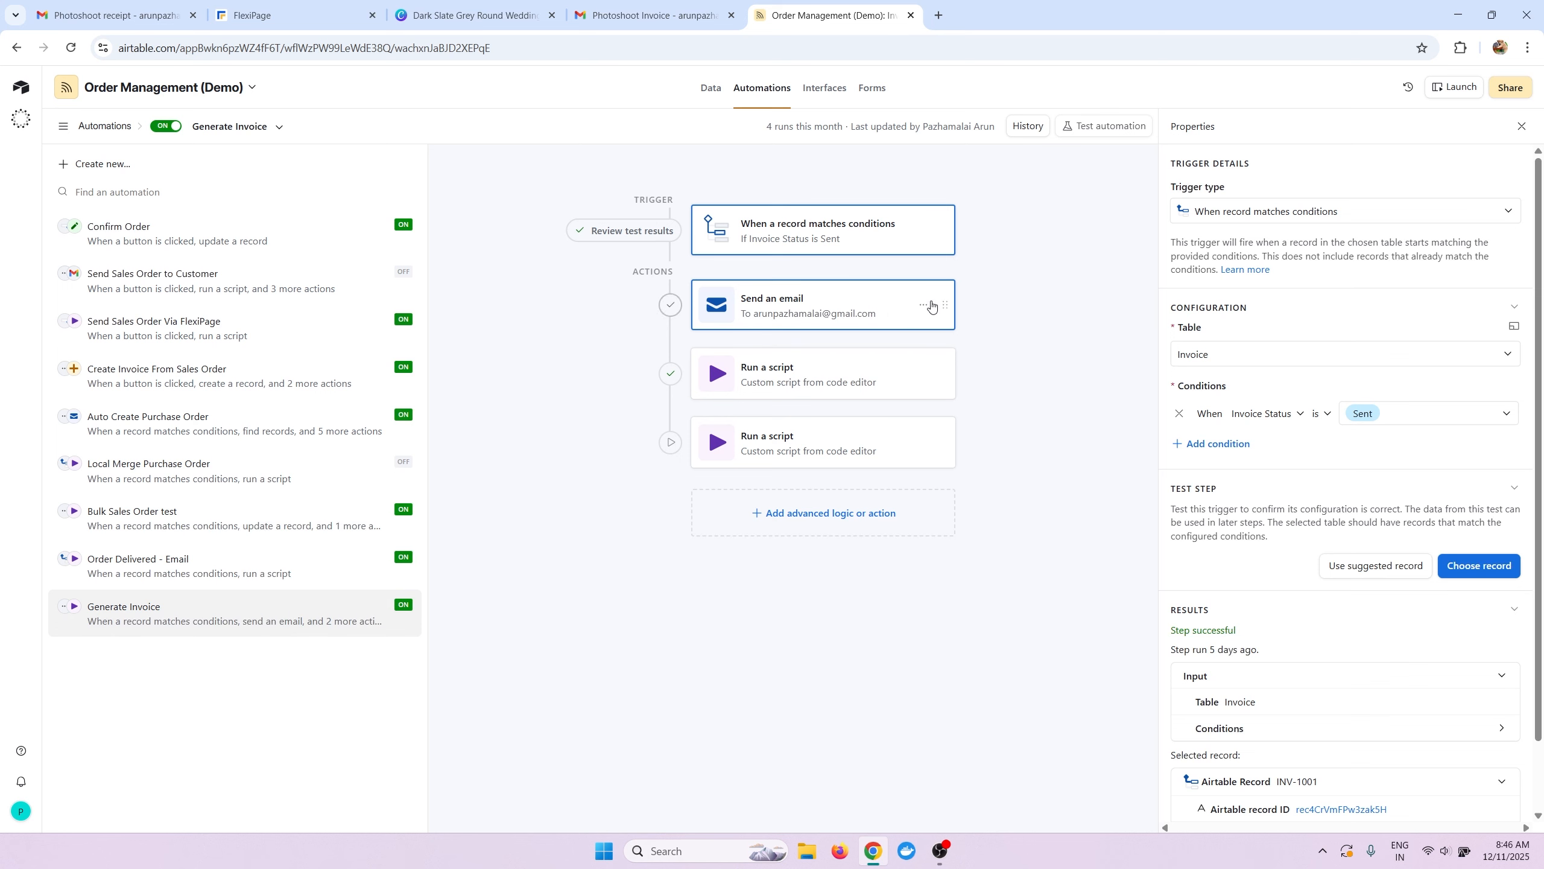
{"action": "left_click", "coordinate": [923, 304]}
{"action": "left_click", "coordinate": [973, 372]}
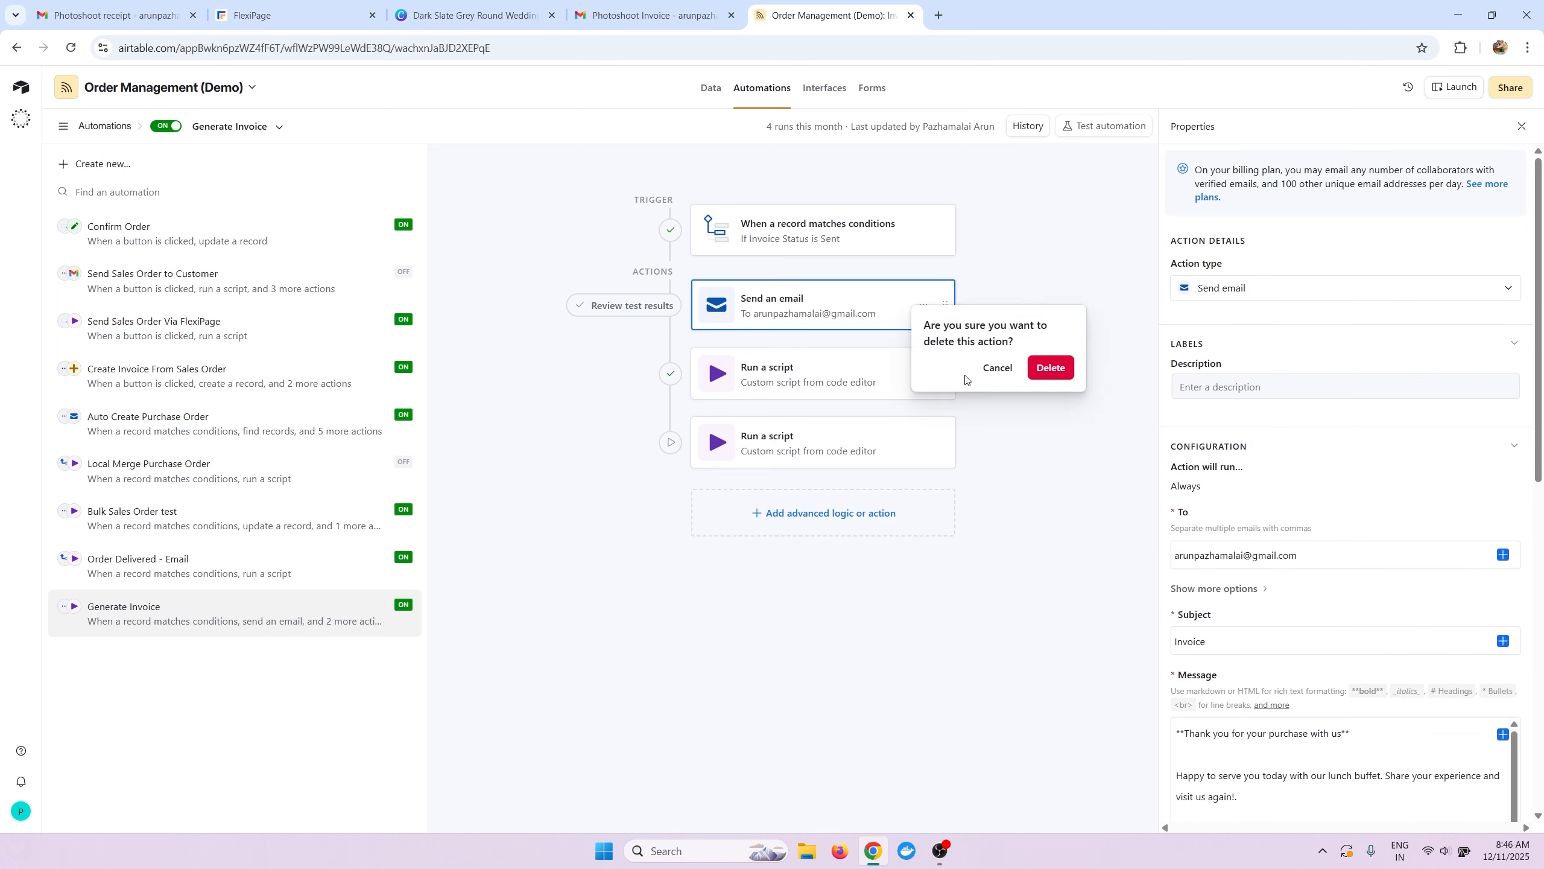
{"action": "left_click", "coordinate": [1050, 367]}
Check the first script's settings and delete the duplicate second Run a script action.
{"action": "left_click", "coordinate": [828, 326]}
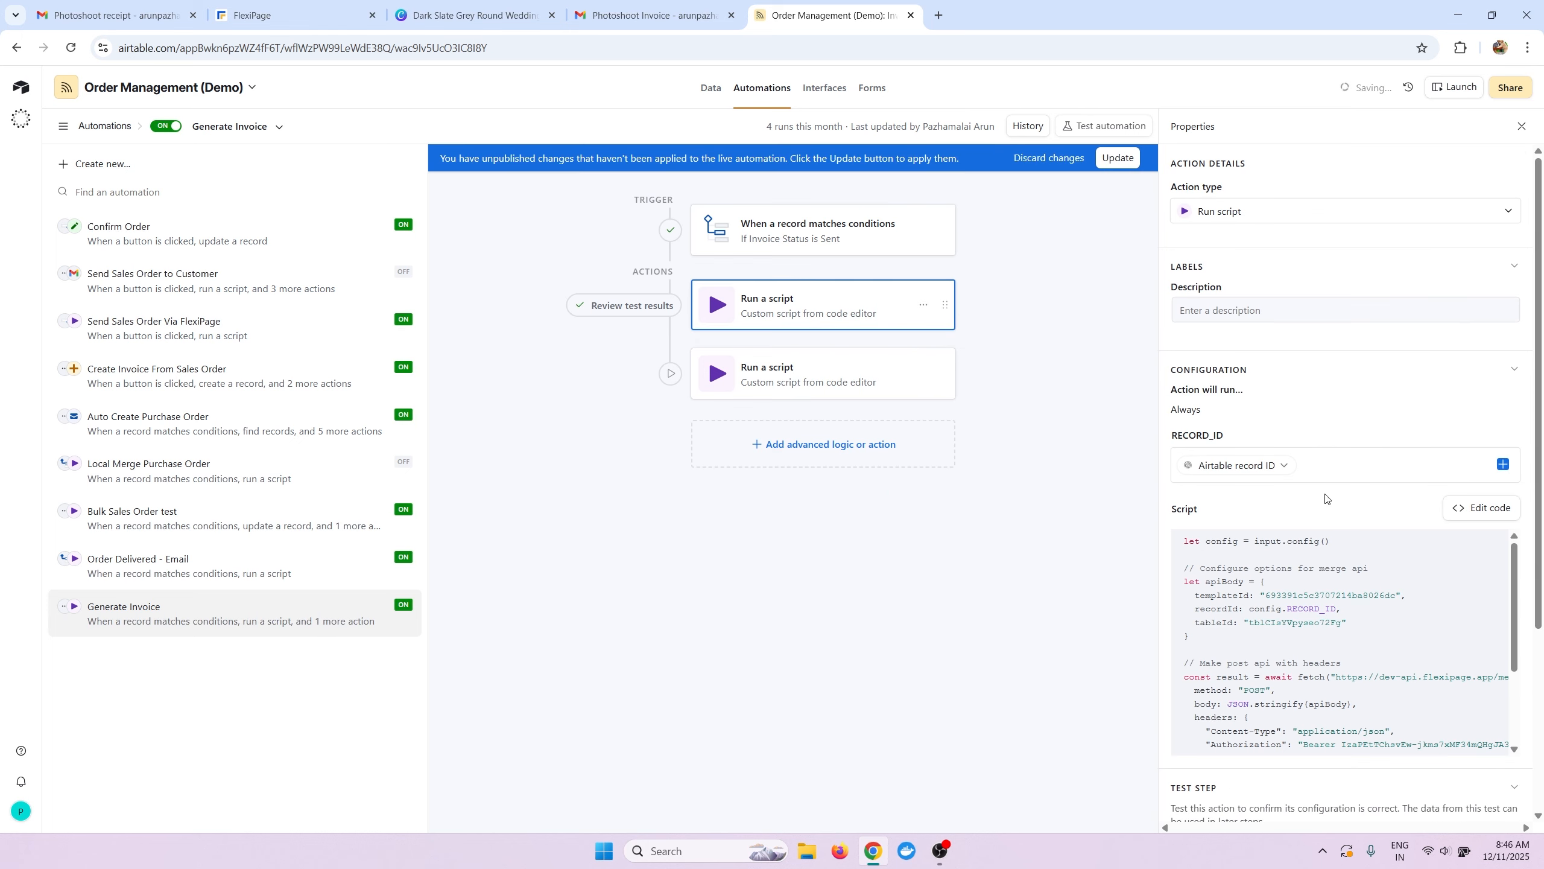
{"action": "scroll", "coordinate": [1385, 580], "scroll_direction": "down", "scroll_amount": 2}
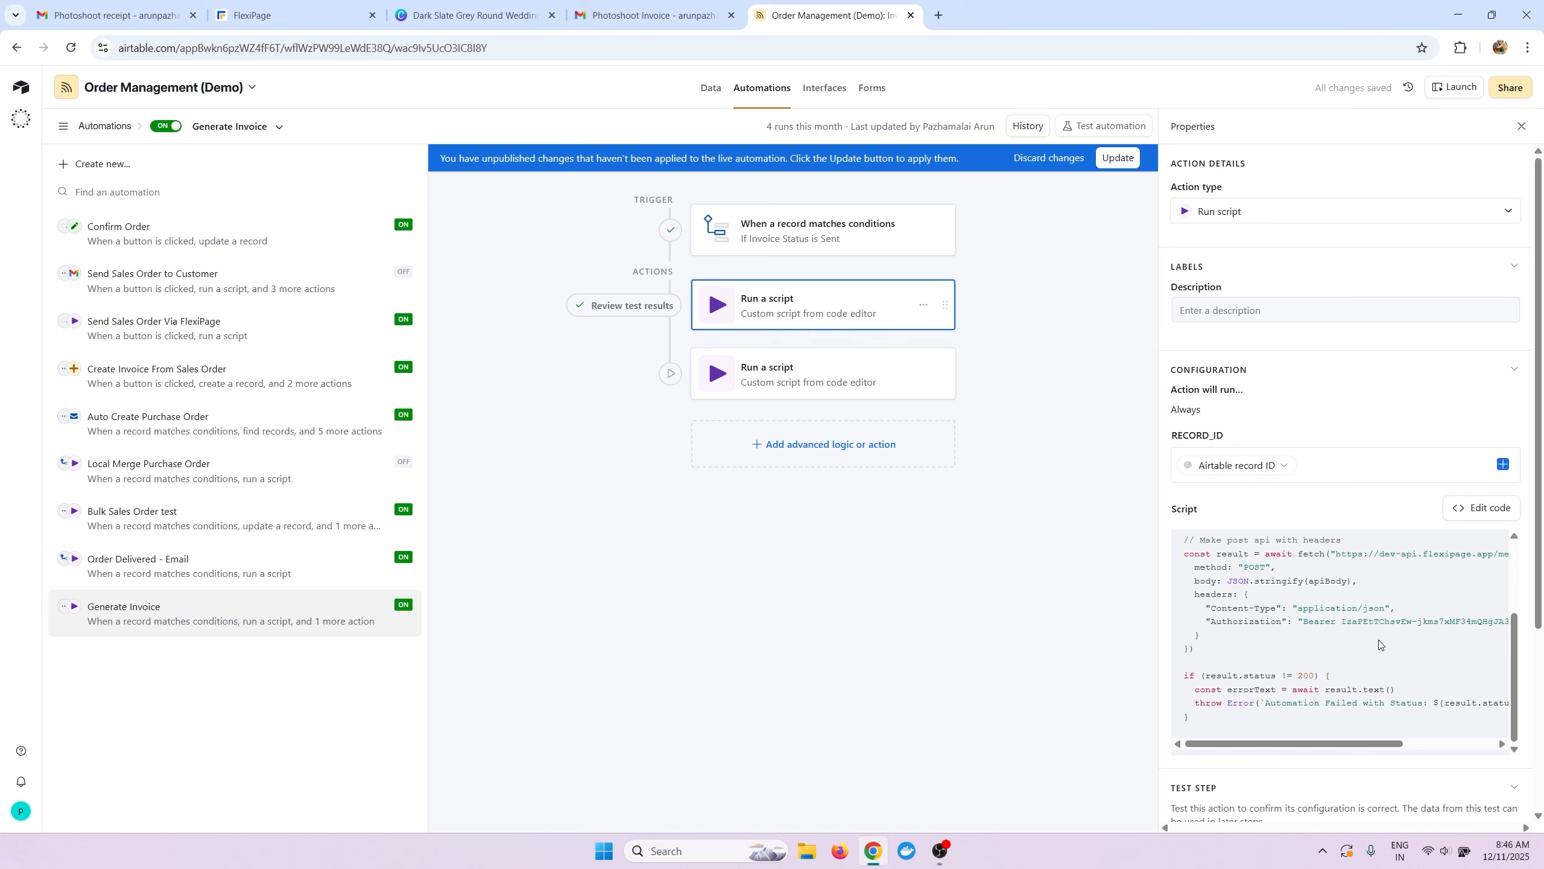
{"action": "scroll", "coordinate": [1388, 654], "scroll_direction": "up", "scroll_amount": 2}
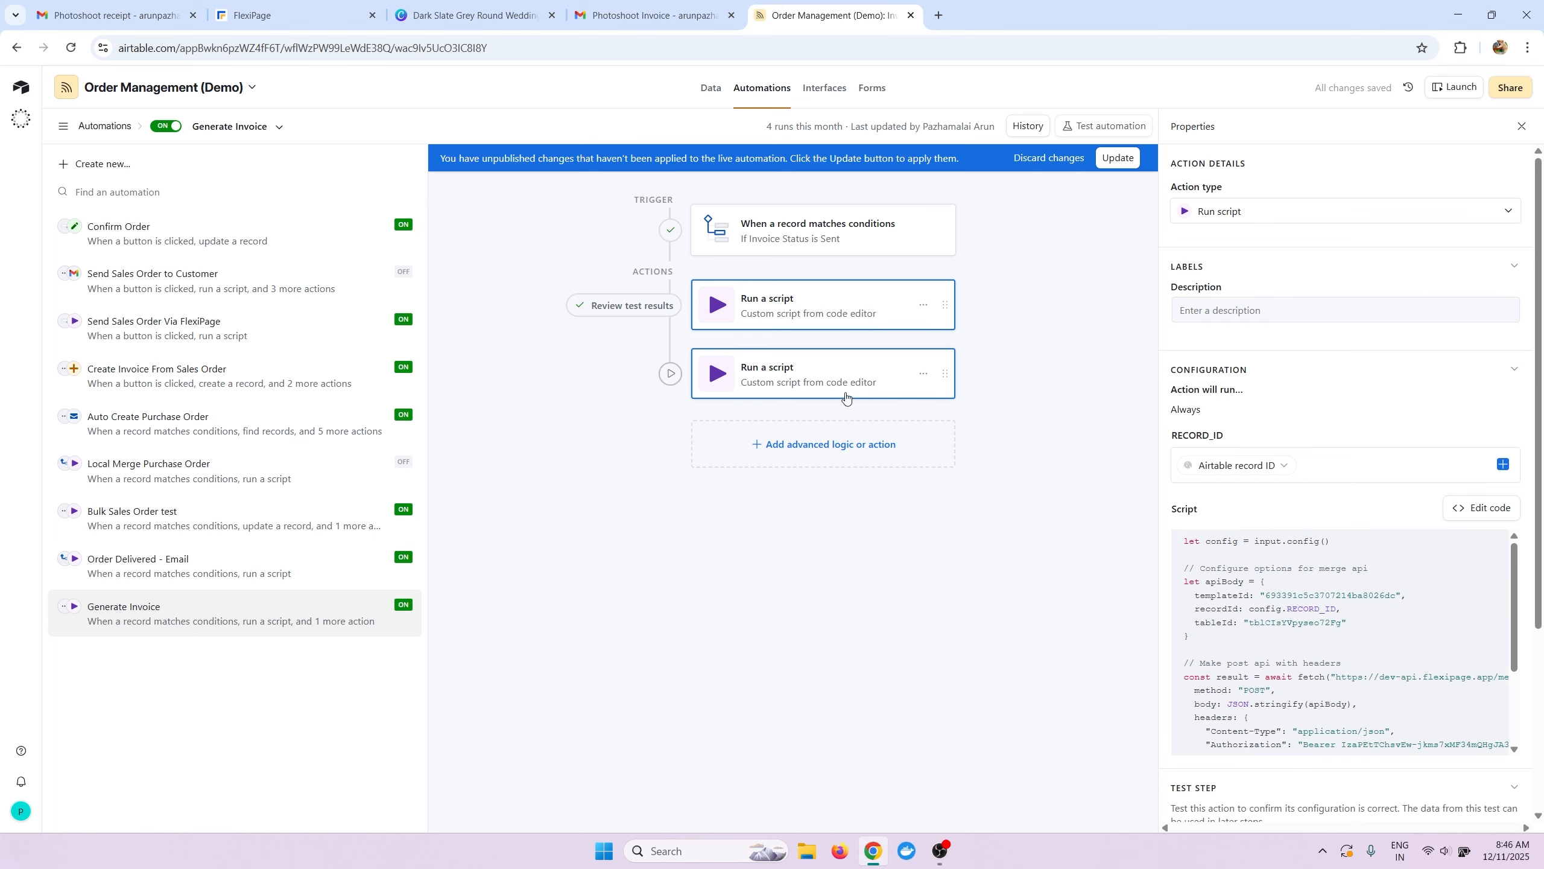
{"action": "left_click", "coordinate": [878, 382]}
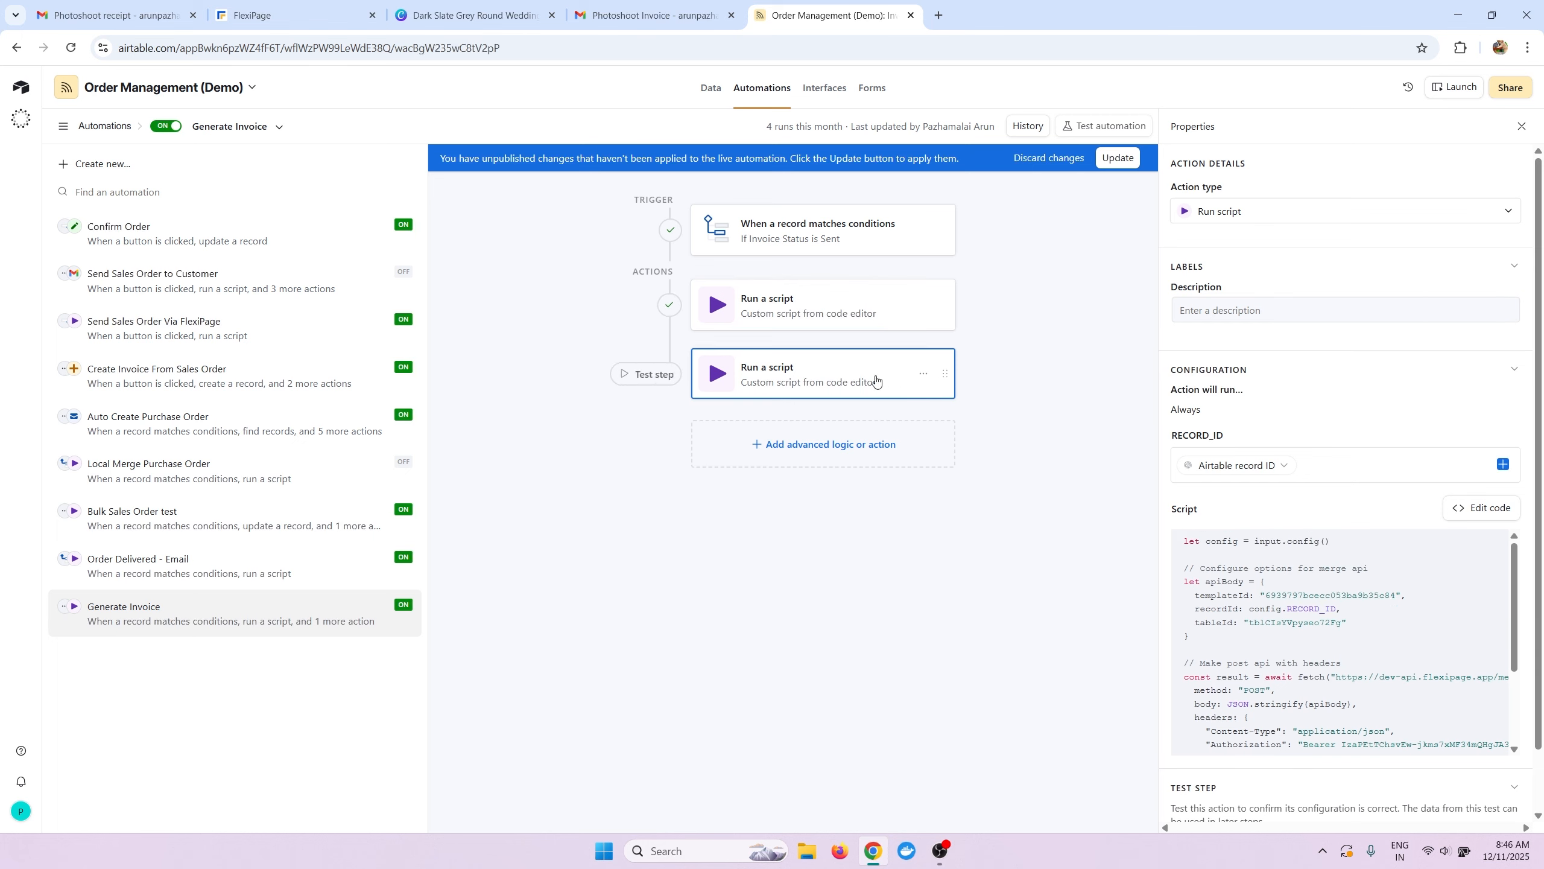
{"action": "left_click", "coordinate": [923, 374]}
{"action": "left_click", "coordinate": [986, 449]}
{"action": "left_click", "coordinate": [1051, 435]}
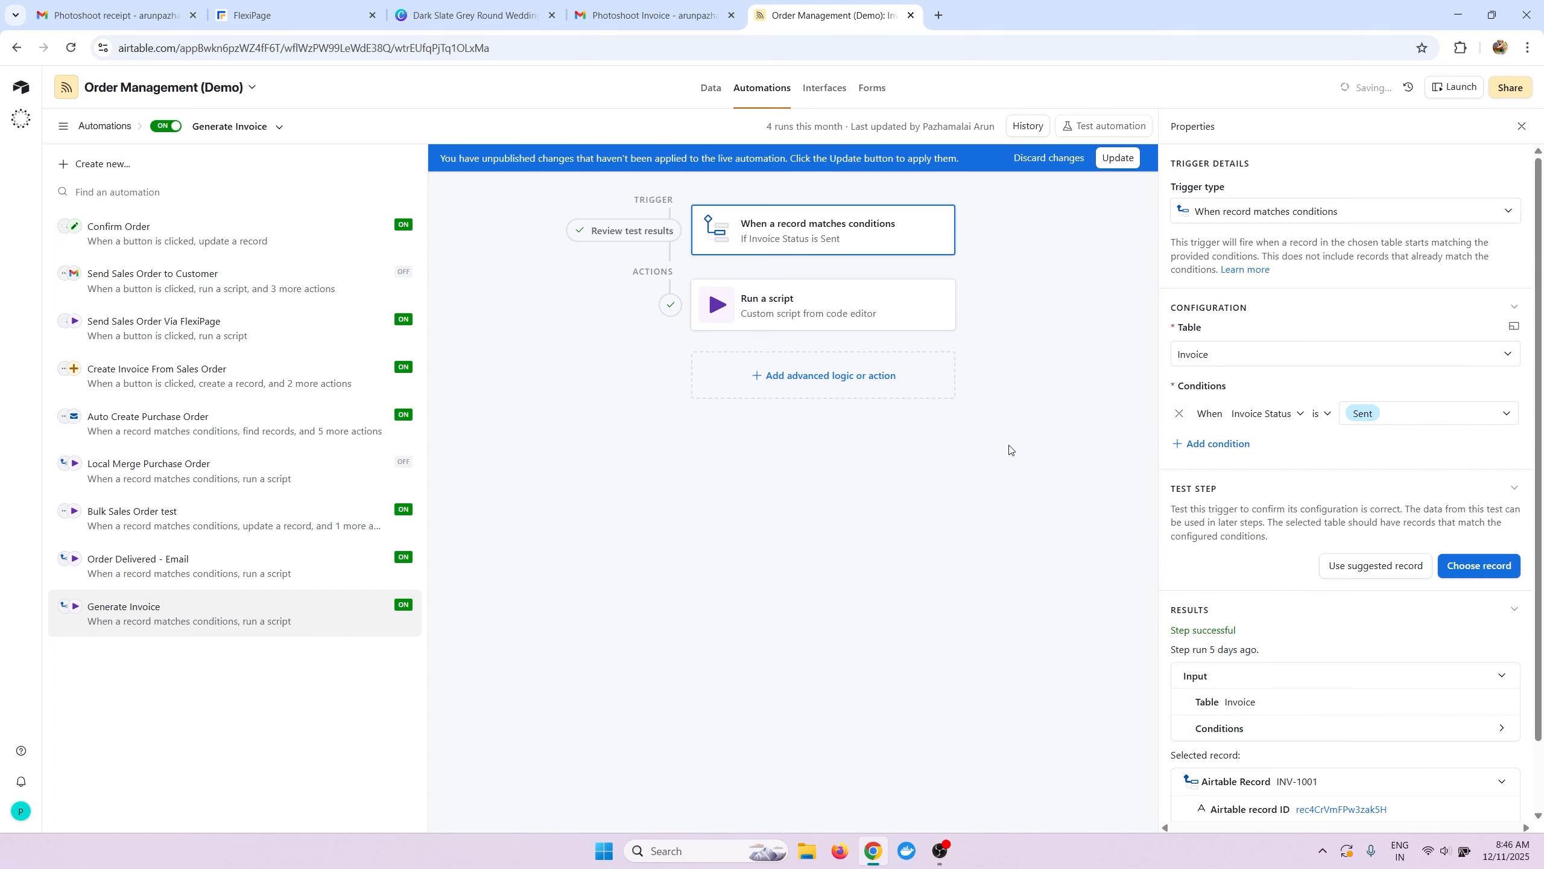
{"action": "left_click", "coordinate": [852, 313]}
{"action": "left_click", "coordinate": [844, 377]}
{"action": "scroll", "coordinate": [821, 487], "scroll_direction": "down", "scroll_amount": 3}
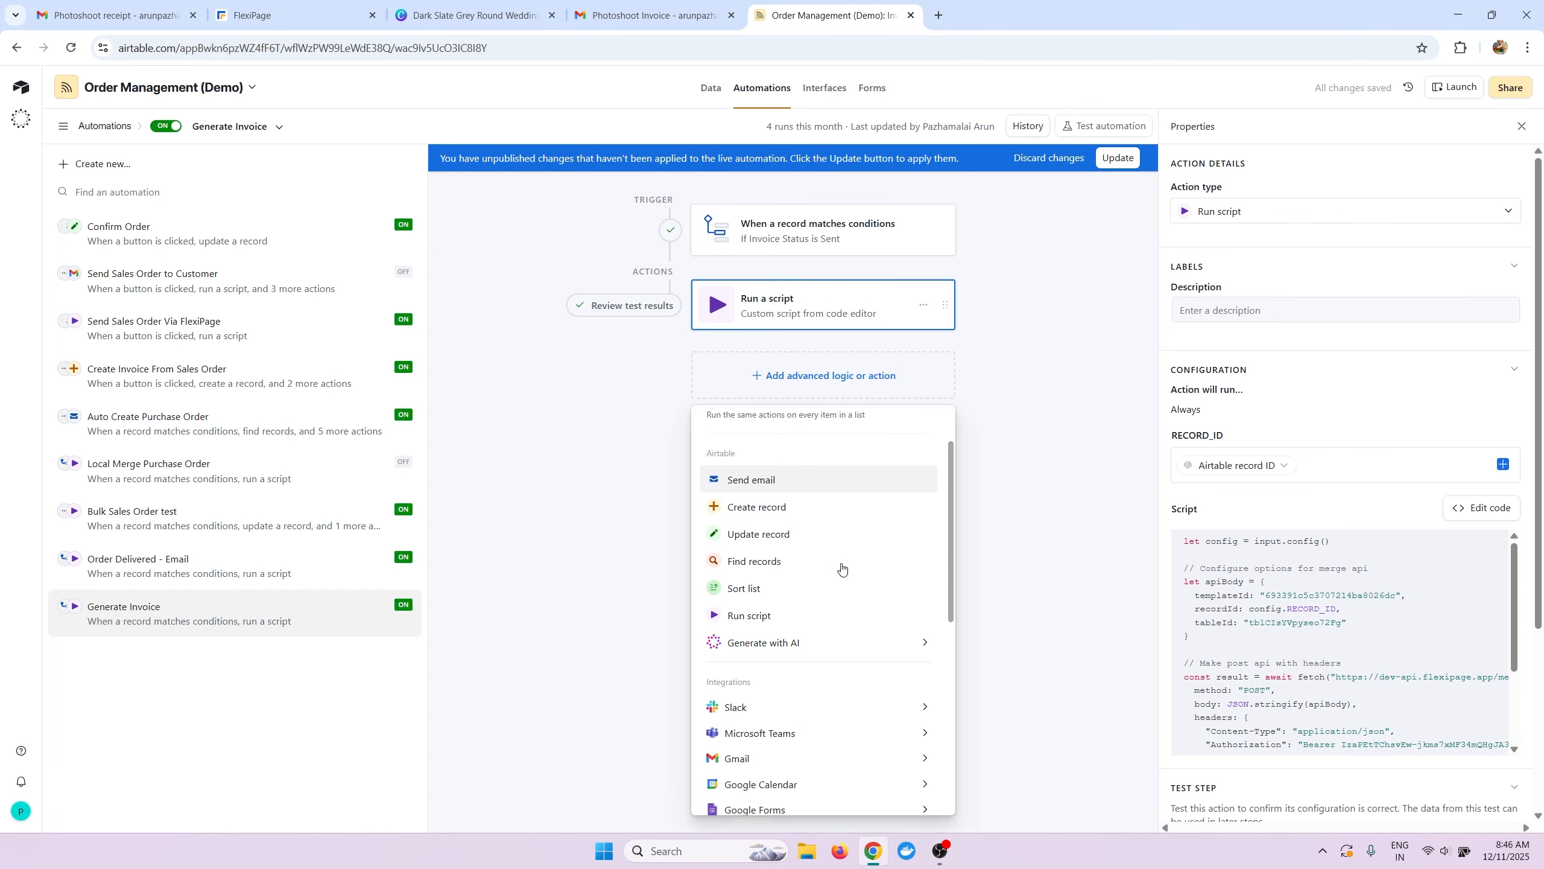
Add a Run script action and replace its placeholder code with the FlexiPage merge script.
{"action": "left_click", "coordinate": [821, 566]}
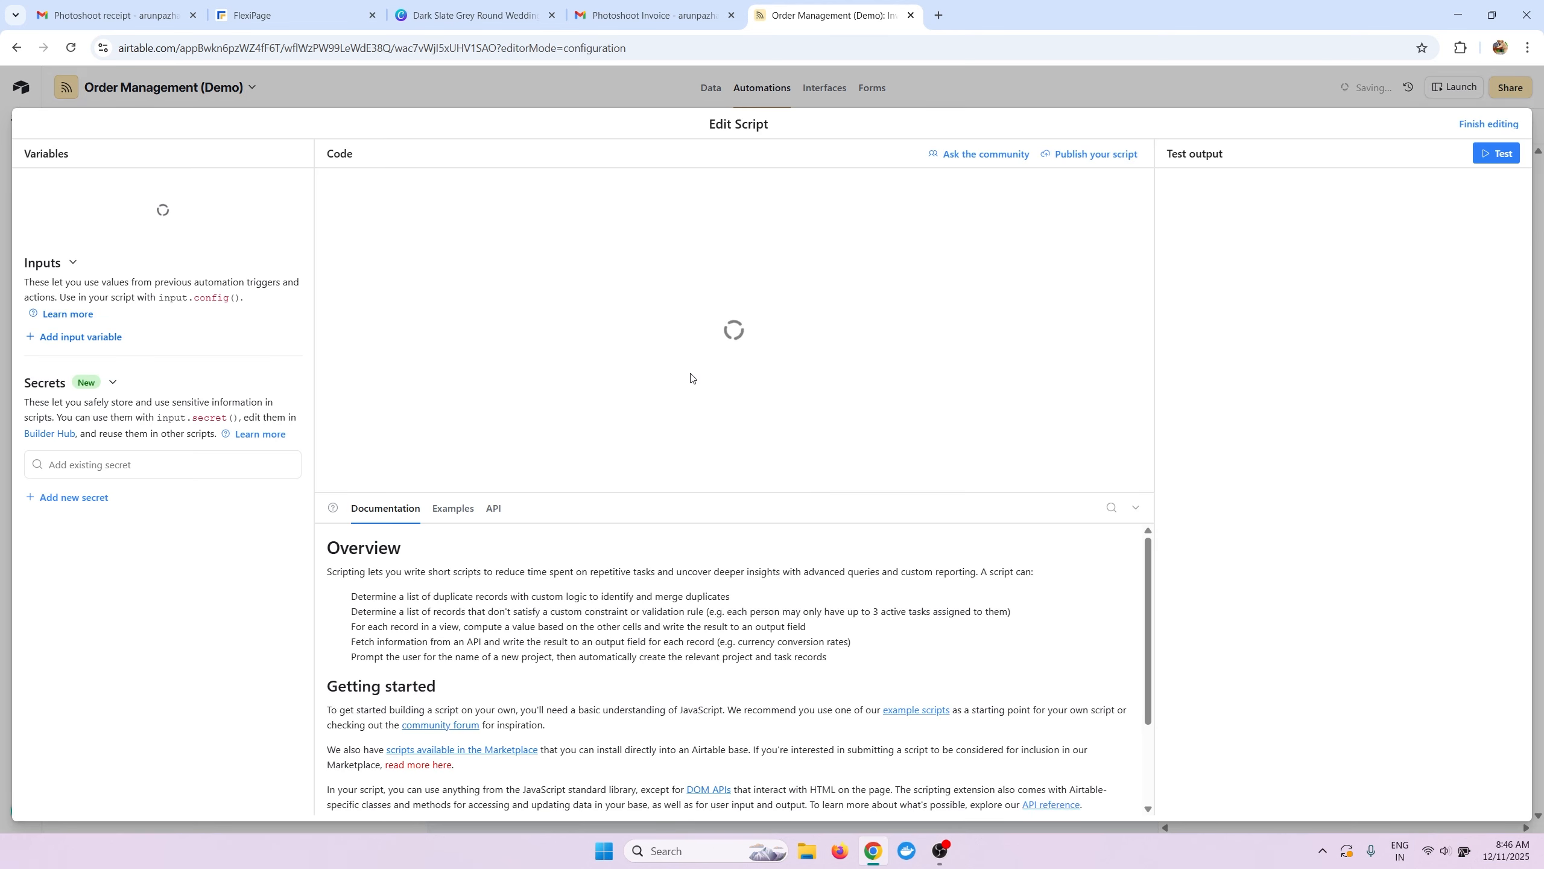
{"action": "key", "text": "ctrl+a"}
{"action": "key", "text": "BackSpace"}
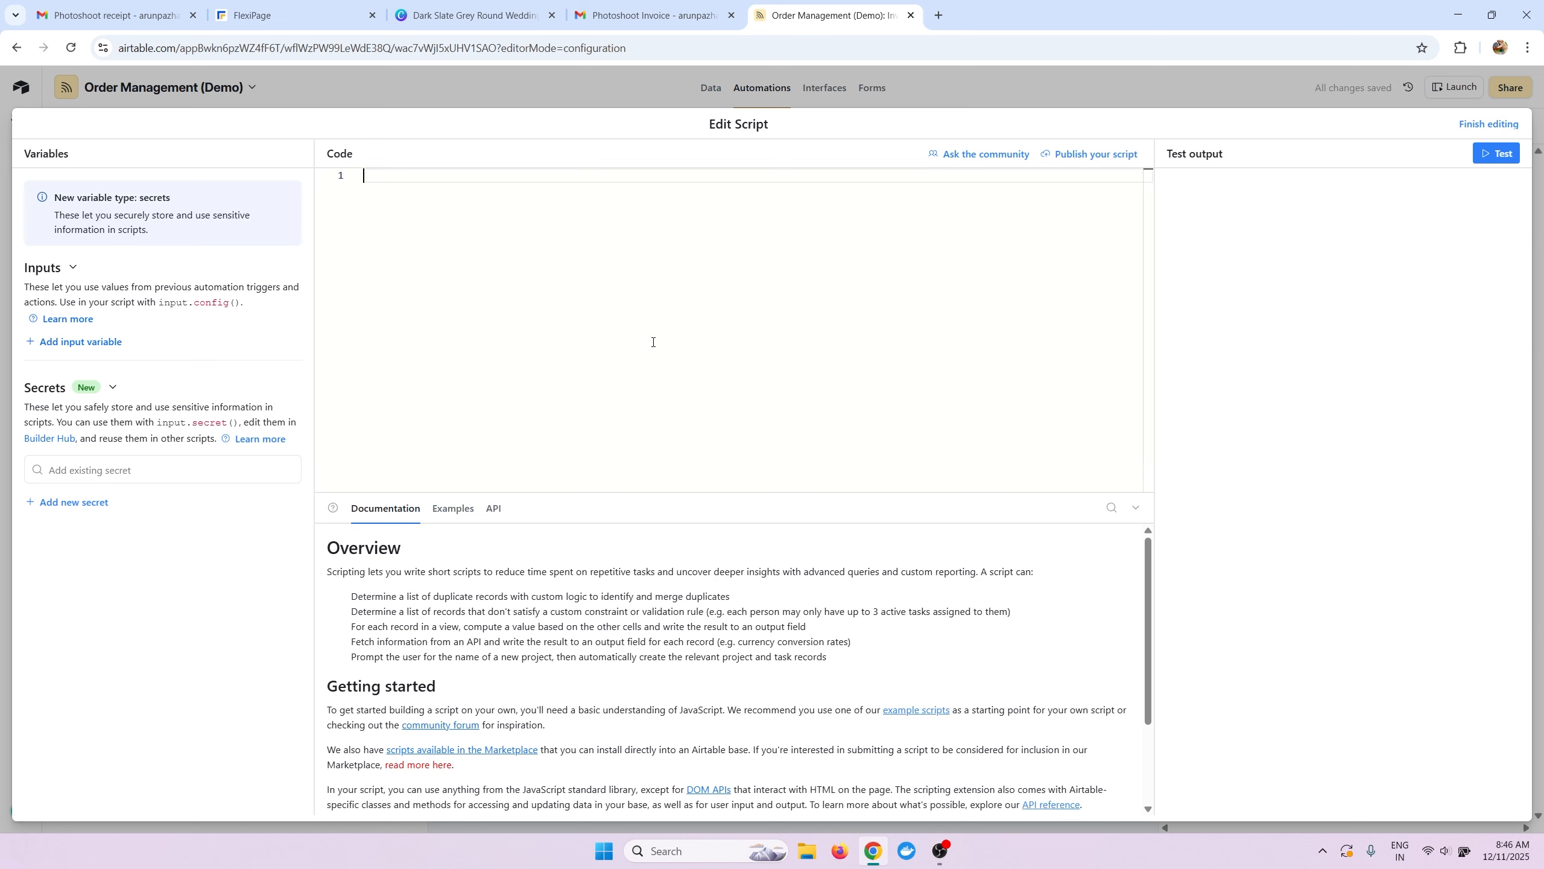
{"action": "key", "text": "ctrl+v"}
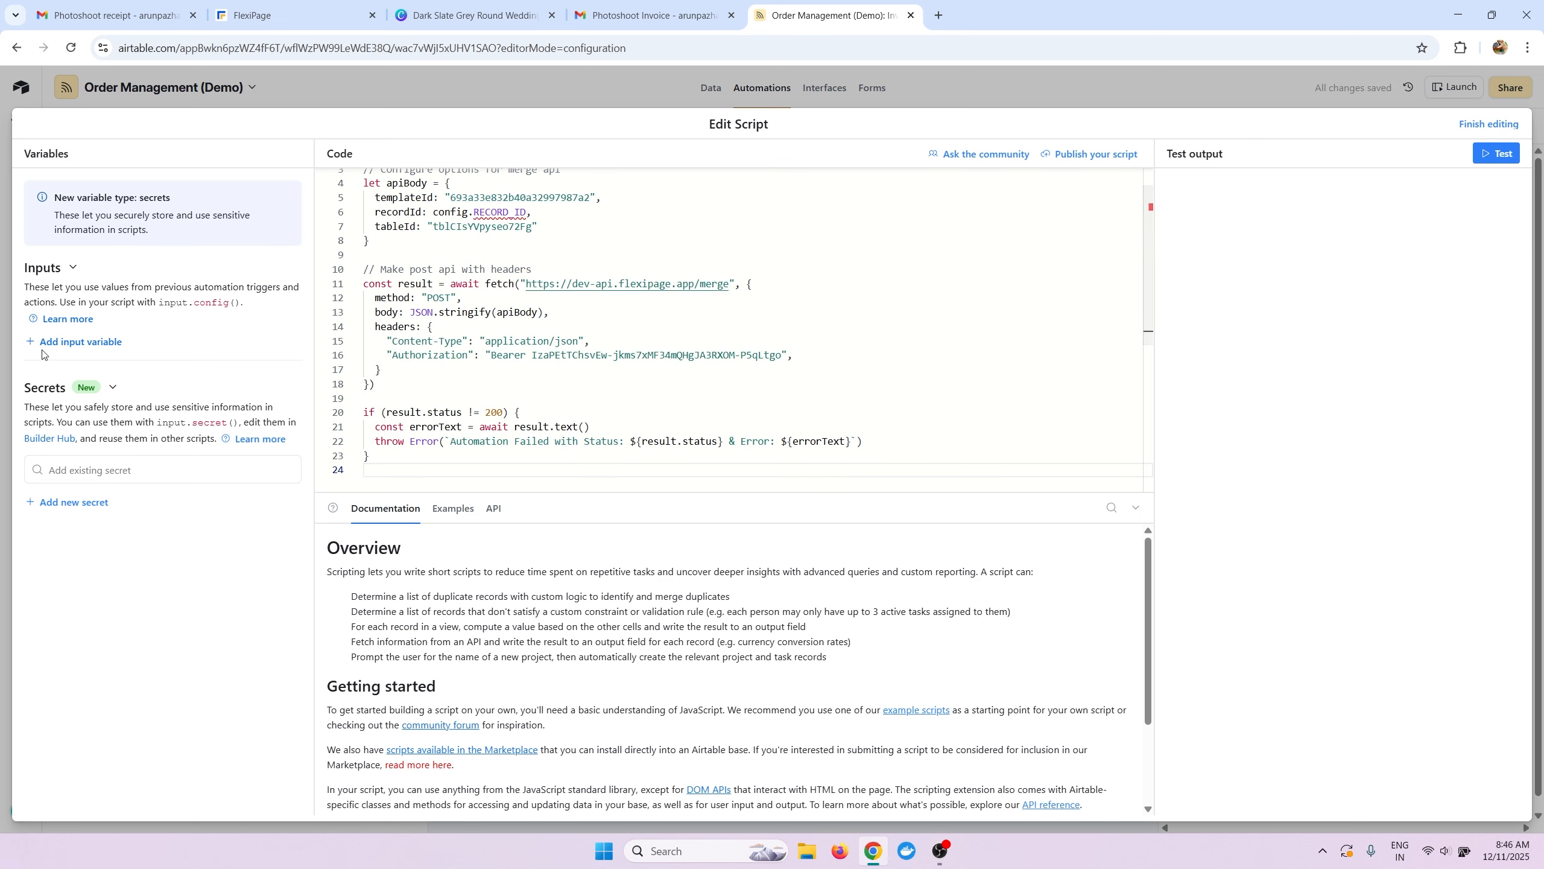
Add input variable RECORD_ID set to the Airtable record ID, finish editing, and publish the automation.
{"action": "left_click", "coordinate": [78, 341]}
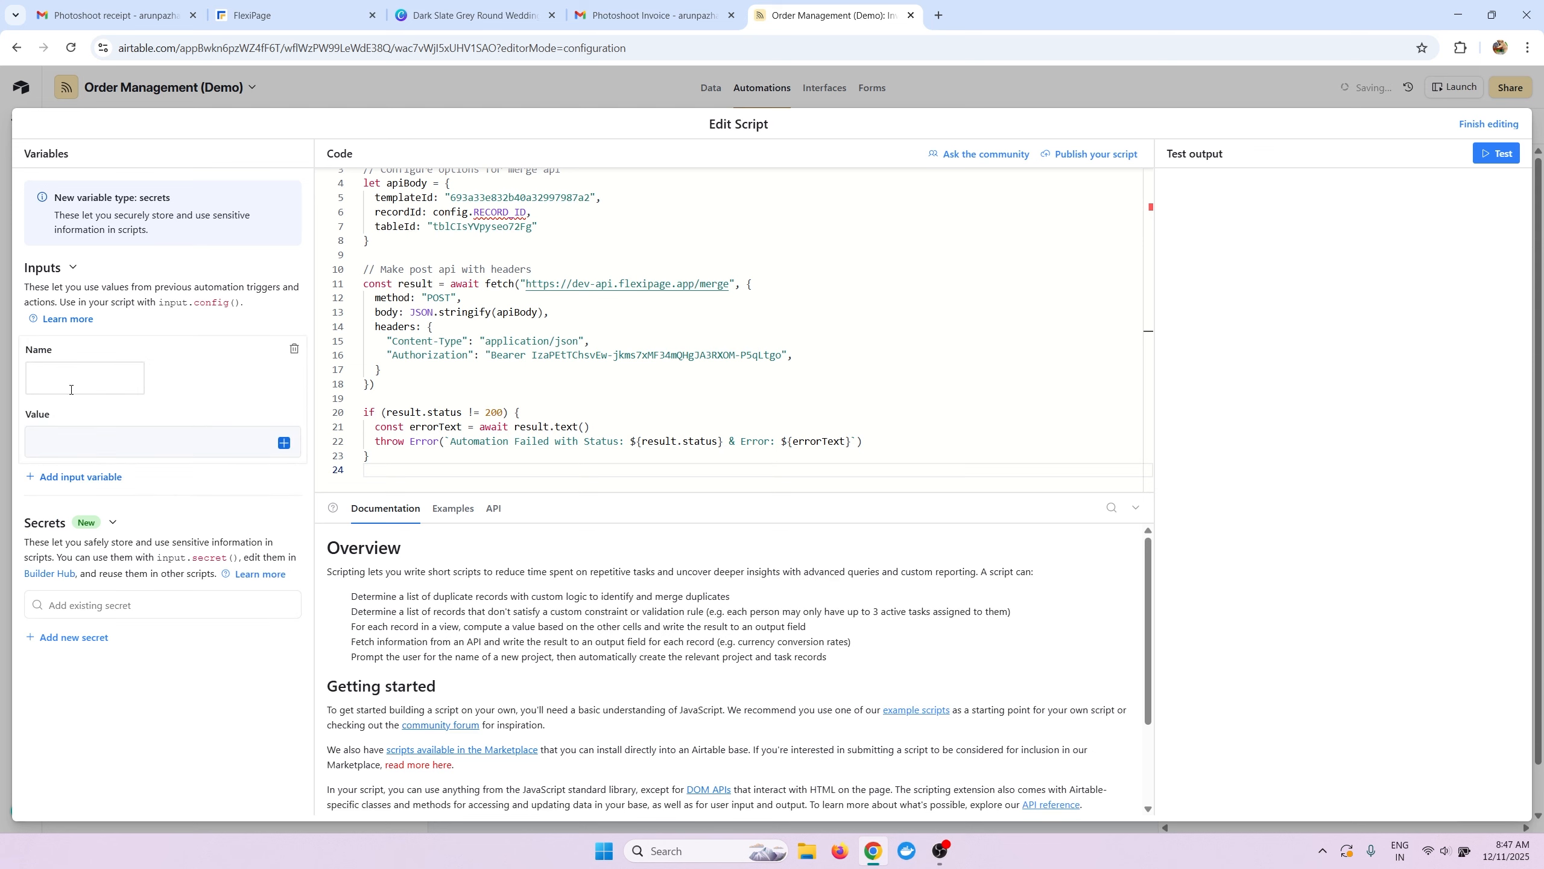
{"action": "double_click", "coordinate": [500, 212]}
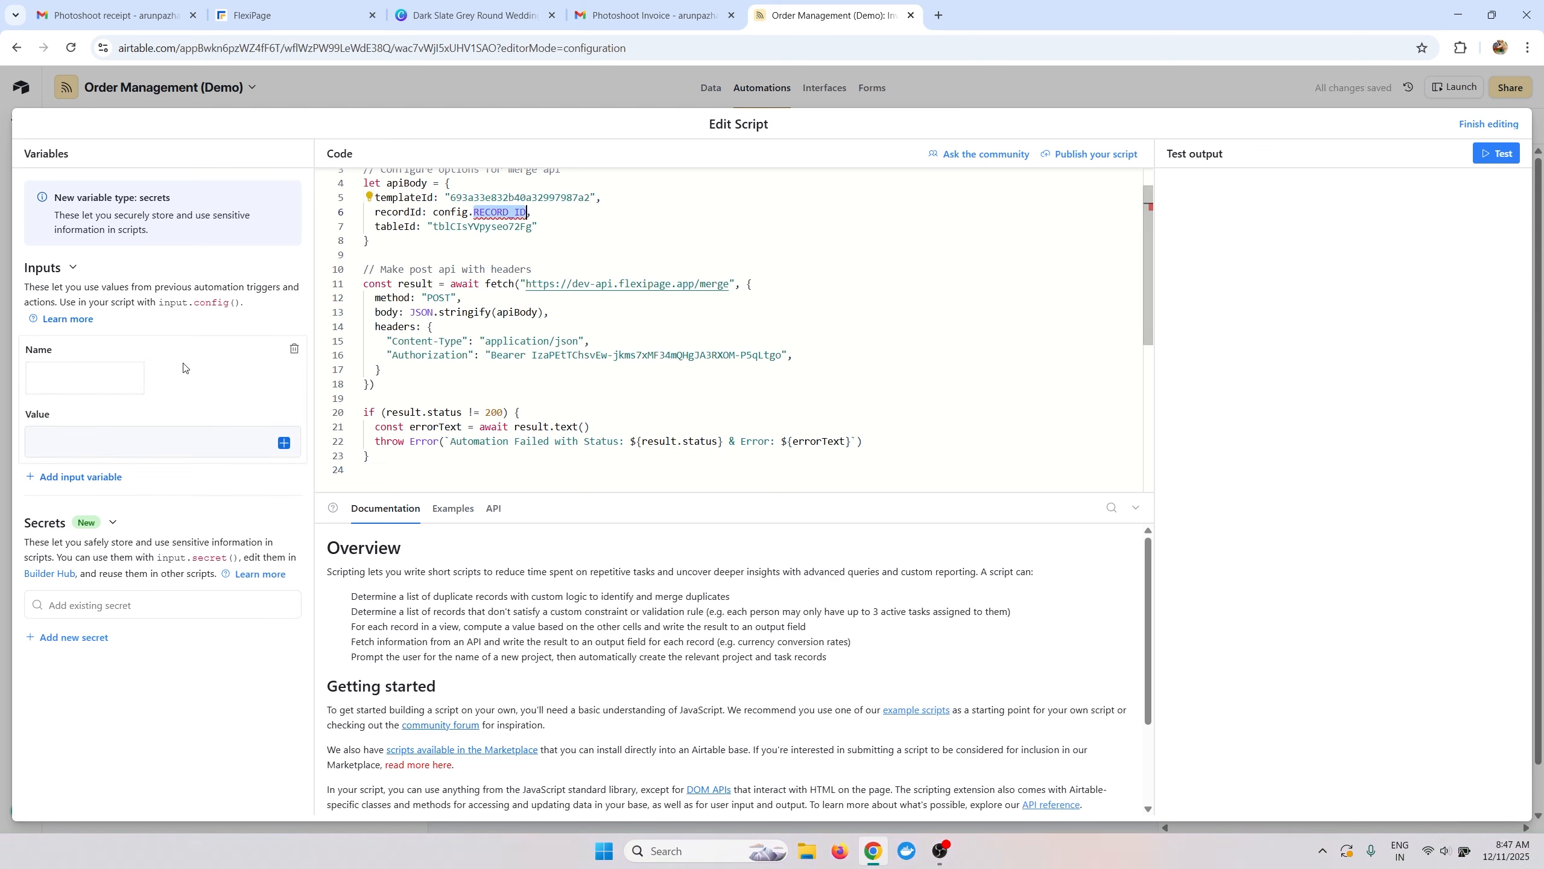
{"action": "left_click", "coordinate": [85, 378]}
{"action": "key", "text": "ctrl+v"}
{"action": "key", "text": "Tab"}
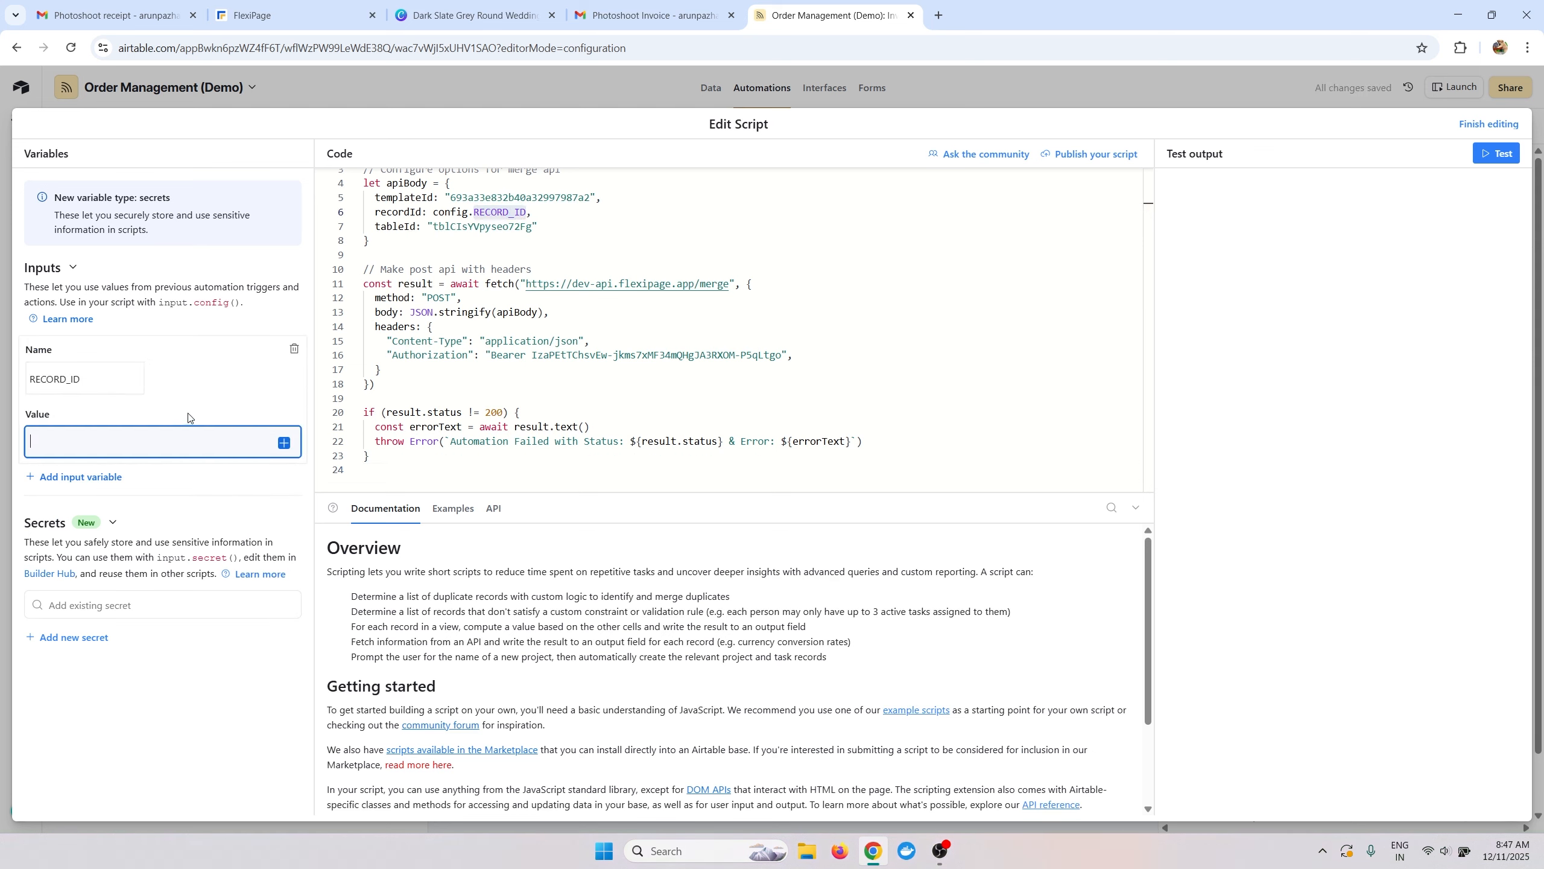
{"action": "left_click", "coordinate": [281, 451]}
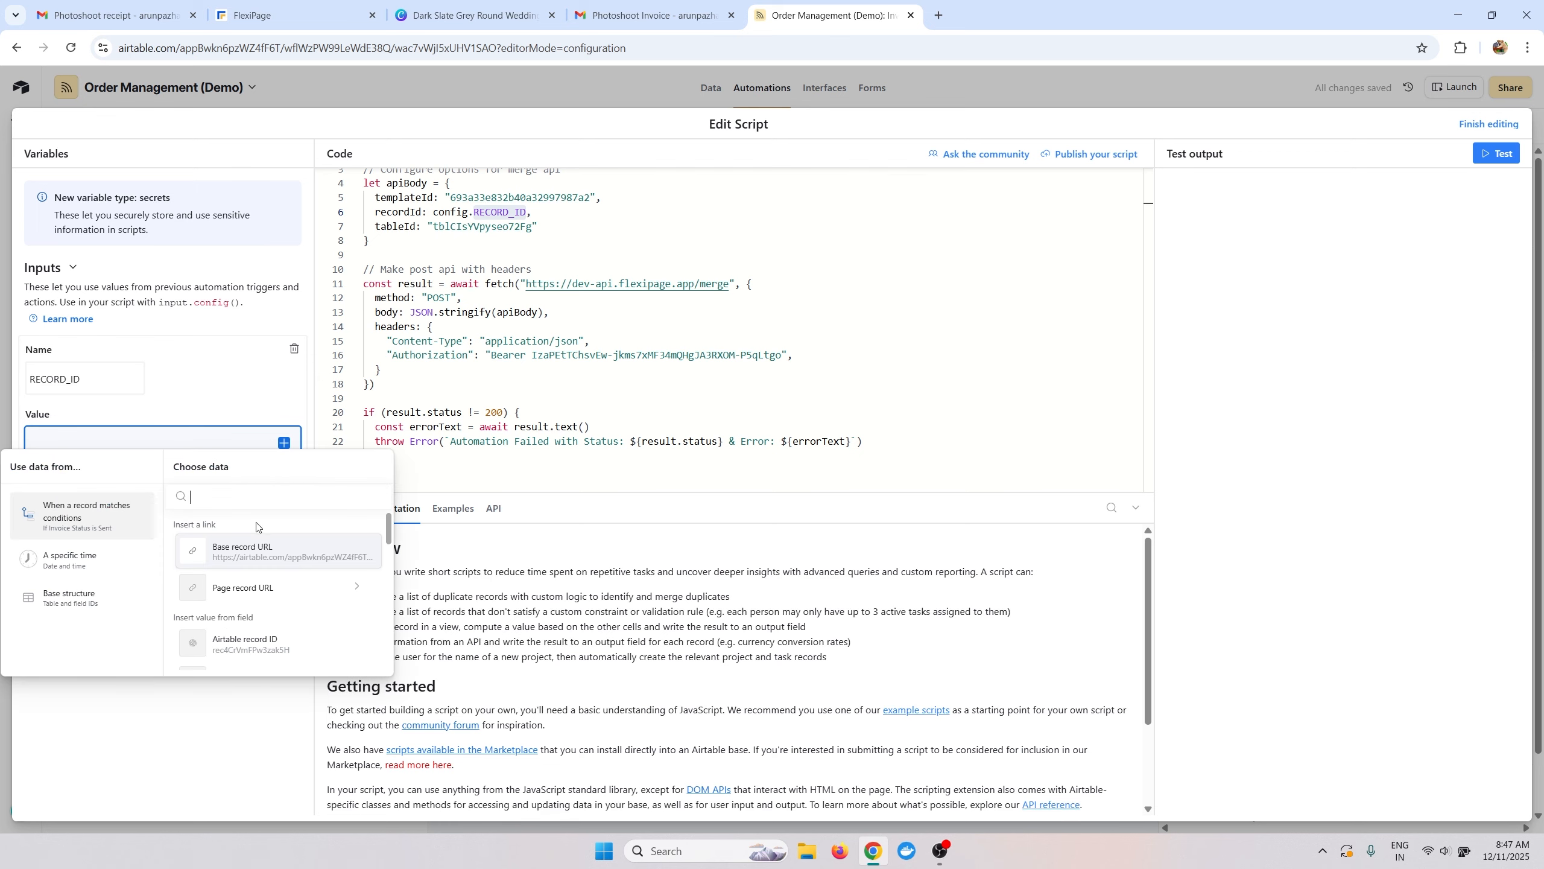
{"action": "left_click", "coordinate": [252, 646]}
{"action": "left_click", "coordinate": [1473, 128]}
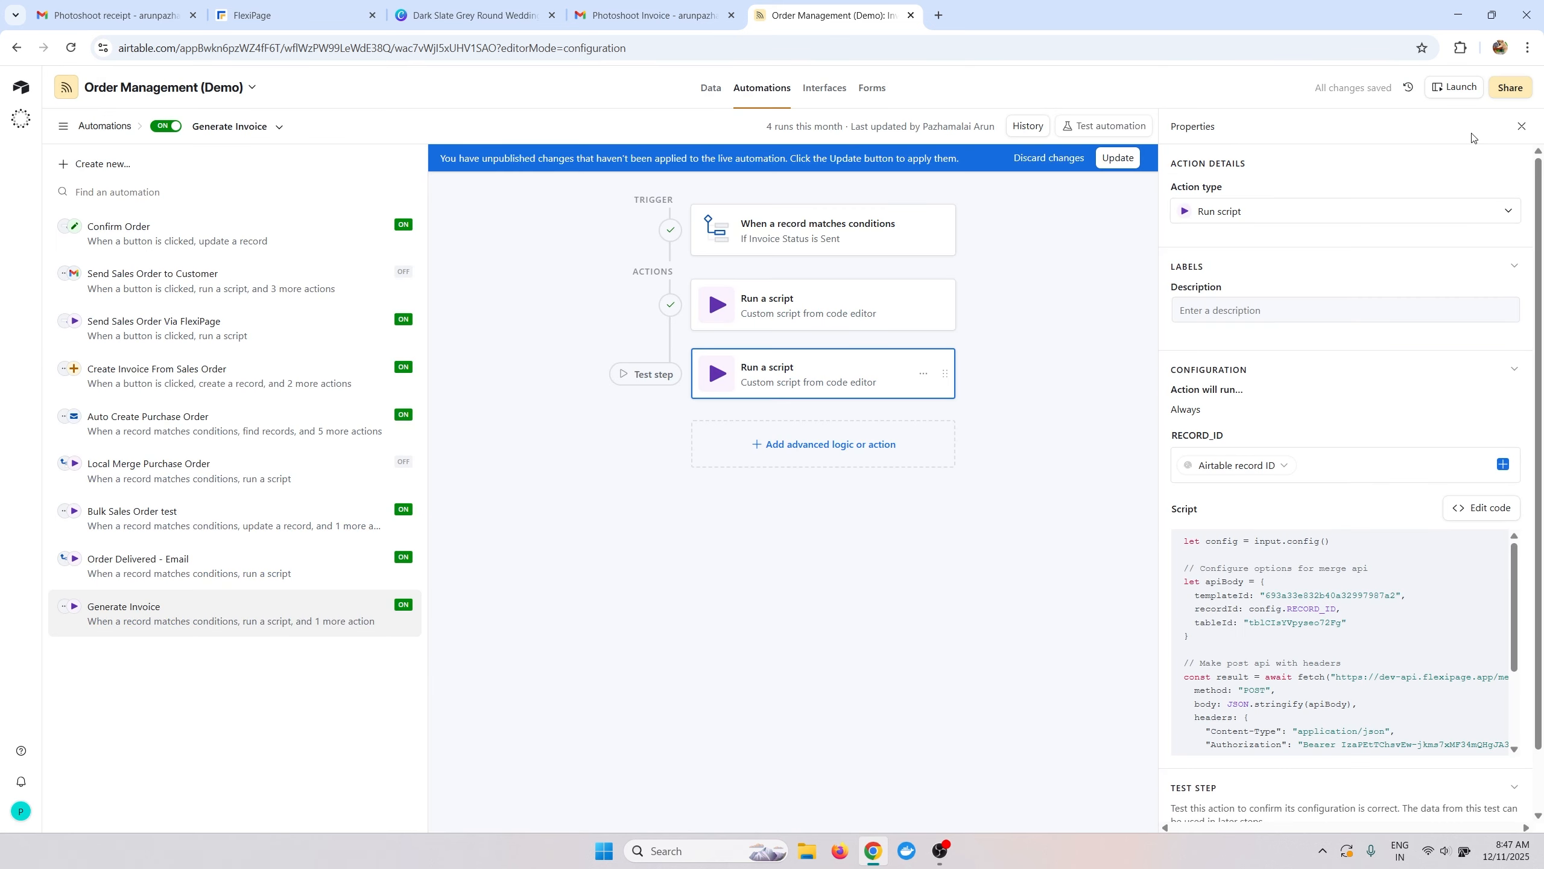
{"action": "left_click", "coordinate": [1117, 159]}
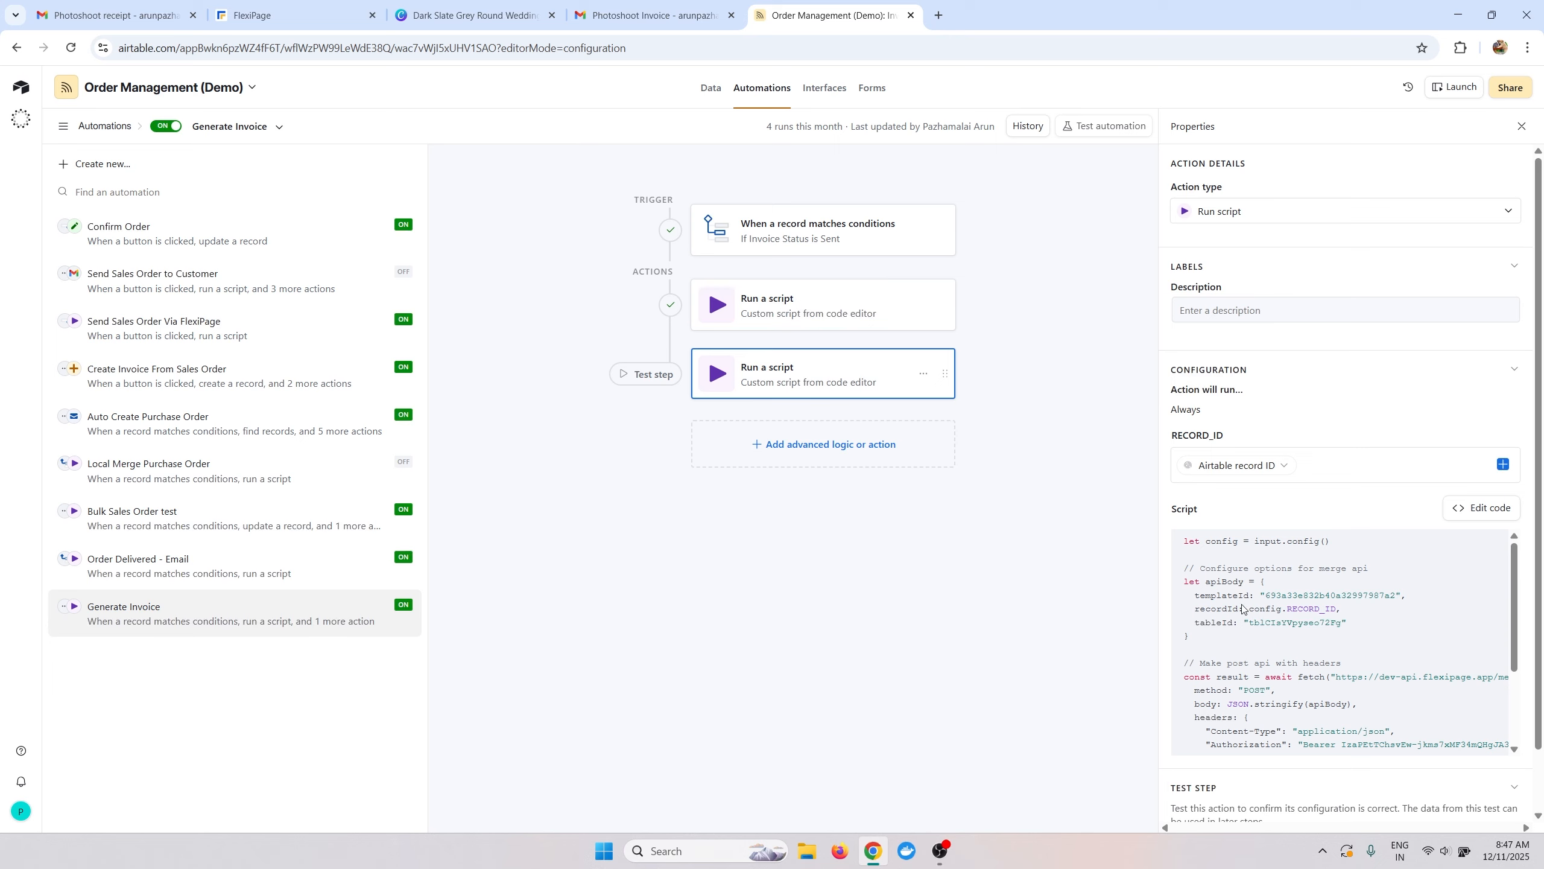
In the Invoice table, switch INV-1001's Invoice Status to Draft, then back to Sent.
{"action": "left_click", "coordinate": [711, 88]}
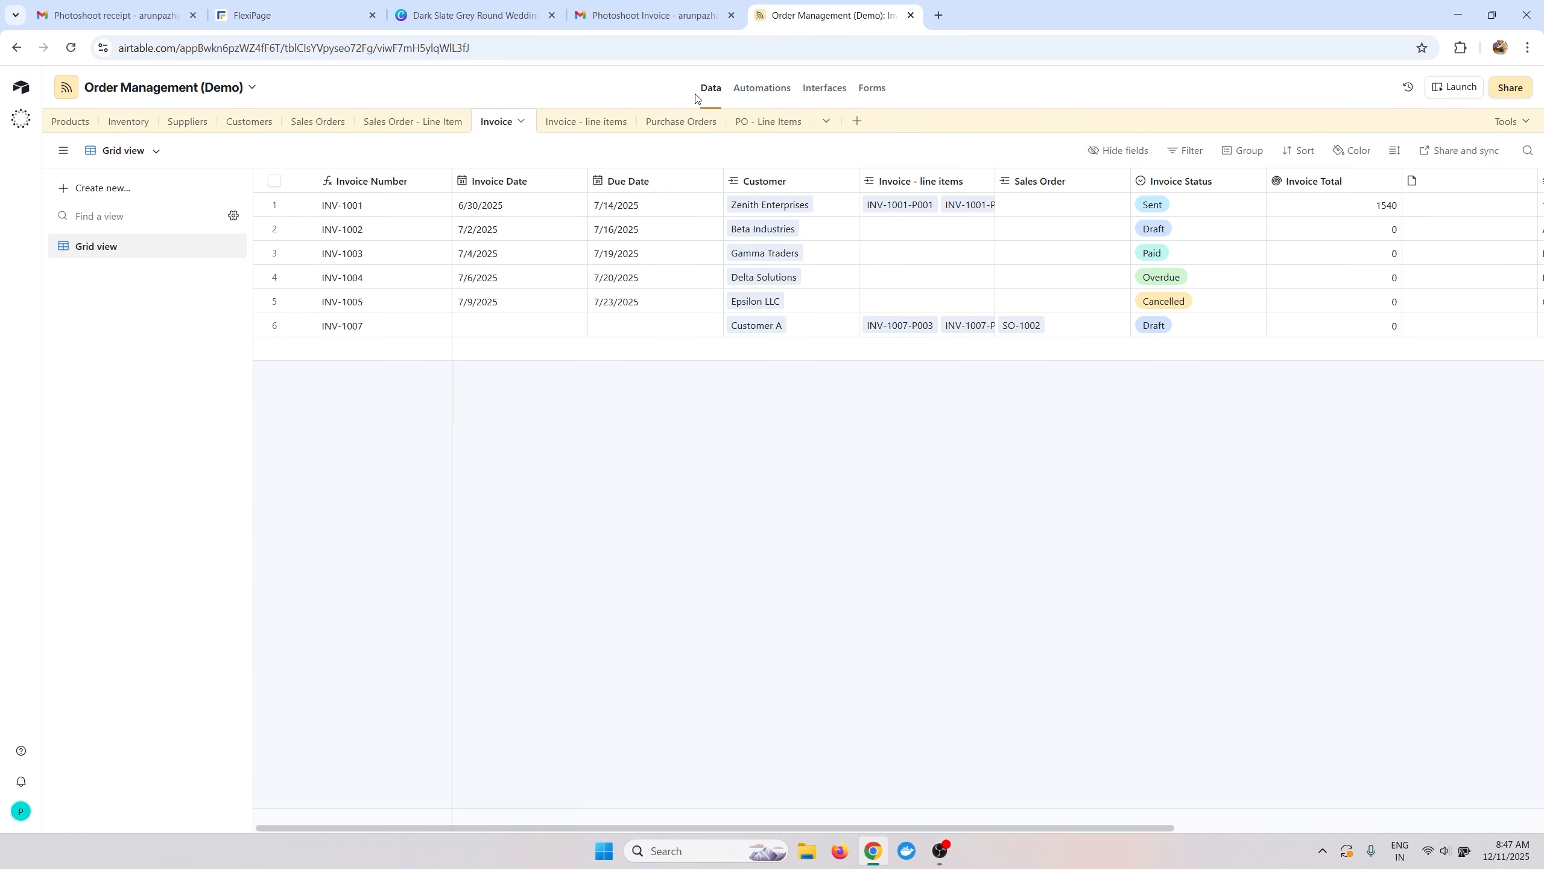
{"action": "double_click", "coordinate": [1206, 214]}
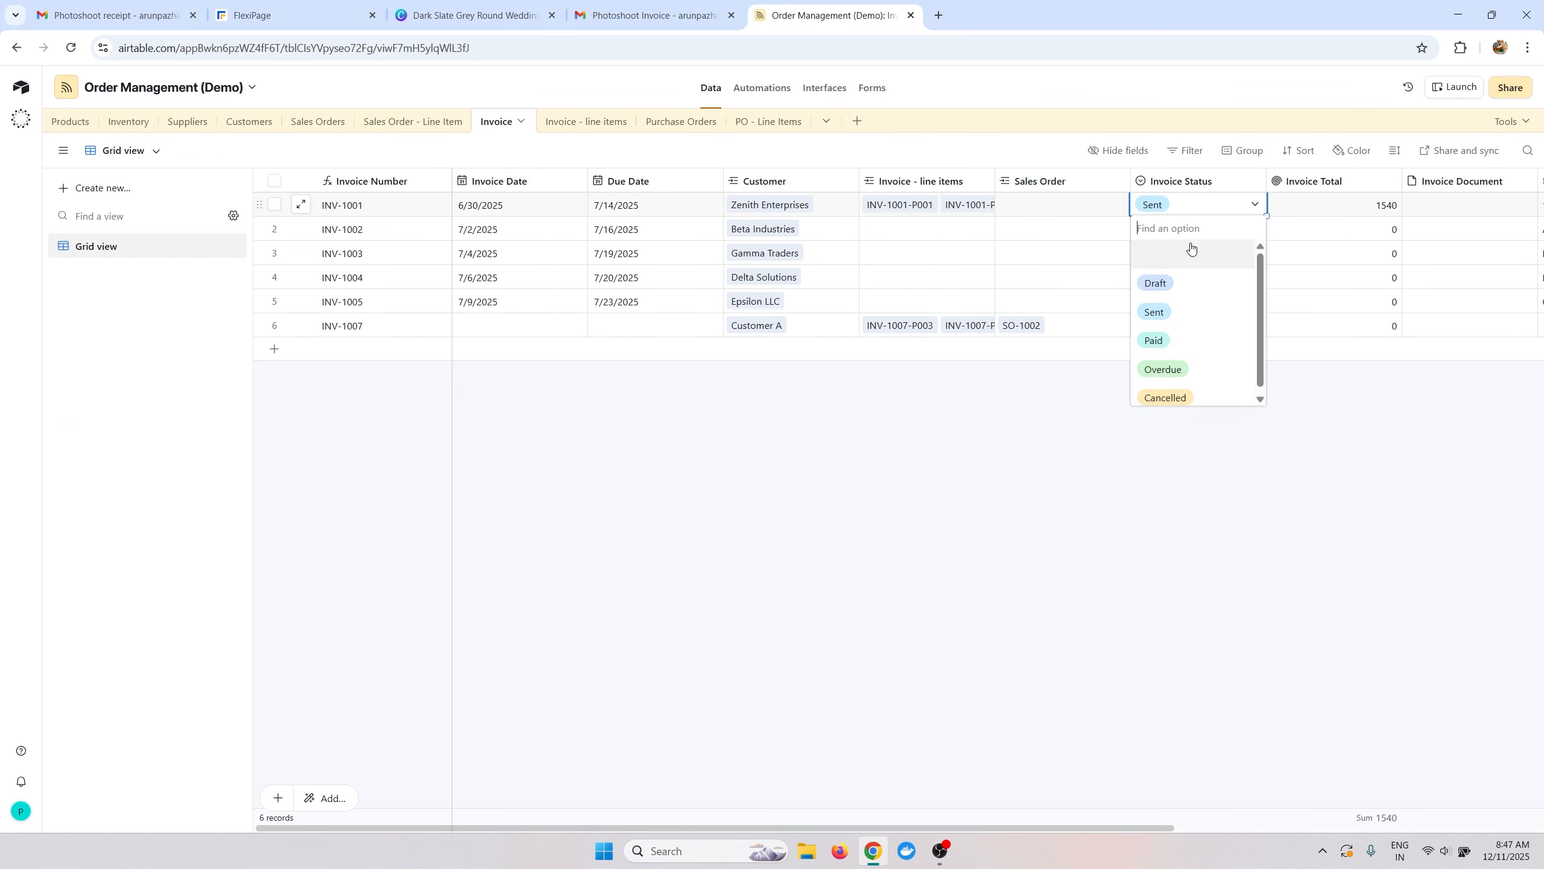
{"action": "left_click", "coordinate": [1192, 306]}
{"action": "double_click", "coordinate": [1192, 212]}
{"action": "left_click", "coordinate": [1192, 283]}
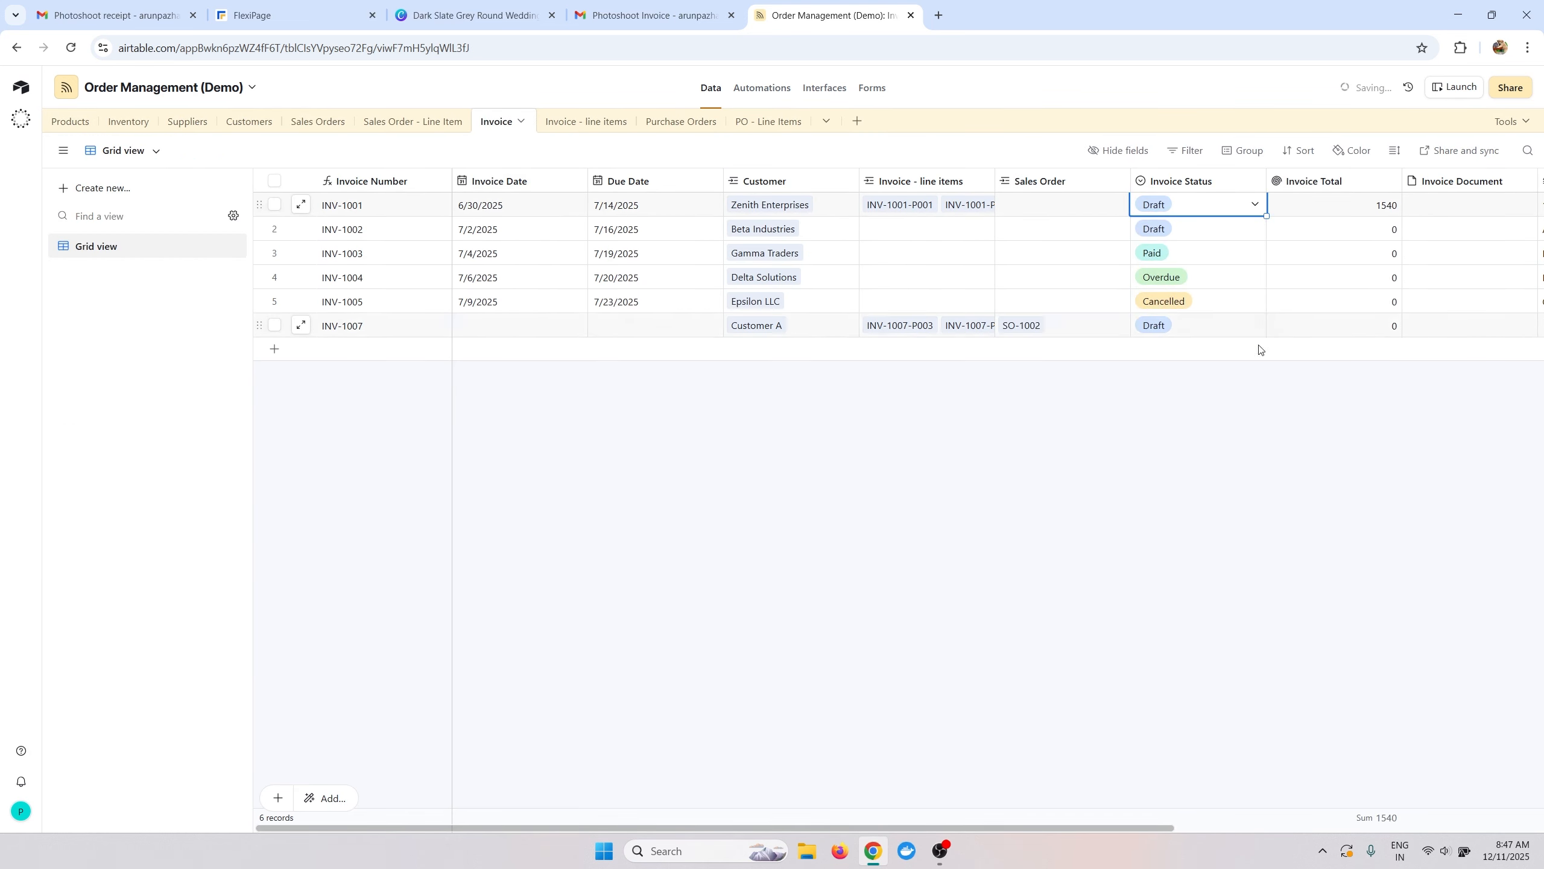
{"action": "double_click", "coordinate": [1209, 210]}
{"action": "left_click", "coordinate": [1197, 311]}
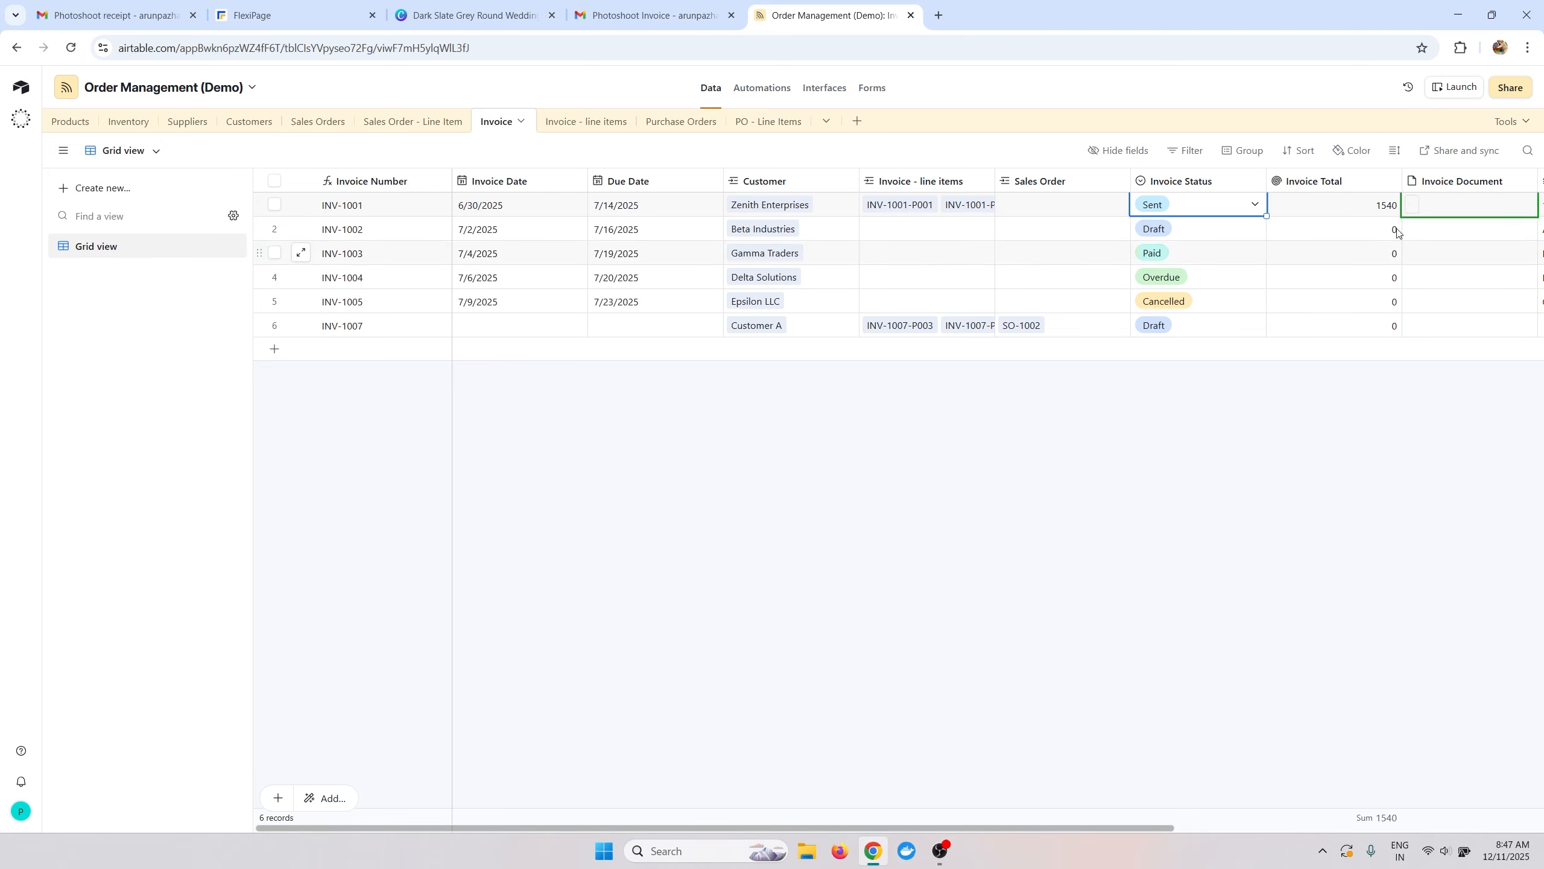
Preview the generated INV-1001.pdf in INV-1001's Invoice Document field, then close it.
{"action": "left_click", "coordinate": [1412, 210]}
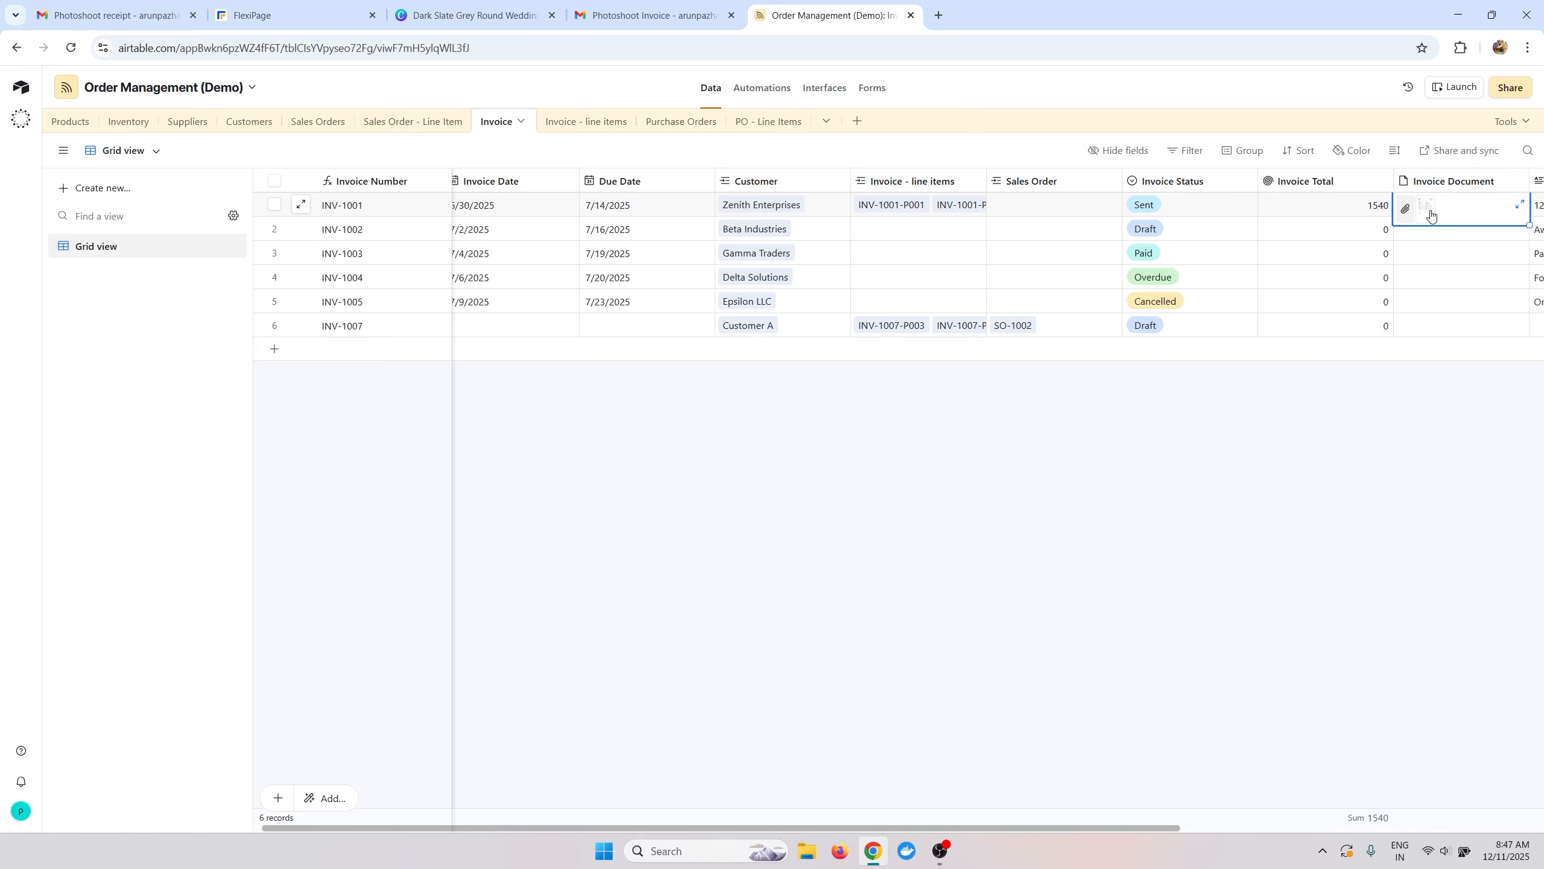
{"action": "left_click", "coordinate": [1411, 206]}
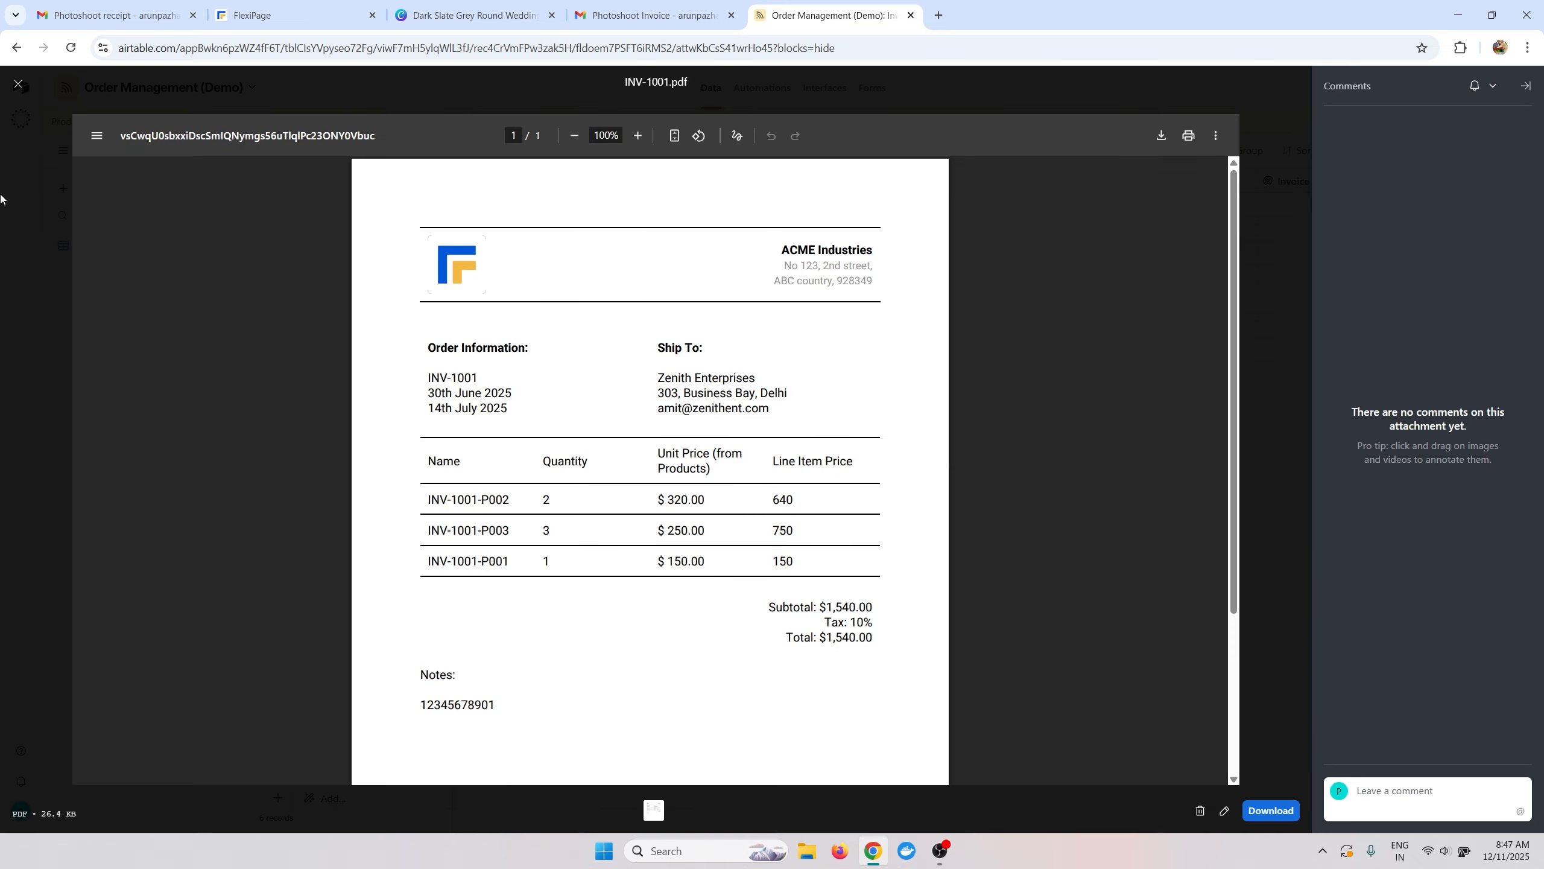
{"action": "left_click", "coordinate": [18, 84]}
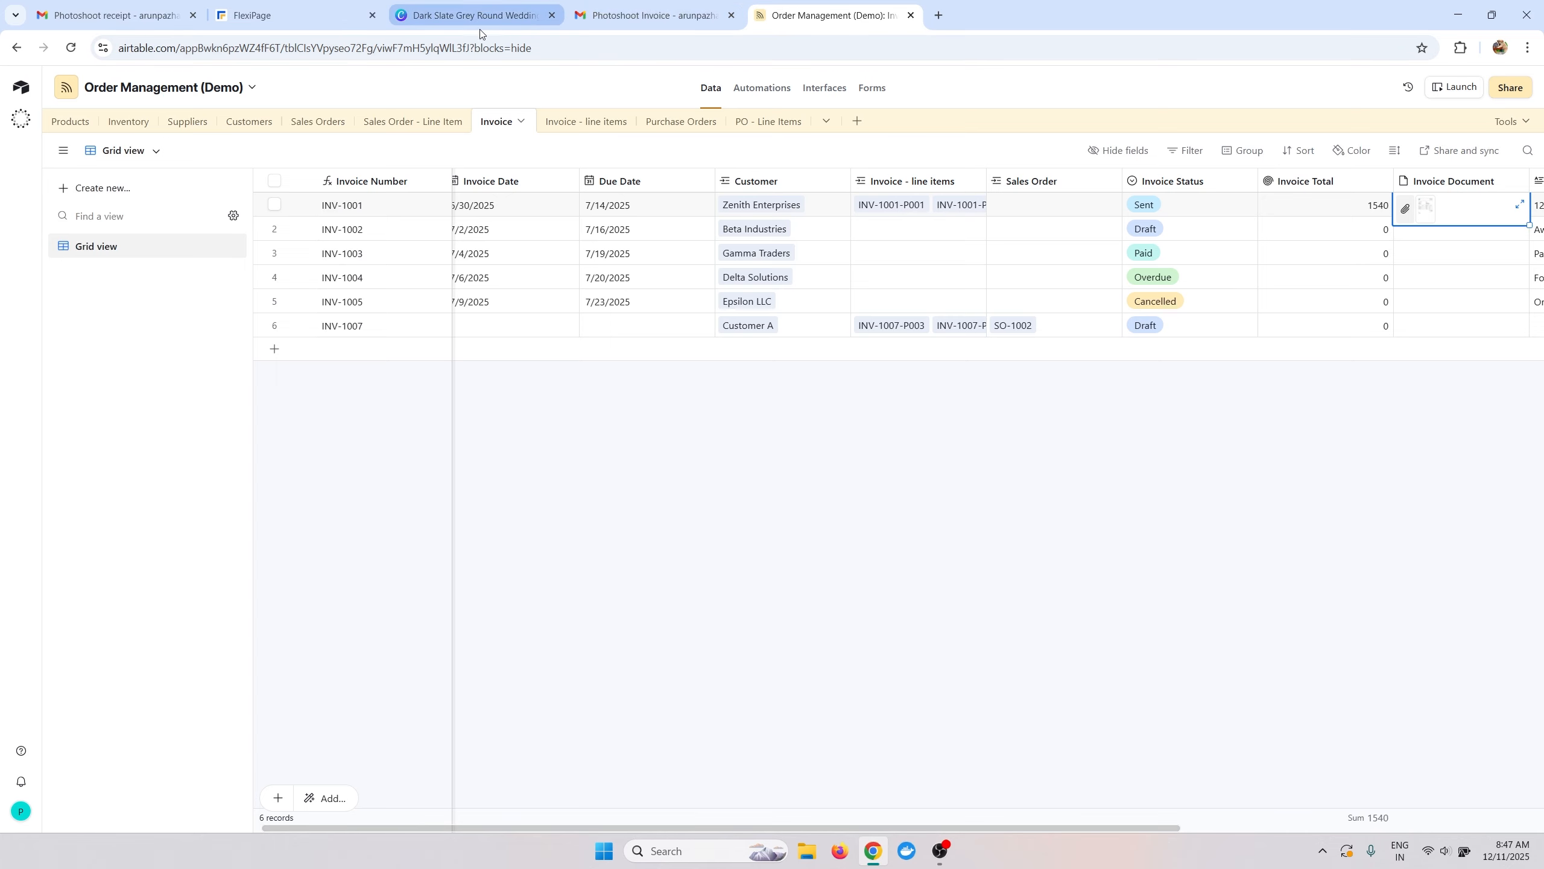
{"action": "left_click", "coordinate": [641, 5]}
Return to the Gmail inbox and open the newest Photoshoot Invoice email.
{"action": "left_click", "coordinate": [304, 15]}
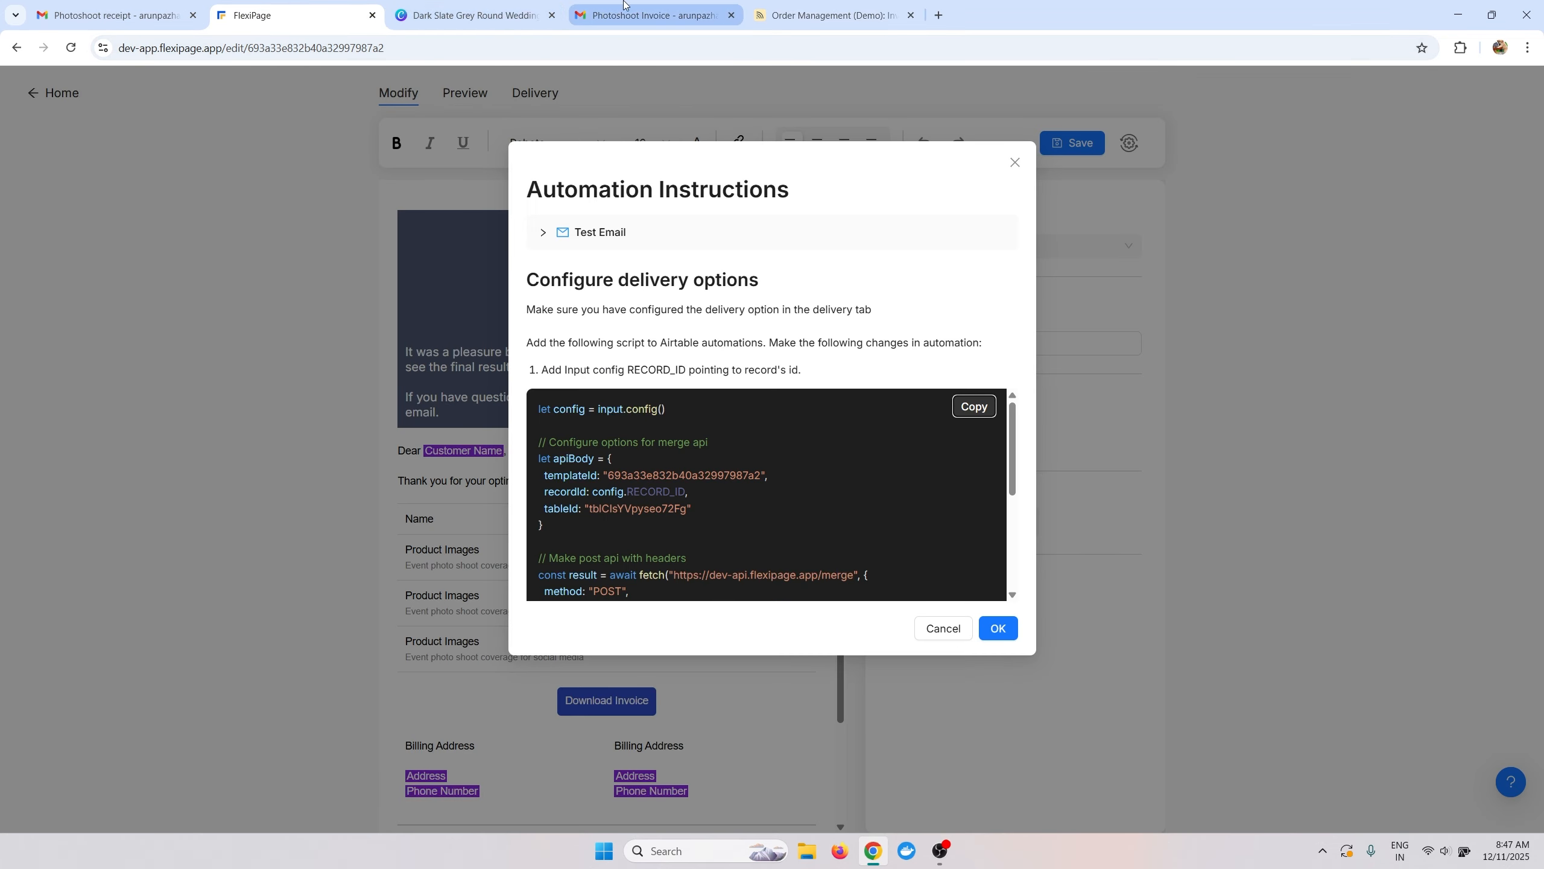
{"action": "left_click", "coordinate": [663, 15]}
{"action": "left_click", "coordinate": [73, 133]}
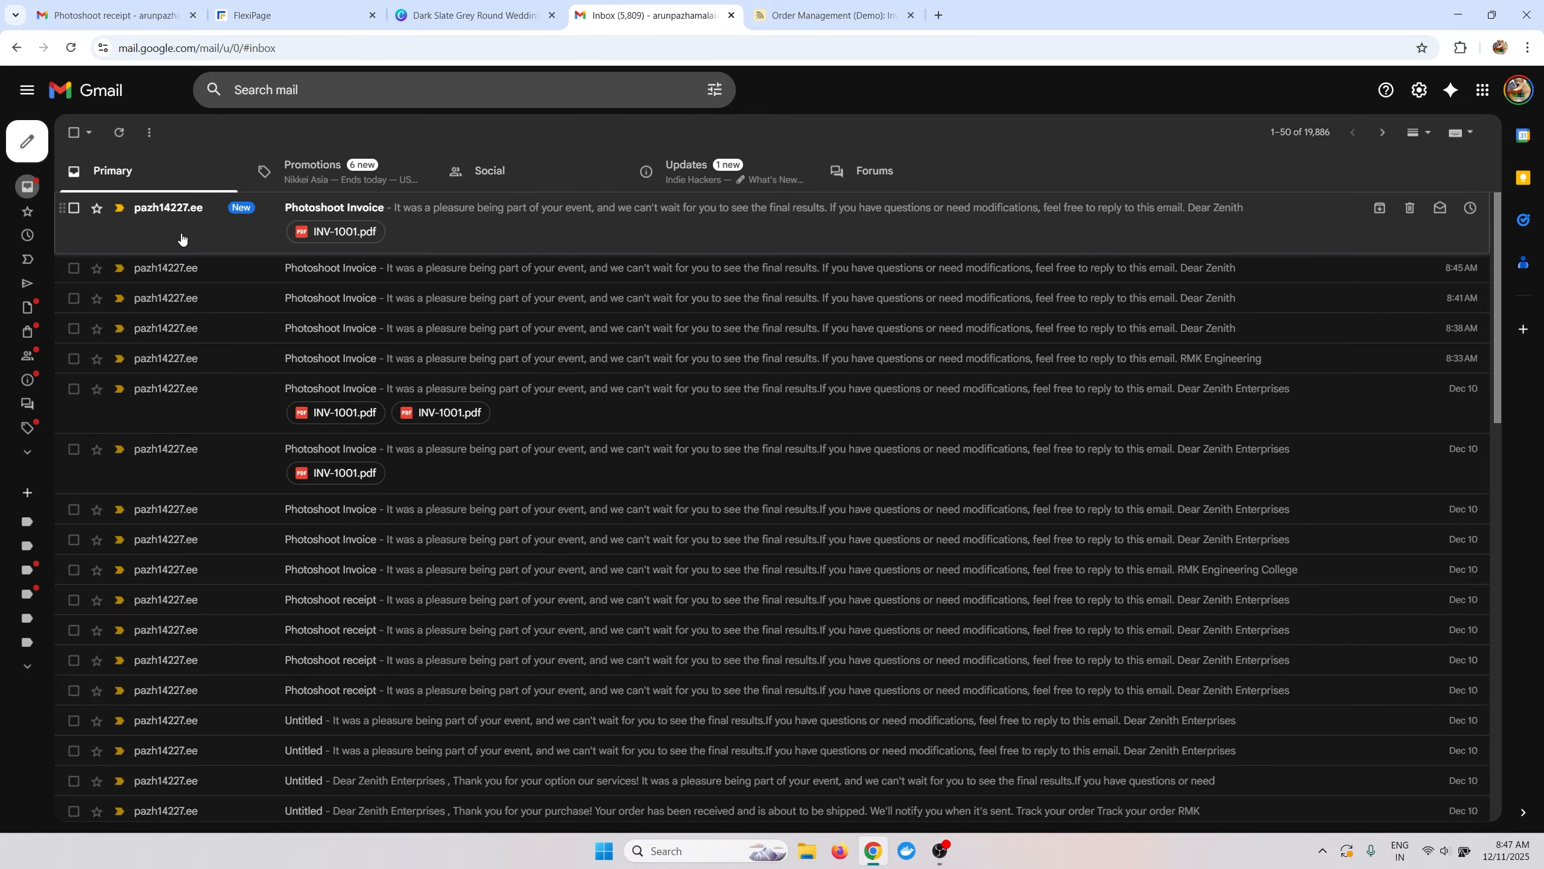
{"action": "left_click", "coordinate": [462, 236]}
{"action": "scroll", "coordinate": [683, 396], "scroll_direction": "down", "scroll_amount": 8}
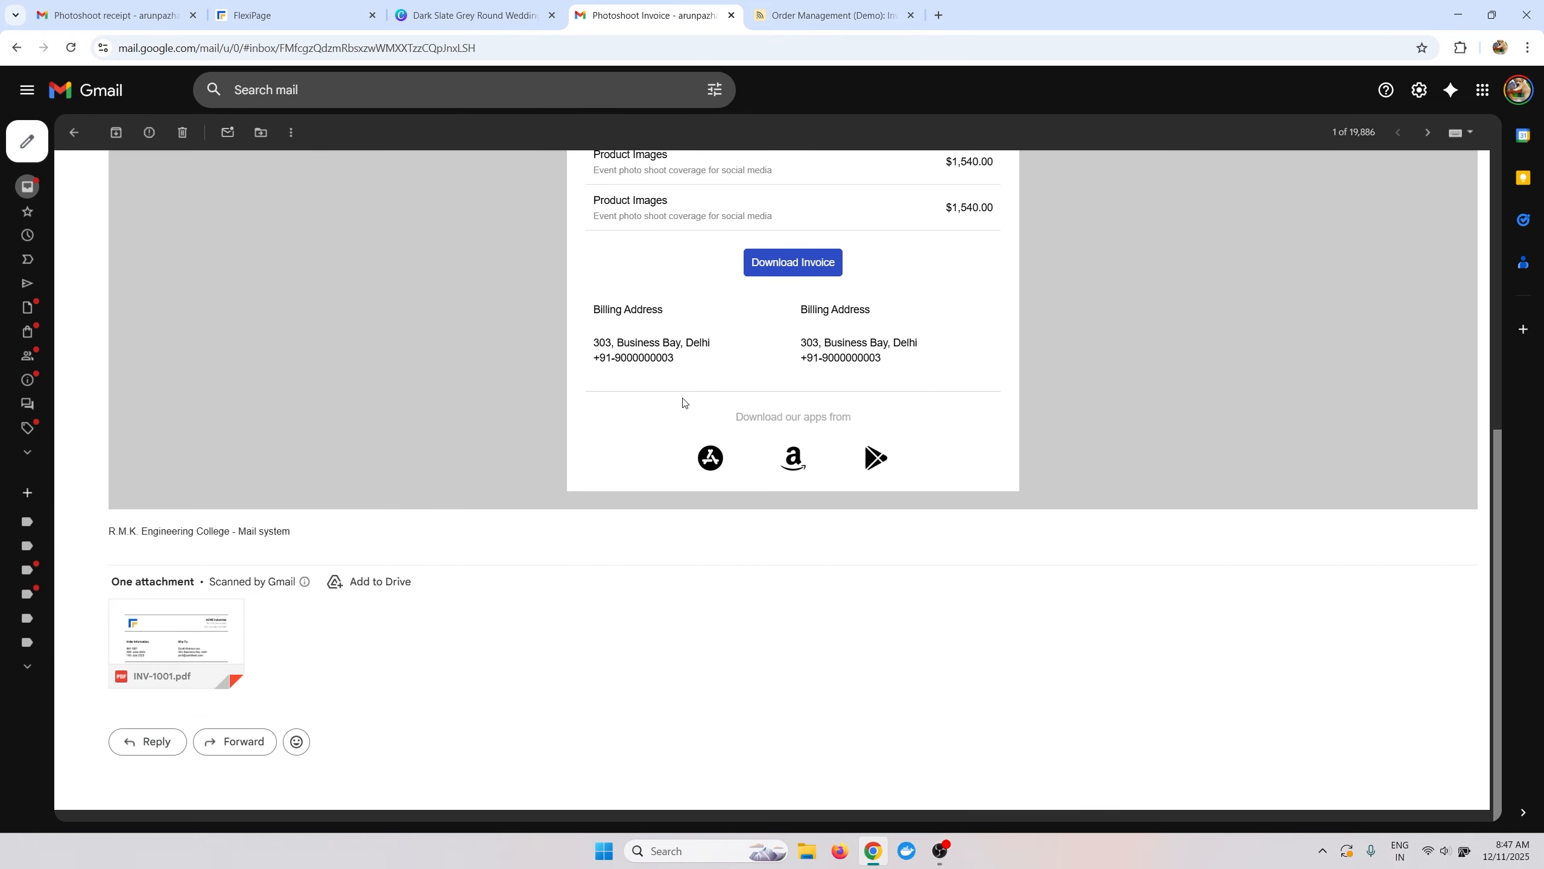
View the attached INV-1001.pdf, close it, and return to the FlexiPage instructions.
{"action": "left_click", "coordinate": [151, 630]}
{"action": "scroll", "coordinate": [631, 483], "scroll_direction": "down", "scroll_amount": 3}
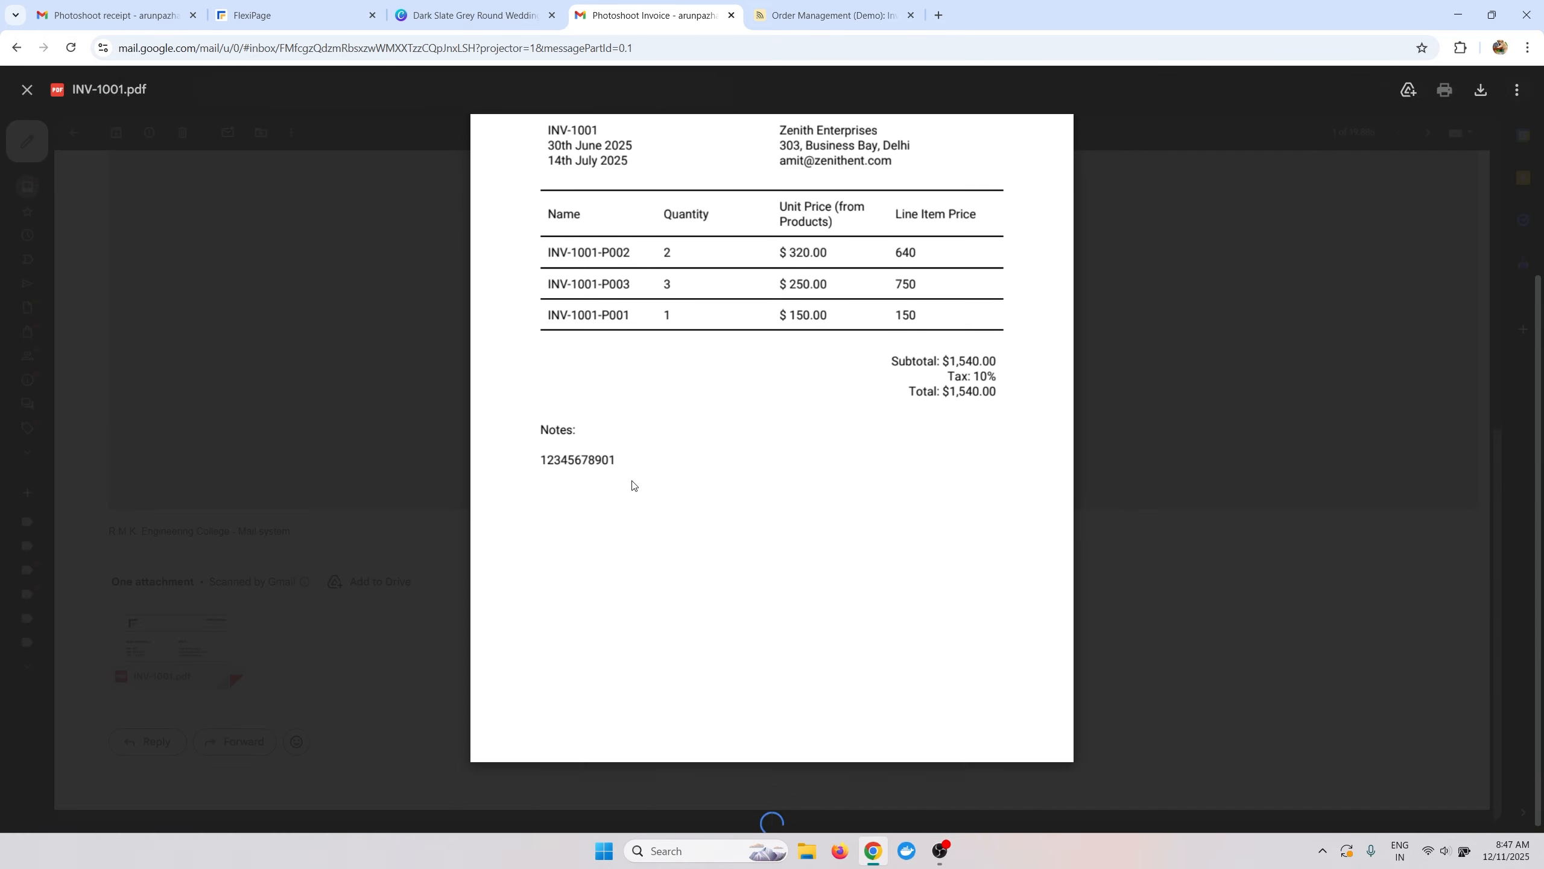
{"action": "scroll", "coordinate": [632, 484], "scroll_direction": "up", "scroll_amount": 3}
{"action": "left_click", "coordinate": [333, 427]}
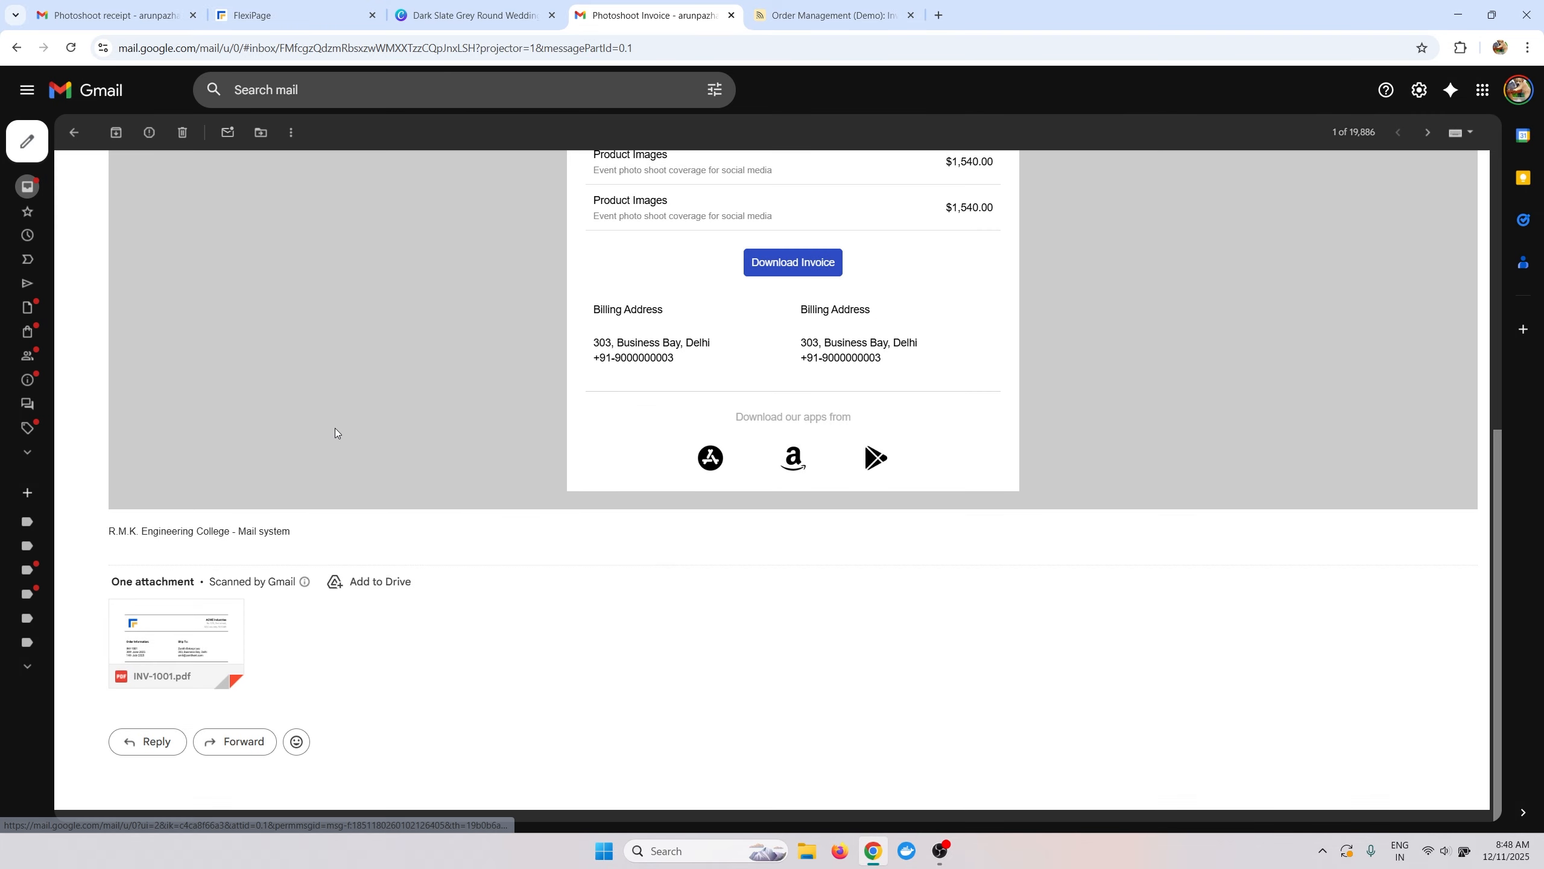
{"action": "scroll", "coordinate": [509, 468], "scroll_direction": "up", "scroll_amount": 8}
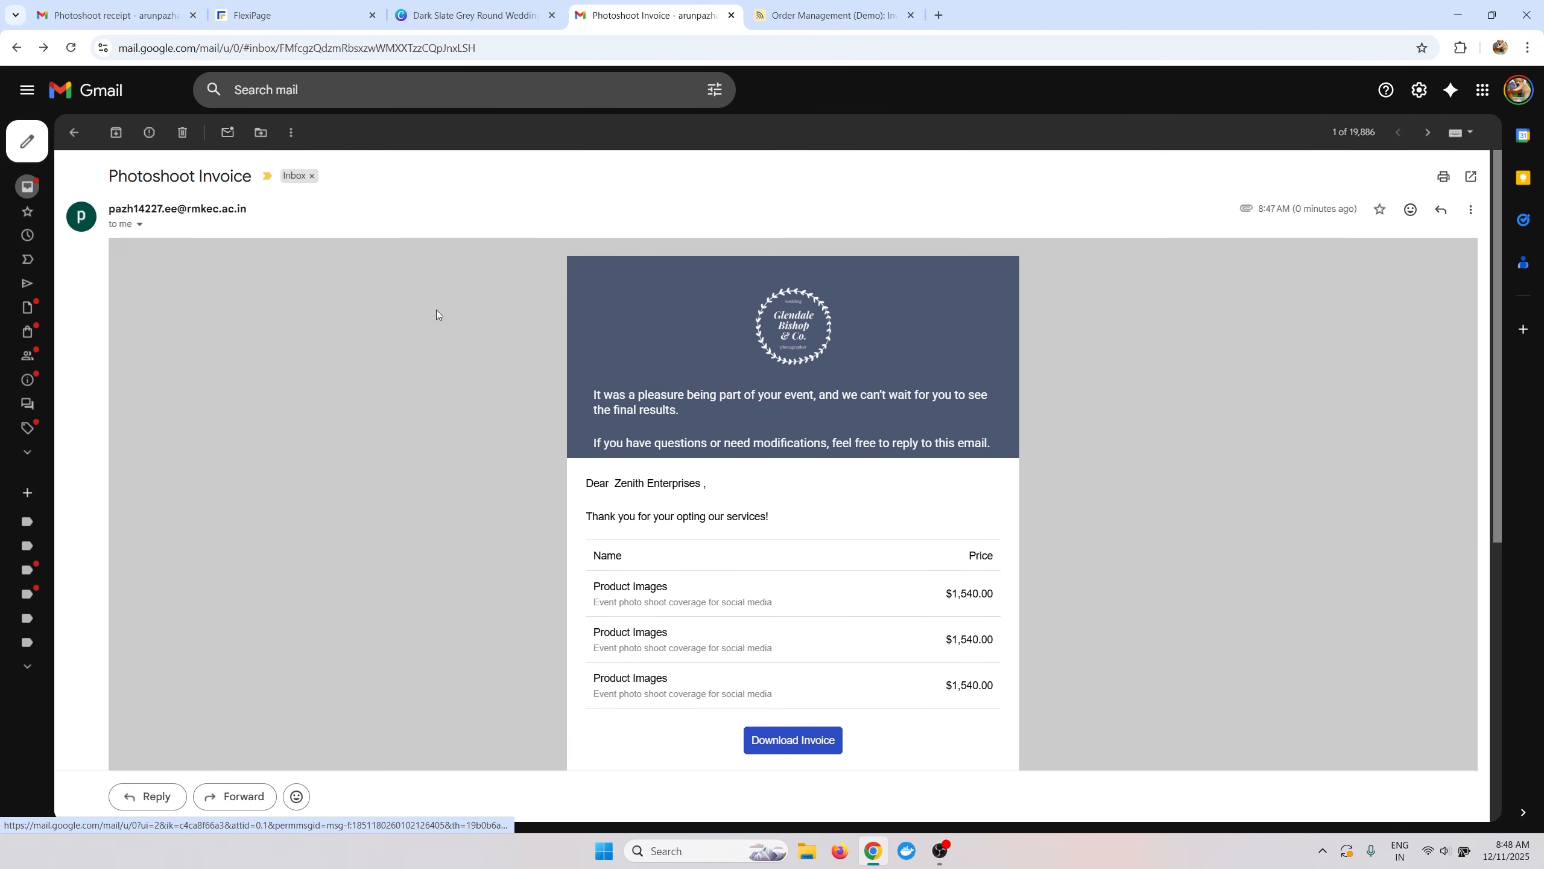
{"action": "left_click", "coordinate": [351, 7]}
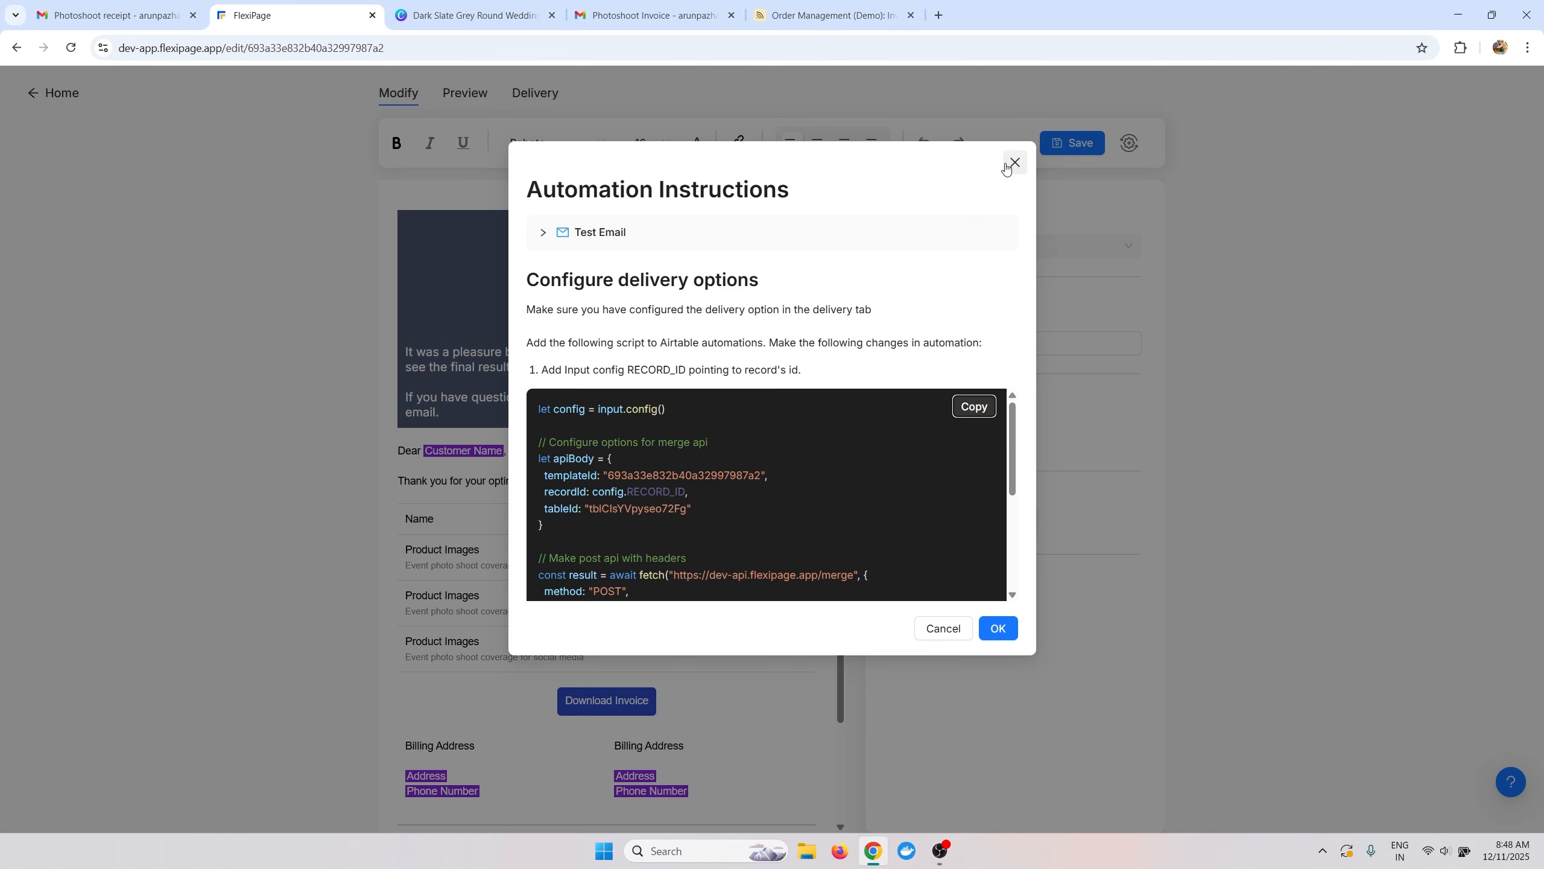